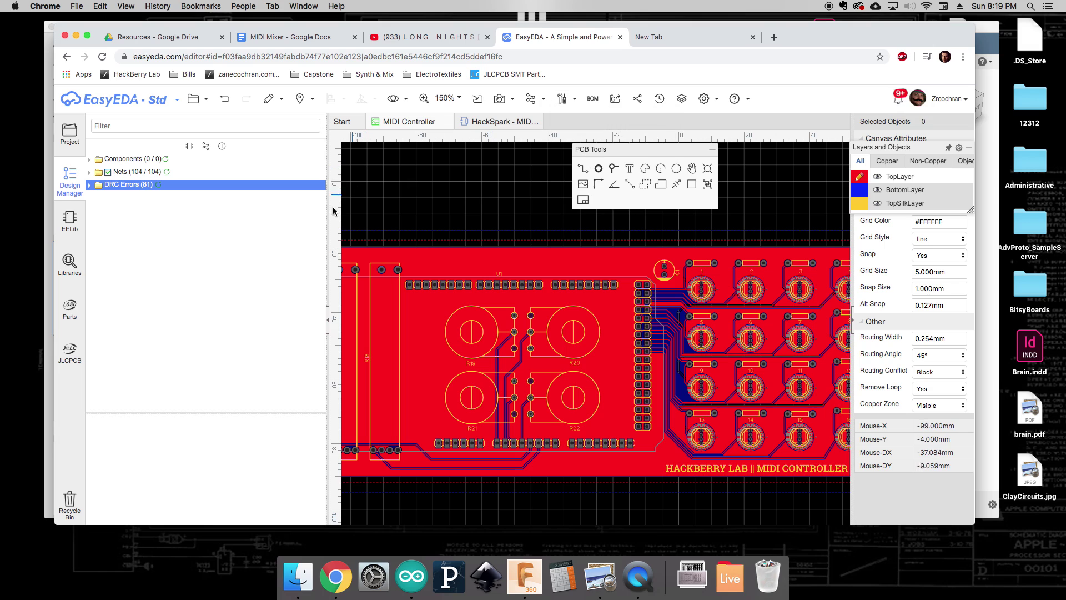
Export the MIDI Controller PCB as a merged-layer, black-on-white SVG at 1x size and open the exported file.
{"action": "left_click", "coordinate": [328, 325]}
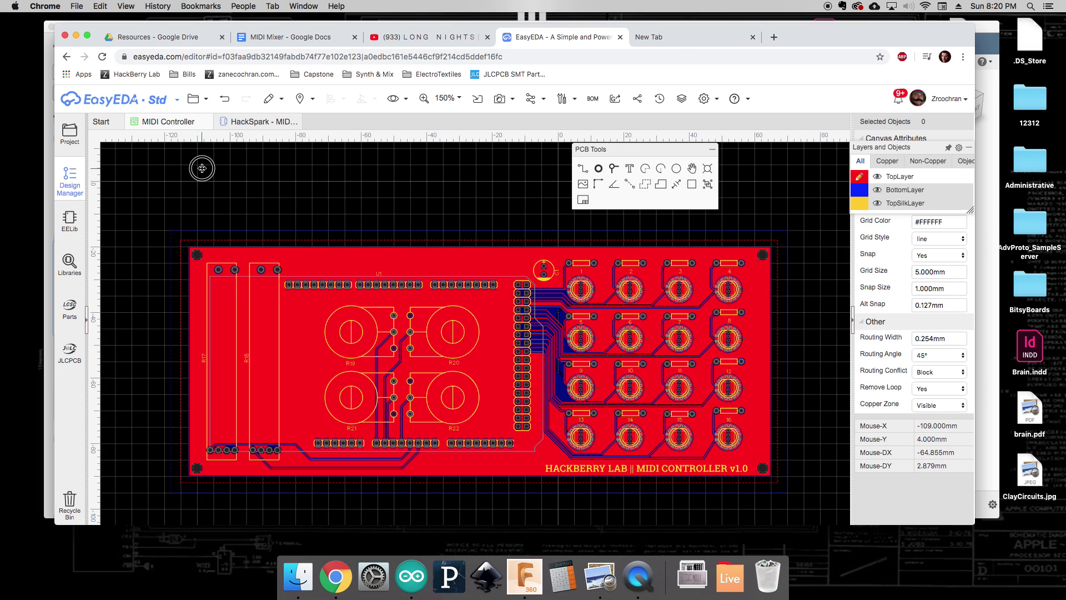
{"action": "left_click", "coordinate": [194, 99]}
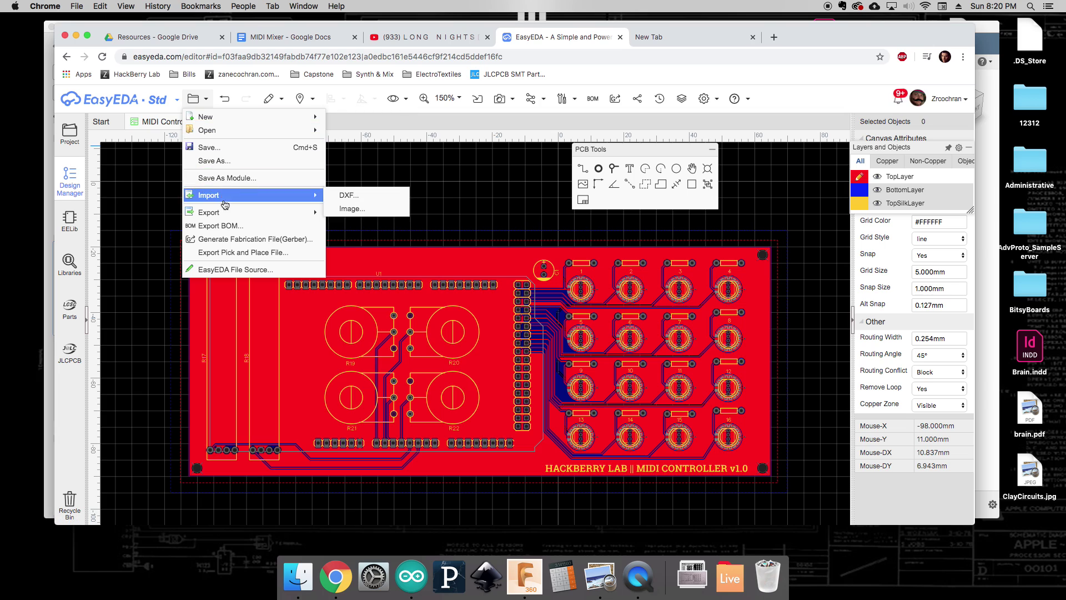
{"action": "mouse_move", "coordinate": [224, 215]}
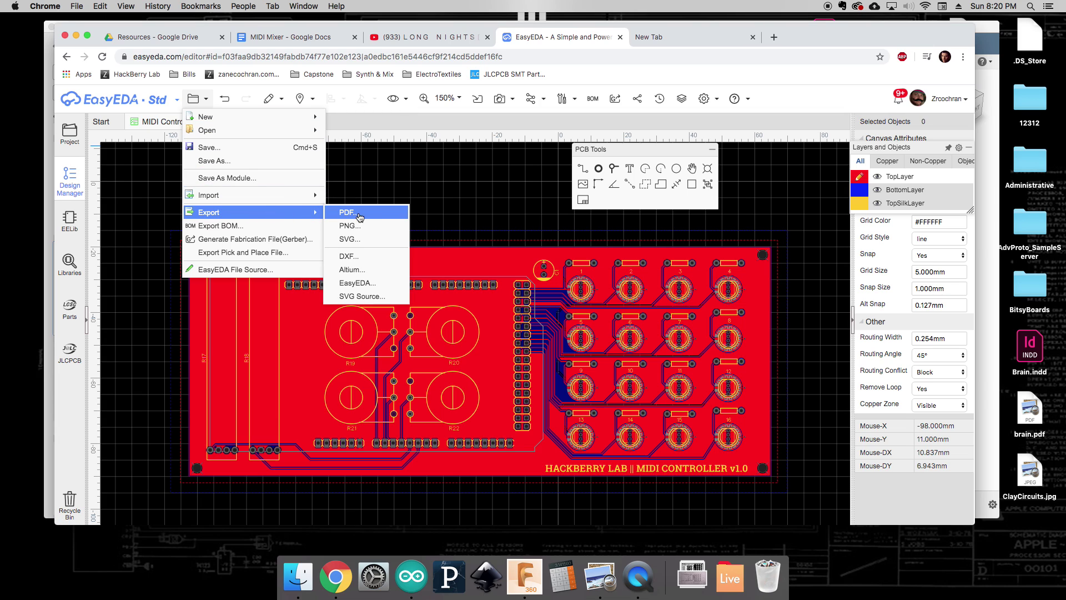
{"action": "left_click", "coordinate": [369, 241]}
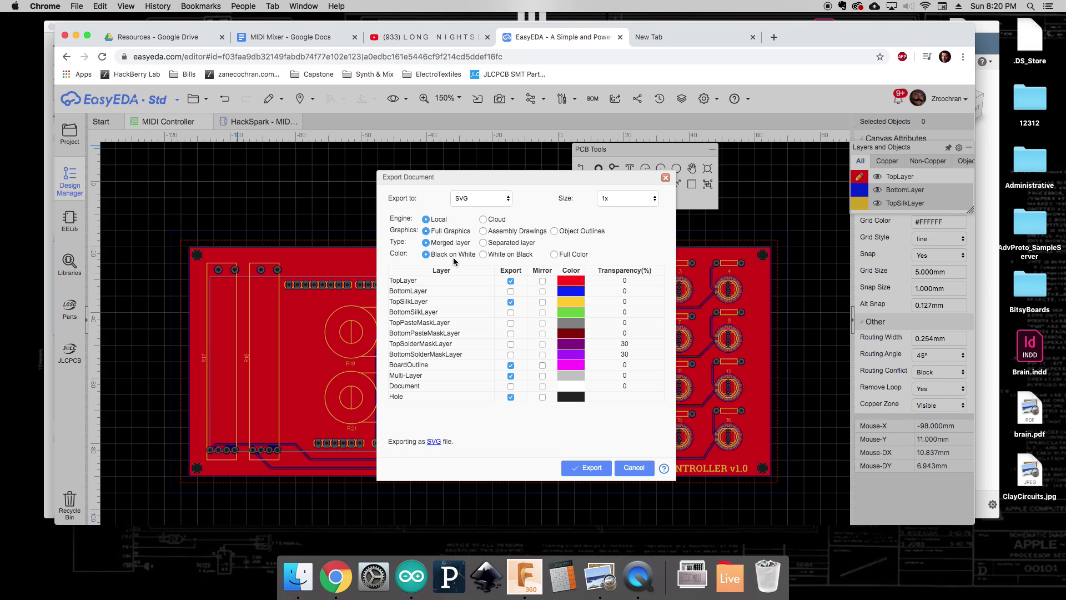
{"action": "left_click", "coordinate": [589, 468]}
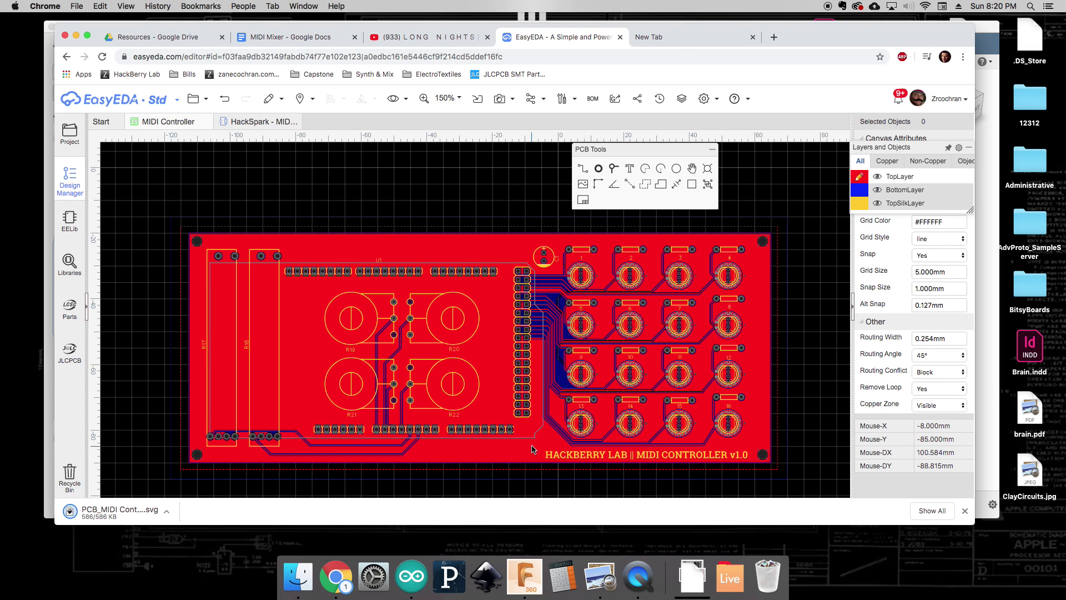
{"action": "left_click", "coordinate": [127, 513]}
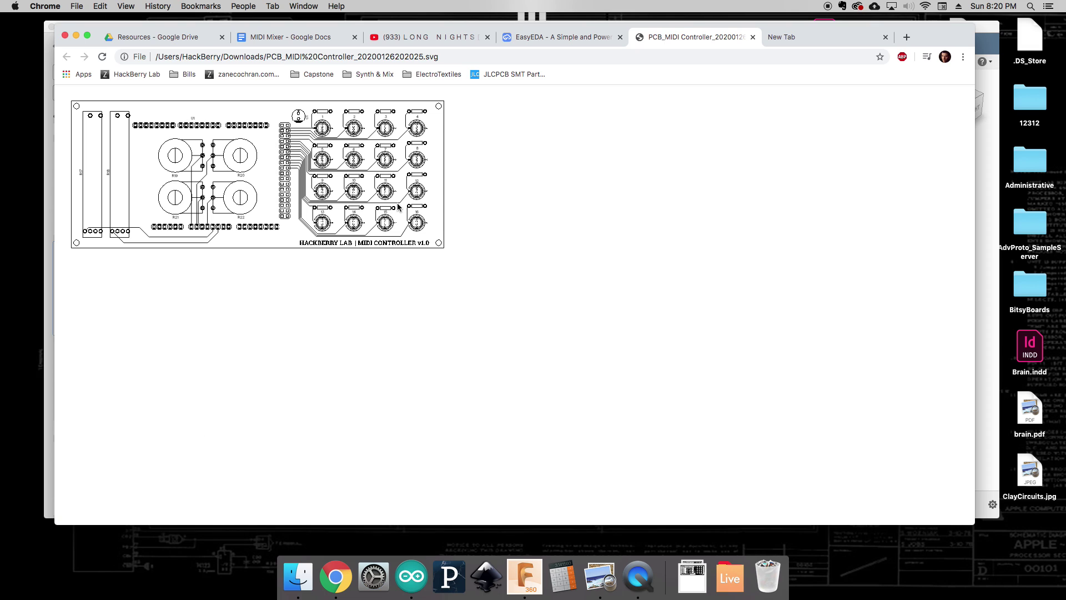
Check the print preview of the exported board drawing, without printing it.
{"action": "left_click", "coordinate": [77, 6]}
{"action": "left_click", "coordinate": [89, 147]}
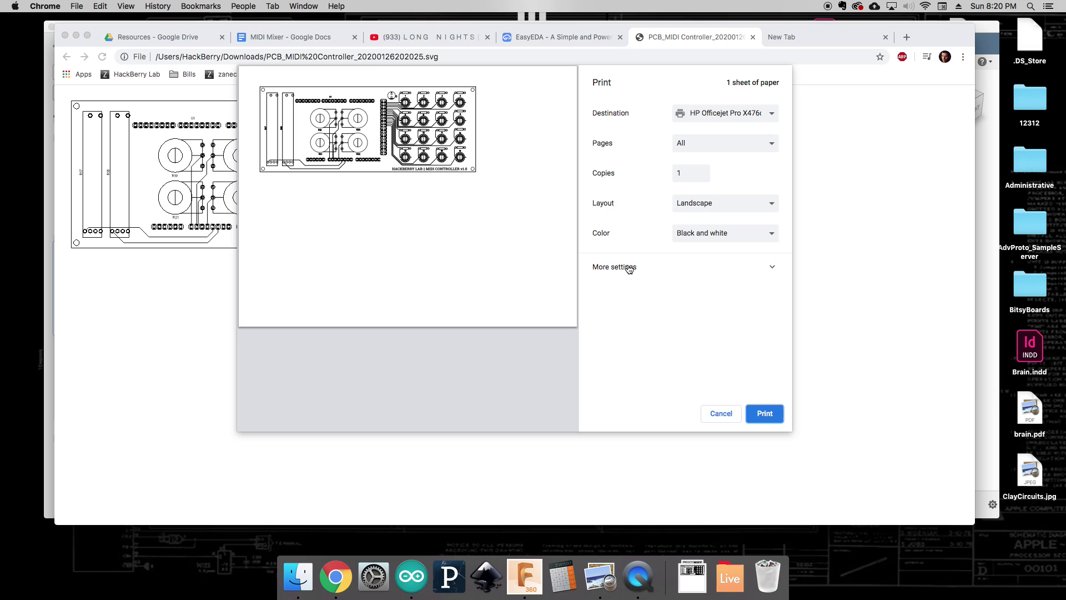
{"action": "left_click", "coordinate": [722, 414]}
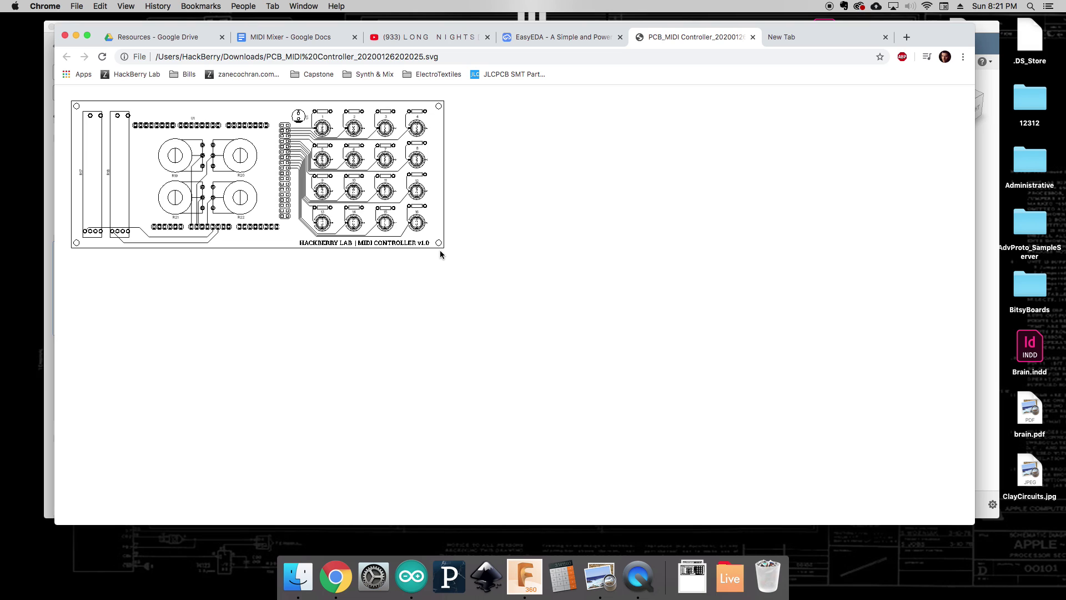
Switch to Preview and enlarge the window with the annotated board photo to read its handwritten dimensions.
{"action": "left_click", "coordinate": [604, 577]}
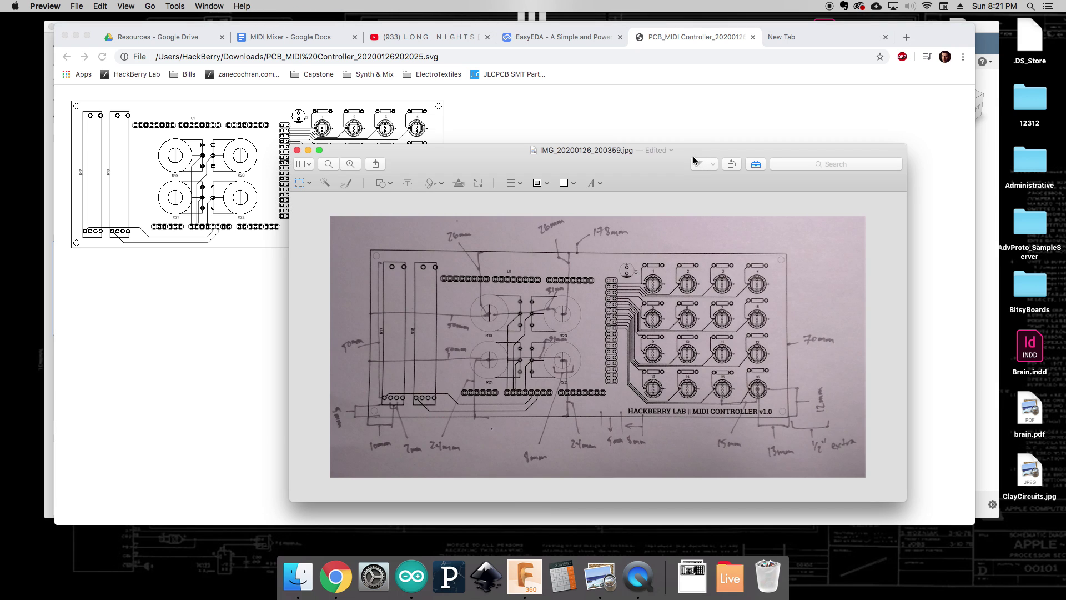
{"action": "left_click_drag", "start_coordinate": [689, 153], "coordinate": [526, 31]}
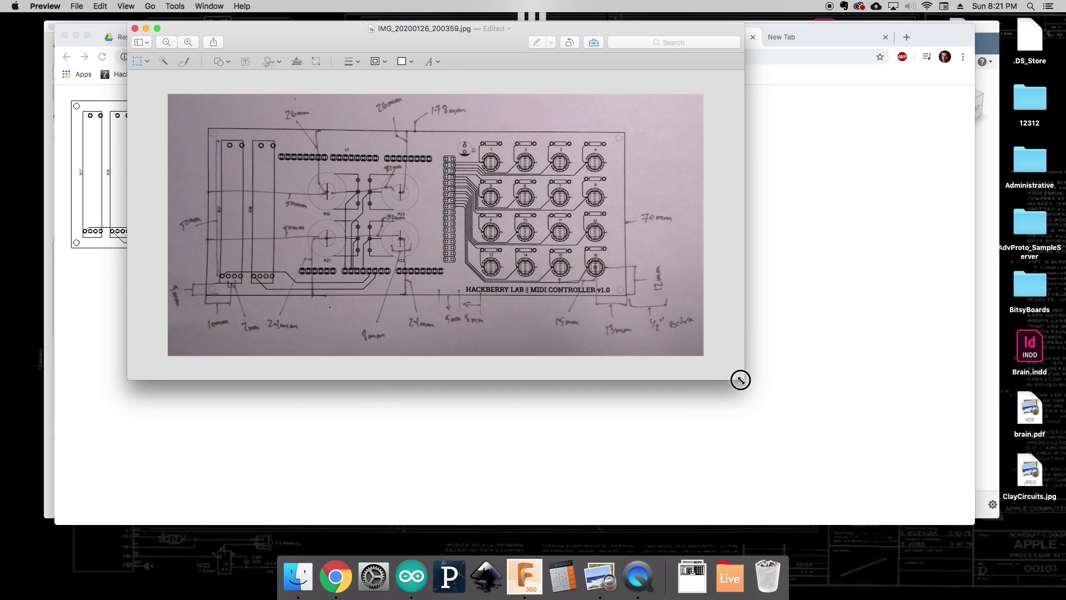
{"action": "left_click_drag", "start_coordinate": [742, 376], "coordinate": [964, 499]}
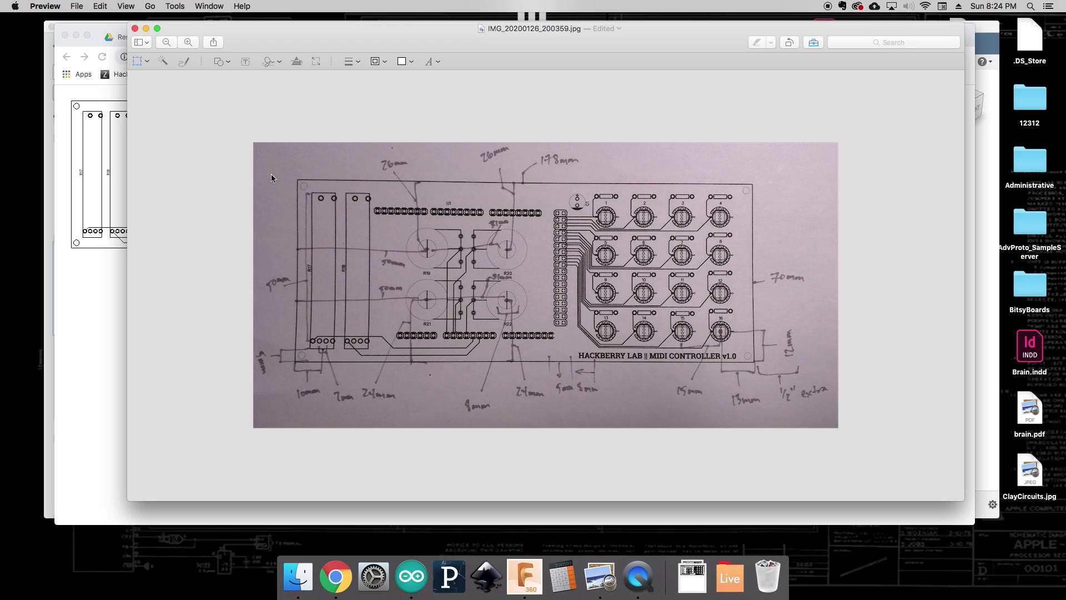
{"action": "left_click_drag", "start_coordinate": [359, 33], "coordinate": [300, 36]}
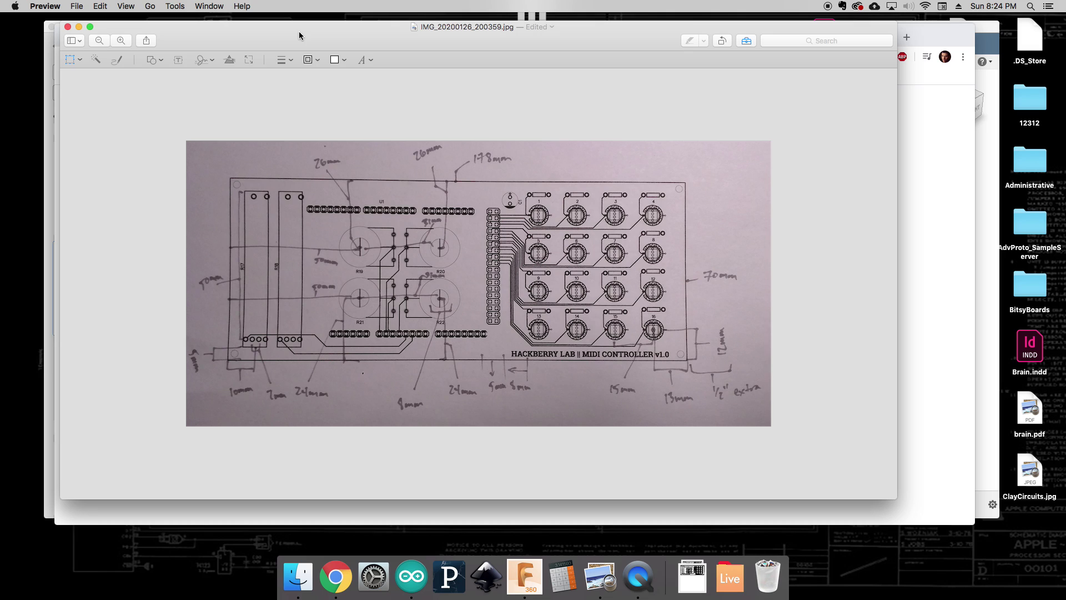
Switch to Fusion 360 with the empty untitled design and enlarge its window.
{"action": "left_click", "coordinate": [537, 568]}
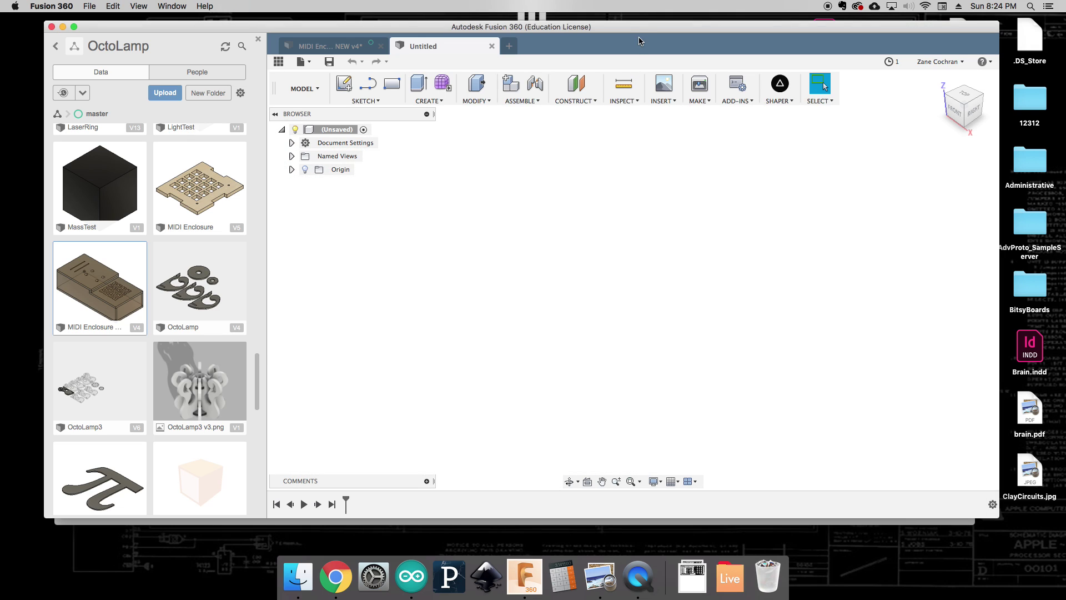
{"action": "left_click_drag", "start_coordinate": [637, 31], "coordinate": [620, 24]}
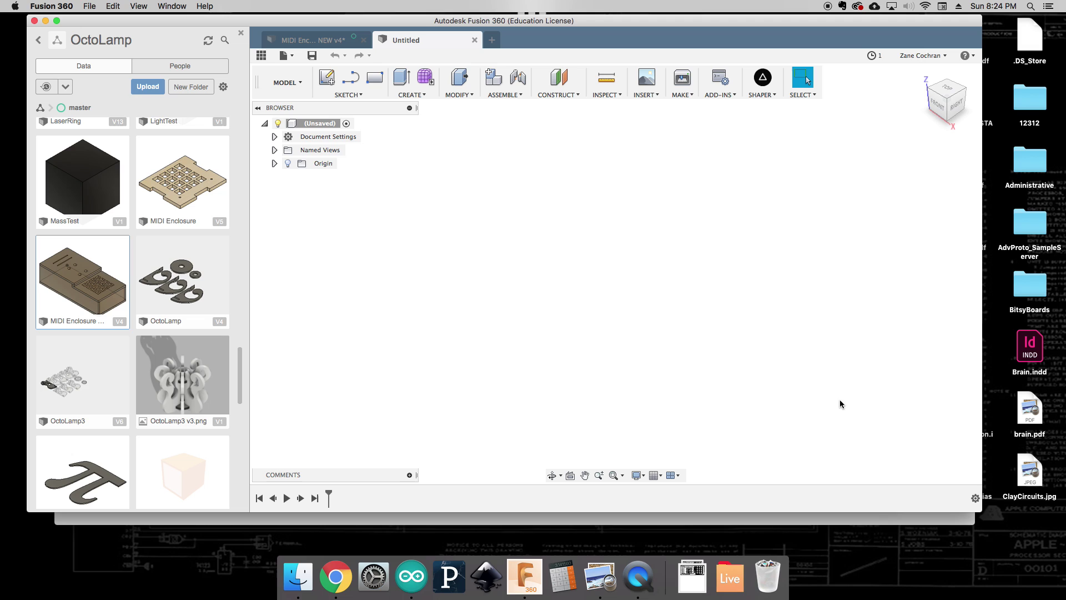
{"action": "left_click", "coordinate": [1004, 526]}
{"action": "left_click_drag", "start_coordinate": [1003, 526], "coordinate": [1006, 525]}
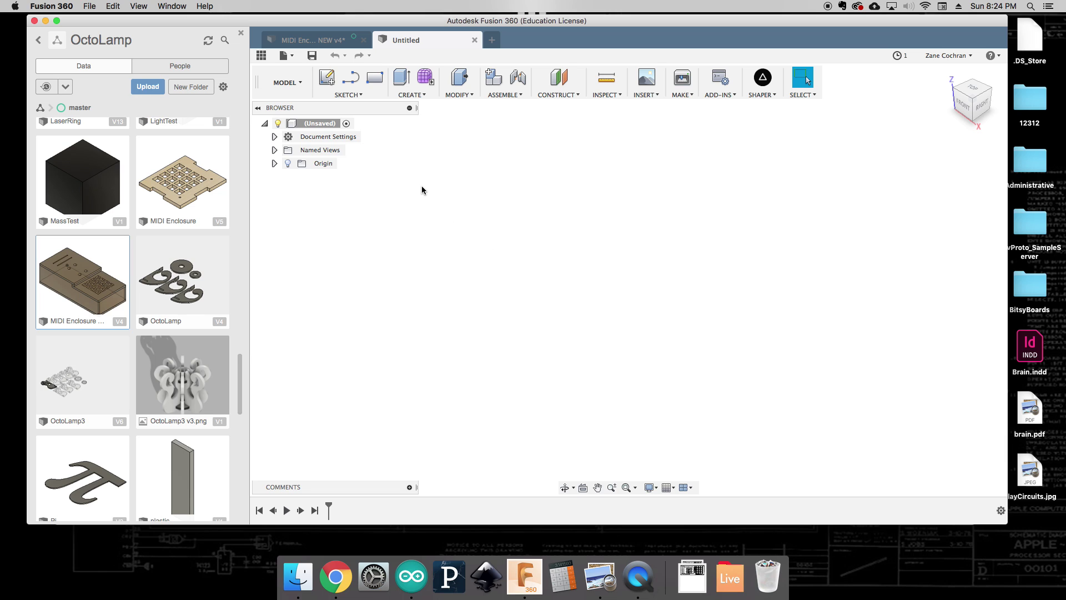
Sketch a two-point rectangle on the horizontal origin plane, starting at the origin, 70 mm high and 178 mm wide.
{"action": "left_click", "coordinate": [374, 82]}
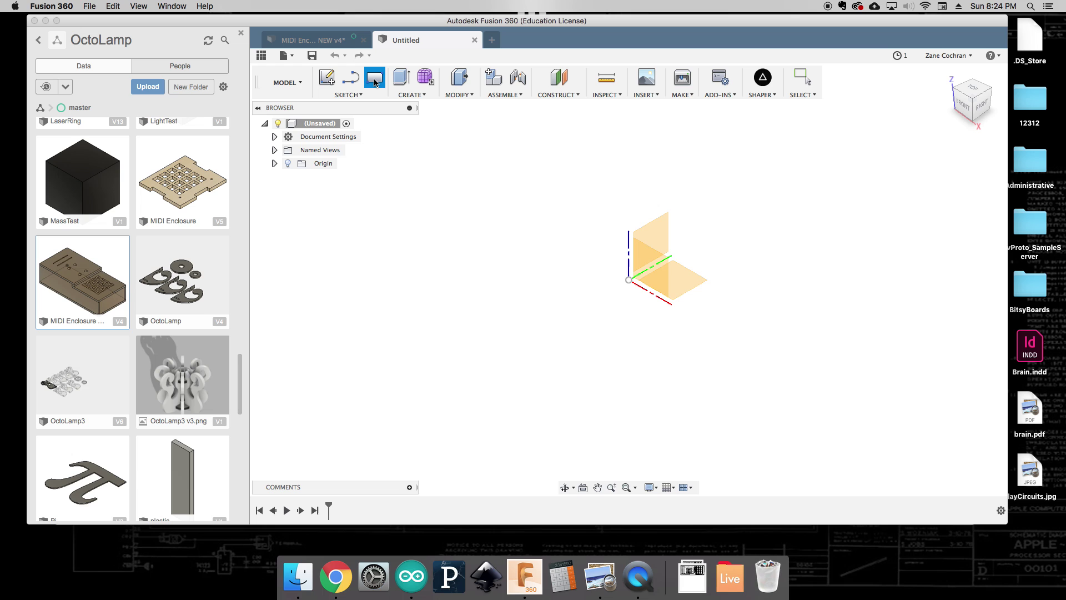
{"action": "left_click", "coordinate": [687, 285]}
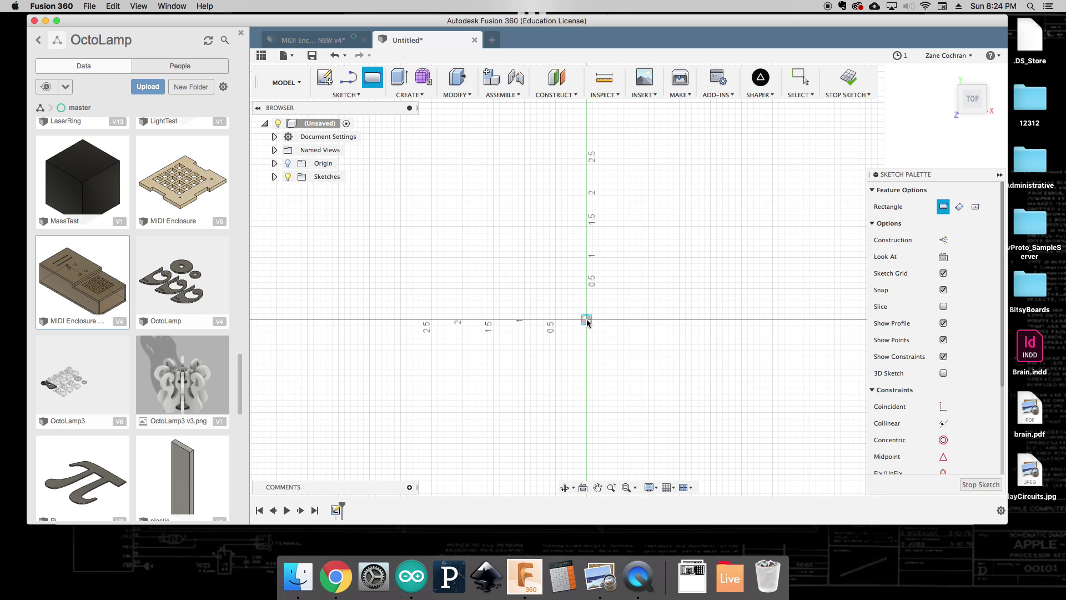
{"action": "left_click", "coordinate": [585, 320]}
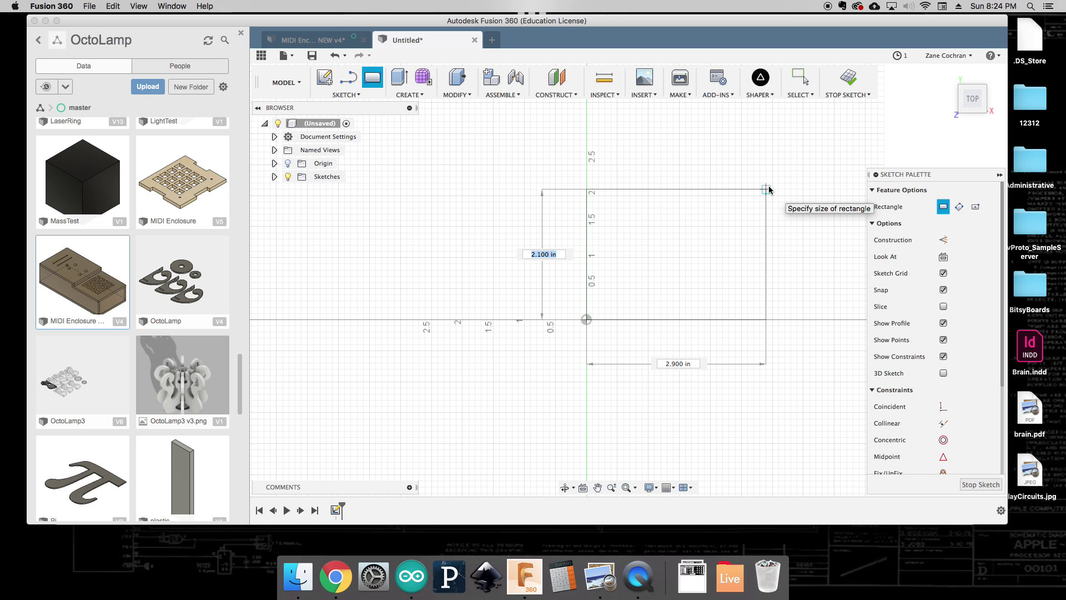
{"action": "type", "text": "70mm"}
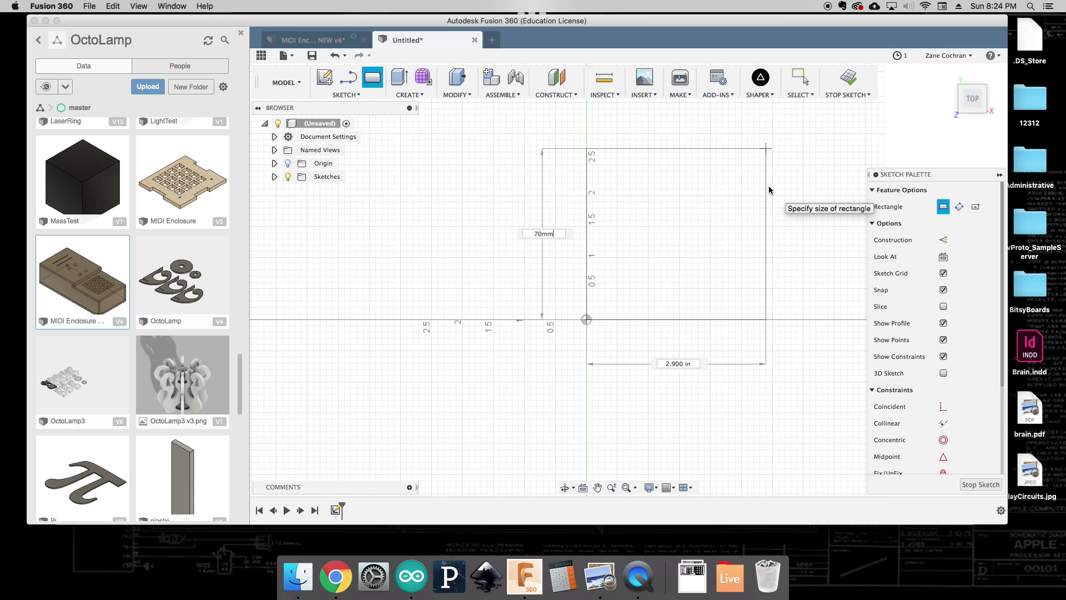
{"action": "key", "text": "Tab"}
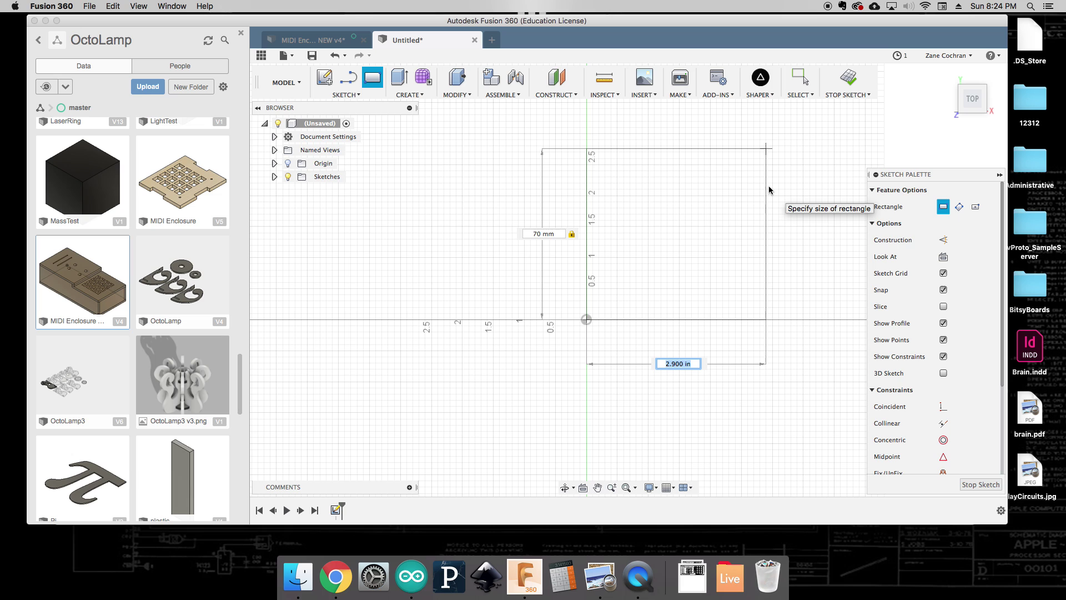
{"action": "type", "text": "178mm"}
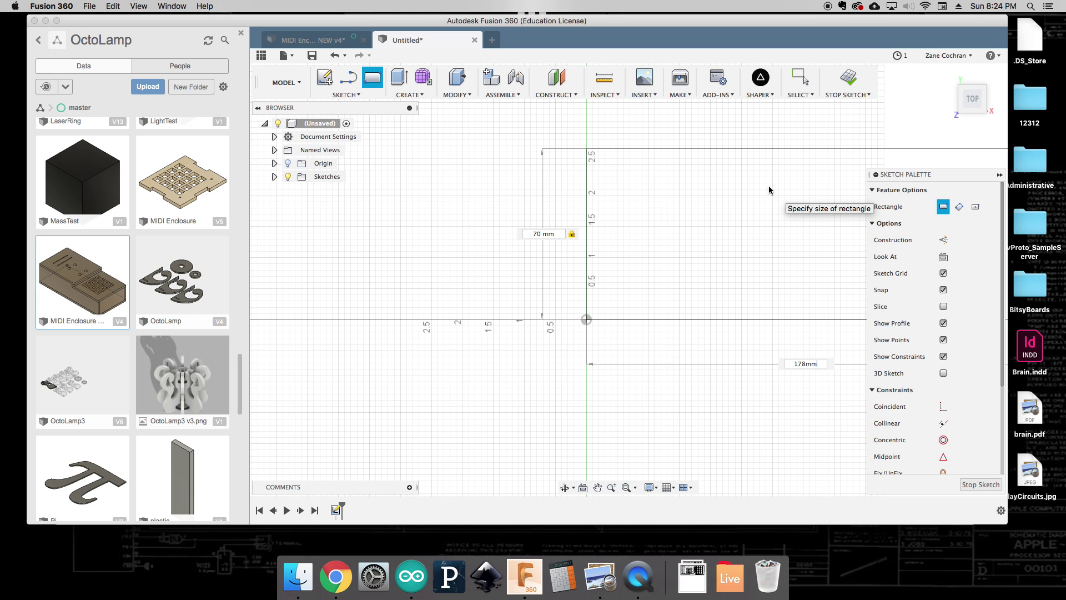
{"action": "key", "text": "Return"}
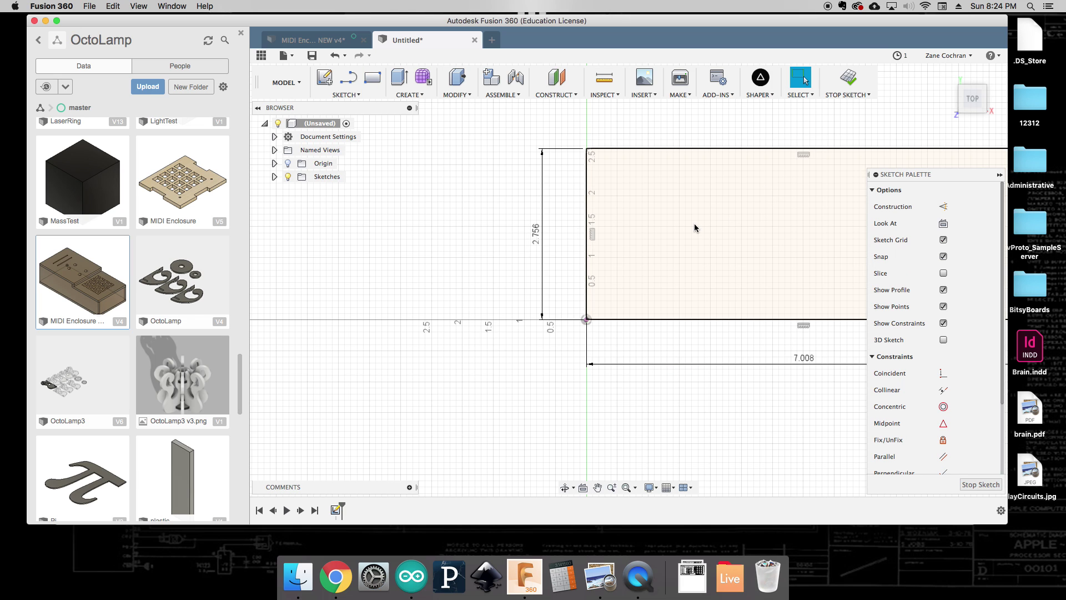
Convert all four sides of the board rectangle into construction lines.
{"action": "scroll", "coordinate": [439, 228], "scroll_direction": "down", "scroll_amount": 5}
{"action": "scroll", "coordinate": [666, 199], "scroll_direction": "up", "scroll_amount": 4}
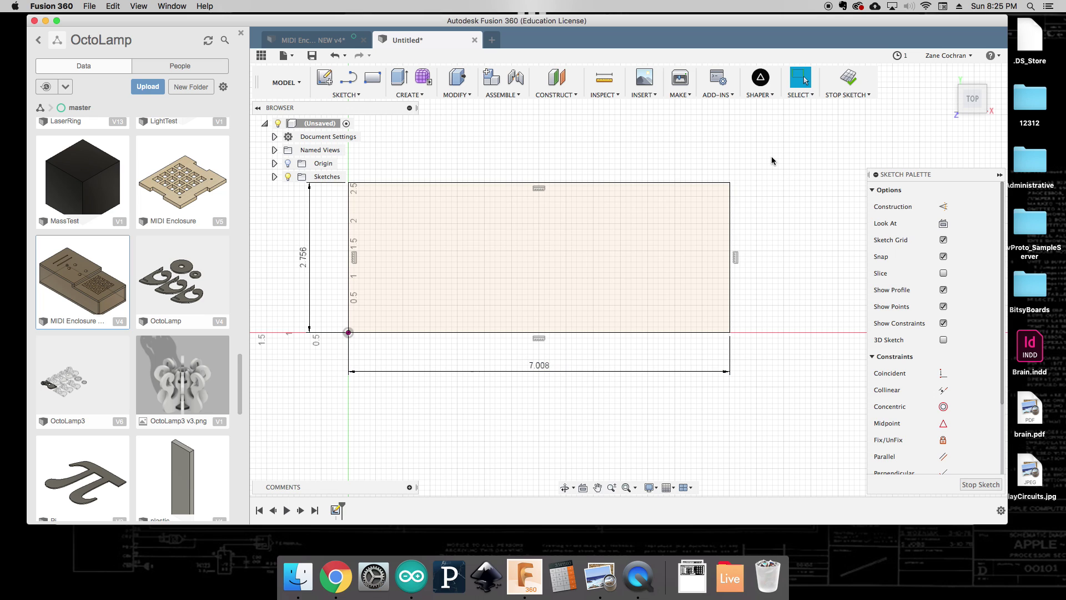
{"action": "mouse_move", "coordinate": [772, 158]}
{"action": "left_mouse_down"}
{"action": "mouse_move", "coordinate": [400, 328]}
{"action": "mouse_move", "coordinate": [309, 374]}
{"action": "mouse_move", "coordinate": [293, 394]}
{"action": "left_mouse_up"}
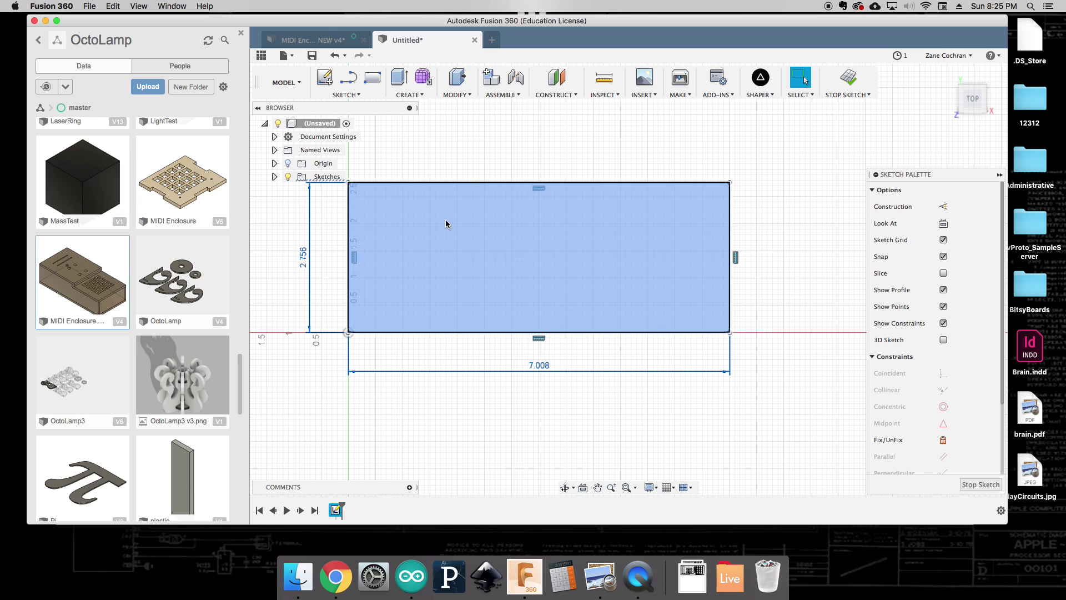
{"action": "left_click", "coordinate": [943, 207]}
{"action": "left_click", "coordinate": [799, 209]}
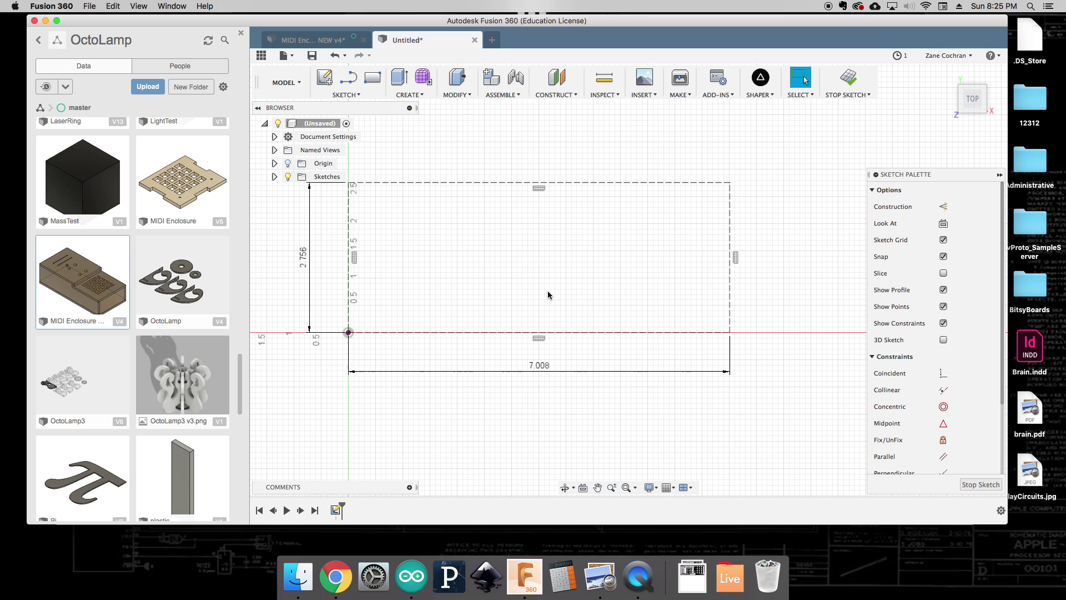
Draw a diagonal construction line across the board rectangle from the origin corner to the opposite corner.
{"action": "left_click", "coordinate": [345, 93]}
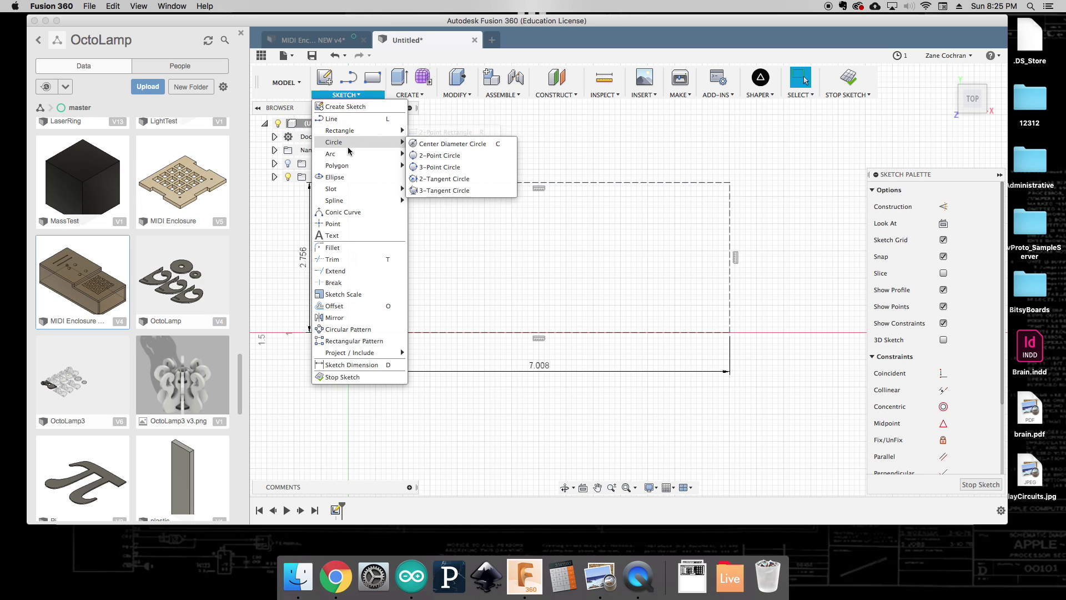
{"action": "left_click", "coordinate": [364, 119]}
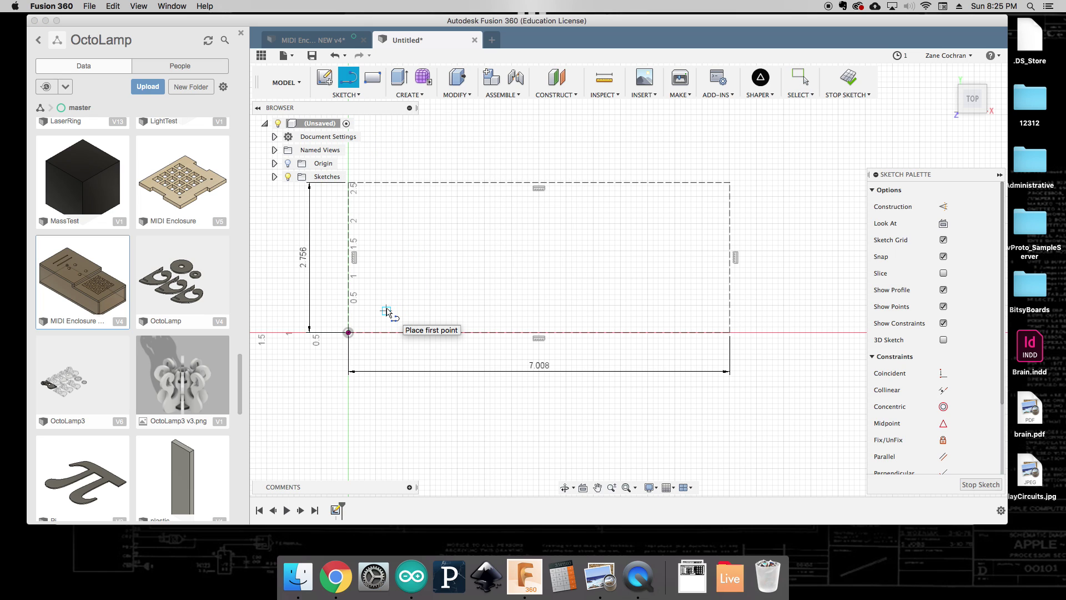
{"action": "left_click", "coordinate": [944, 206]}
{"action": "left_click", "coordinate": [348, 332]}
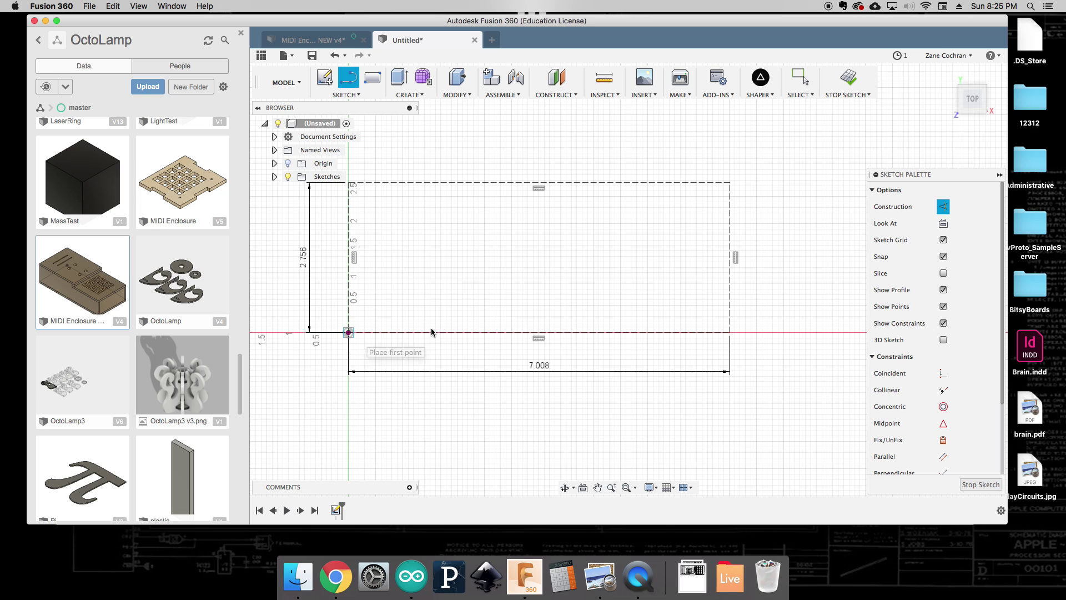
{"action": "double_click", "coordinate": [729, 183]}
{"action": "key", "text": "Escape"}
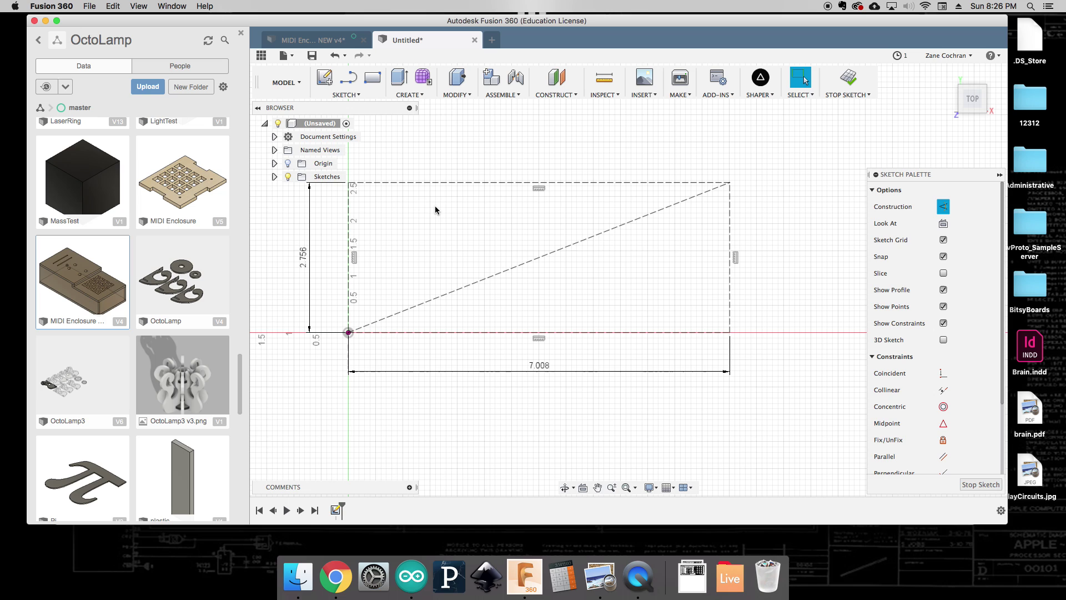
Sketch a solid-line center rectangle 4 in high and 8.5 in wide, centred on the midpoint of the board's diagonal.
{"action": "left_click", "coordinate": [350, 96]}
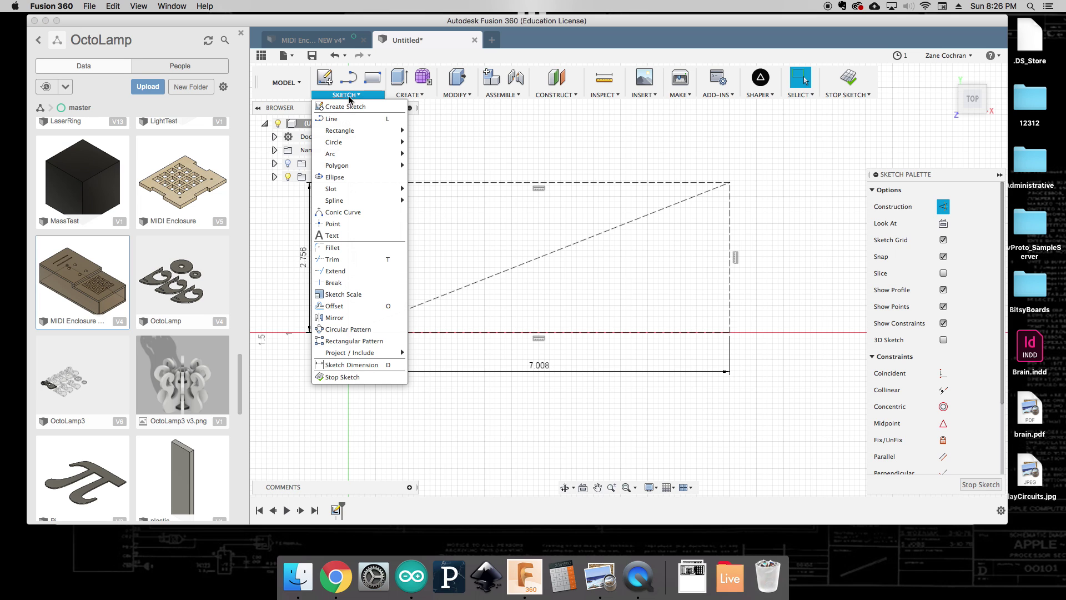
{"action": "mouse_move", "coordinate": [361, 130]}
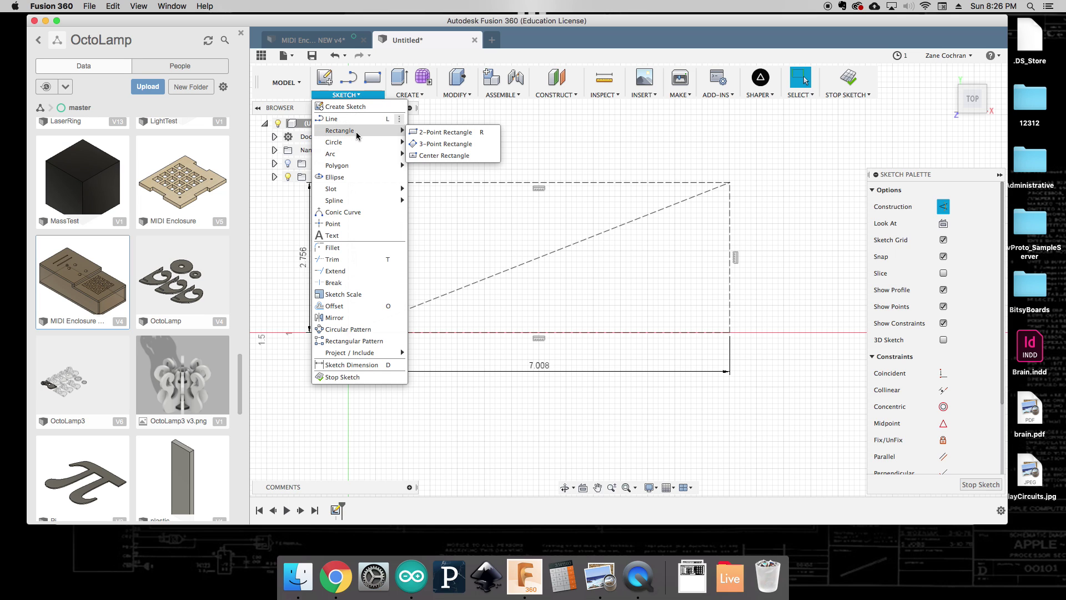
{"action": "left_click", "coordinate": [439, 155]}
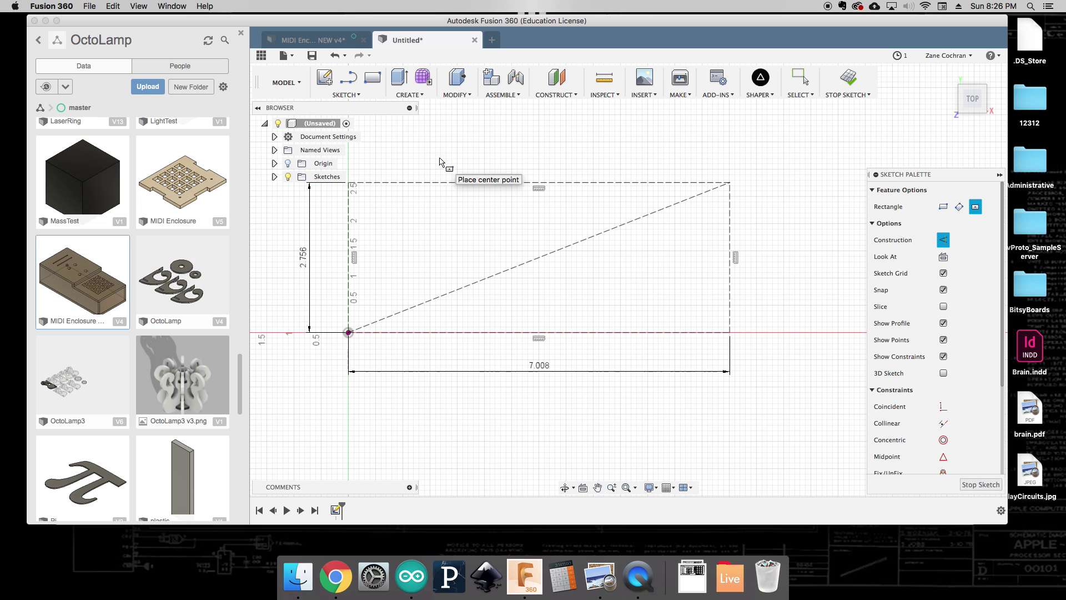
{"action": "left_click", "coordinate": [942, 240]}
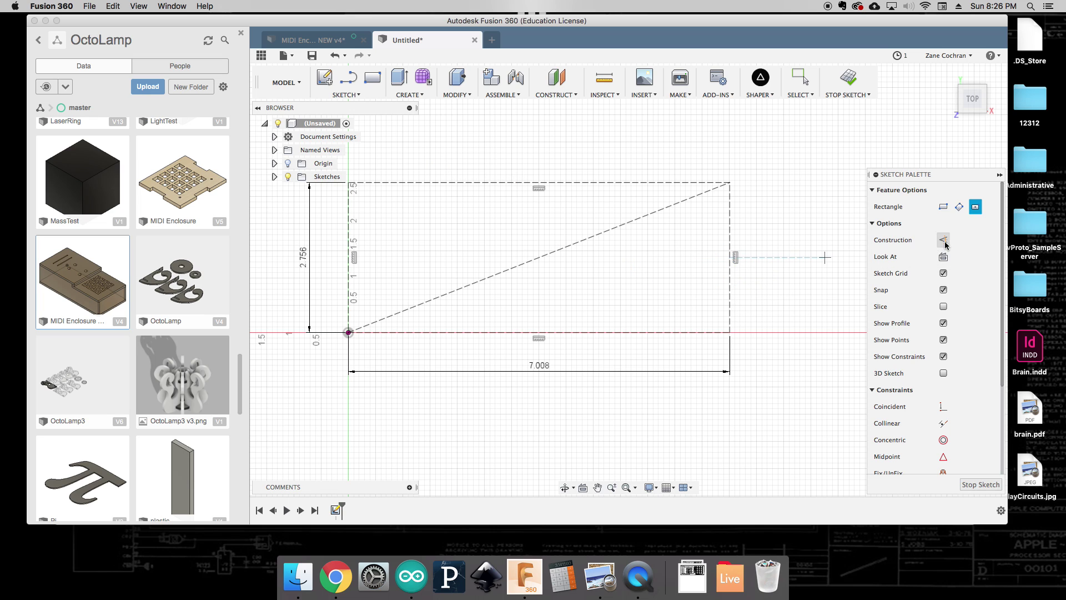
{"action": "left_click", "coordinate": [539, 258]}
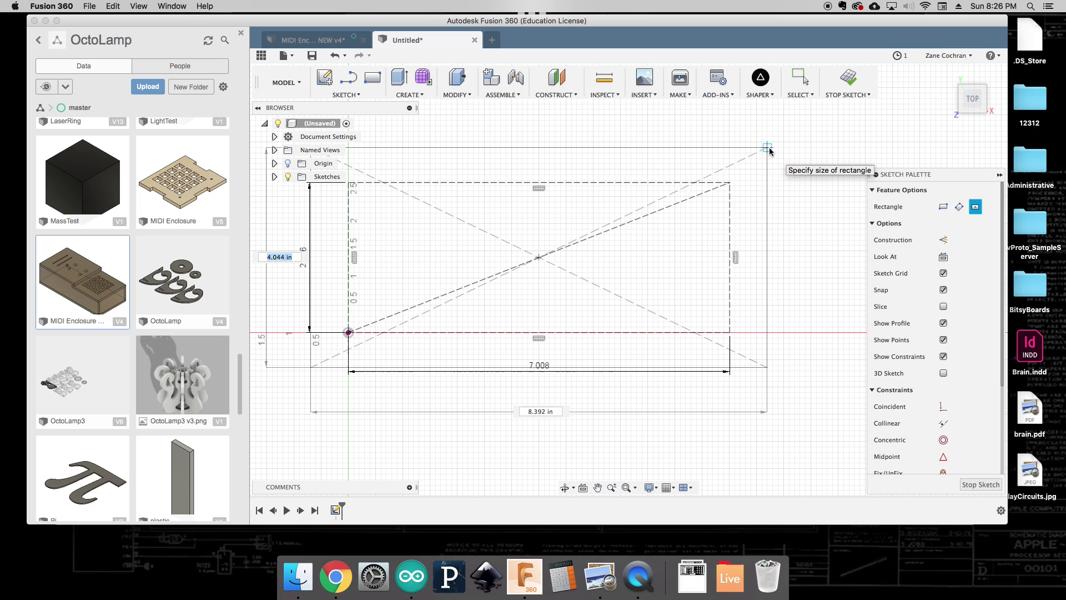
{"action": "type", "text": "4"}
{"action": "key", "text": "Tab"}
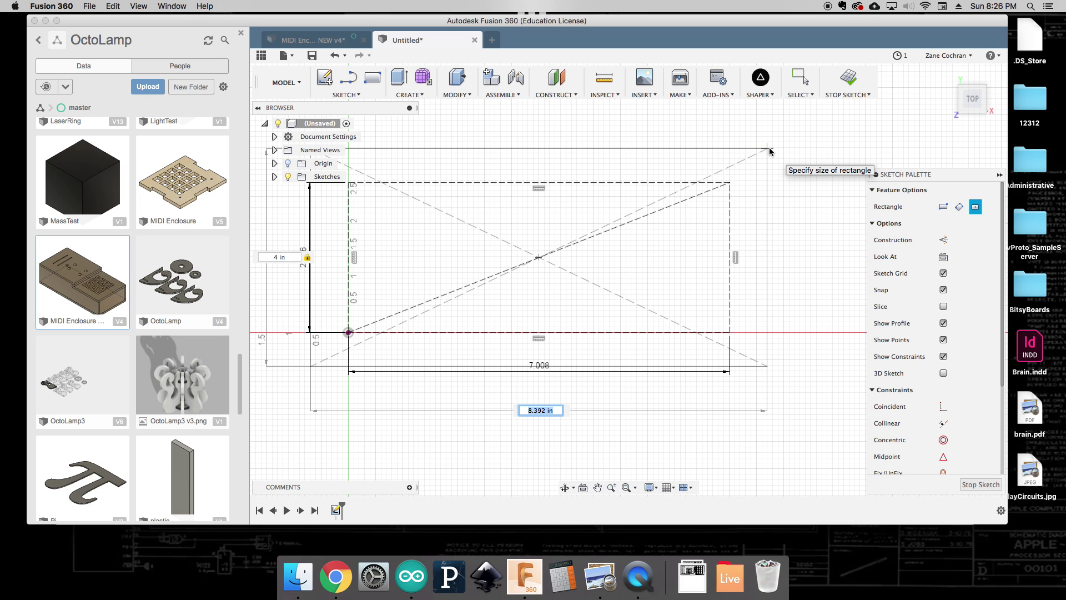
{"action": "type", "text": "8.25"}
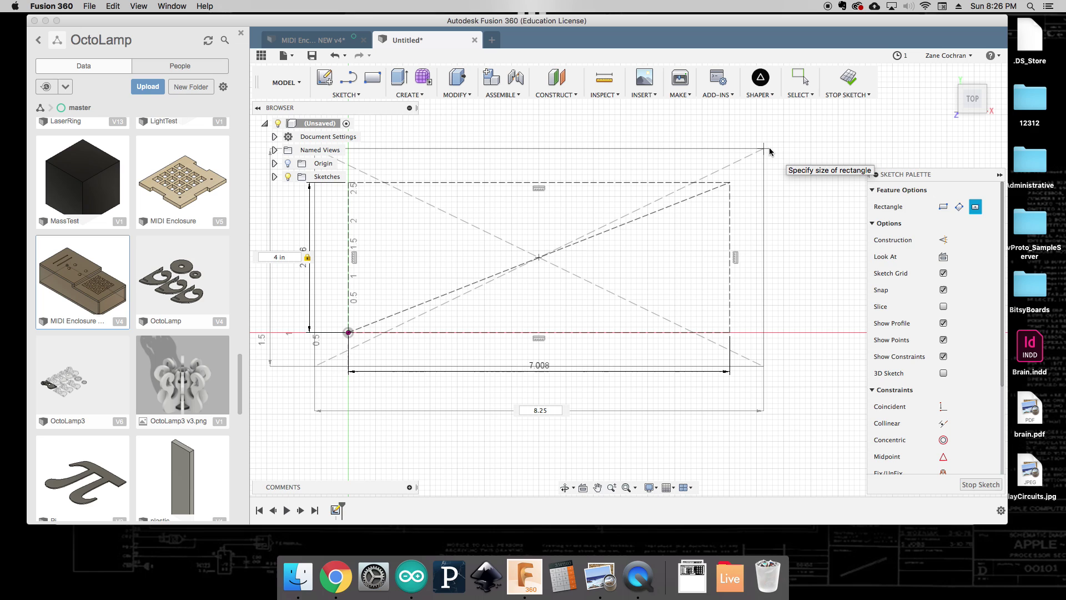
{"action": "key", "text": "shift+Left"}
{"action": "key", "text": "shift+Left"}
{"action": "type", "text": "5"}
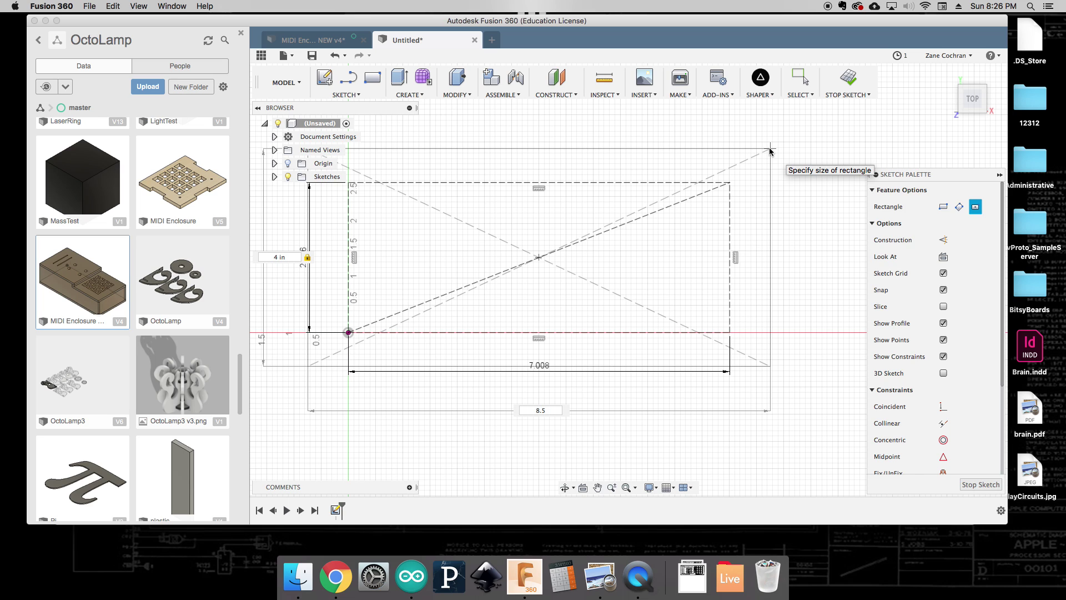
{"action": "key", "text": "Return"}
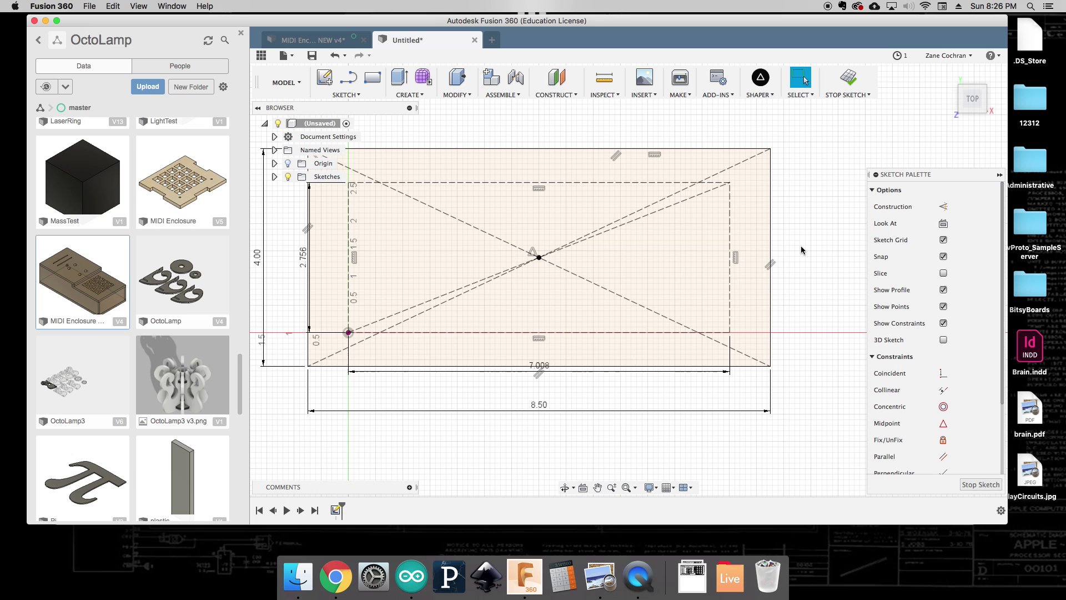
Delete both diagonals of the outer rectangle and the diagonal construction line of the board rectangle.
{"action": "scroll", "coordinate": [814, 247], "scroll_direction": "down", "scroll_amount": 2}
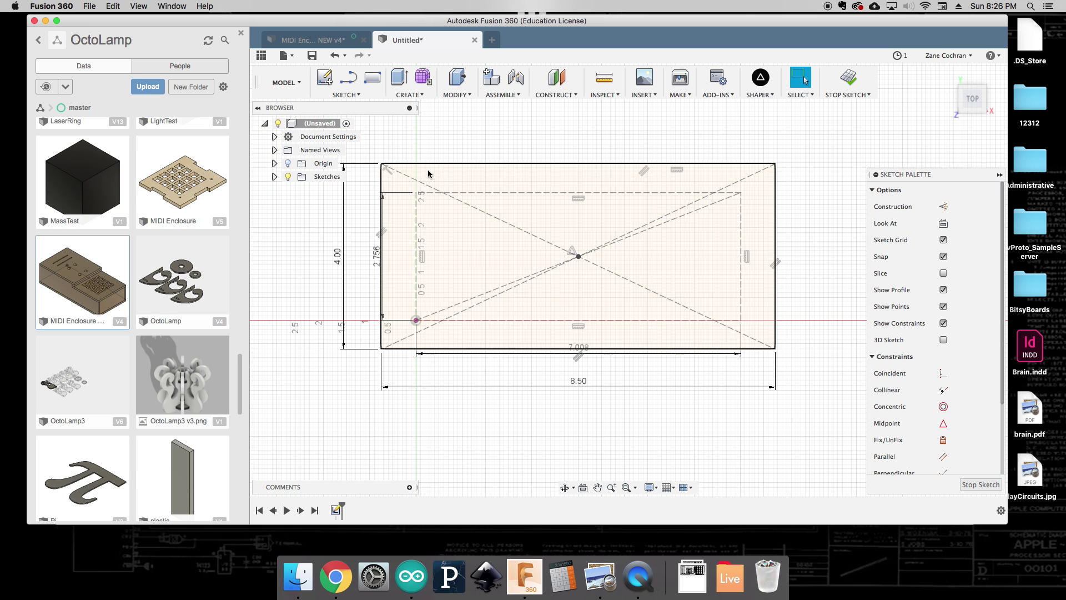
{"action": "scroll", "coordinate": [590, 258], "scroll_direction": "up", "scroll_amount": 2}
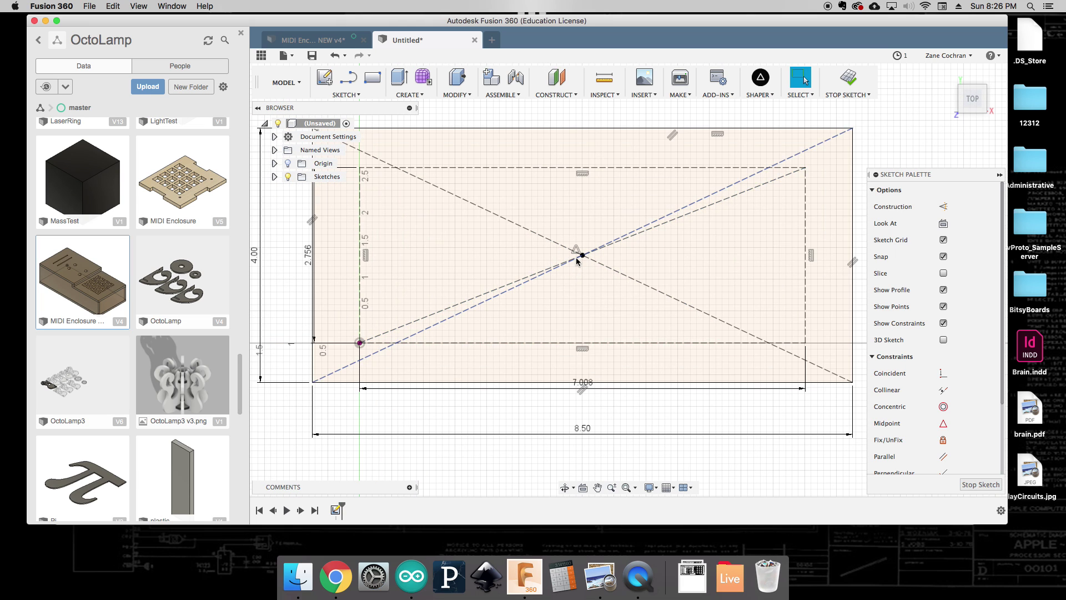
{"action": "left_click", "coordinate": [631, 279]}
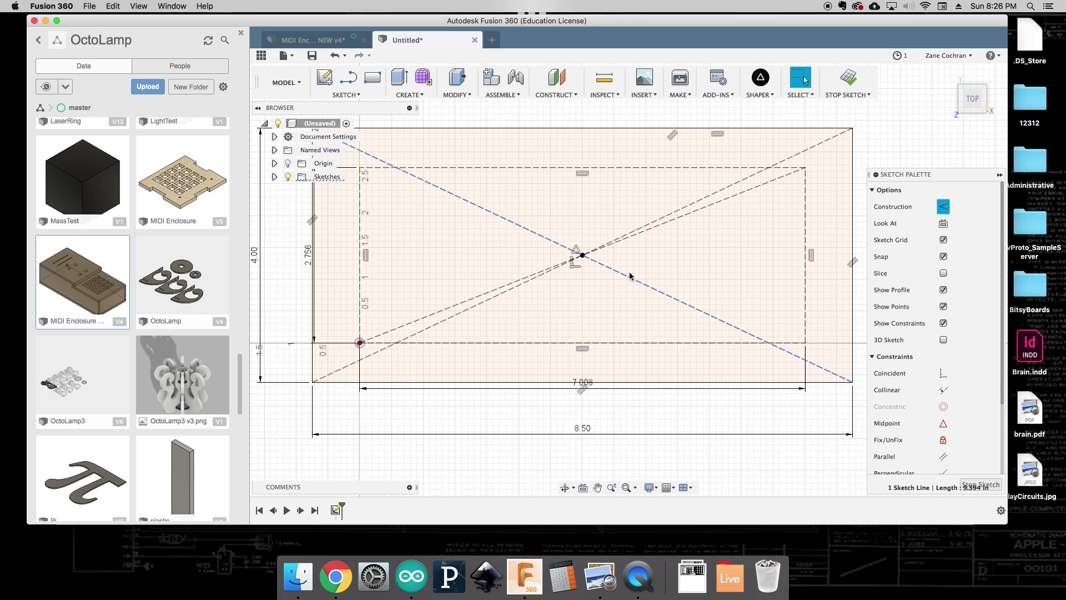
{"action": "key", "text": "Delete"}
{"action": "left_click", "coordinate": [628, 235]}
{"action": "key", "text": "Delete"}
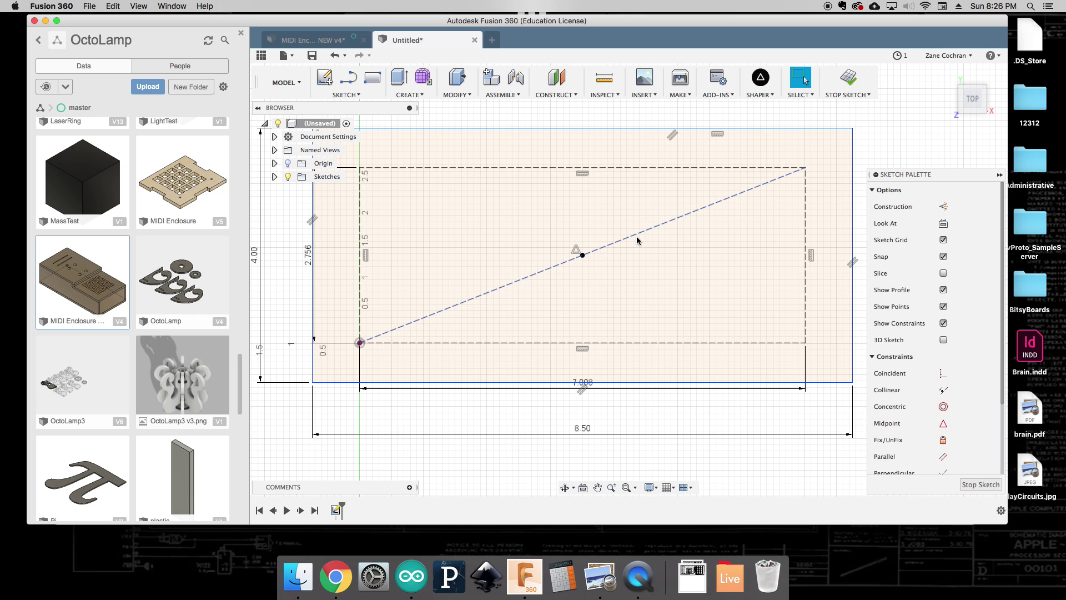
{"action": "left_click", "coordinate": [635, 234]}
{"action": "key", "text": "Delete"}
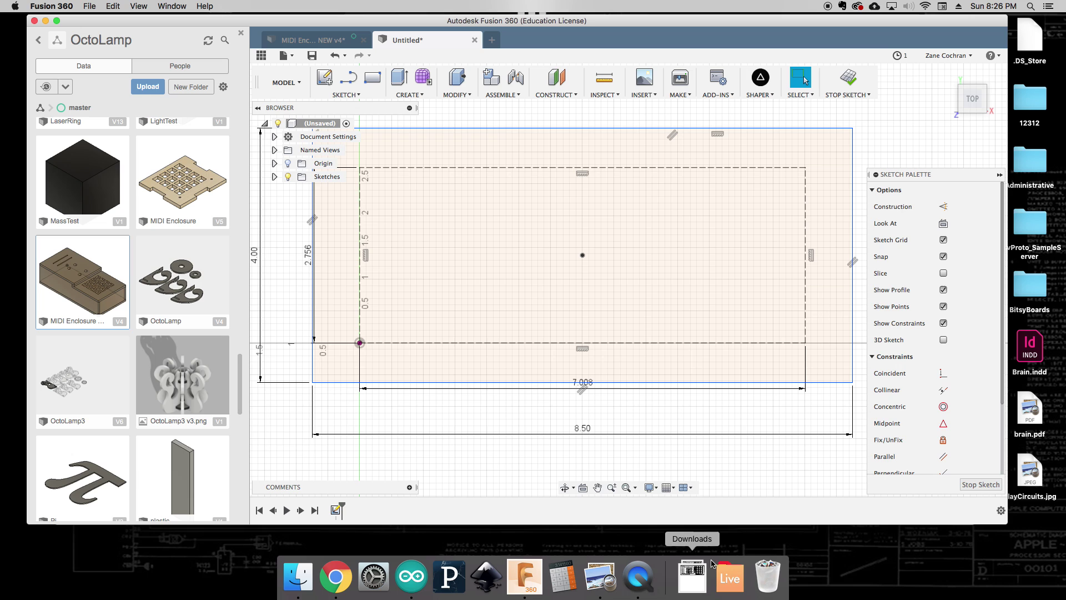
{"action": "scroll", "coordinate": [753, 481], "scroll_direction": "down", "scroll_amount": 3}
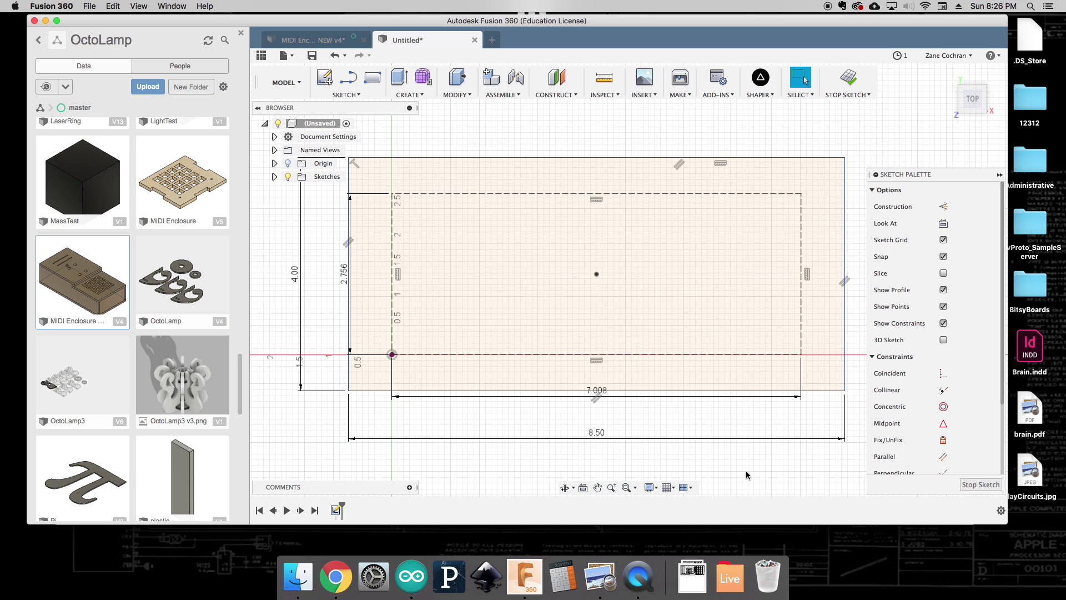
{"action": "left_click", "coordinate": [392, 222]}
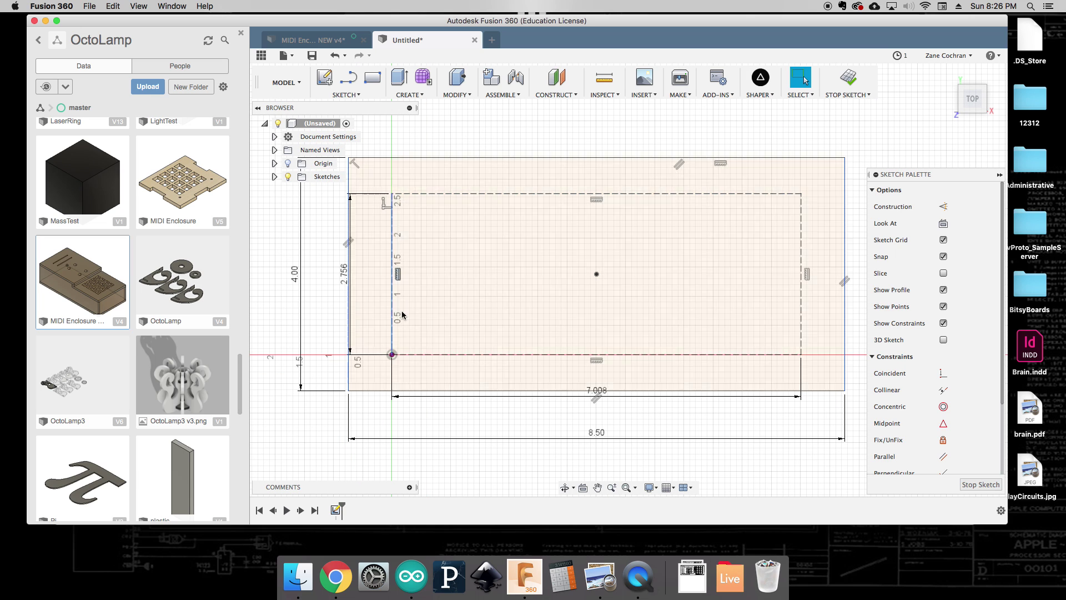
{"action": "key", "text": "x"}
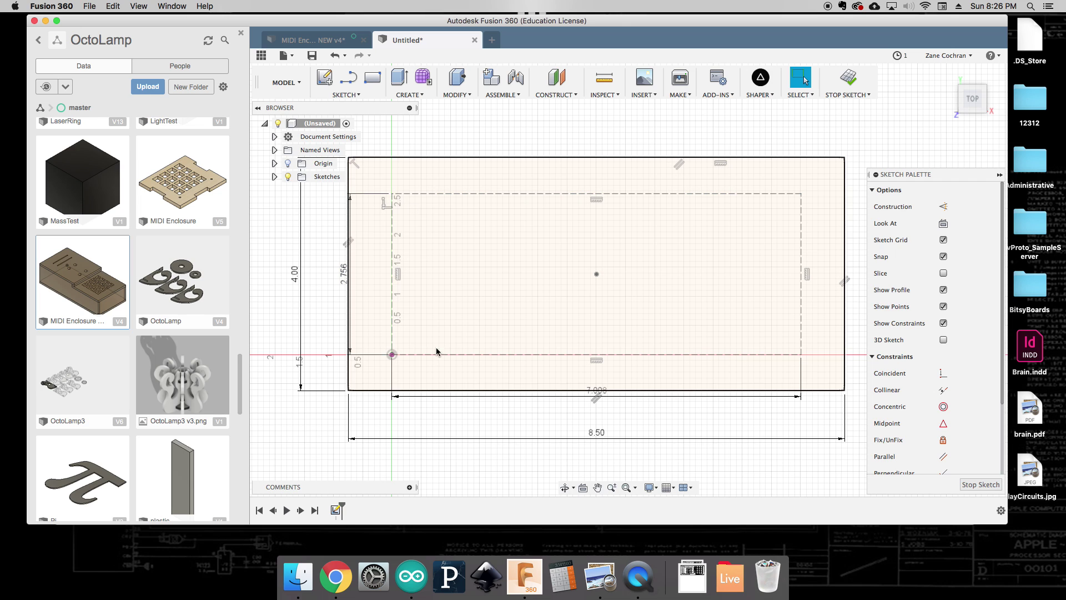
Consult the annotated board photo in Preview, and in Fusion 360 sketch a construction rectangle from the origin, 5 mm high and 10 mm wide.
{"action": "left_click", "coordinate": [599, 576]}
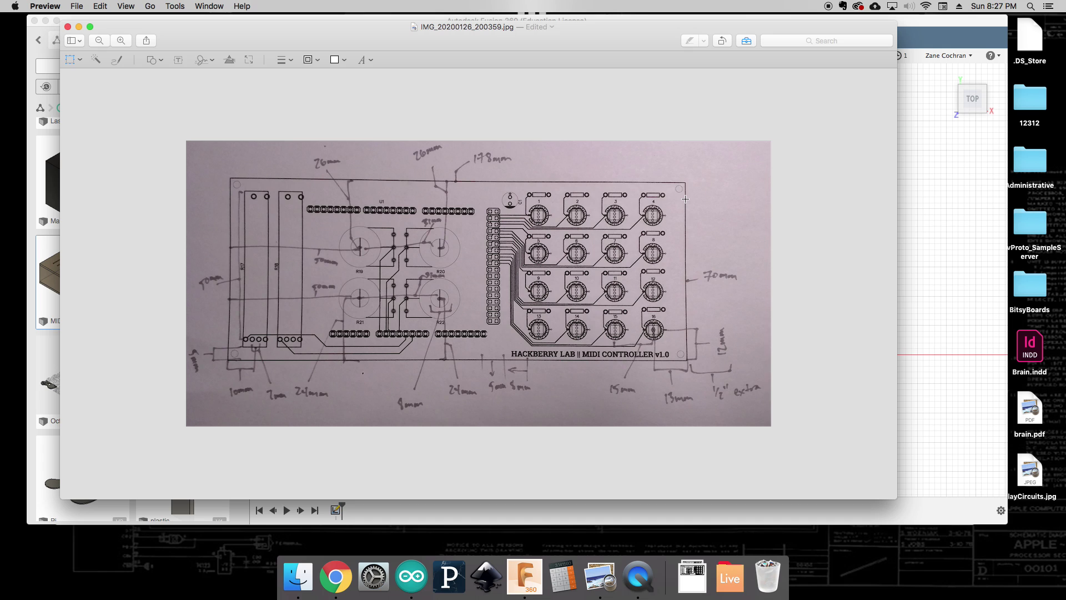
{"action": "left_click", "coordinate": [935, 24]}
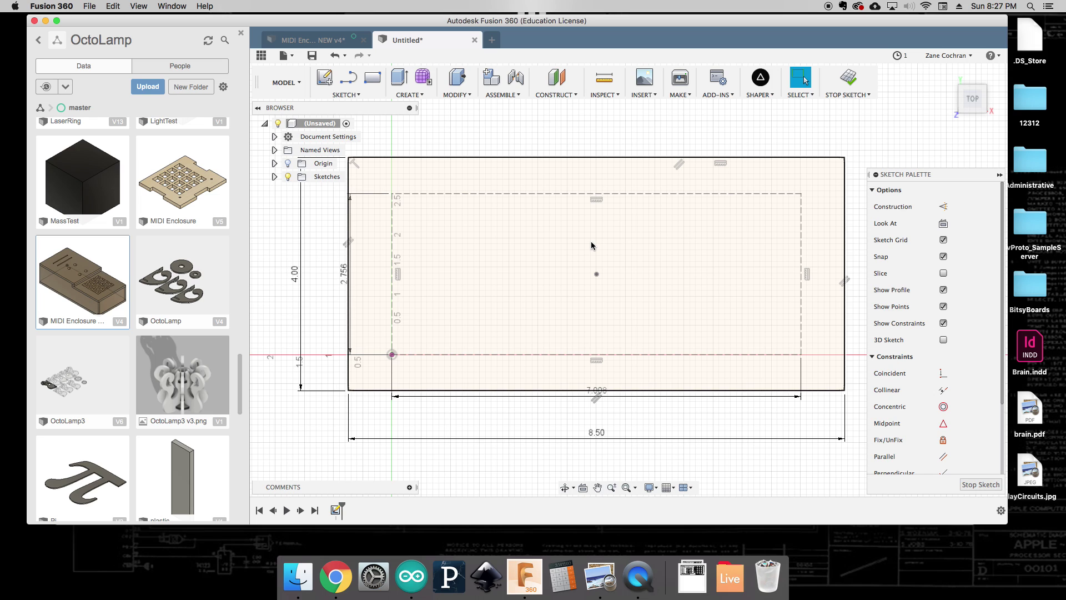
{"action": "left_click", "coordinate": [603, 574]}
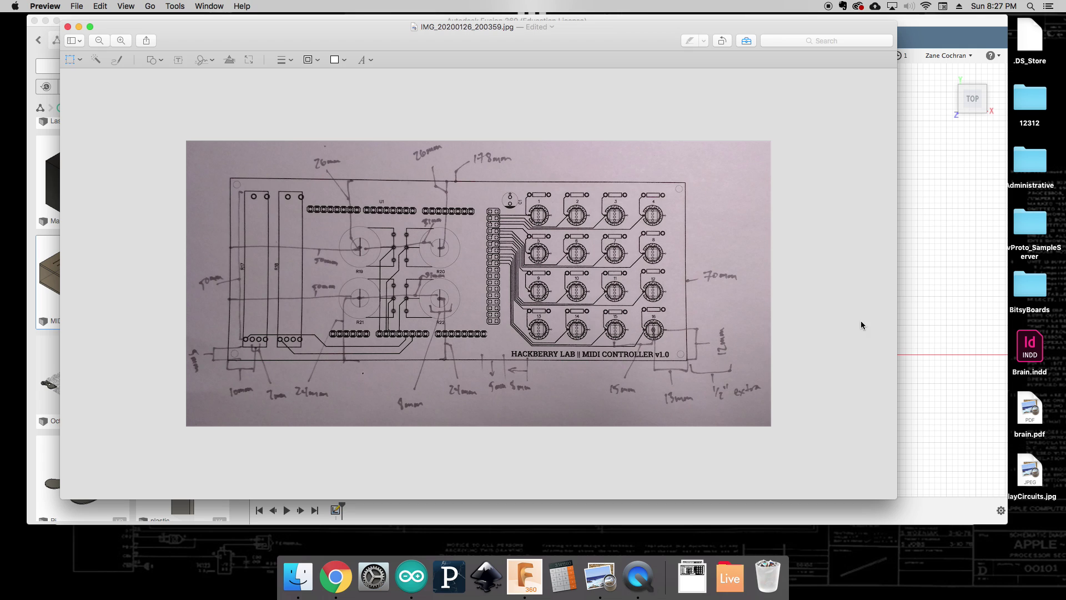
{"action": "left_click", "coordinate": [911, 301]}
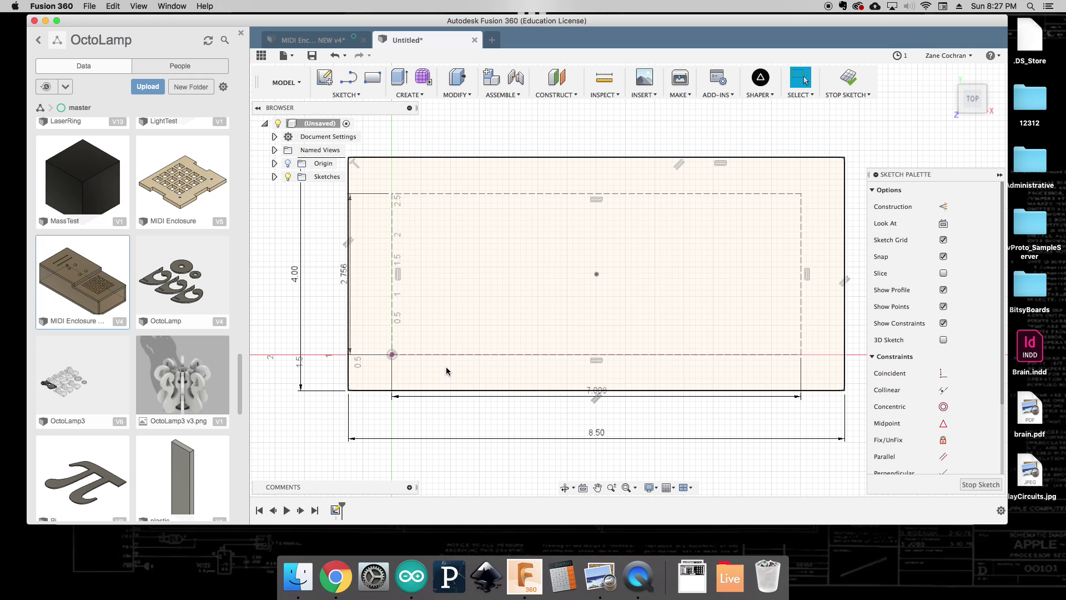
{"action": "left_click", "coordinate": [372, 77]}
{"action": "left_click", "coordinate": [943, 240]}
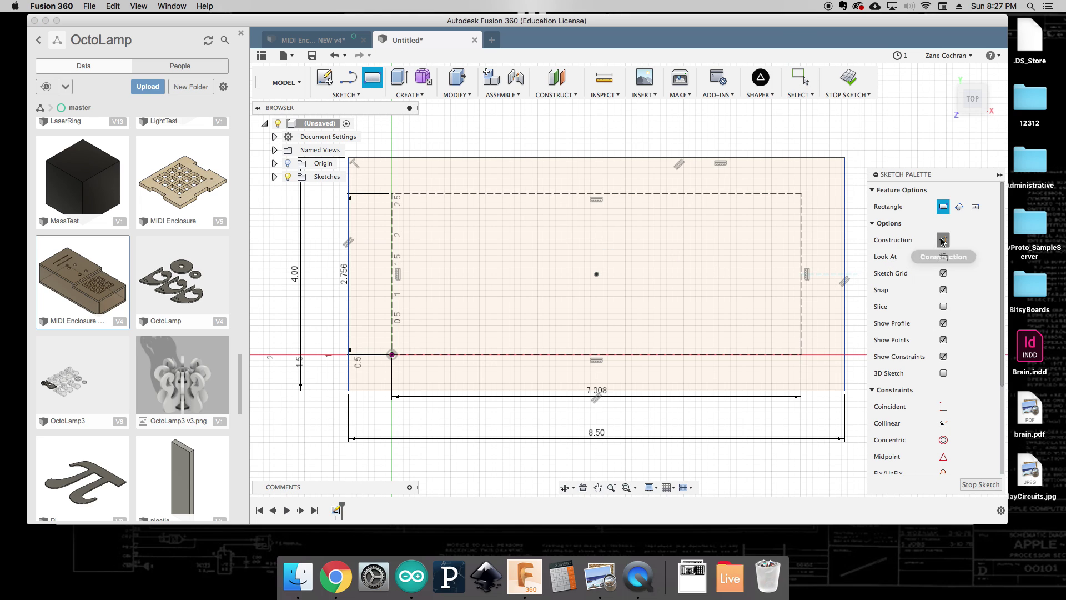
{"action": "left_click", "coordinate": [392, 355]}
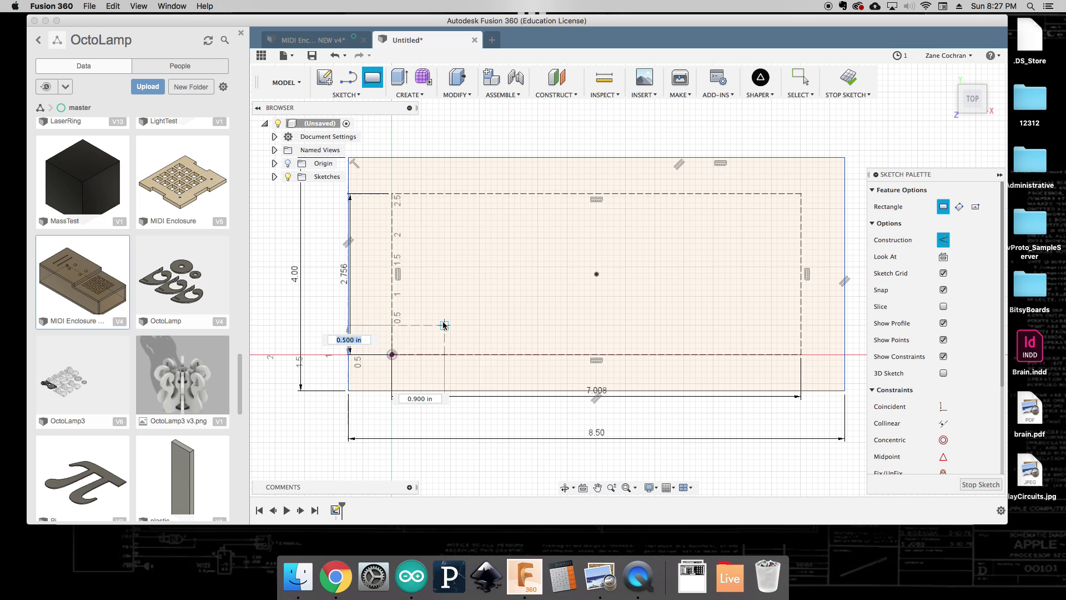
{"action": "type", "text": "5 mm"}
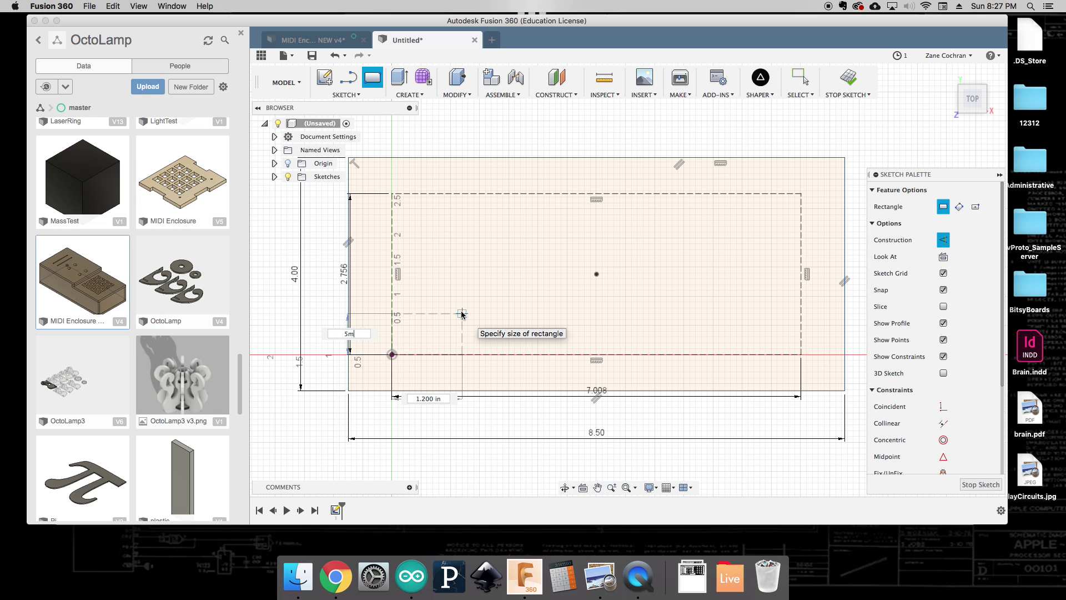
{"action": "key", "text": "Tab"}
{"action": "type", "text": "10mm"}
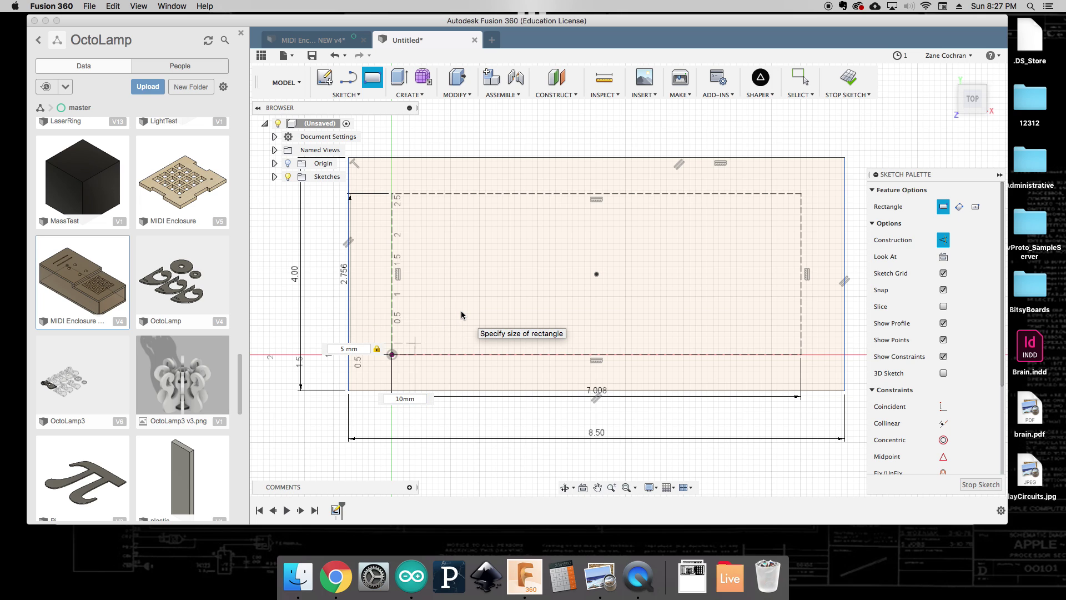
{"action": "key", "text": "Return"}
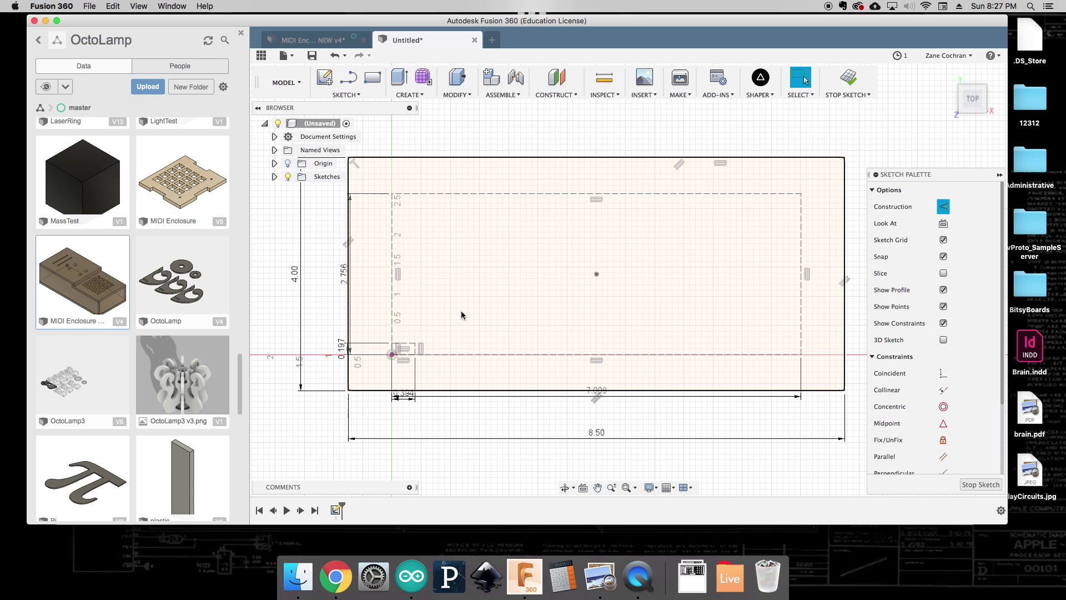
{"action": "key", "text": "Escape"}
Try a 50 mm vertical construction line upward from the small offset rectangle's upper-right corner.
{"action": "left_click", "coordinate": [346, 95]}
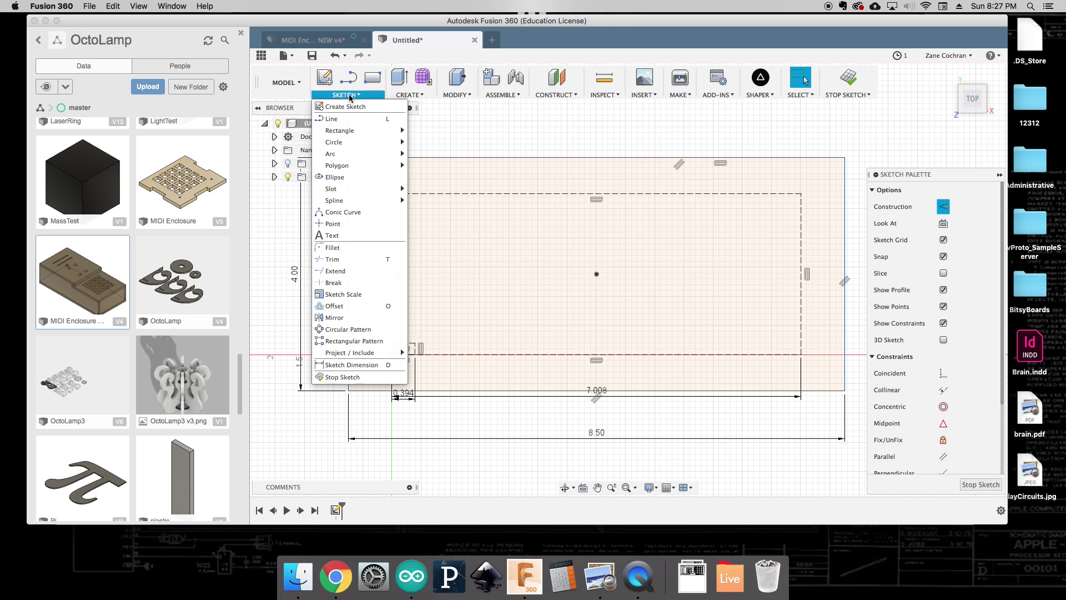
{"action": "left_click", "coordinate": [350, 118]}
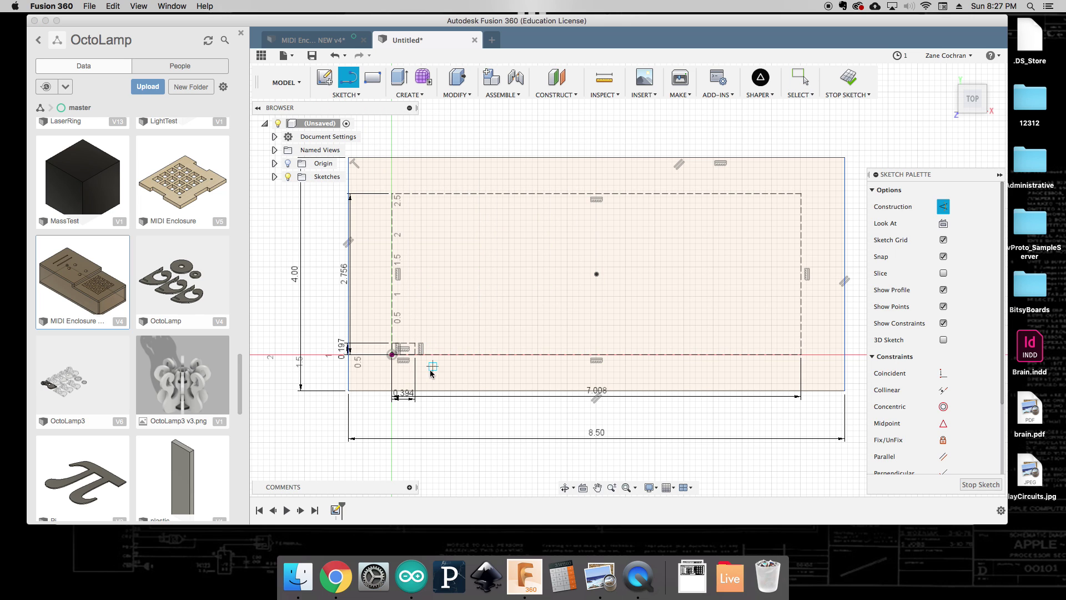
{"action": "left_click", "coordinate": [415, 343]}
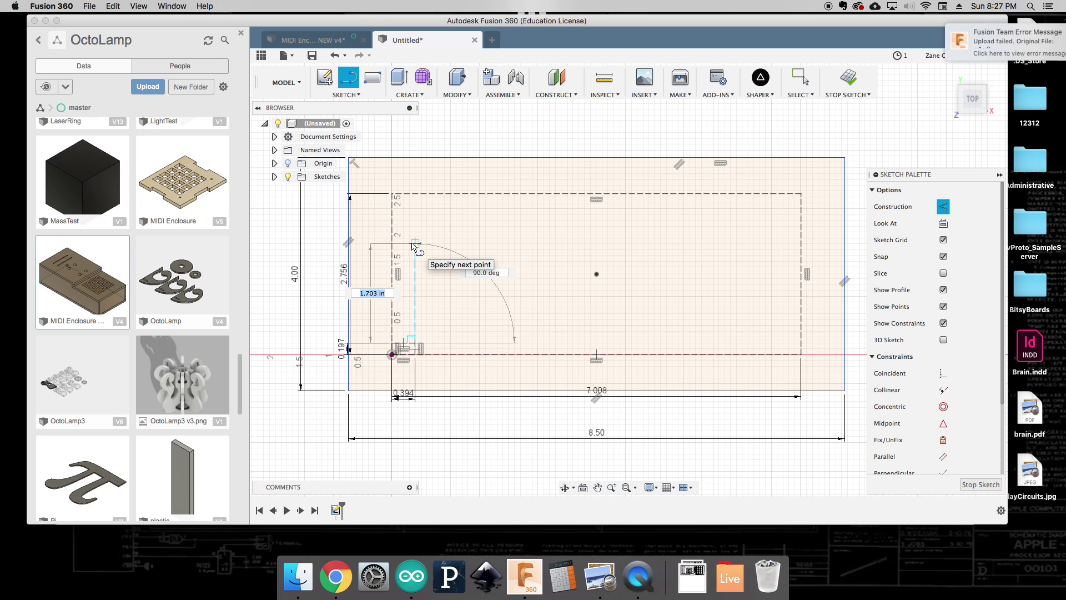
{"action": "type", "text": "50mm"}
{"action": "key", "text": "Tab"}
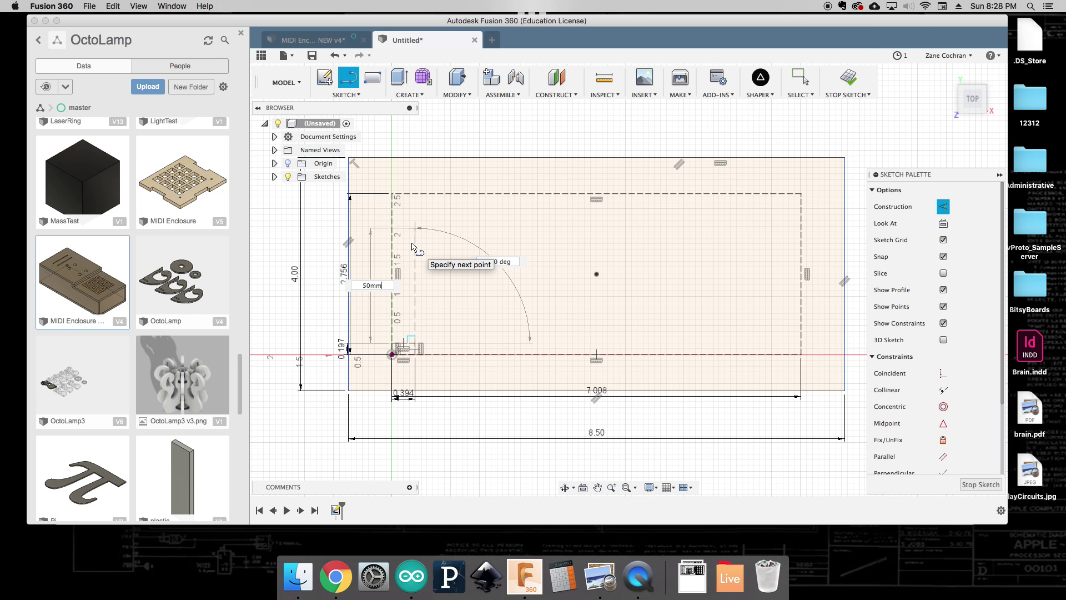
{"action": "key", "text": "Return"}
{"action": "key", "text": "Escape"}
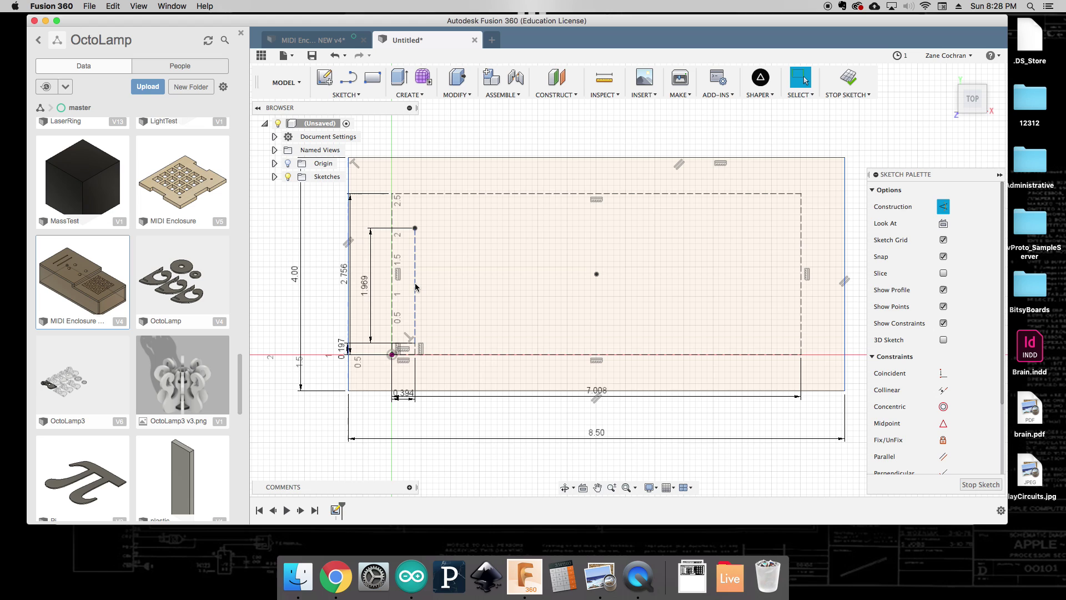
Consult the board photo in Preview, and in Fusion 360 sketch a 60 mm vertical construction line upward from the small offset rectangle's upper-right corner.
{"action": "left_click", "coordinate": [600, 576]}
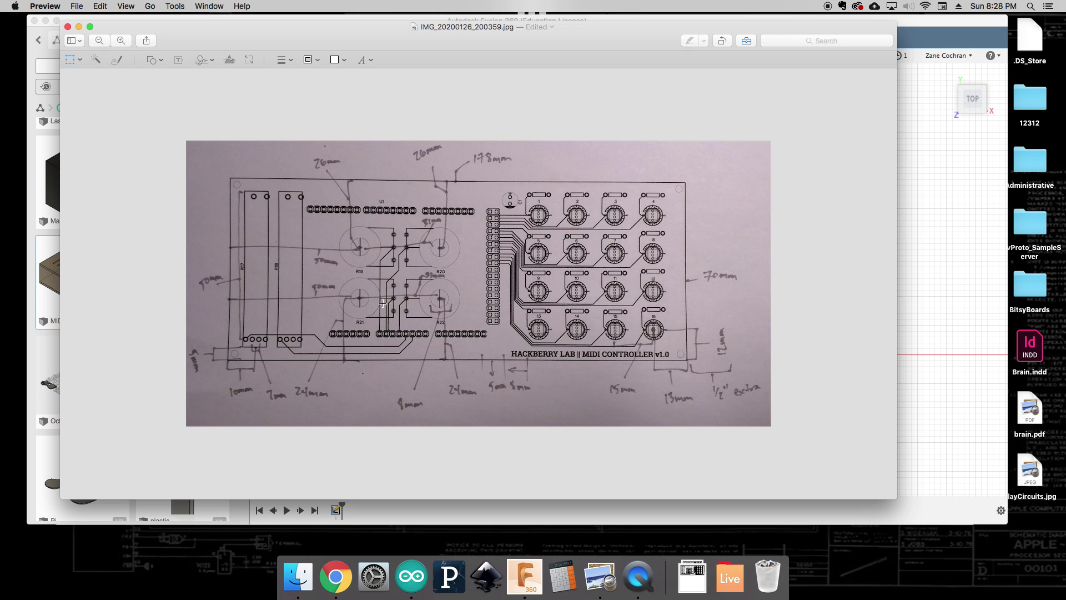
{"action": "key", "text": "super+Tab"}
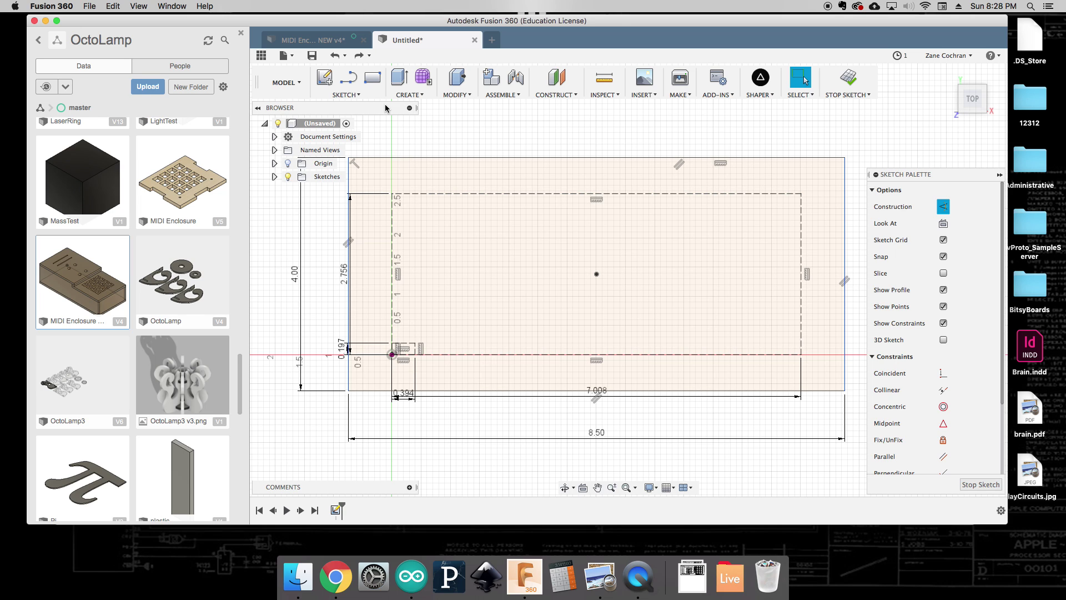
{"action": "key", "text": "l"}
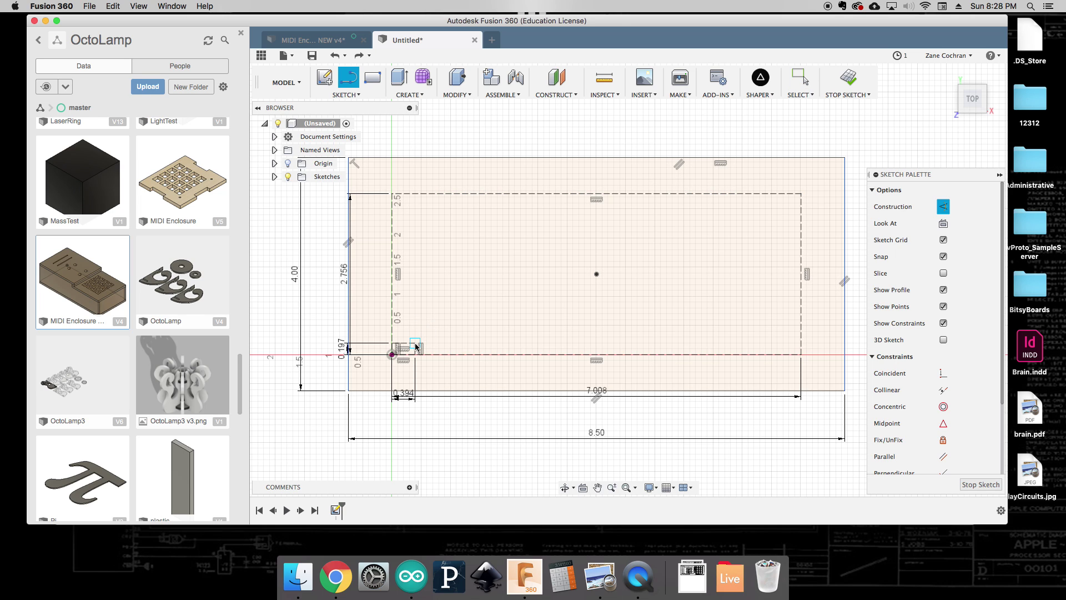
{"action": "left_click", "coordinate": [415, 344]}
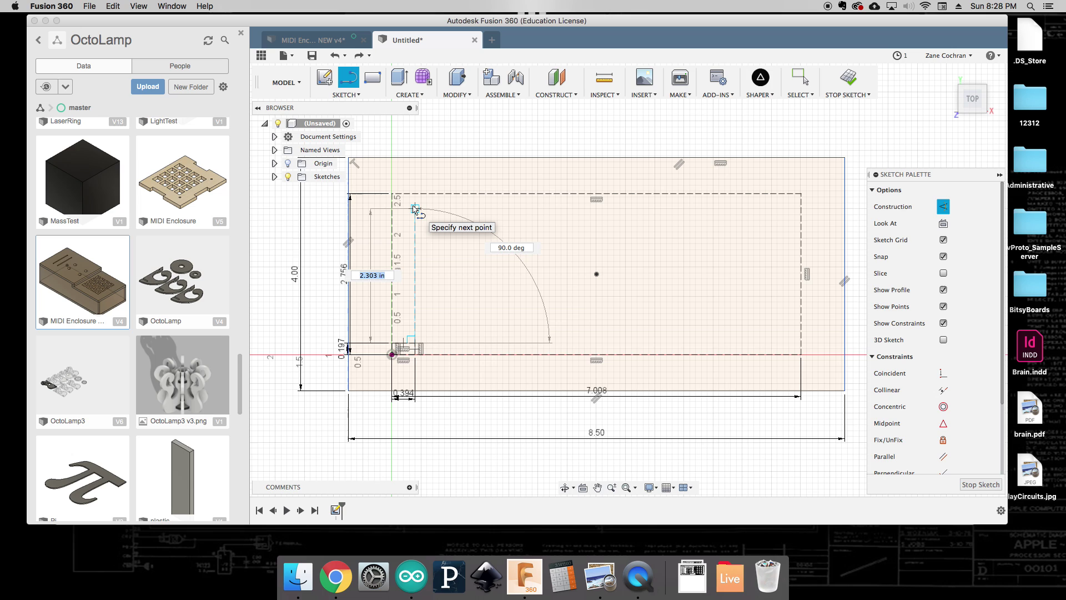
{"action": "type", "text": "60mm"}
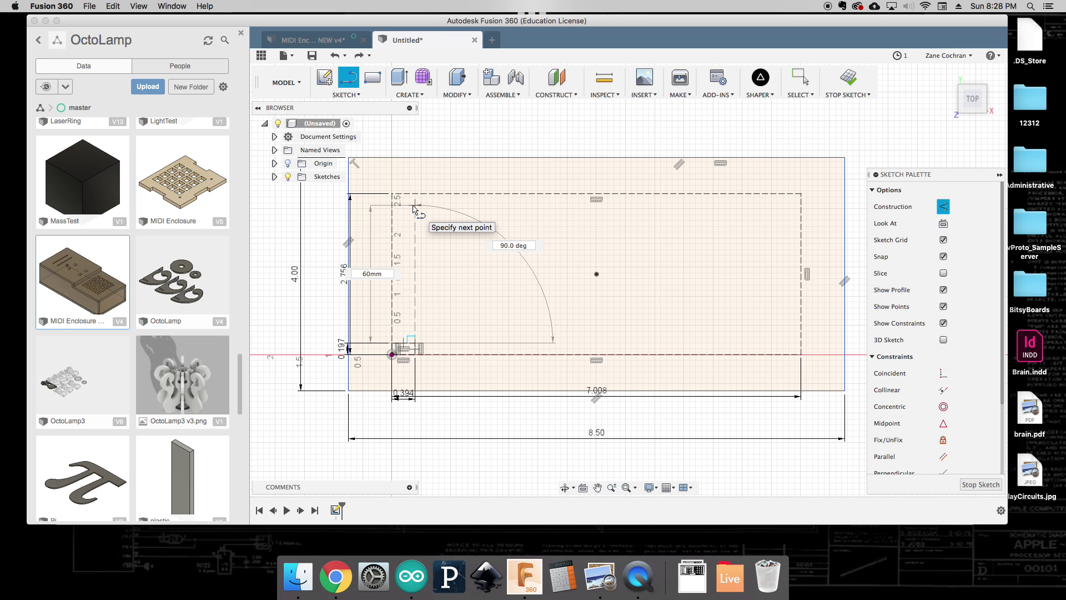
{"action": "key", "text": "Return"}
{"action": "key", "text": "Escape"}
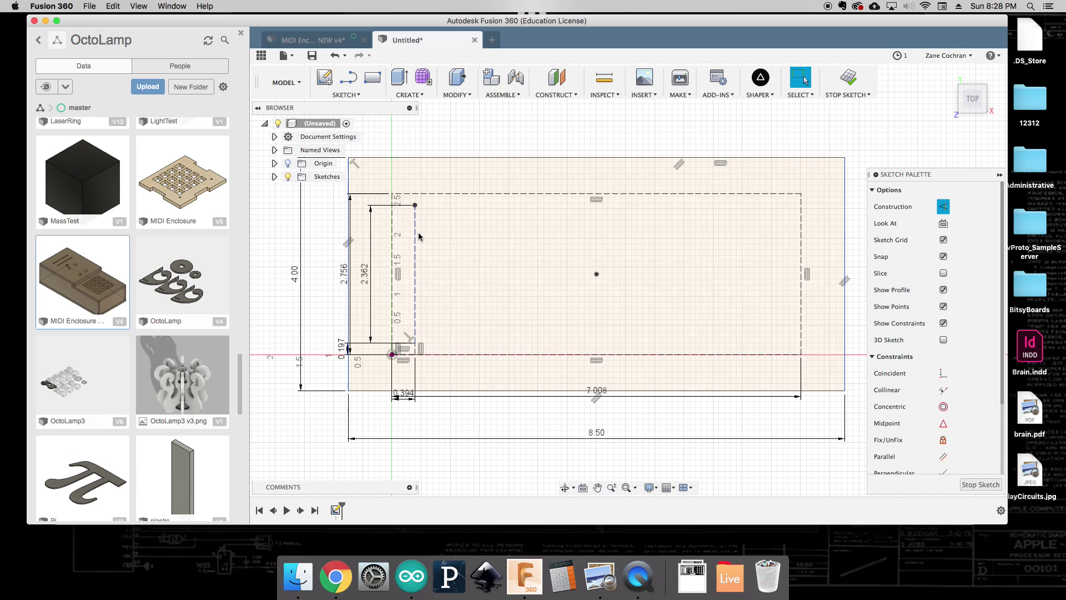
Try a construction-line center rectangle 60 mm high and 2 mm wide on the midpoint of the 60 mm vertical line.
{"action": "left_click", "coordinate": [344, 94]}
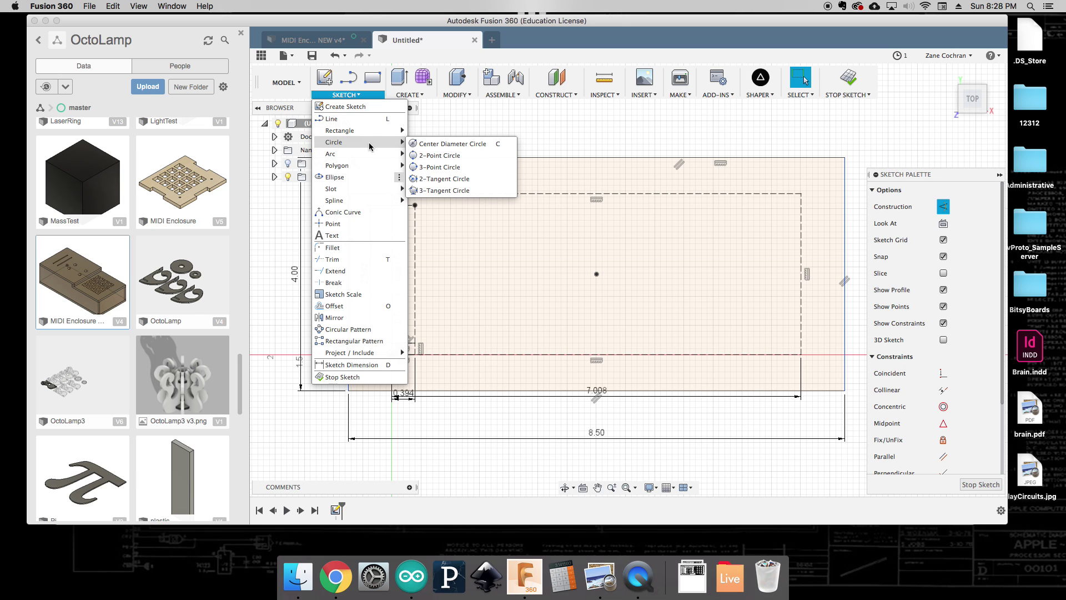
{"action": "mouse_move", "coordinate": [368, 131]}
{"action": "left_click", "coordinate": [444, 155]}
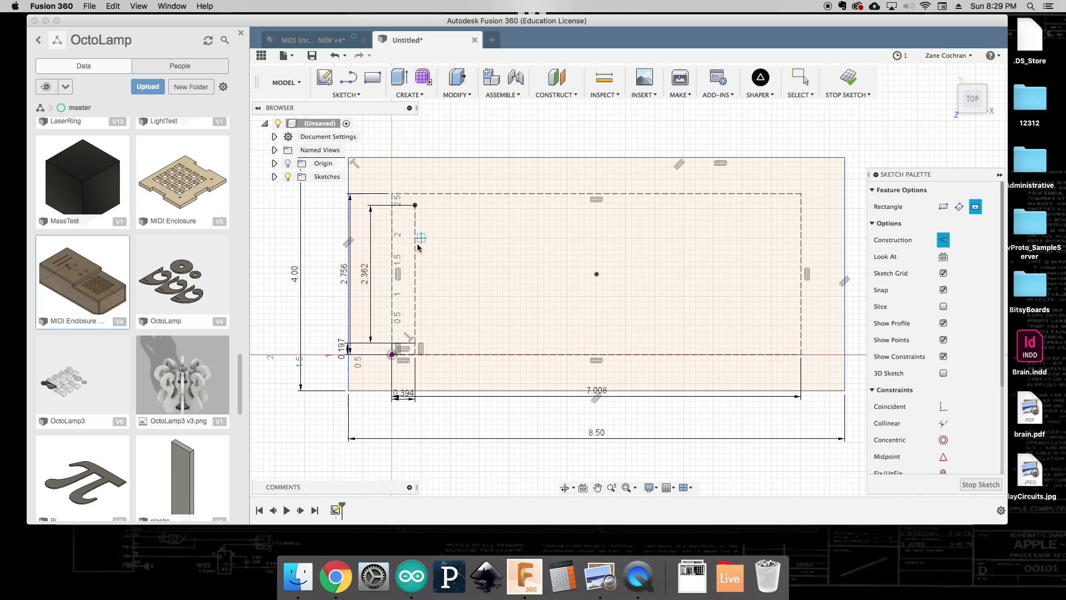
{"action": "left_click", "coordinate": [415, 275]}
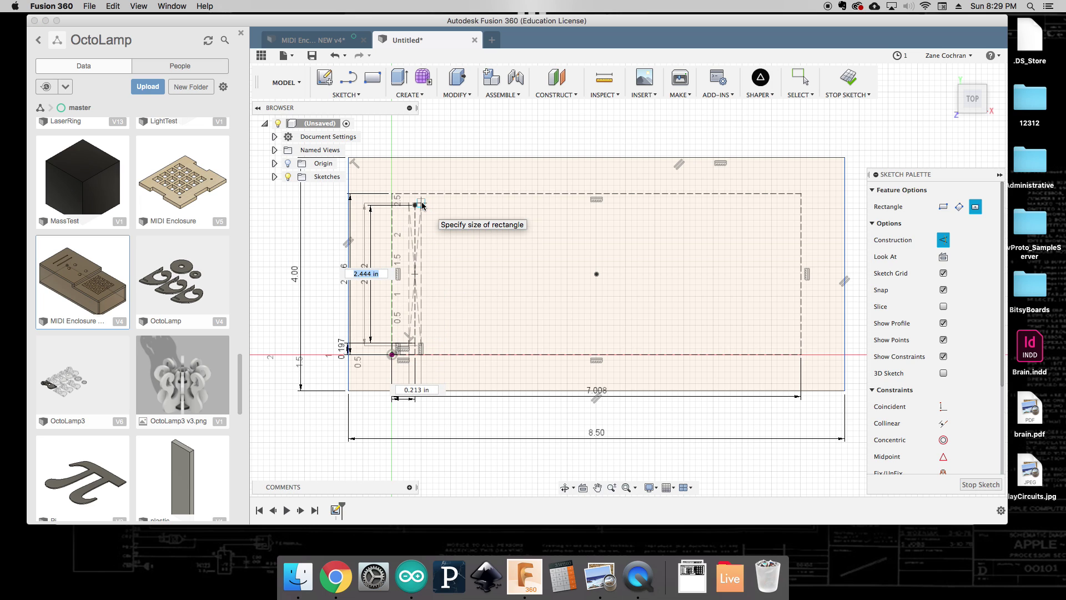
{"action": "type", "text": "60"}
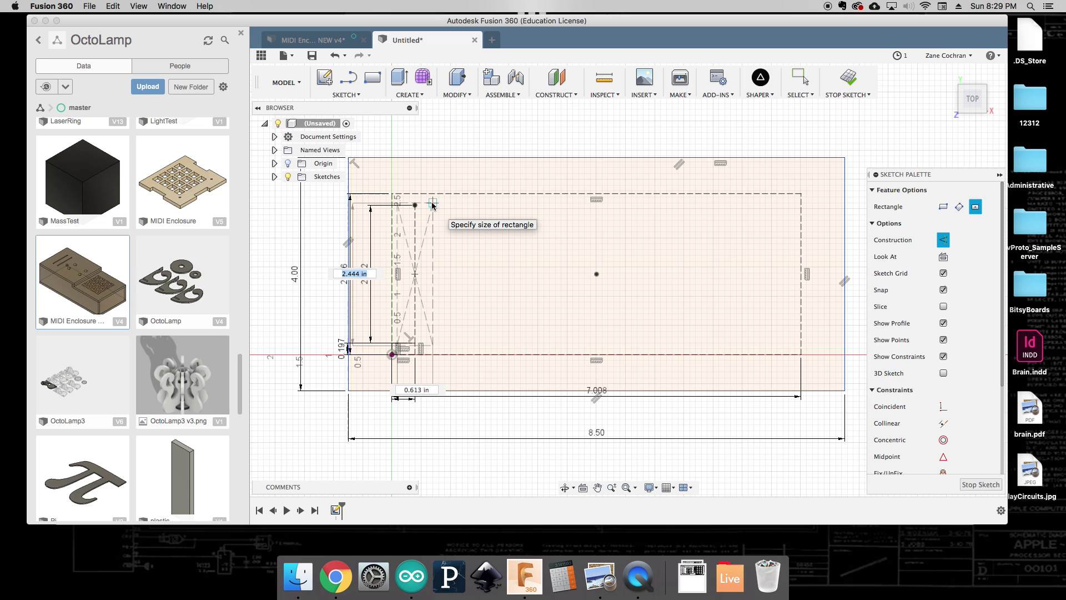
{"action": "type", "text": "mm"}
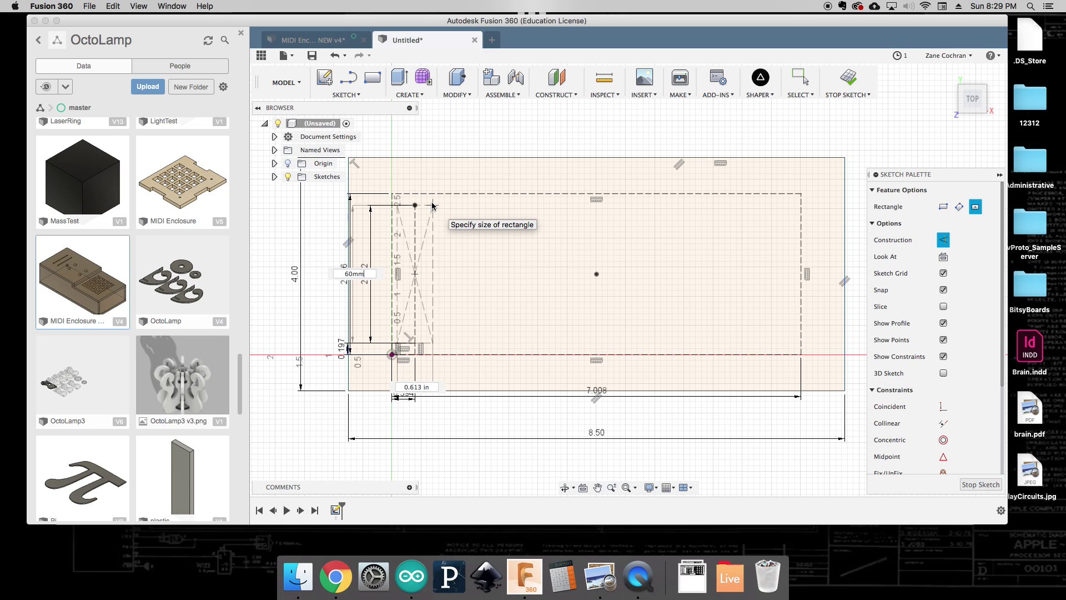
{"action": "key", "text": "Tab"}
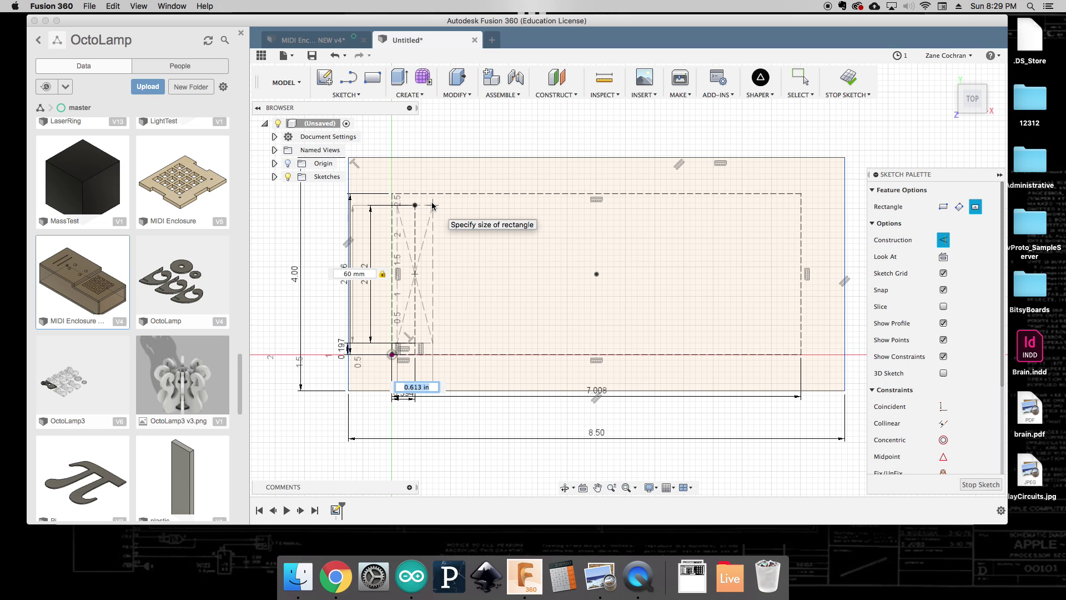
{"action": "type", "text": "2mm"}
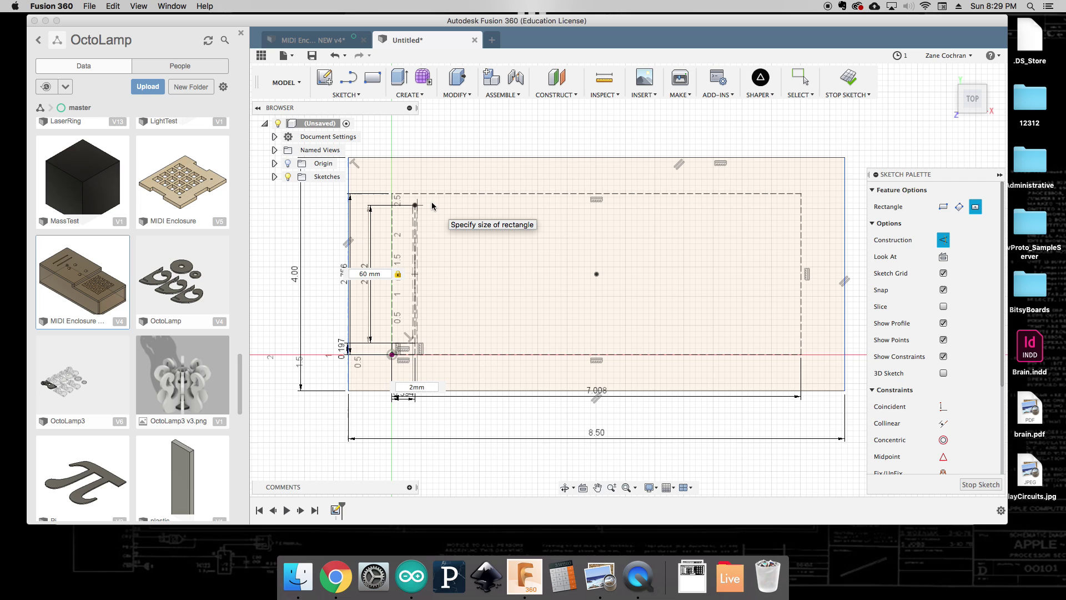
{"action": "key", "text": "Return"}
{"action": "key", "text": "Escape"}
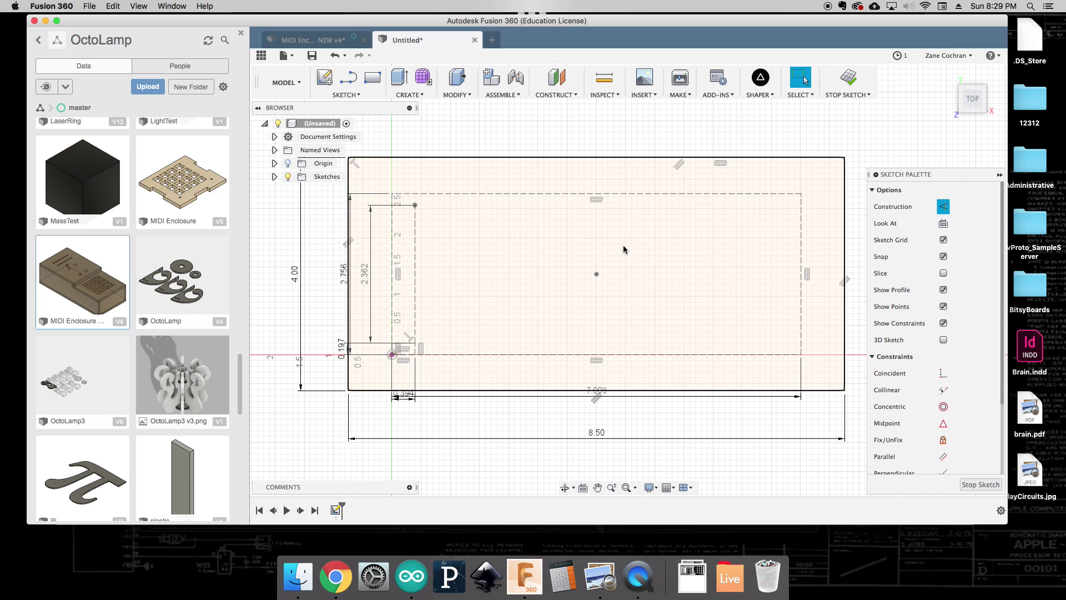
Sketch a solid-line center rectangle 60 mm high and 2 mm wide, centred on the midpoint of the 60 mm vertical line.
{"action": "left_click", "coordinate": [344, 95]}
{"action": "mouse_move", "coordinate": [361, 131]}
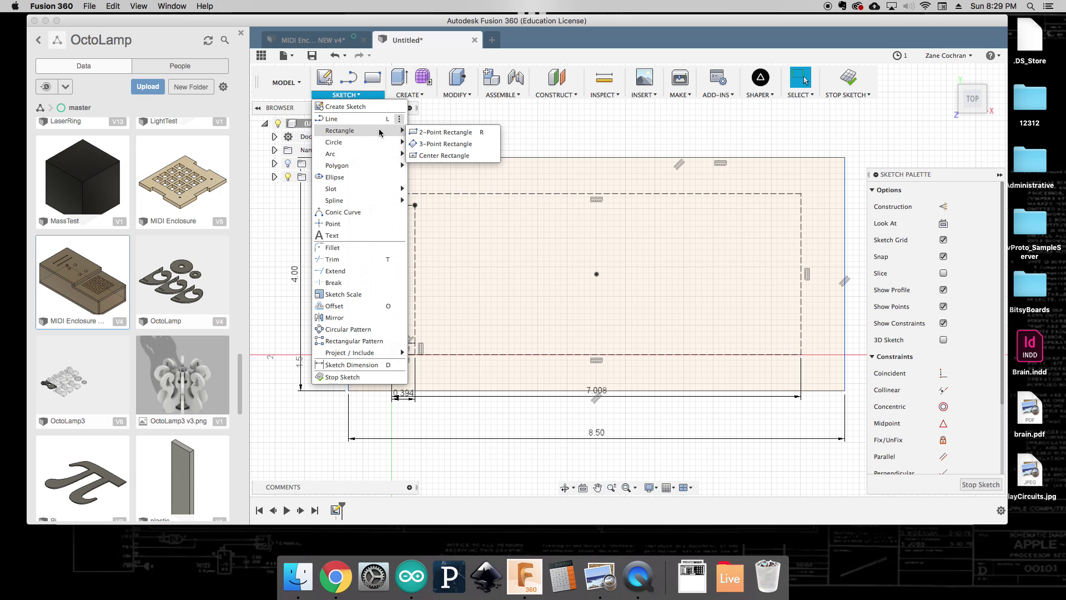
{"action": "left_click", "coordinate": [441, 155]}
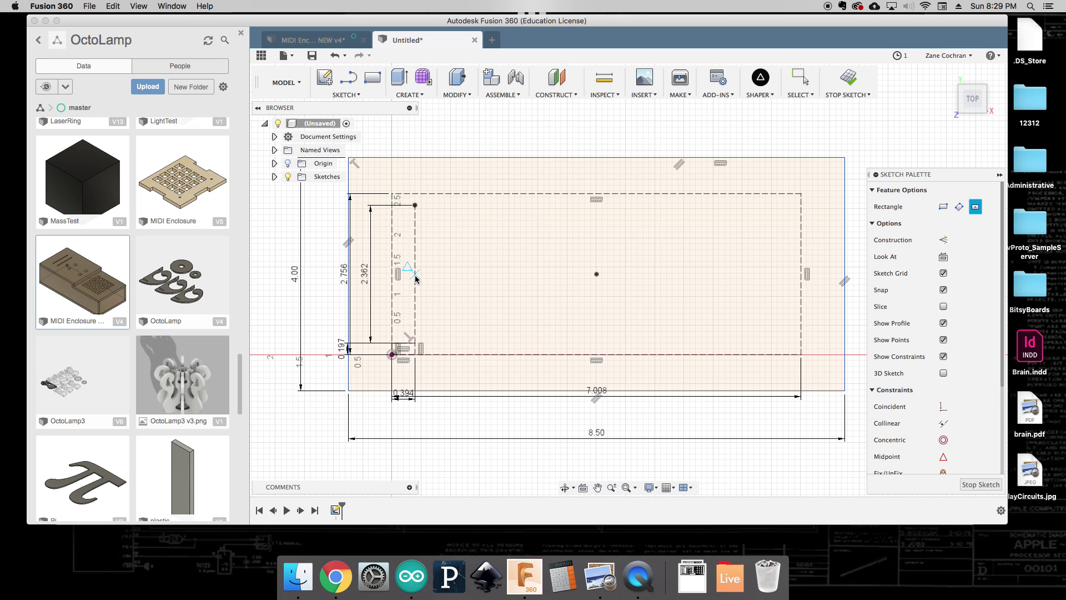
{"action": "left_click", "coordinate": [415, 274]}
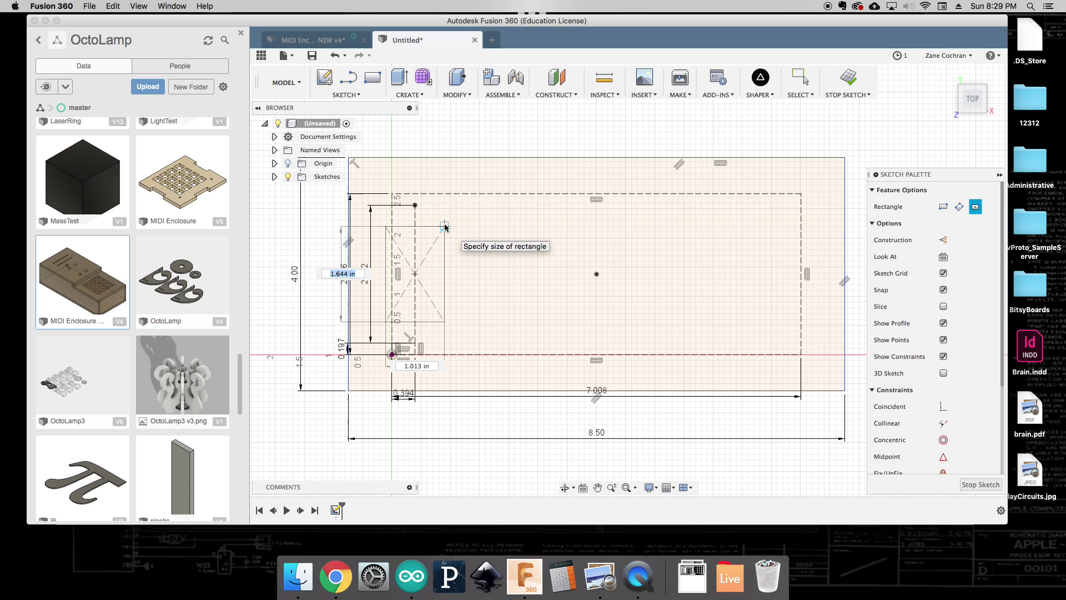
{"action": "type", "text": "60 mm"}
{"action": "key", "text": "Tab"}
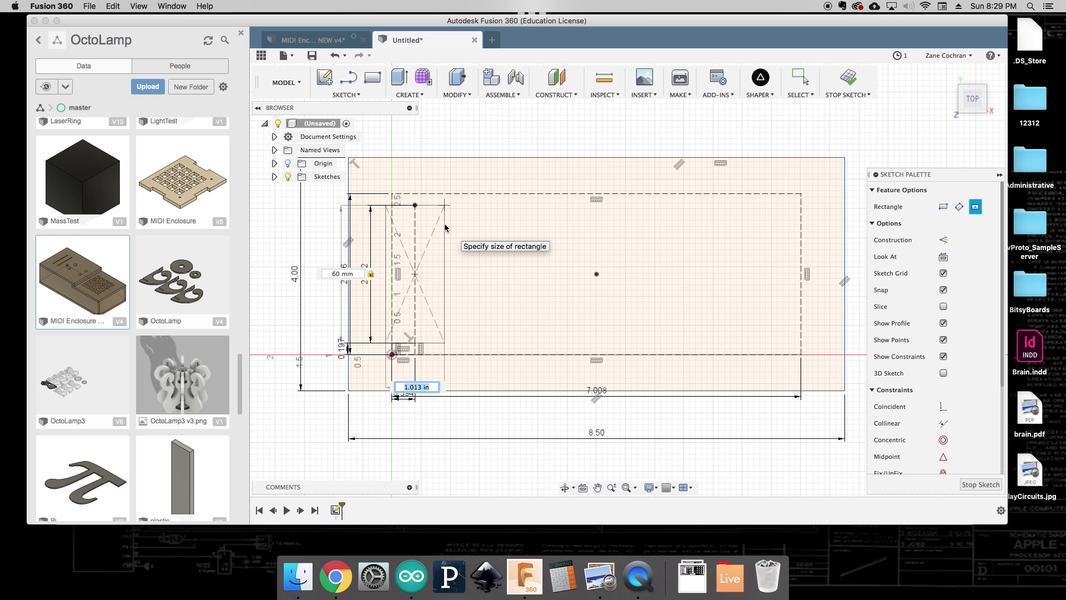
{"action": "type", "text": "2mm"}
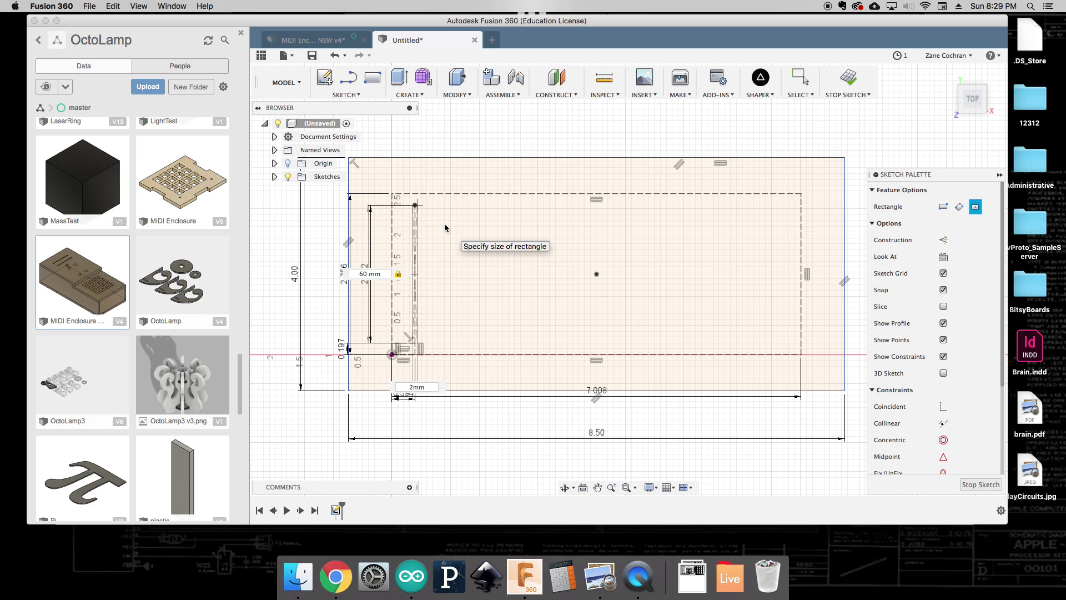
{"action": "key", "text": "Return"}
{"action": "key", "text": "Escape"}
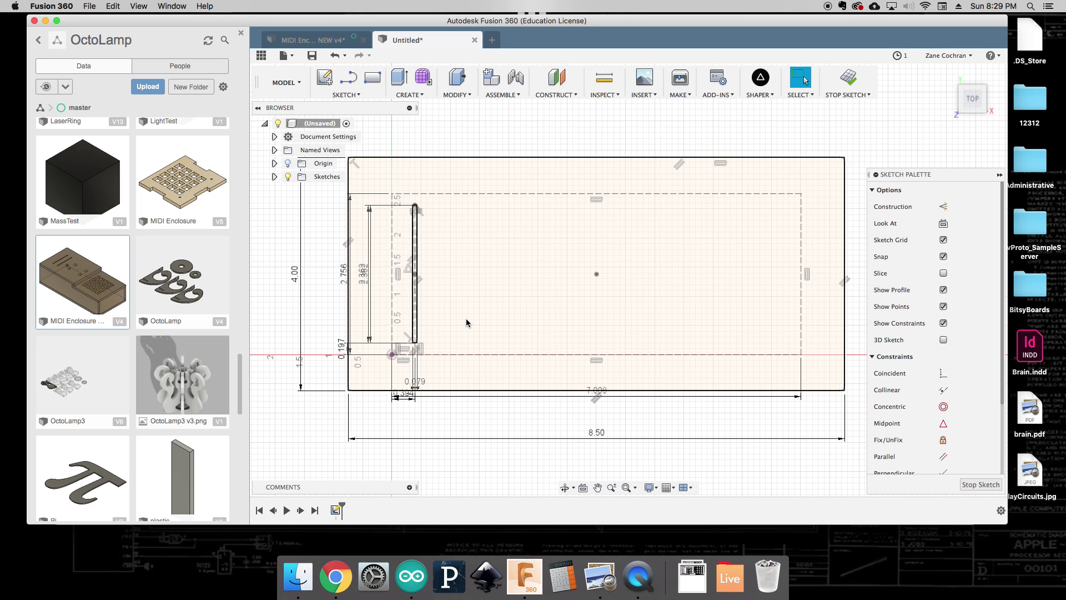
Sketch a second construction rectangle from the origin, 5 mm high and 24 mm wide.
{"action": "left_click", "coordinate": [379, 78]}
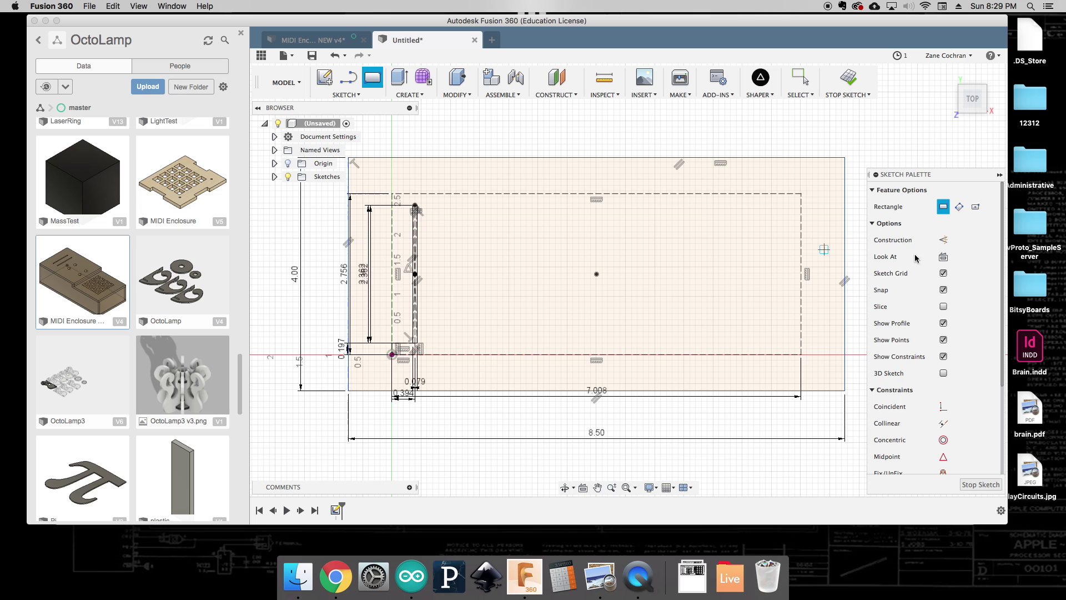
{"action": "left_click", "coordinate": [942, 240]}
{"action": "left_click", "coordinate": [392, 353]}
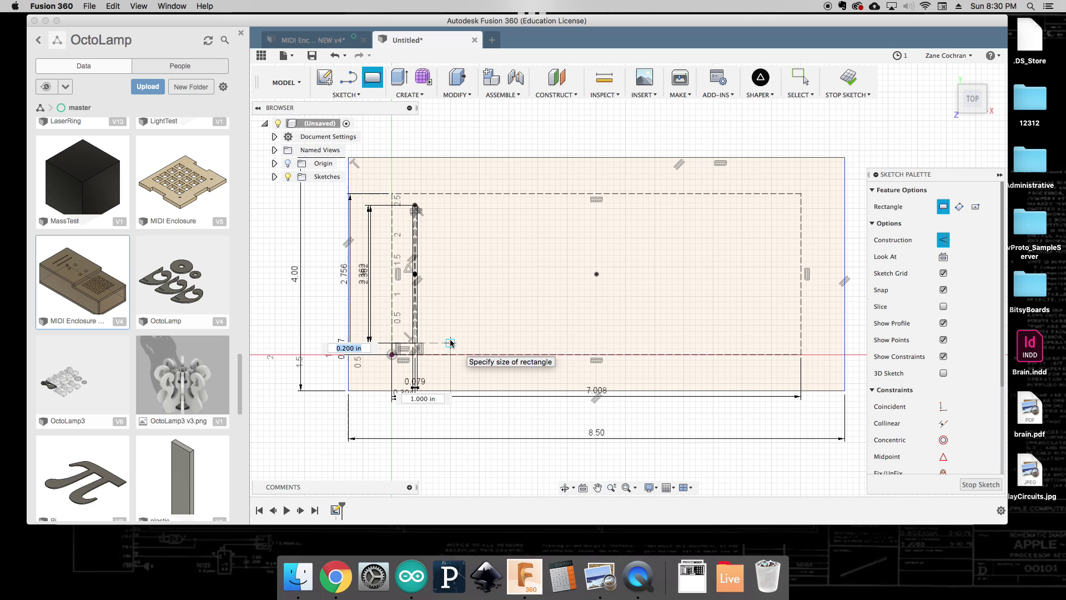
{"action": "type", "text": "5mm"}
{"action": "key", "text": "Tab"}
{"action": "type", "text": "24mm"}
{"action": "key", "text": "Return"}
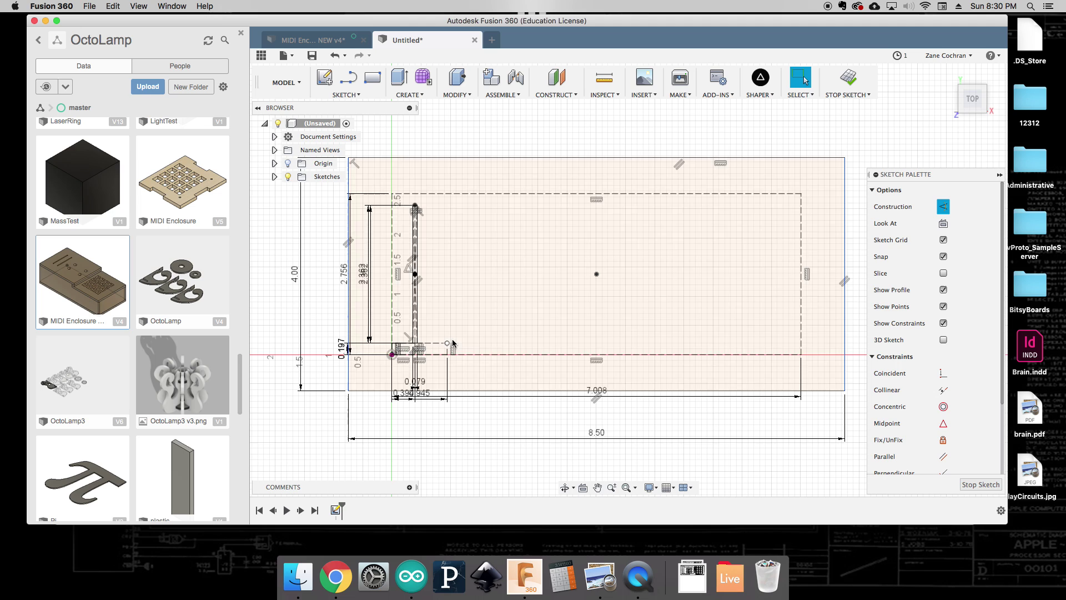
Sketch a 60 mm vertical construction line upward from the upper-right corner of the 24 mm wide construction rectangle.
{"action": "left_click", "coordinate": [357, 95]}
{"action": "left_click", "coordinate": [358, 119]}
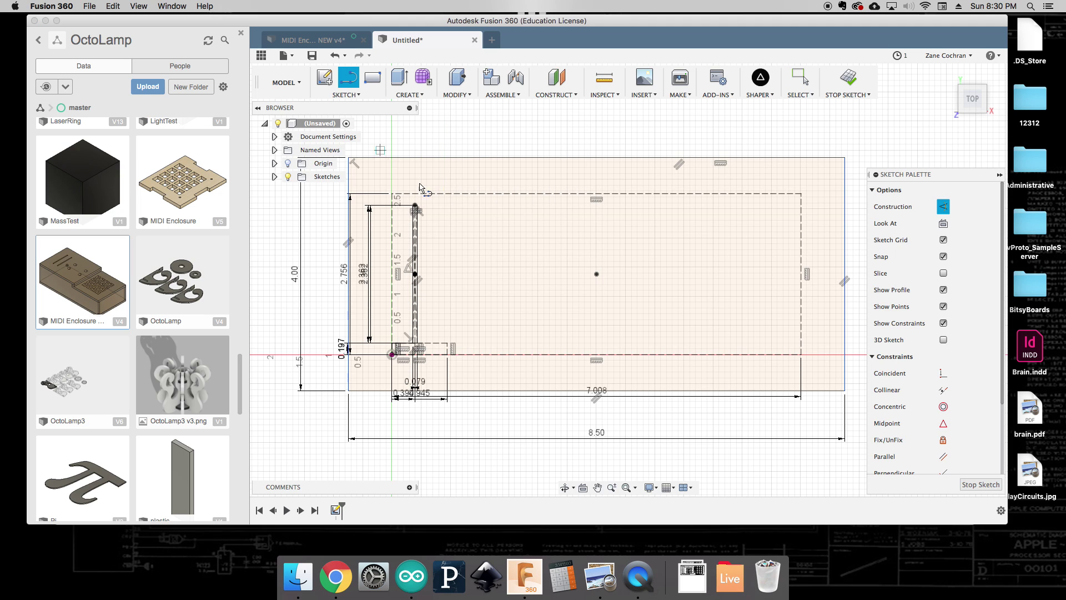
{"action": "left_click", "coordinate": [447, 342]}
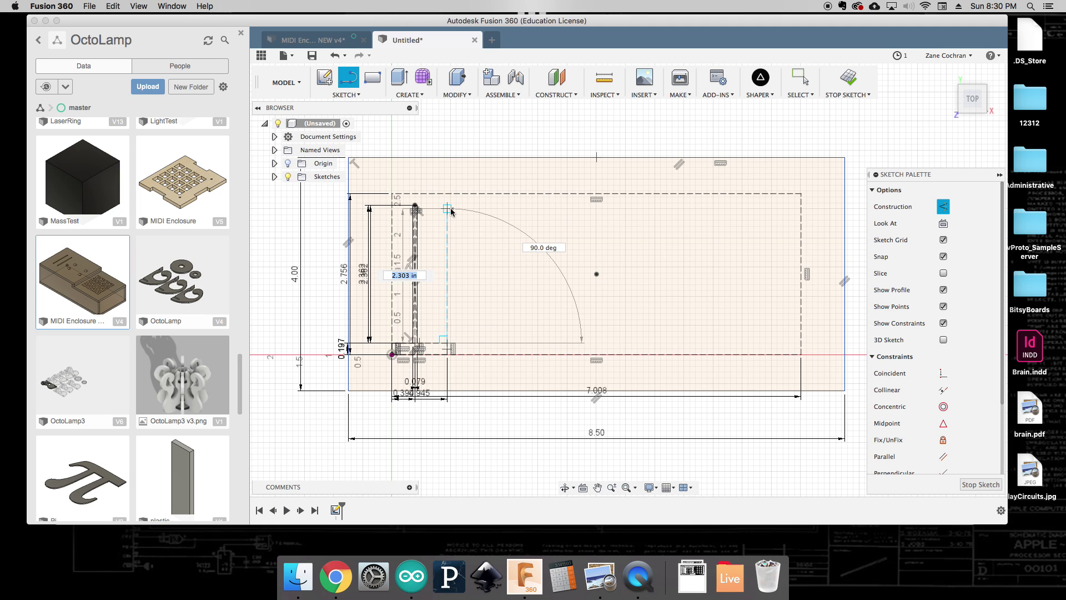
{"action": "type", "text": "60mm"}
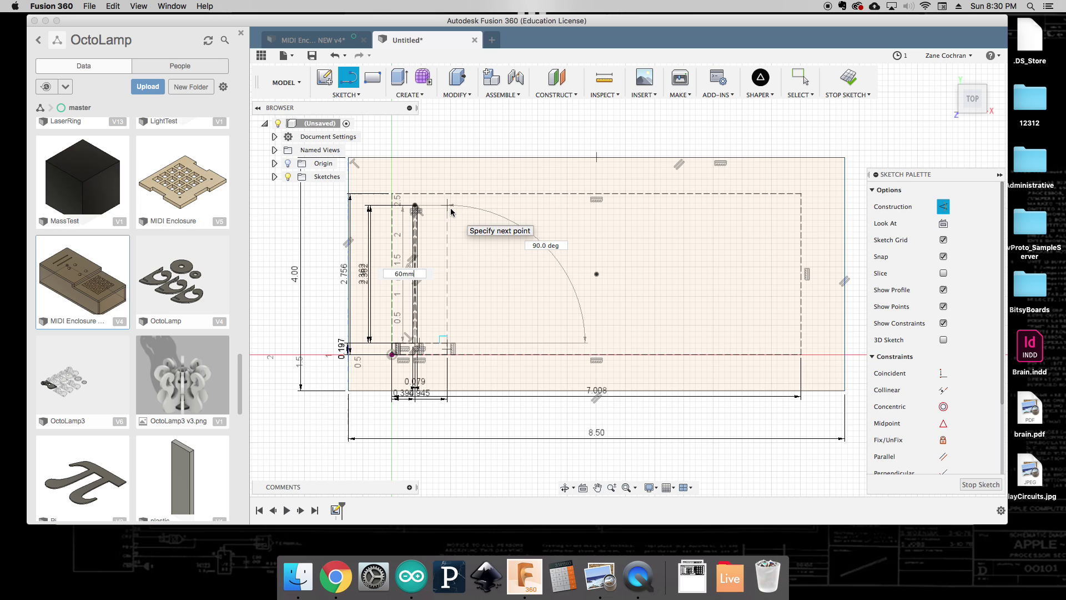
{"action": "key", "text": "Return"}
{"action": "key", "text": "Escape"}
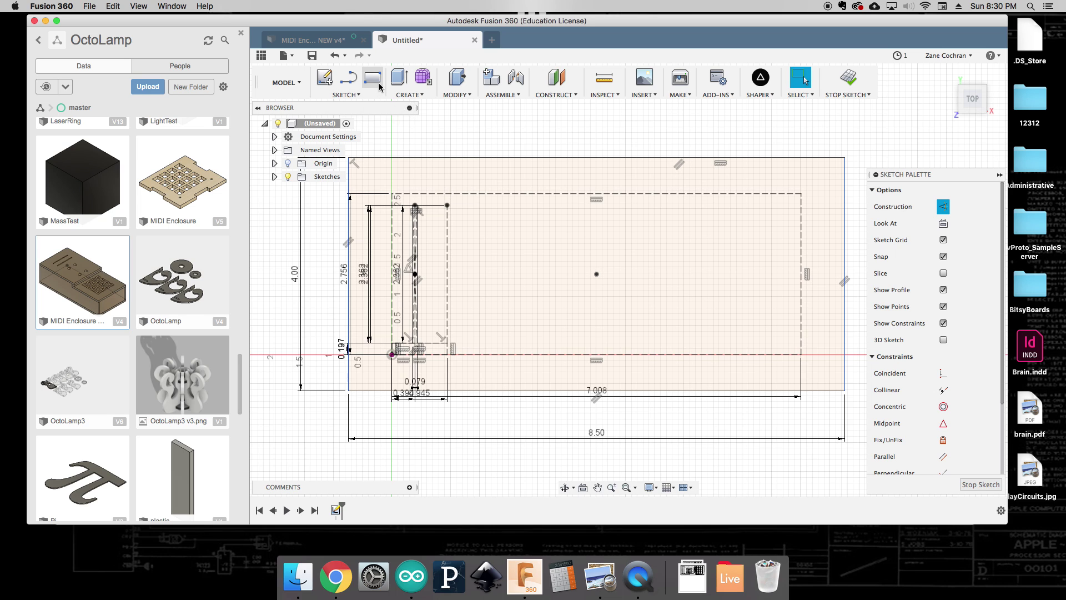
Sketch a second solid-line slider slot as a center rectangle 2 mm wide and 60 mm high on the new vertical line's midpoint.
{"action": "left_click", "coordinate": [355, 97]}
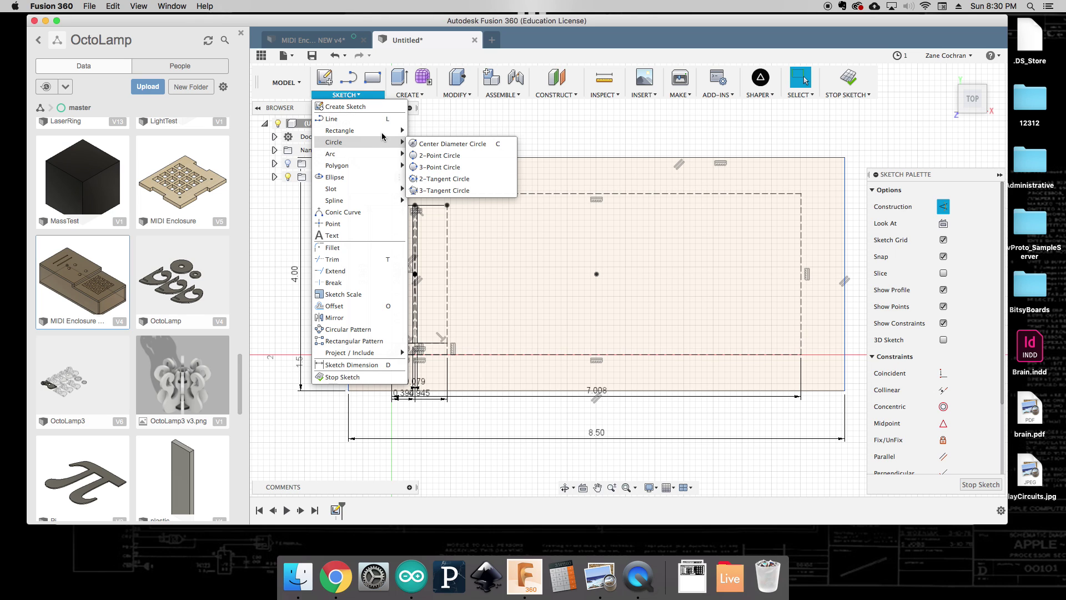
{"action": "mouse_move", "coordinate": [375, 155]}
{"action": "mouse_move", "coordinate": [387, 132]}
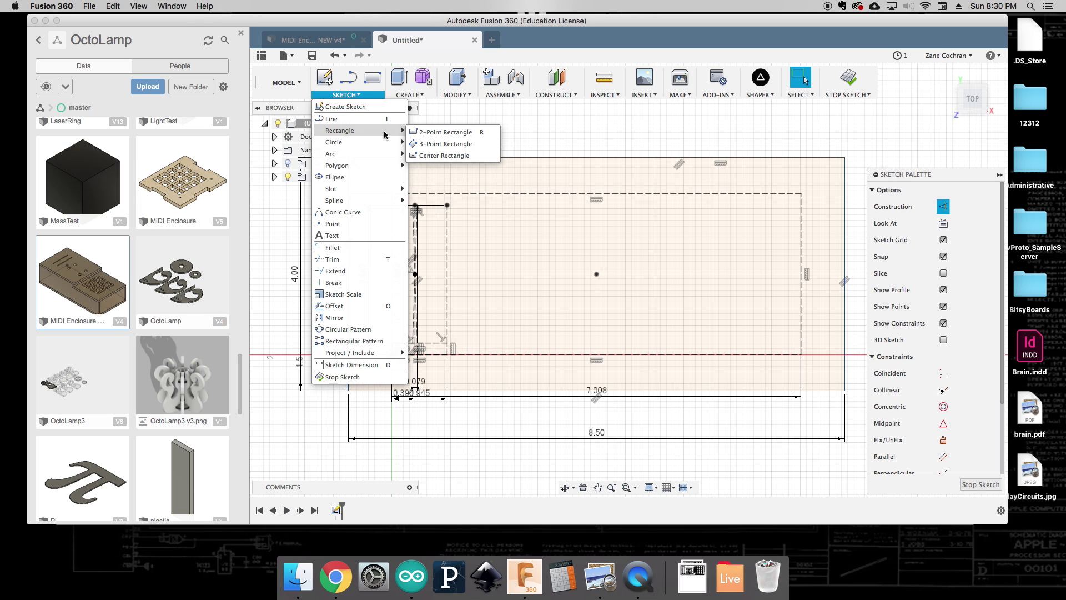
{"action": "left_click", "coordinate": [441, 155]}
{"action": "left_click", "coordinate": [942, 240]}
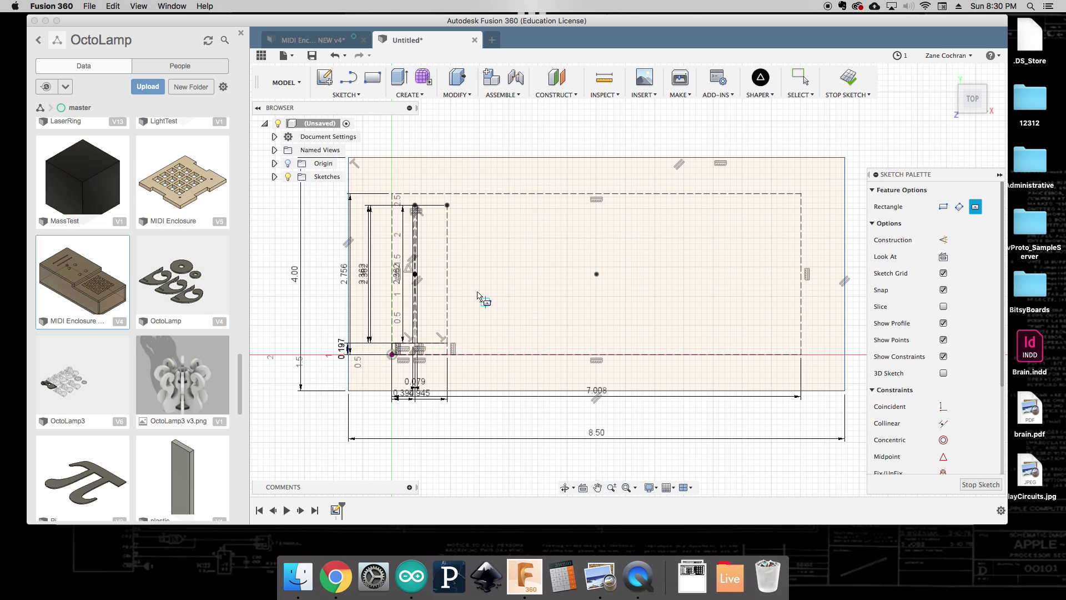
{"action": "left_click", "coordinate": [447, 274]}
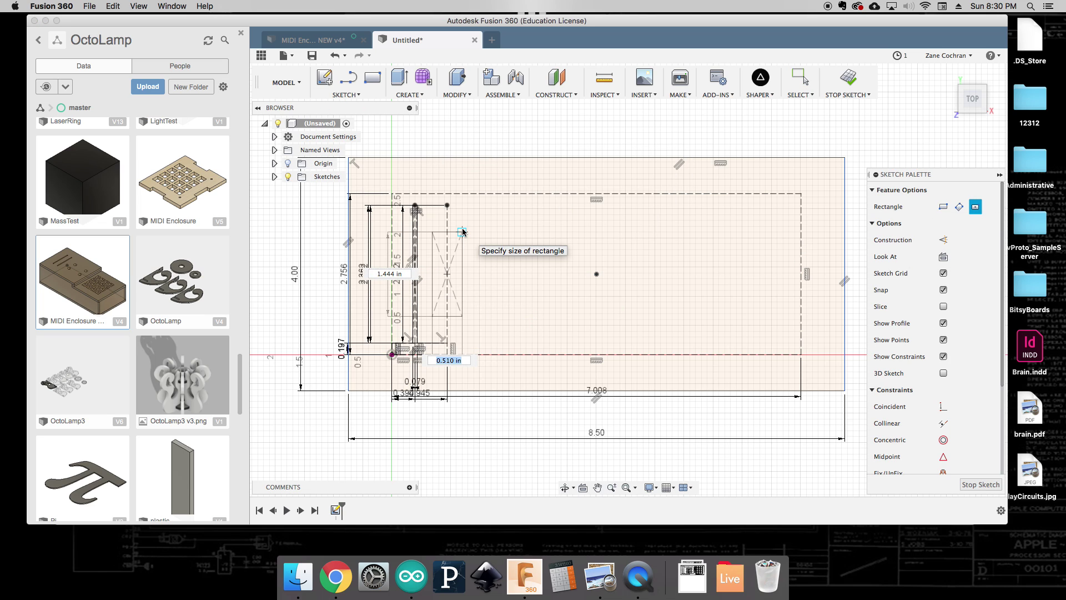
{"action": "type", "text": "2 mm"}
{"action": "key", "text": "Tab"}
{"action": "type", "text": "60mm"}
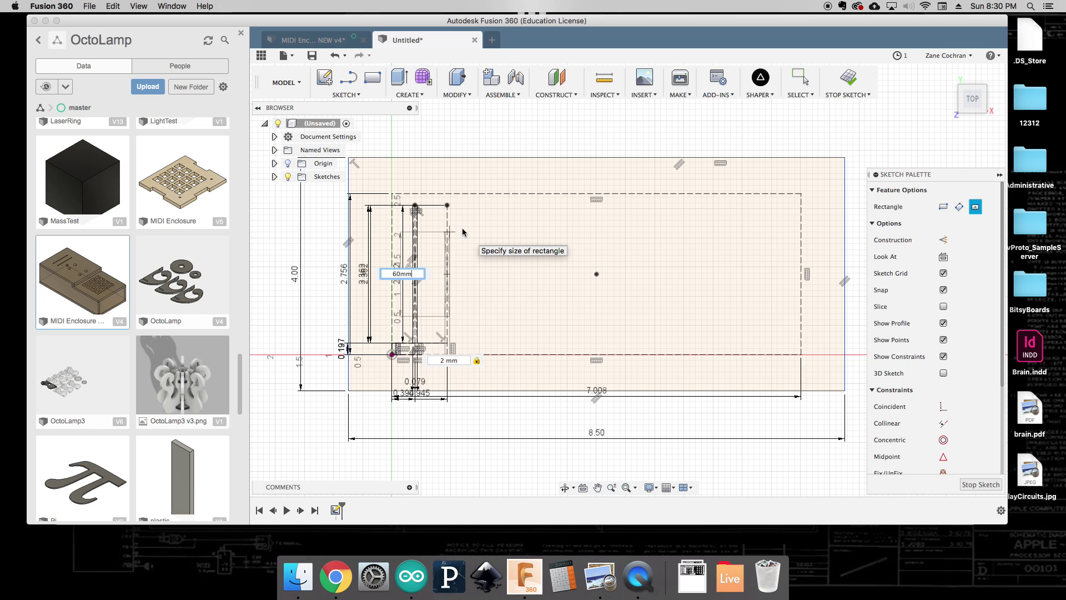
{"action": "key", "text": "Return"}
{"action": "key", "text": "Escape"}
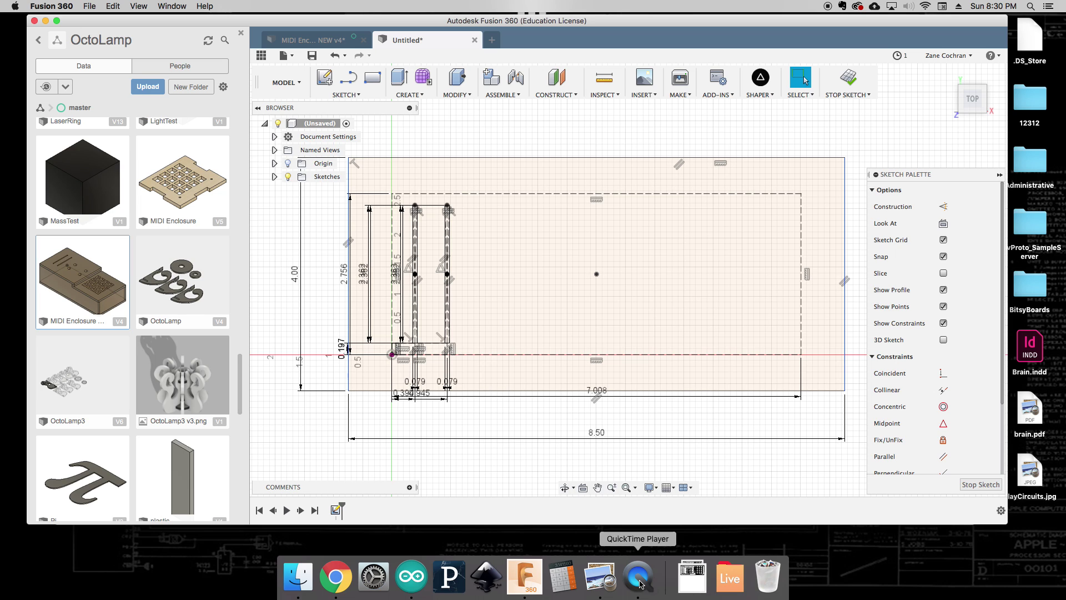
Check the dimensioned board photo in Preview and, back in Fusion 360, sketch a construction rectangle from the origin, 24 mm high and 50 mm wide.
{"action": "left_click", "coordinate": [609, 572]}
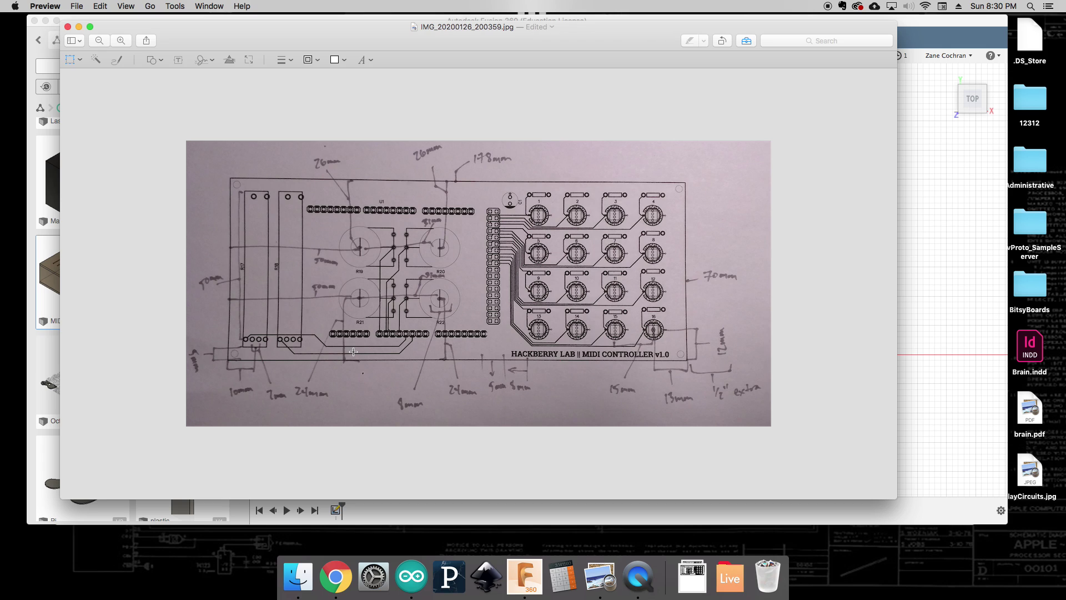
{"action": "left_click", "coordinate": [980, 273]}
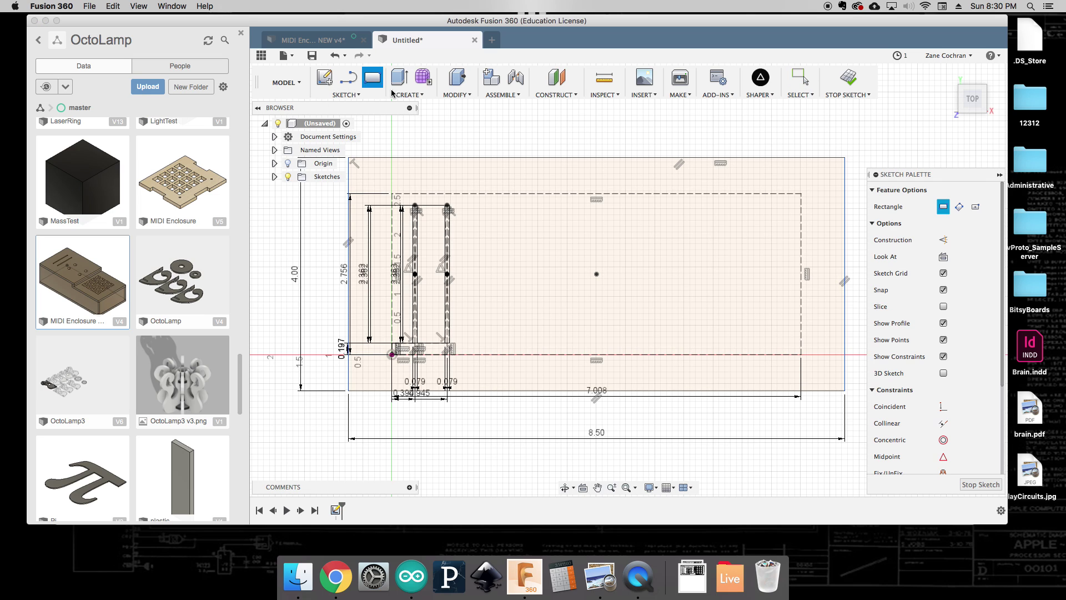
{"action": "left_click", "coordinate": [942, 239]}
{"action": "left_click", "coordinate": [392, 354]}
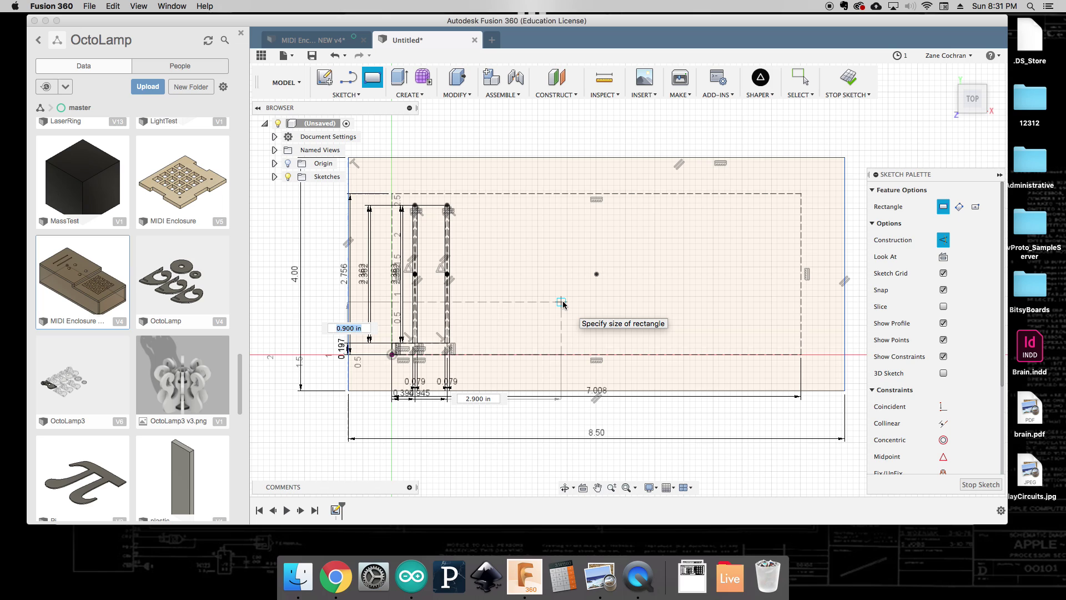
{"action": "type", "text": "24mm"}
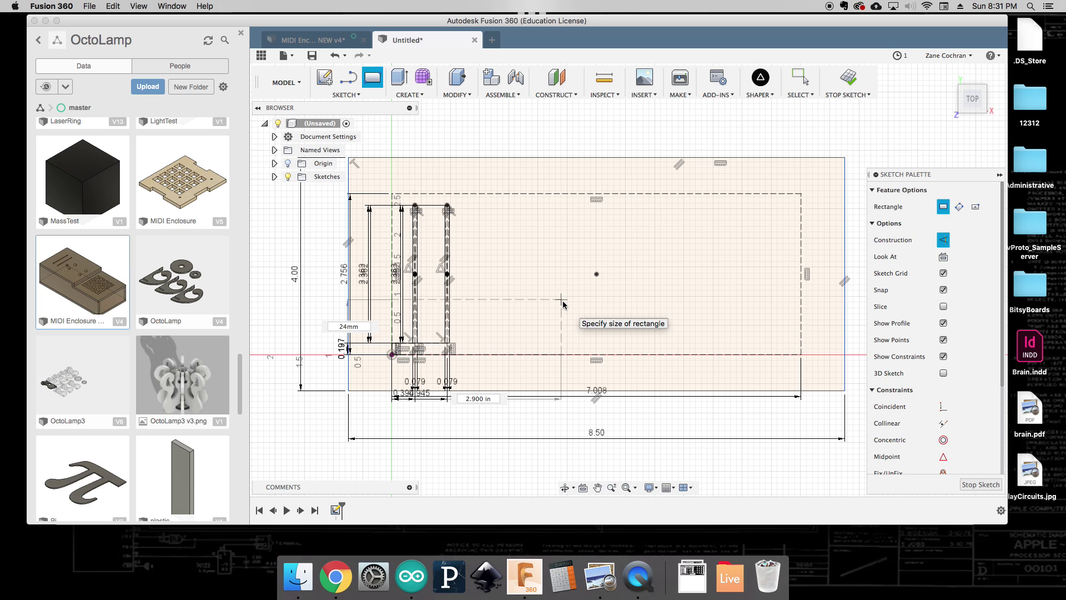
{"action": "key", "text": "Tab"}
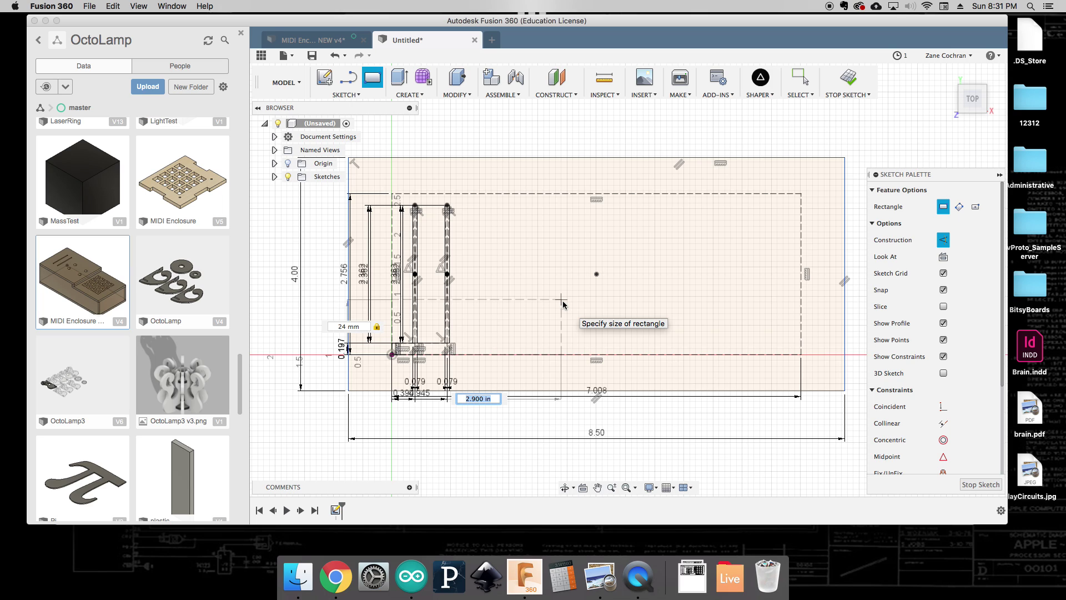
{"action": "type", "text": "50mm"}
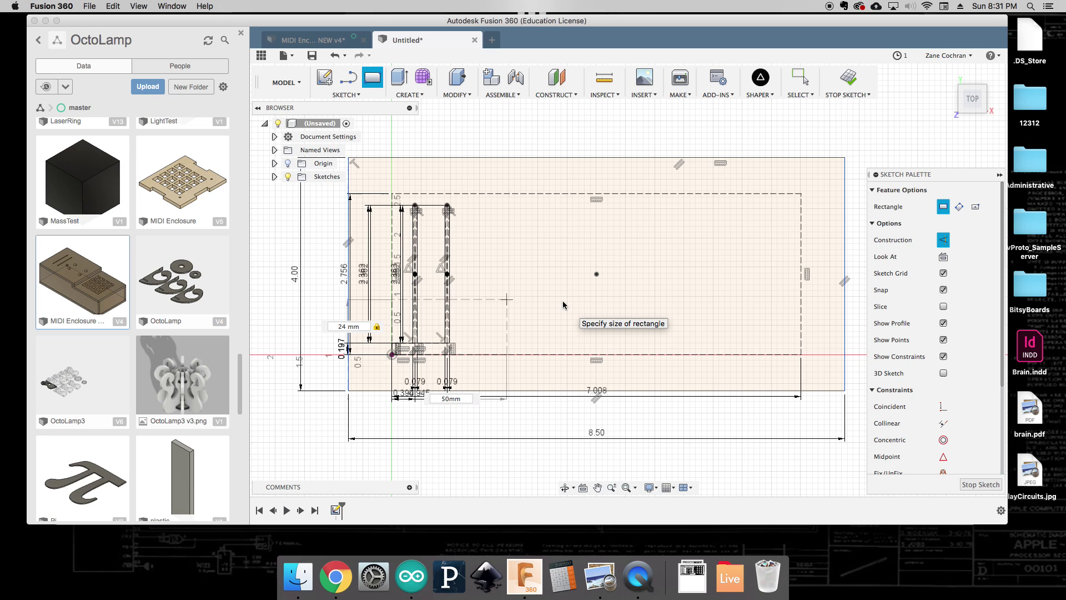
{"action": "key", "text": "Return"}
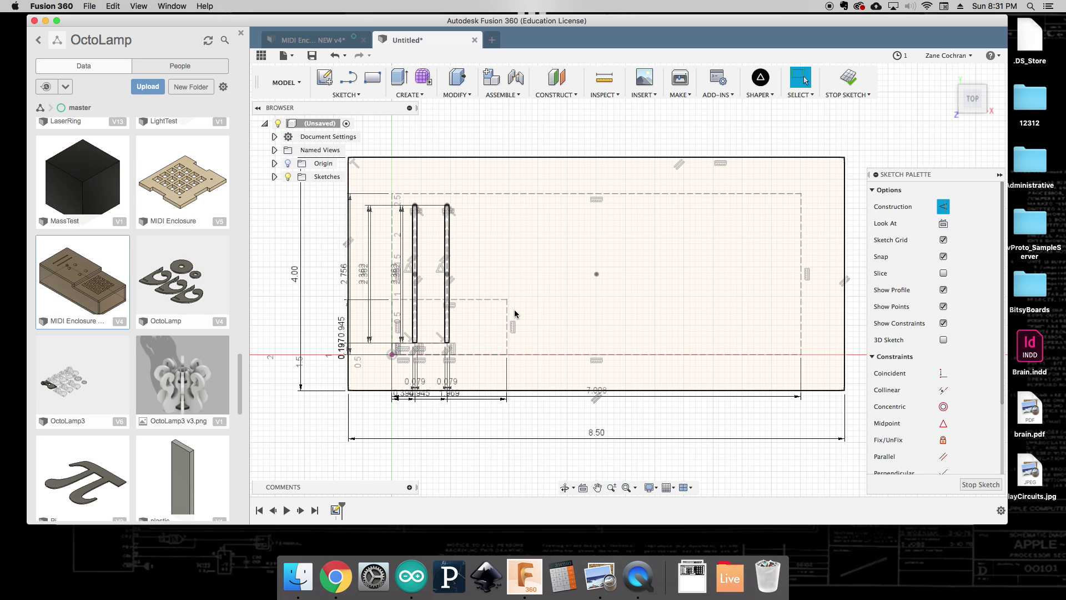
{"action": "key", "text": "Escape"}
{"action": "left_click", "coordinate": [351, 95]}
{"action": "mouse_move", "coordinate": [348, 142]}
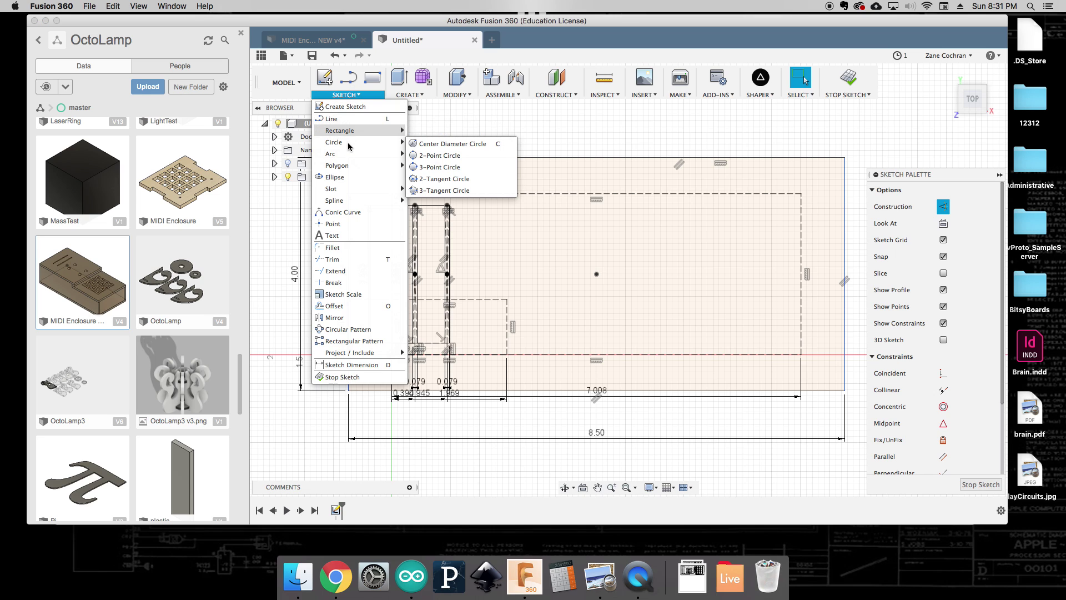
{"action": "left_click", "coordinate": [466, 143]}
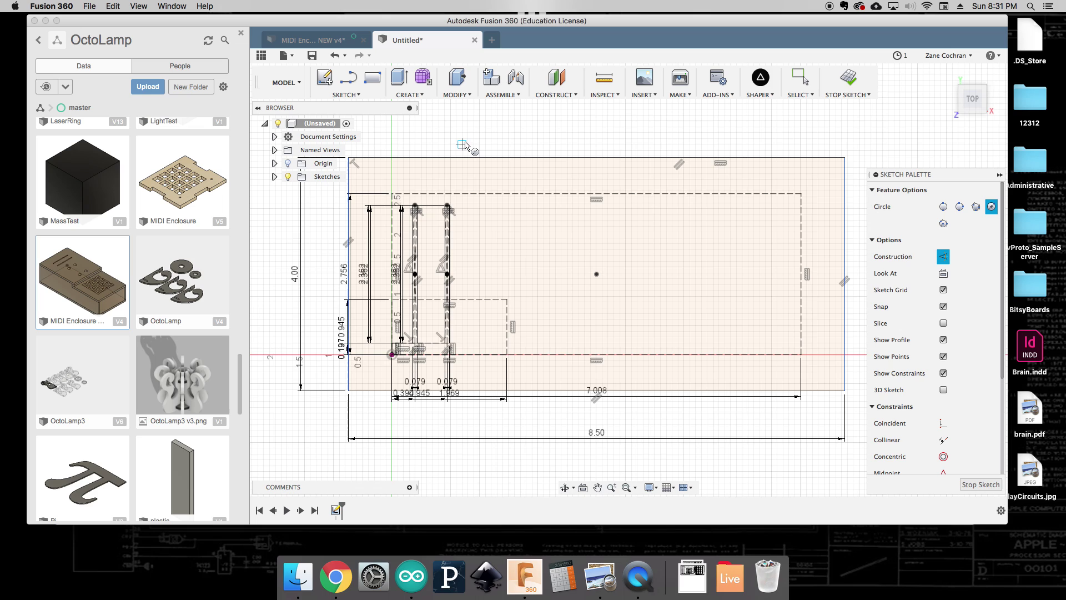
{"action": "left_click", "coordinate": [507, 300]}
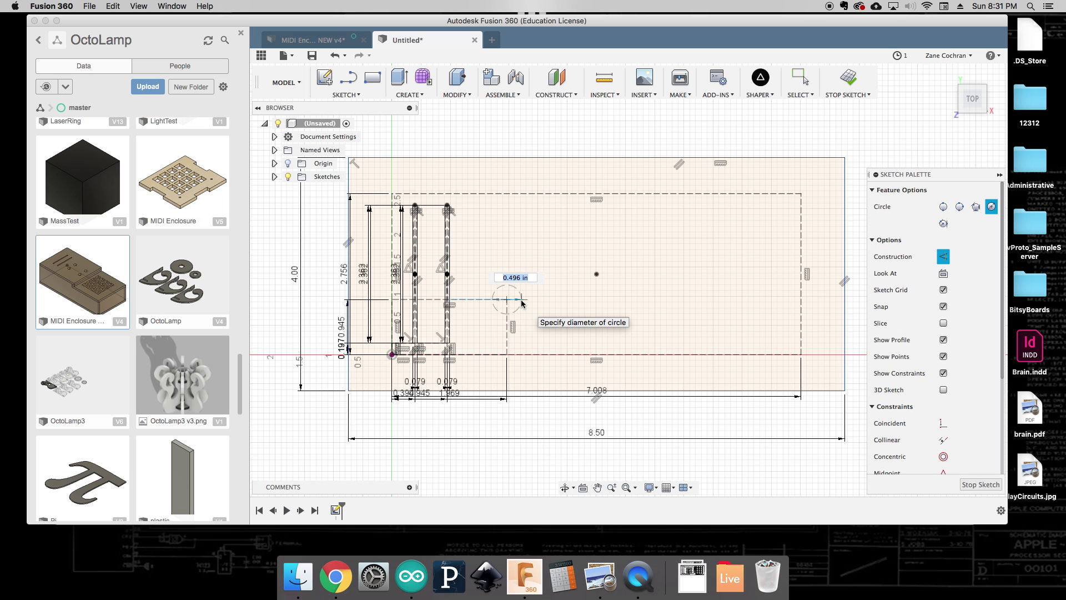
{"action": "type", "text": "8mm"}
{"action": "key", "text": "Escape"}
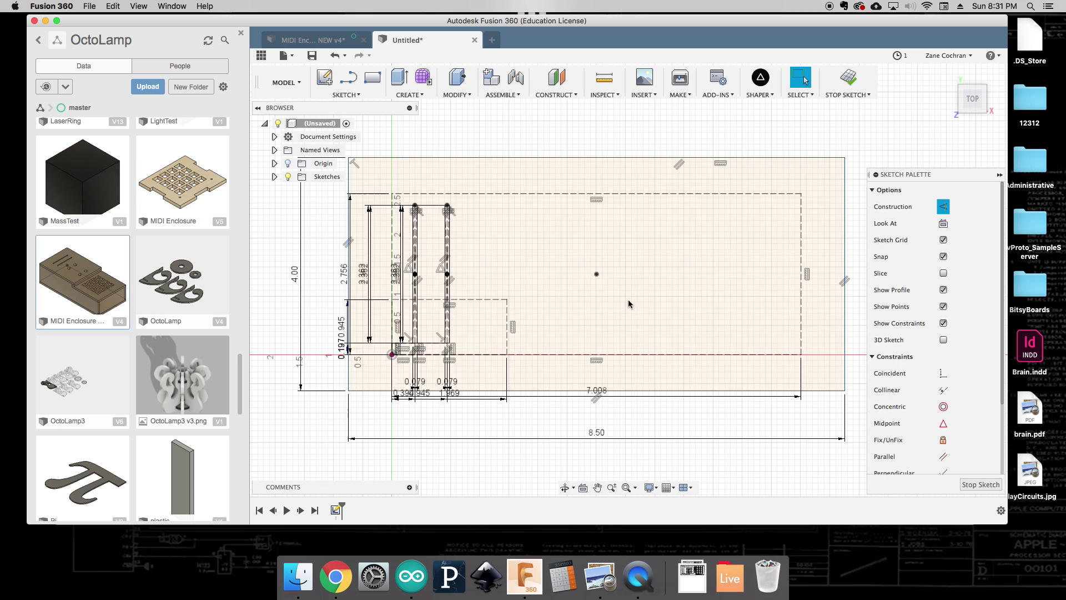
Sketch a solid-line 8 mm diameter circle centred on the upper-right corner of the 24 × 50 mm construction rectangle.
{"action": "left_click", "coordinate": [346, 94]}
{"action": "mouse_move", "coordinate": [333, 143]}
{"action": "left_click", "coordinate": [456, 146]}
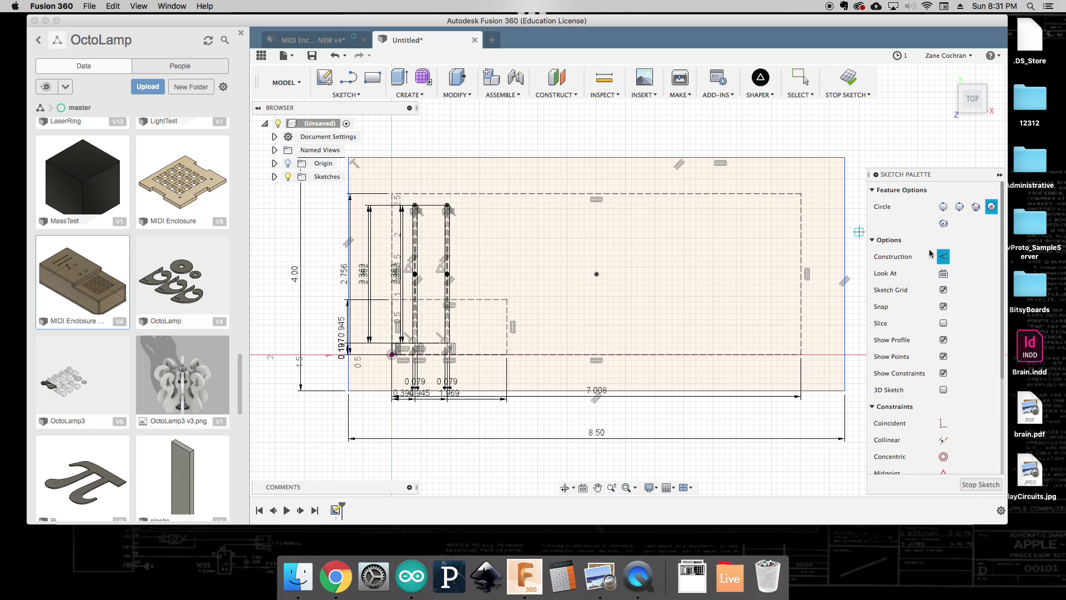
{"action": "left_click", "coordinate": [506, 299]}
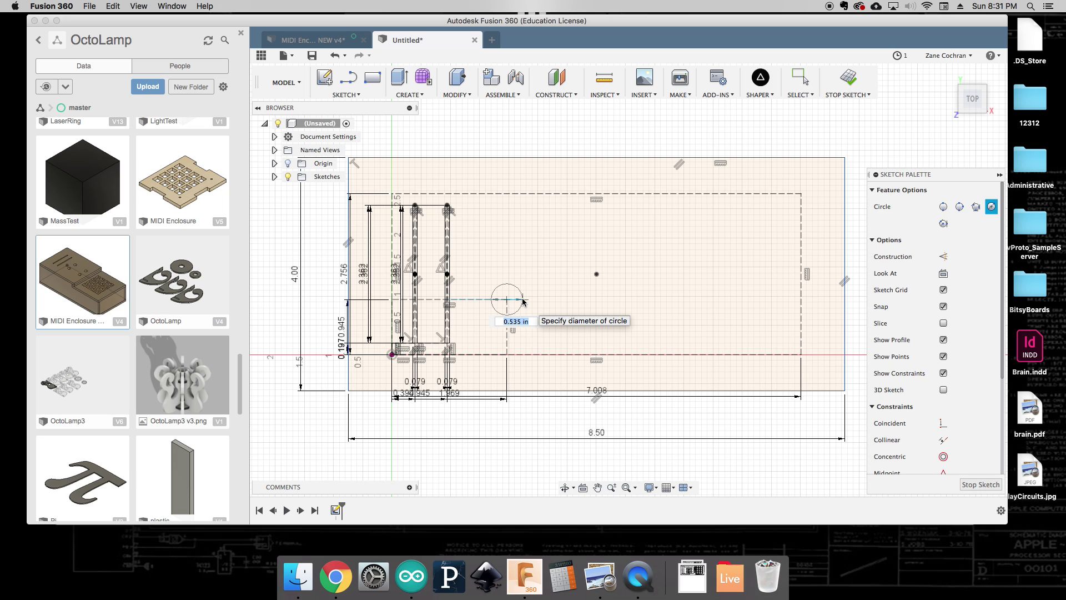
{"action": "type", "text": "8mm"}
{"action": "key", "text": "Tab"}
{"action": "key", "text": "Return"}
{"action": "key", "text": "Escape"}
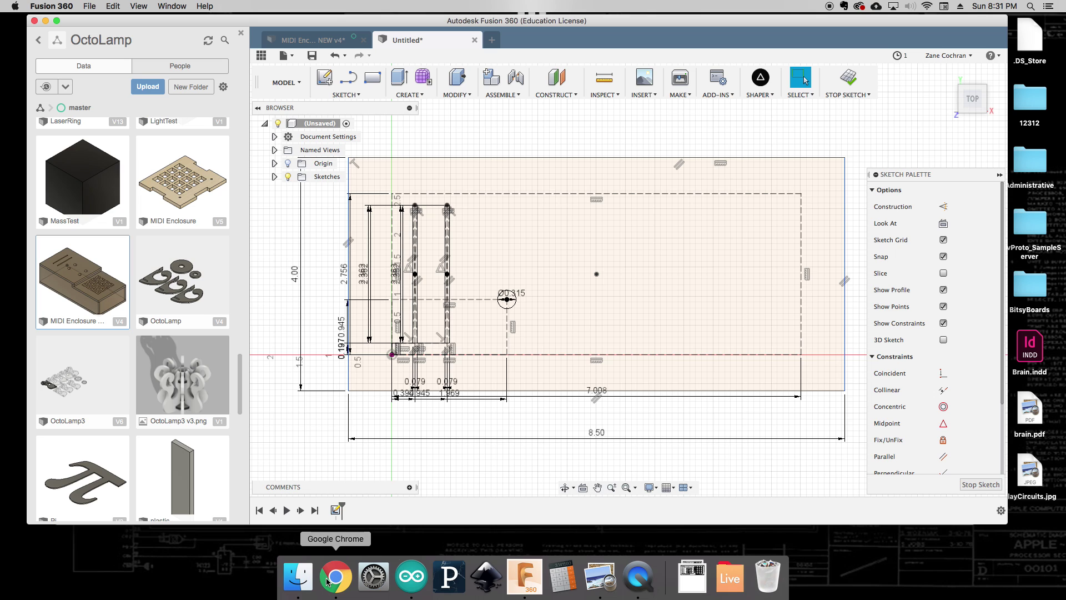
Recheck the photo in Preview and, in Fusion 360, sketch a construction rectangle 26 mm high and 50 mm wide from the board outline's upper-left corner.
{"action": "left_click", "coordinate": [600, 577]}
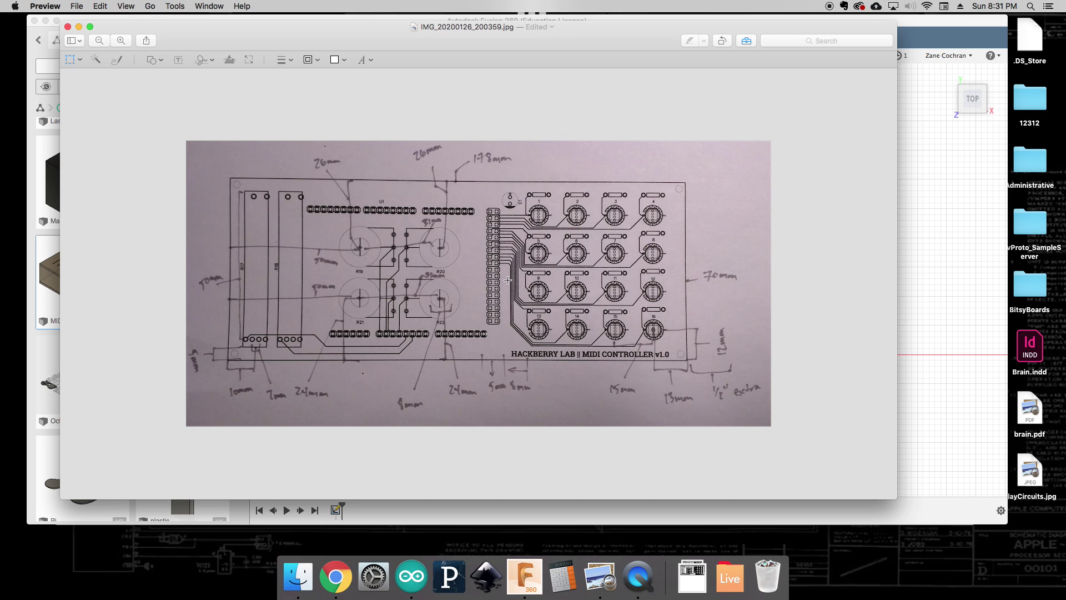
{"action": "left_click", "coordinate": [914, 224]}
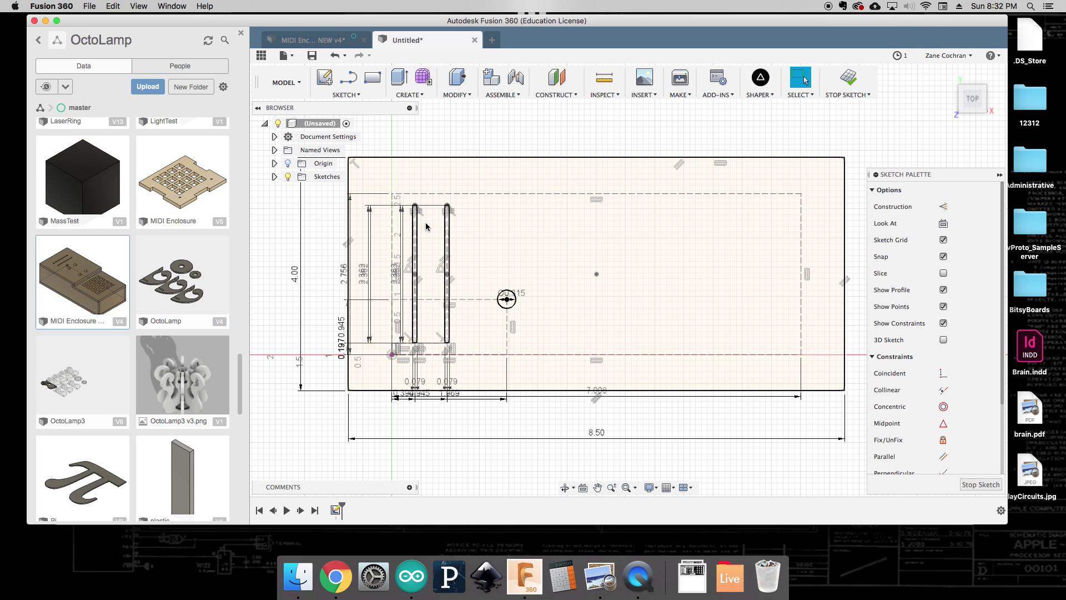
{"action": "left_click", "coordinate": [372, 82]}
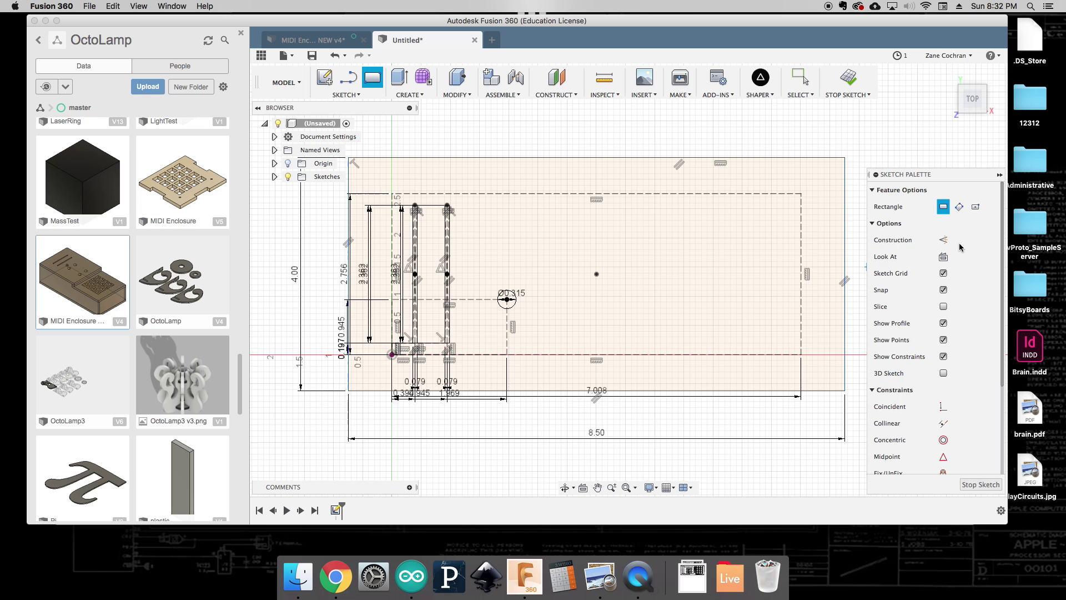
{"action": "left_click", "coordinate": [943, 240]}
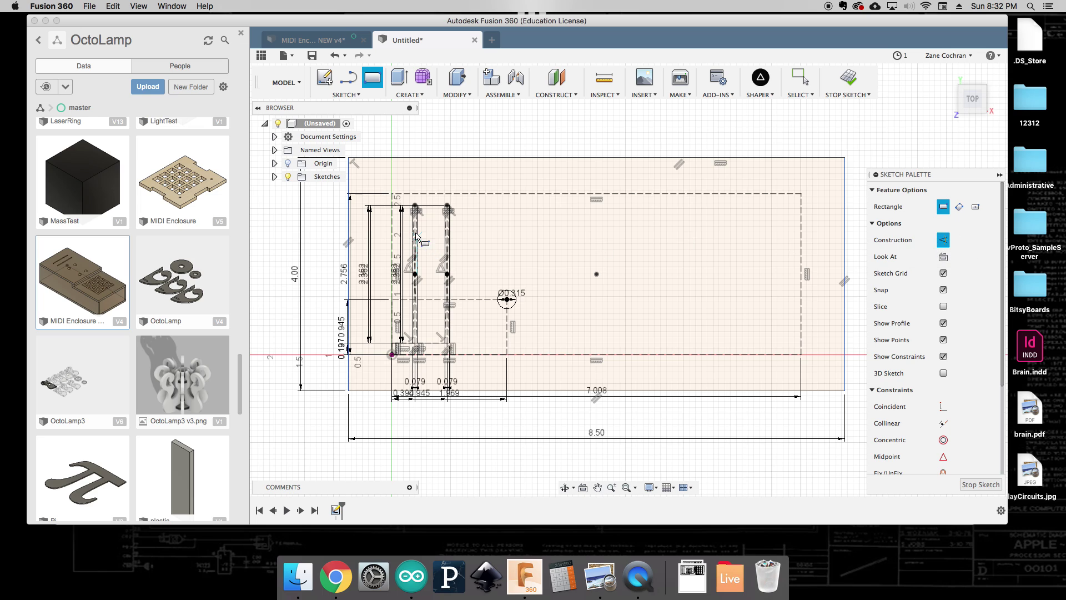
{"action": "left_click", "coordinate": [393, 195]}
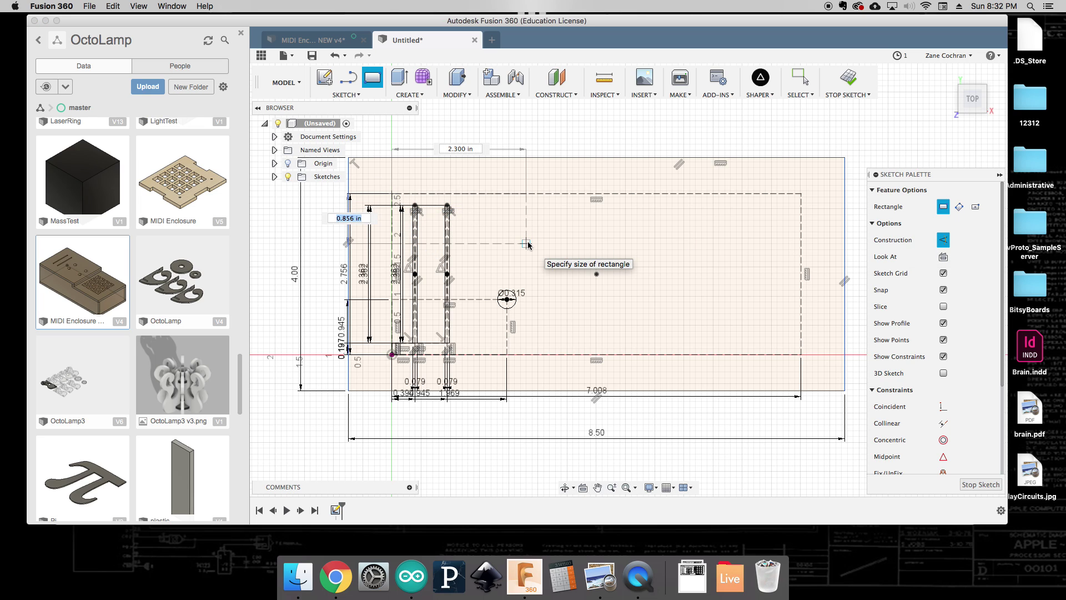
{"action": "type", "text": "26mm"}
{"action": "key", "text": "Tab"}
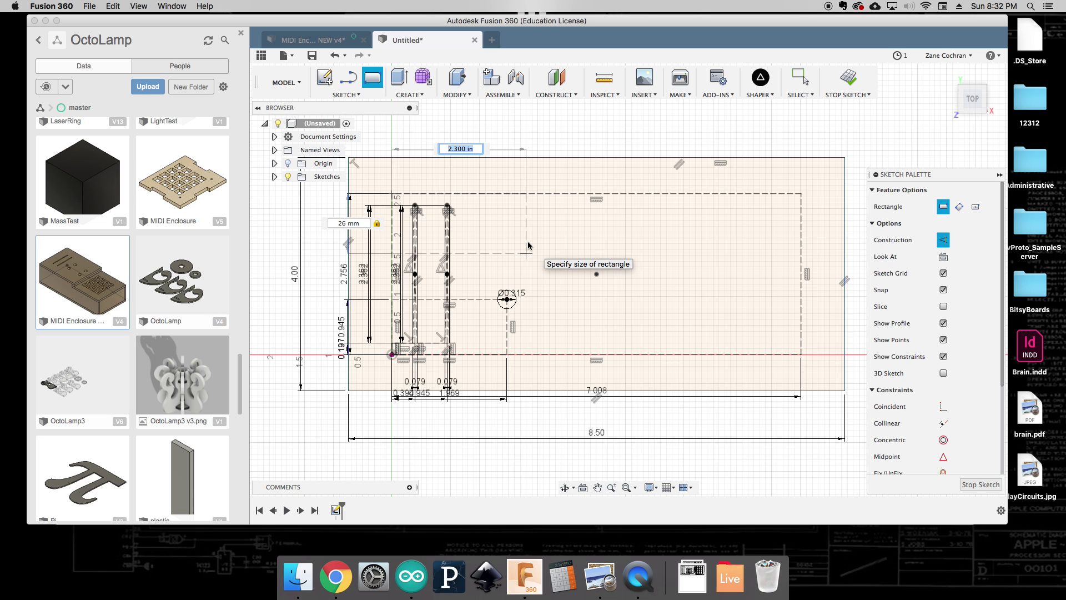
{"action": "type", "text": "50mm"}
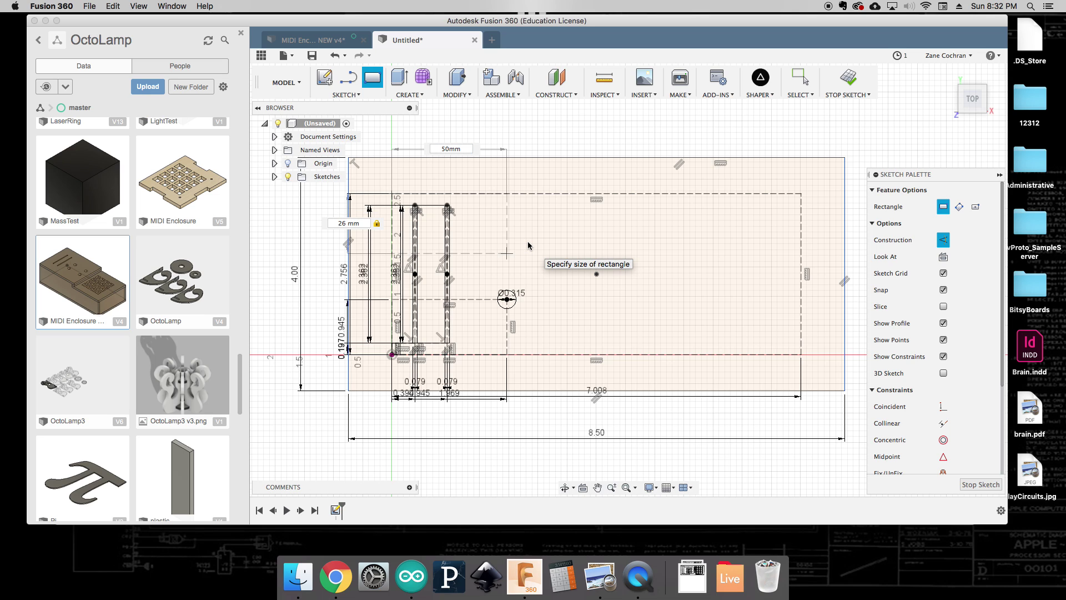
{"action": "key", "text": "Return"}
{"action": "key", "text": "Escape"}
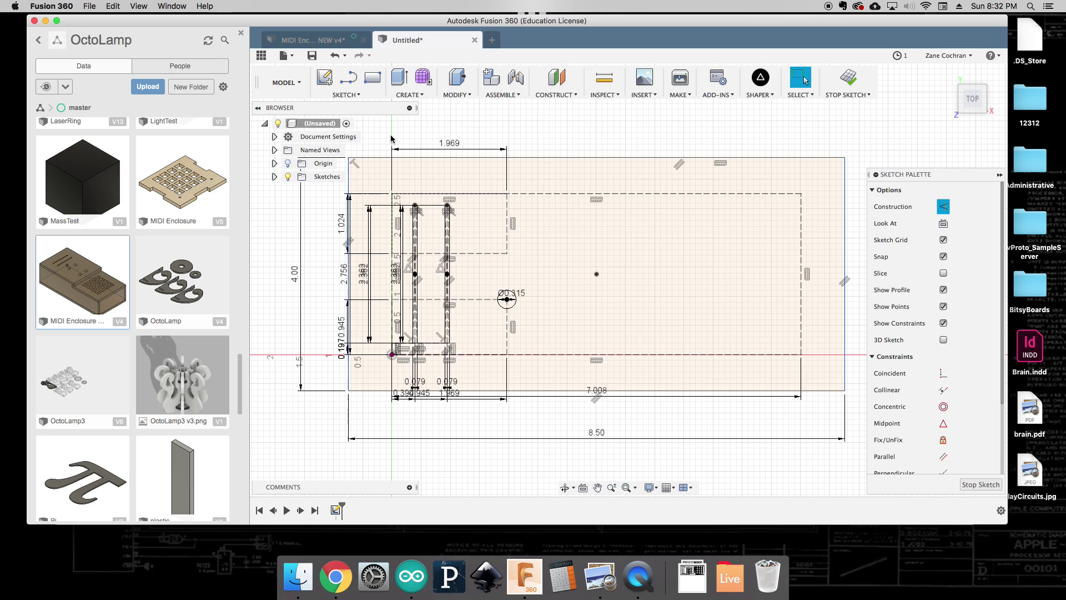
Sketch a solid-line 8 mm diameter circle centred on the lower-right corner of the 26 × 50 mm construction rectangle.
{"action": "left_click", "coordinate": [357, 95]}
{"action": "mouse_move", "coordinate": [361, 143]}
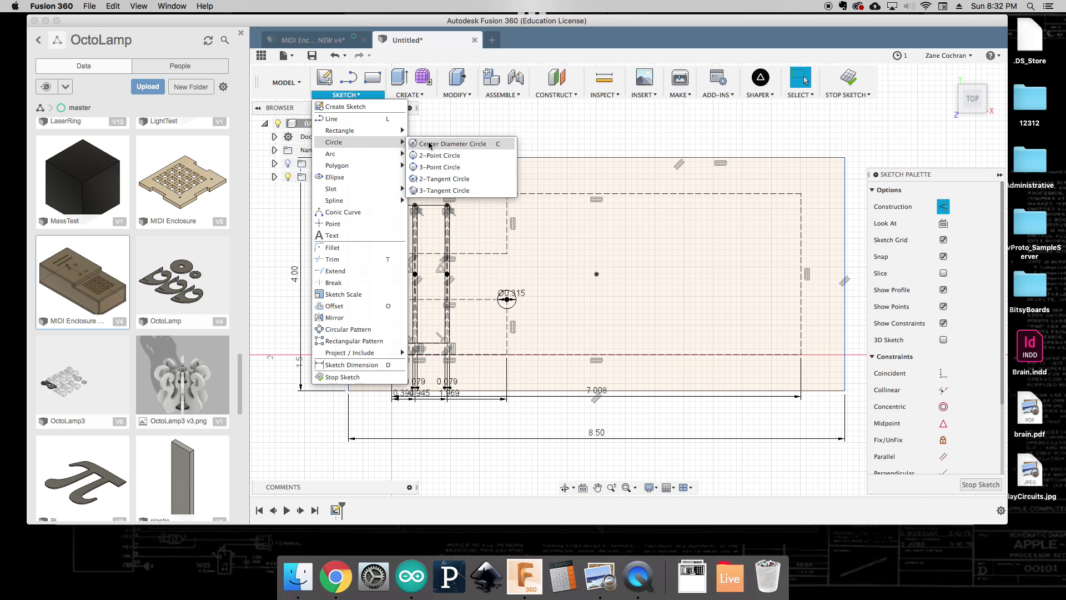
{"action": "left_click", "coordinate": [447, 143]}
{"action": "left_click", "coordinate": [943, 256]}
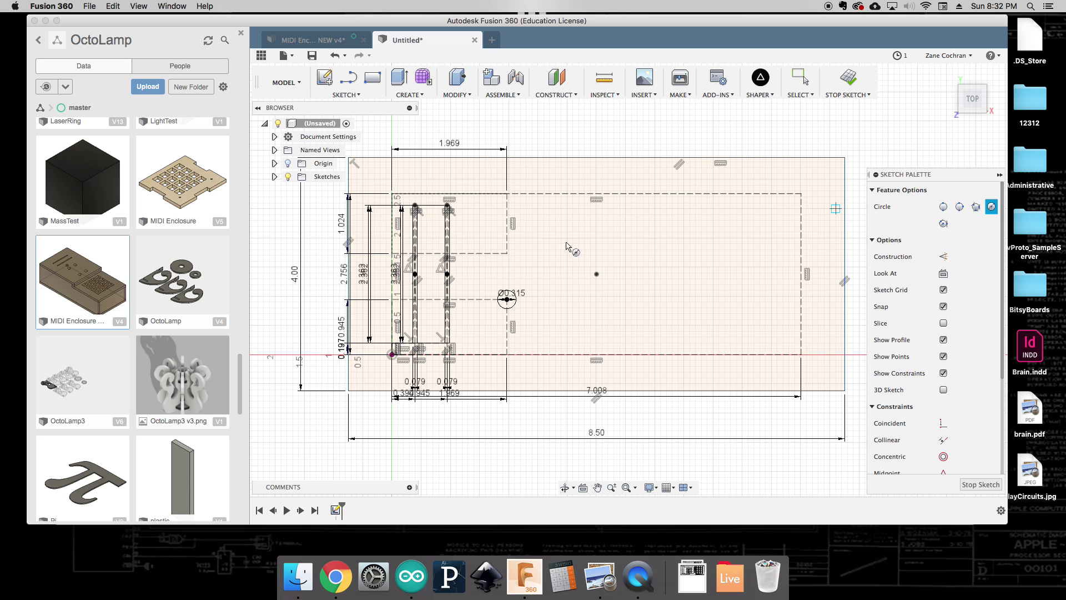
{"action": "left_click", "coordinate": [506, 253]}
{"action": "type", "text": "8mm"}
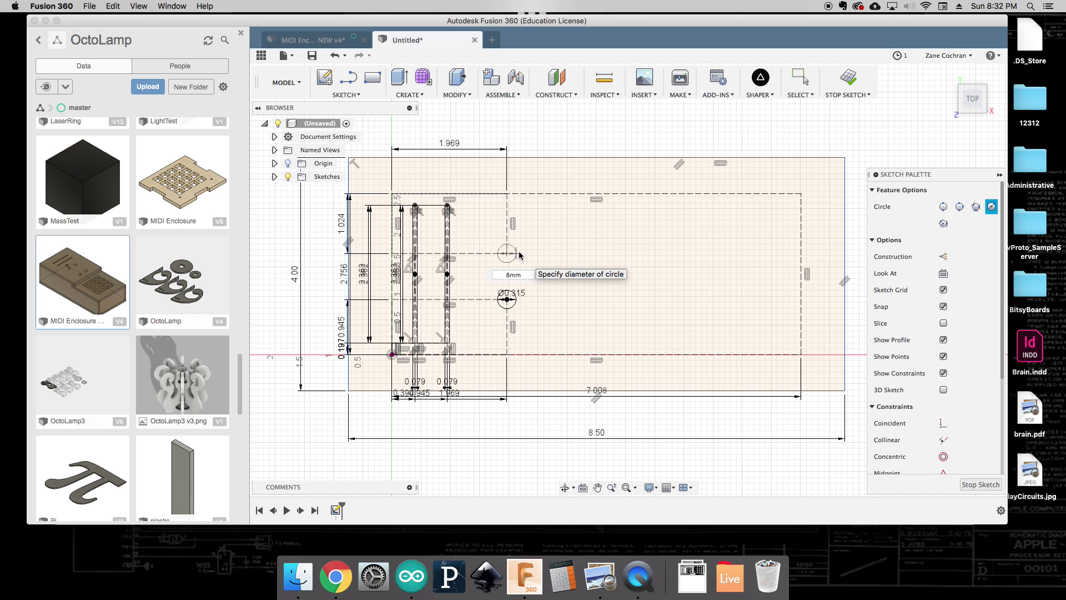
{"action": "key", "text": "Tab"}
{"action": "key", "text": "Return"}
{"action": "key", "text": "Escape"}
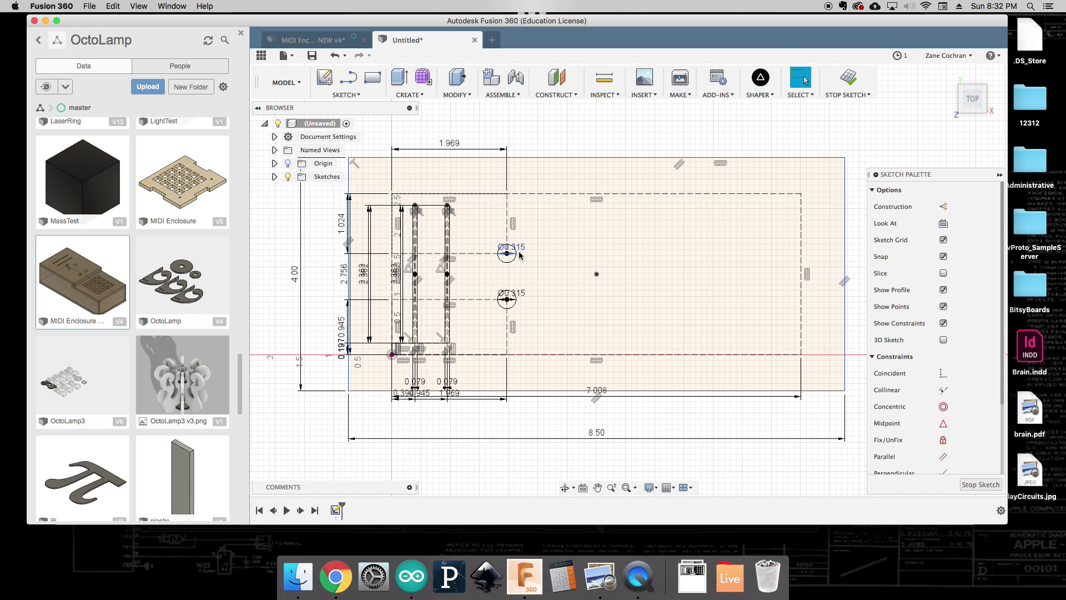
{"action": "left_click", "coordinate": [510, 298]}
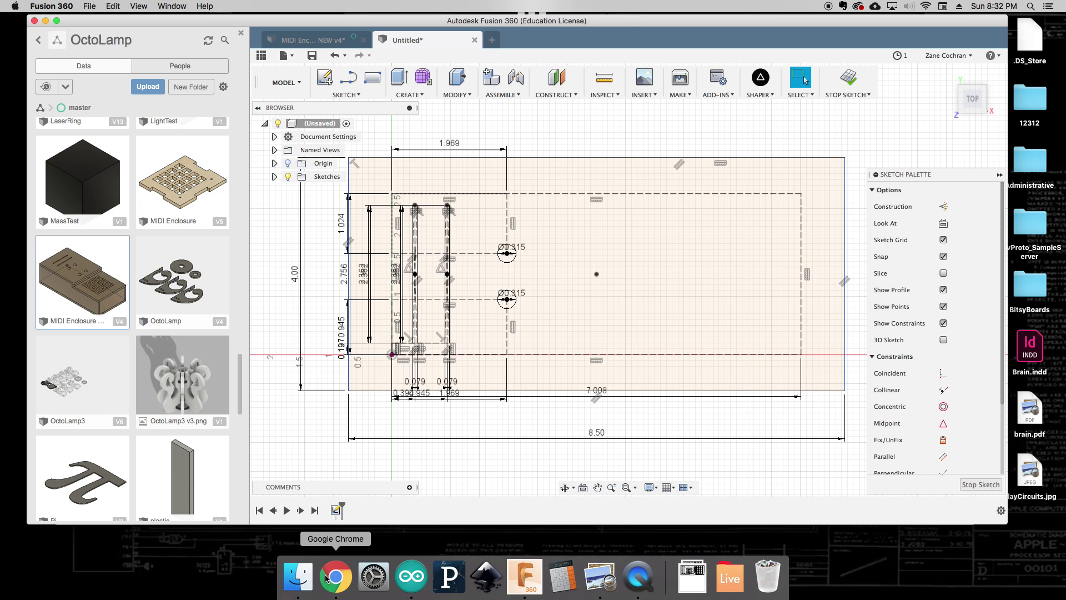
Consult the board photo in Preview and, in Fusion 360, sketch a 31 mm horizontal construction line rightward from the upper circle's centre.
{"action": "left_click", "coordinate": [605, 580]}
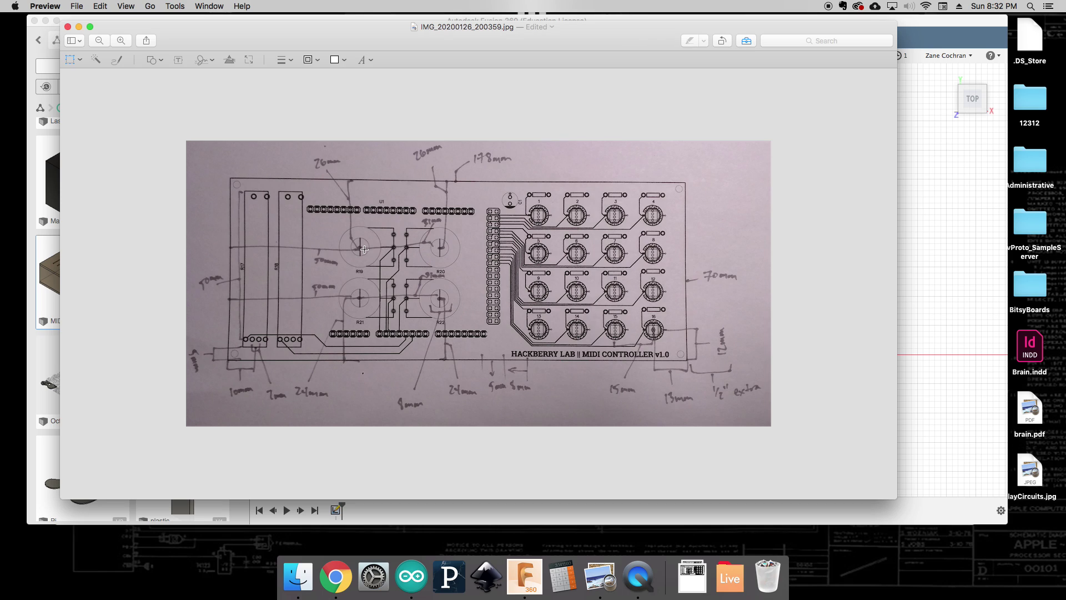
{"action": "left_click", "coordinate": [938, 248]}
{"action": "left_click", "coordinate": [344, 95]}
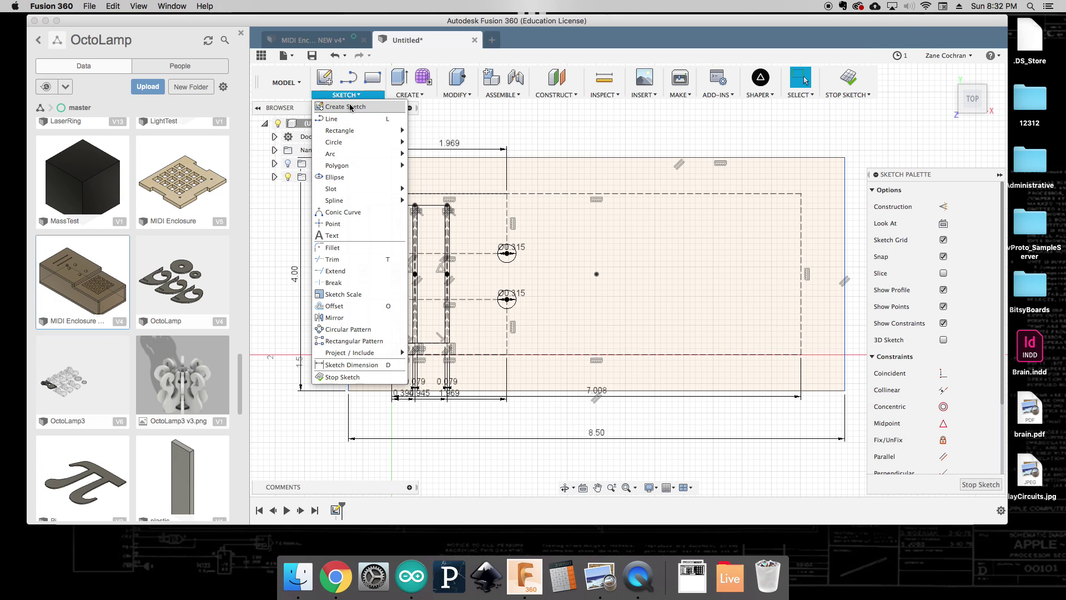
{"action": "left_click", "coordinate": [339, 118]}
{"action": "left_click", "coordinate": [942, 206]}
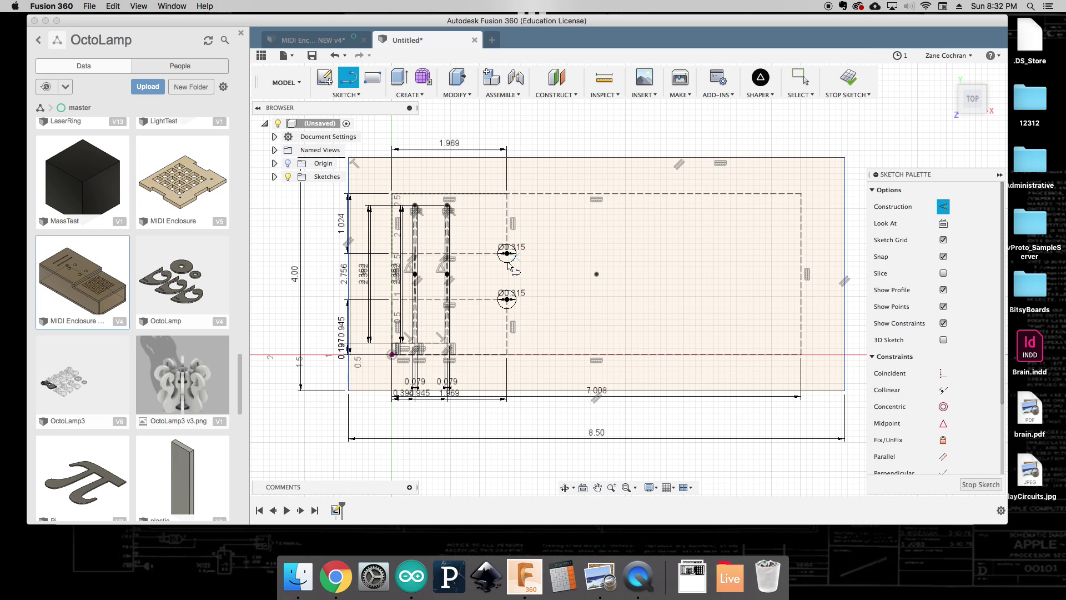
{"action": "left_click", "coordinate": [506, 253]}
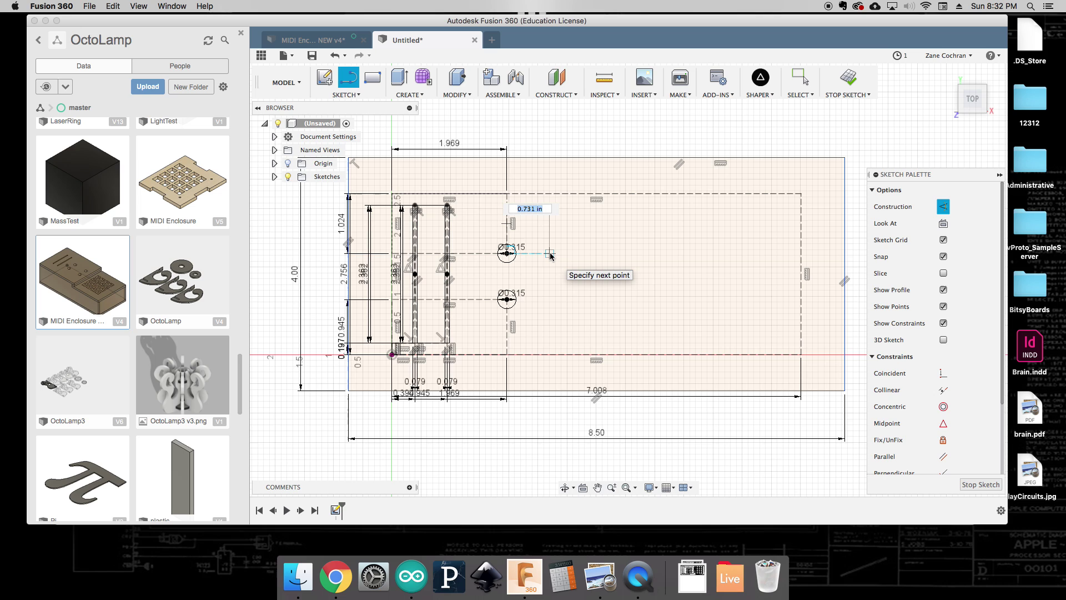
{"action": "type", "text": "31mm"}
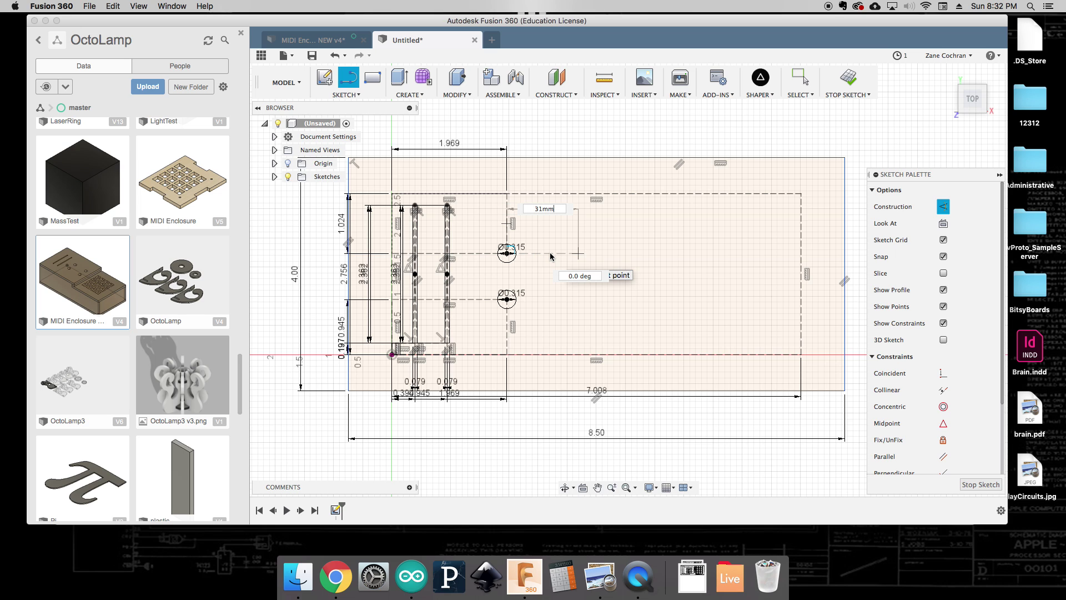
{"action": "key", "text": "Return"}
{"action": "key", "text": "Escape"}
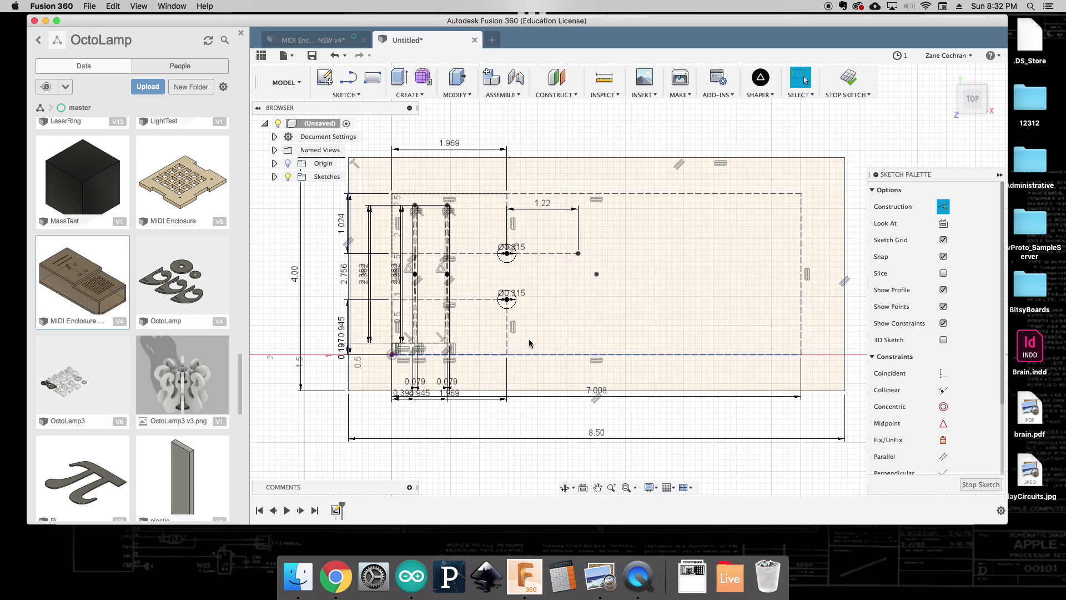
Sketch a 31 mm horizontal construction line rightward from the lower circle's centre.
{"action": "key", "text": "l"}
{"action": "left_click", "coordinate": [506, 299]}
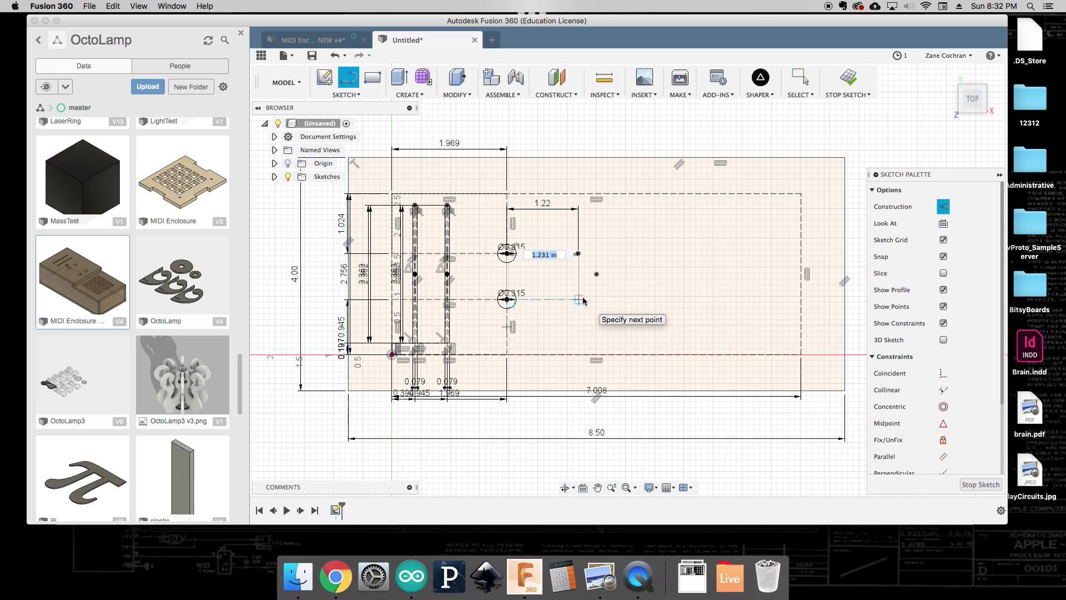
{"action": "type", "text": "31mm"}
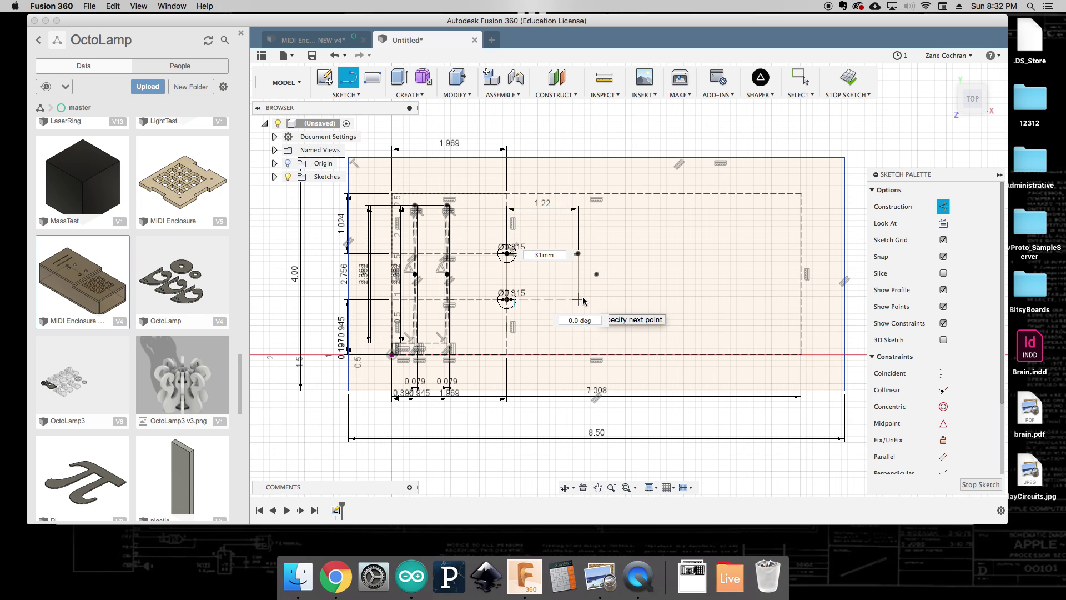
{"action": "left_click", "coordinate": [577, 299]}
{"action": "left_click", "coordinate": [506, 299]}
{"action": "key", "text": "Escape"}
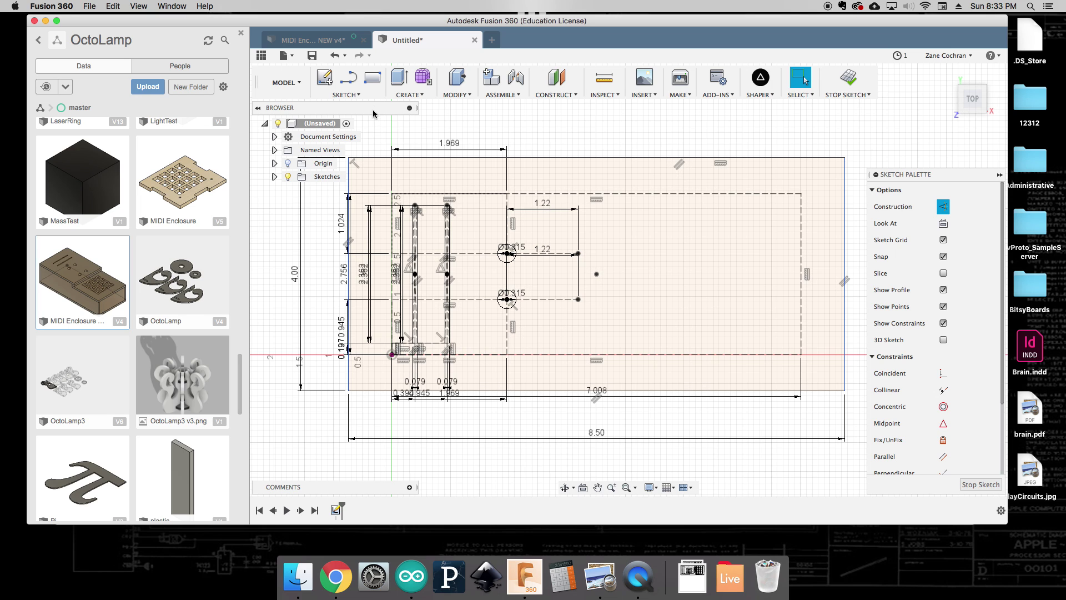
Sketch solid-line 8 mm diameter circles centred on the right ends of both 31 mm construction lines.
{"action": "left_click", "coordinate": [346, 94]}
{"action": "mouse_move", "coordinate": [388, 143]}
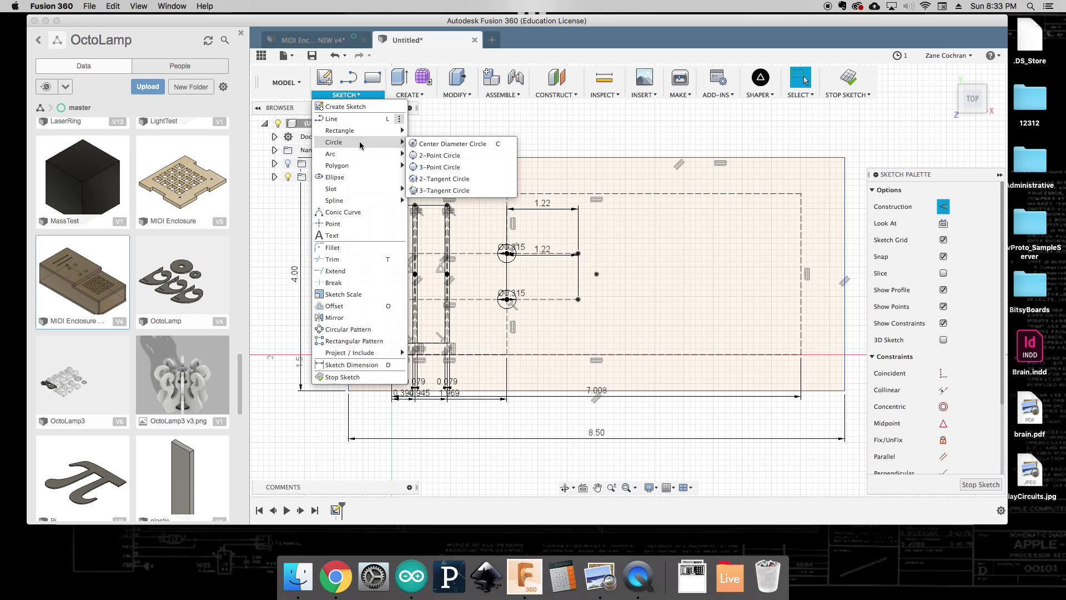
{"action": "left_click", "coordinate": [443, 144]}
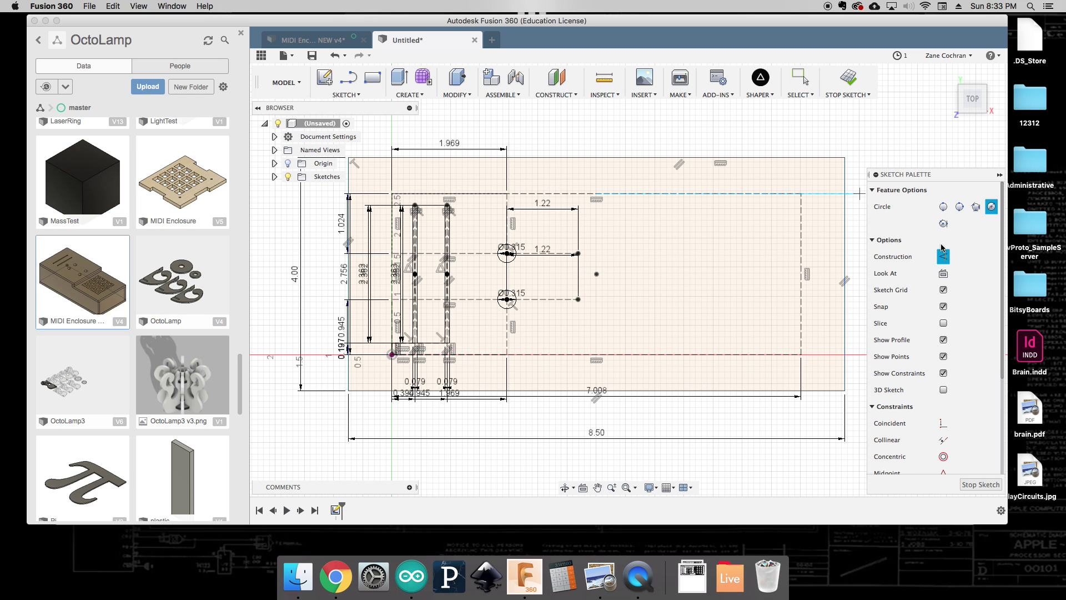
{"action": "left_click", "coordinate": [578, 253]}
{"action": "type", "text": "8 mm"}
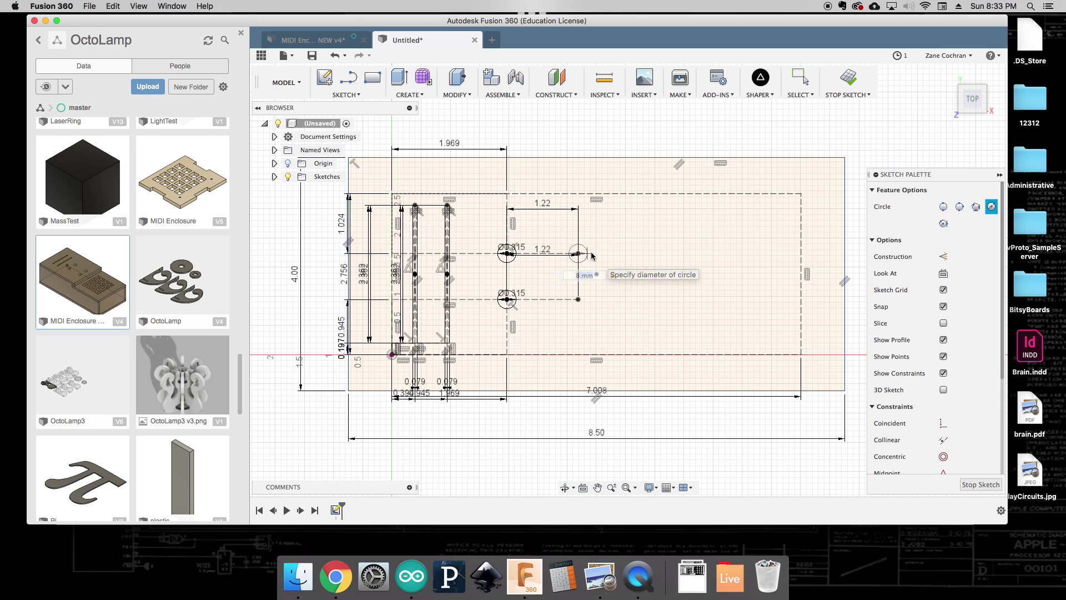
{"action": "key", "text": "Return"}
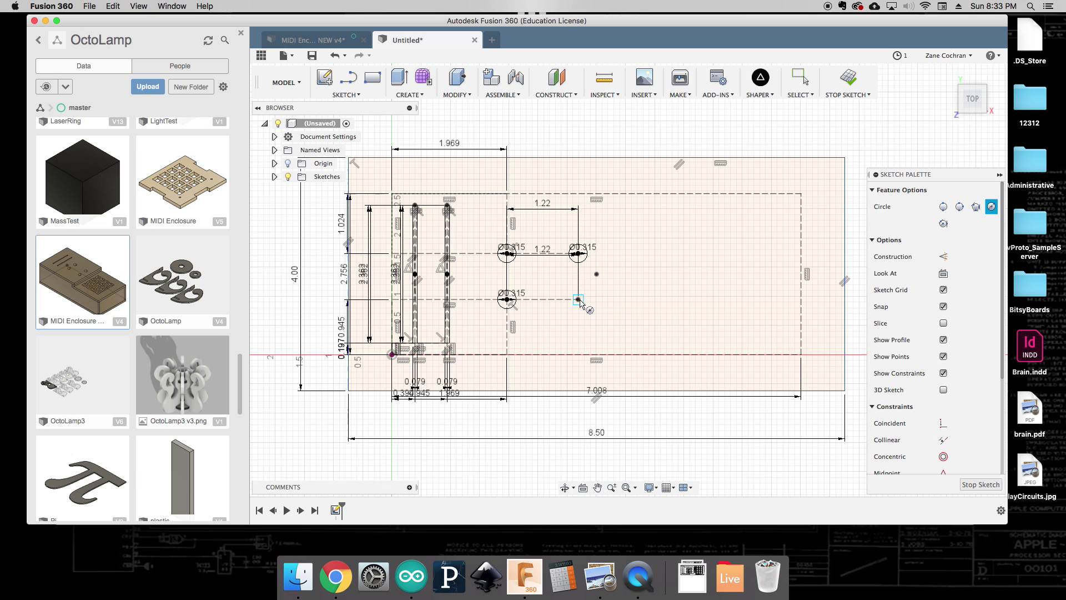
{"action": "left_click", "coordinate": [578, 300]}
{"action": "type", "text": "8"}
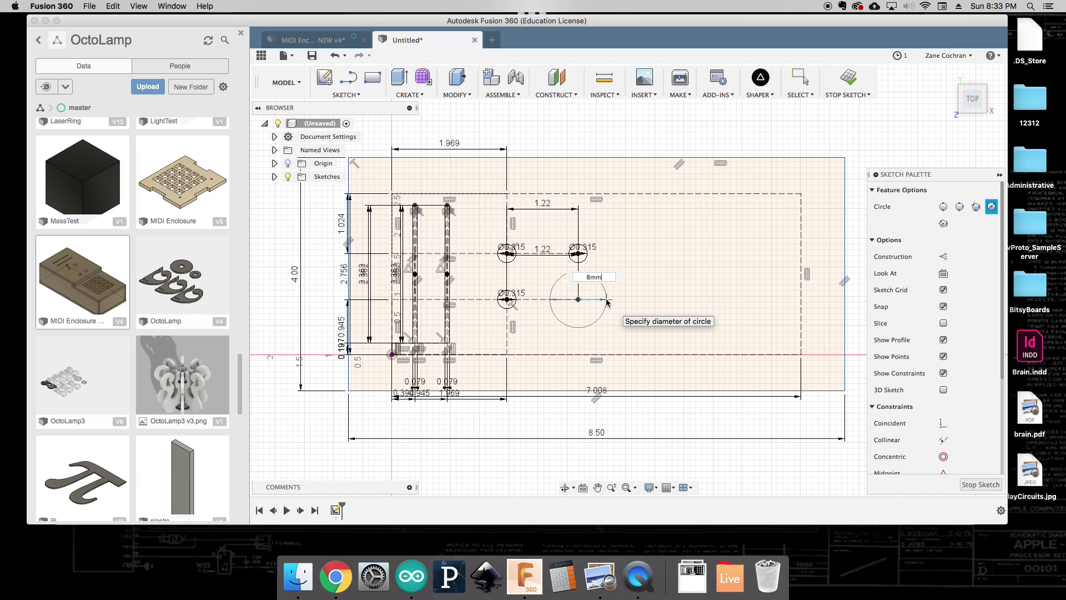
{"action": "type", "text": "mm"}
{"action": "key", "text": "Return"}
{"action": "key", "text": "Escape"}
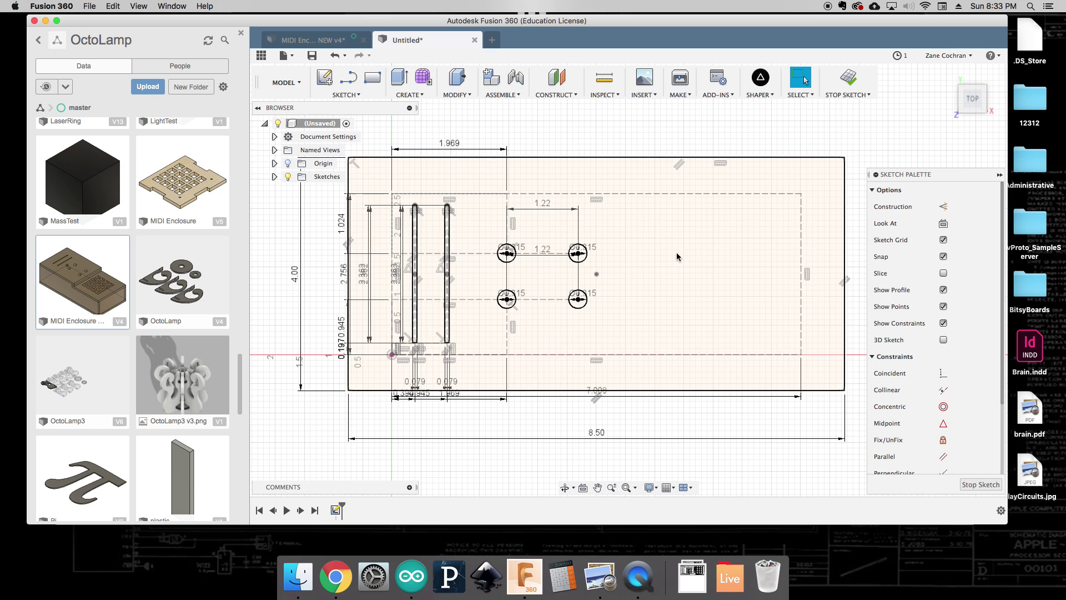
Consult the board photo in Preview and, in Fusion 360, sketch a construction rectangle 13 mm wide and 12 mm high from the board outline's lower-right corner.
{"action": "left_click", "coordinate": [600, 577]}
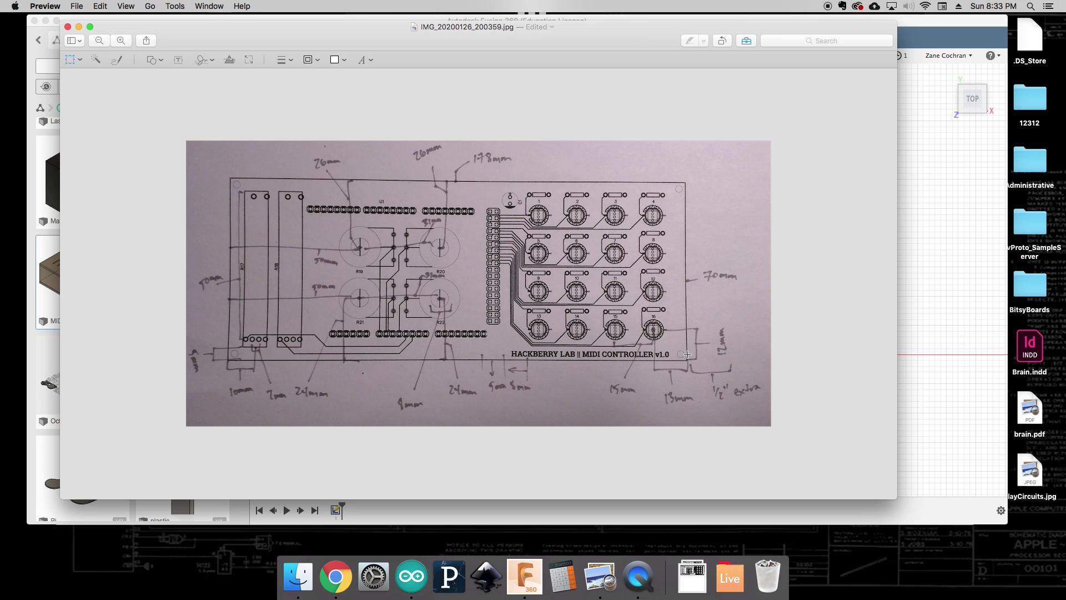
{"action": "left_click", "coordinate": [916, 264]}
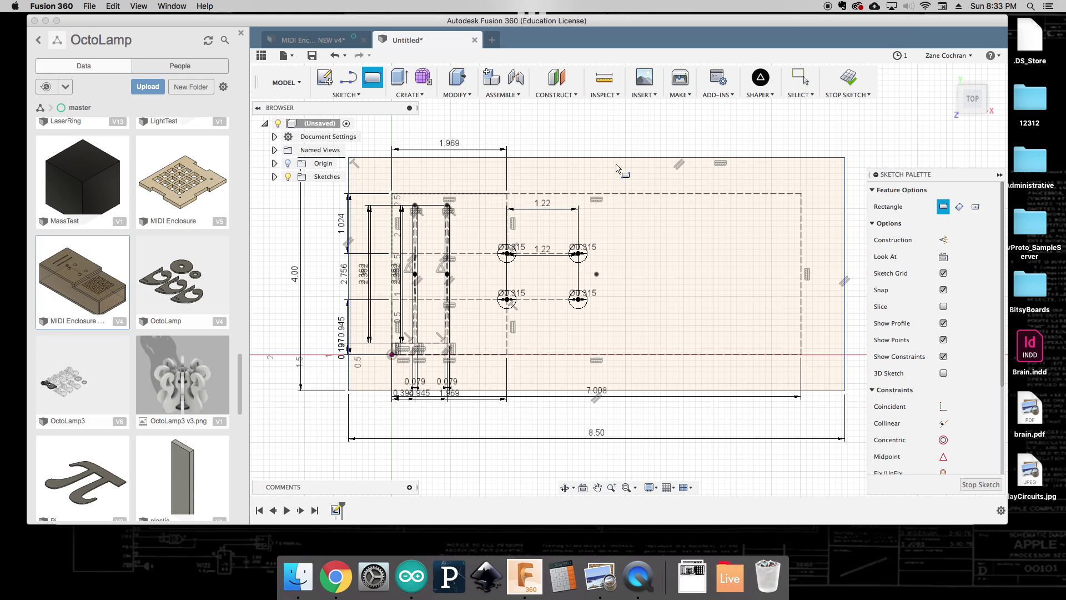
{"action": "left_click", "coordinate": [942, 239]}
{"action": "left_click", "coordinate": [801, 353]}
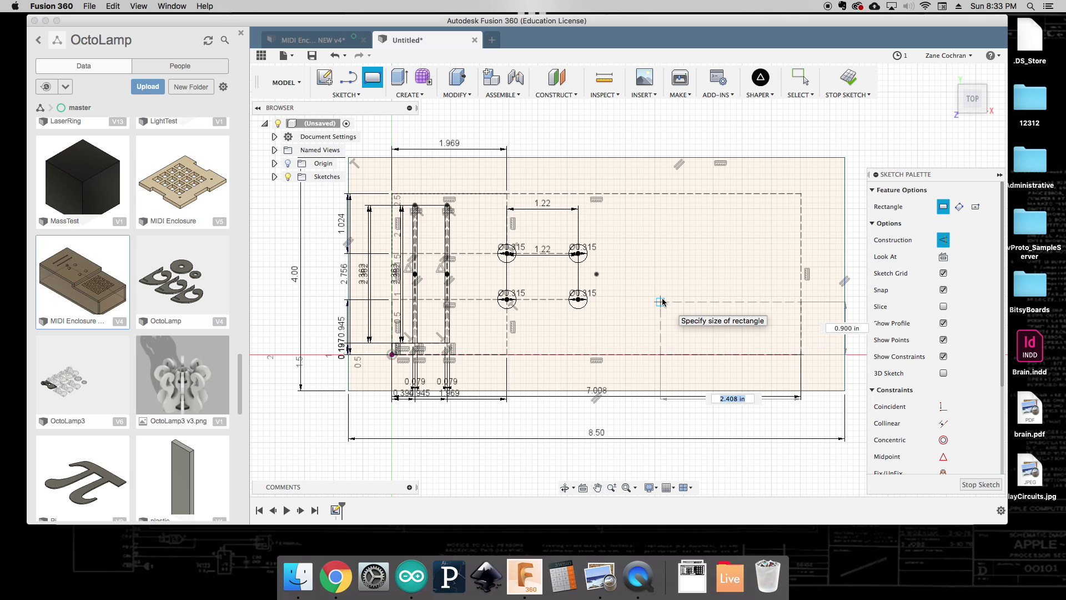
{"action": "type", "text": "13mm"}
{"action": "key", "text": "Tab"}
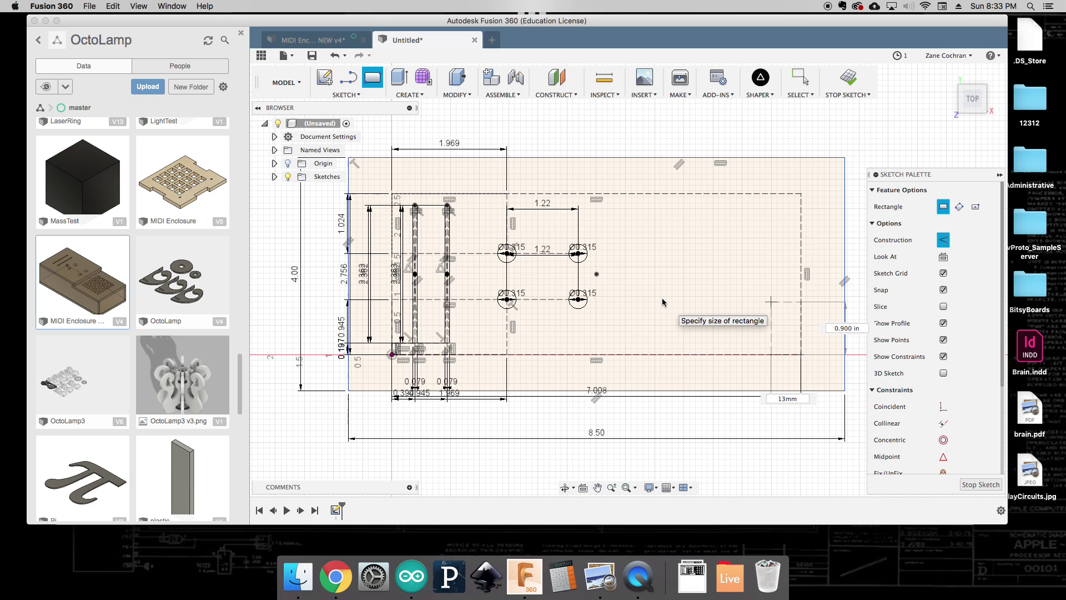
{"action": "type", "text": "12mm"}
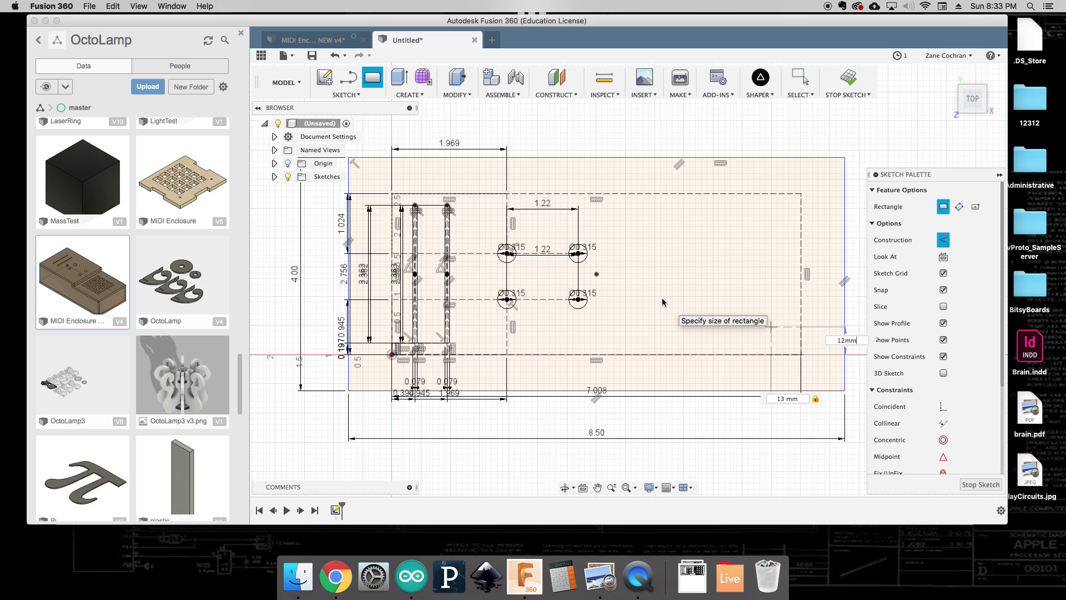
{"action": "key", "text": "Return"}
{"action": "key", "text": "Escape"}
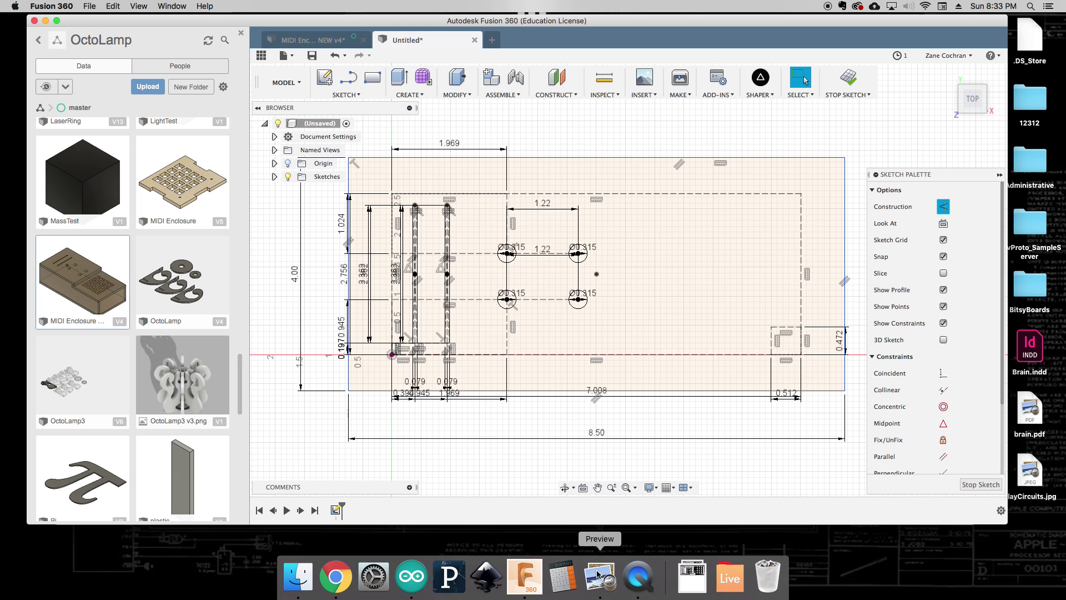
Recheck the photo in Preview and, in Fusion 360, sketch a solid-line 11 × 11 mm center rectangle on the 13 × 12 mm construction rectangle's upper-left corner.
{"action": "left_click", "coordinate": [600, 578]}
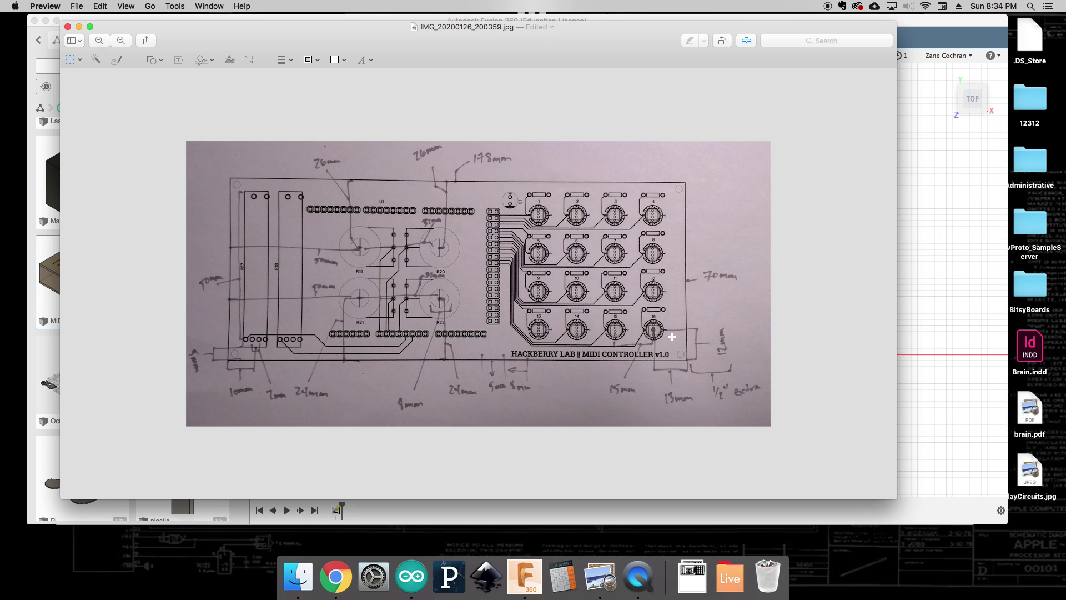
{"action": "left_click", "coordinate": [925, 306]}
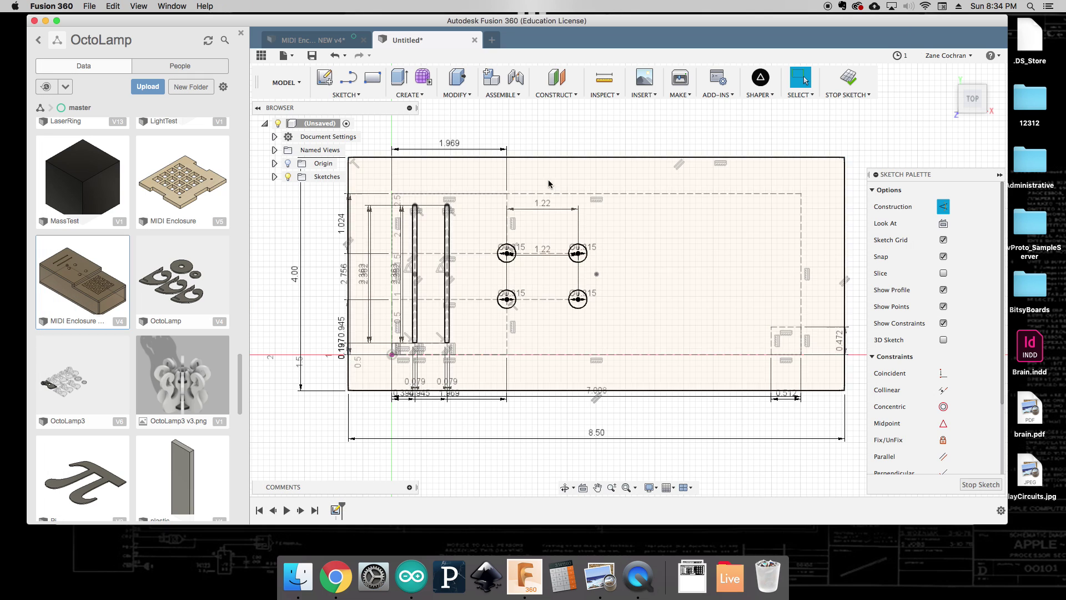
{"action": "left_click", "coordinate": [344, 95]}
{"action": "mouse_move", "coordinate": [367, 138]}
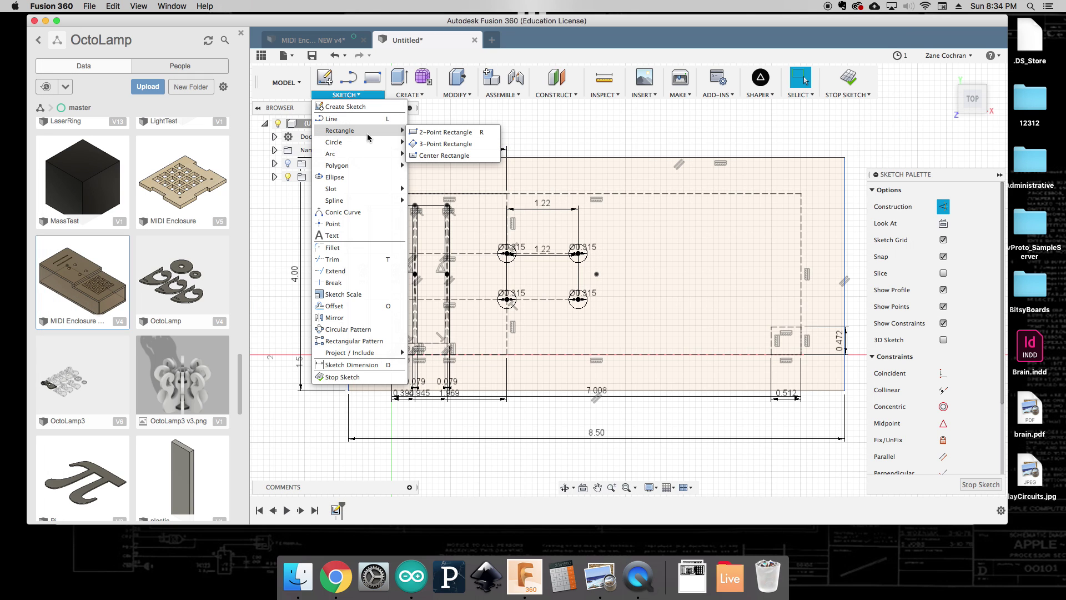
{"action": "left_click", "coordinate": [444, 156]}
{"action": "key", "text": "x"}
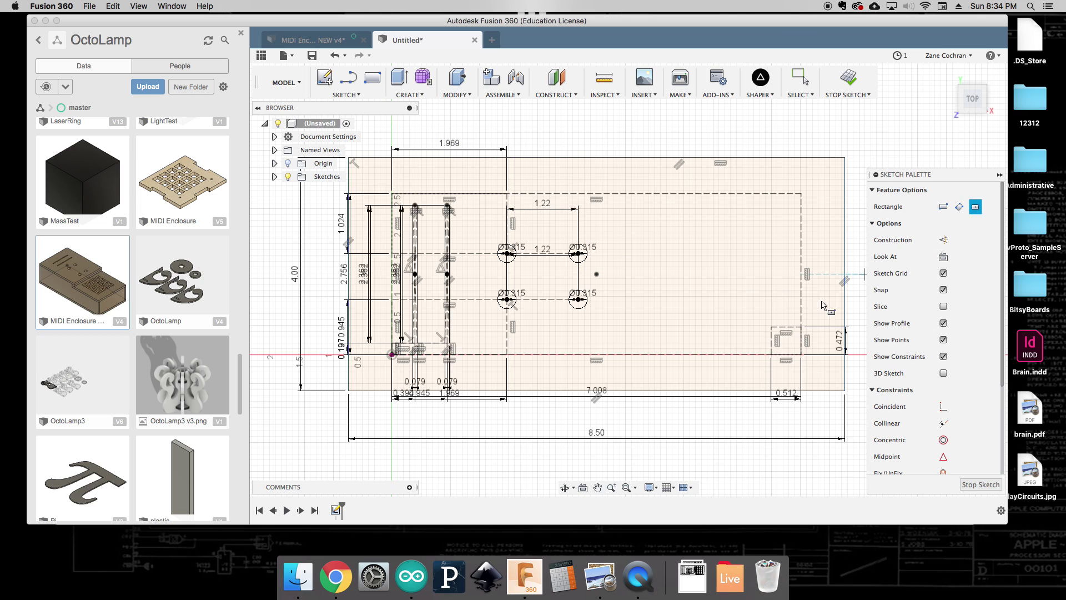
{"action": "left_click", "coordinate": [770, 328]}
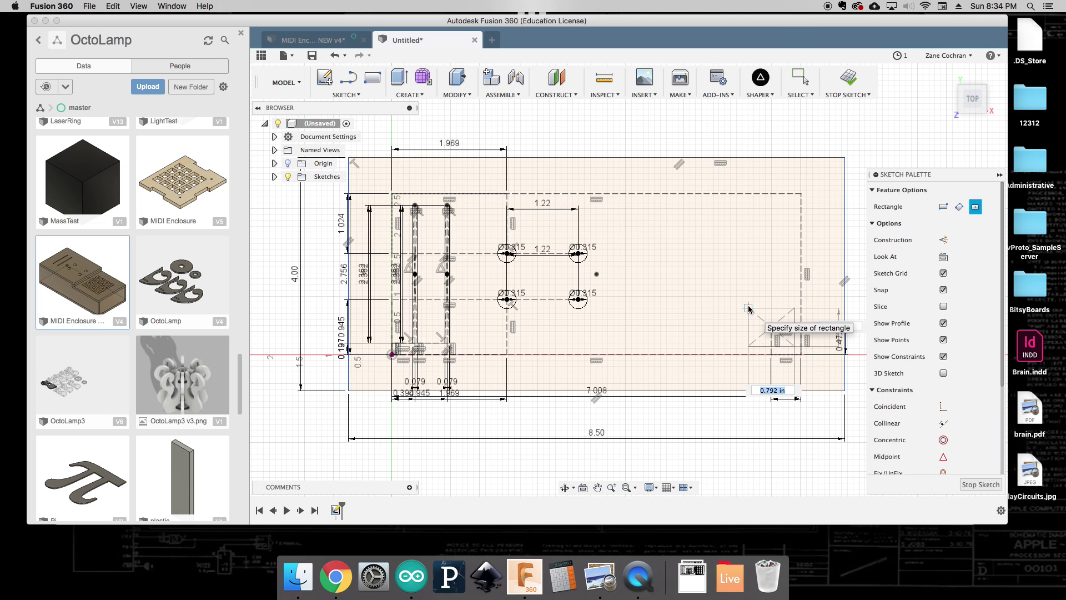
{"action": "type", "text": "1mm"}
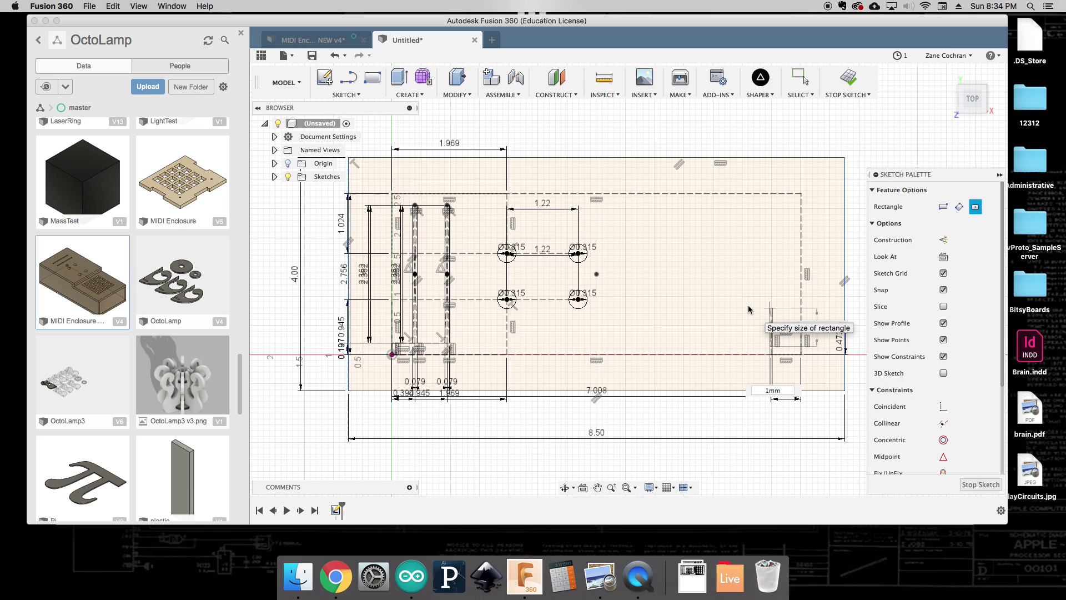
{"action": "type", "text": "1"}
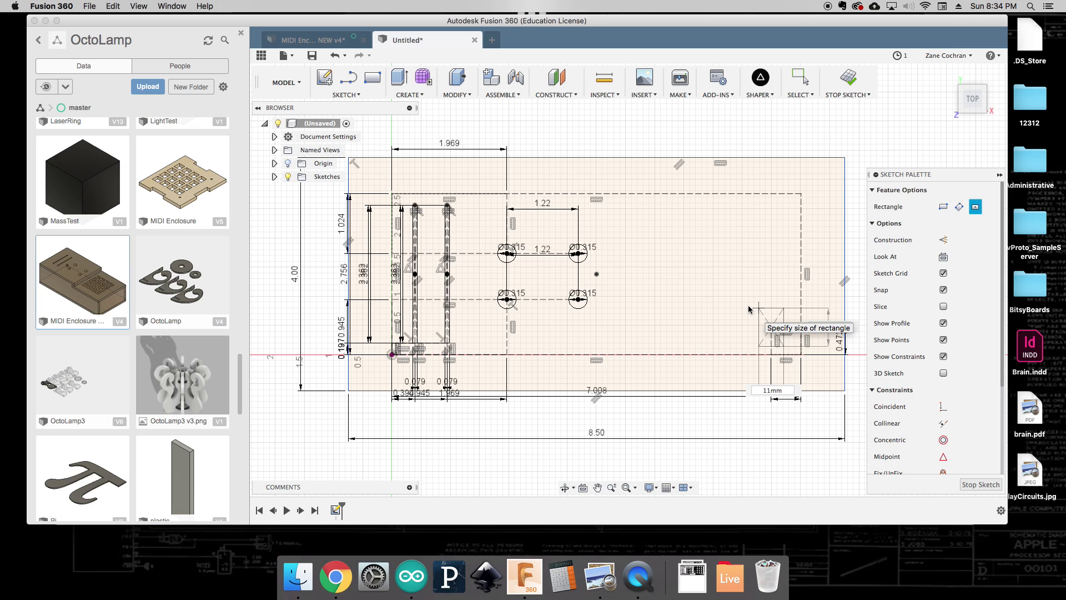
{"action": "key", "text": "Tab"}
{"action": "type", "text": "11mm"}
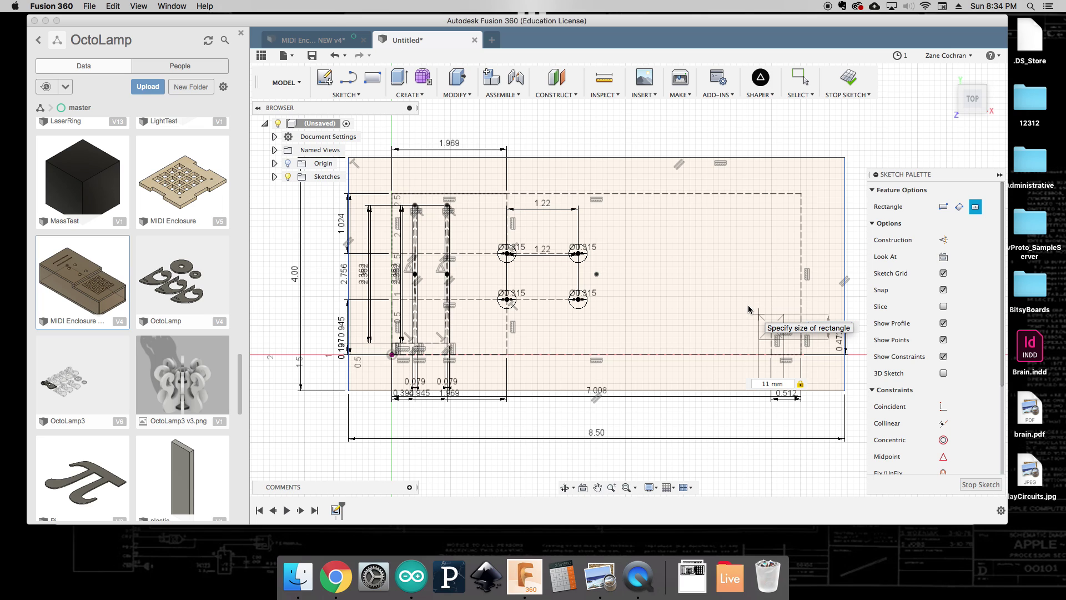
{"action": "key", "text": "Return"}
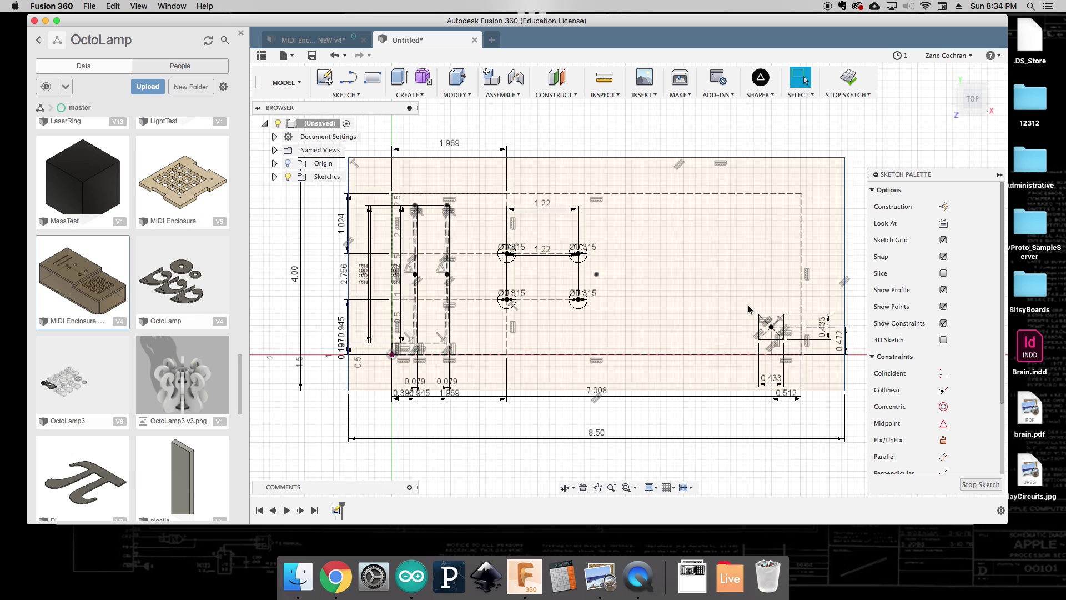
{"action": "key", "text": "Escape"}
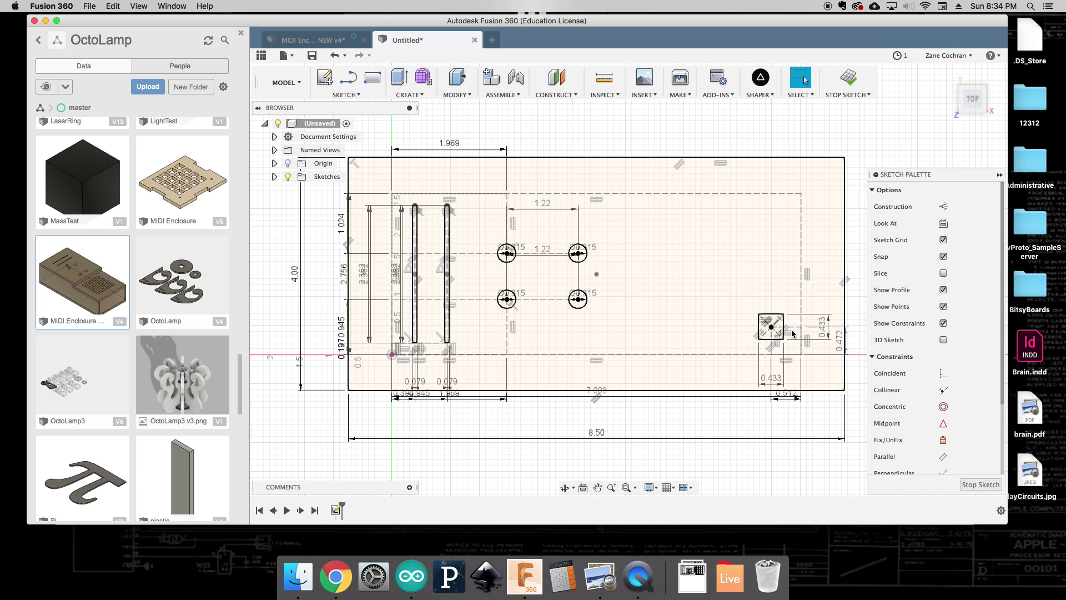
Sketch a 15 mm horizontal construction line leftward from the centre of the 11 mm square.
{"action": "key", "text": "l"}
{"action": "left_click", "coordinate": [360, 95]}
{"action": "left_click", "coordinate": [358, 119]}
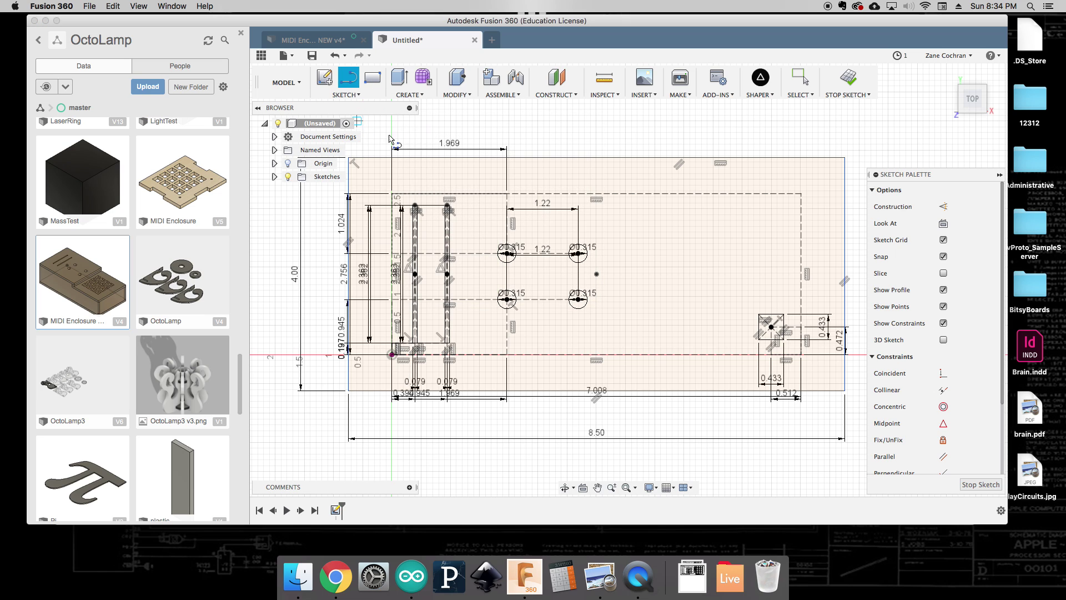
{"action": "left_click", "coordinate": [945, 208]}
{"action": "left_click", "coordinate": [771, 327]}
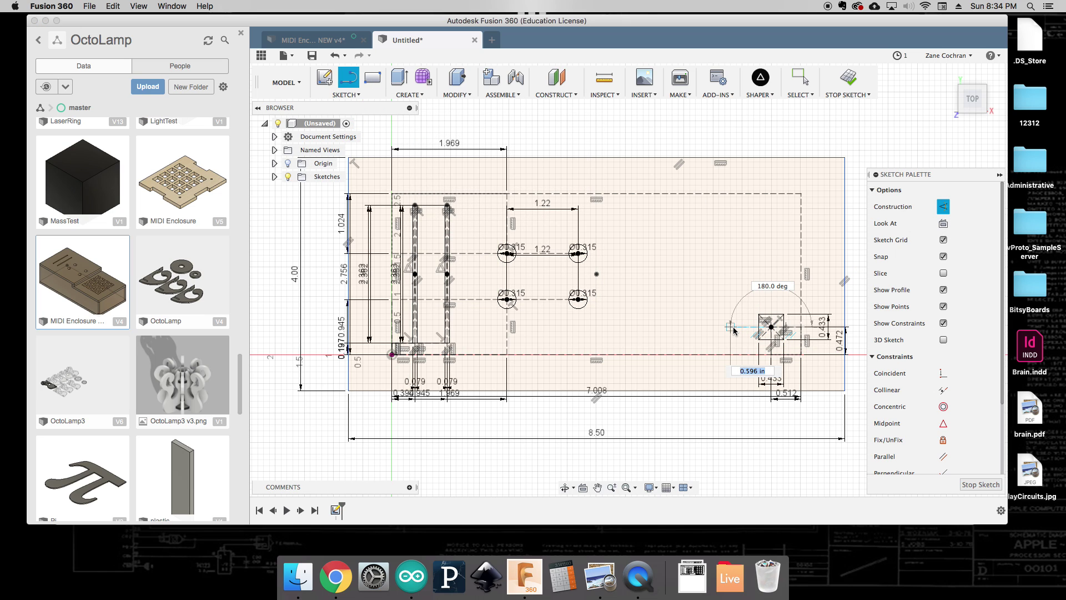
{"action": "type", "text": "15mm"}
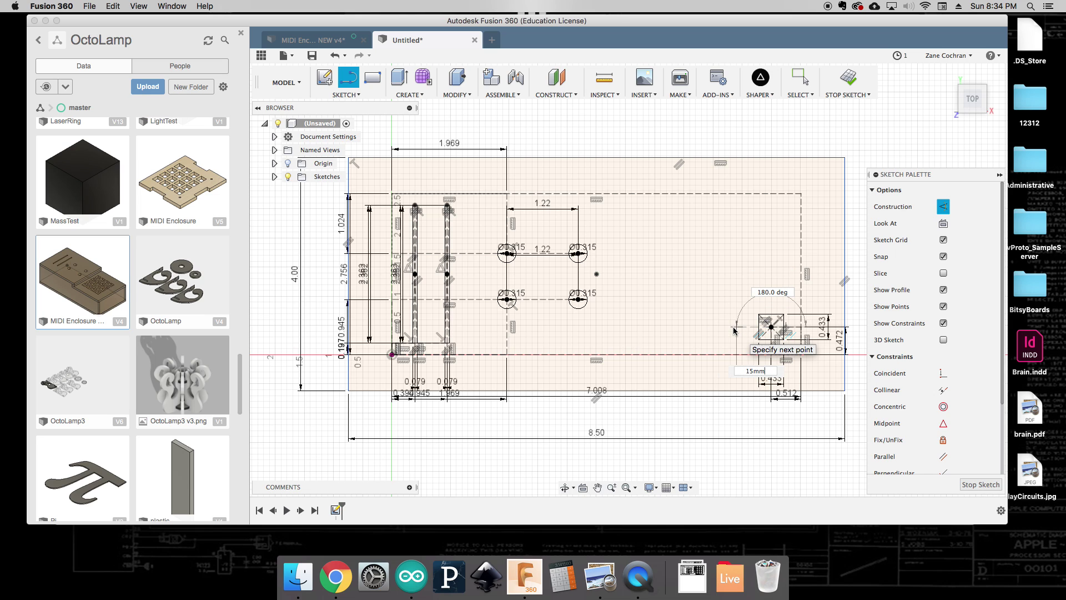
{"action": "key", "text": "Return"}
{"action": "key", "text": "Escape"}
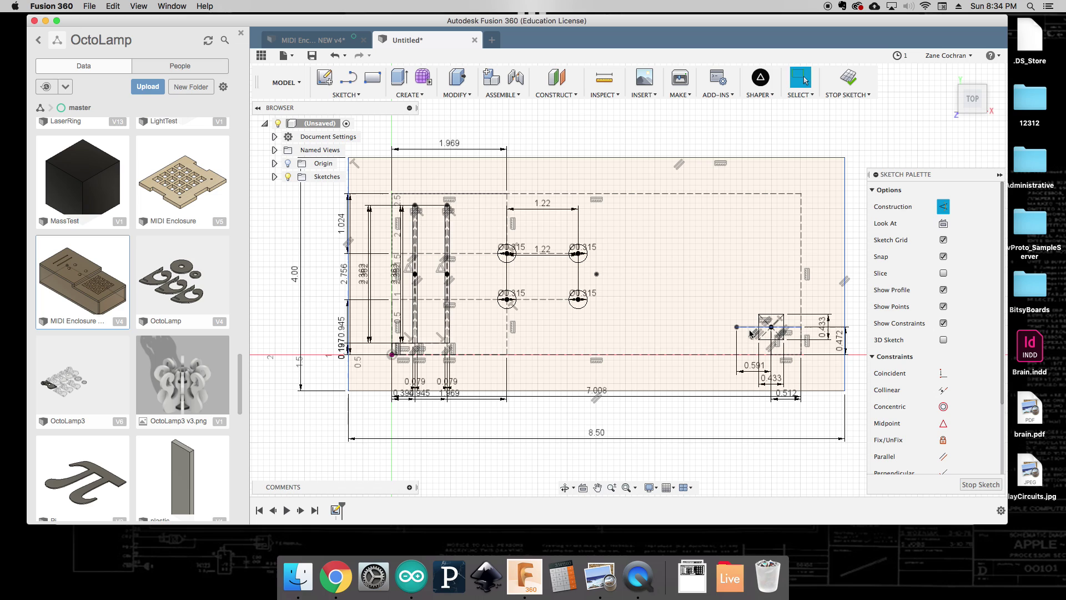
Sketch a 15 mm vertical construction line upward from the centre of the 11 mm square.
{"action": "key", "text": "l"}
{"action": "left_click", "coordinate": [771, 326]}
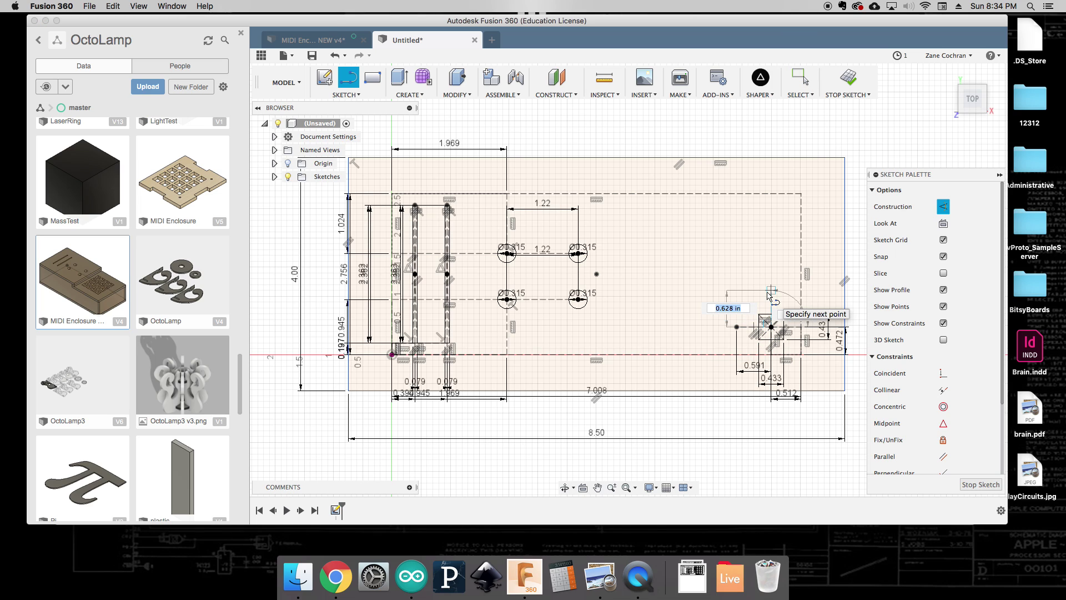
{"action": "type", "text": "15mm"}
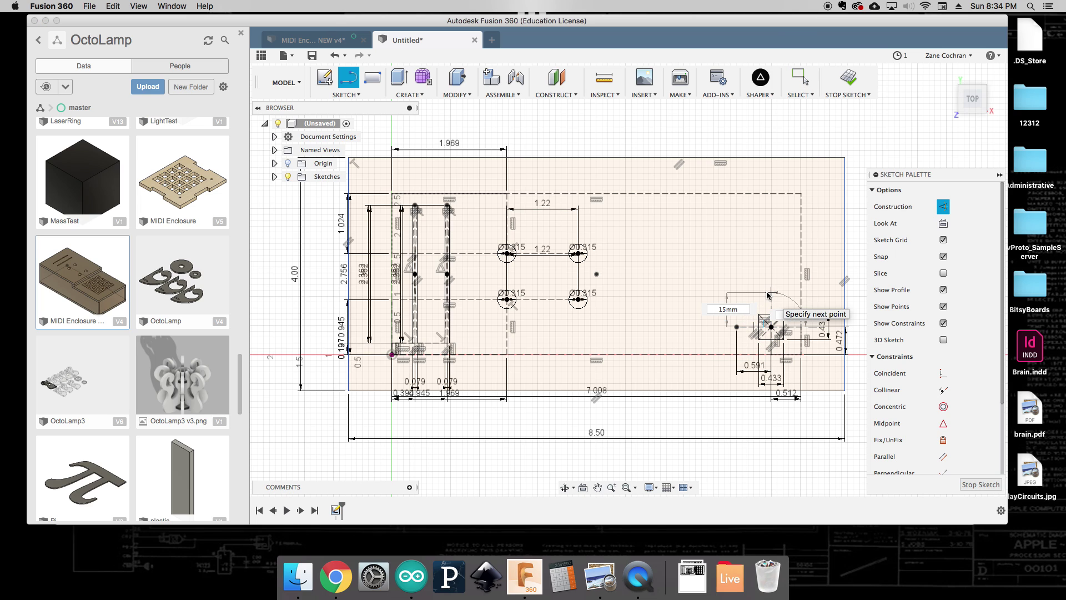
{"action": "key", "text": "Return"}
{"action": "key", "text": "Escape"}
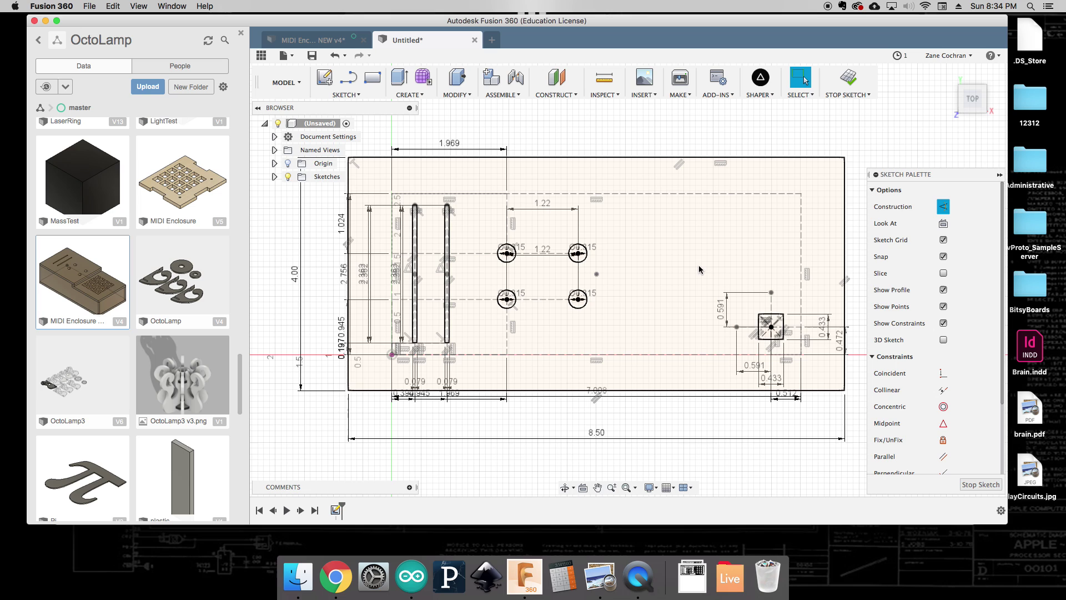
Sketch a solid-line 11 × 11 mm center rectangle on the upper end of the 15 mm vertical construction line.
{"action": "left_click", "coordinate": [373, 78]}
{"action": "left_click", "coordinate": [345, 94]}
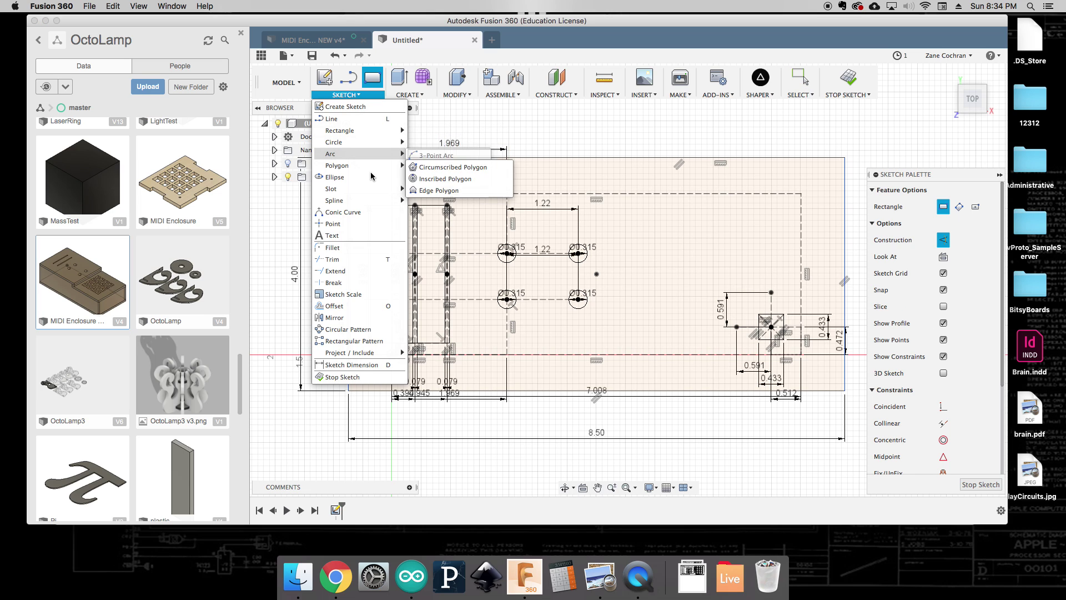
{"action": "left_click", "coordinate": [449, 154]}
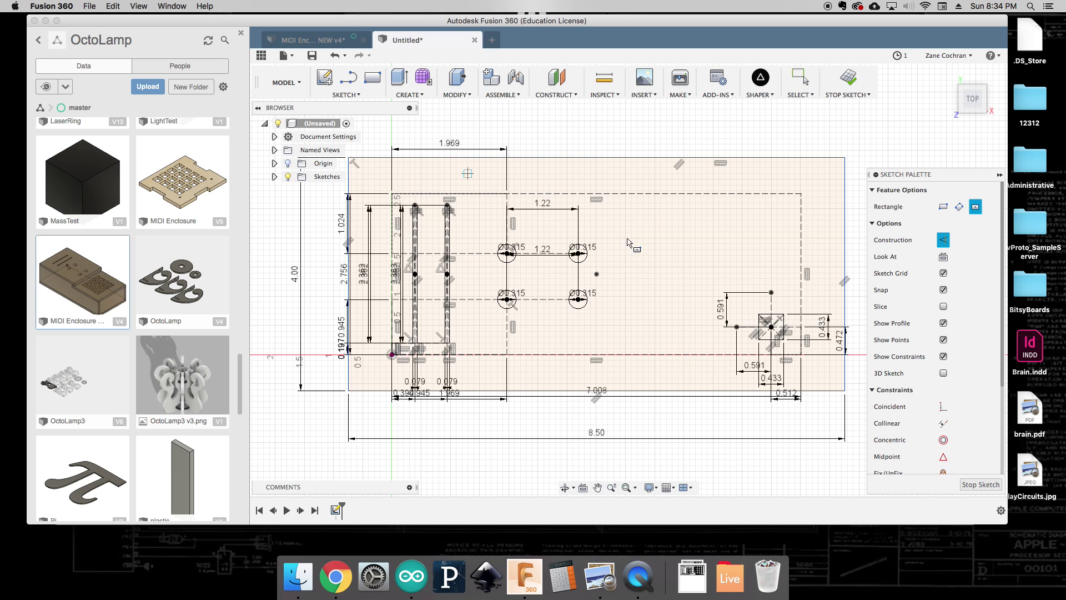
{"action": "left_click", "coordinate": [942, 240]}
{"action": "left_click", "coordinate": [770, 292]}
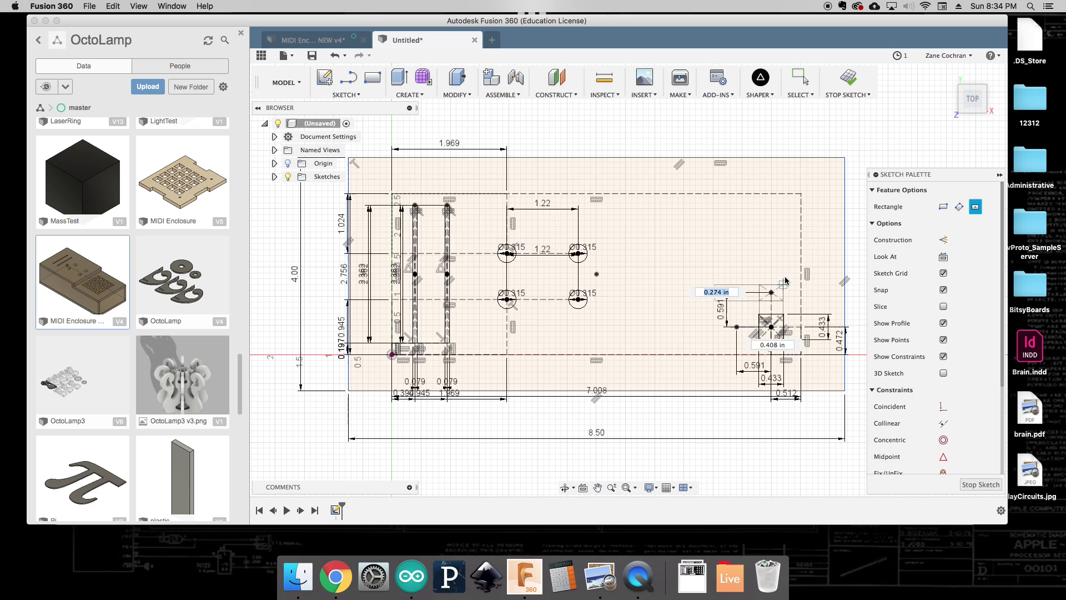
{"action": "type", "text": "1 mm"}
{"action": "key", "text": "Tab"}
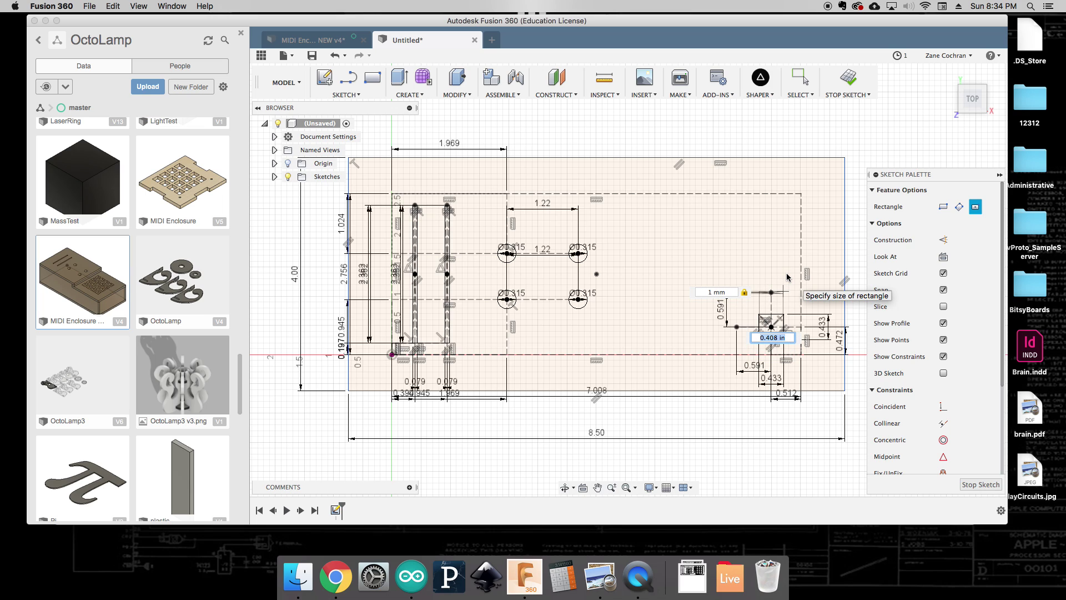
{"action": "type", "text": "11 mm"}
{"action": "key", "text": "Tab"}
{"action": "type", "text": "11mm"}
{"action": "key", "text": "Tab"}
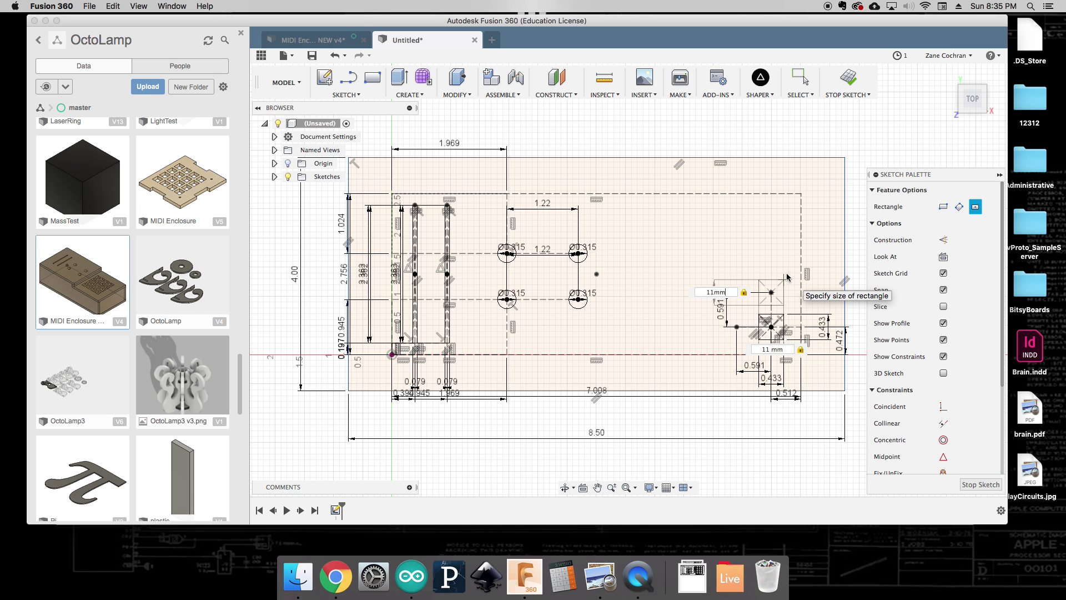
{"action": "key", "text": "Return"}
{"action": "key", "text": "Escape"}
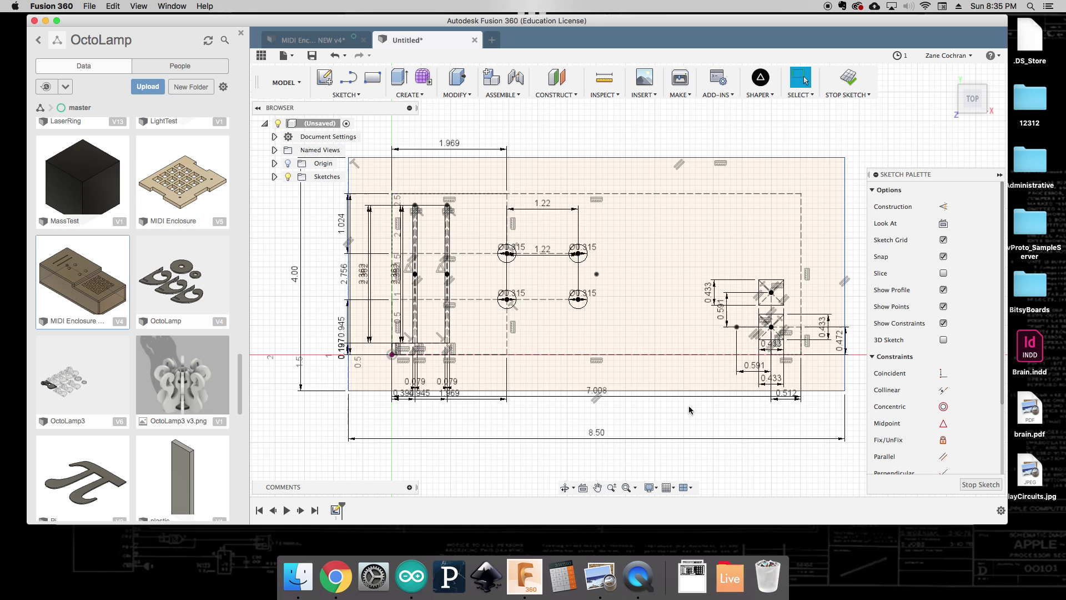
Sketch a solid-line 11 × 11 mm center rectangle on the left end of the 15 mm horizontal construction line.
{"action": "left_click", "coordinate": [346, 95]}
{"action": "mouse_move", "coordinate": [361, 131]}
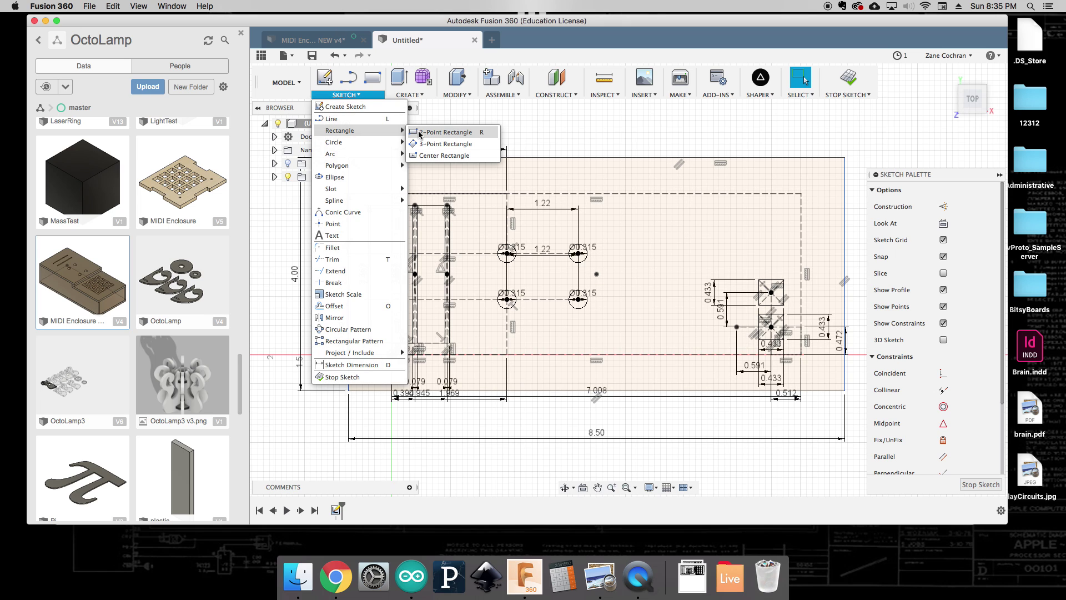
{"action": "left_click", "coordinate": [451, 158]}
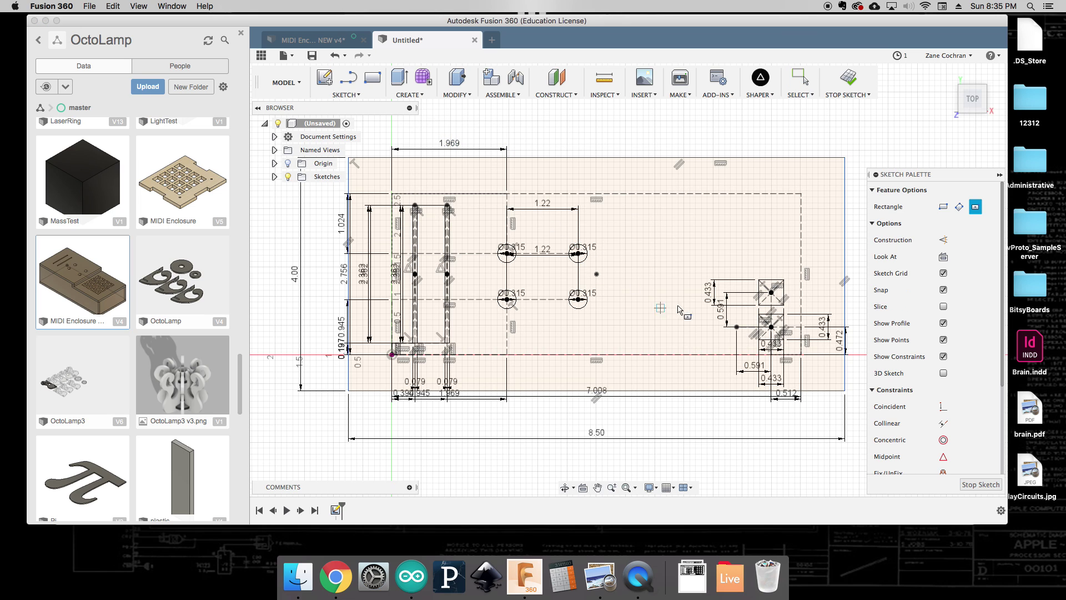
{"action": "left_click", "coordinate": [736, 327]}
{"action": "type", "text": "11 mm"}
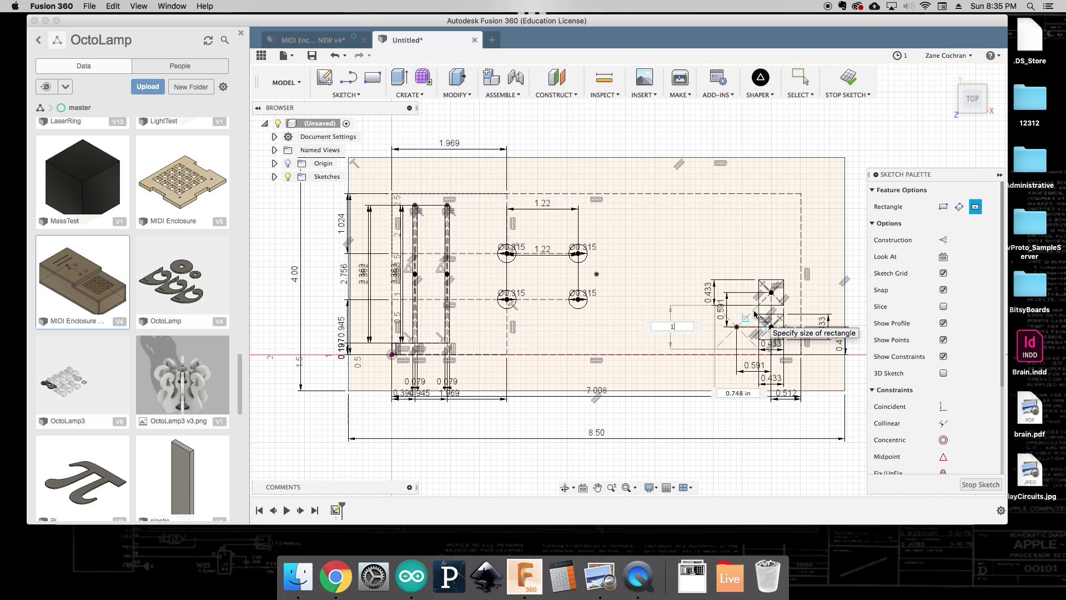
{"action": "key", "text": "Tab"}
{"action": "type", "text": "11mm"}
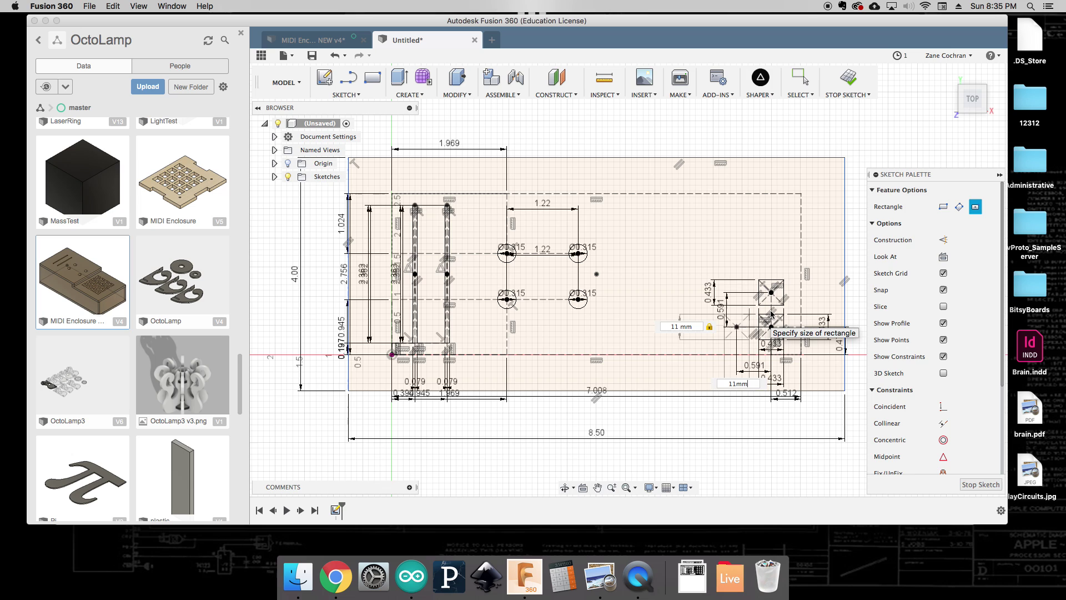
{"action": "key", "text": "Return"}
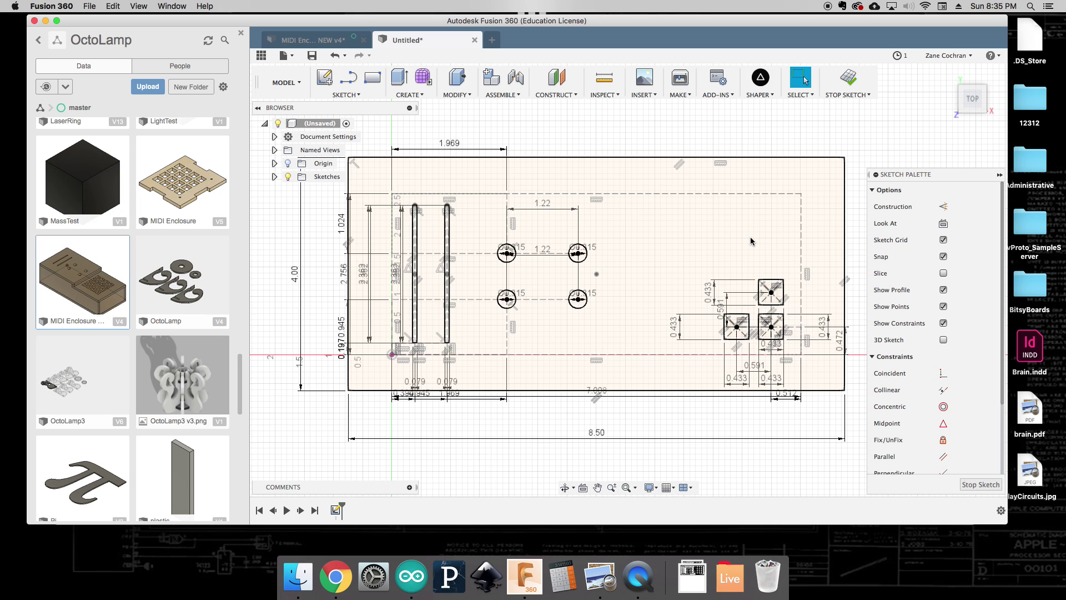
{"action": "key", "text": "l"}
{"action": "left_click", "coordinate": [771, 292]}
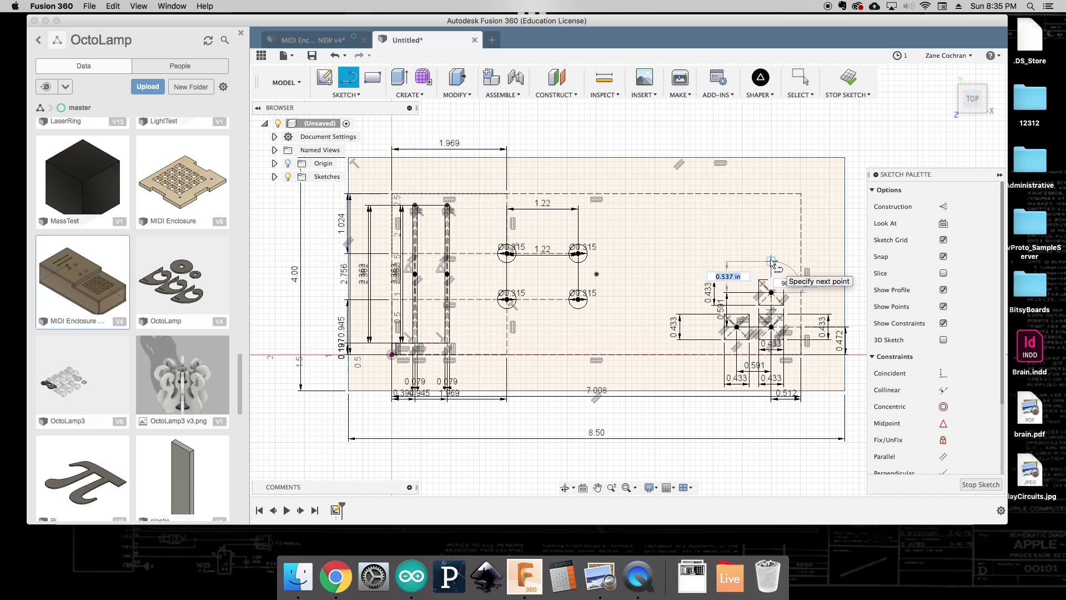
{"action": "type", "text": "15mm"}
{"action": "key", "text": "Escape"}
Sketch a 15 mm vertical construction line upward from the centre of the upper 11 mm square.
{"action": "left_click", "coordinate": [943, 206]}
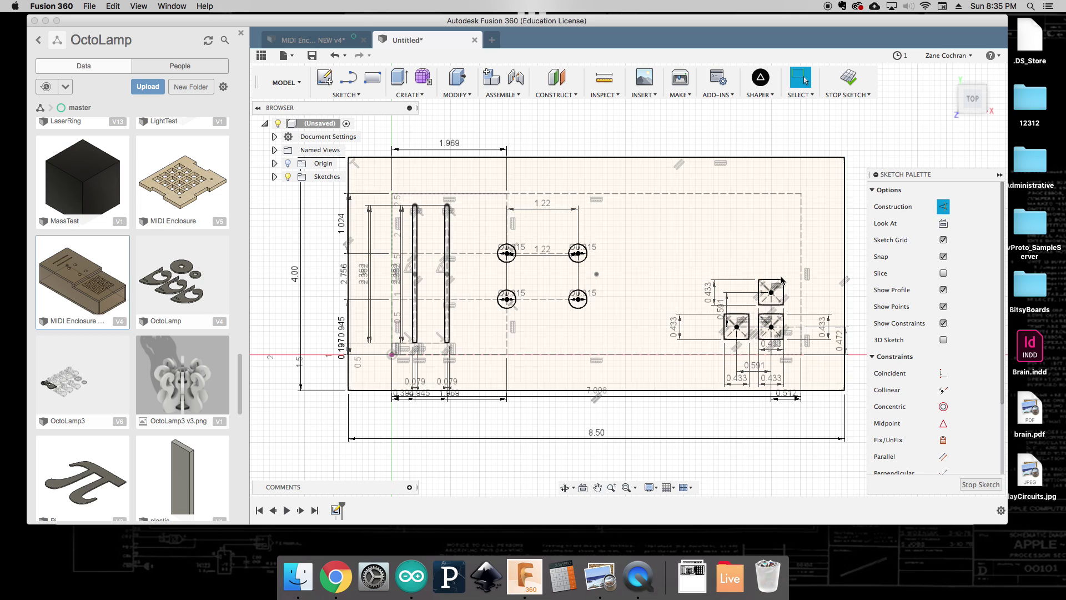
{"action": "key", "text": "l"}
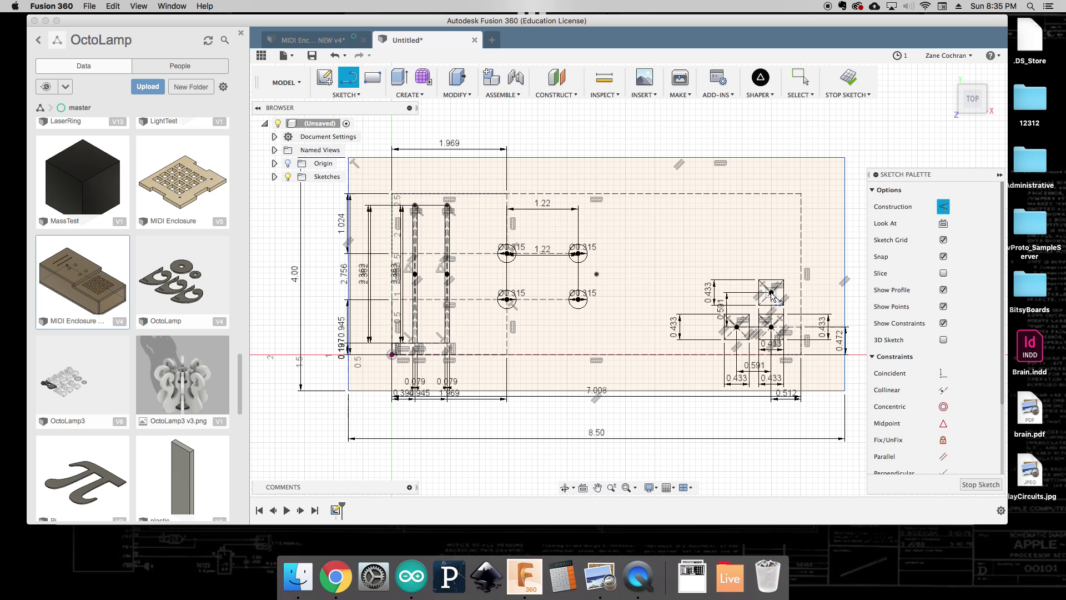
{"action": "left_click", "coordinate": [771, 292]}
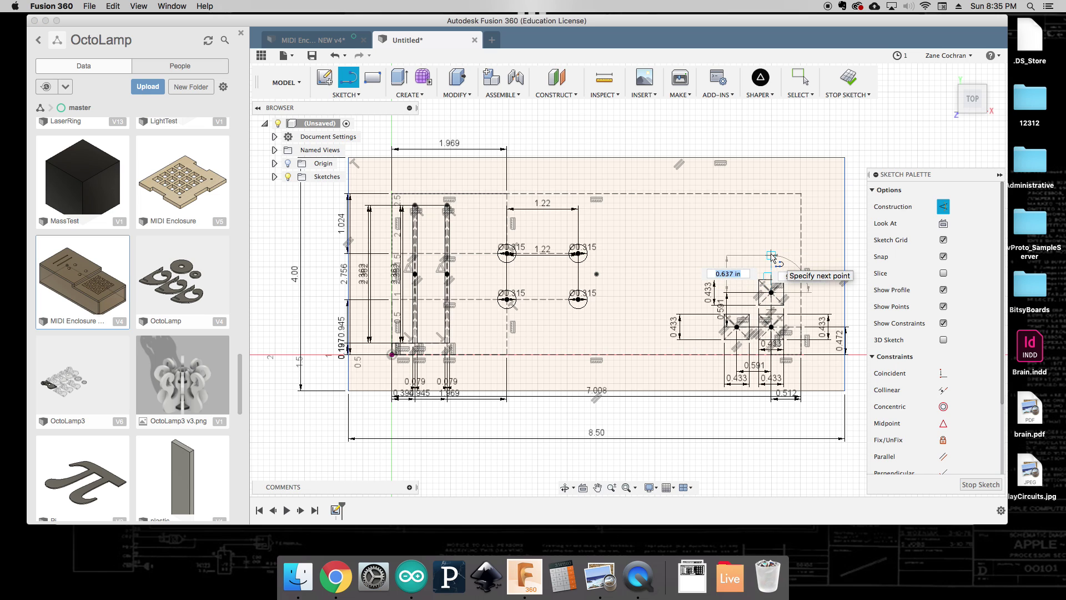
{"action": "type", "text": "15mm"}
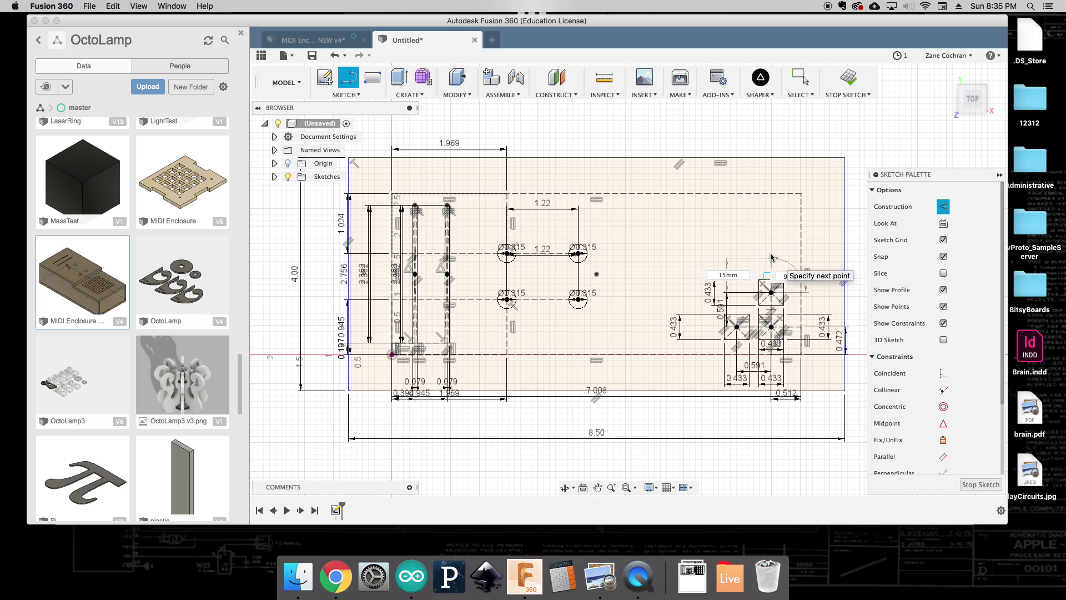
{"action": "key", "text": "Return"}
{"action": "key", "text": "Escape"}
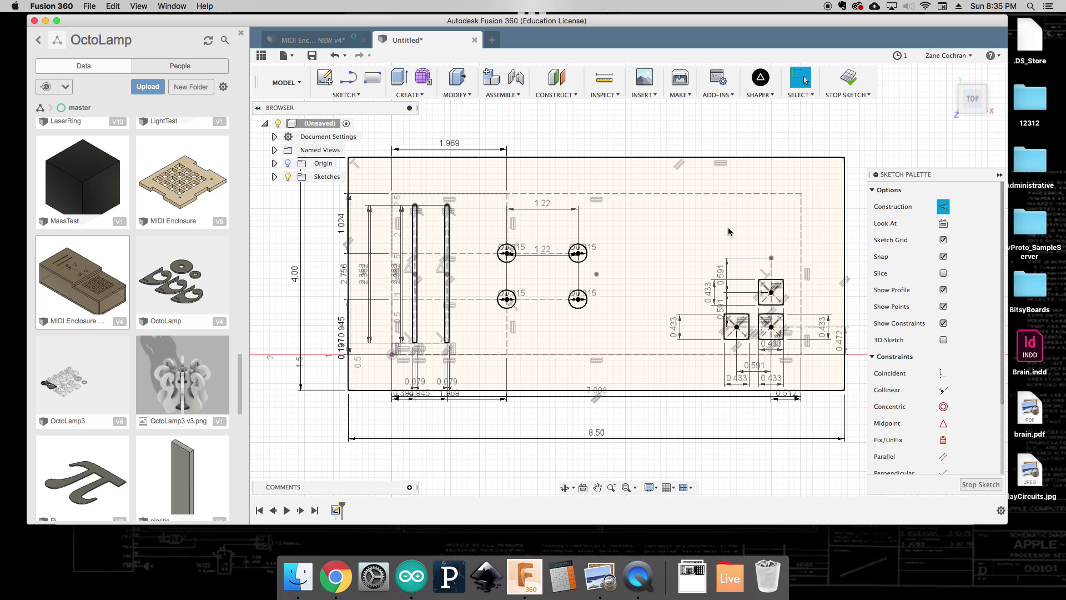
Sketch a 15 mm horizontal construction line leftward from the centre of the upper 11 mm square.
{"action": "key", "text": "l"}
{"action": "left_click", "coordinate": [771, 293]}
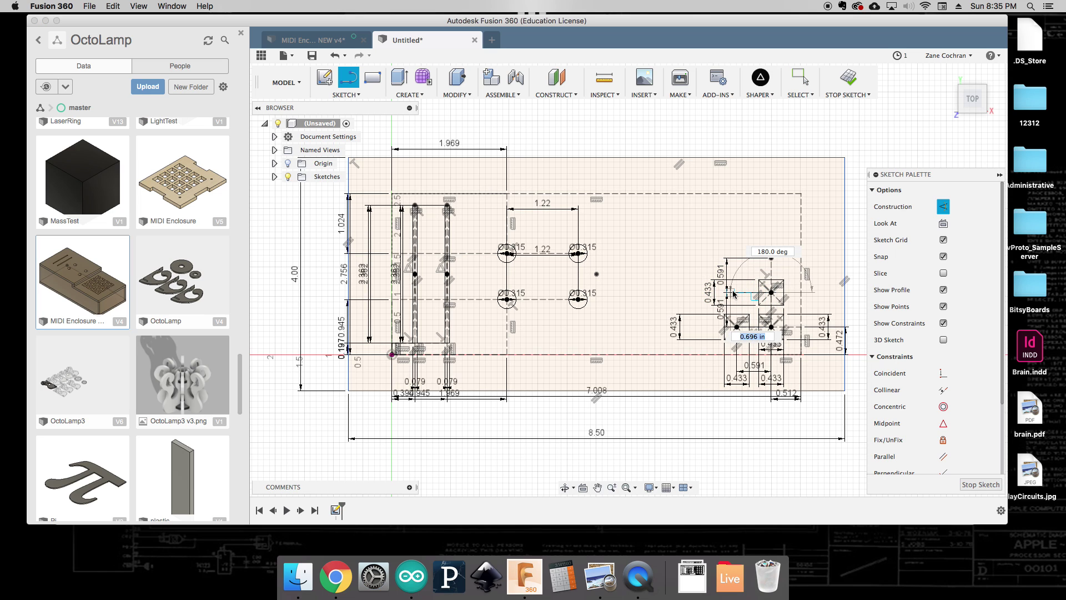
{"action": "type", "text": "15mm"}
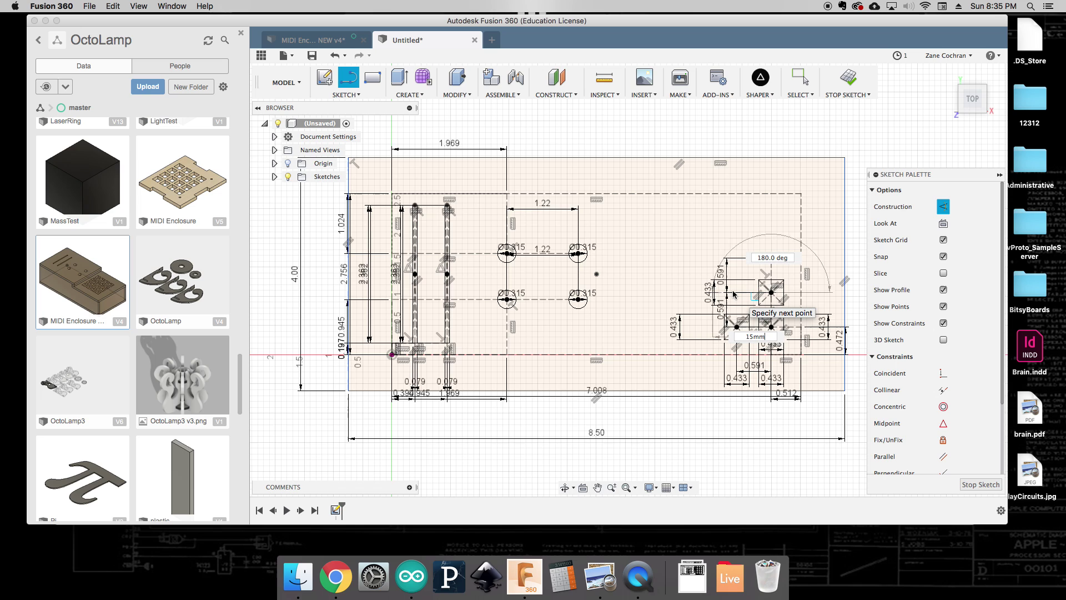
{"action": "key", "text": "Return"}
{"action": "key", "text": "Escape"}
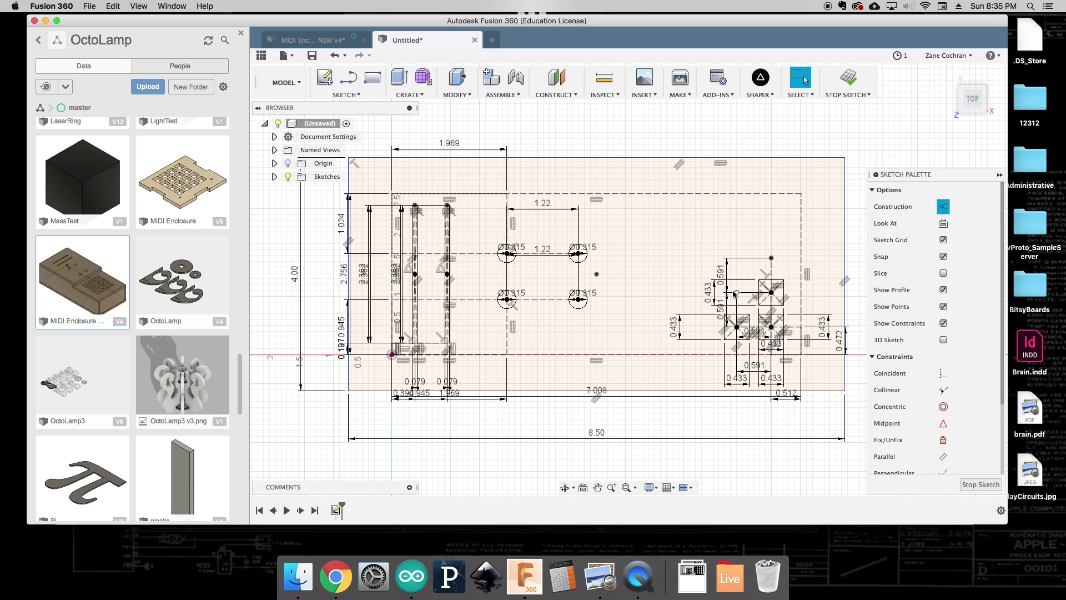
Sketch a 15 mm horizontal construction line leftward from the centre of the lower-left 11 mm square.
{"action": "key", "text": "l"}
{"action": "left_click", "coordinate": [736, 327]}
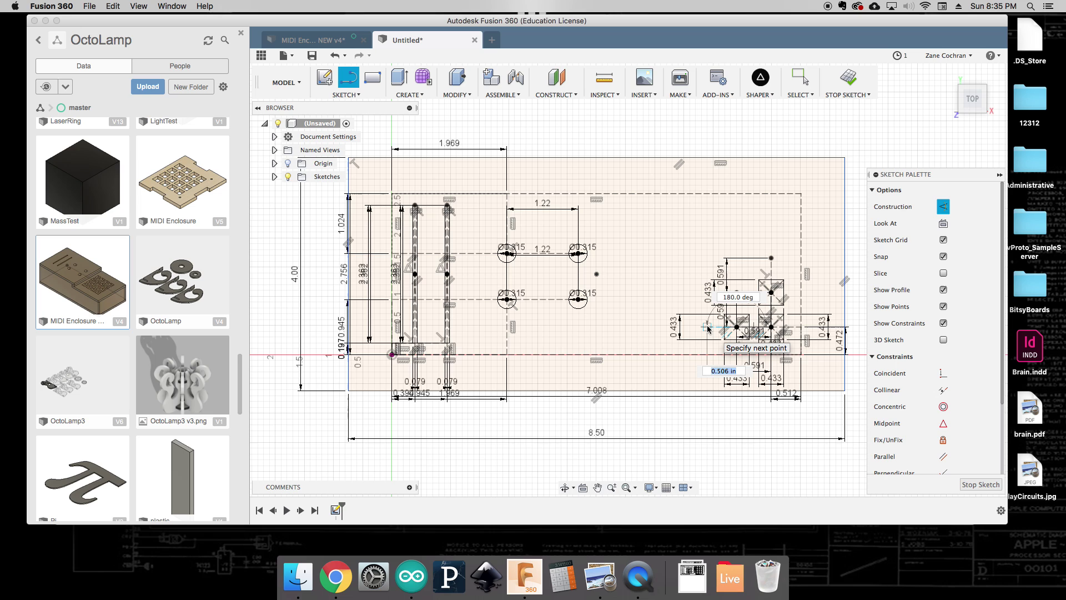
{"action": "type", "text": "15mm"}
{"action": "key", "text": "Return"}
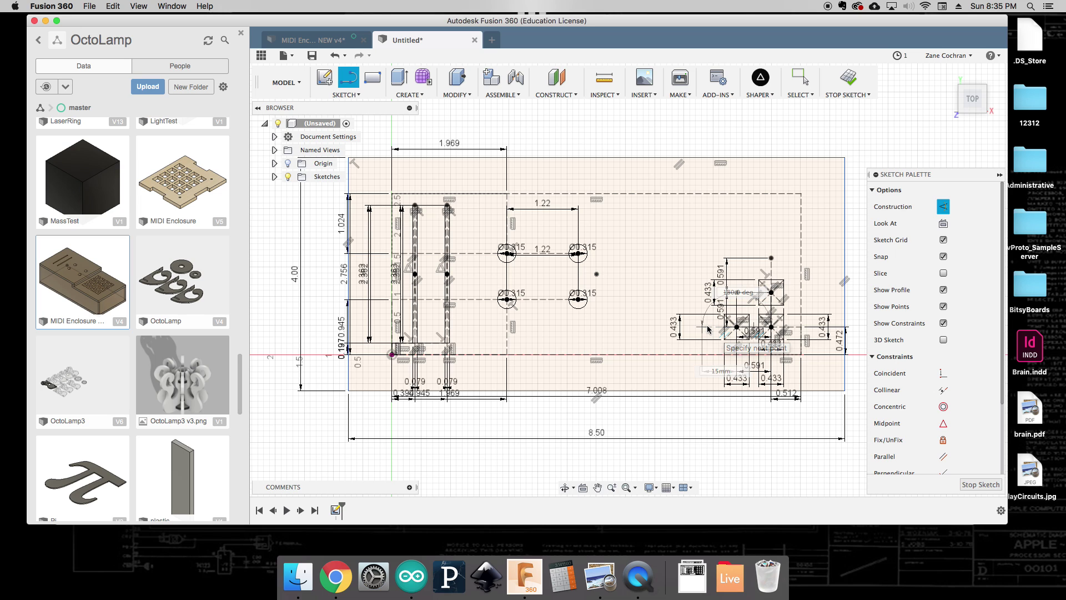
{"action": "key", "text": "Escape"}
Try to sketch an 11 × 11 mm center rectangle in construction lines on the upper end of the topmost vertical construction line.
{"action": "left_click", "coordinate": [360, 95]}
{"action": "mouse_move", "coordinate": [377, 131]}
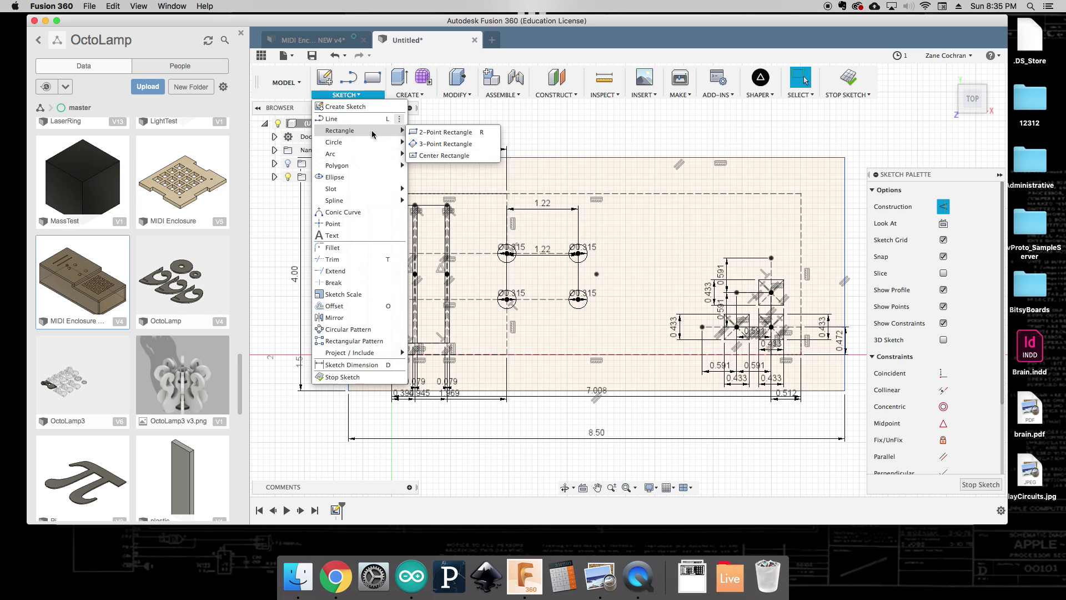
{"action": "left_click", "coordinate": [446, 156]}
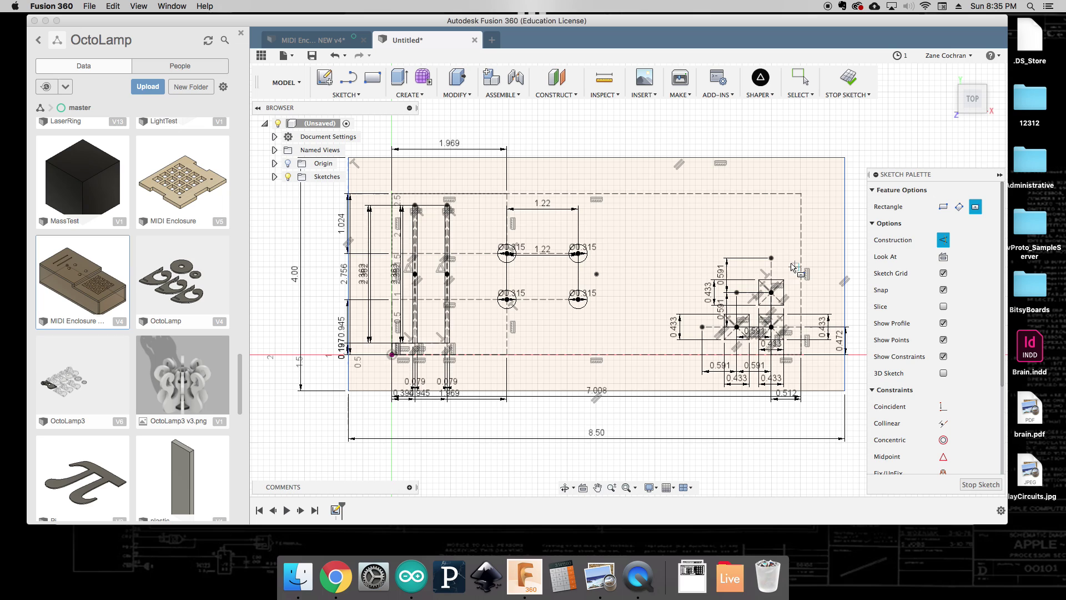
{"action": "left_click", "coordinate": [771, 258]}
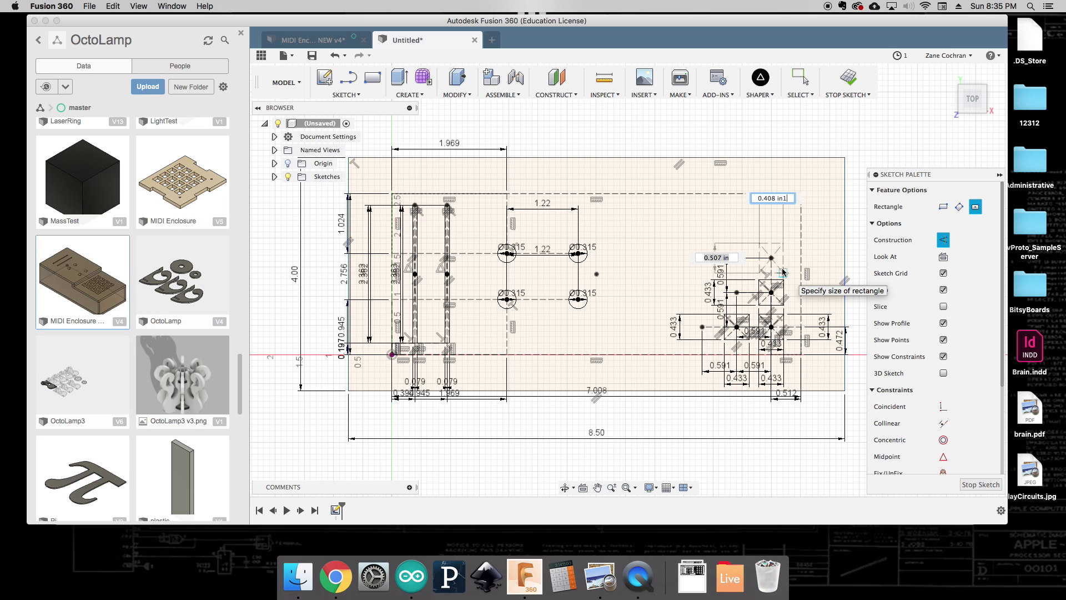
{"action": "key", "text": "Tab"}
{"action": "type", "text": "11"}
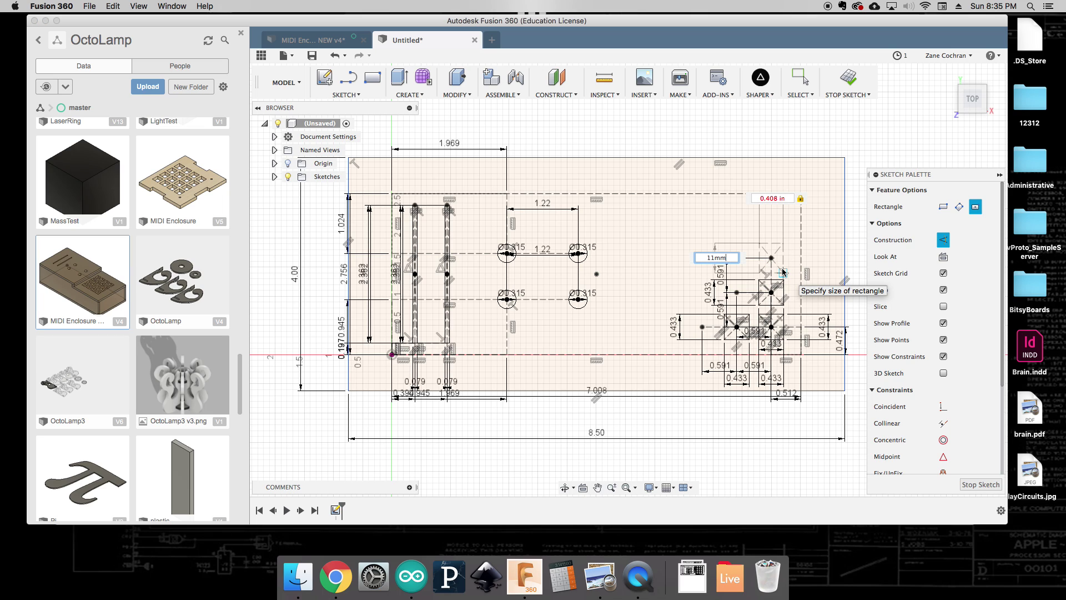
{"action": "key", "text": "Return"}
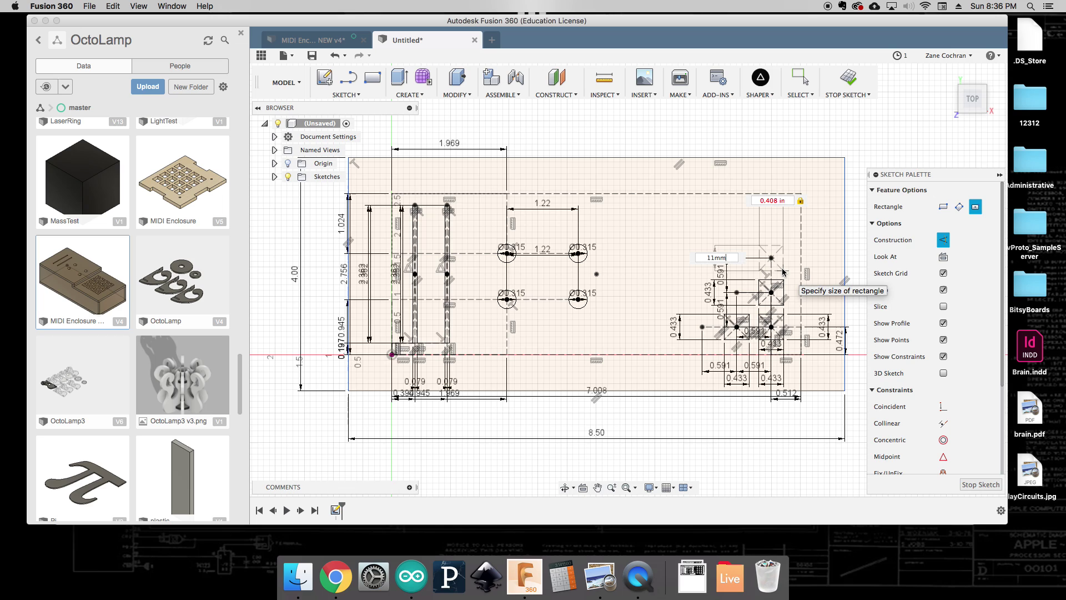
{"action": "key", "text": "Tab"}
{"action": "type", "text": "11"}
{"action": "key", "text": "Return"}
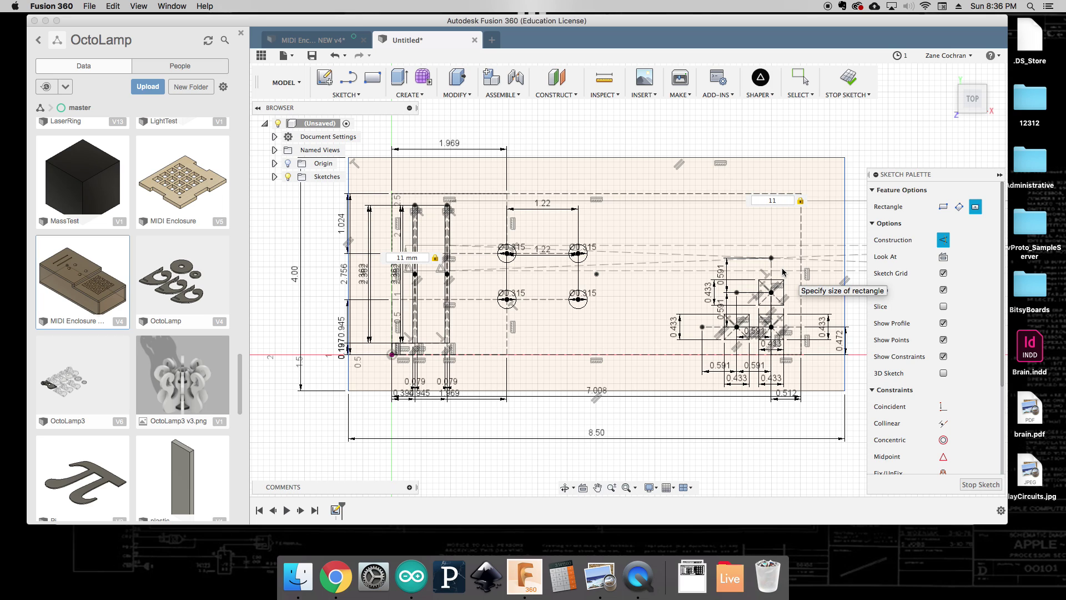
{"action": "type", "text": "mm"}
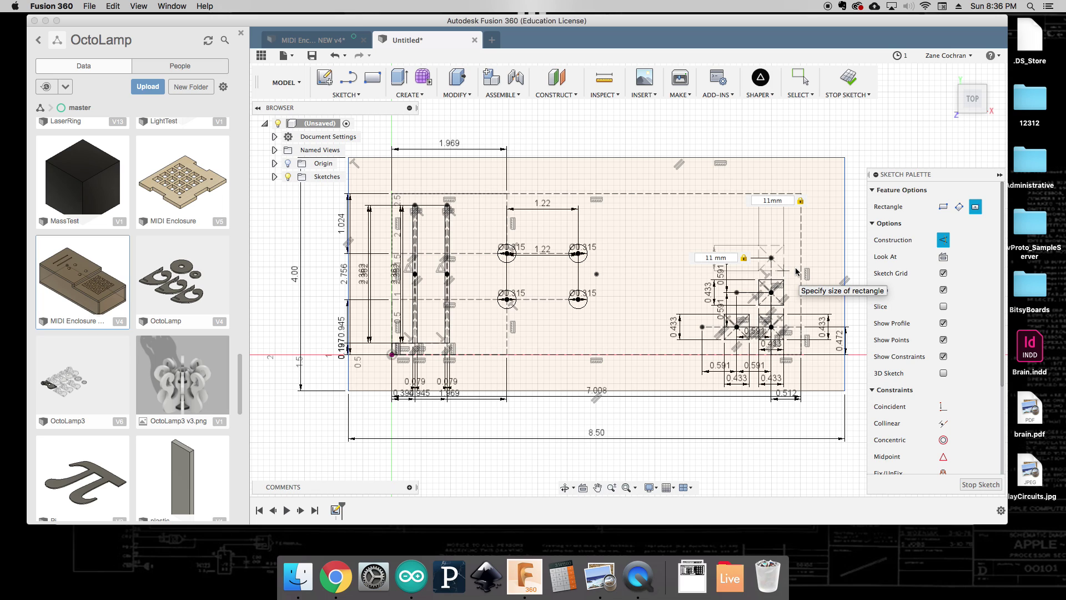
{"action": "key", "text": "Return"}
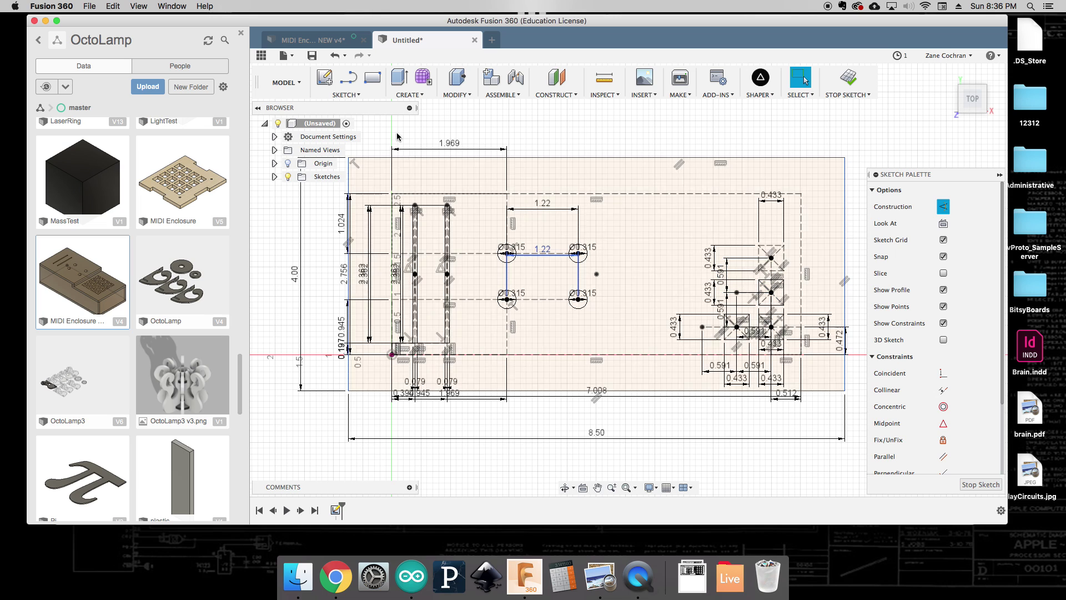
Undo the 11 mm construction square on the topmost vertical construction line's endpoint.
{"action": "left_click", "coordinate": [345, 95]}
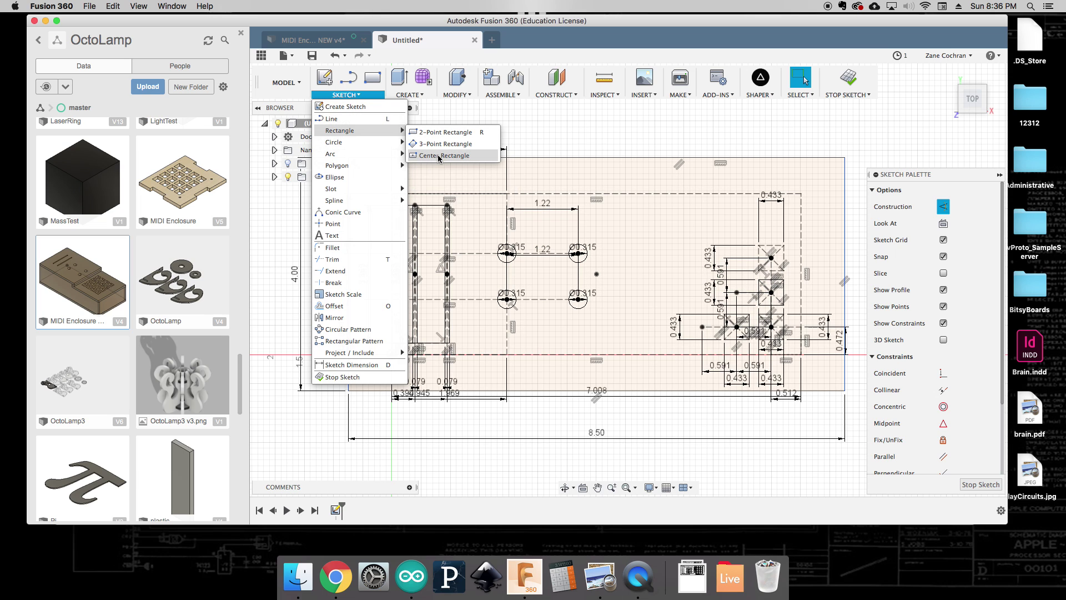
{"action": "left_click", "coordinate": [444, 156]}
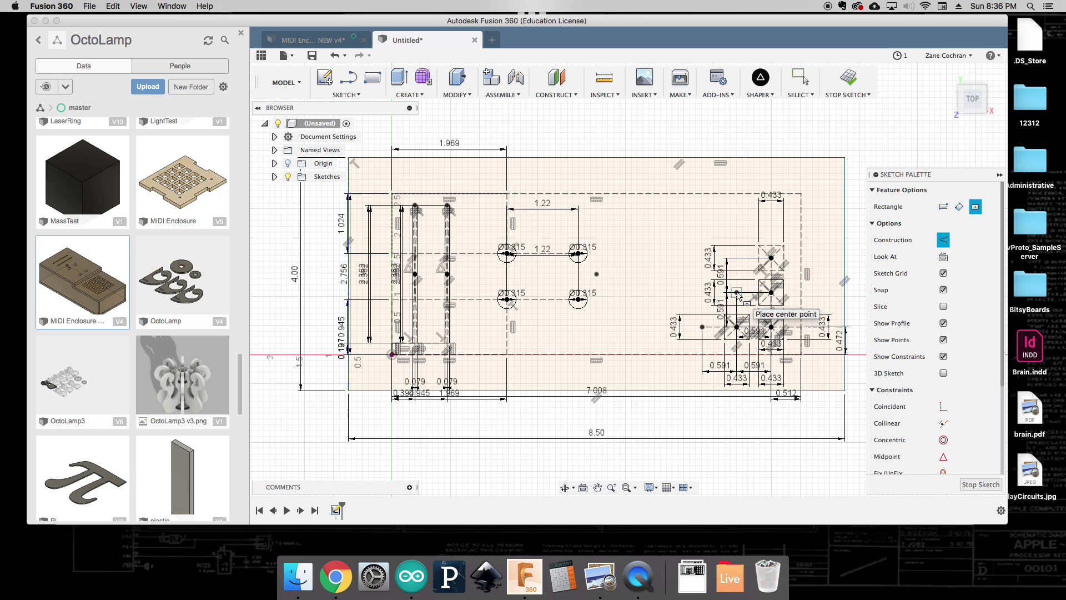
{"action": "scroll", "coordinate": [802, 267], "scroll_direction": "up", "scroll_amount": 3}
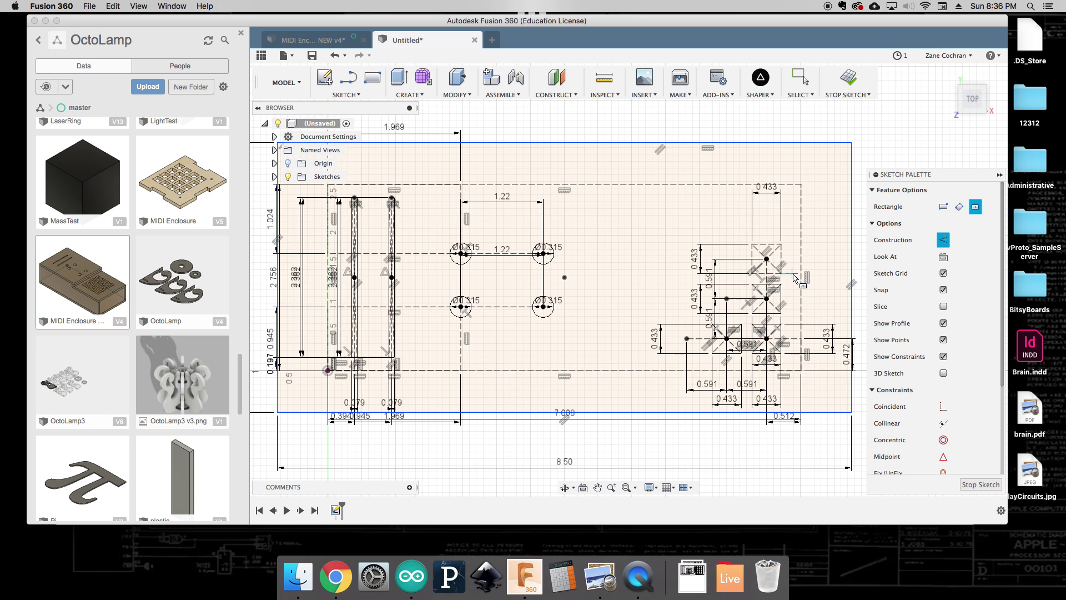
{"action": "key", "text": "Escape"}
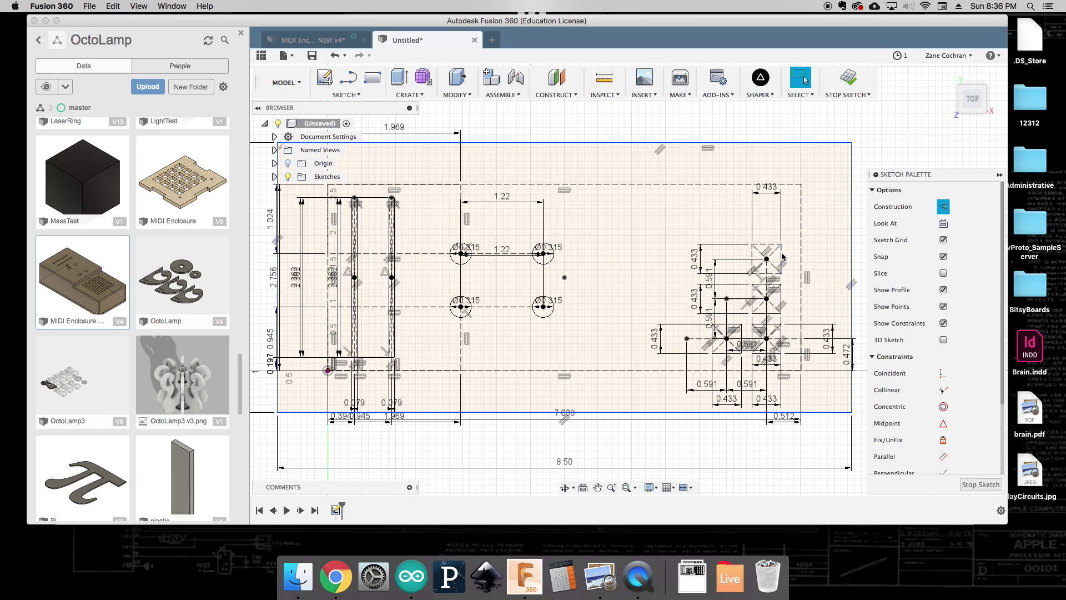
{"action": "key", "text": "super+z"}
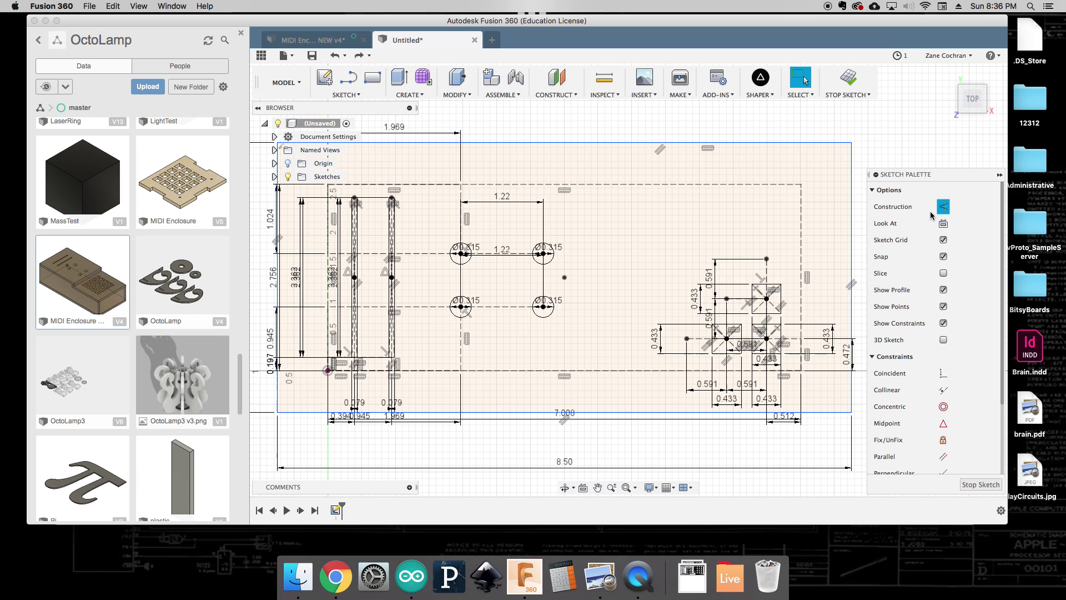
Switch off construction mode for new sketch geometry.
{"action": "left_click", "coordinate": [946, 207]}
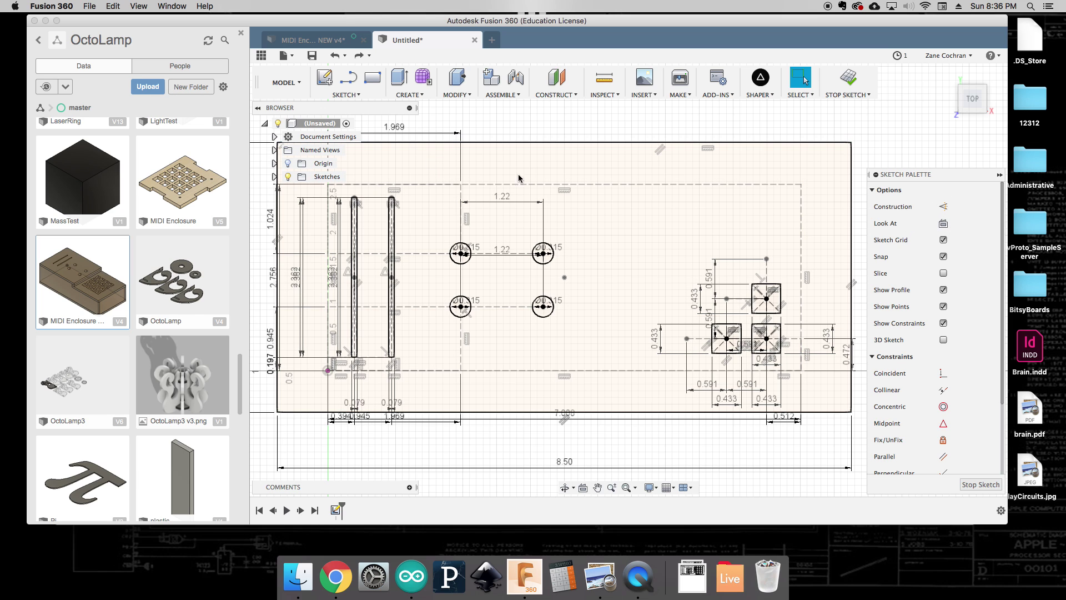
{"action": "left_click", "coordinate": [646, 270]}
{"action": "right_click_drag", "start_coordinate": [646, 269], "coordinate": [671, 121]}
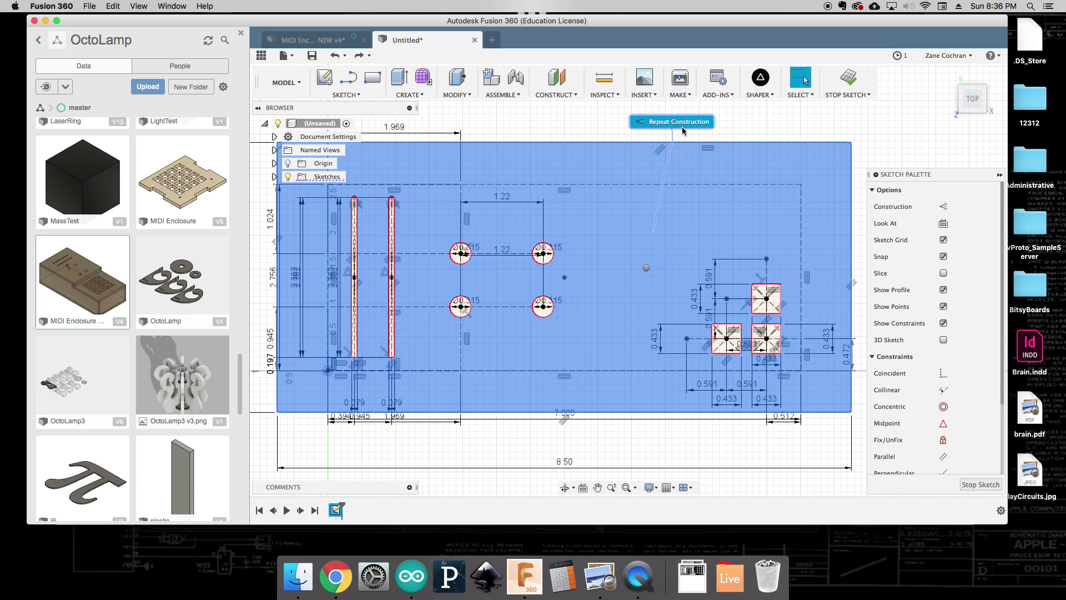
{"action": "left_click", "coordinate": [644, 265]}
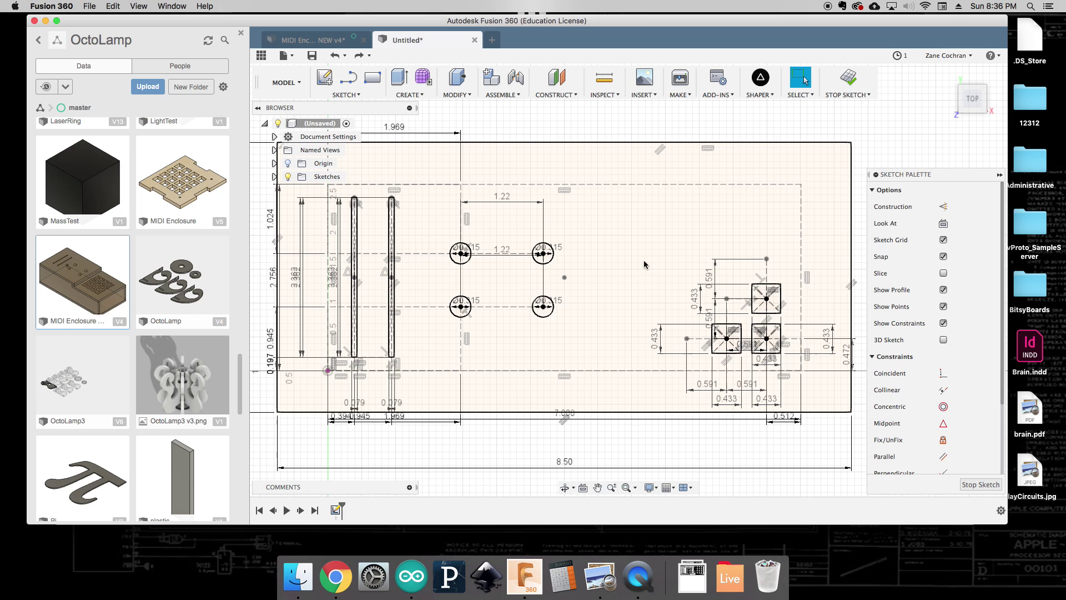
{"action": "right_click", "coordinate": [650, 130]}
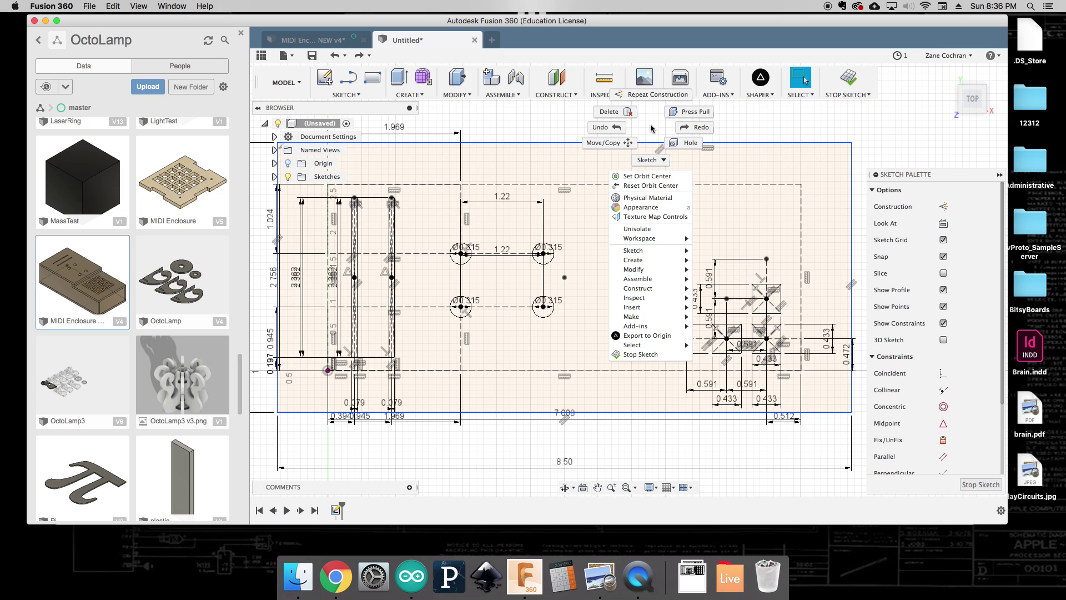
{"action": "left_click", "coordinate": [644, 140]}
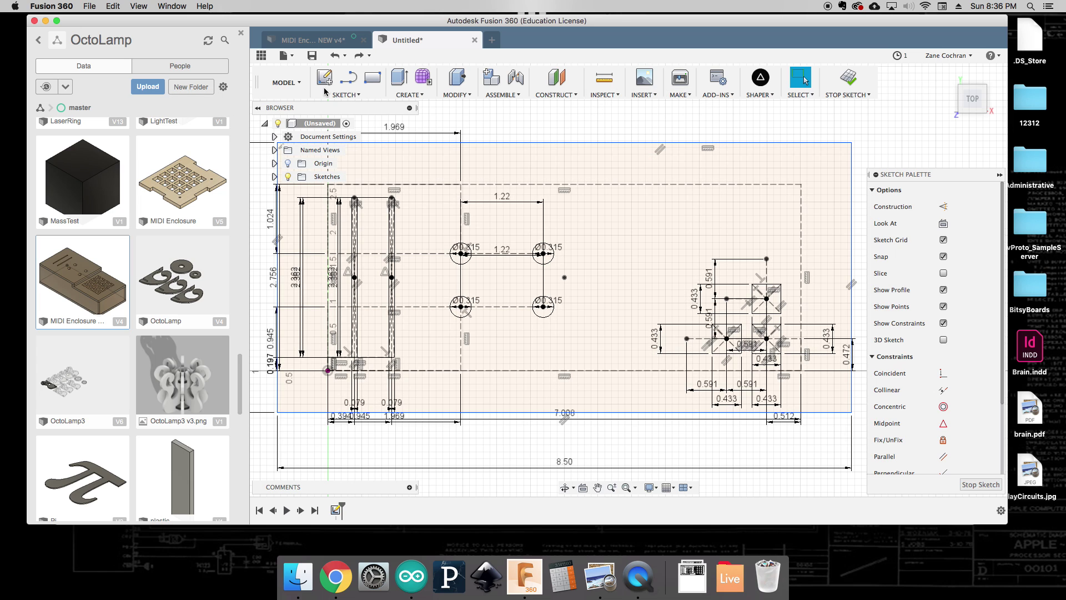
Sketch an 11 × 11 mm center rectangle in normal lines on the upper end of the topmost vertical construction line.
{"action": "left_click", "coordinate": [345, 94]}
{"action": "mouse_move", "coordinate": [361, 130]}
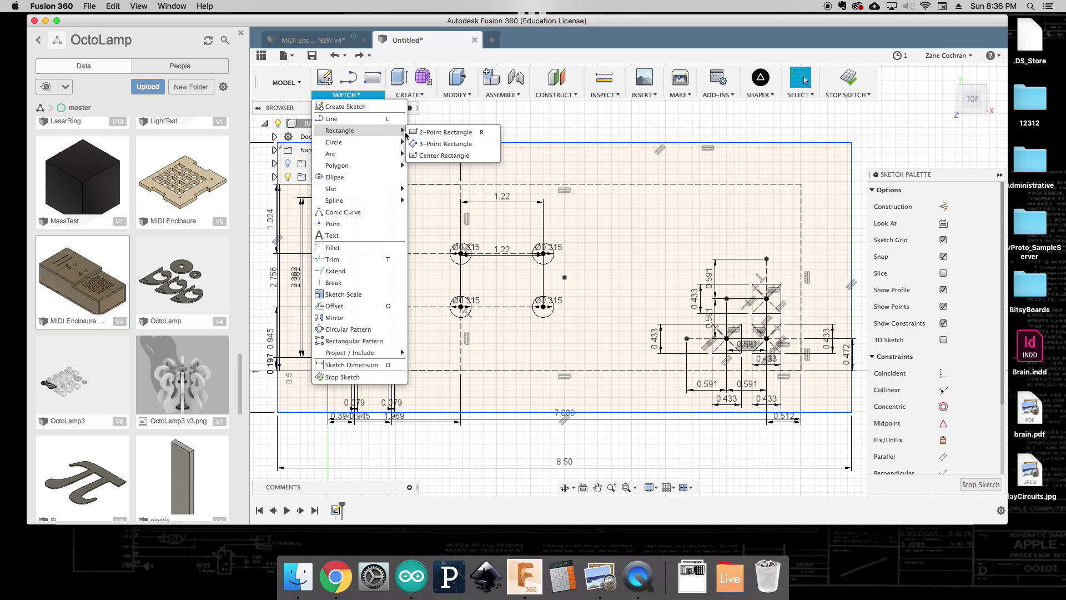
{"action": "left_click", "coordinate": [447, 155]}
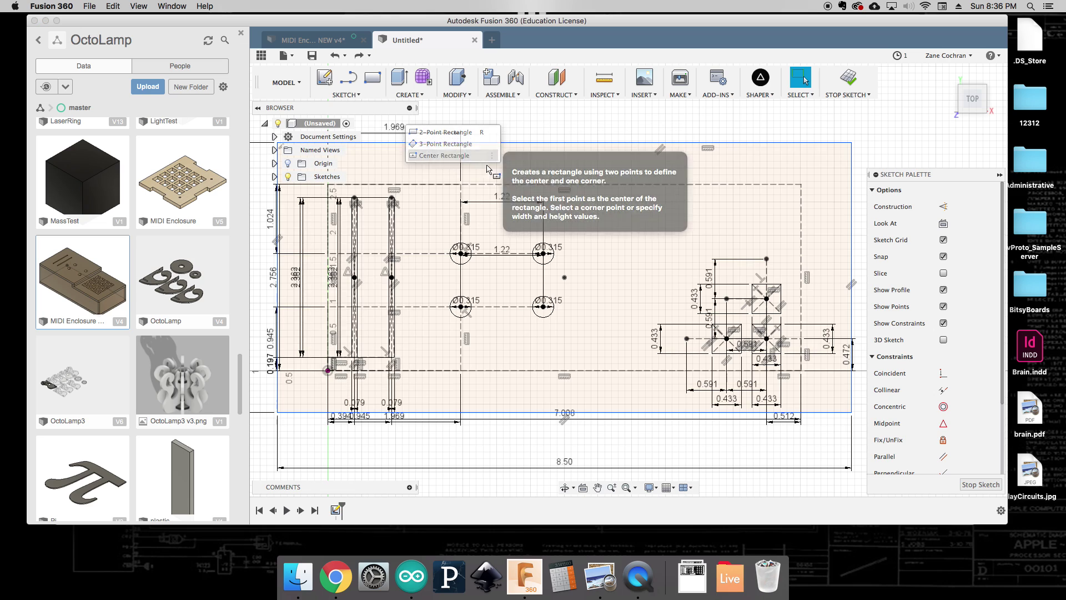
{"action": "left_click", "coordinate": [767, 259]}
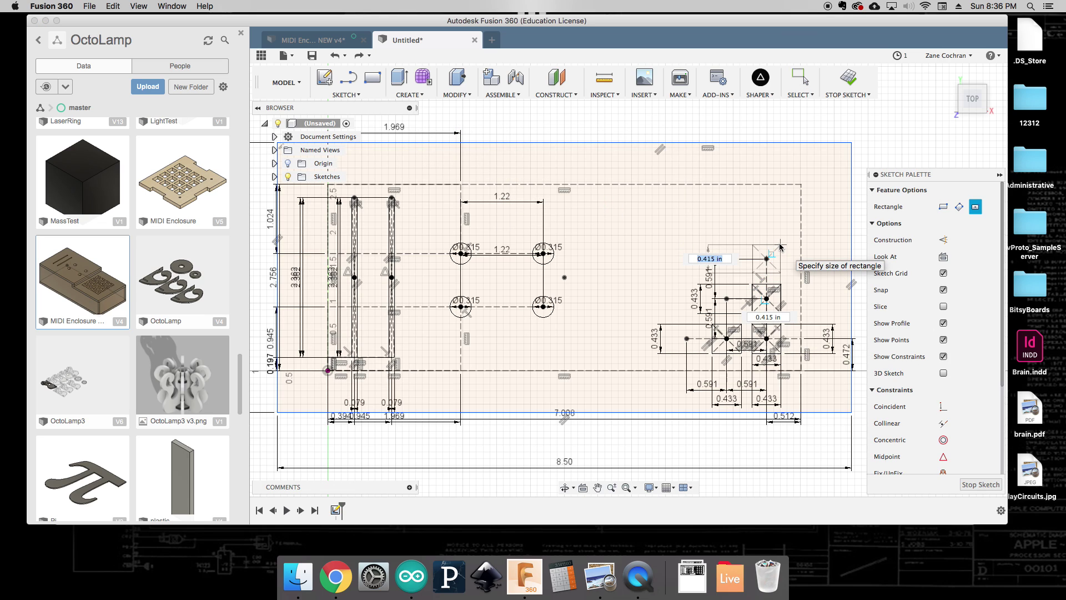
{"action": "type", "text": "11mm"}
{"action": "key", "text": "Tab"}
{"action": "type", "text": "11mm"}
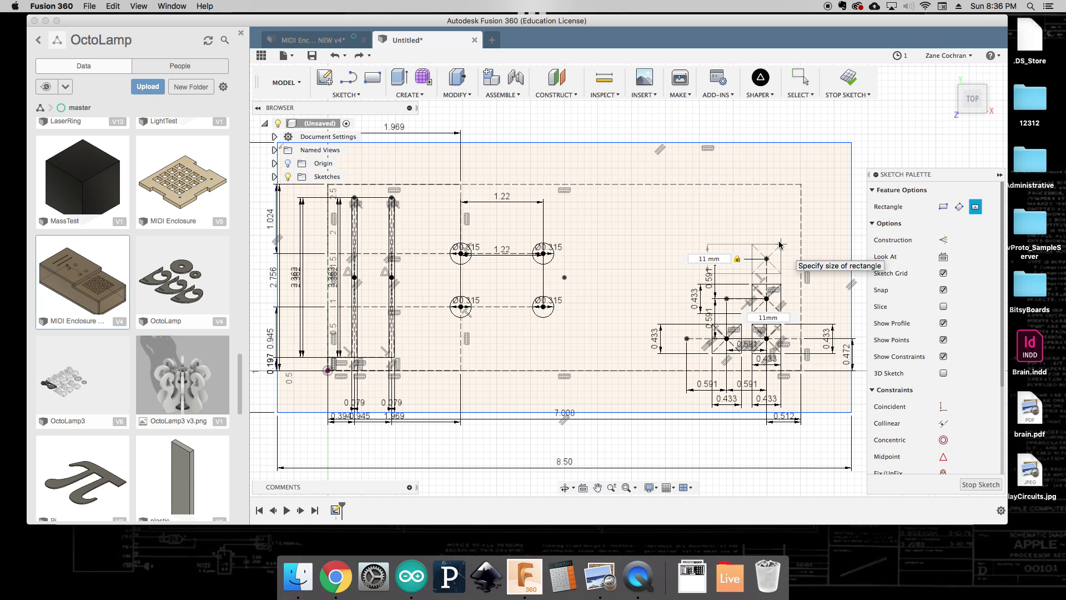
{"action": "key", "text": "Return"}
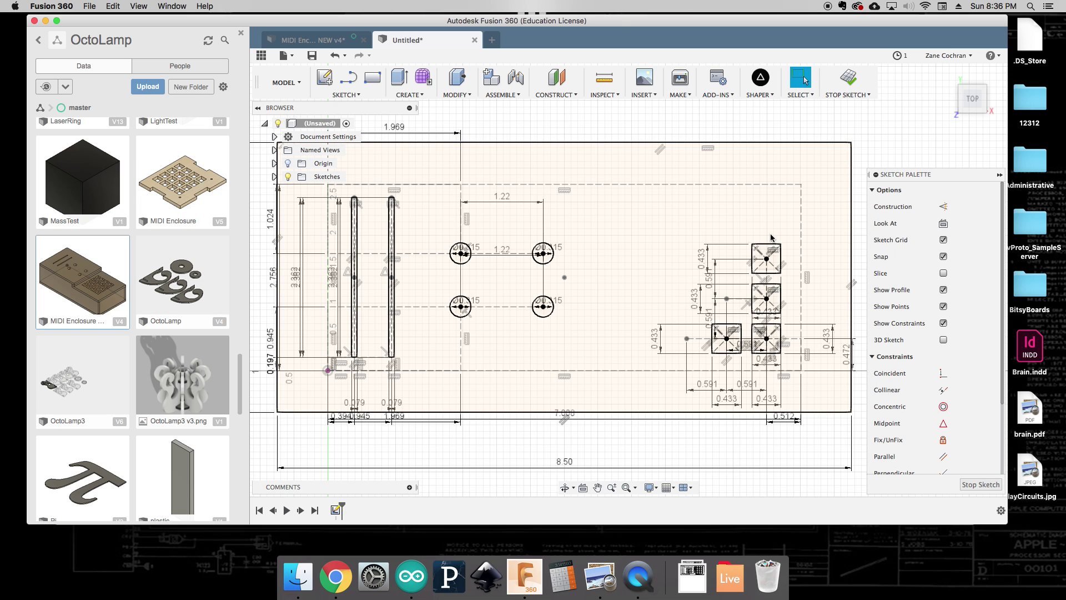
Sketch a 15 mm vertical construction line upward from the centre of the topmost 11 mm square.
{"action": "key", "text": "l"}
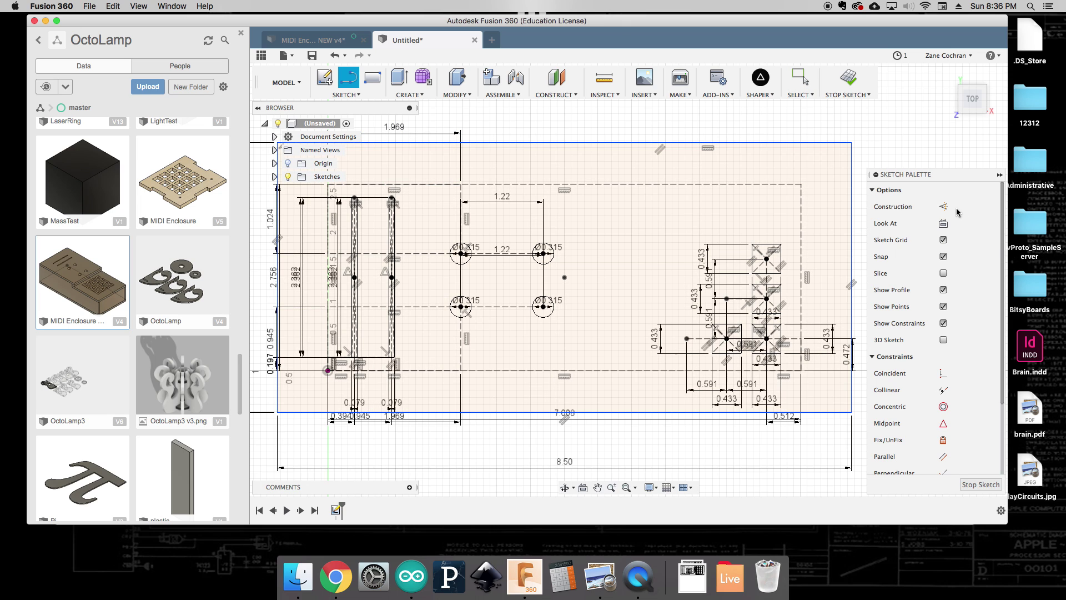
{"action": "key", "text": "x"}
{"action": "left_click", "coordinate": [766, 258]}
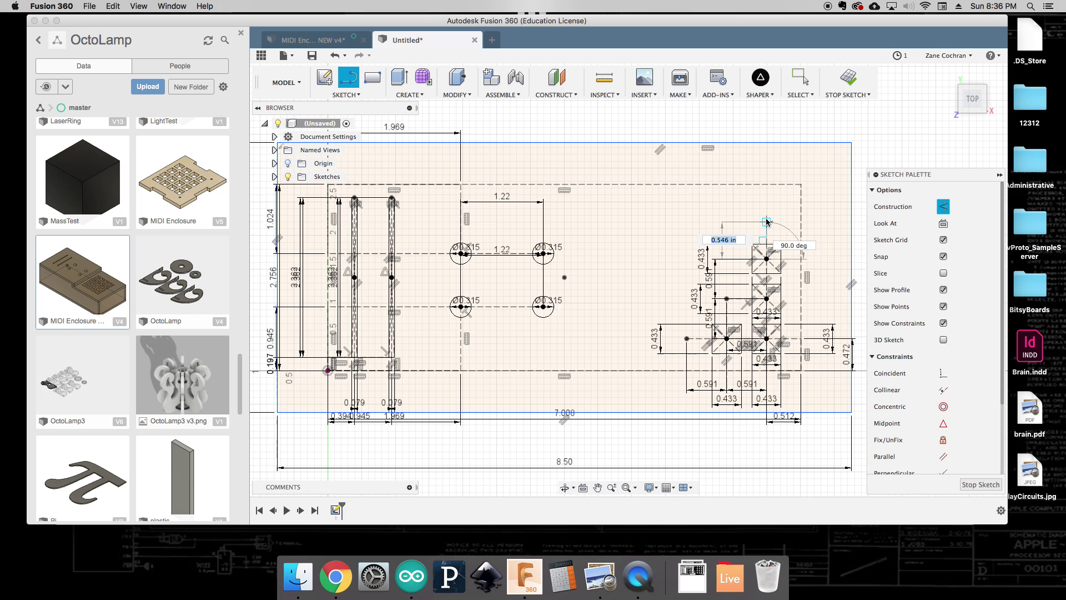
{"action": "type", "text": "15mm"}
{"action": "key", "text": "Tab"}
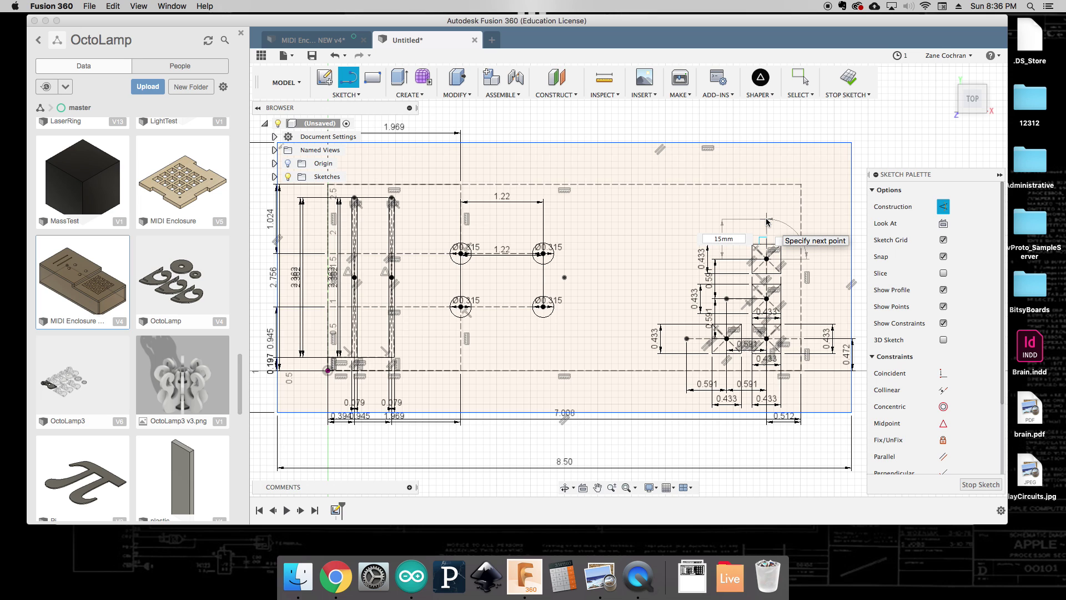
{"action": "left_click", "coordinate": [767, 221]}
{"action": "key", "text": "Escape"}
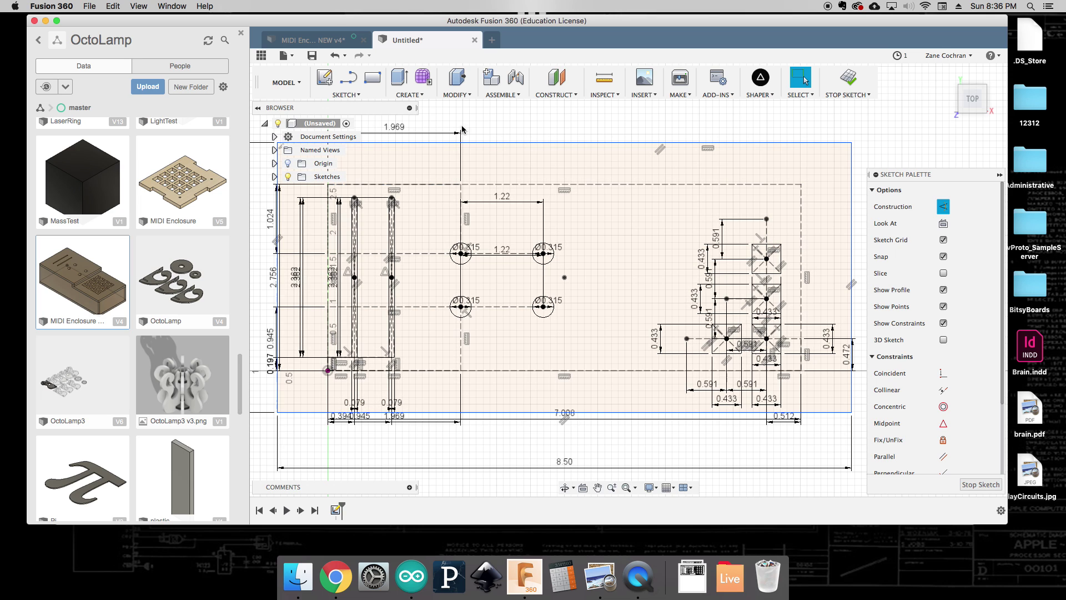
Sketch an 11 × 11 mm center rectangle in normal lines as the fourth square up in the right-hand column, centred on the construction line's upper end.
{"action": "left_click", "coordinate": [344, 94]}
{"action": "mouse_move", "coordinate": [339, 131]}
{"action": "left_click", "coordinate": [444, 156]}
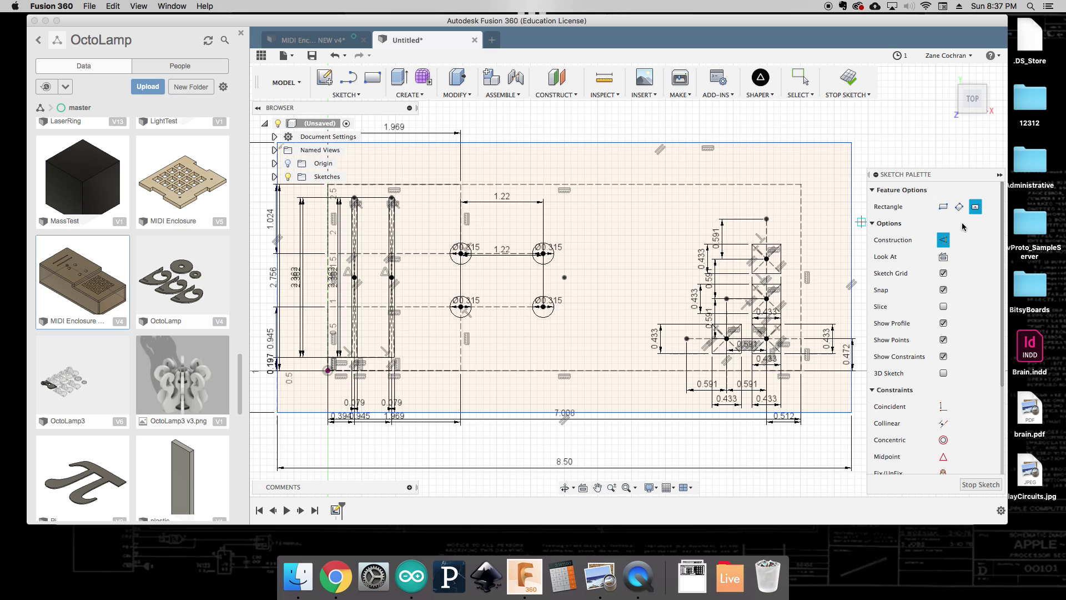
{"action": "left_click", "coordinate": [766, 219]}
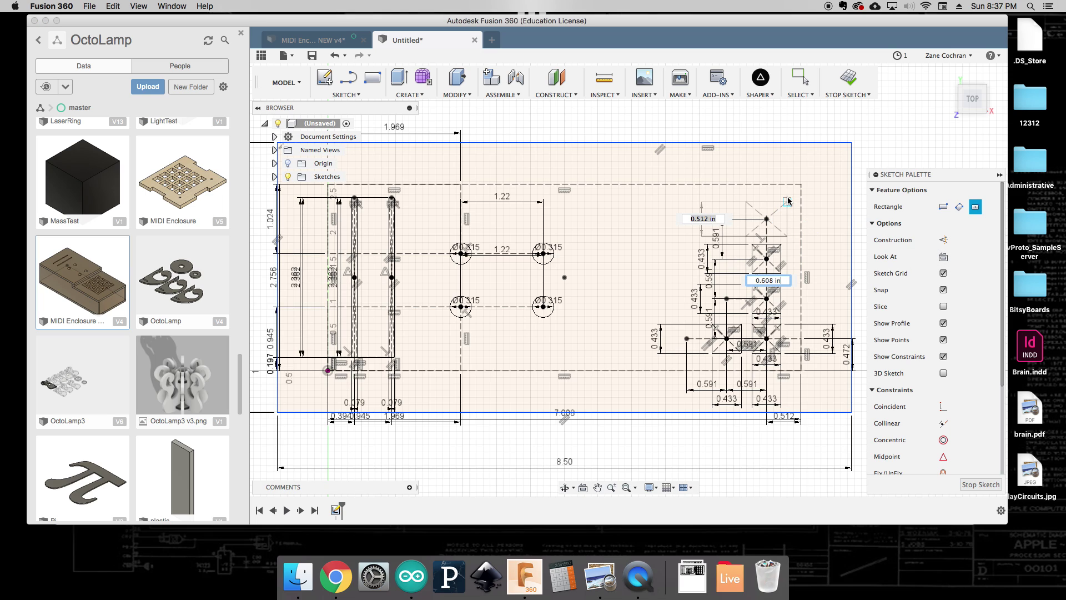
{"action": "type", "text": "1mm"}
{"action": "key", "text": "BackSpace"}
{"action": "key", "text": "BackSpace"}
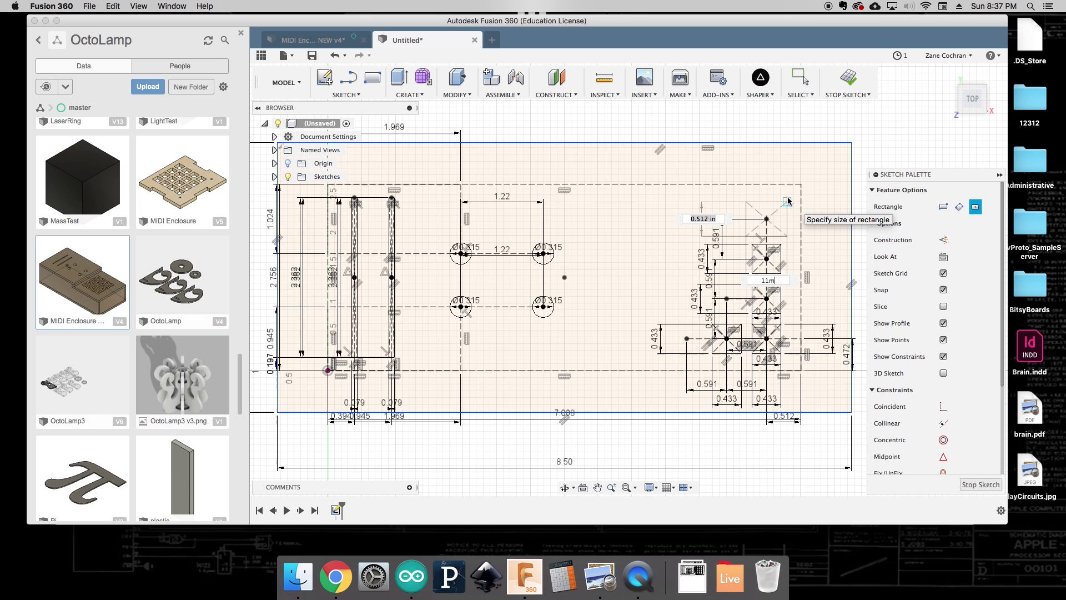
{"action": "type", "text": "m"}
{"action": "key", "text": "Tab"}
{"action": "type", "text": "11mm"}
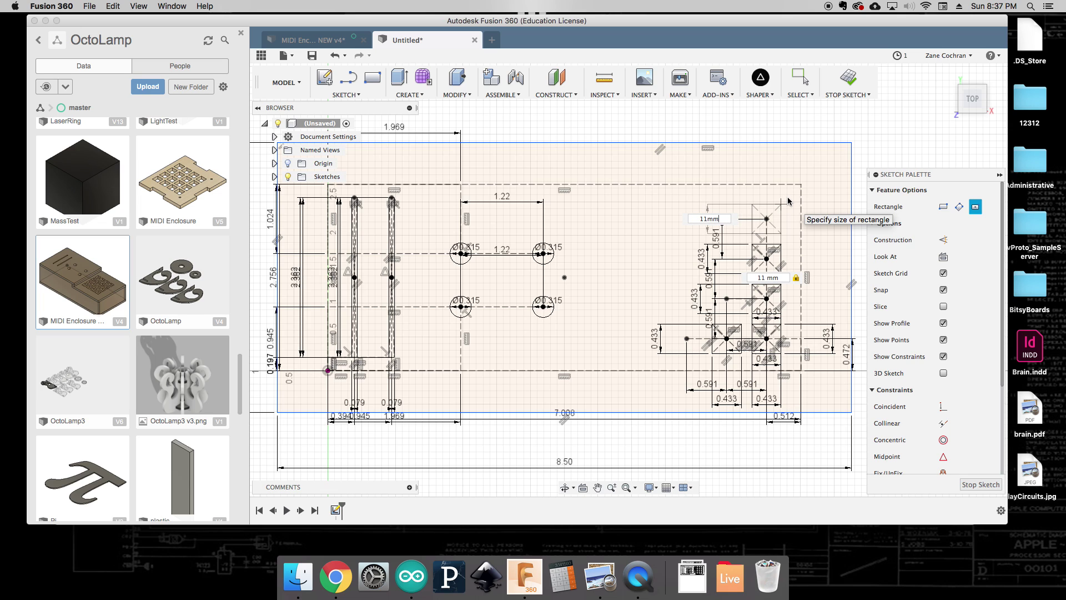
{"action": "key", "text": "Return"}
{"action": "key", "text": "Escape"}
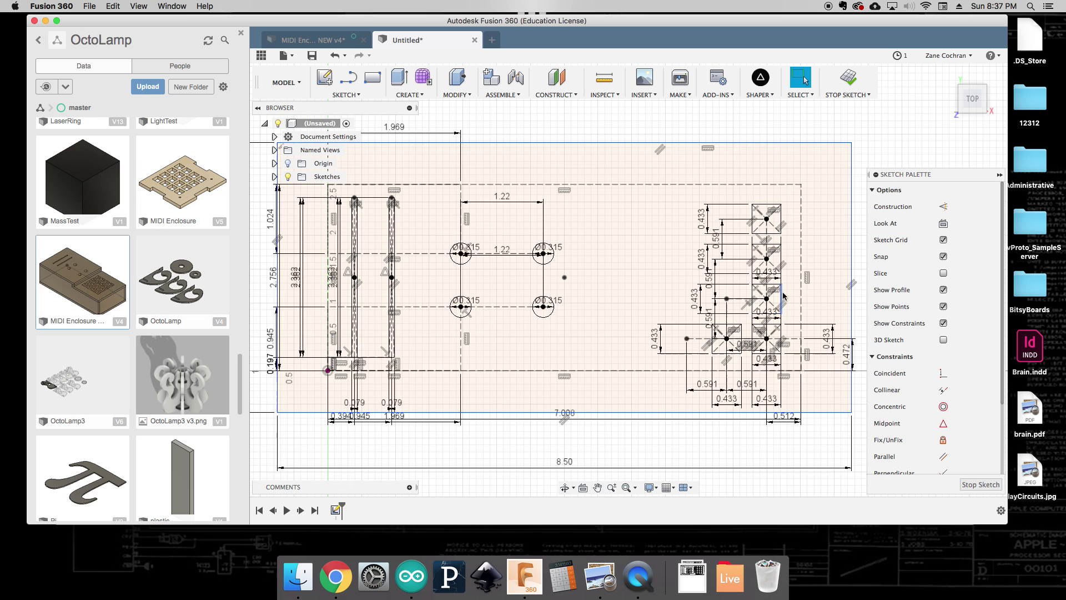
Sketch a 15 mm horizontal construction line leftward from the centre of the third square up in the right-hand column.
{"action": "key", "text": "l"}
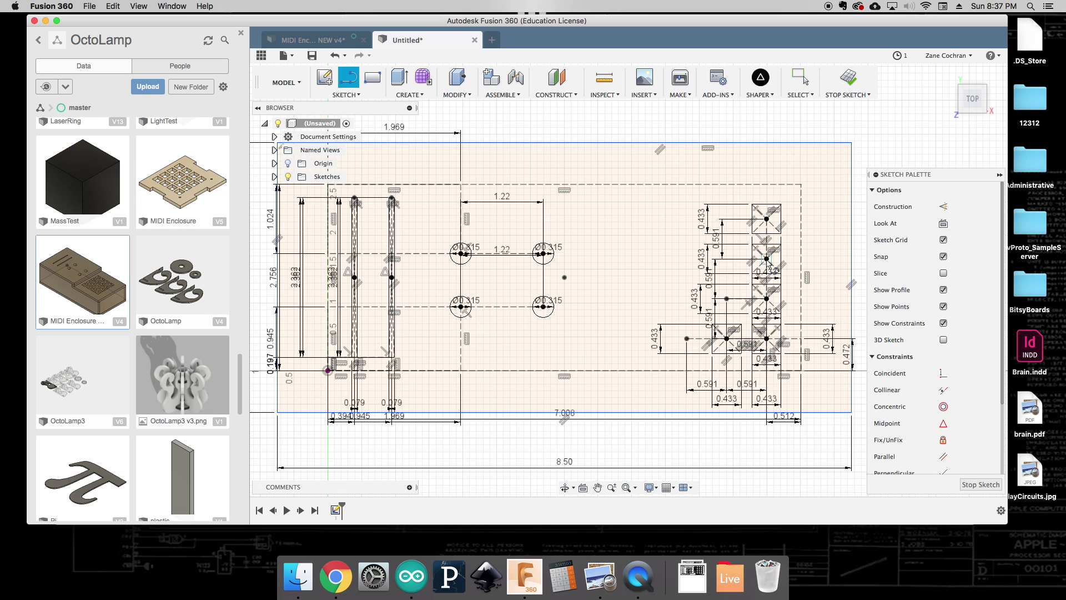
{"action": "left_click", "coordinate": [943, 207]}
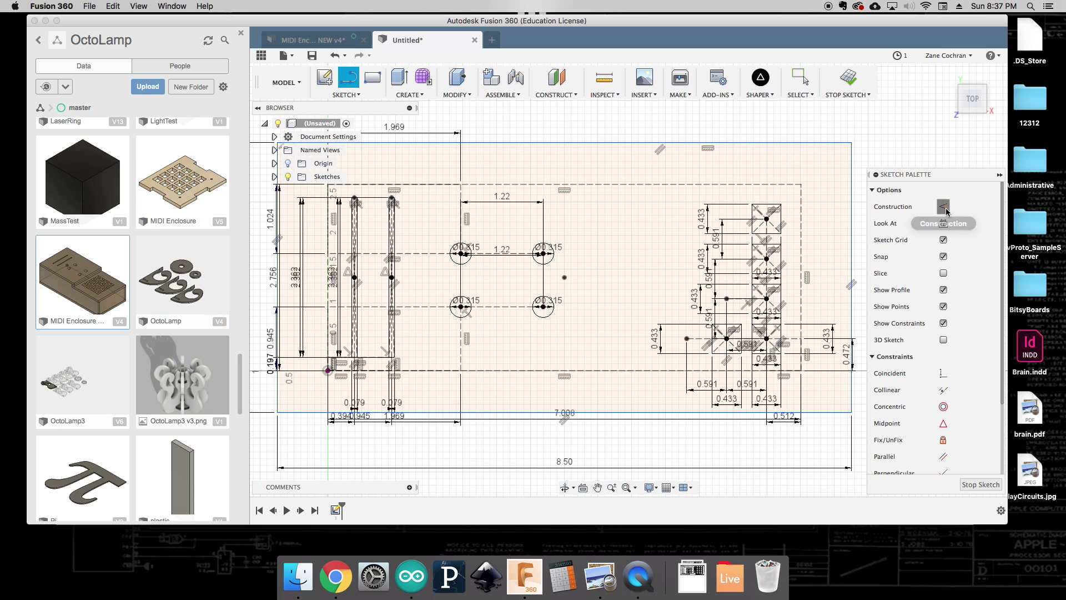
{"action": "left_click", "coordinate": [766, 258]}
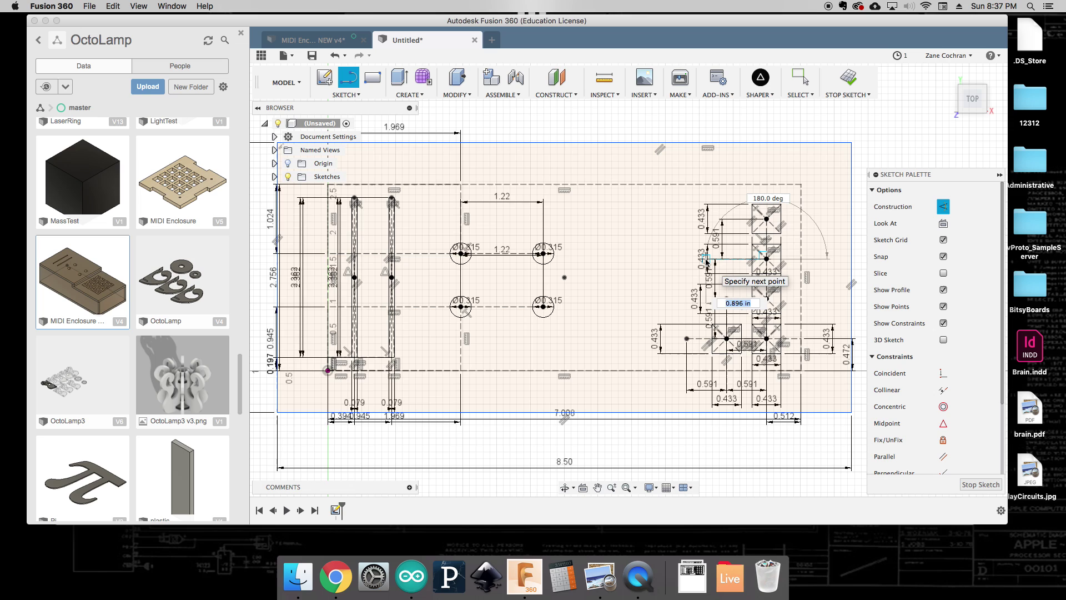
{"action": "type", "text": "15mm"}
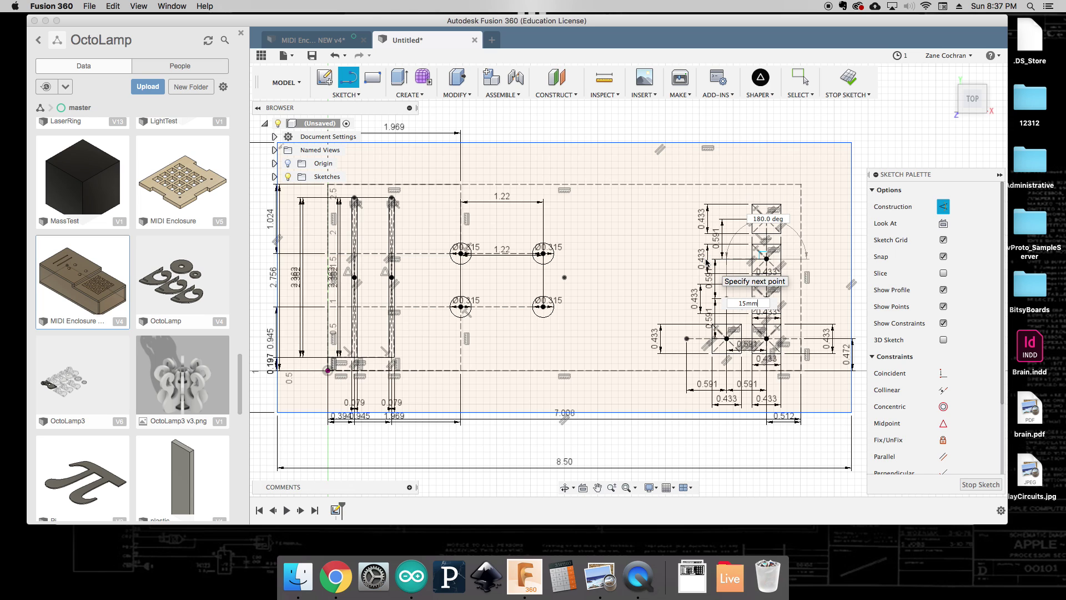
{"action": "key", "text": "Return"}
{"action": "key", "text": "Escape"}
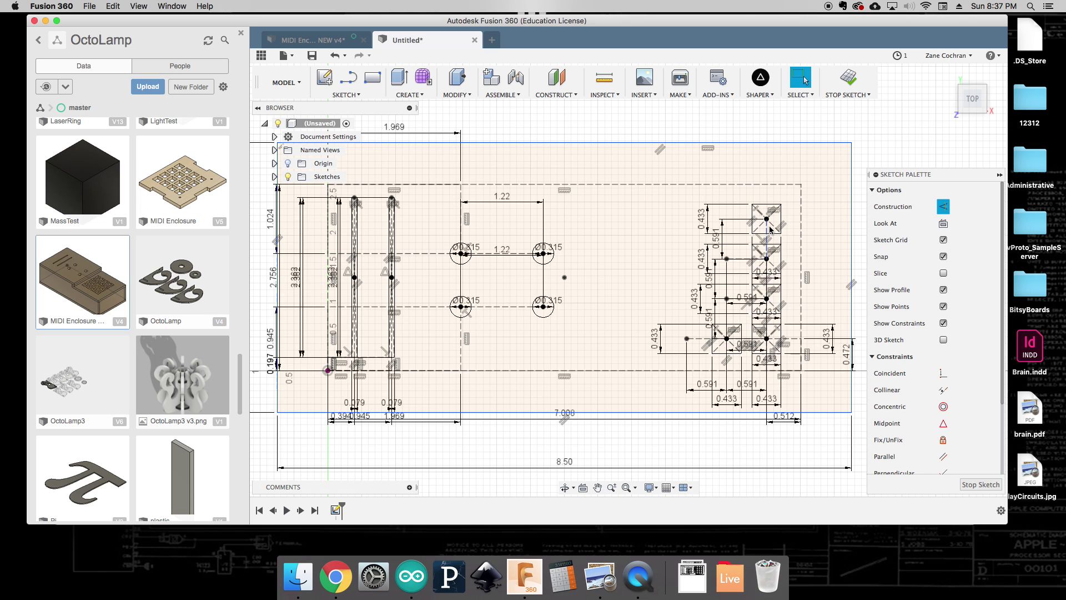
Sketch a 15 mm horizontal construction line leftward from the centre of the top square in the right-hand column.
{"action": "key", "text": "l"}
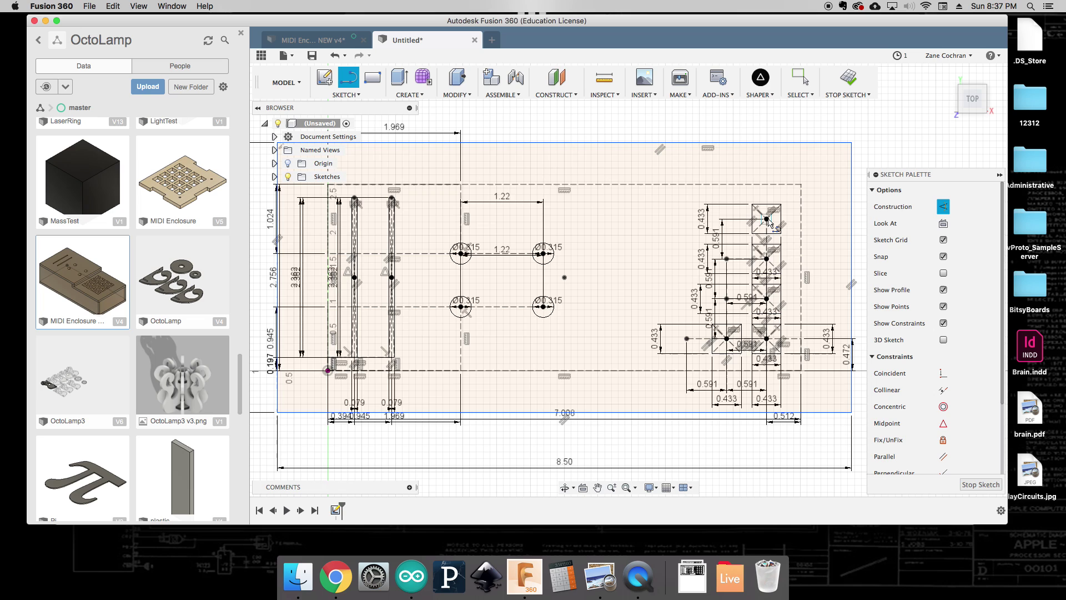
{"action": "left_click", "coordinate": [766, 219]}
{"action": "type", "text": "15mm"}
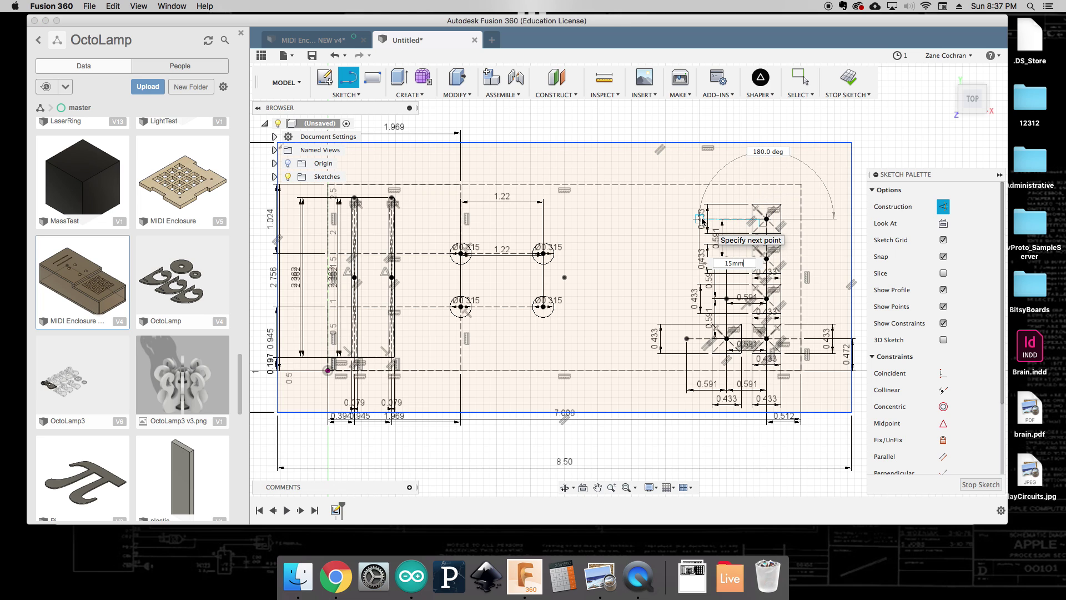
{"action": "key", "text": "Tab"}
{"action": "key", "text": "Return"}
{"action": "key", "text": "Escape"}
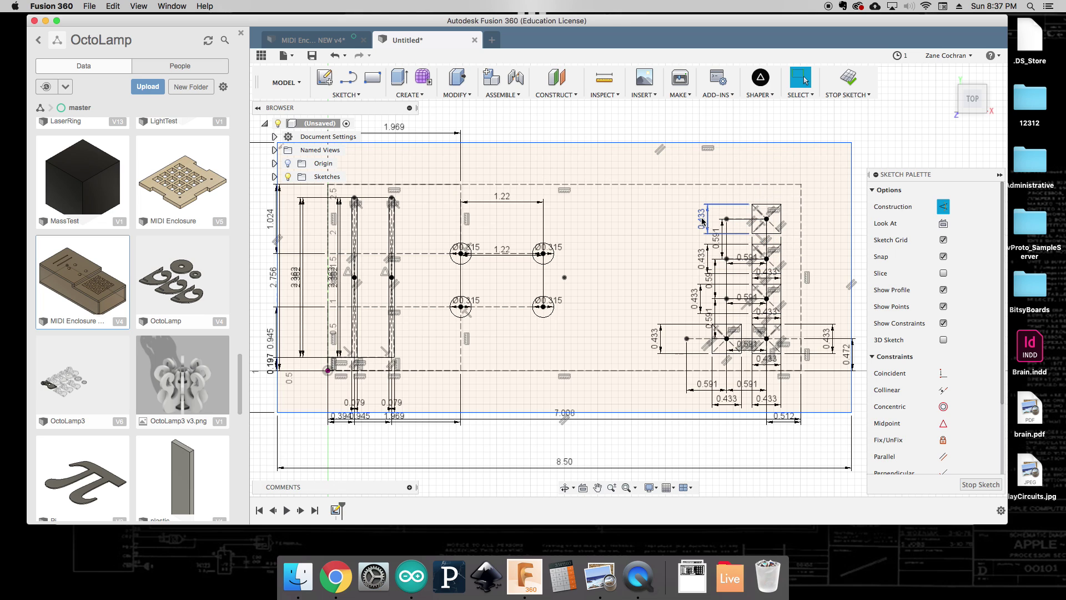
Sketch an 11 × 11 mm center rectangle in construction lines on the left end of the topmost horizontal construction line.
{"action": "left_click", "coordinate": [345, 94]}
{"action": "mouse_move", "coordinate": [377, 130]}
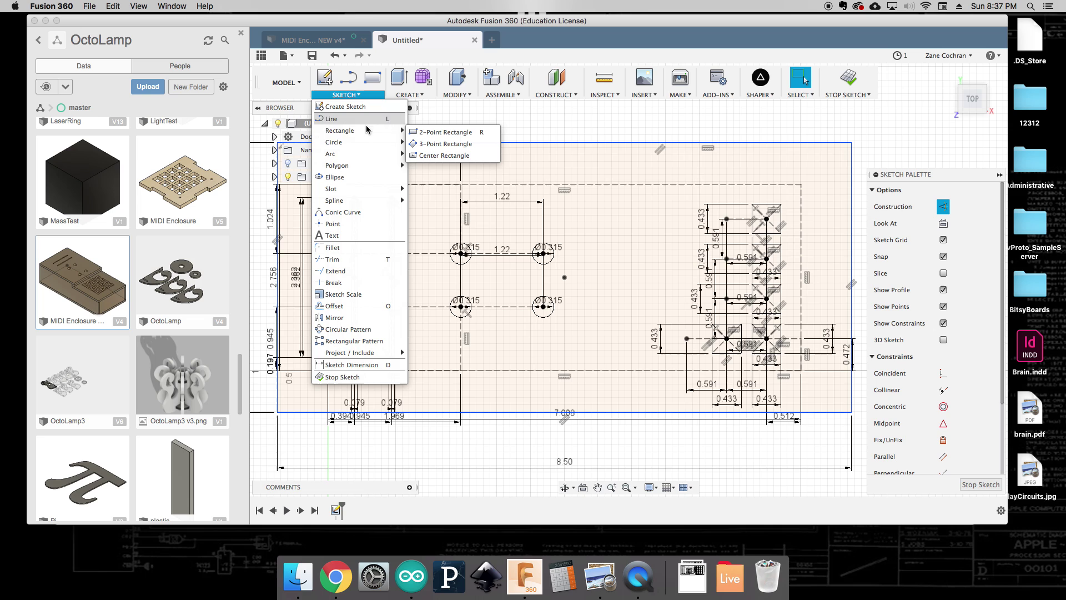
{"action": "left_click", "coordinate": [442, 155]}
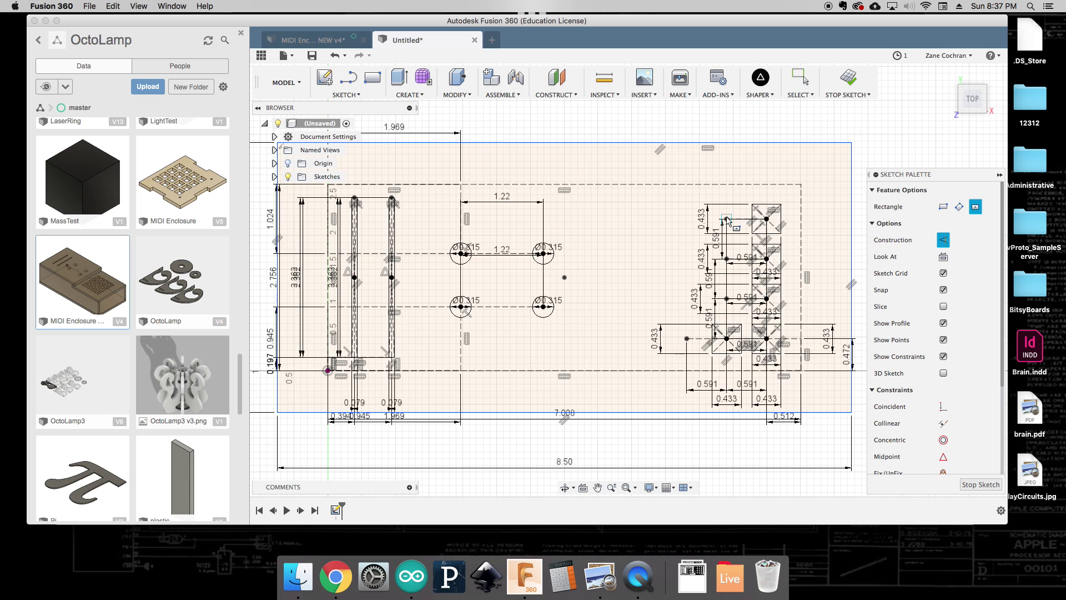
{"action": "left_click", "coordinate": [726, 219]}
{"action": "type", "text": "1"}
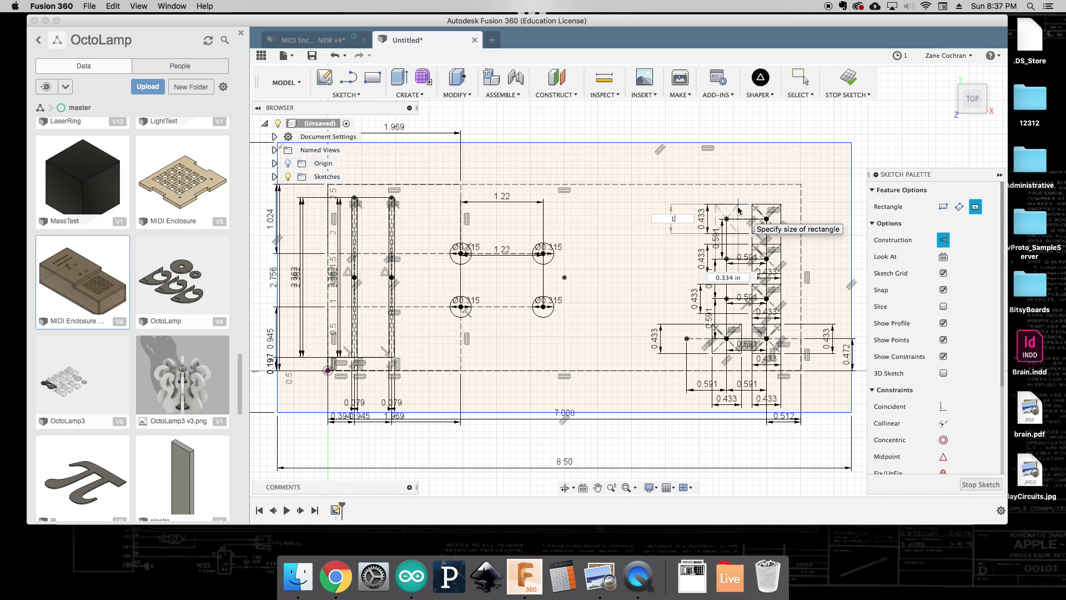
{"action": "type", "text": "1 mm"}
{"action": "key", "text": "Tab"}
{"action": "type", "text": "11"}
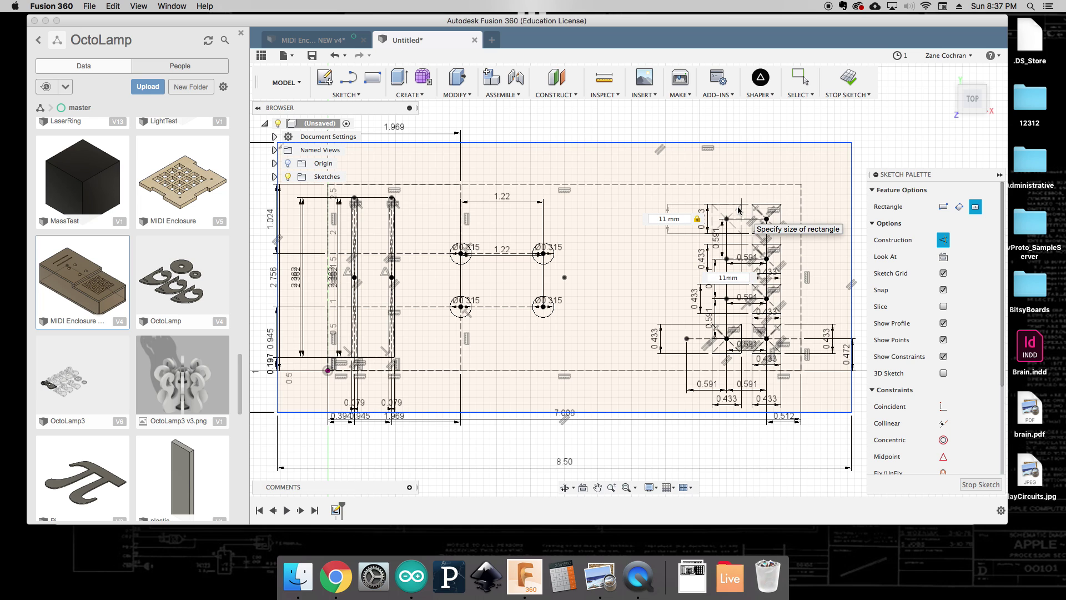
{"action": "key", "text": "Return"}
{"action": "key", "text": "Escape"}
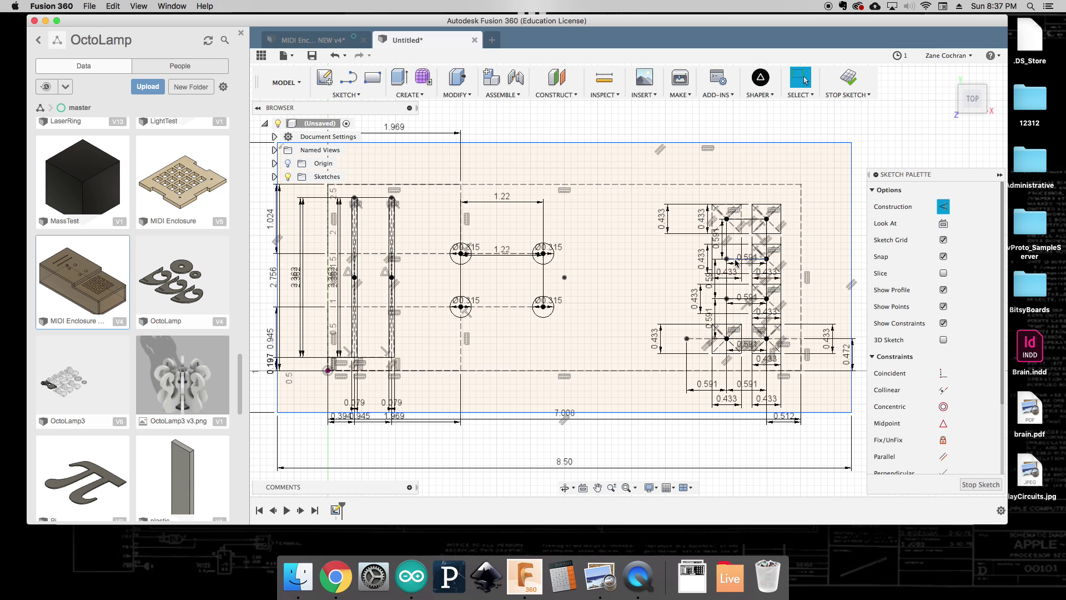
Sketch an 11 × 11 mm two-point rectangle in construction lines from the left end of the second-highest horizontal construction line.
{"action": "key", "text": "r"}
{"action": "left_click", "coordinate": [727, 258]}
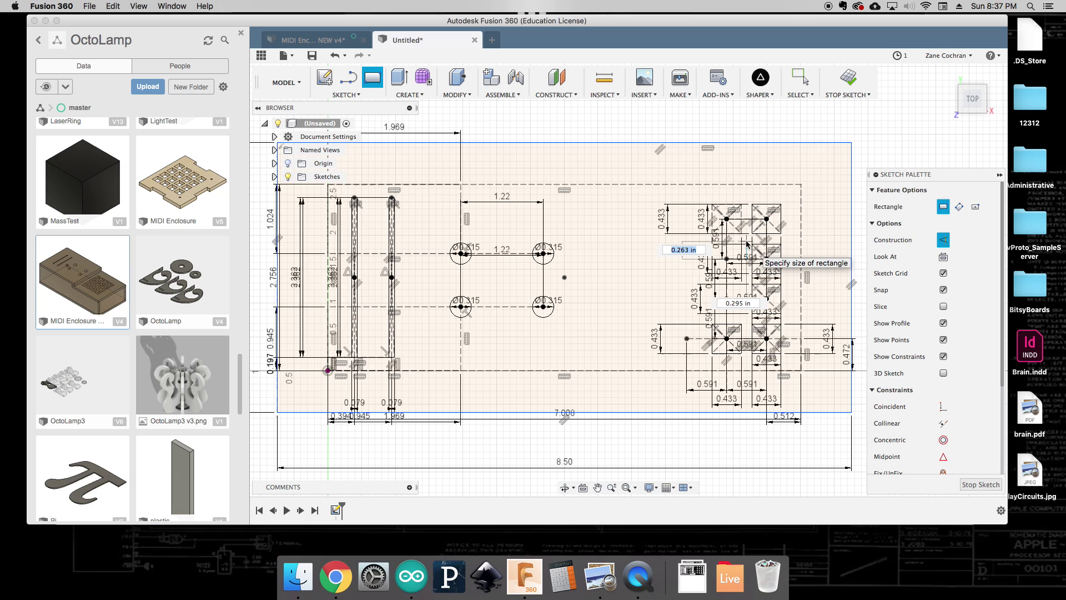
{"action": "type", "text": "11mm"}
{"action": "key", "text": "Tab"}
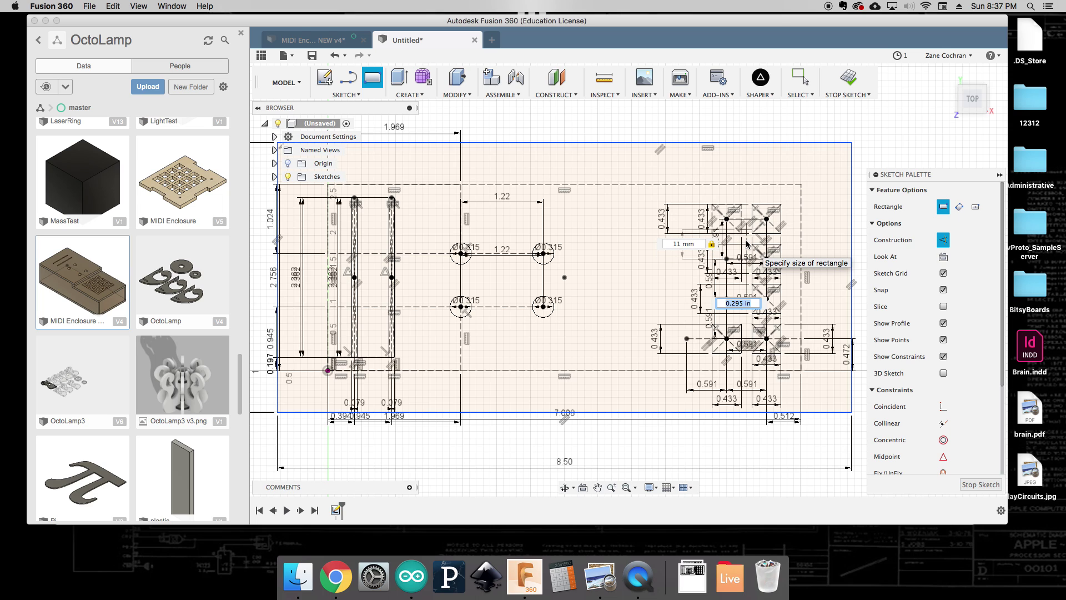
{"action": "type", "text": "11mm"}
{"action": "key", "text": "Return"}
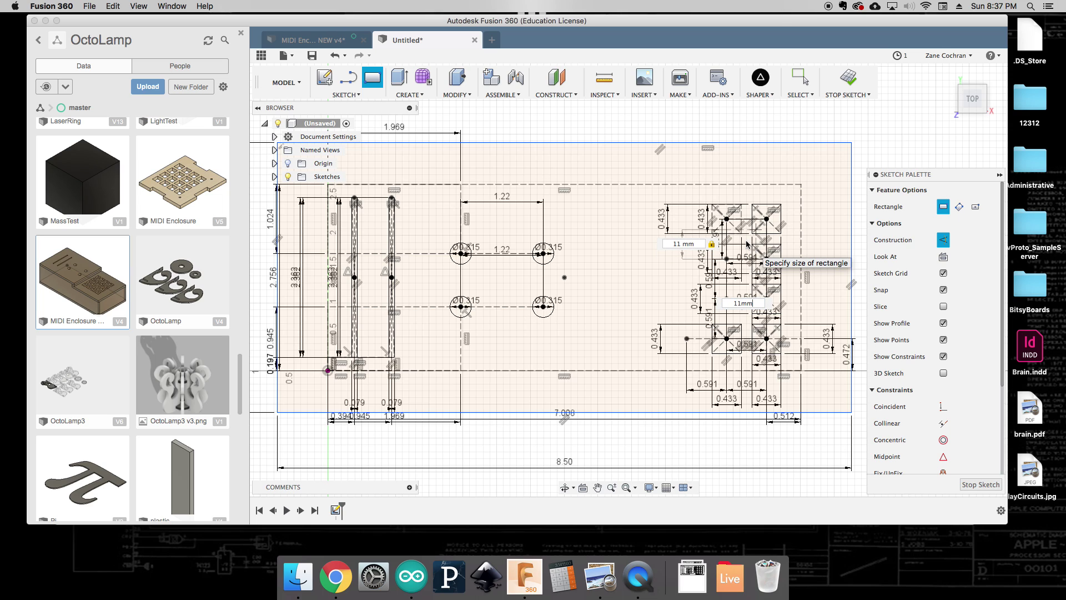
Undo the two 11 × 11 mm construction-line rectangles sketched in the upper two rows of the second column from the right.
{"action": "key", "text": "Return"}
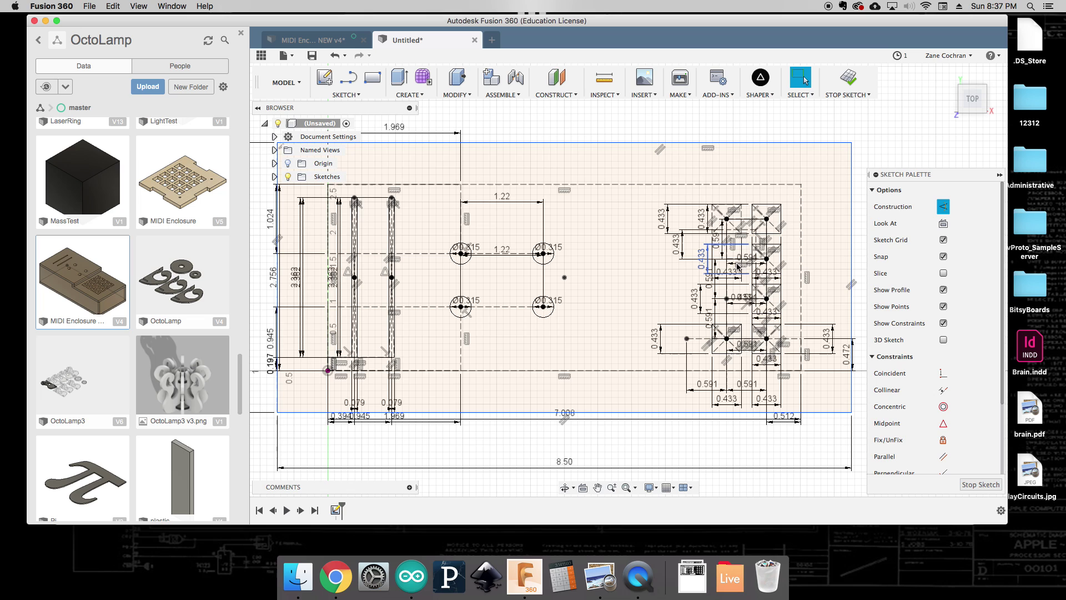
{"action": "left_click", "coordinate": [346, 94]}
{"action": "mouse_move", "coordinate": [361, 130]}
{"action": "left_click", "coordinate": [447, 156]}
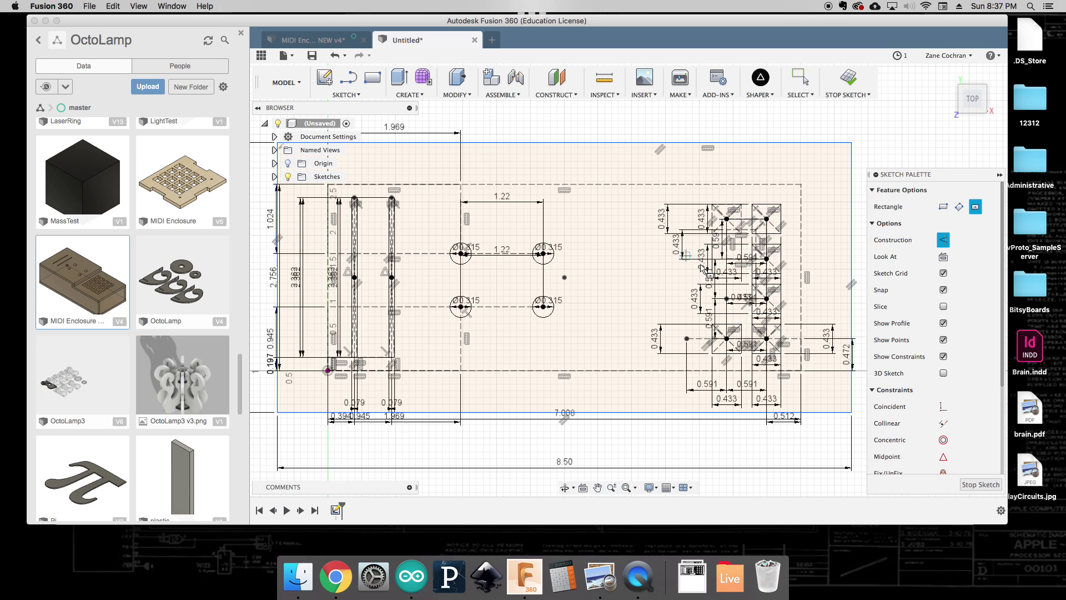
{"action": "key", "text": "Escape"}
{"action": "key", "text": "super+z"}
{"action": "key", "text": "super+z"}
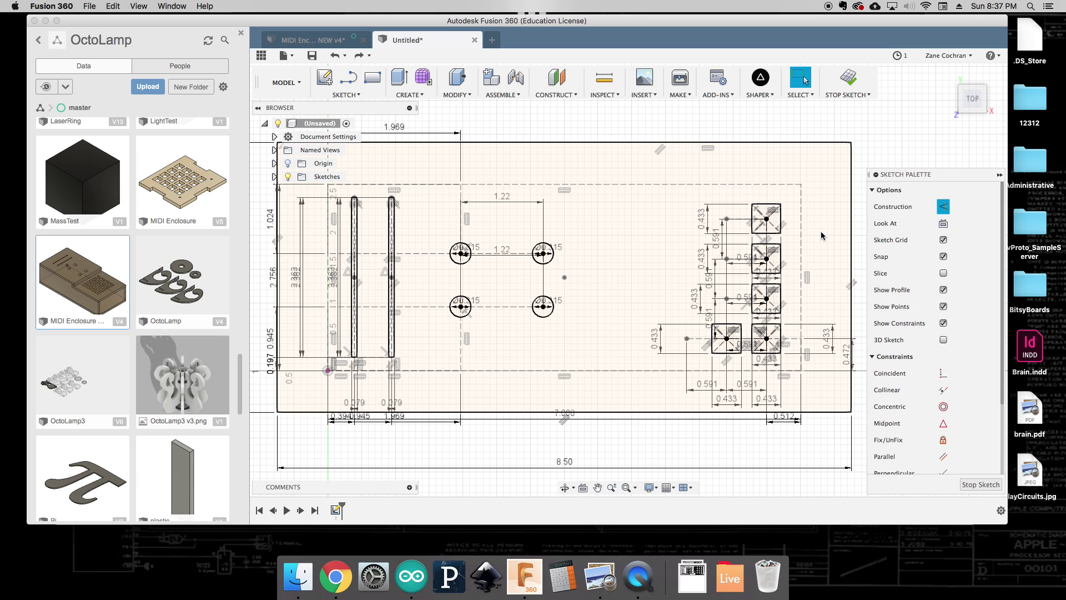
Turn off construction lines and sketch an 11 × 11 mm center rectangle on the left end of the topmost horizontal construction line.
{"action": "left_click", "coordinate": [943, 206]}
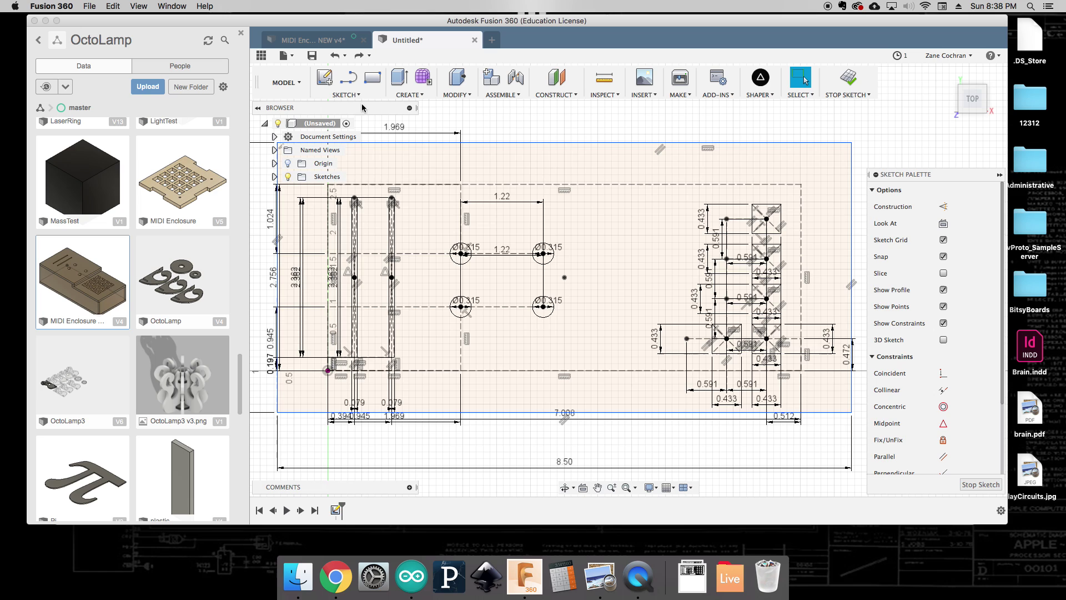
{"action": "left_click", "coordinate": [347, 94]}
{"action": "mouse_move", "coordinate": [382, 131]}
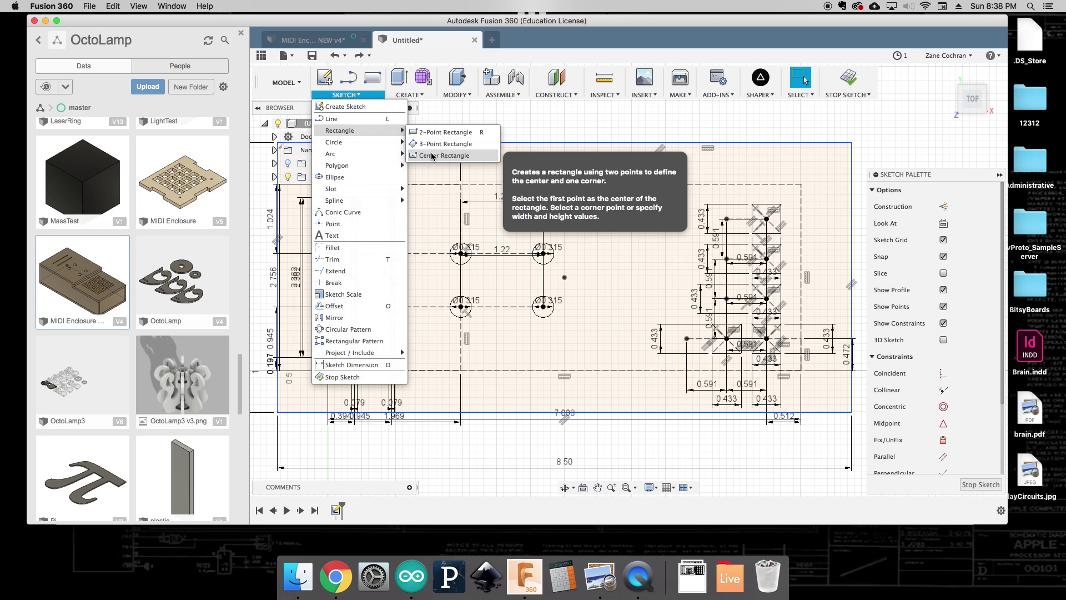
{"action": "left_click", "coordinate": [444, 156]}
{"action": "left_click", "coordinate": [705, 216]}
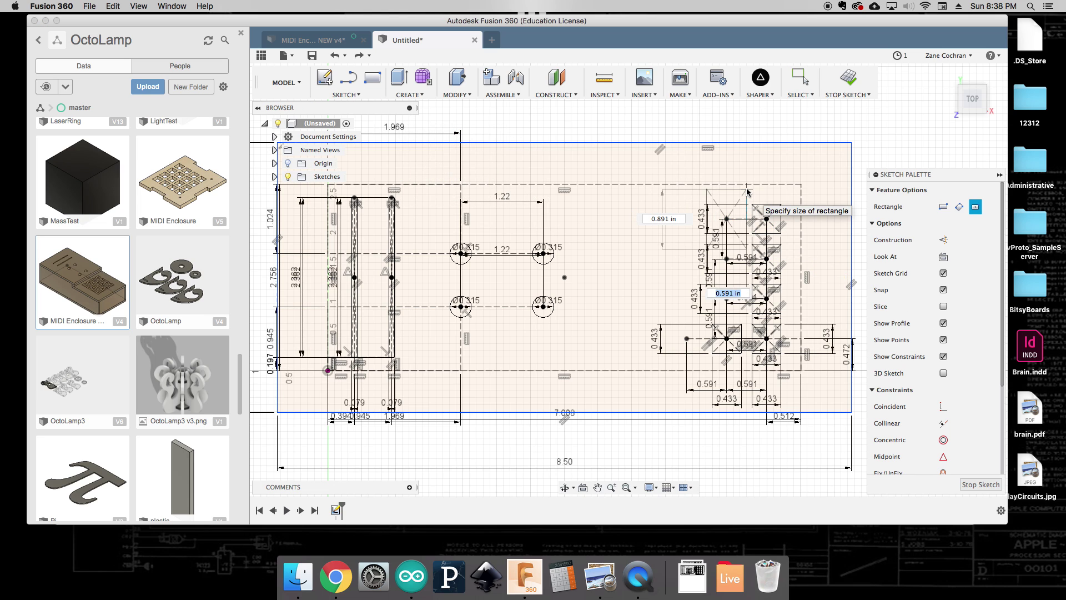
{"action": "type", "text": "11 mm"}
{"action": "key", "text": "Tab"}
{"action": "type", "text": "1"}
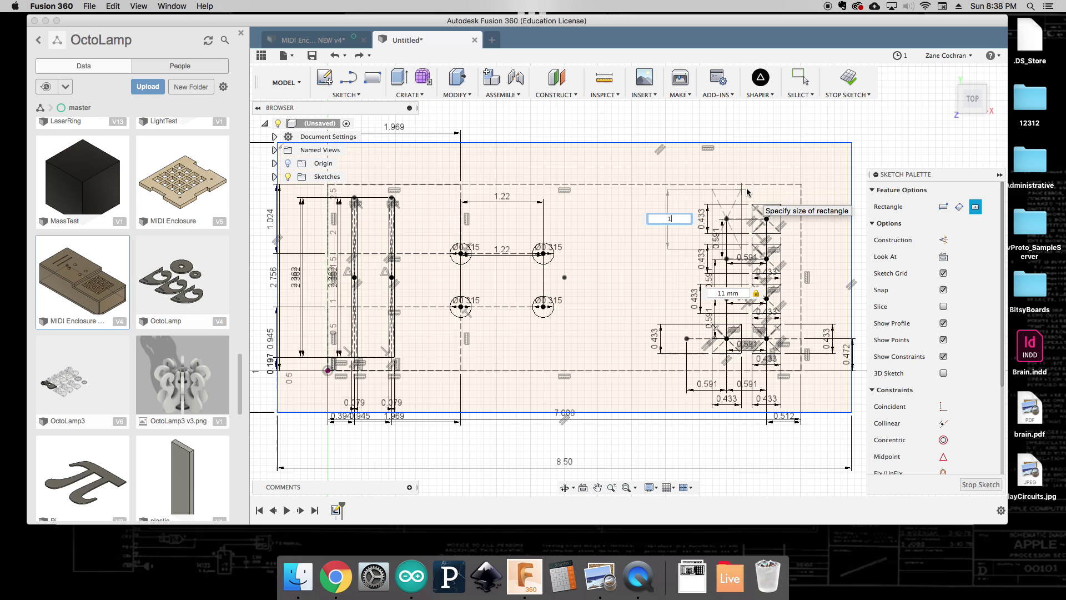
{"action": "key", "text": "Return"}
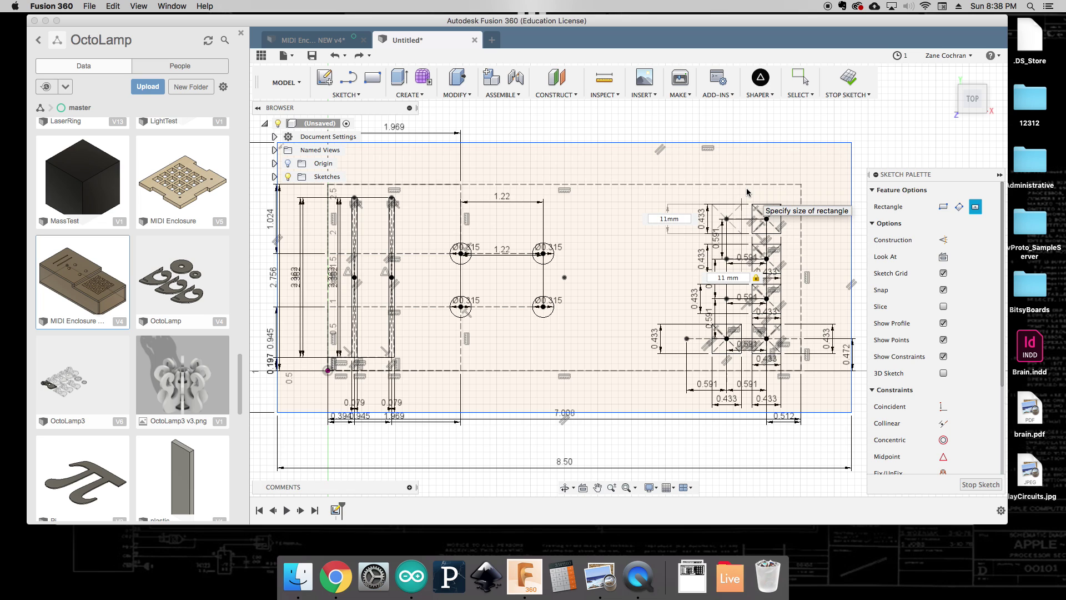
{"action": "key", "text": "Return"}
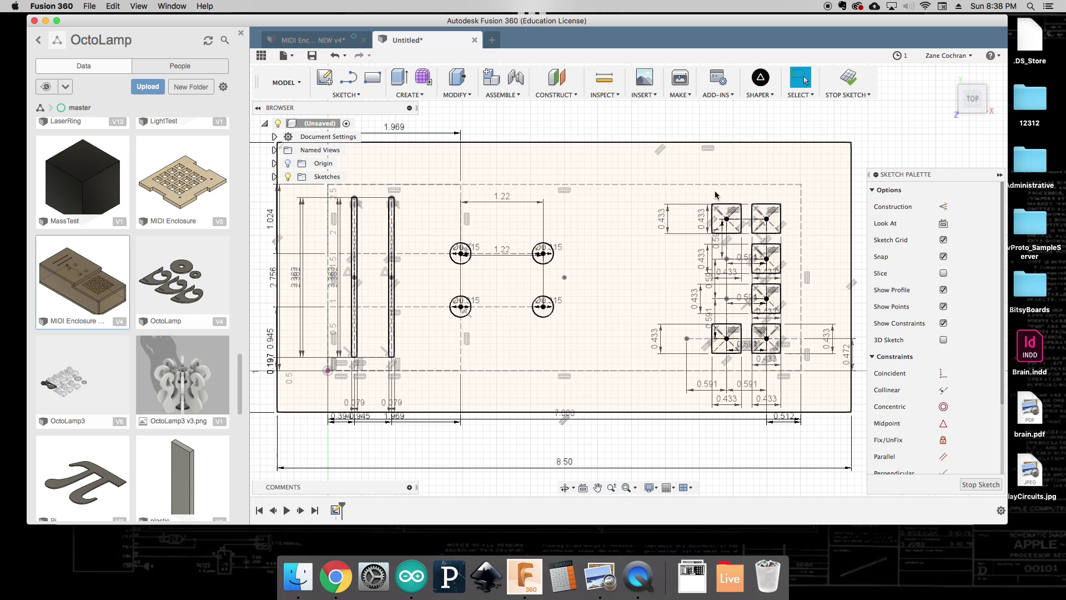
Sketch an 11 × 11 mm center rectangle on the left end of the second-highest horizontal construction line.
{"action": "right_click", "coordinate": [683, 167]}
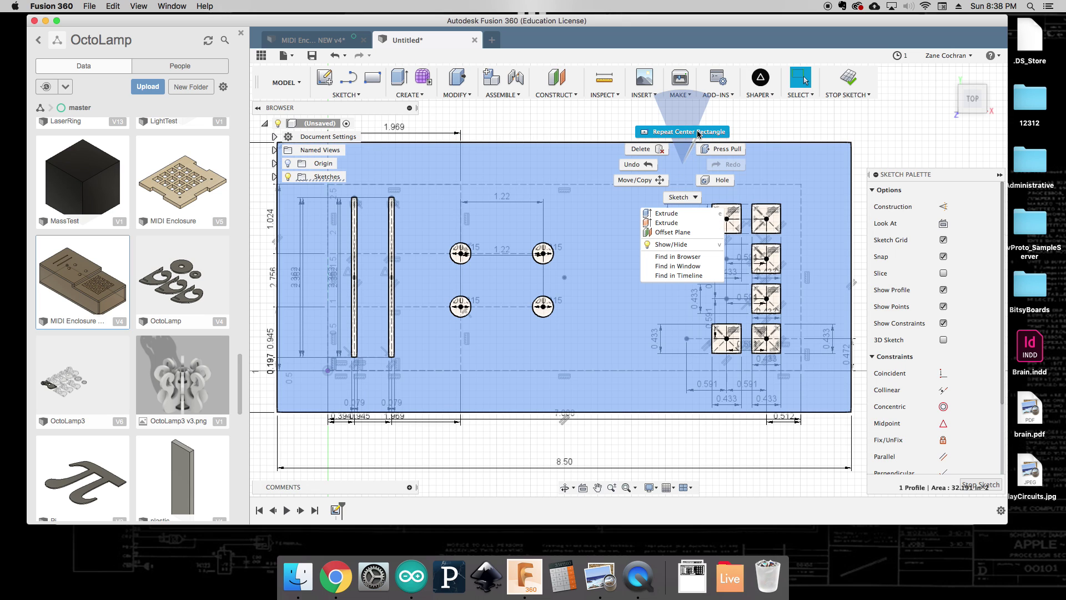
{"action": "left_click", "coordinate": [693, 134]}
{"action": "left_click", "coordinate": [727, 259]}
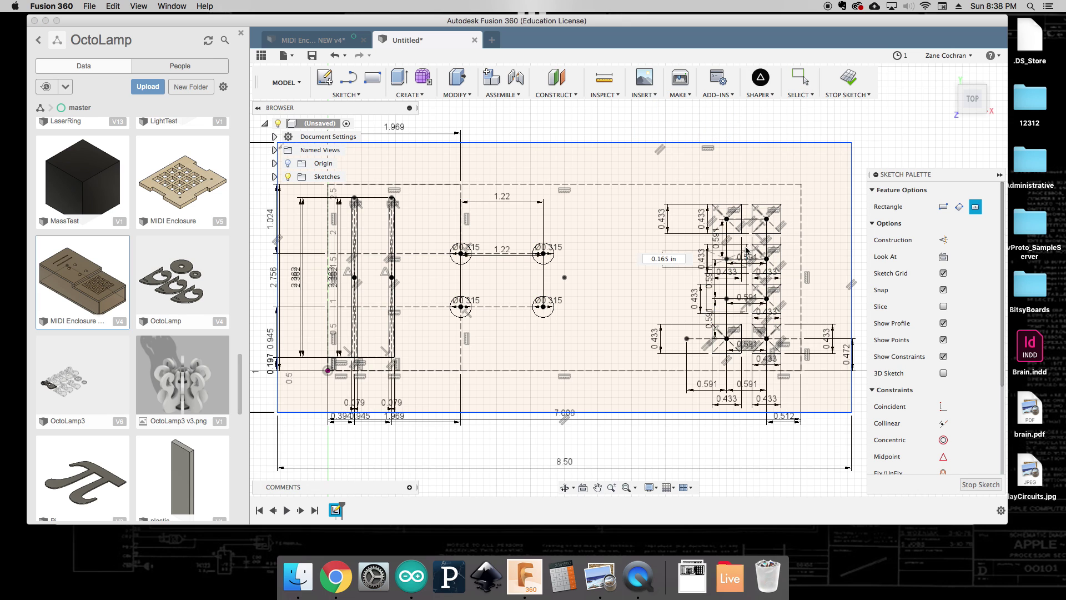
{"action": "type", "text": "11 mm"}
{"action": "key", "text": "Tab"}
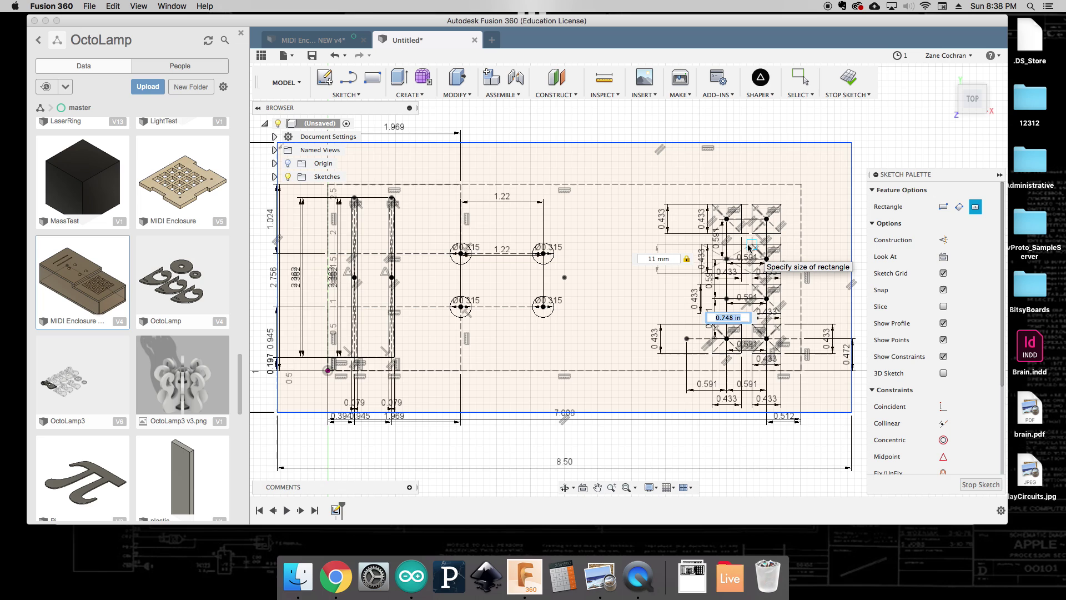
{"action": "type", "text": "11mm"}
{"action": "key", "text": "Return"}
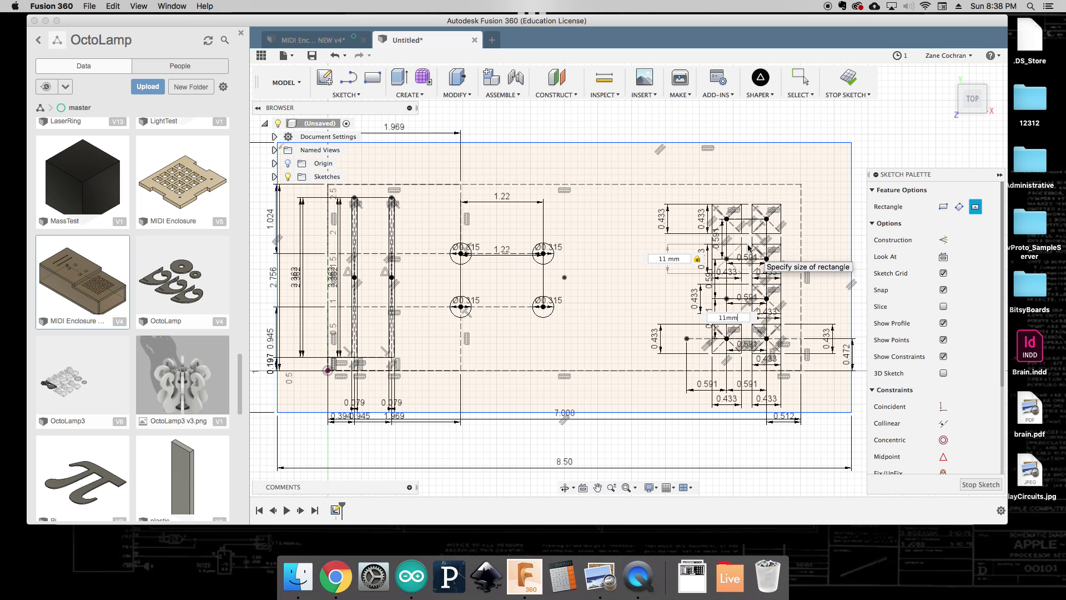
{"action": "key", "text": "Return"}
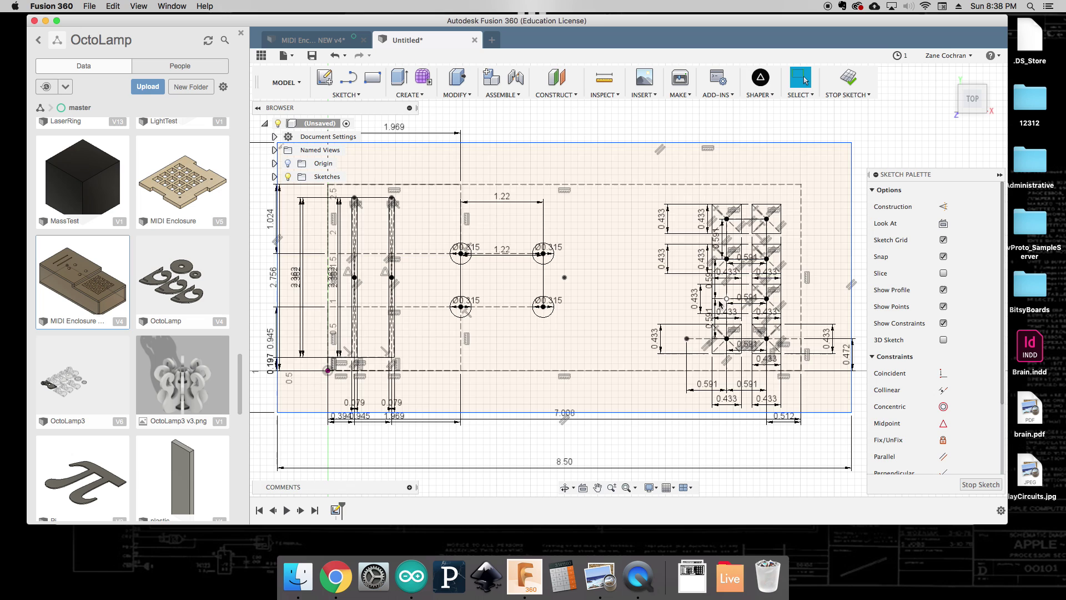
Sketch an 11 × 11 mm center rectangle on the left end of the third-highest horizontal construction line.
{"action": "left_click", "coordinate": [619, 268]}
{"action": "right_click", "coordinate": [621, 267]}
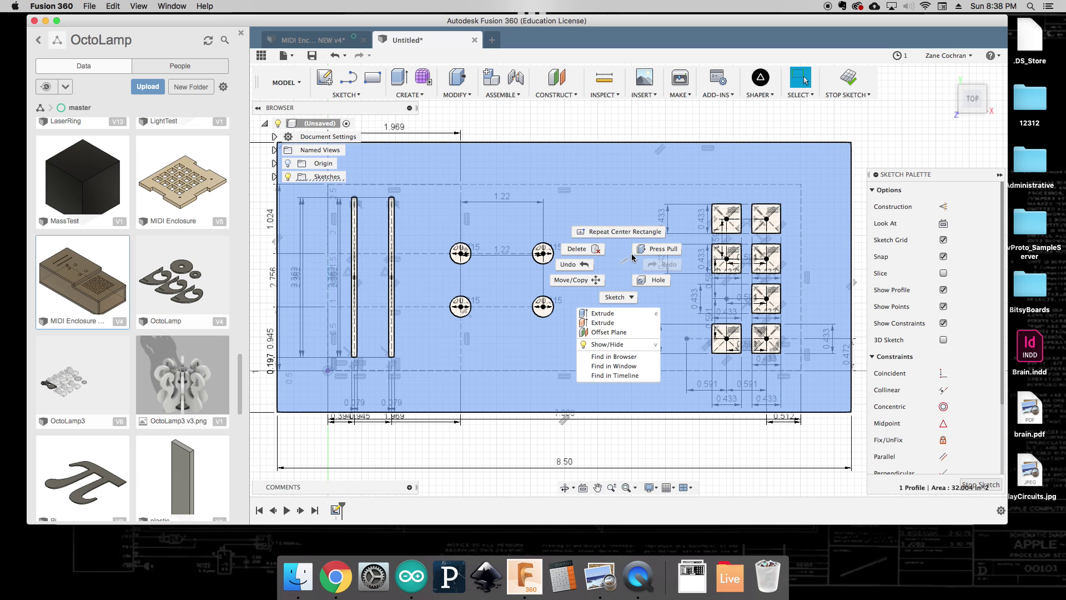
{"action": "left_click", "coordinate": [613, 231]}
{"action": "left_click", "coordinate": [728, 300]}
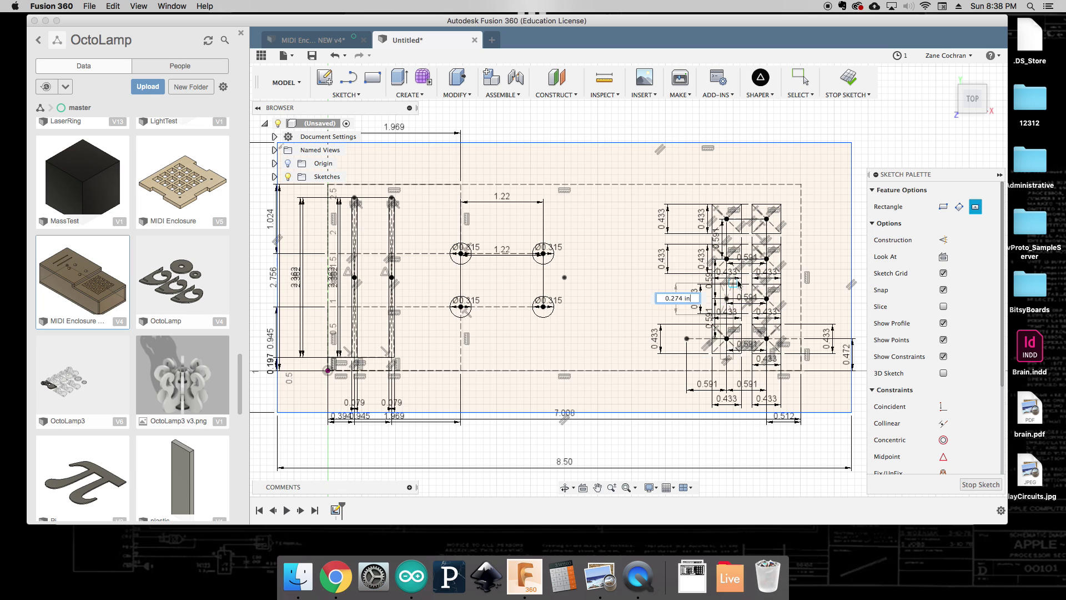
{"action": "type", "text": "11 mm"}
{"action": "key", "text": "Tab"}
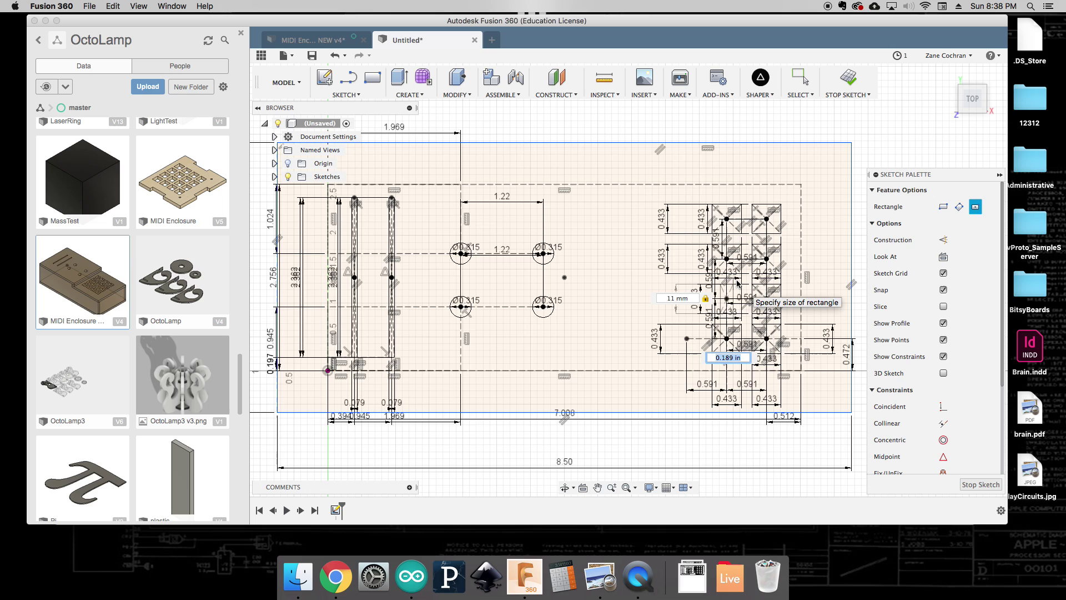
{"action": "type", "text": "11mm"}
{"action": "key", "text": "Return"}
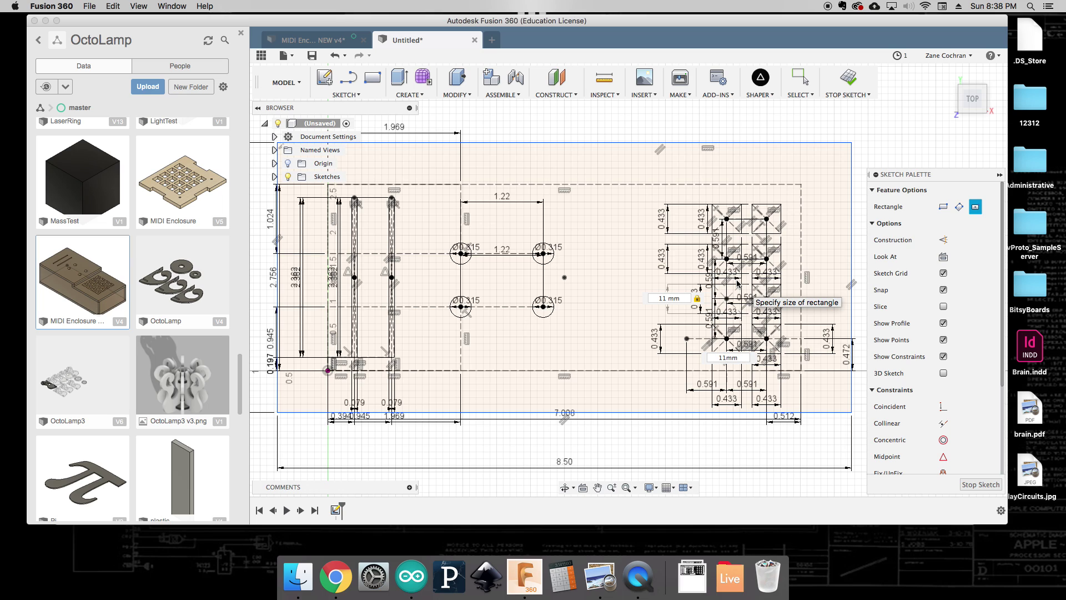
{"action": "key", "text": "Return"}
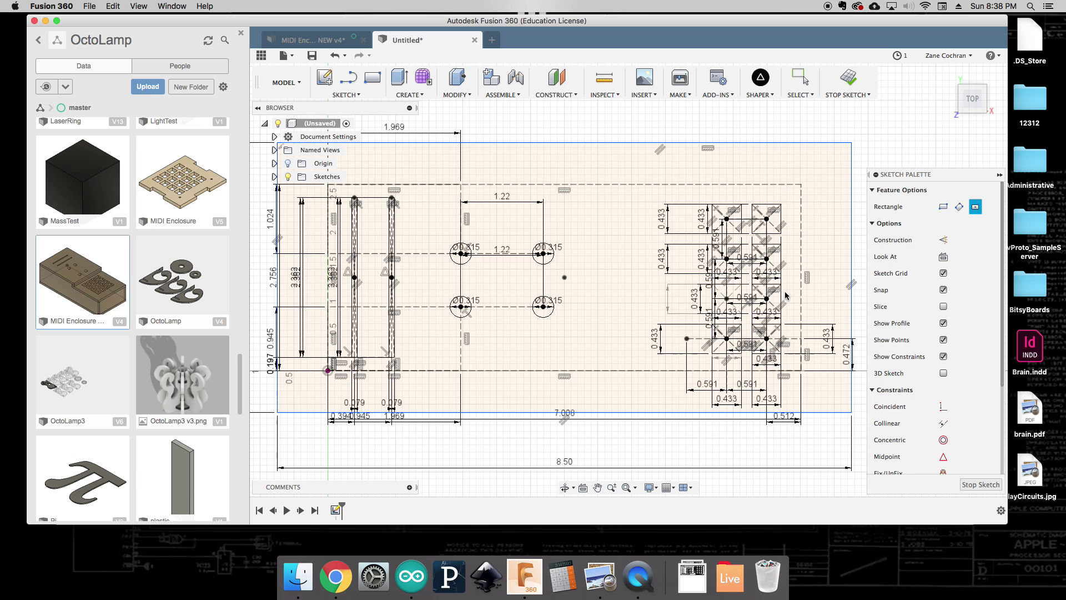
{"action": "key", "text": "Escape"}
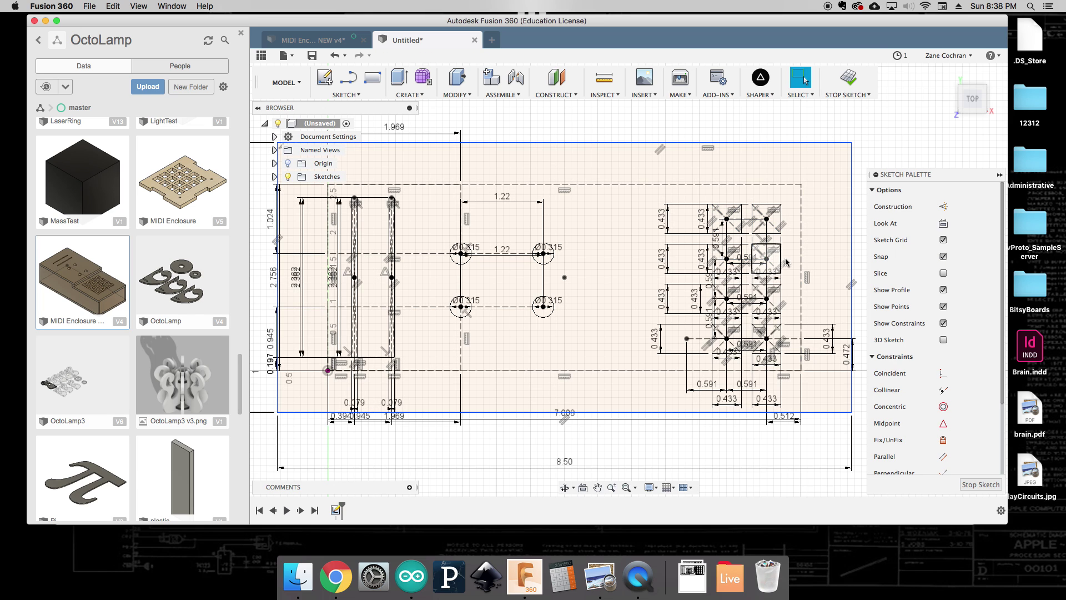
Sketch a 15 mm horizontal construction line leftward from the centre of the top square in the second column from the right.
{"action": "key", "text": "l"}
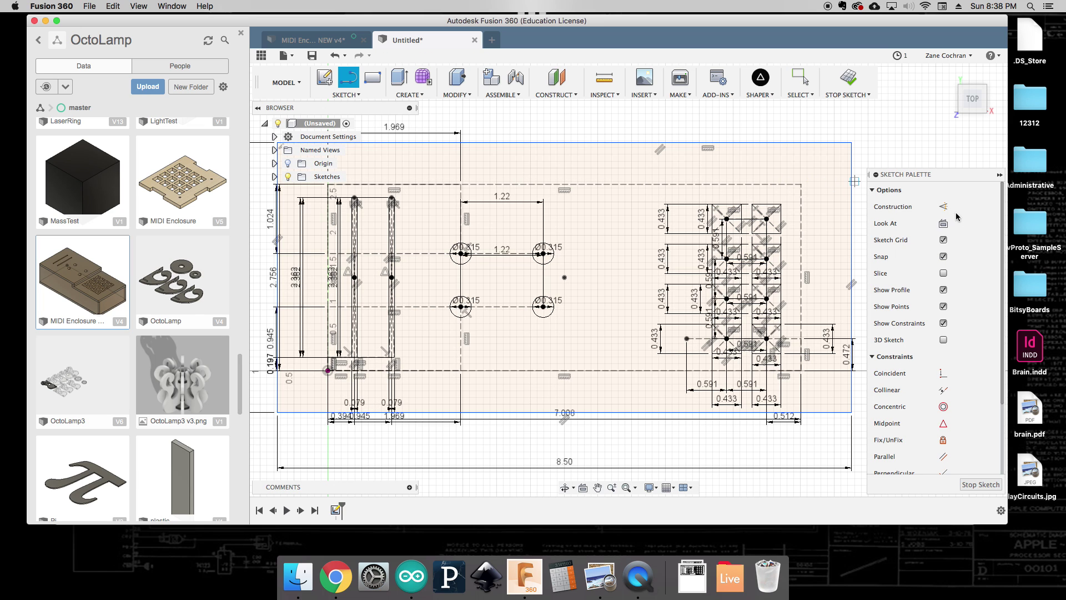
{"action": "left_click", "coordinate": [943, 207]}
{"action": "left_click", "coordinate": [726, 220]}
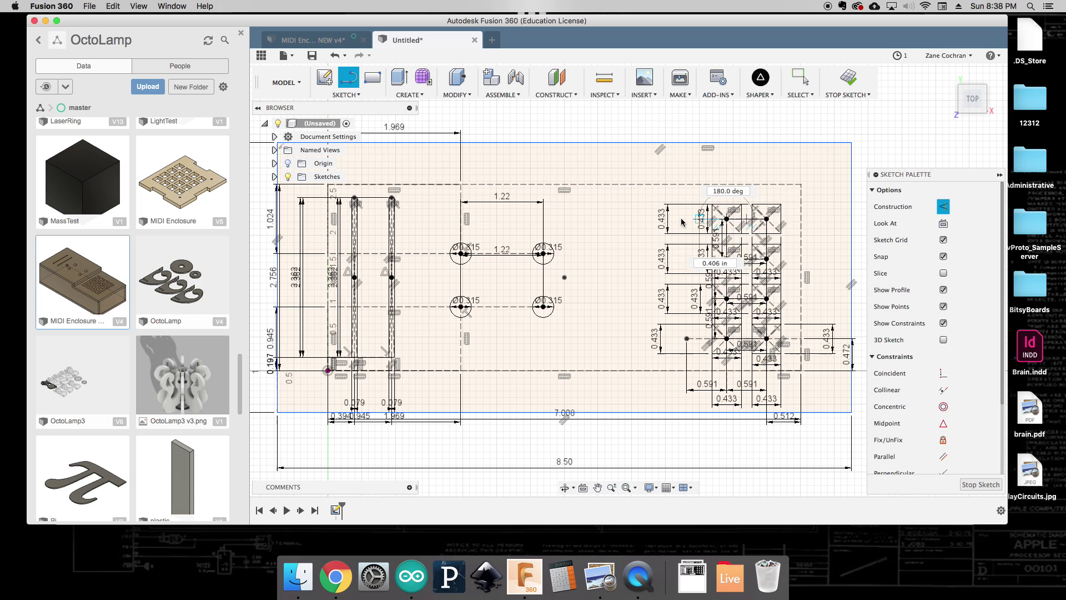
{"action": "type", "text": "15mm"}
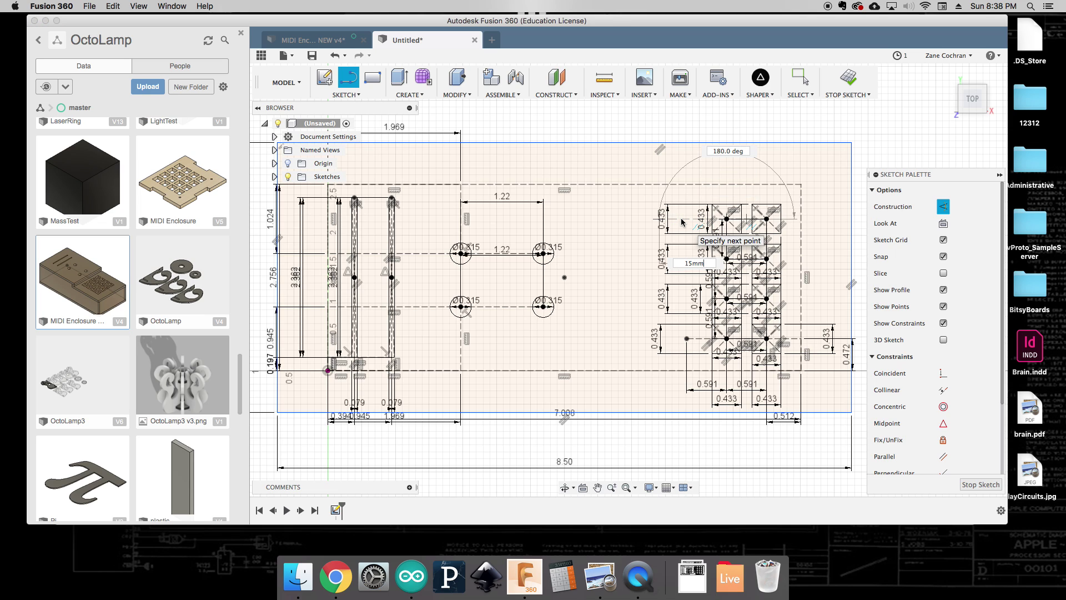
{"action": "key", "text": "Tab"}
{"action": "key", "text": "Return"}
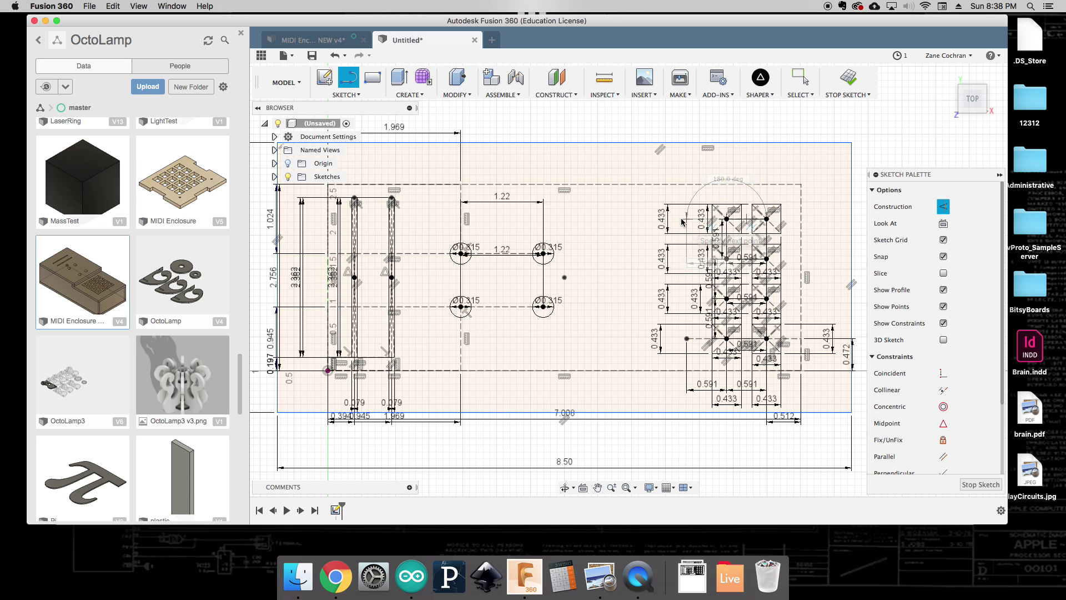
{"action": "key", "text": "Escape"}
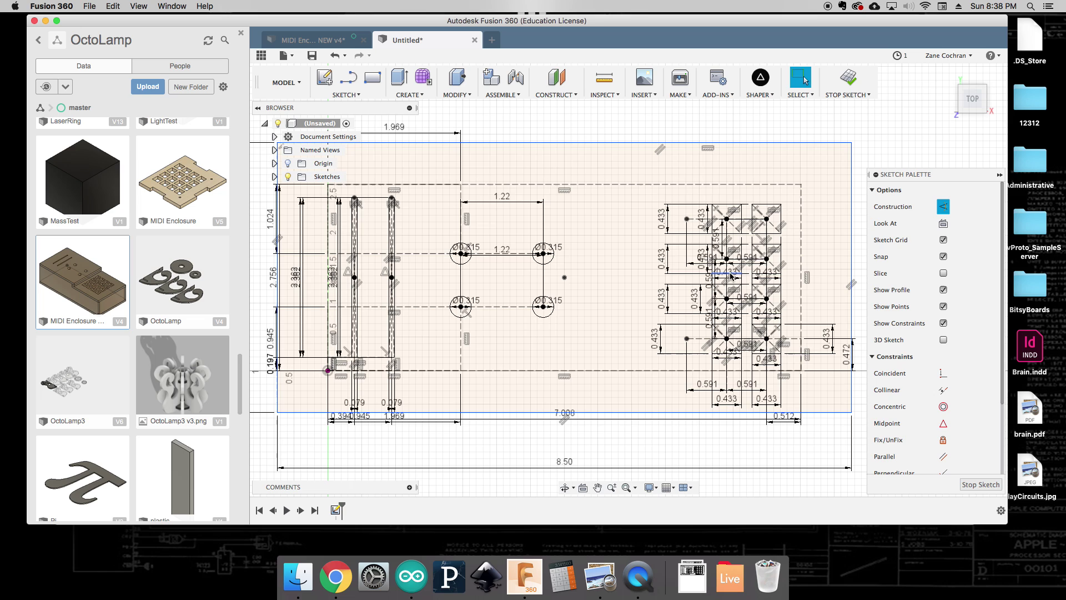
Sketch a 15 mm horizontal construction line leftward from the centre of the second-highest square in the second column from the right.
{"action": "key", "text": "l"}
{"action": "left_click", "coordinate": [726, 259]}
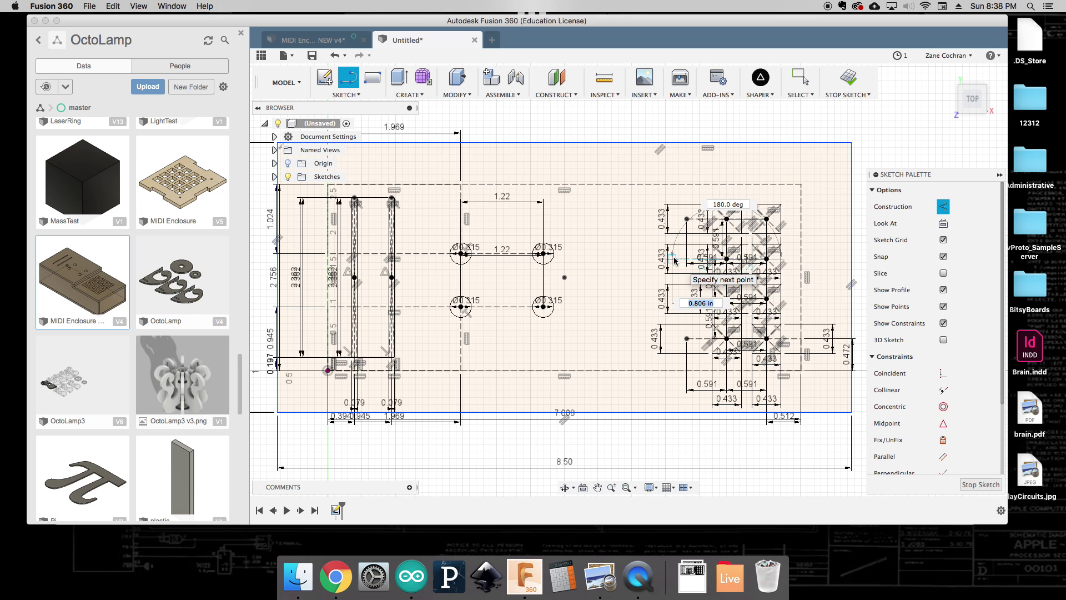
{"action": "type", "text": "15mm"}
{"action": "key", "text": "Tab"}
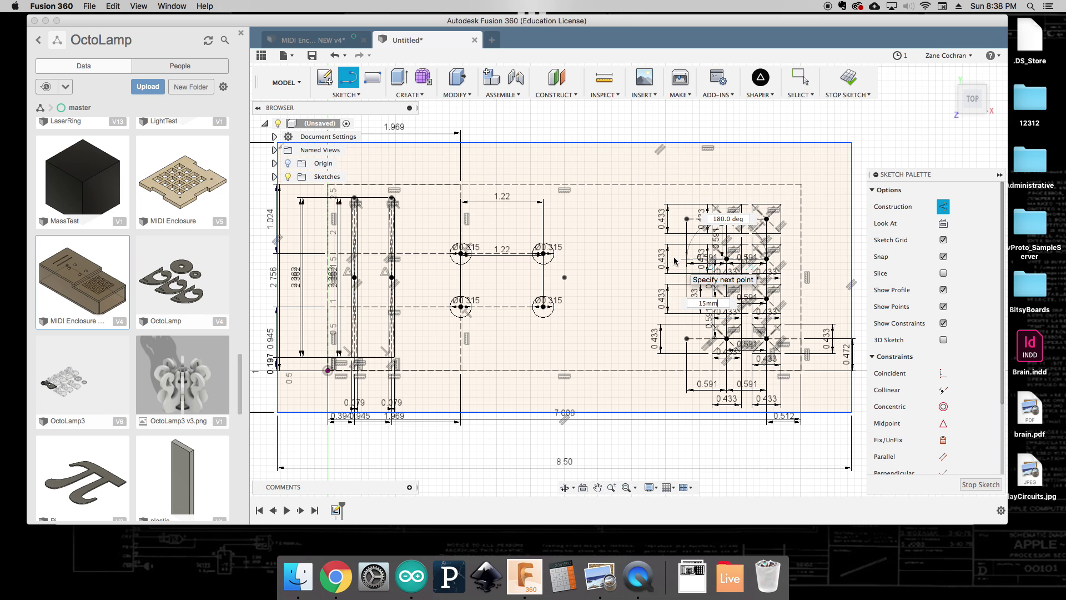
{"action": "key", "text": "Return"}
Sketch a 15 mm horizontal construction line leftward from the centre of the third-highest square in the second column from the right.
{"action": "key", "text": "l"}
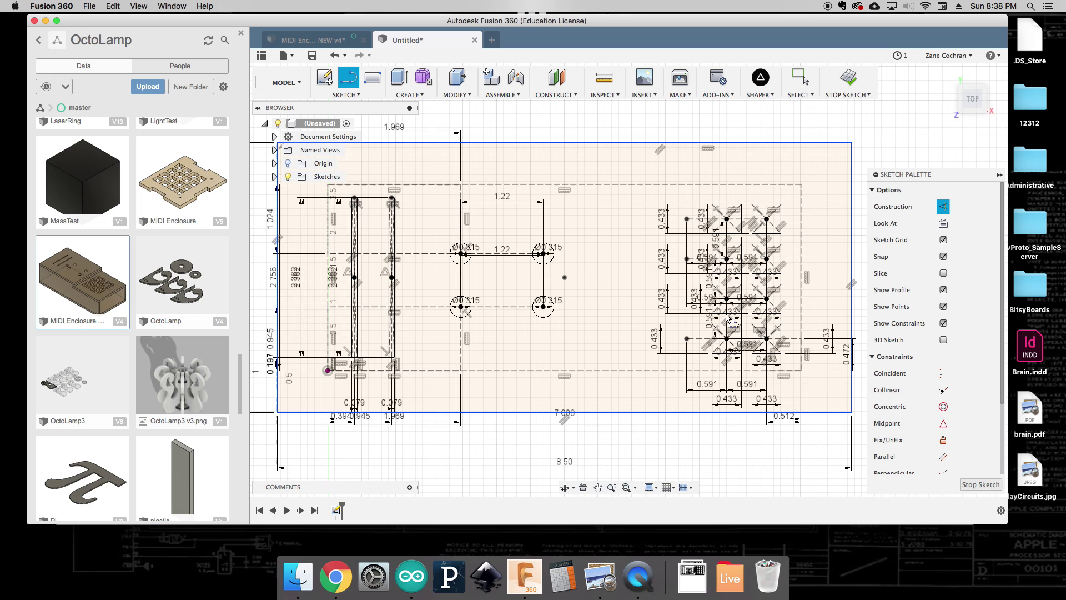
{"action": "left_click", "coordinate": [727, 299]}
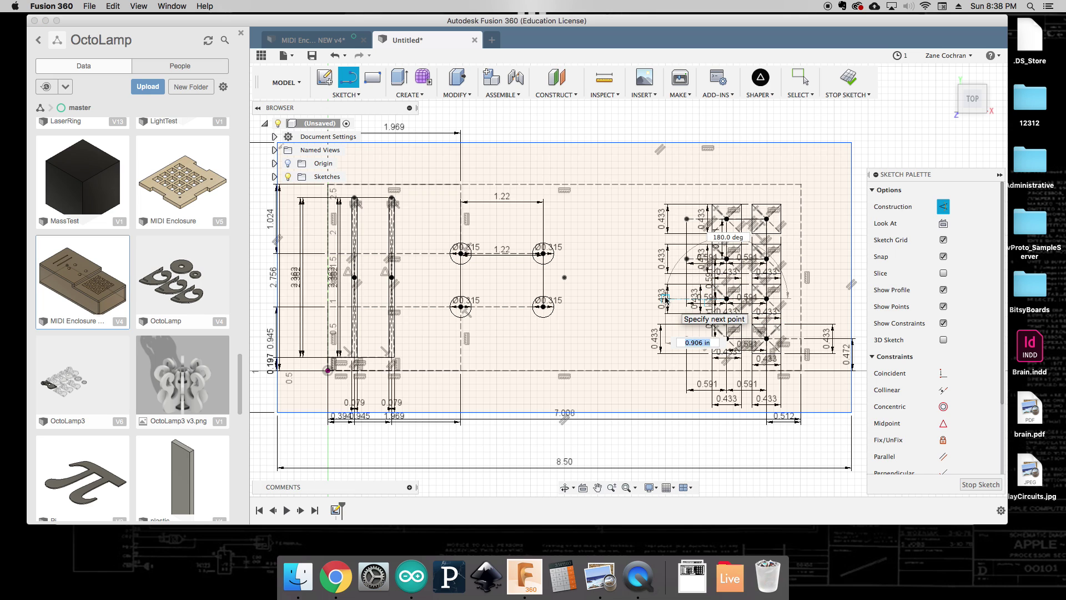
{"action": "type", "text": "15mm"}
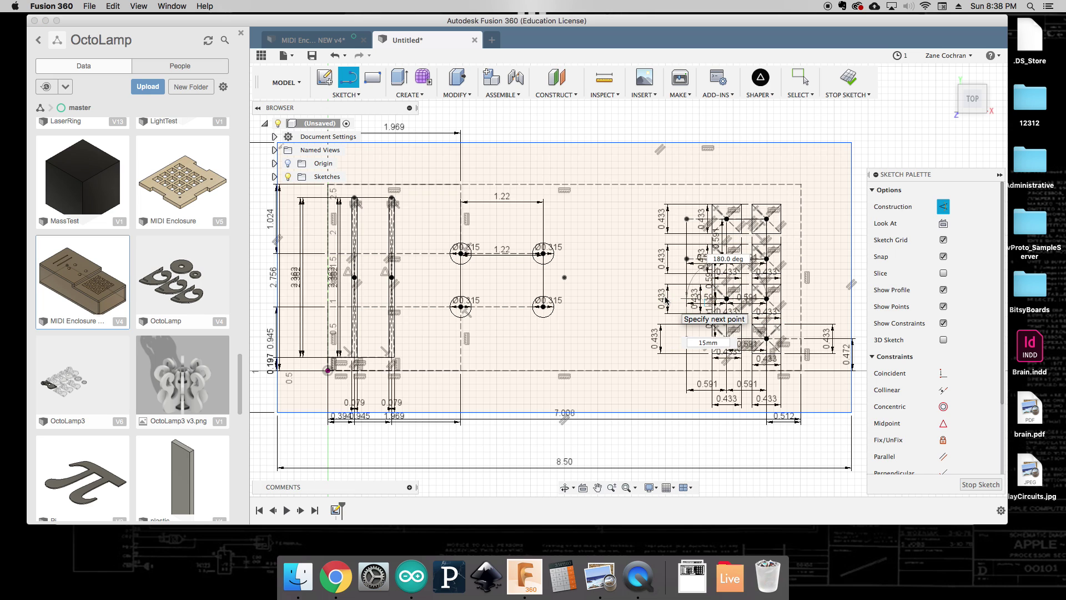
{"action": "key", "text": "Return"}
{"action": "key", "text": "Escape"}
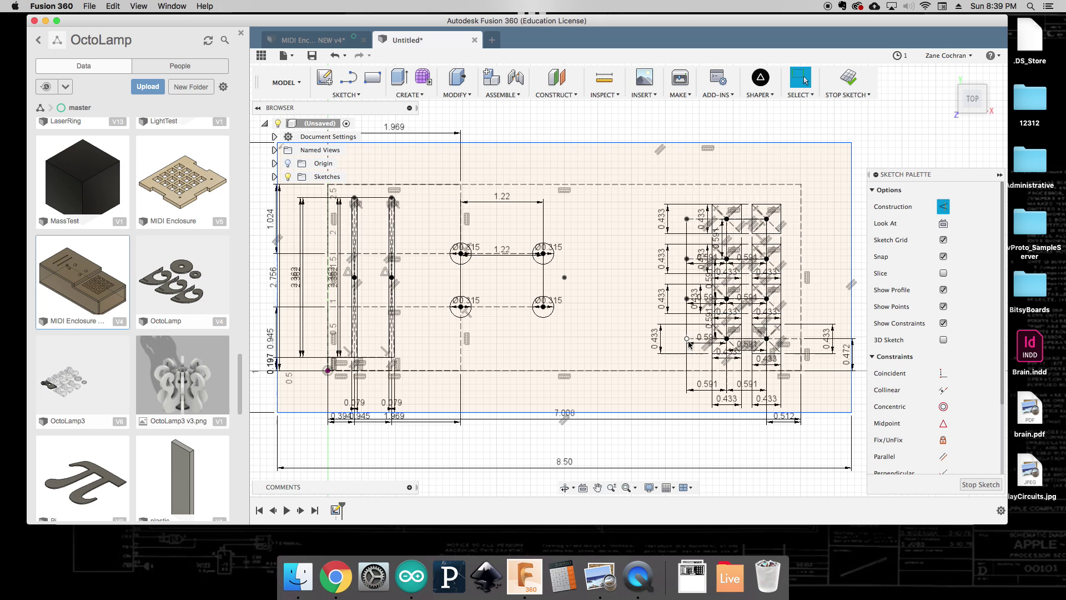
Sketch an 11 × 11 mm center rectangle on the left end of the top horizontal construction line, starting the third column from the right.
{"action": "left_click", "coordinate": [346, 94]}
{"action": "mouse_move", "coordinate": [363, 130]}
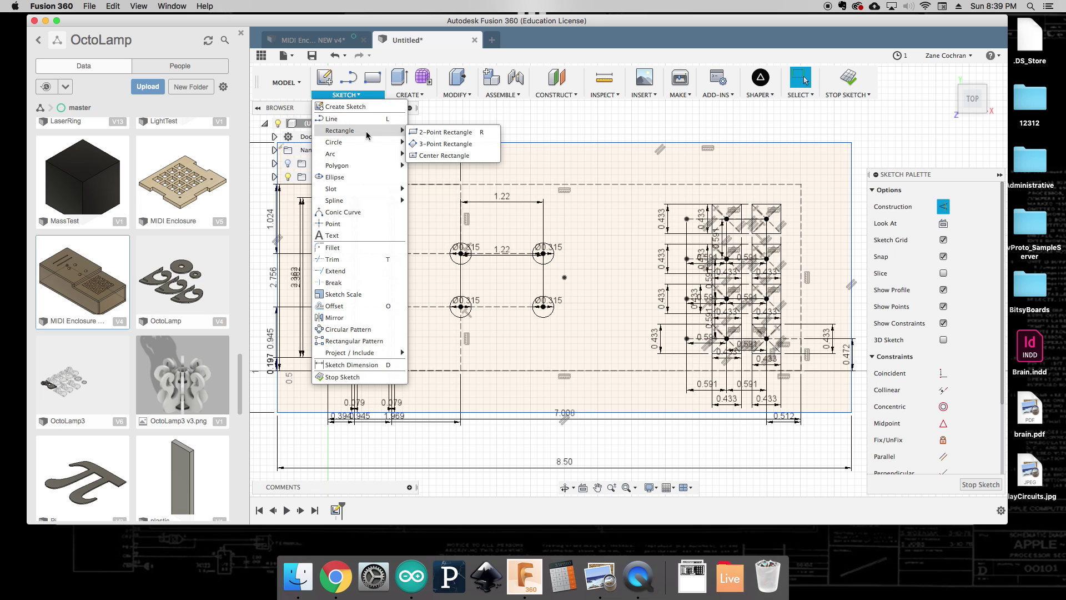
{"action": "left_click", "coordinate": [438, 156]}
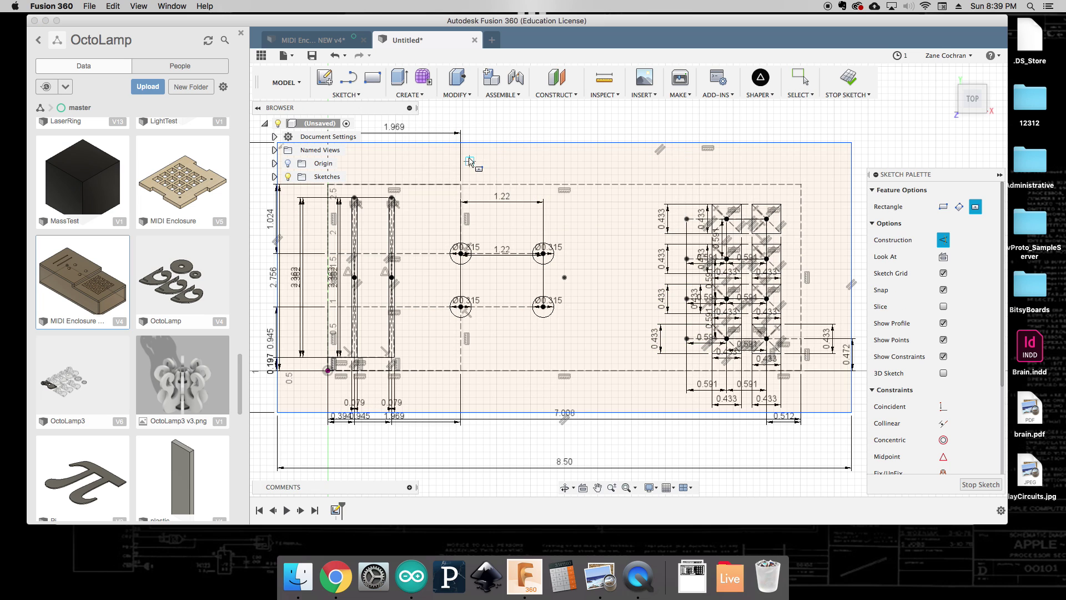
{"action": "left_click", "coordinate": [687, 219]}
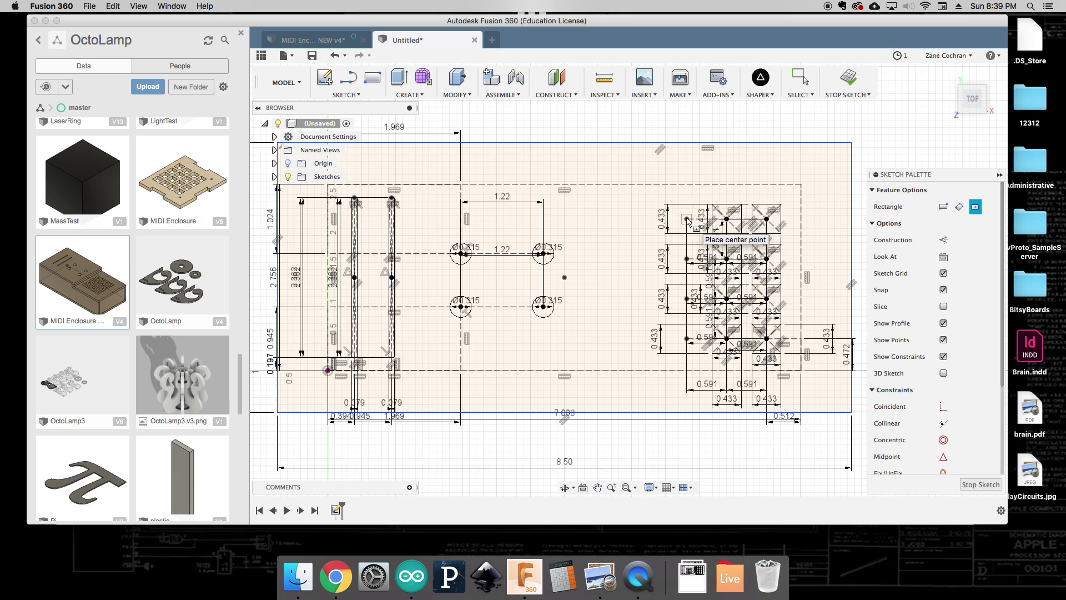
{"action": "type", "text": "11mm"}
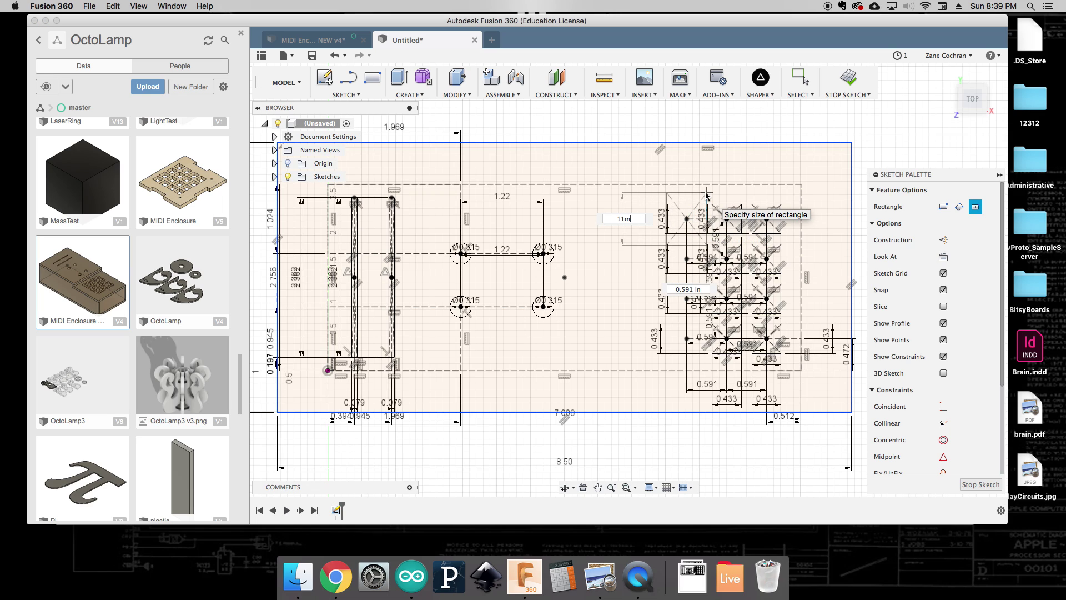
{"action": "key", "text": "Tab"}
{"action": "type", "text": "11"}
{"action": "key", "text": "Tab"}
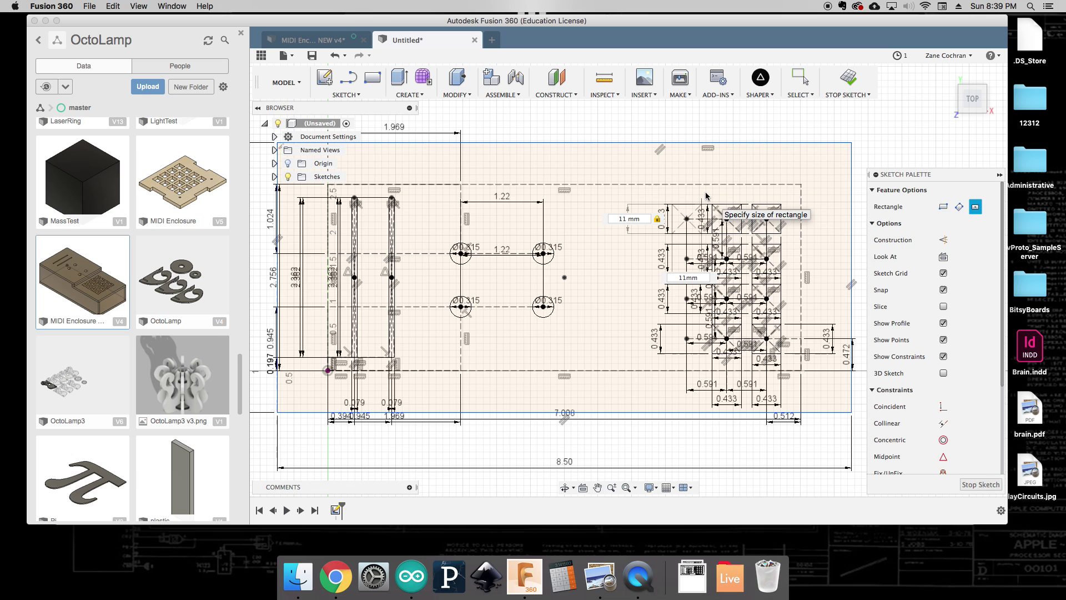
{"action": "key", "text": "Return"}
{"action": "key", "text": "Escape"}
{"action": "left_click", "coordinate": [696, 172]}
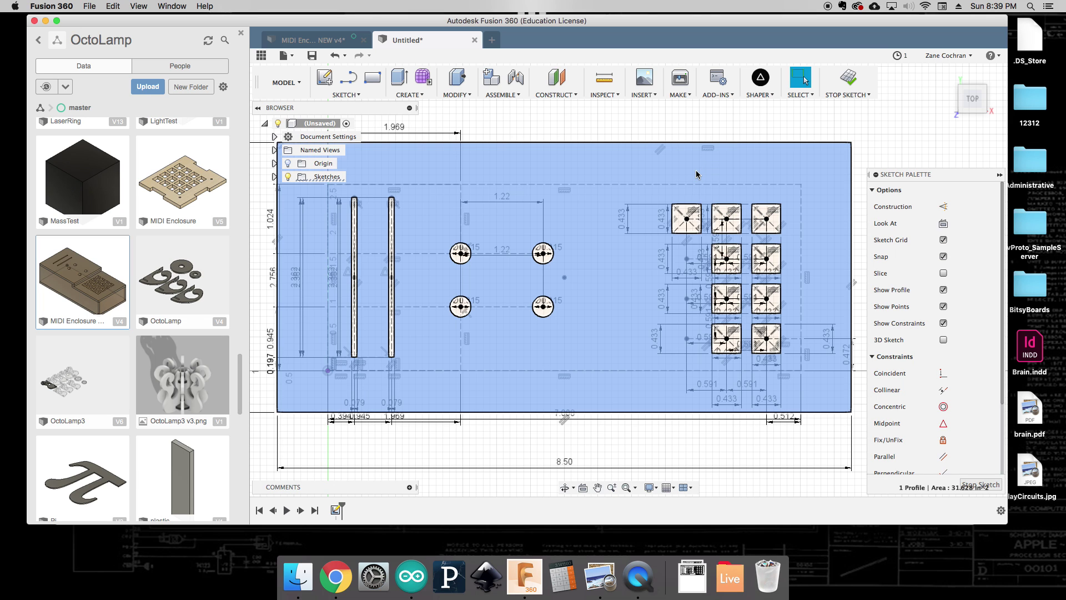
{"action": "right_click", "coordinate": [696, 170]}
{"action": "left_click", "coordinate": [702, 139]}
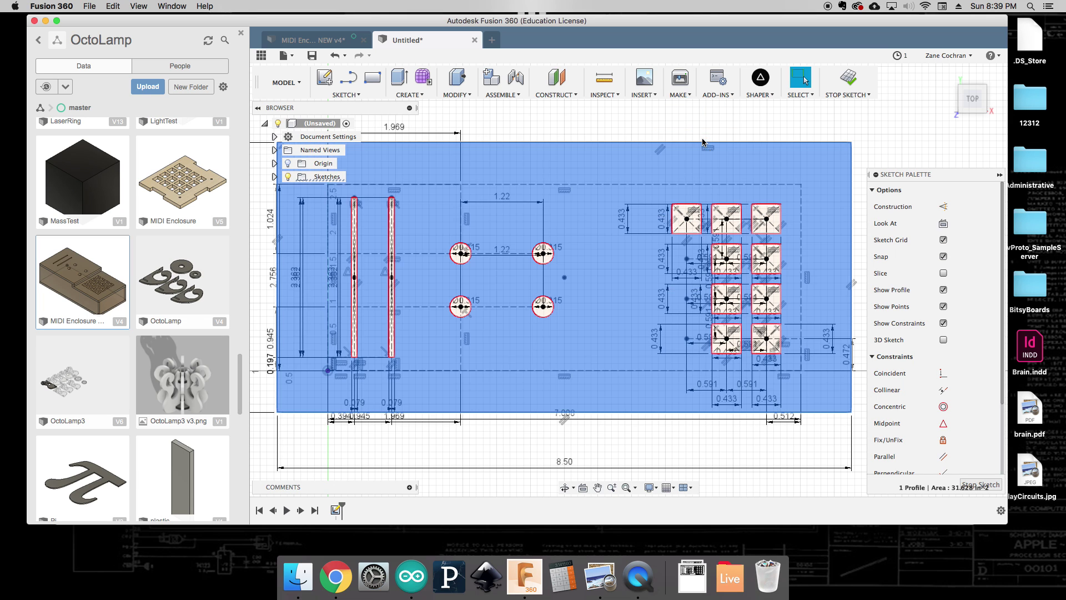
{"action": "left_click", "coordinate": [686, 260]}
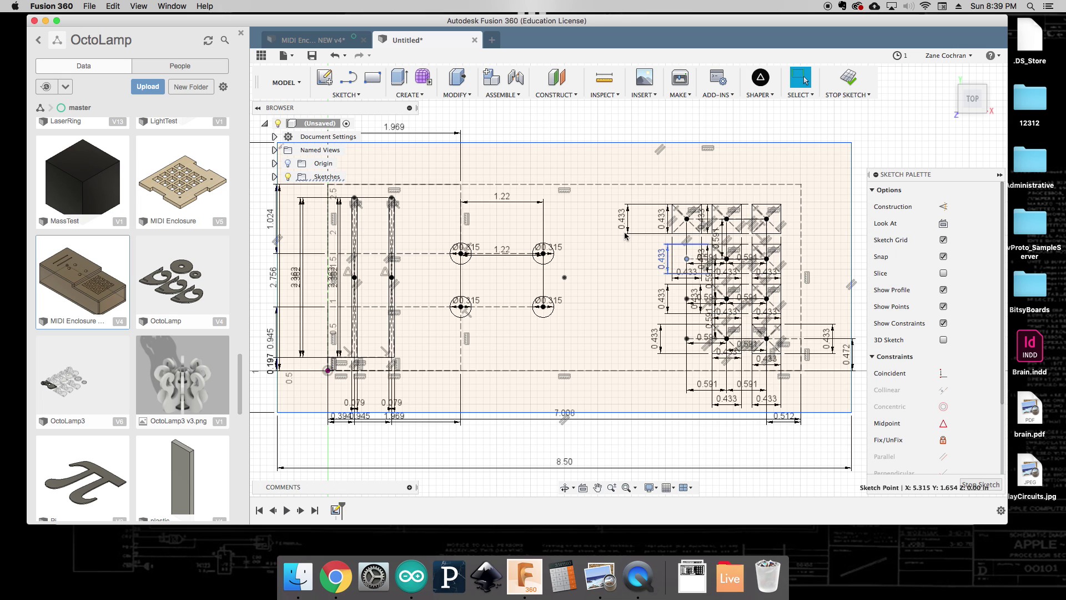
{"action": "right_click", "coordinate": [647, 151]}
{"action": "key", "text": "Escape"}
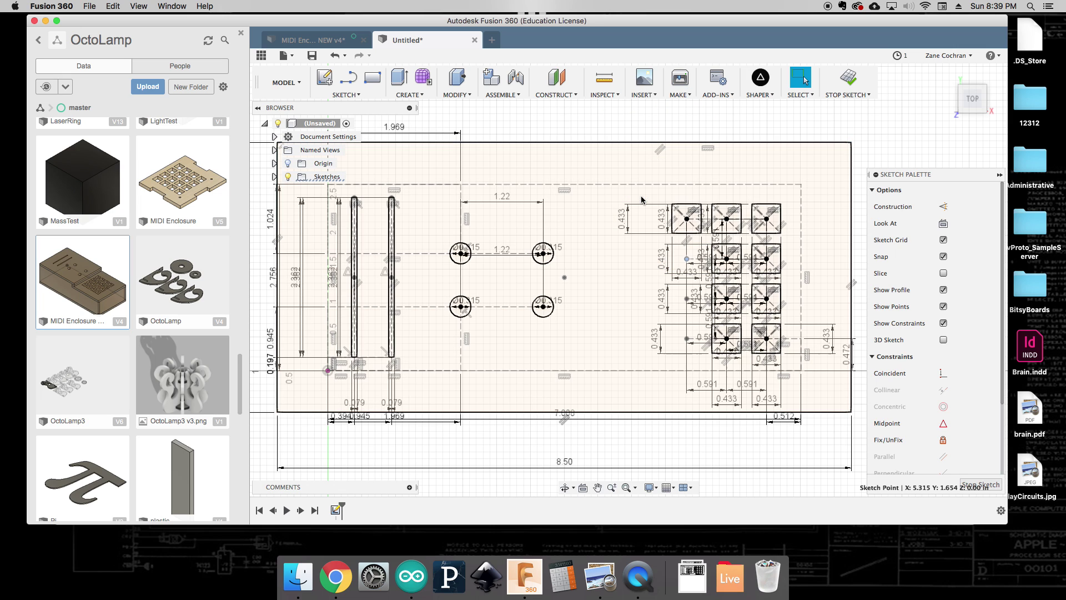
Sketch an 11 × 11 mm center rectangle on the left end of the second-highest construction line, in the third column from the right.
{"action": "left_click", "coordinate": [344, 95]}
{"action": "mouse_move", "coordinate": [364, 141]}
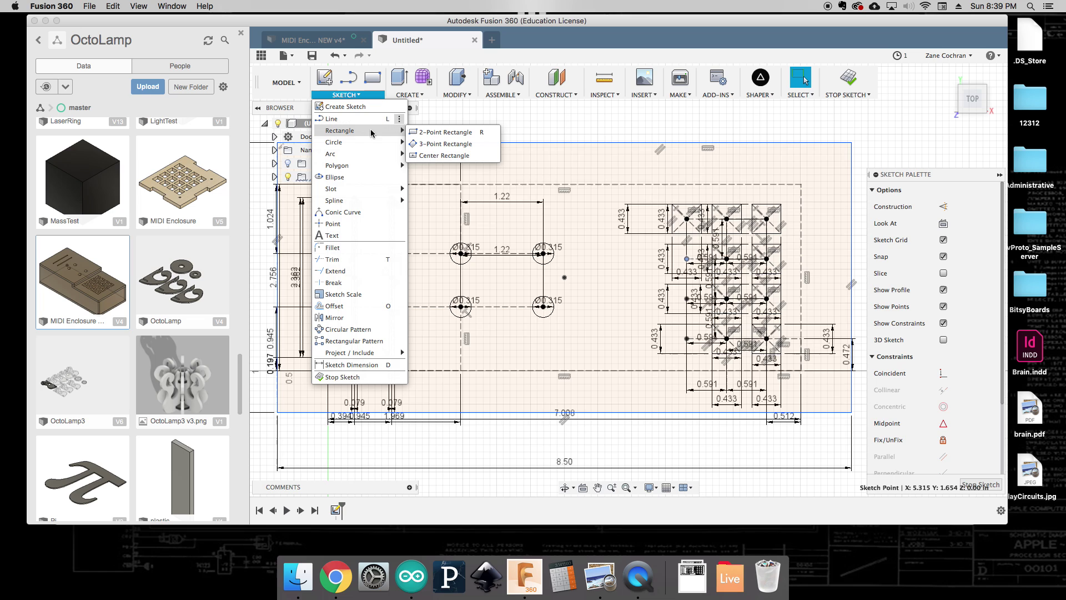
{"action": "left_click", "coordinate": [447, 155]}
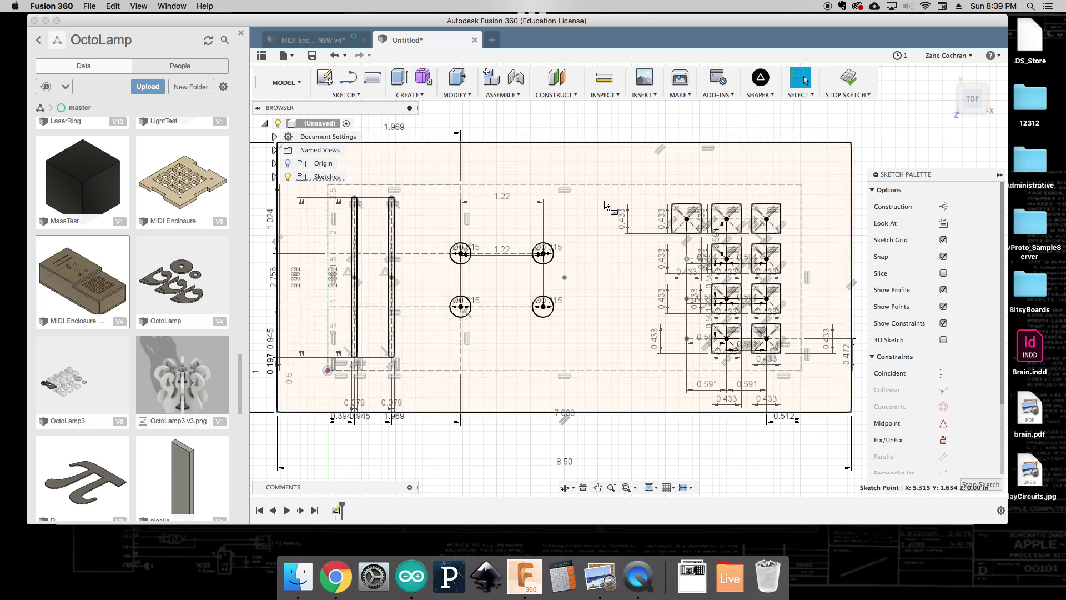
{"action": "left_click", "coordinate": [687, 259]}
{"action": "type", "text": "15"}
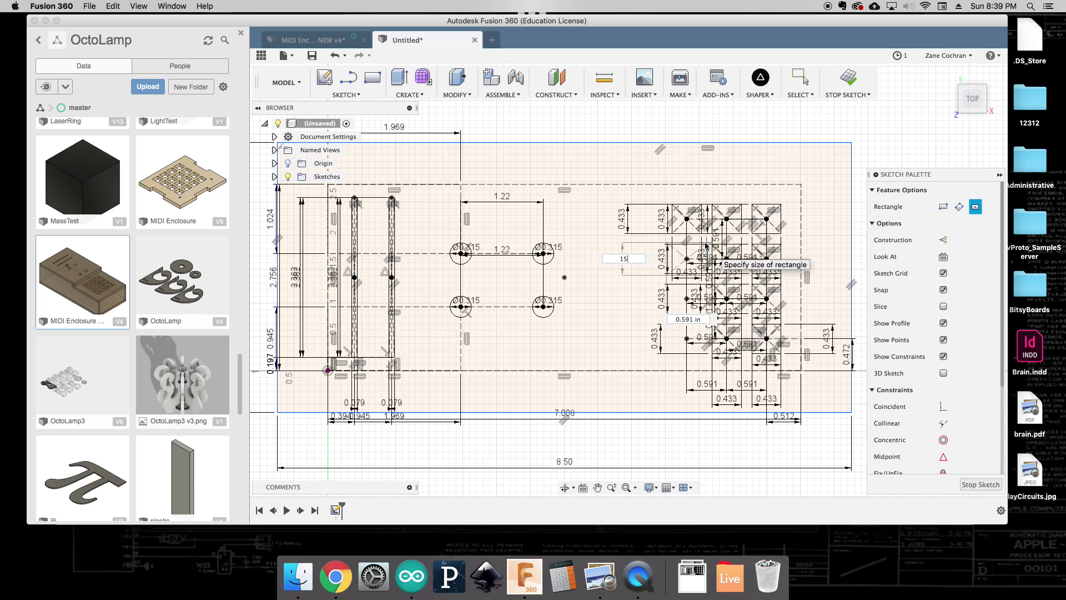
{"action": "key", "text": "BackSpace"}
{"action": "type", "text": "1mm"}
{"action": "key", "text": "Tab"}
{"action": "type", "text": "1"}
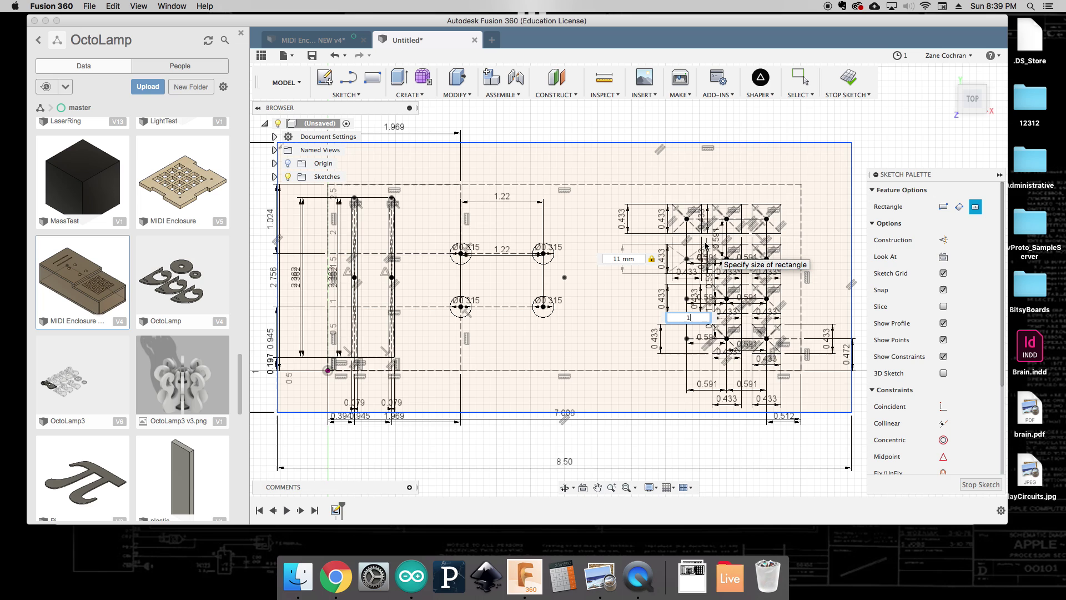
{"action": "type", "text": "1mm"}
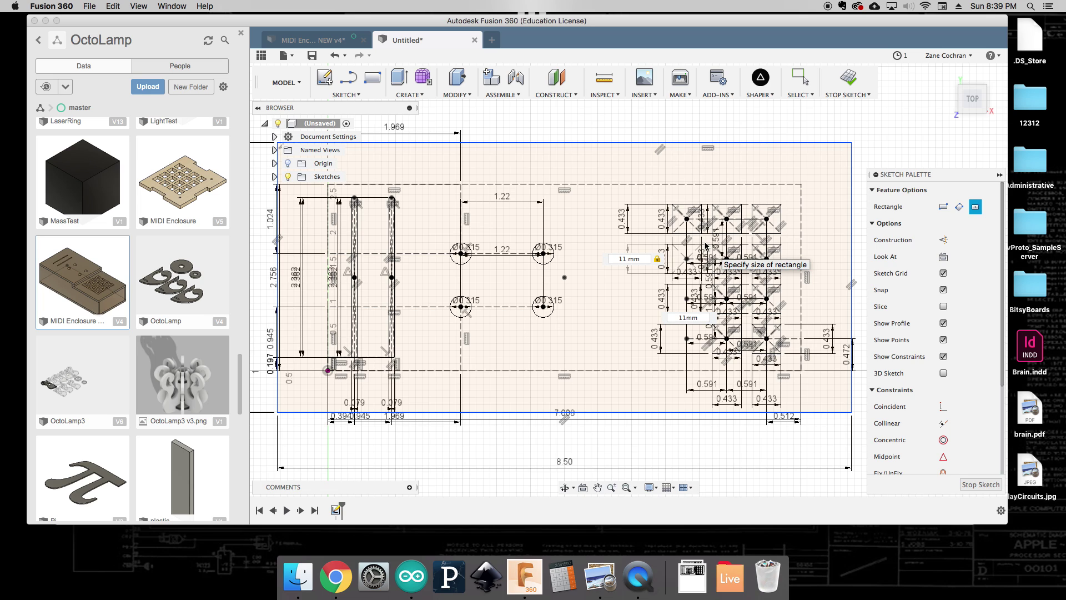
{"action": "key", "text": "Return"}
{"action": "key", "text": "Escape"}
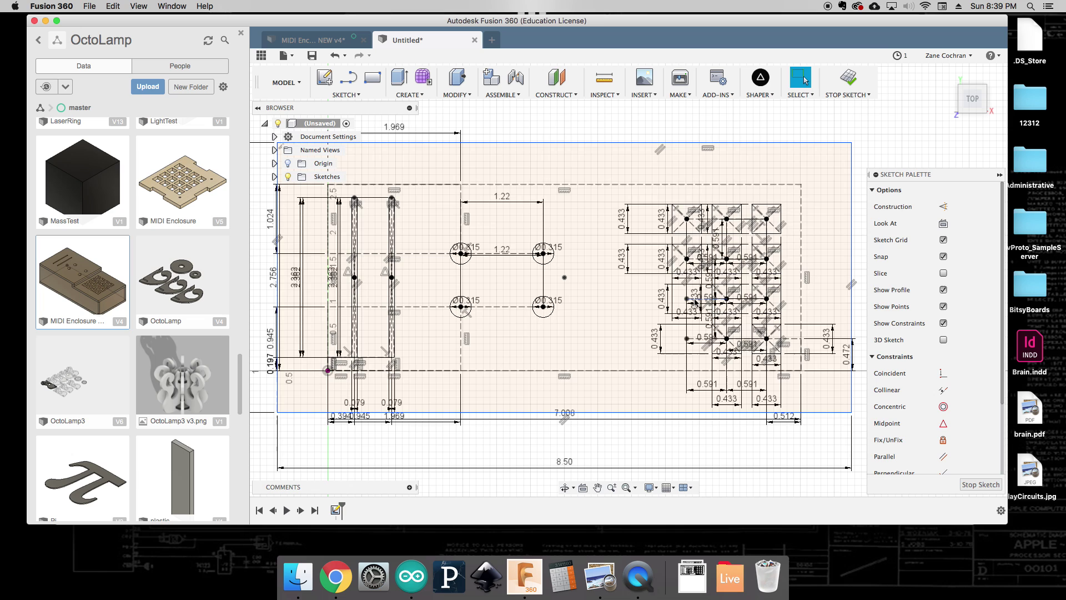
Sketch an 11 × 11 mm center rectangle on the left end of the third-highest construction line, in the third column from the right.
{"action": "left_click", "coordinate": [647, 307]}
{"action": "right_click", "coordinate": [646, 307]}
{"action": "left_click", "coordinate": [651, 274]}
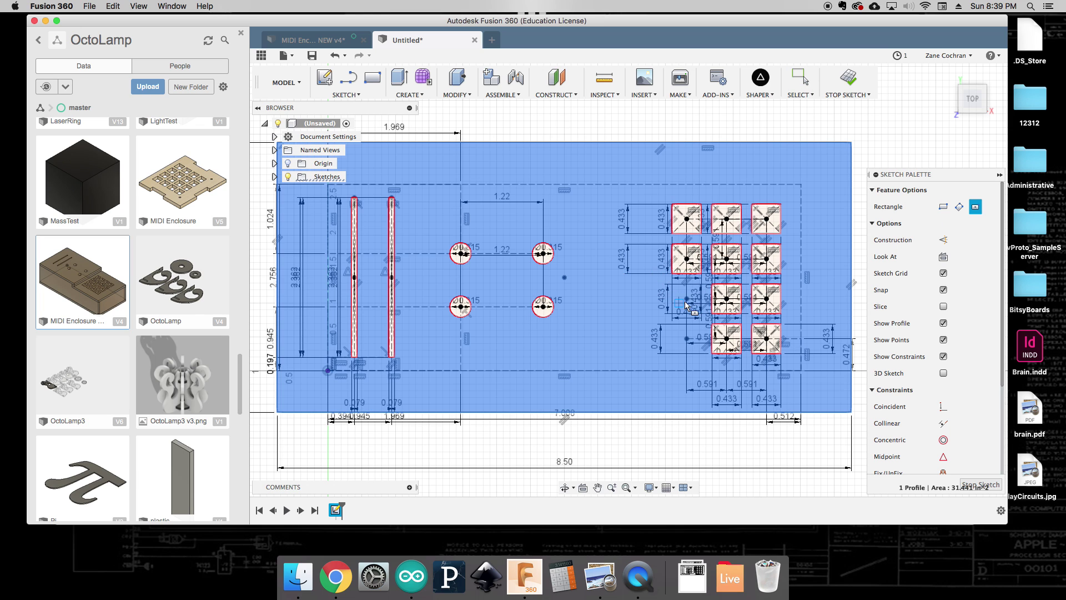
{"action": "left_click", "coordinate": [687, 298]}
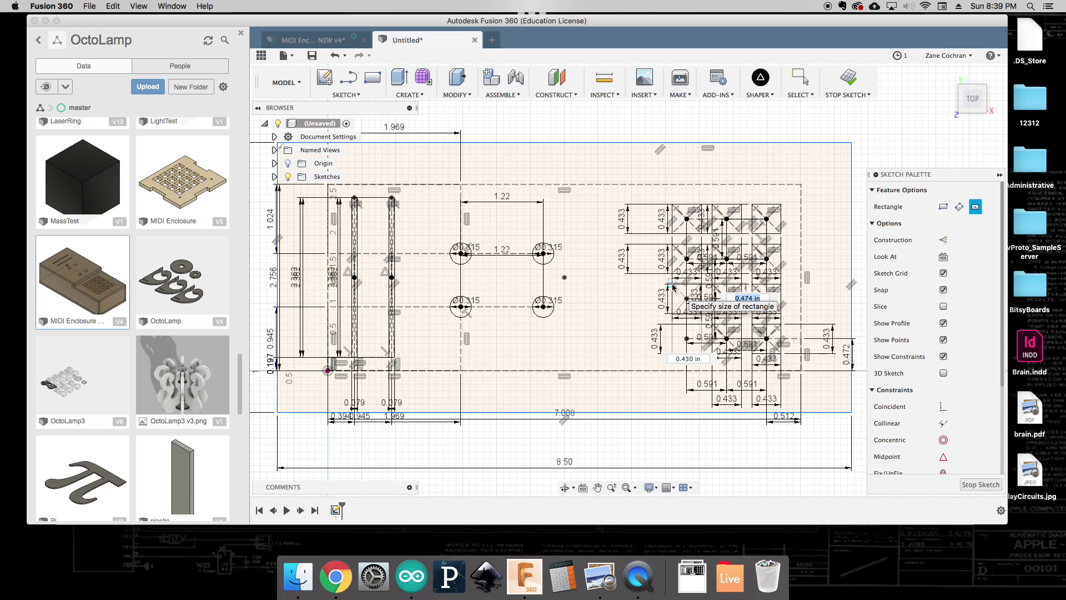
{"action": "type", "text": "11mm"}
{"action": "key", "text": "Tab"}
{"action": "type", "text": "1"}
{"action": "key", "text": "Return"}
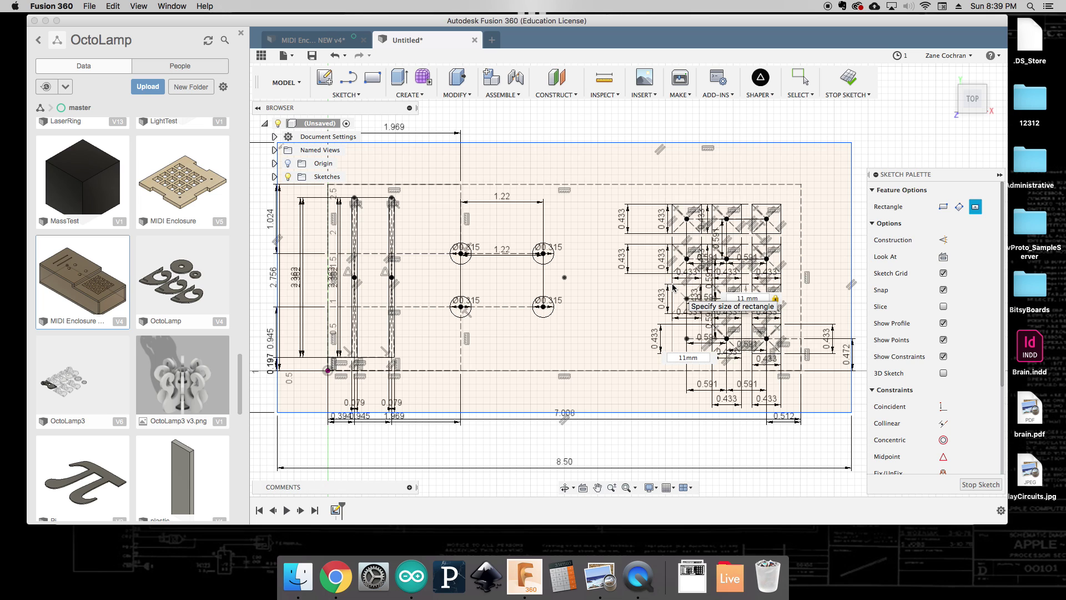
{"action": "key", "text": "Escape"}
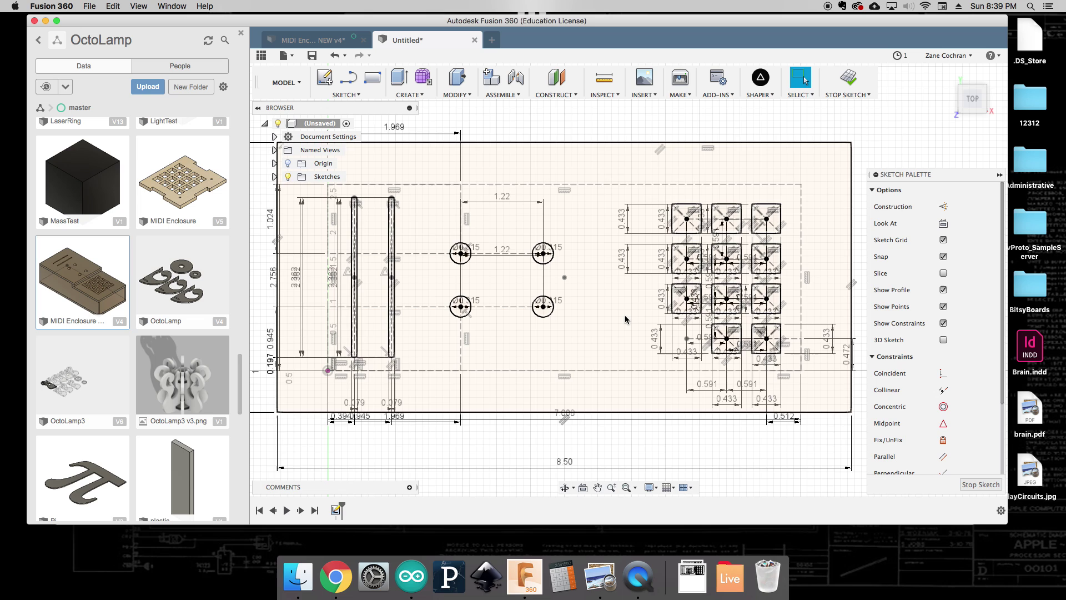
Sketch an 11 × 11 mm center rectangle on the left end of the lowest construction line, completing the third column from the right.
{"action": "right_click", "coordinate": [626, 315]}
{"action": "left_click", "coordinate": [626, 280]}
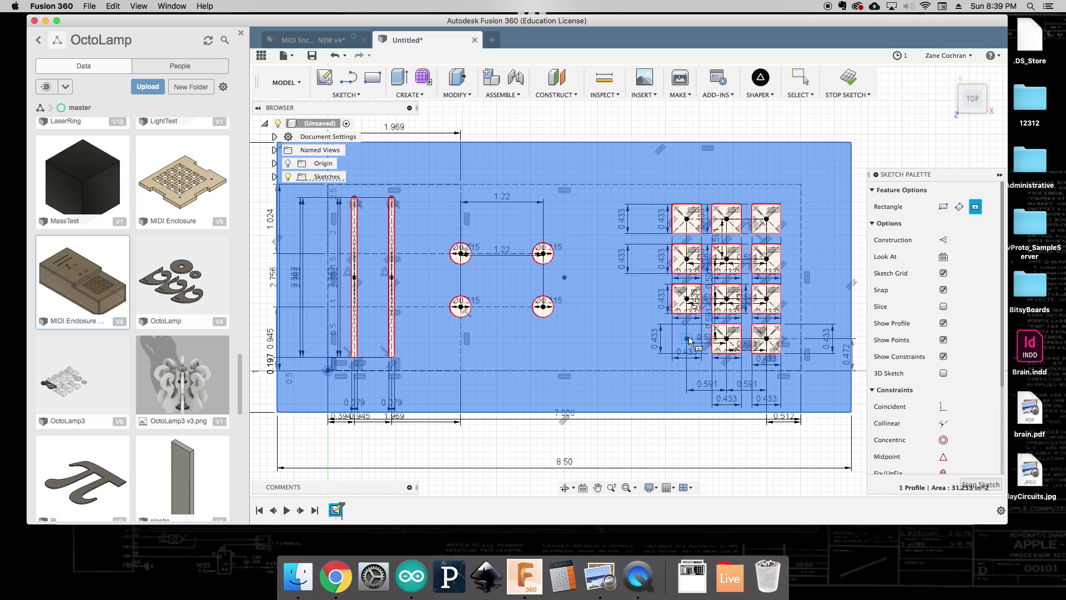
{"action": "left_click", "coordinate": [687, 338]}
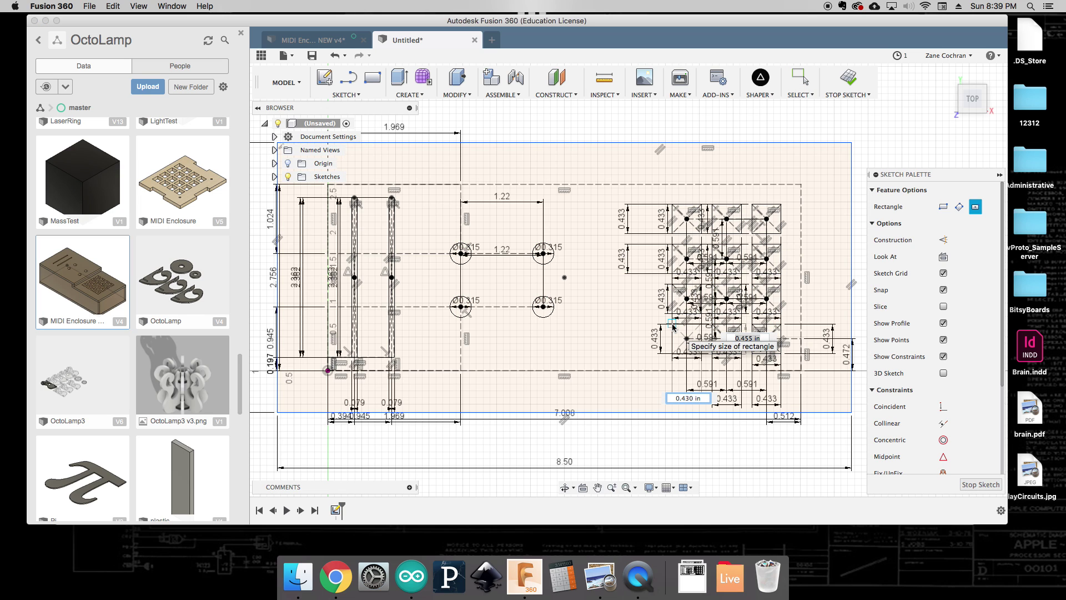
{"action": "type", "text": "0.430"}
{"action": "key", "text": "Tab"}
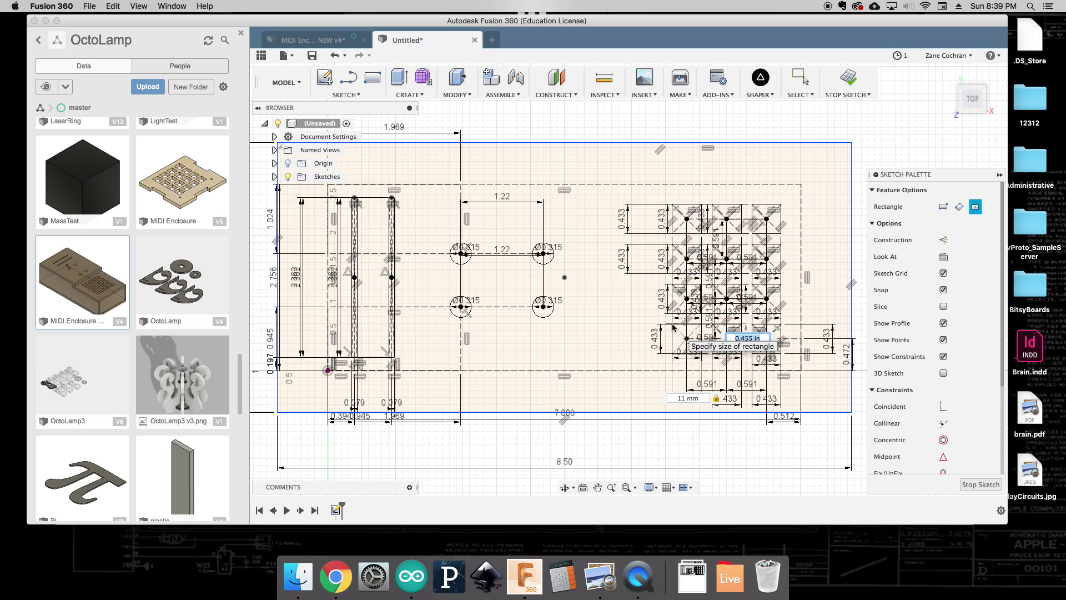
{"action": "type", "text": "11mm"}
{"action": "key", "text": "Return"}
{"action": "key", "text": "Escape"}
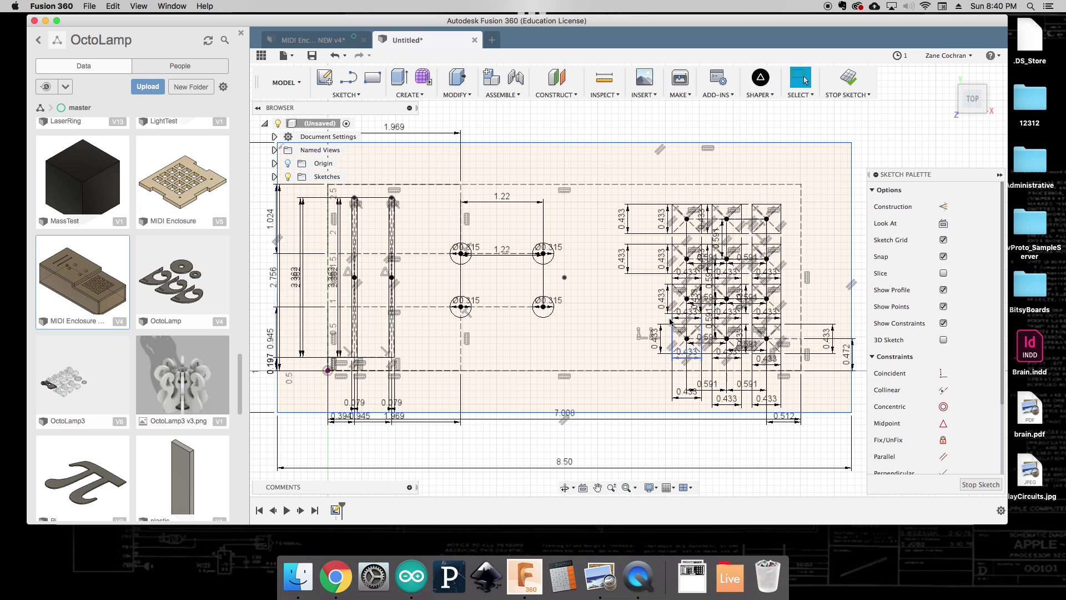
Sketch 15 mm horizontal construction lines leftward from the centres of the top two squares in the third column from the right.
{"action": "key", "text": "l"}
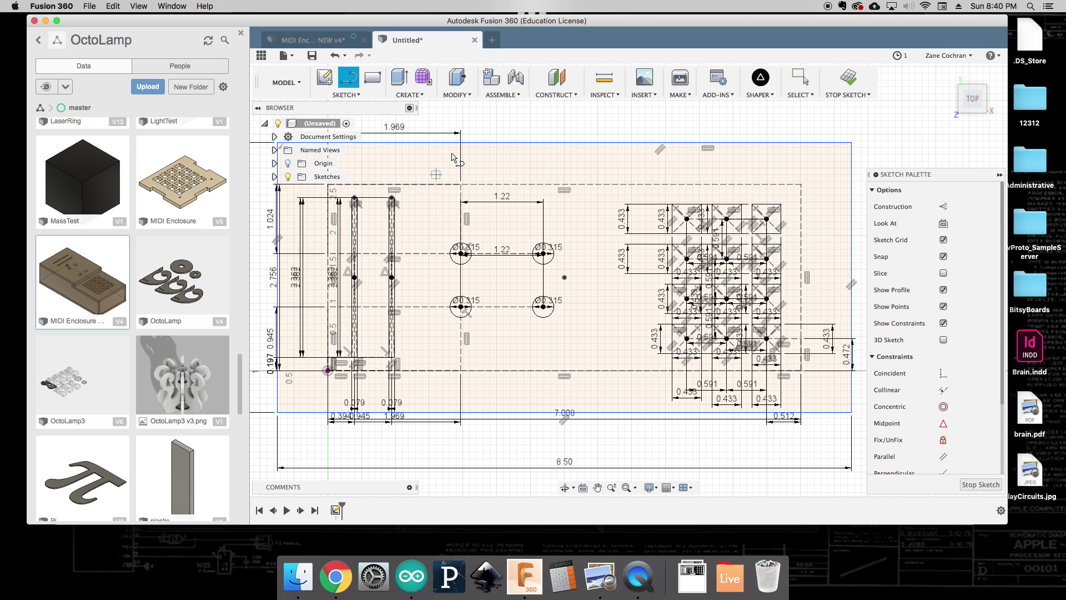
{"action": "left_click", "coordinate": [944, 206]}
{"action": "left_click", "coordinate": [687, 219]}
{"action": "type", "text": "15mm"}
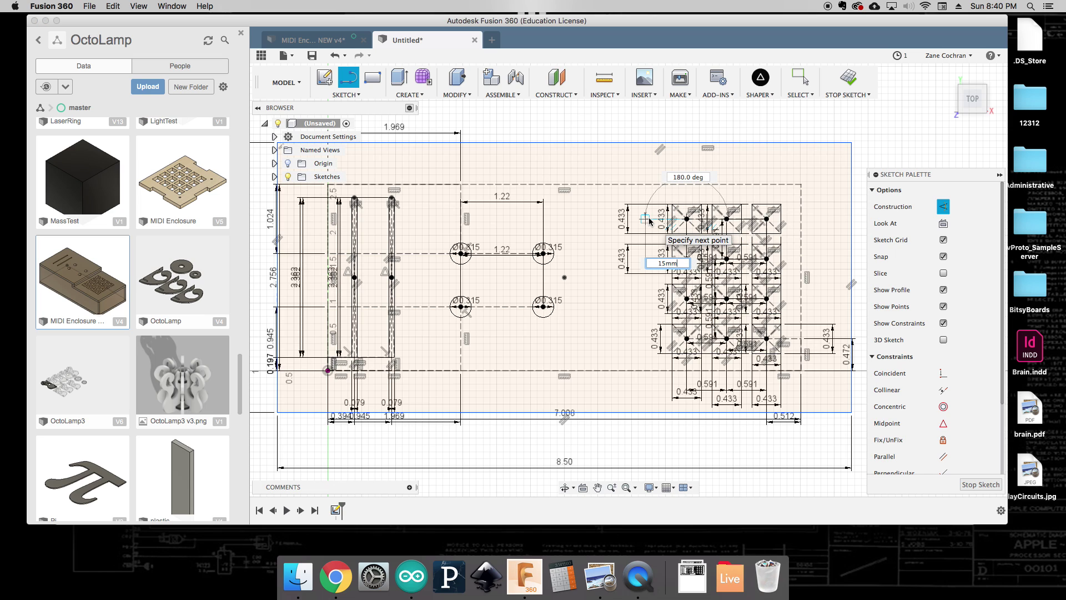
{"action": "key", "text": "Return"}
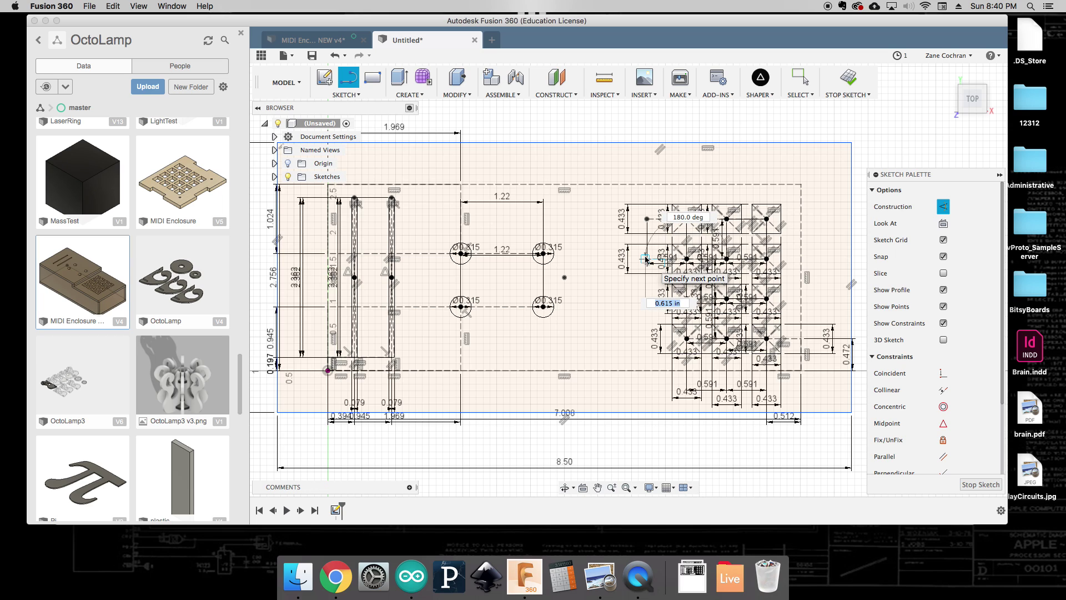
{"action": "type", "text": "15mm"}
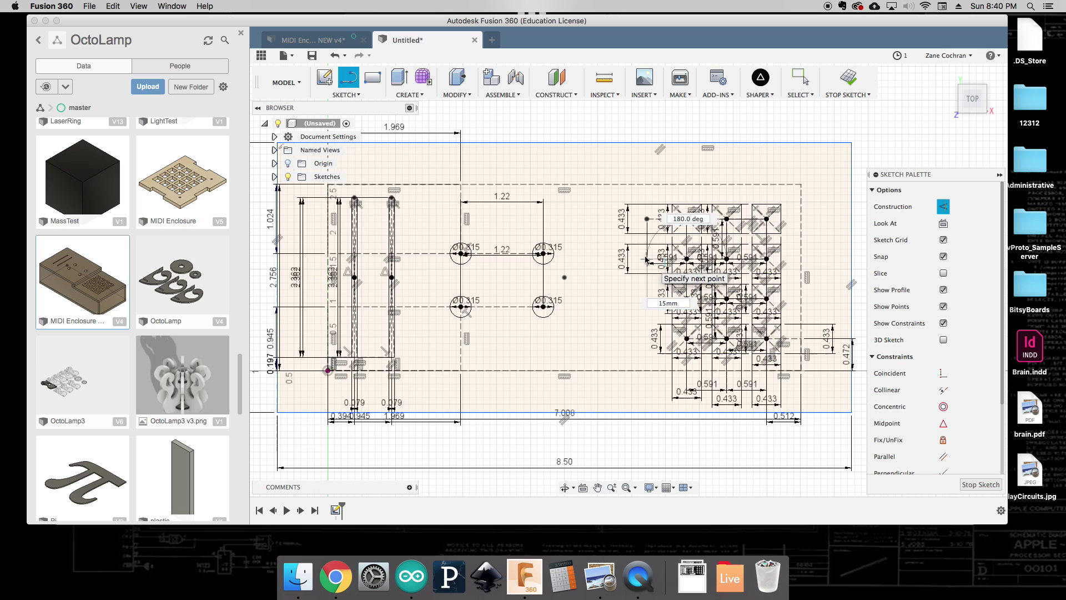
{"action": "key", "text": "Escape"}
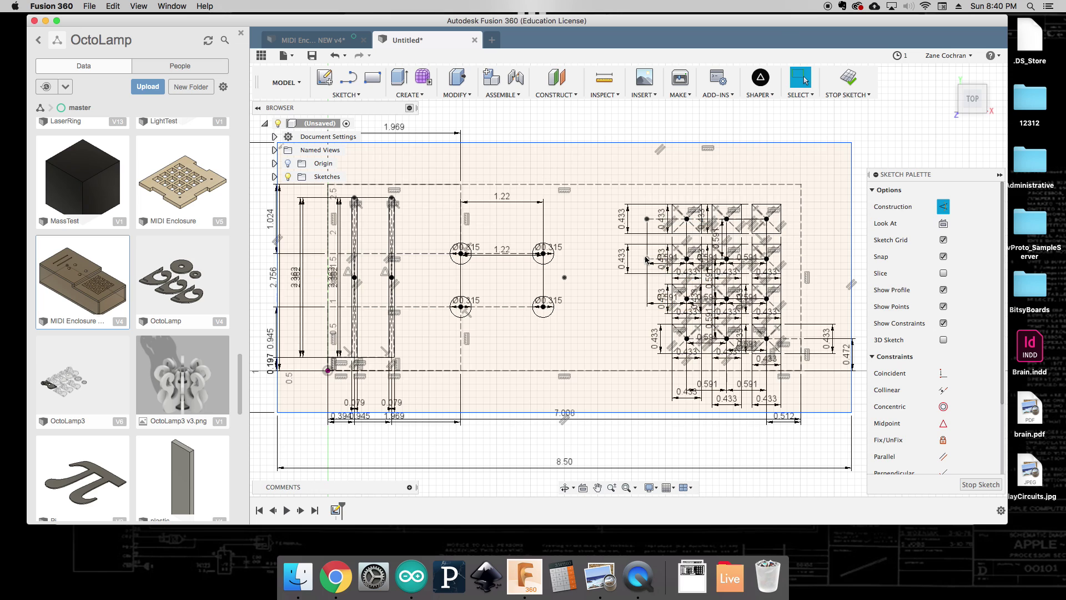
Sketch a 15 mm horizontal construction line leftward from the centre of the third-highest square in the third column from the right.
{"action": "key", "text": "l"}
{"action": "left_click", "coordinate": [687, 299]}
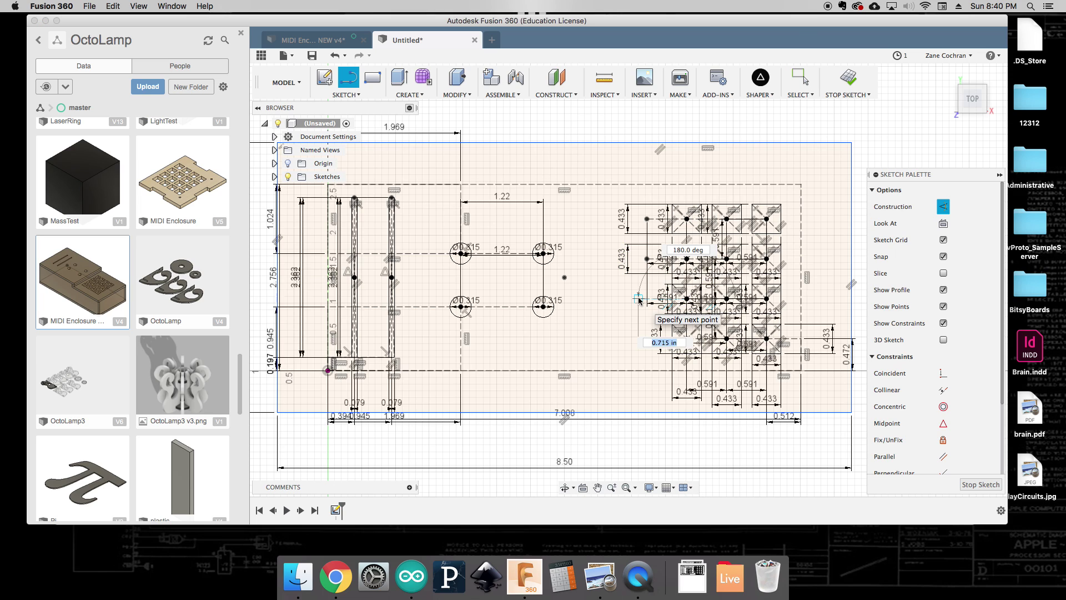
{"action": "type", "text": "15mm"}
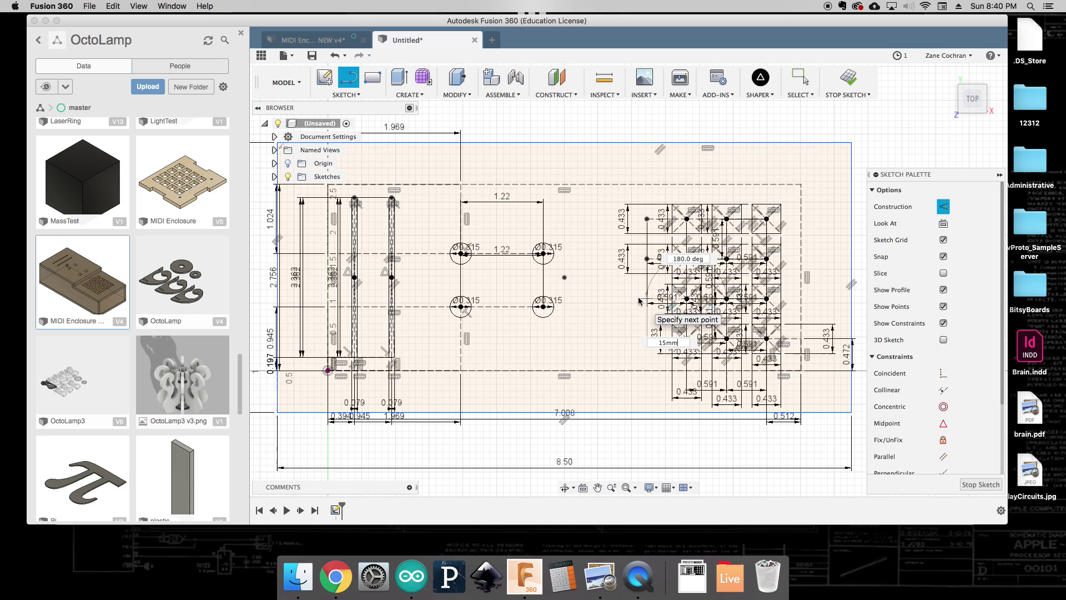
{"action": "key", "text": "Return"}
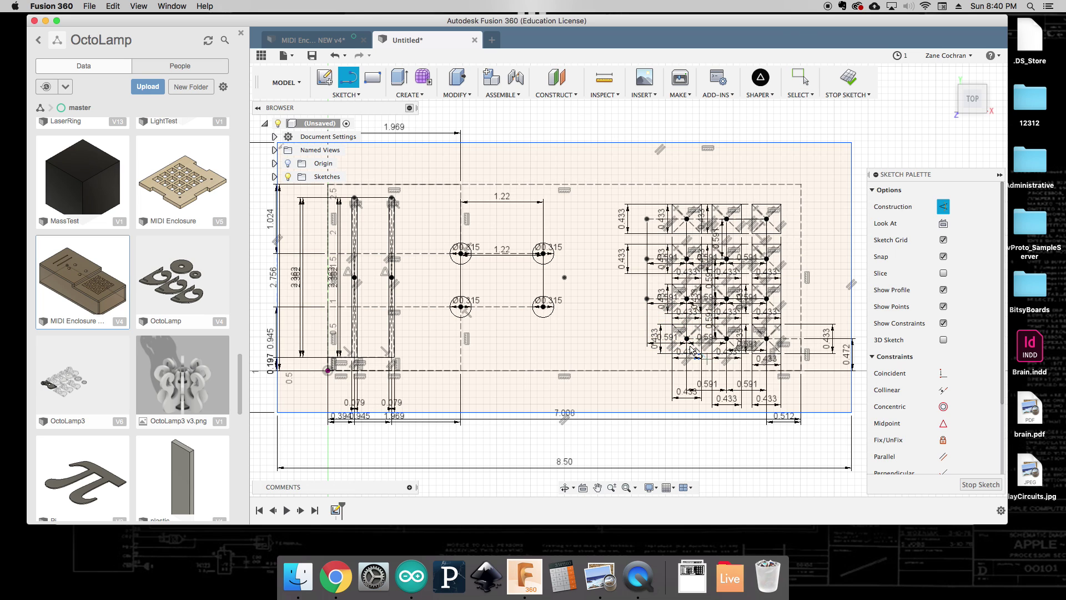
Sketch a 15 mm horizontal construction line leftward from the centre of the lowest square in the third column from the right.
{"action": "left_click", "coordinate": [687, 338]}
{"action": "type", "text": "15mm"}
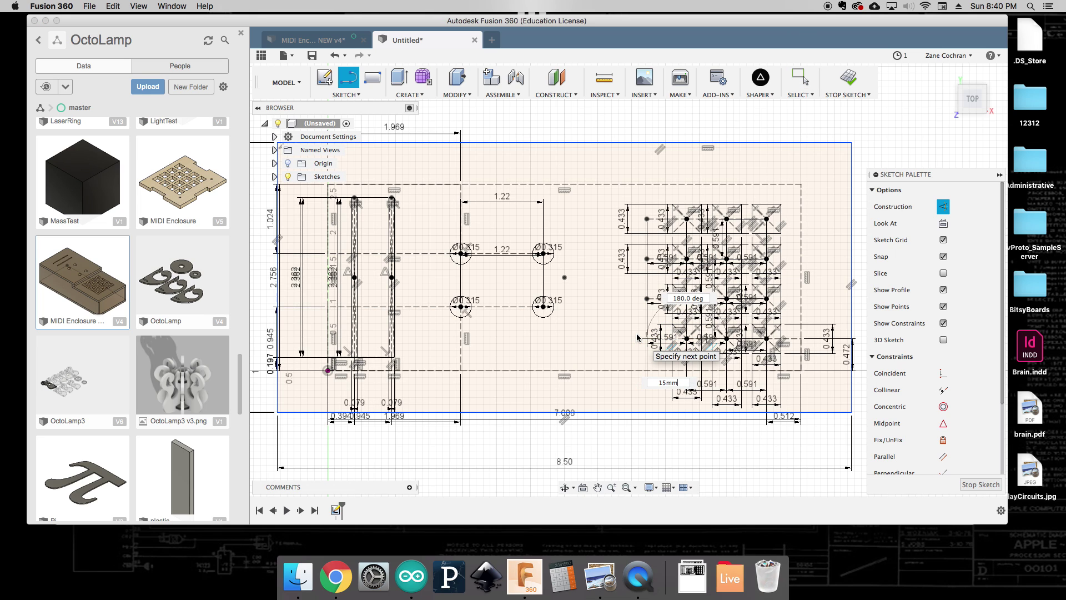
{"action": "key", "text": "Return"}
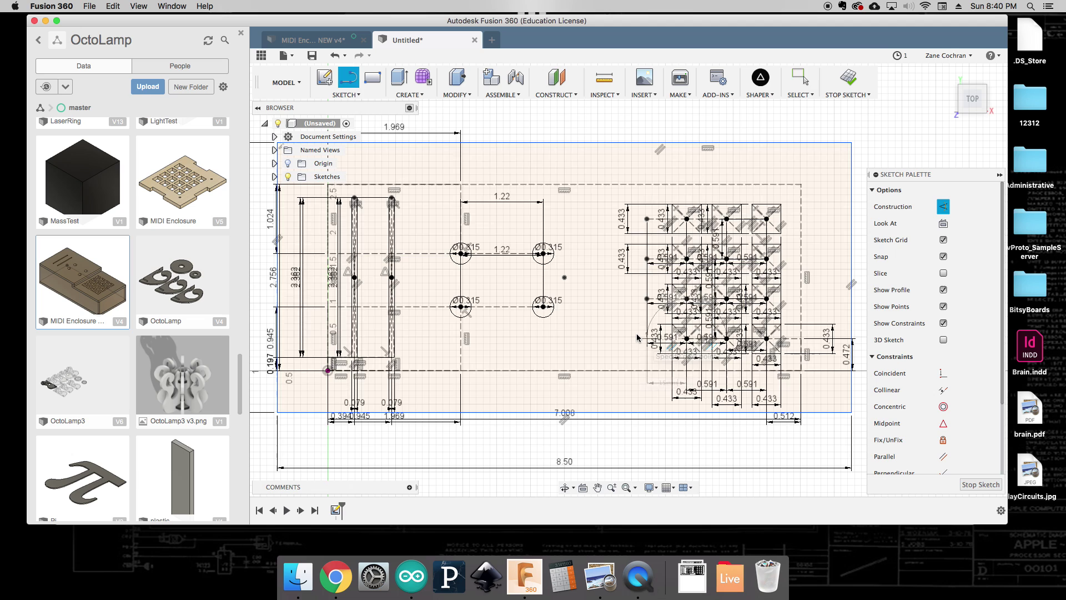
{"action": "key", "text": "Escape"}
Sketch an 11 × 11 mm center rectangle as regular geometry on the left end of the top construction line, starting the fourth column.
{"action": "left_click", "coordinate": [354, 97]}
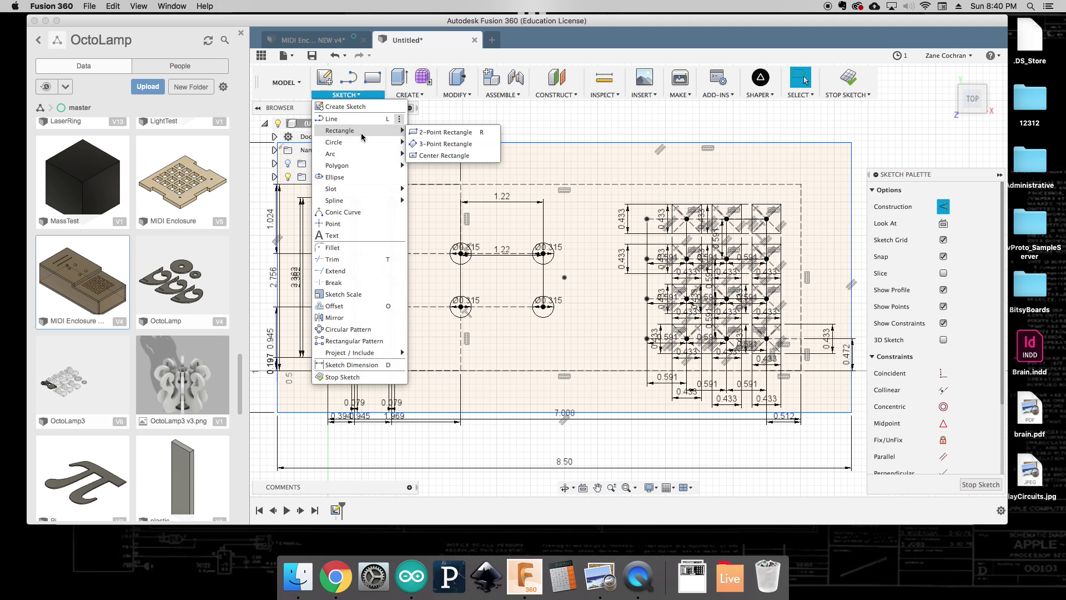
{"action": "mouse_move", "coordinate": [361, 132]}
{"action": "left_click", "coordinate": [447, 156]}
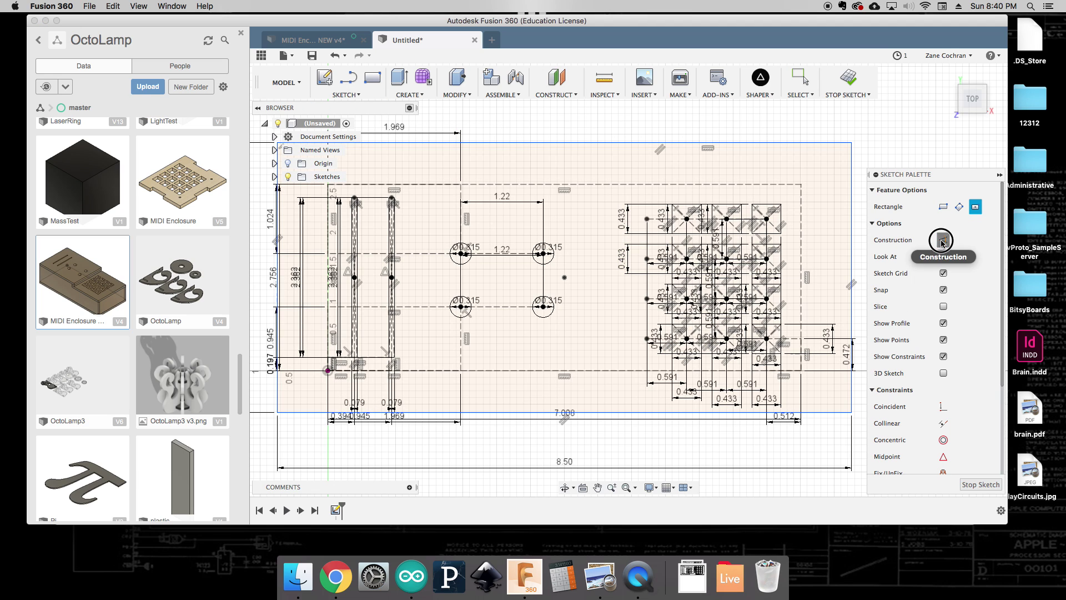
{"action": "left_click", "coordinate": [943, 240]}
{"action": "left_click", "coordinate": [647, 219]}
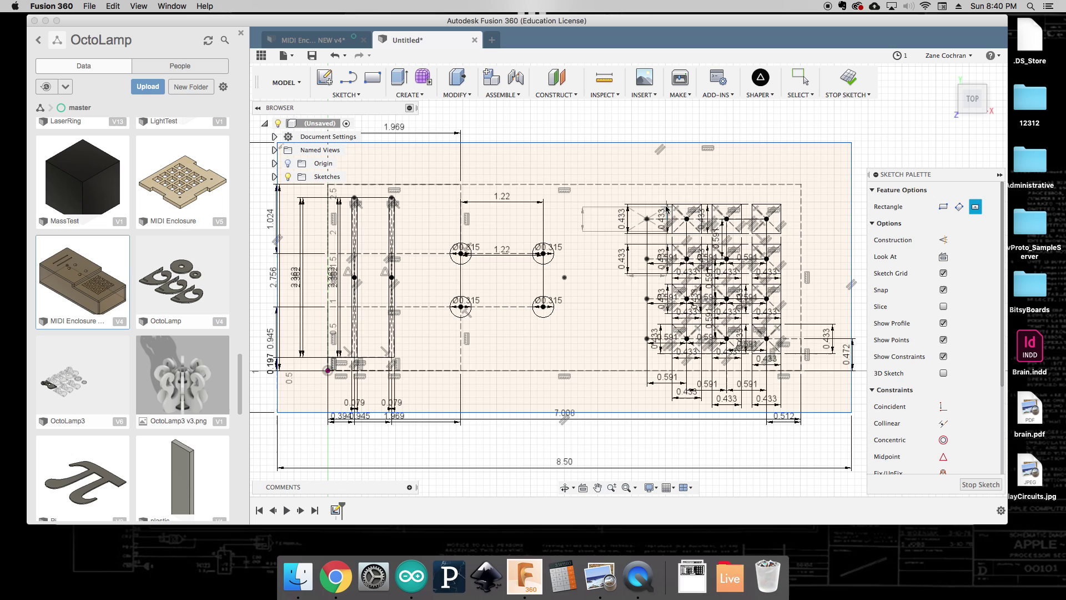
{"action": "type", "text": "1"}
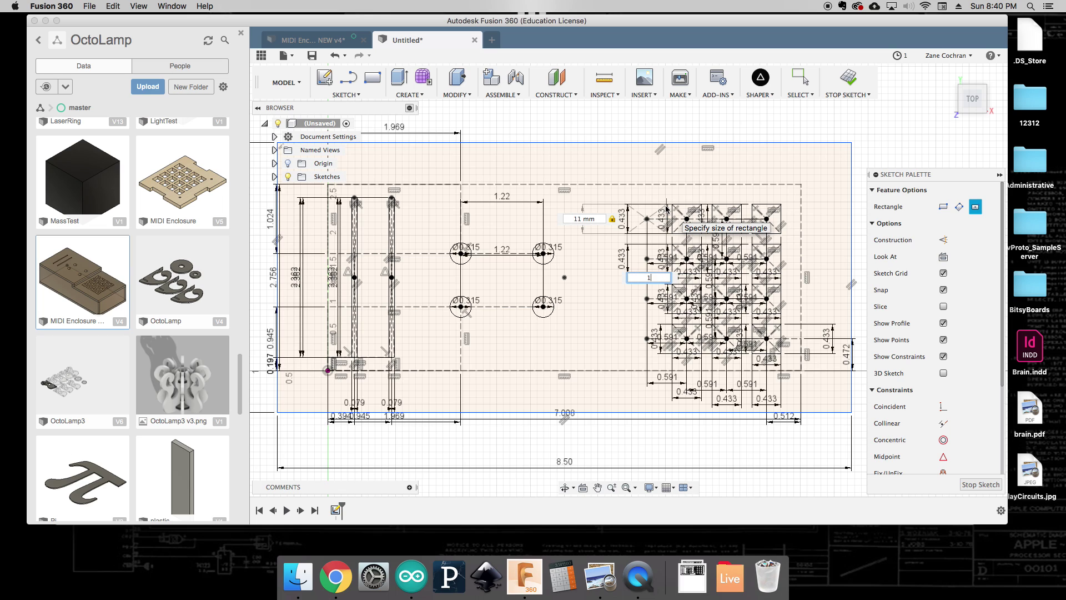
{"action": "type", "text": "1mm"}
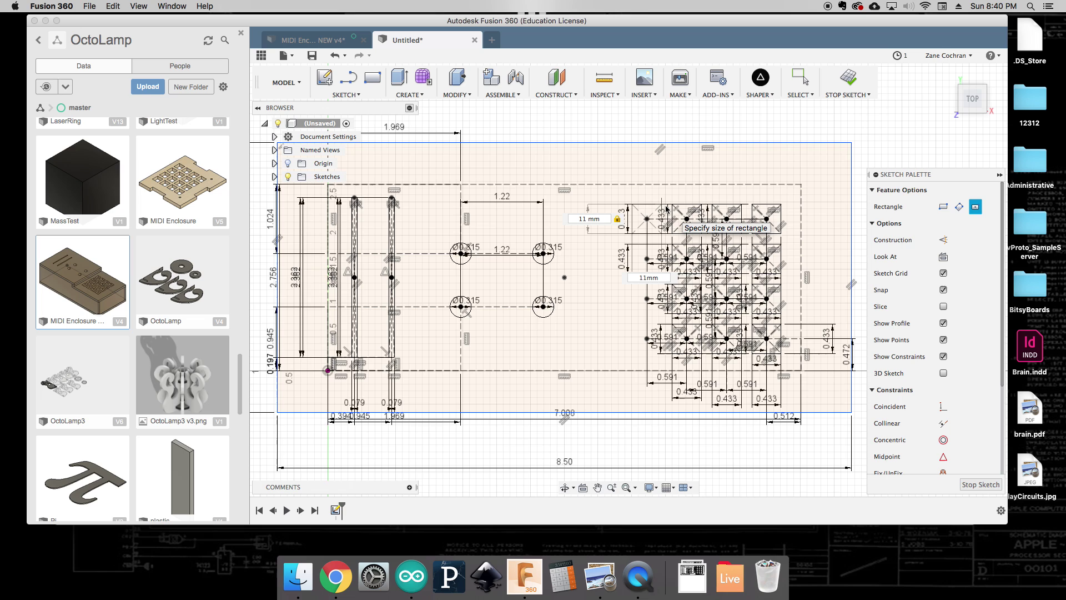
{"action": "key", "text": "Return"}
{"action": "key", "text": "Escape"}
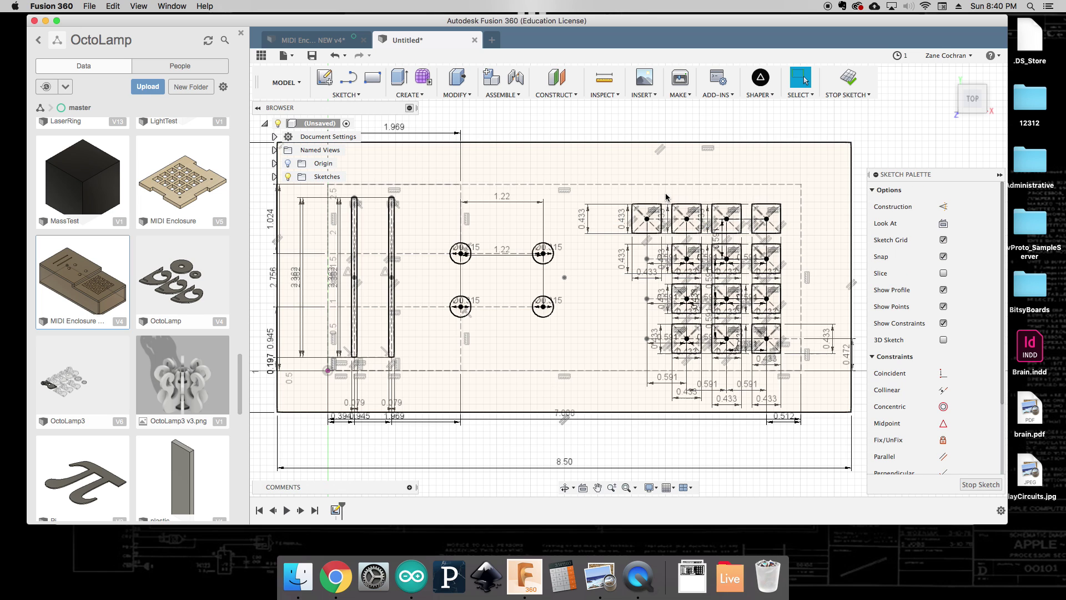
{"action": "left_click", "coordinate": [667, 211]}
{"action": "right_click", "coordinate": [666, 214]}
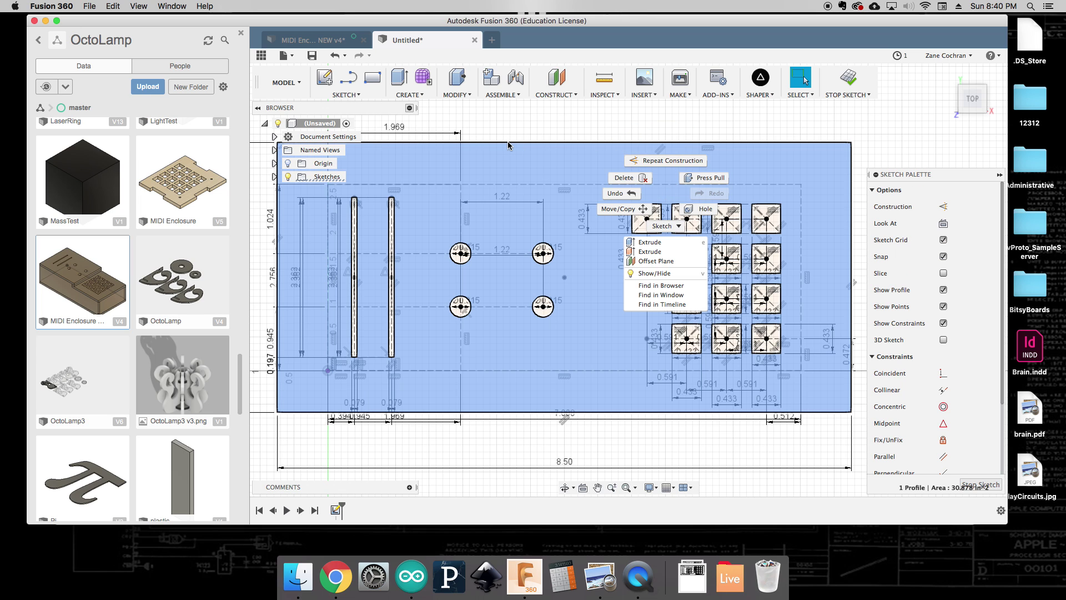
{"action": "left_click", "coordinate": [664, 161]}
Sketch an 11 × 11 mm center rectangle on the left end of the second-highest construction line in the fourth column.
{"action": "left_click", "coordinate": [356, 96]}
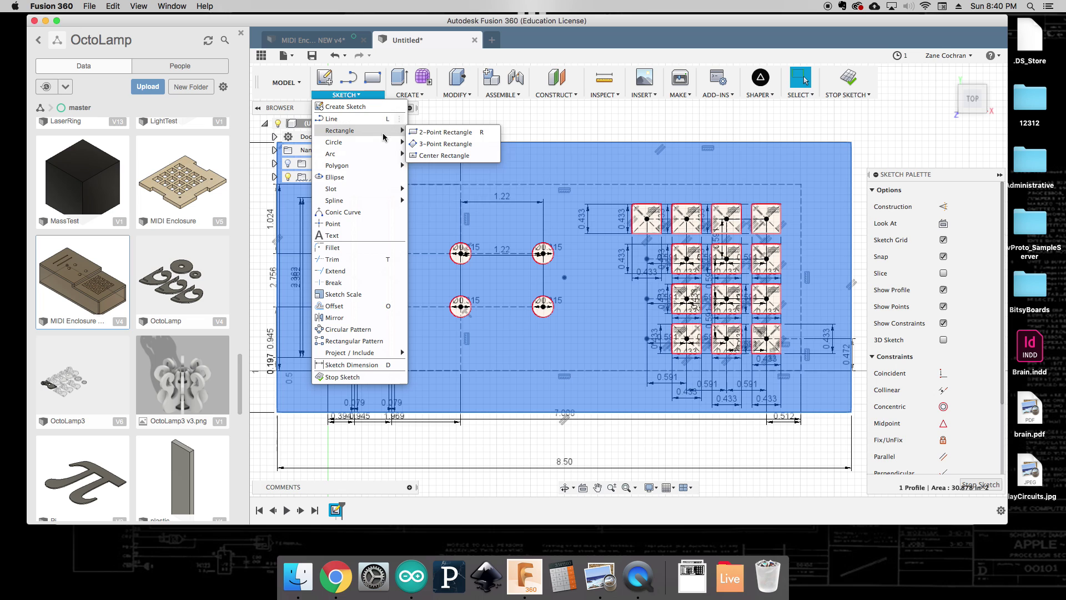
{"action": "mouse_move", "coordinate": [377, 132]}
{"action": "left_click", "coordinate": [444, 155]}
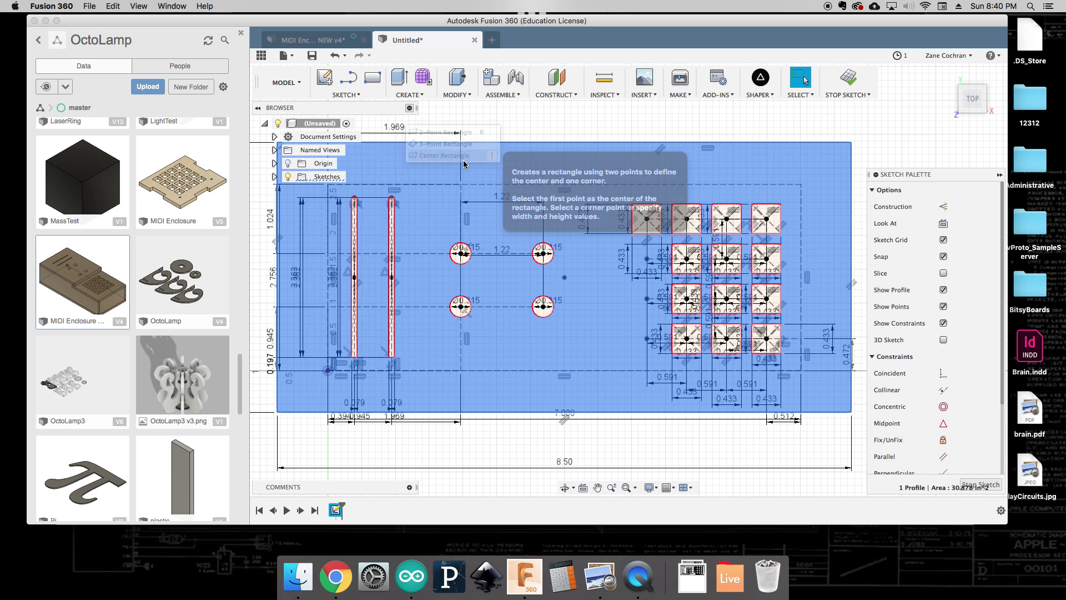
{"action": "left_click", "coordinate": [650, 261]}
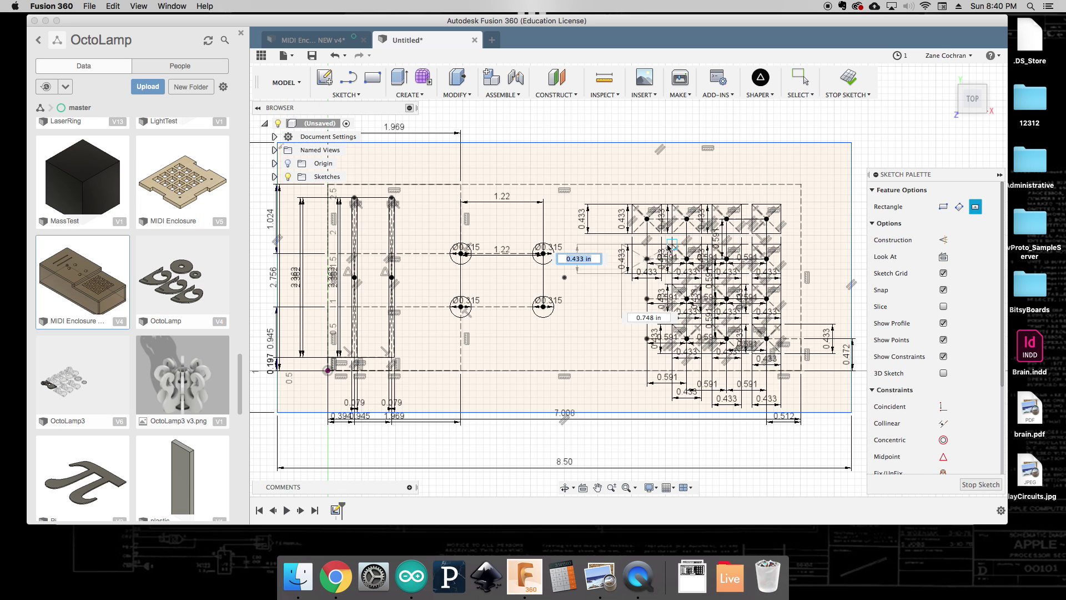
{"action": "type", "text": "11mm"}
{"action": "key", "text": "Tab"}
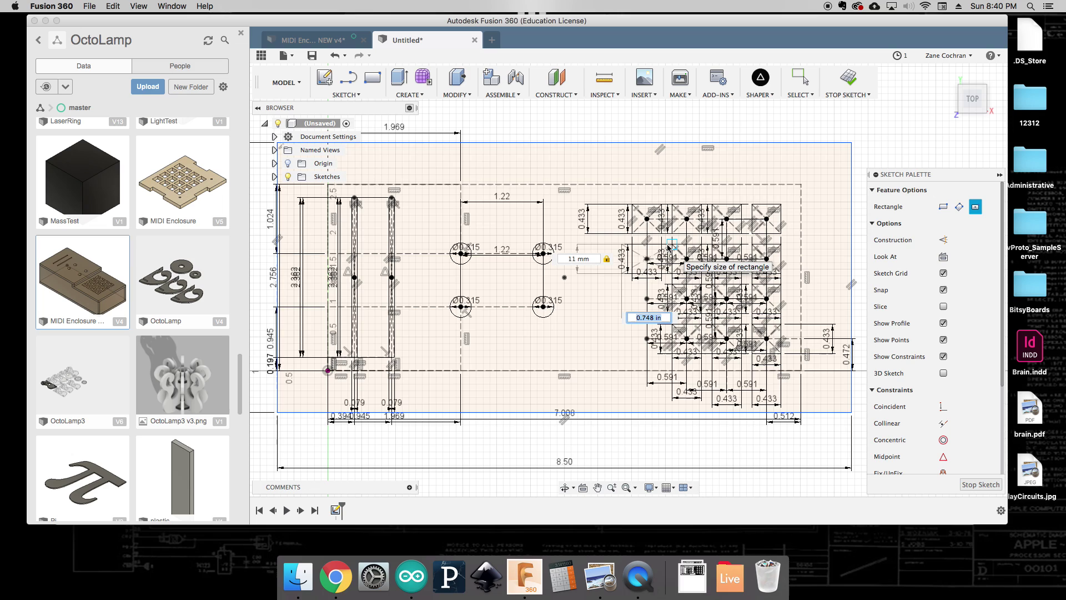
{"action": "type", "text": "11mm"}
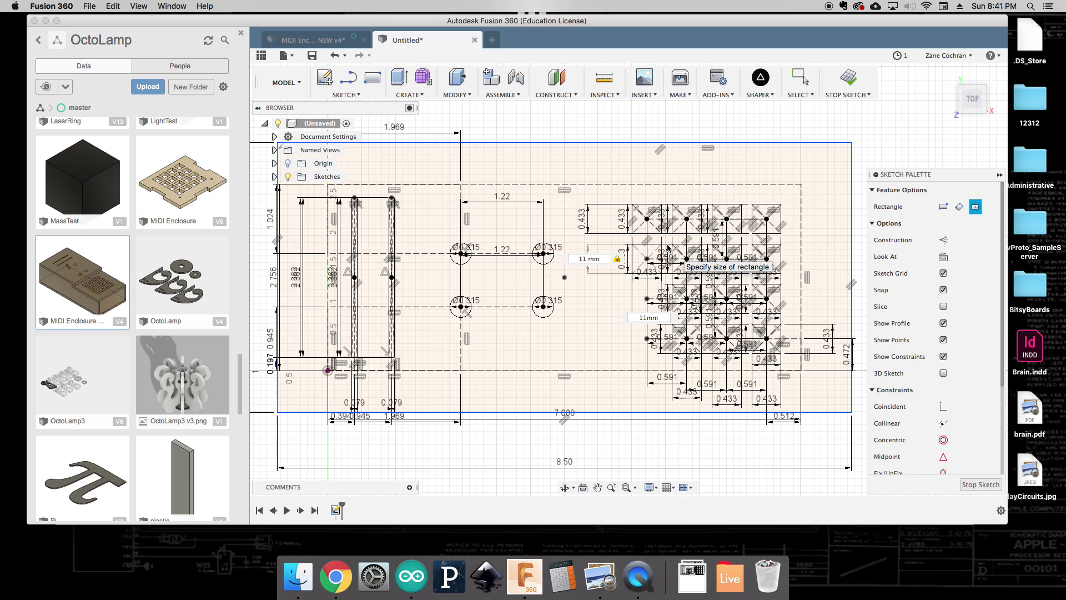
{"action": "key", "text": "Return"}
Sketch an 11 × 11 mm center rectangle on the left end of the third-highest construction line in the fourth column.
{"action": "left_click", "coordinate": [344, 94]}
{"action": "mouse_move", "coordinate": [360, 134]}
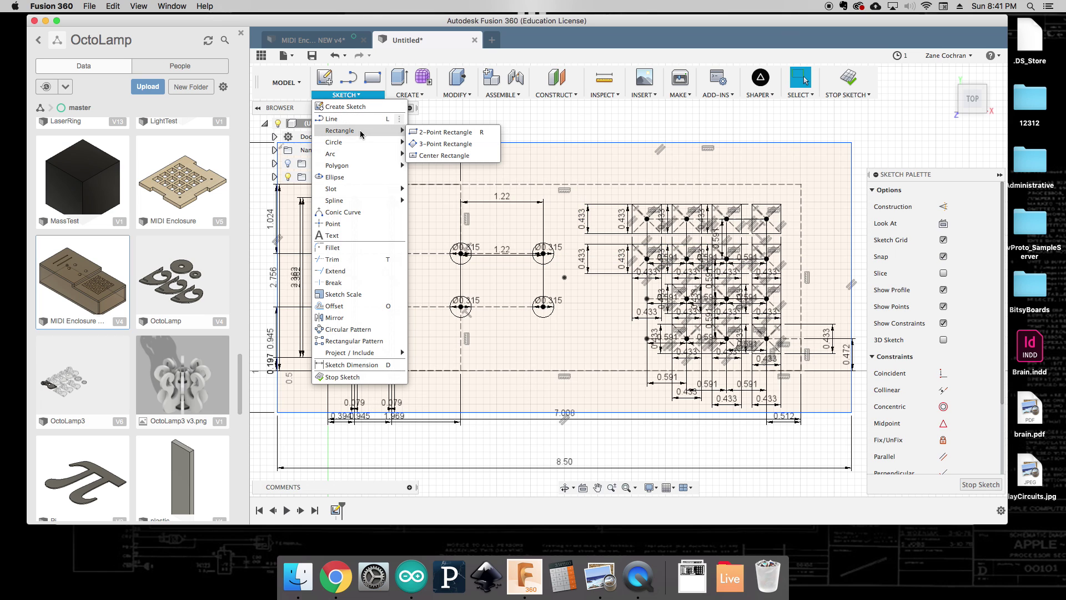
{"action": "left_click", "coordinate": [444, 155]}
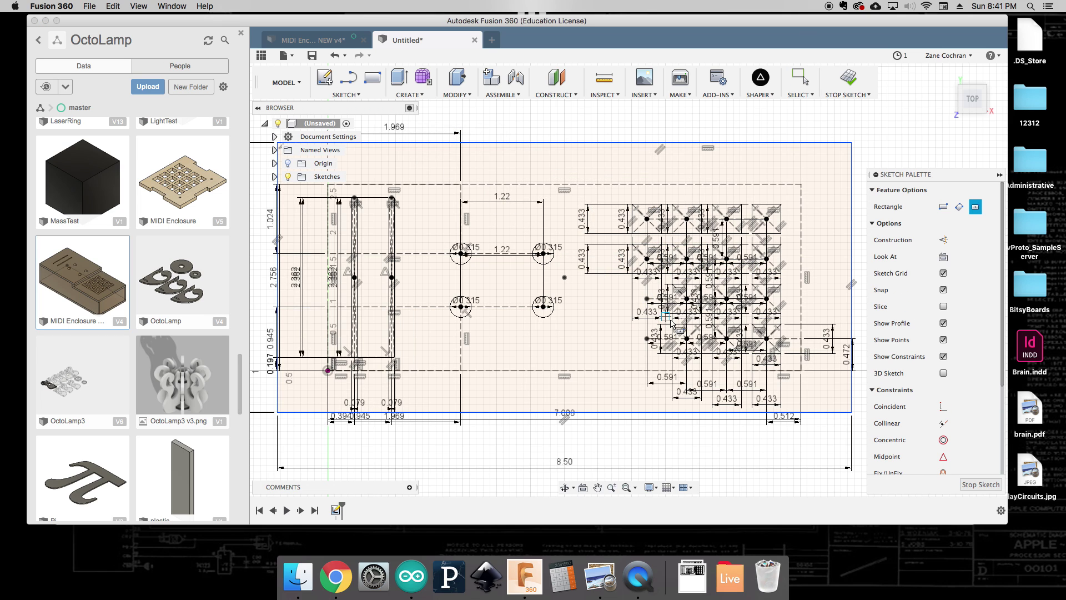
{"action": "left_click", "coordinate": [647, 299]}
{"action": "type", "text": "11 mm"}
{"action": "key", "text": "Tab"}
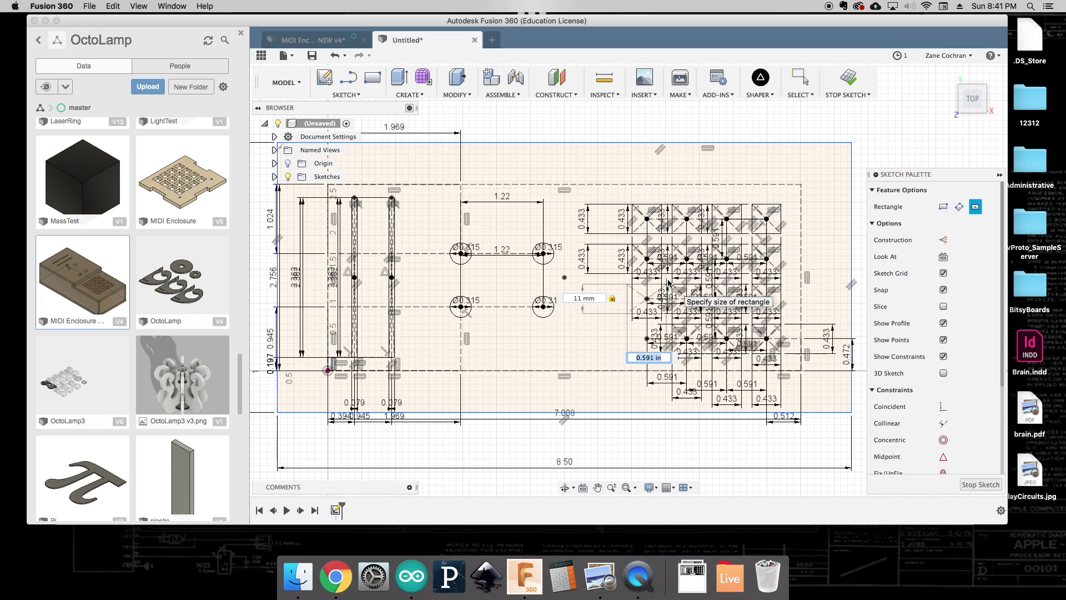
{"action": "type", "text": "11mm"}
{"action": "key", "text": "Tab"}
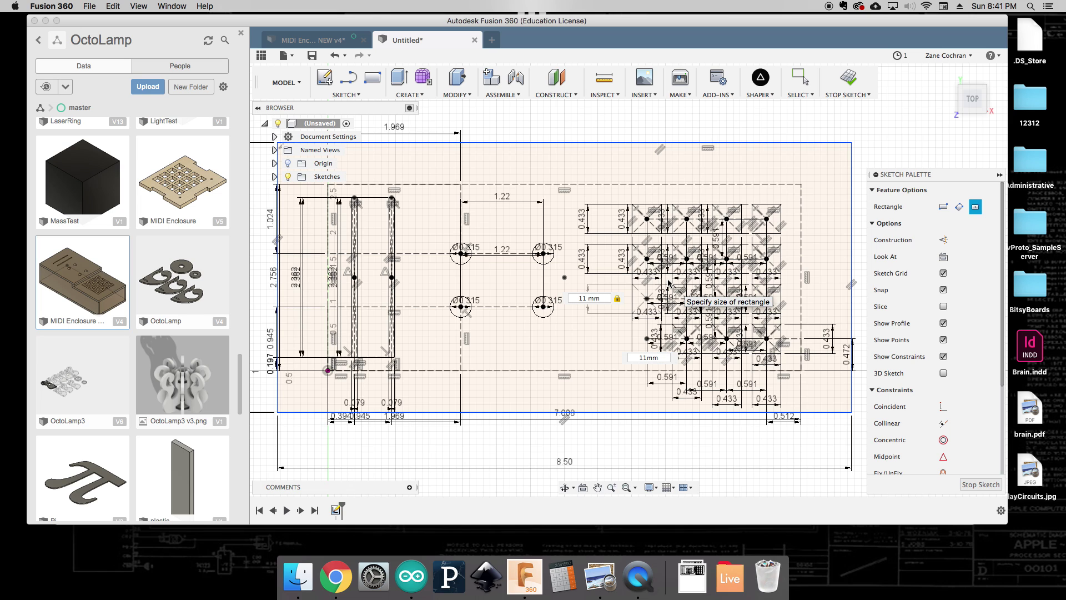
{"action": "key", "text": "Return"}
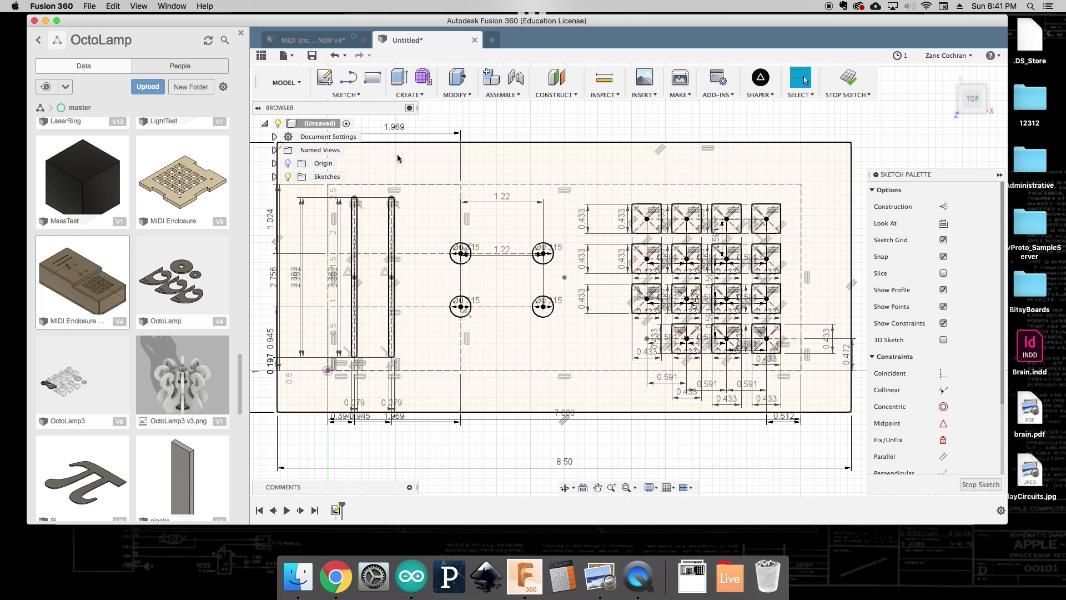
Sketch an 11 × 11 mm center rectangle on the left end of the lowest construction line, completing the four-by-four button grid.
{"action": "left_click", "coordinate": [354, 95]}
{"action": "mouse_move", "coordinate": [356, 130]}
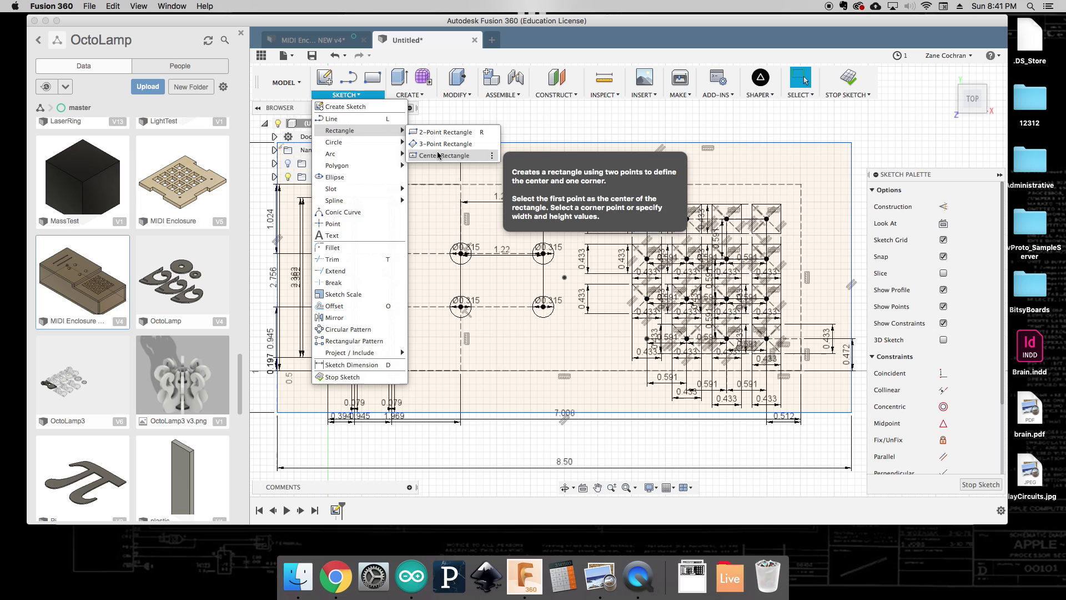
{"action": "left_click", "coordinate": [438, 154]}
{"action": "left_click", "coordinate": [643, 338]}
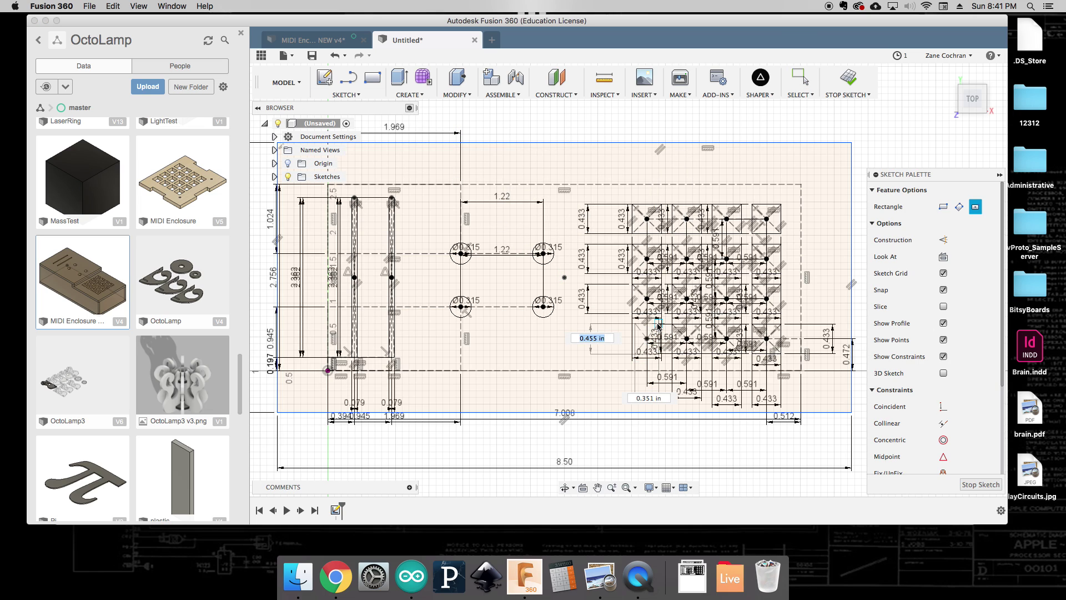
{"action": "type", "text": "11mm"}
{"action": "key", "text": "Tab"}
{"action": "type", "text": "11mm"}
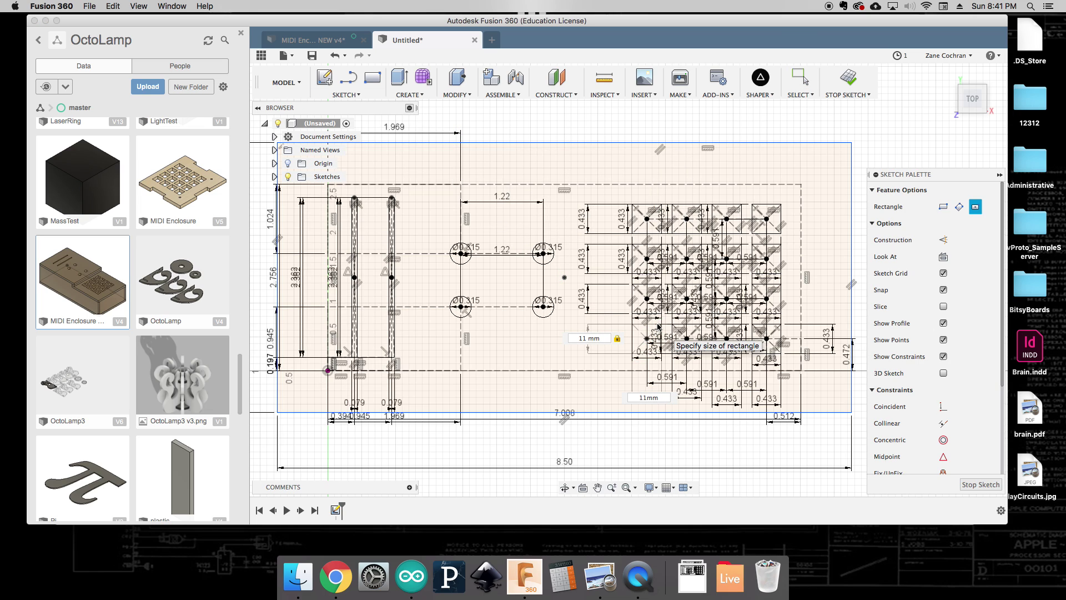
{"action": "key", "text": "Return"}
{"action": "key", "text": "Escape"}
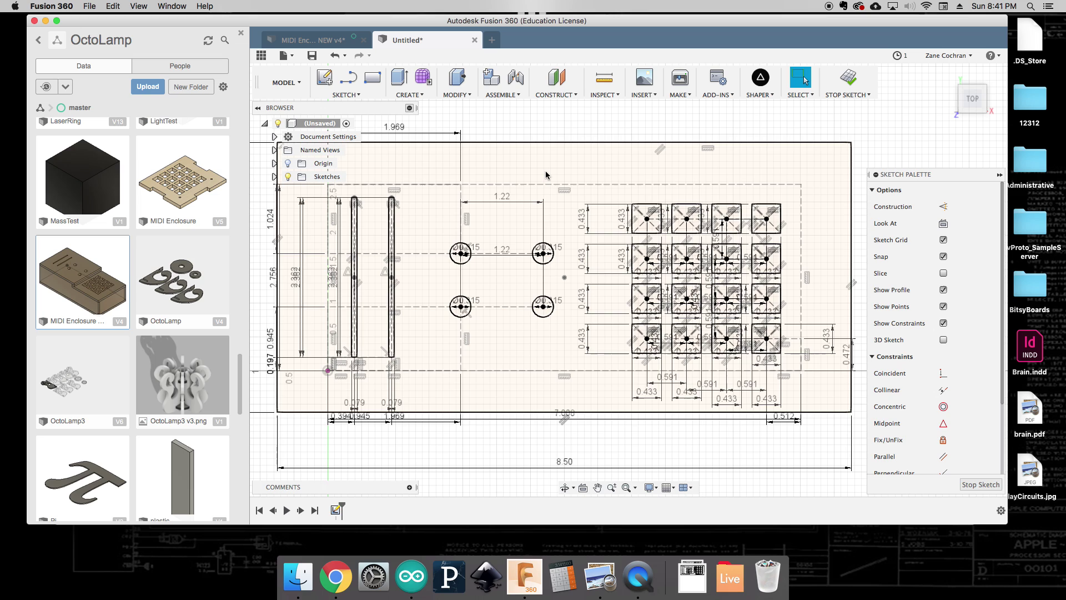
Sketch a 5 mm wide rectangle between the knob holes and button grid, from the dashed outline's upper edge to the plate's lower edge.
{"action": "key", "text": "l"}
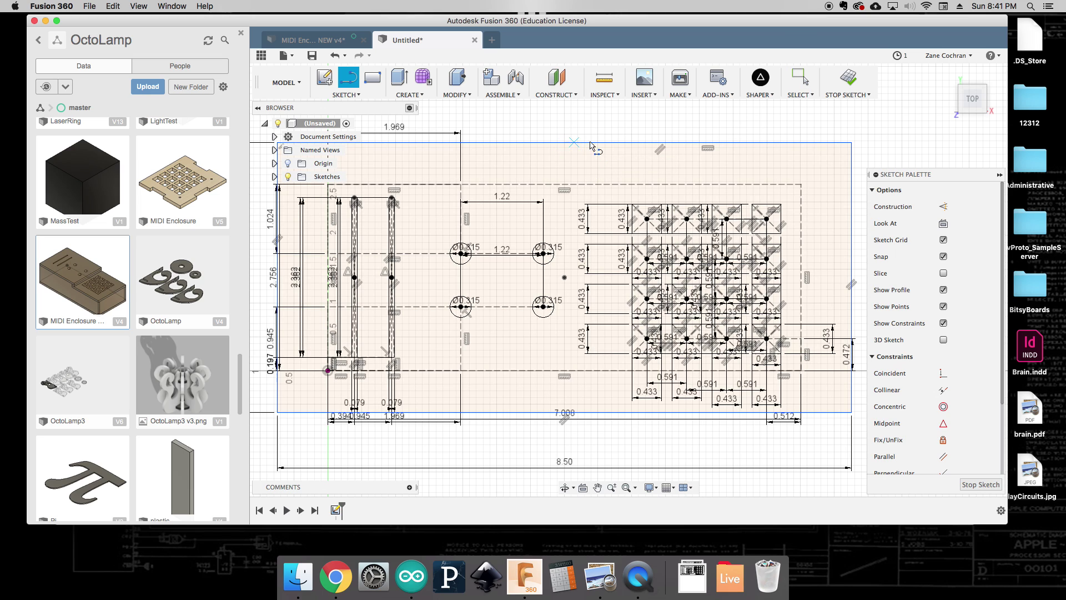
{"action": "left_click", "coordinate": [371, 82]}
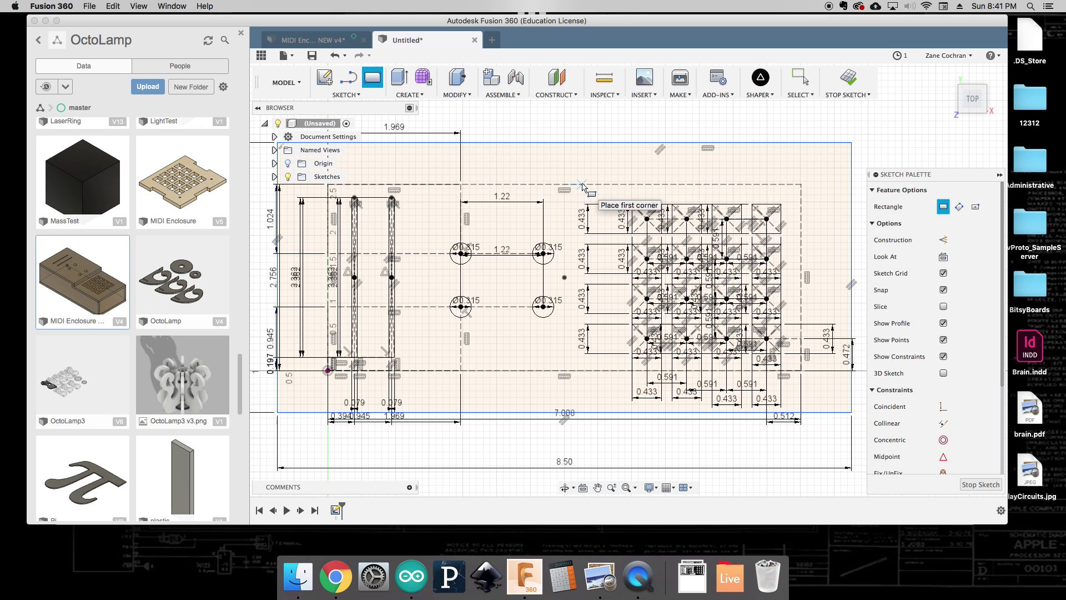
{"action": "left_click", "coordinate": [581, 185]}
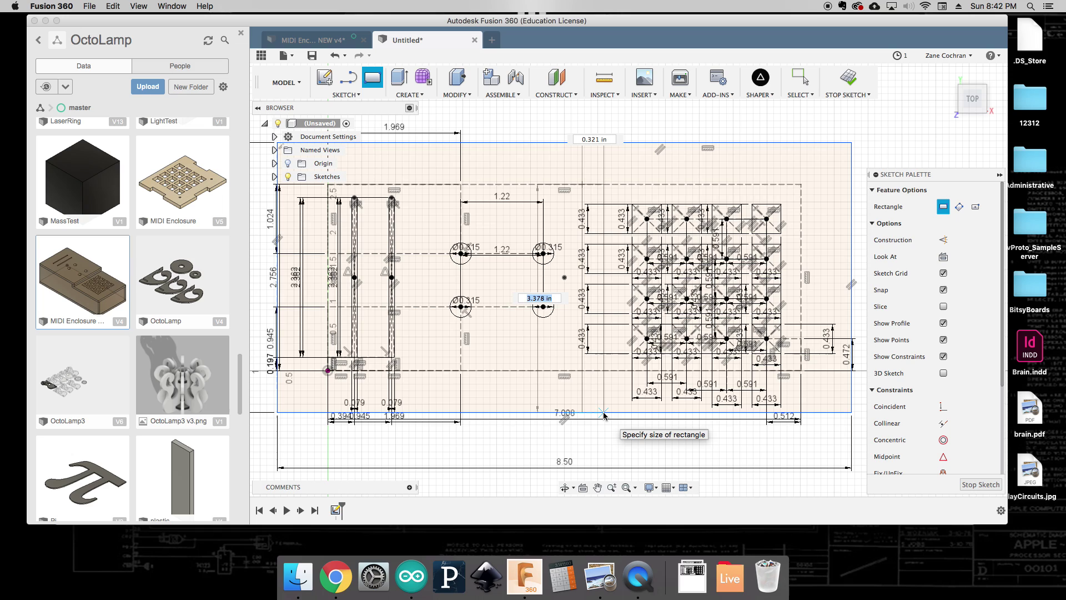
{"action": "key", "text": "Tab"}
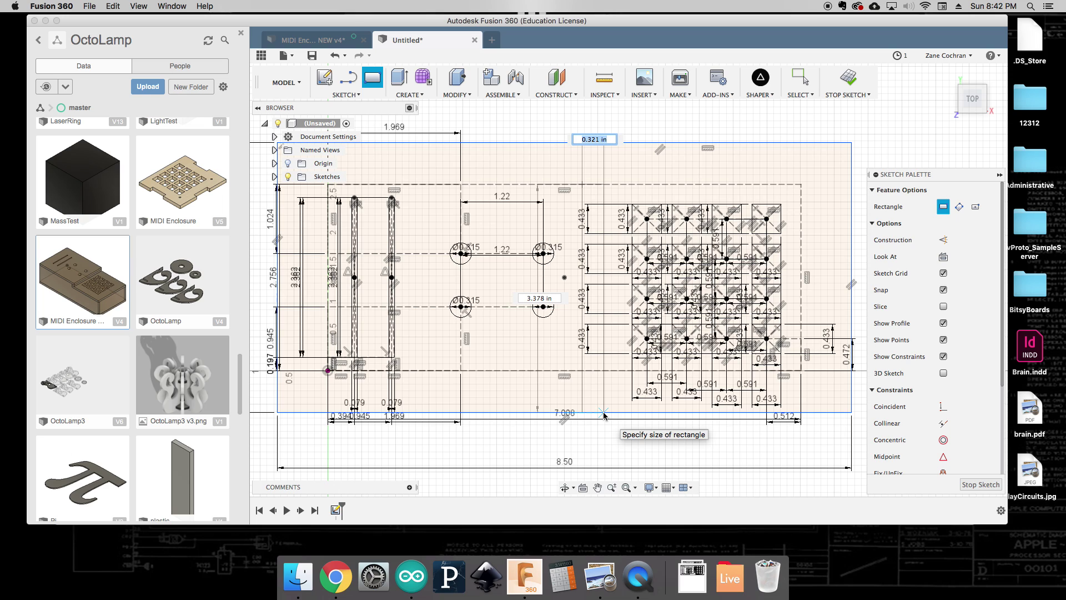
{"action": "type", "text": "5mm"}
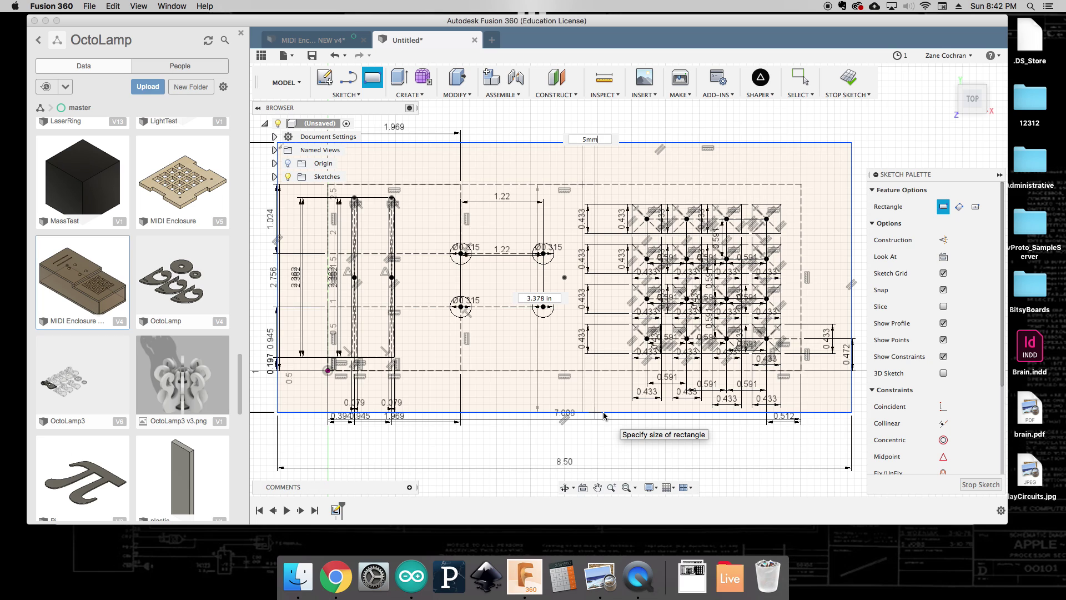
{"action": "key", "text": "Return"}
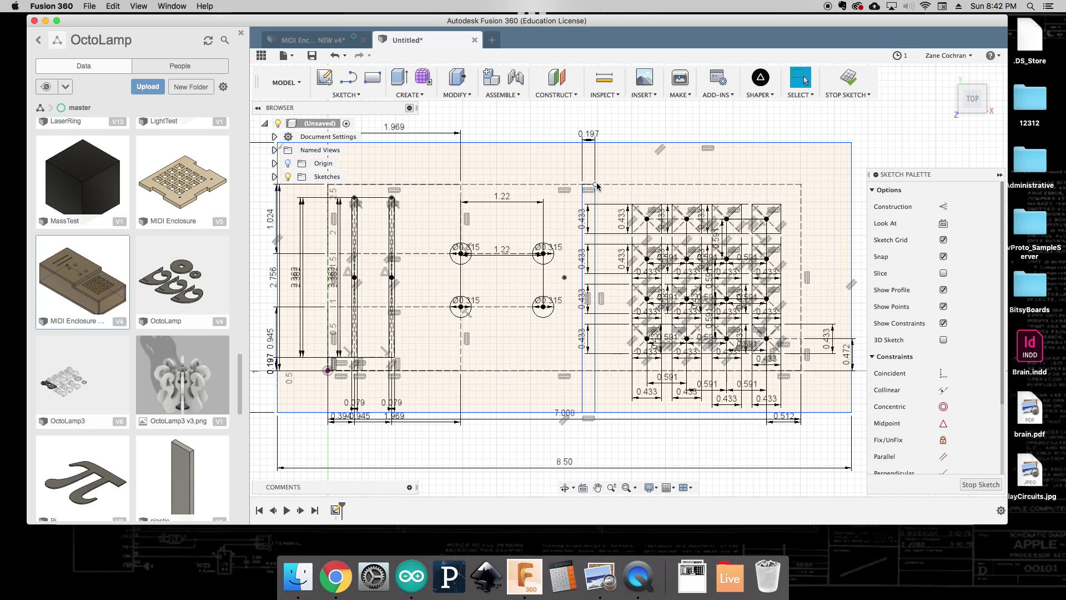
Check the sketch from the isometric and top views, and undo the 5 mm wide rectangle.
{"action": "left_click", "coordinate": [964, 105]}
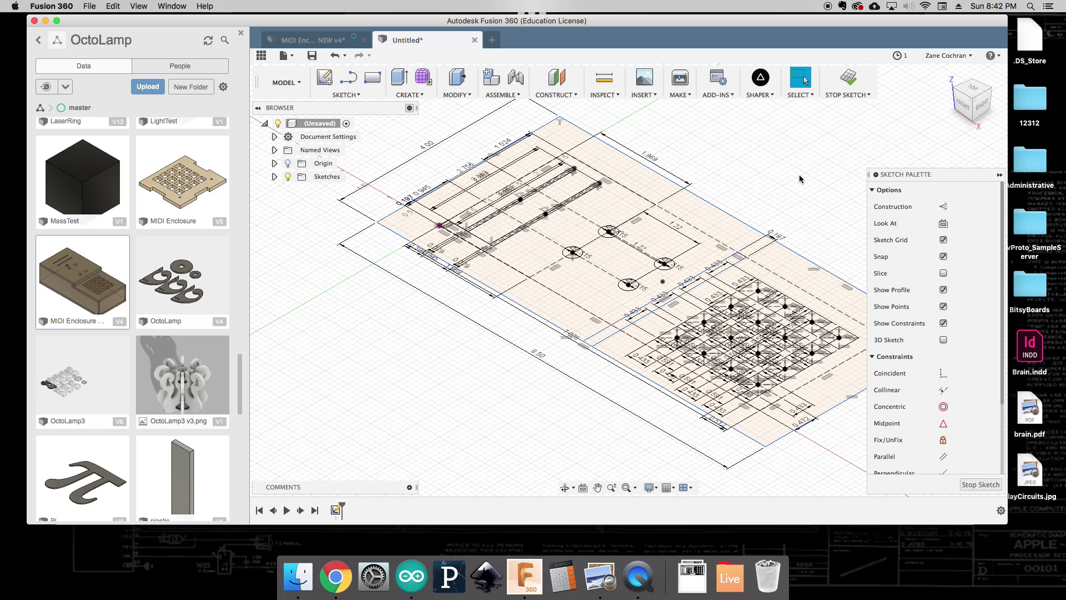
{"action": "scroll", "coordinate": [288, 345], "scroll_direction": "down", "scroll_amount": 2}
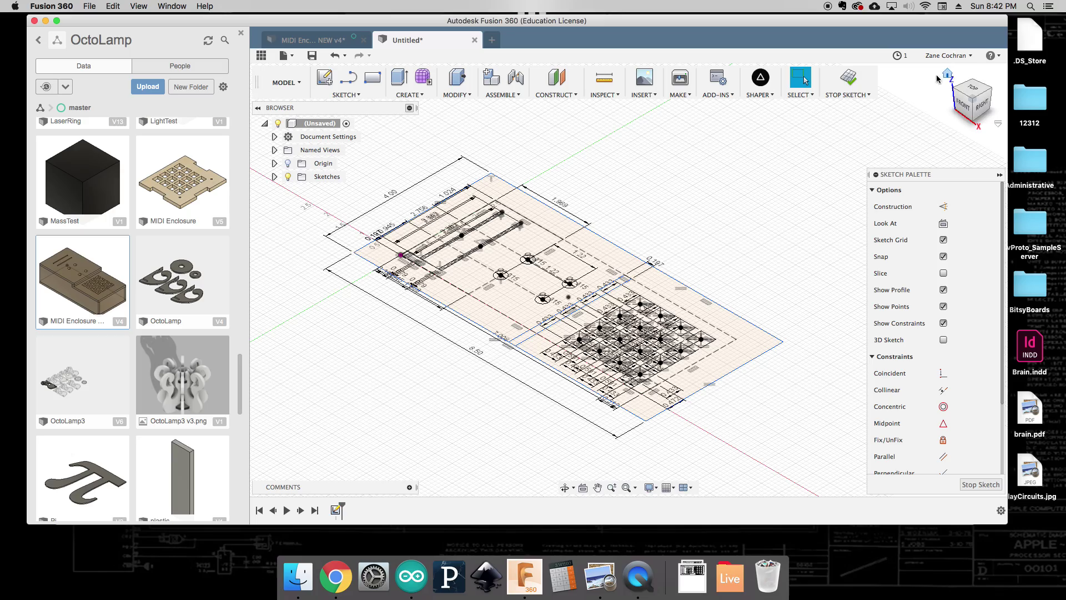
{"action": "left_click", "coordinate": [951, 78]}
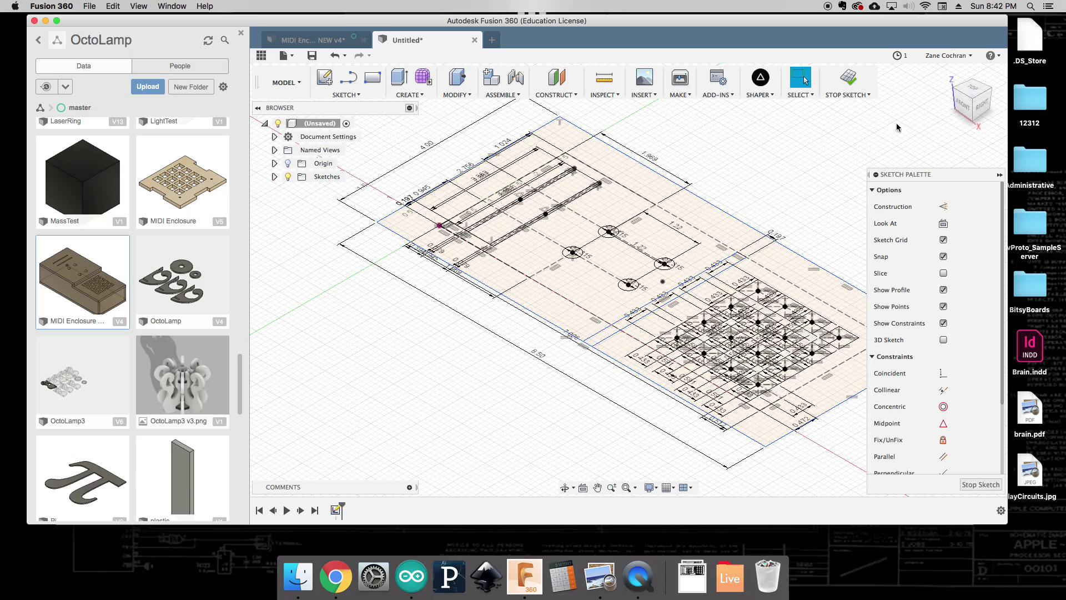
{"action": "left_click", "coordinate": [969, 93]}
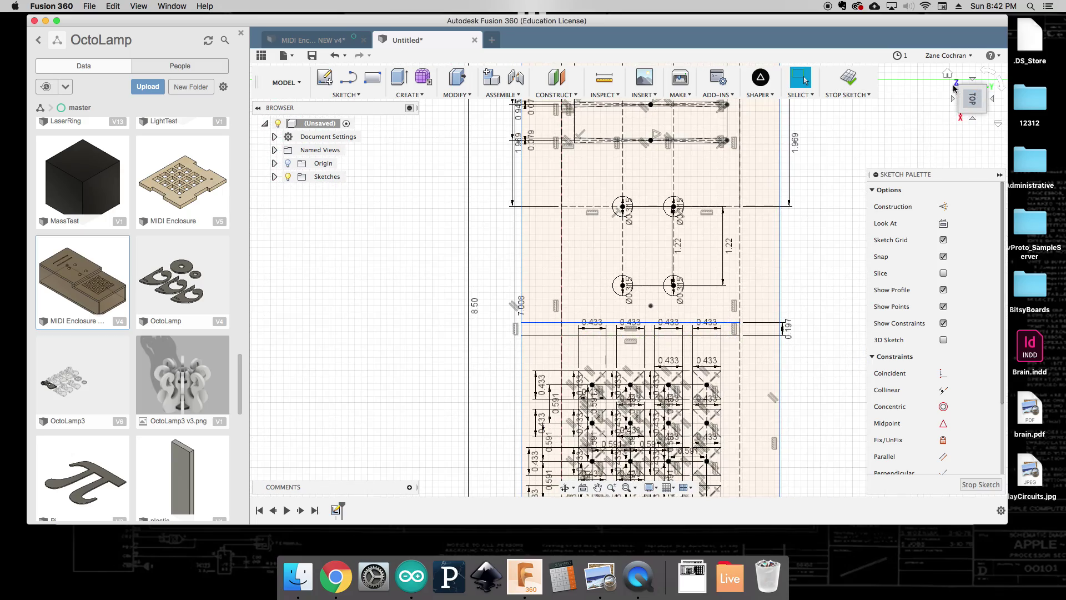
{"action": "left_click", "coordinate": [988, 71]}
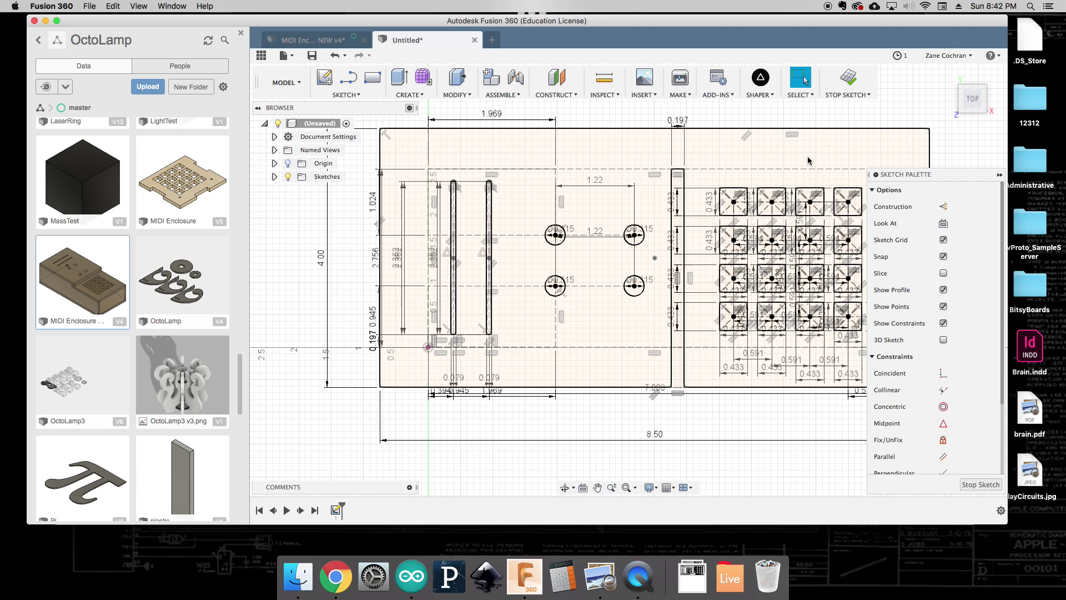
{"action": "key", "text": "super+z"}
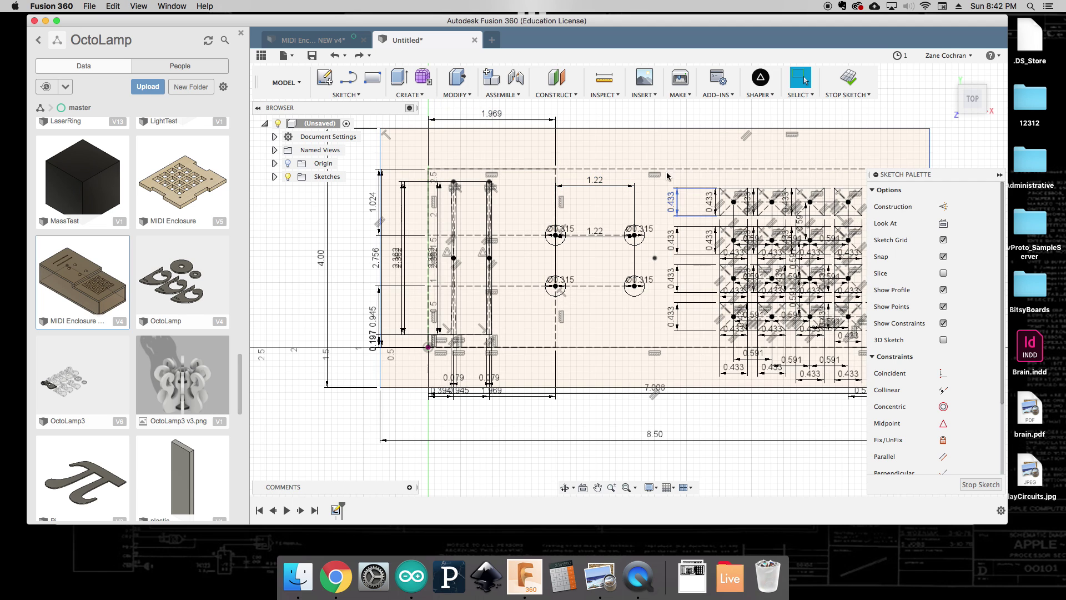
{"action": "key", "text": "r"}
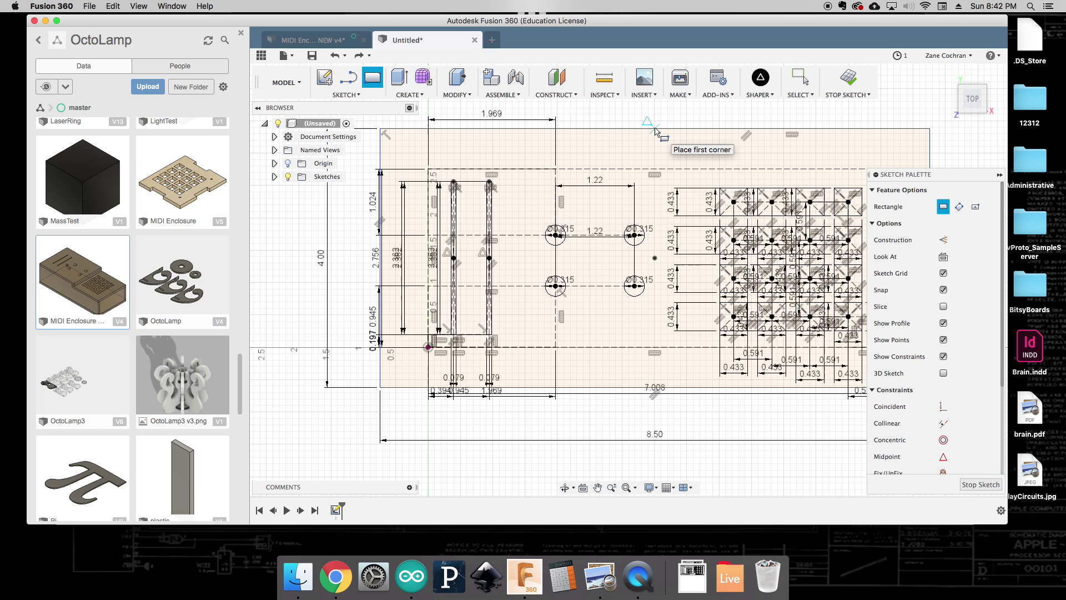
{"action": "left_click", "coordinate": [665, 130]}
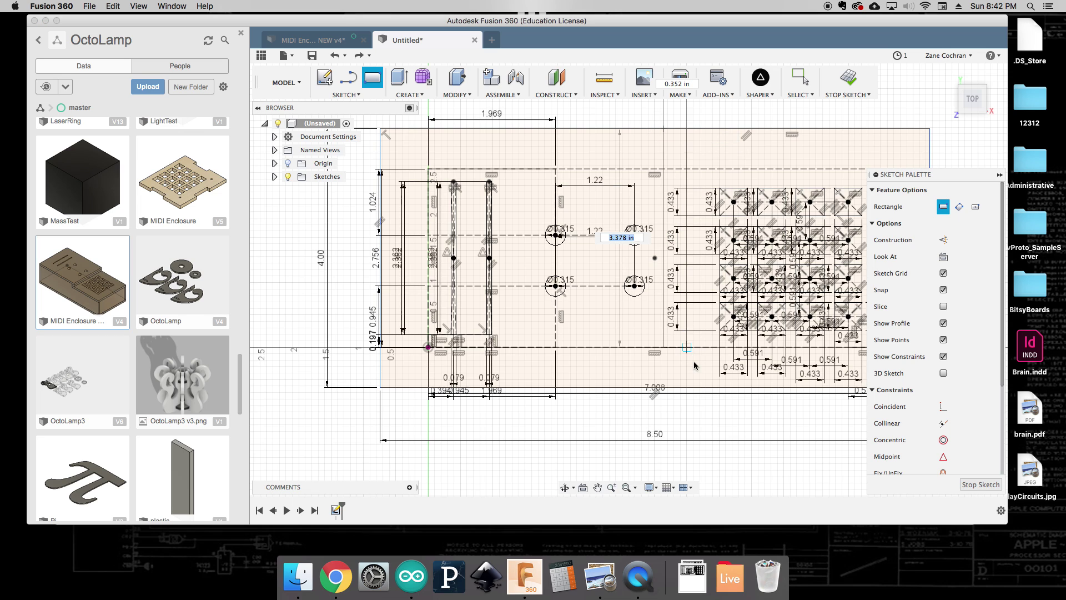
{"action": "left_click", "coordinate": [686, 389]}
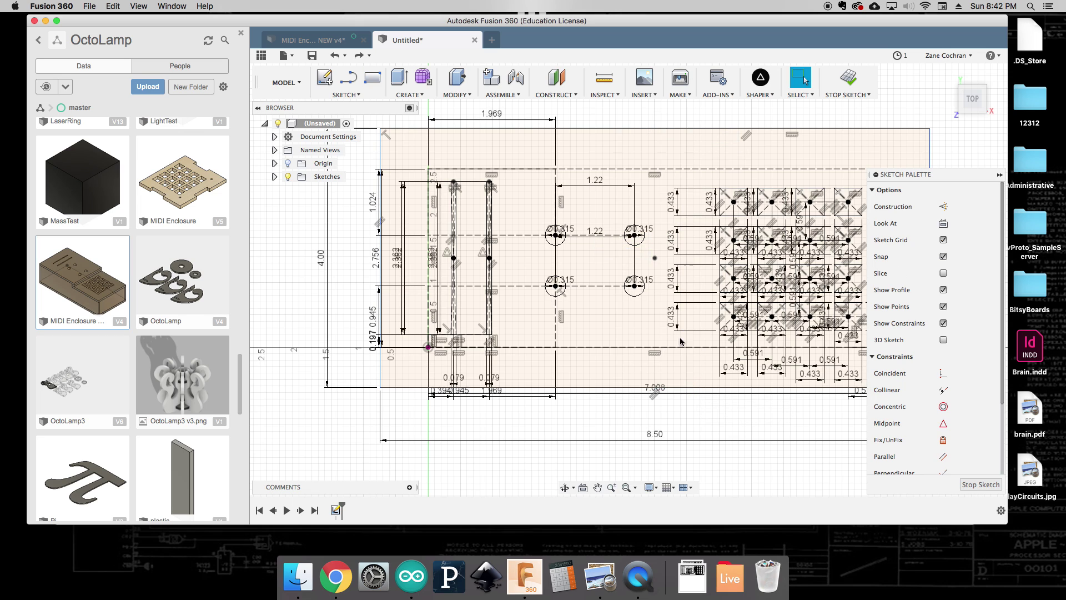
Sketch a 5 mm wide rectangle spanning the plate's full 4 in height between the knob holes and the button grid.
{"action": "left_click", "coordinate": [668, 130]}
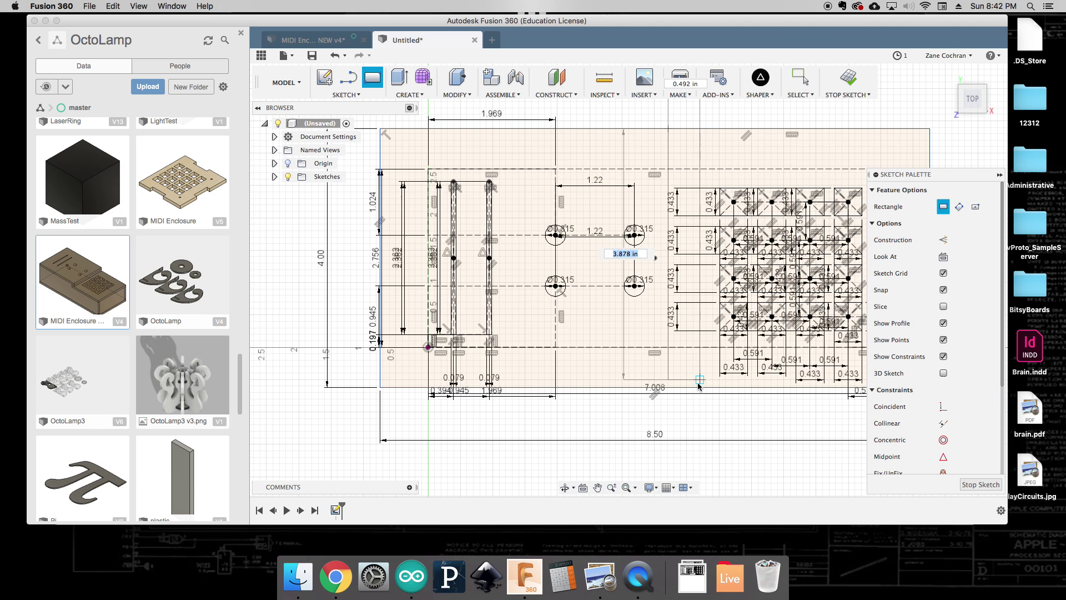
{"action": "scroll", "coordinate": [697, 389], "scroll_direction": "up", "scroll_amount": 2}
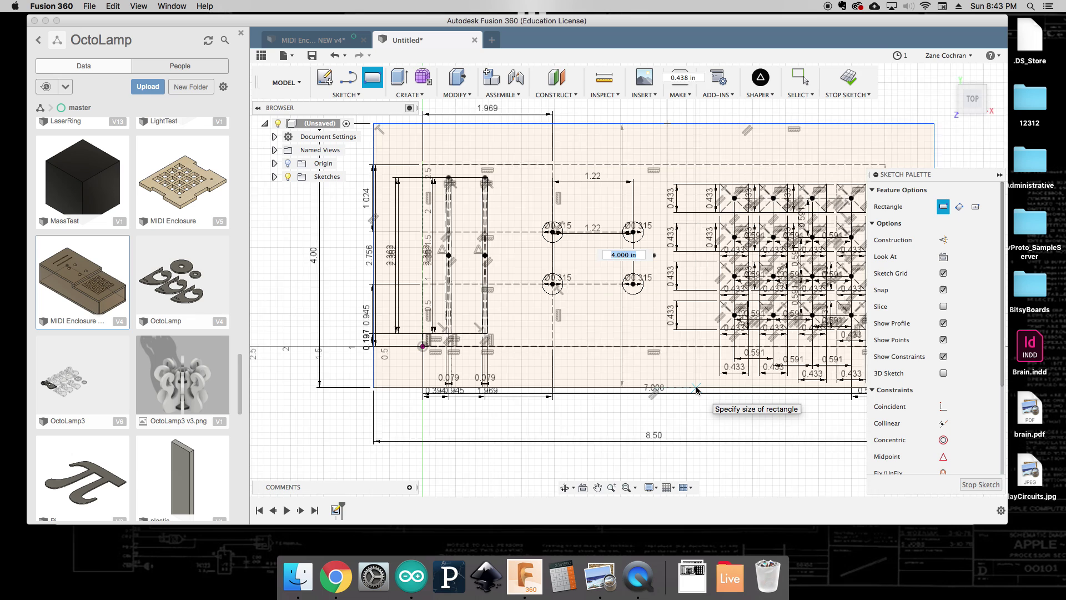
{"action": "scroll", "coordinate": [697, 389], "scroll_direction": "down", "scroll_amount": 2}
{"action": "key", "text": "Tab"}
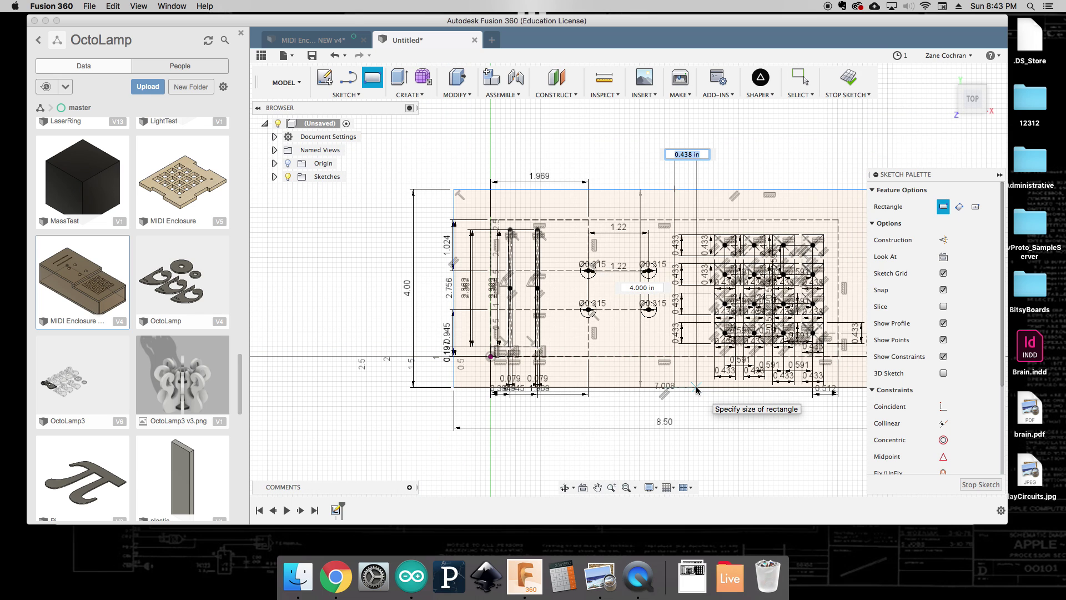
{"action": "type", "text": "5mm"}
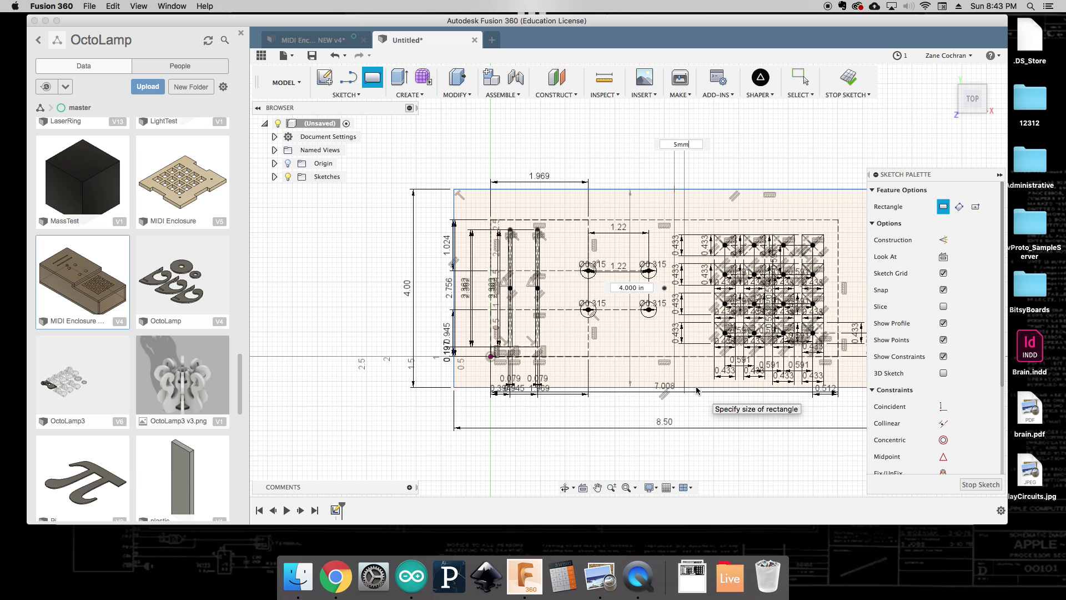
Finish the sketch rectangle as a 5 mm wide strip spanning the 4 in height of the panel, between the circles and the grid of squares.
{"action": "key", "text": "Return"}
{"action": "scroll", "coordinate": [583, 313], "scroll_direction": "down", "scroll_amount": 3}
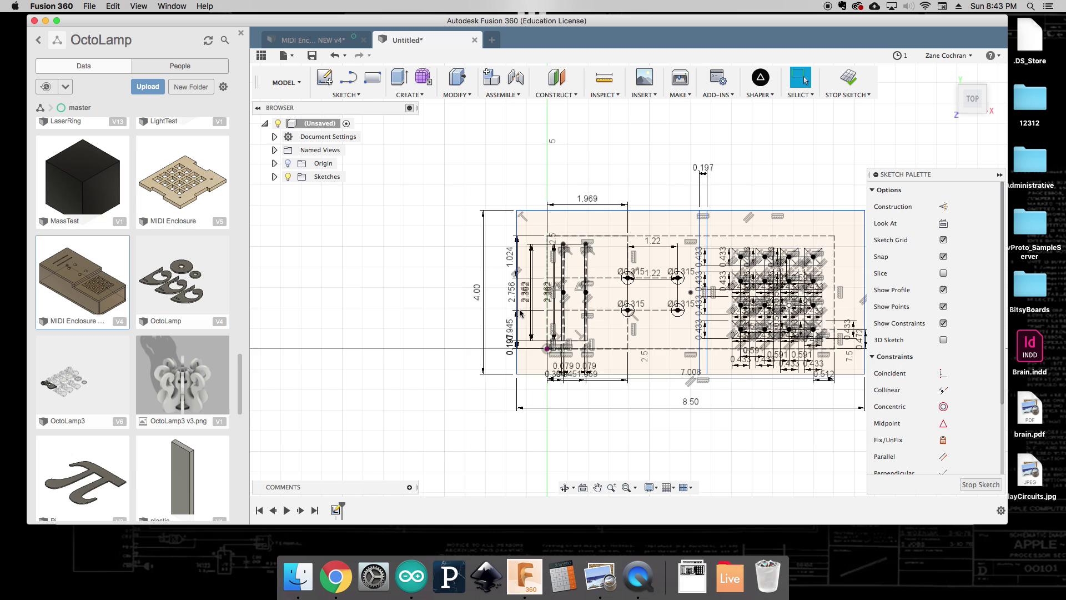
{"action": "scroll", "coordinate": [510, 315], "scroll_direction": "up", "scroll_amount": 2}
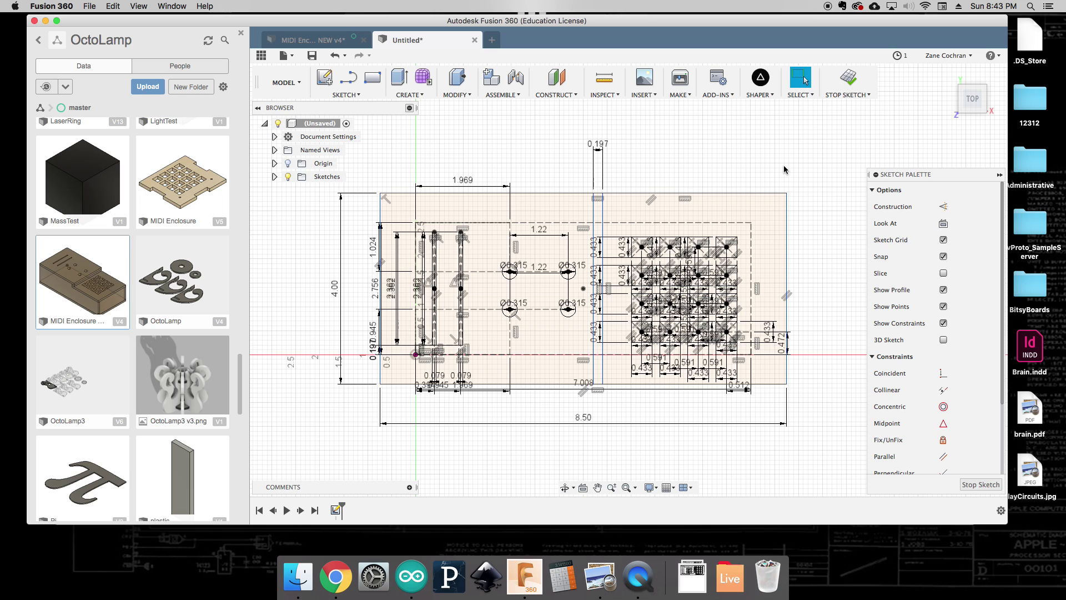
Extrude the profile with the slots and round holes together with the narrow strip by 5 mm as a new body.
{"action": "left_click", "coordinate": [424, 96]}
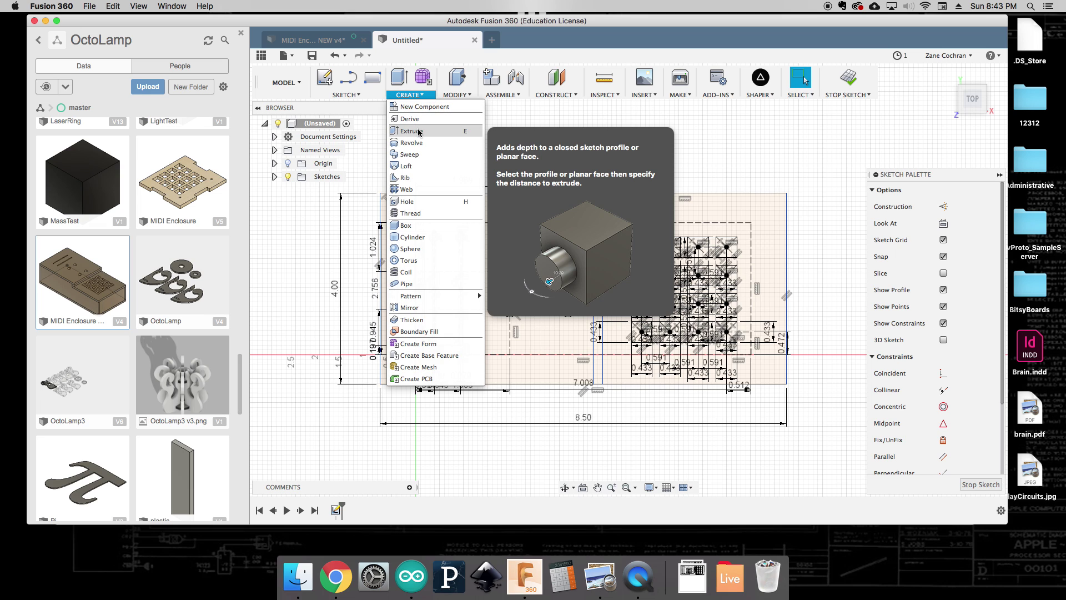
{"action": "left_click", "coordinate": [446, 135]}
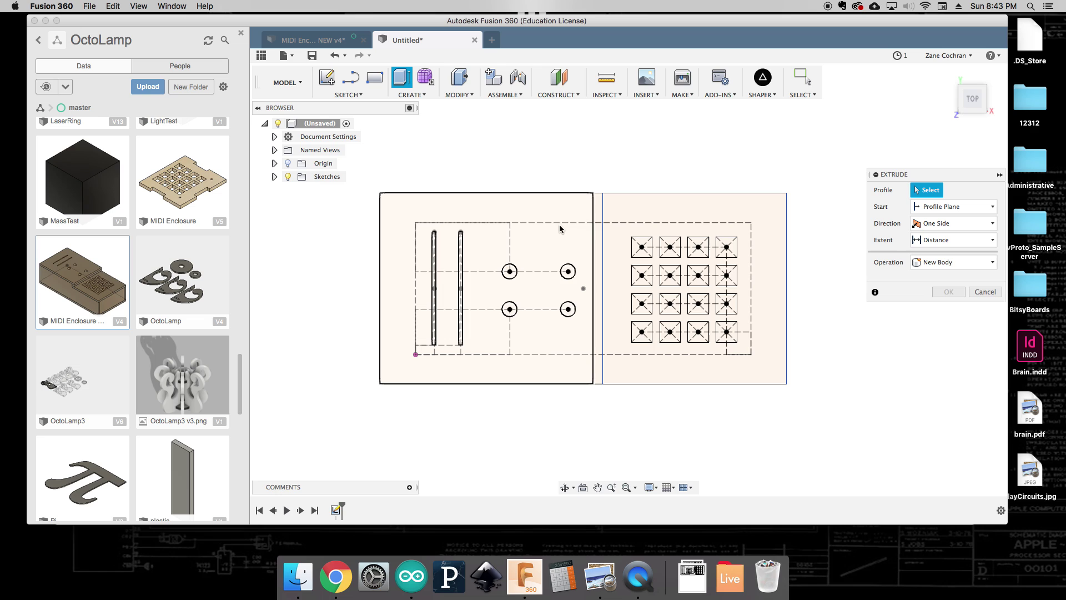
{"action": "left_click", "coordinate": [576, 217]}
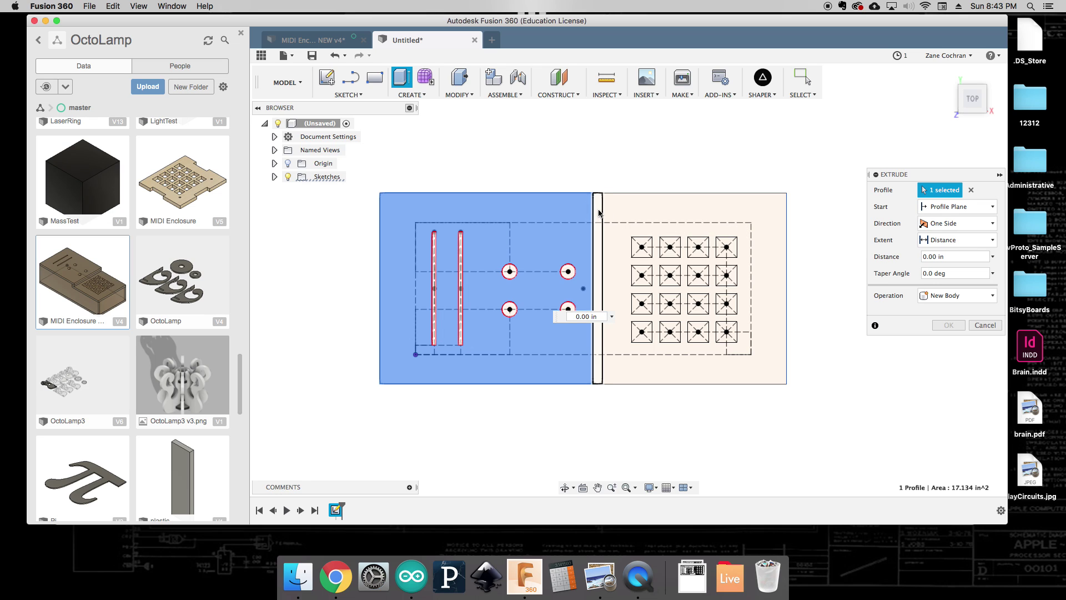
{"action": "left_click", "coordinate": [599, 212]}
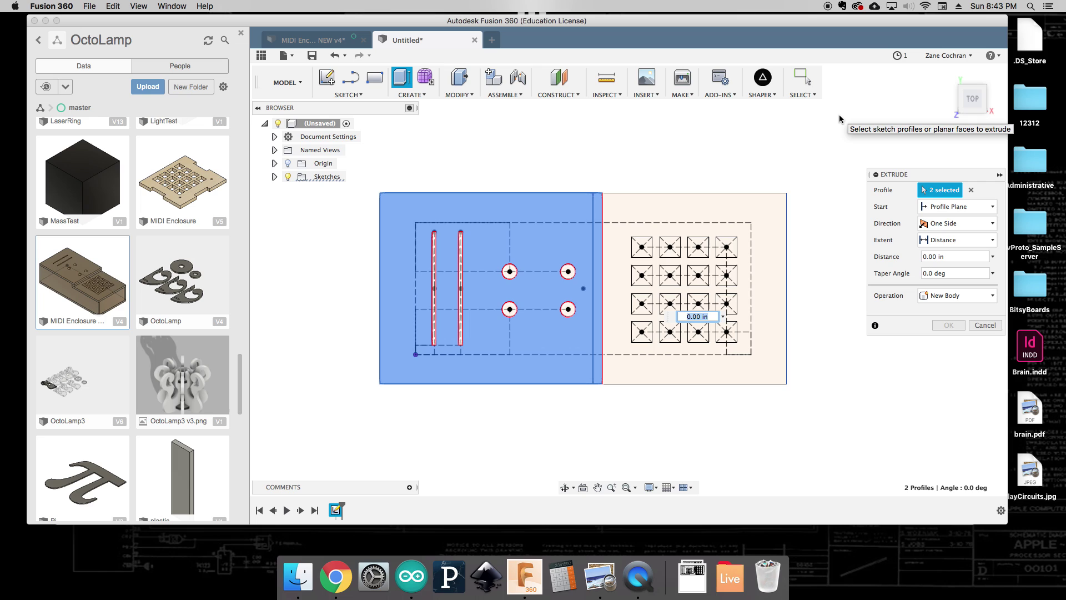
{"action": "type", "text": "5mm"}
{"action": "key", "text": "Return"}
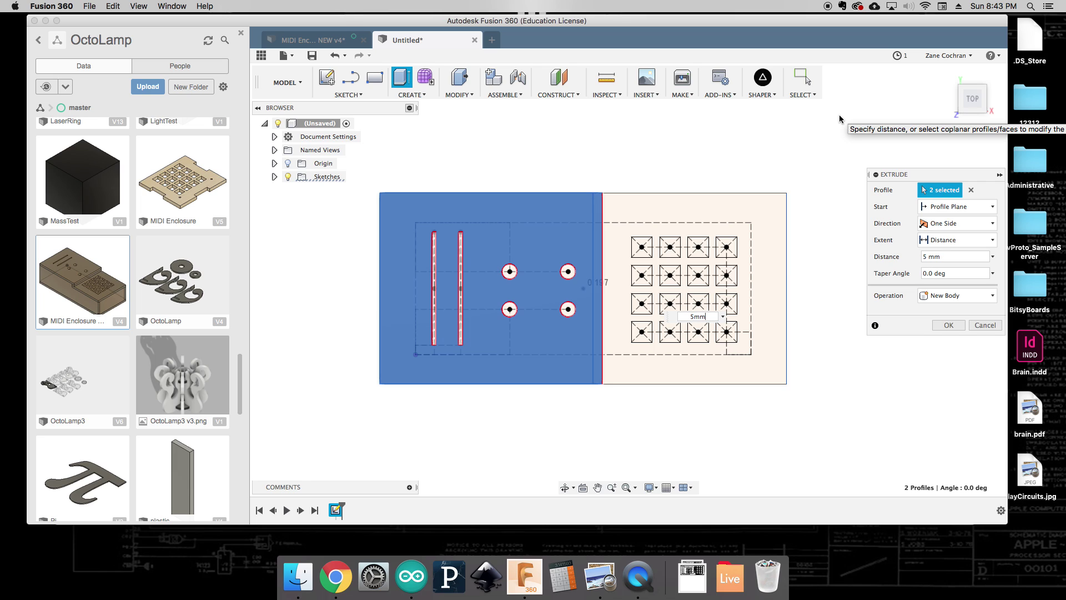
{"action": "key", "text": "Return"}
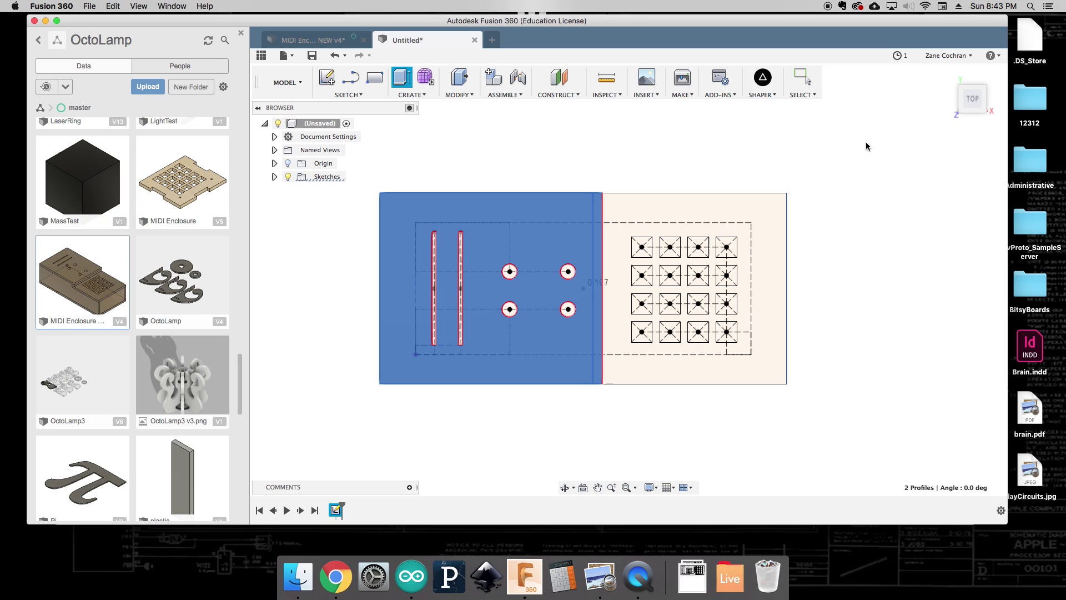
Make Sketch1 visible again and hide the bodies.
{"action": "mouse_move", "coordinate": [953, 107]}
{"action": "left_click", "coordinate": [947, 74]}
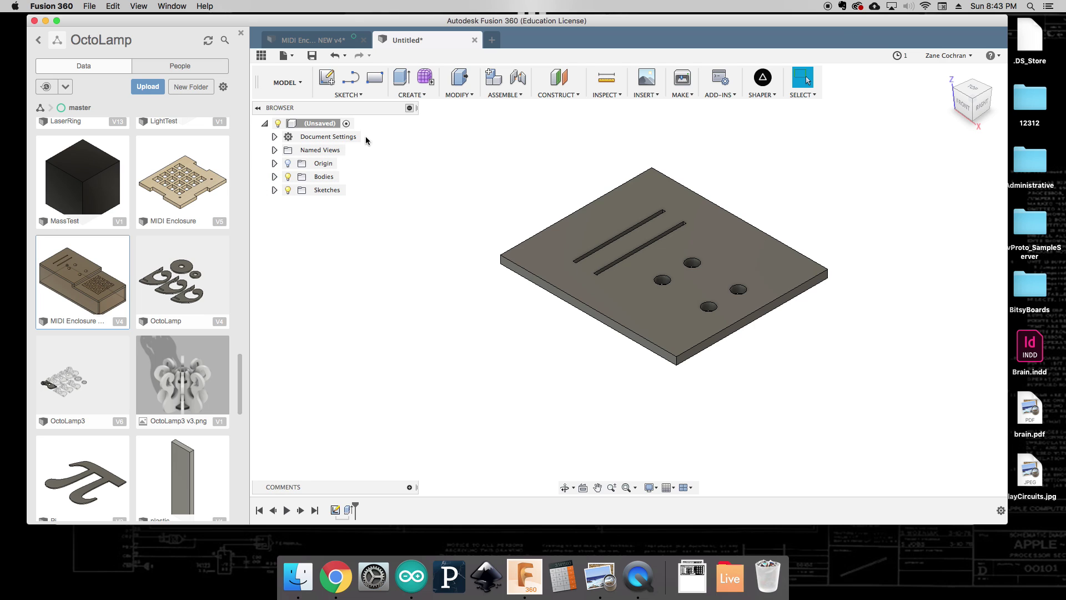
{"action": "left_click", "coordinate": [274, 190]}
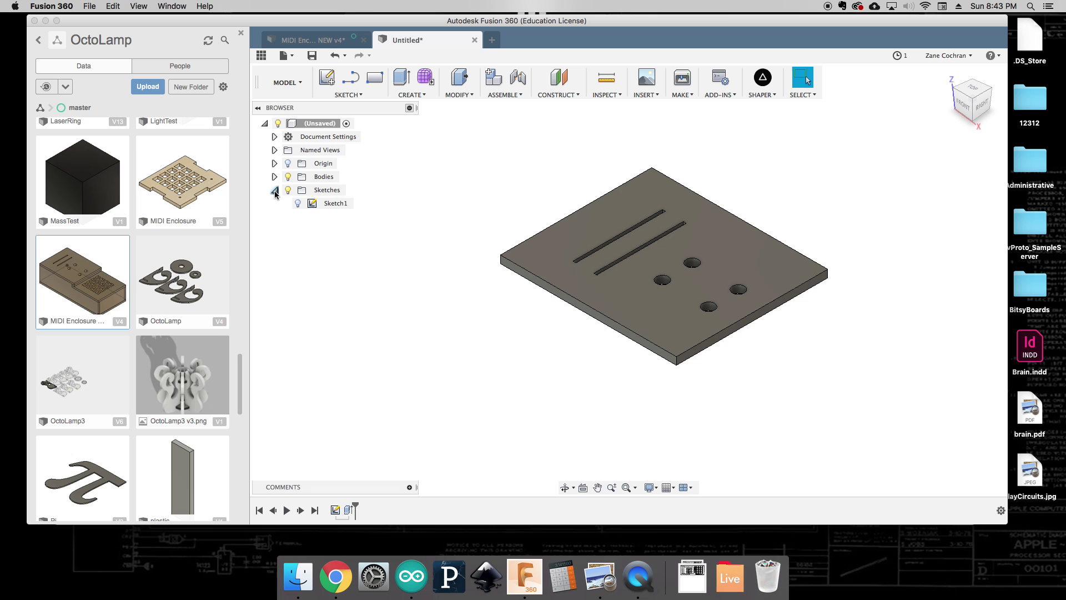
{"action": "left_click", "coordinate": [298, 203]}
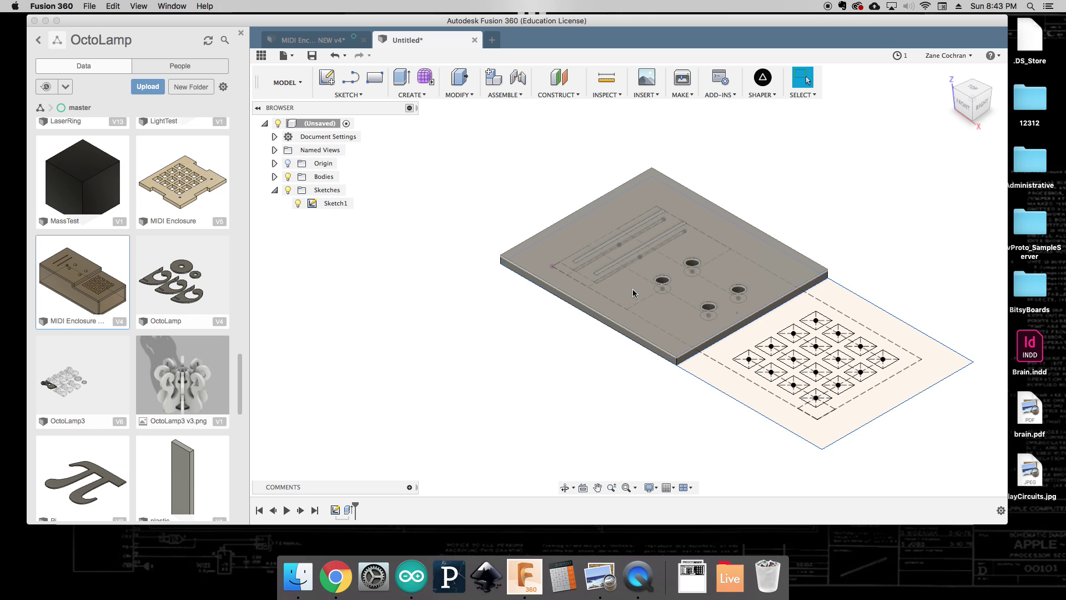
{"action": "left_click", "coordinate": [288, 178]}
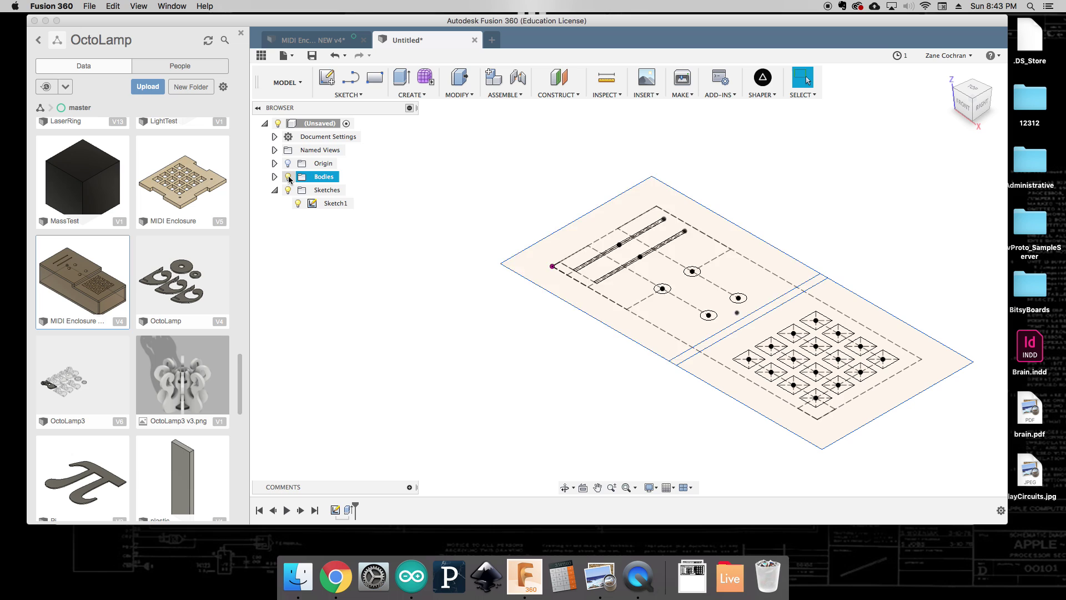
{"action": "left_click", "coordinate": [288, 176]}
{"action": "left_click", "coordinate": [288, 177]}
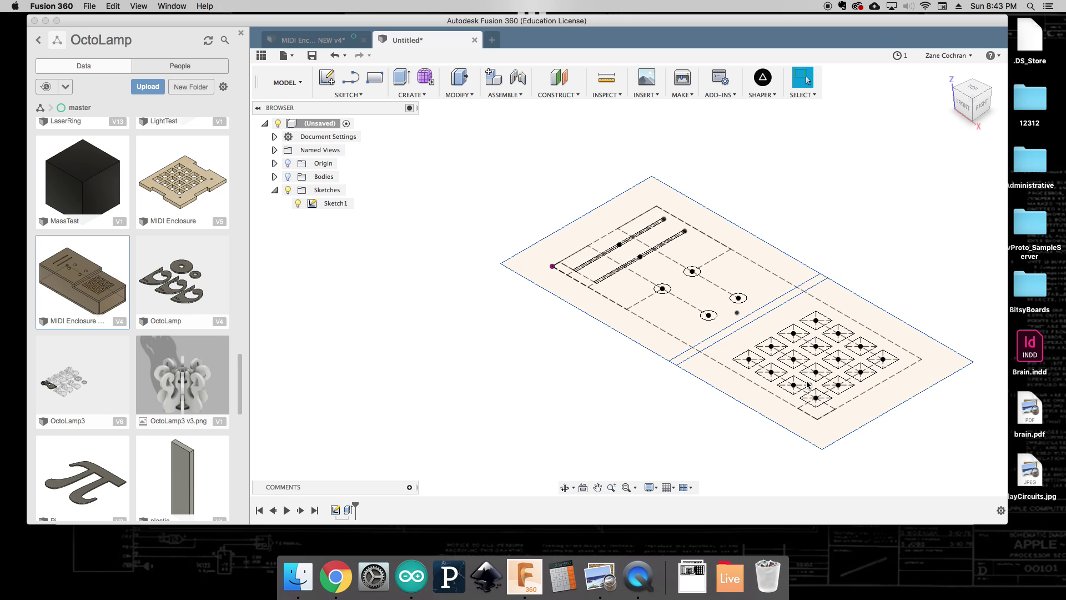
Extrude the profile with the square holes plus the narrow strip 5 mm as a new body, and show the bodies with the sketches hidden.
{"action": "key", "text": "e"}
{"action": "left_click", "coordinate": [735, 399]}
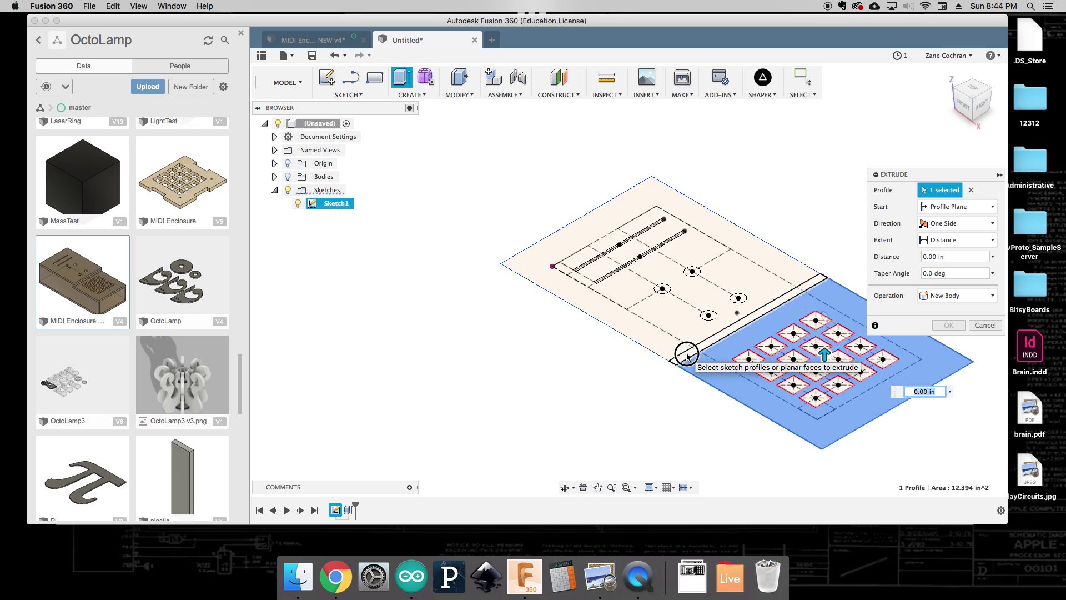
{"action": "left_click", "coordinate": [687, 357]}
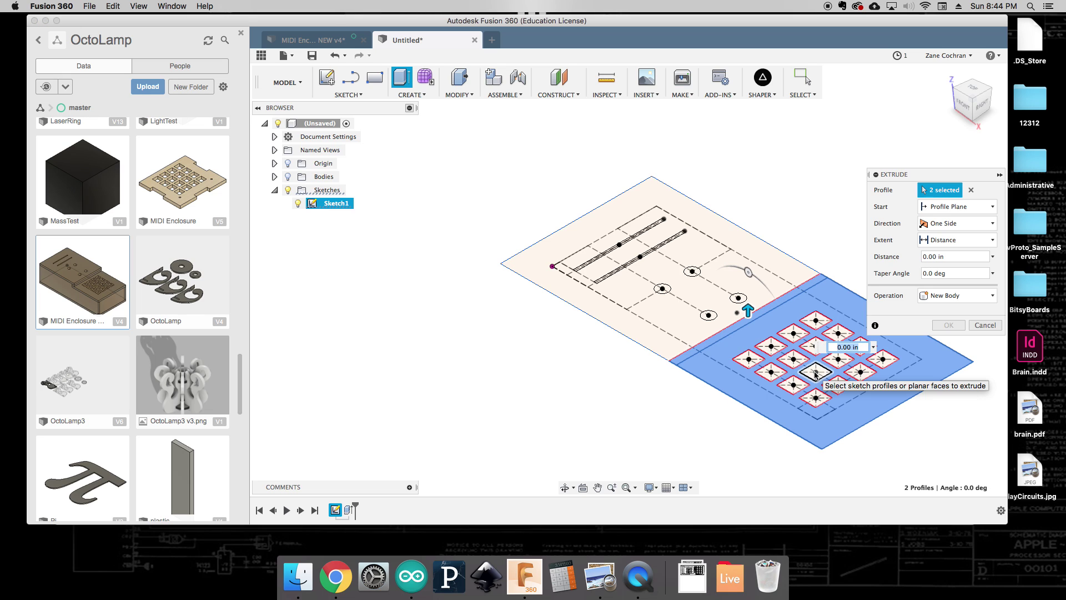
{"action": "type", "text": "5mm"}
{"action": "key", "text": "Return"}
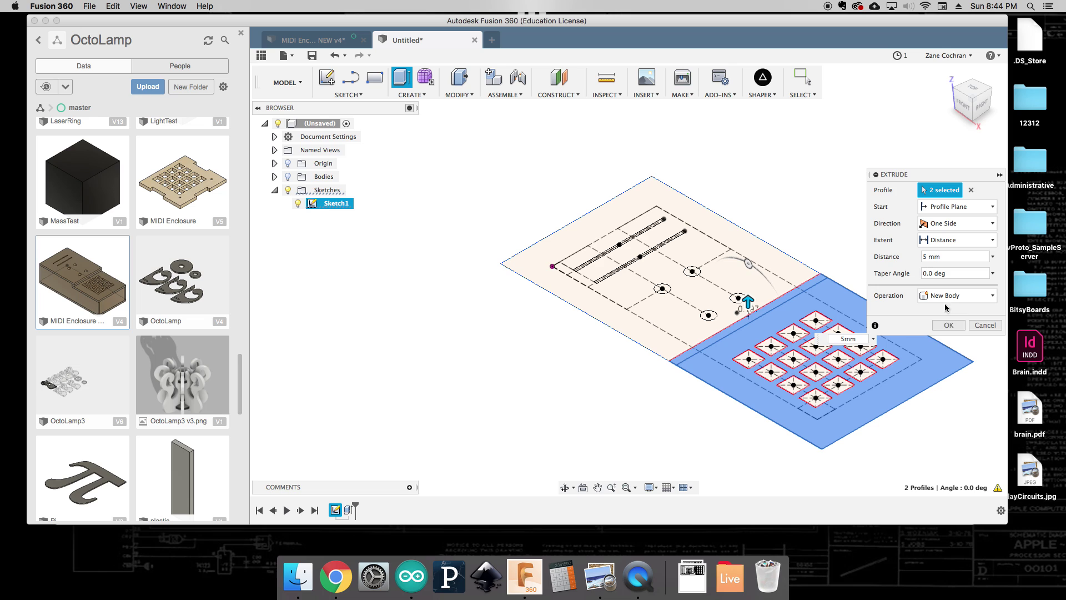
{"action": "left_click", "coordinate": [947, 325]}
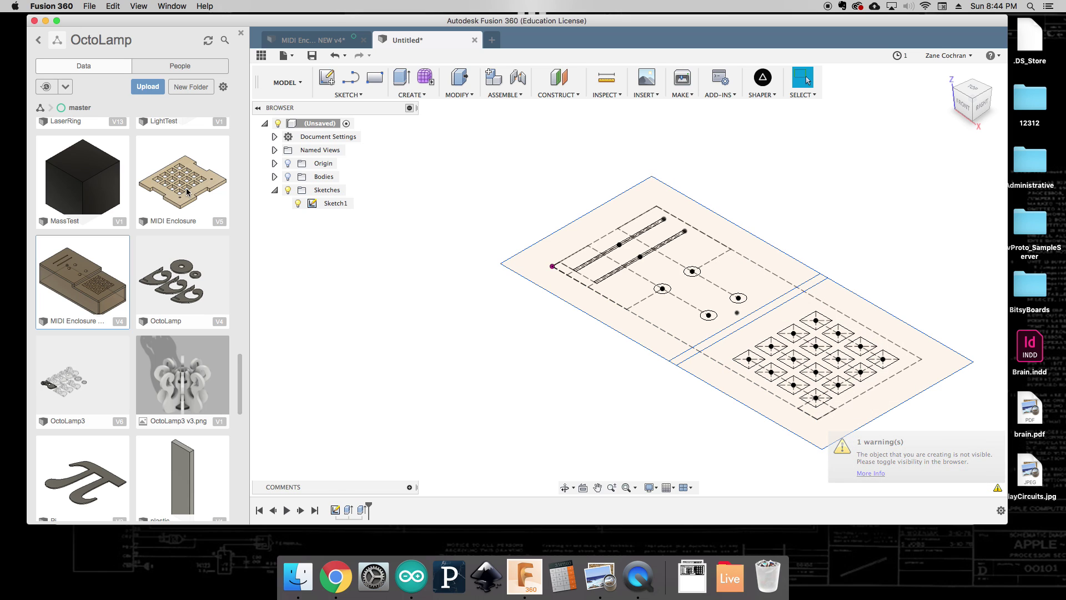
{"action": "left_click", "coordinate": [288, 190]}
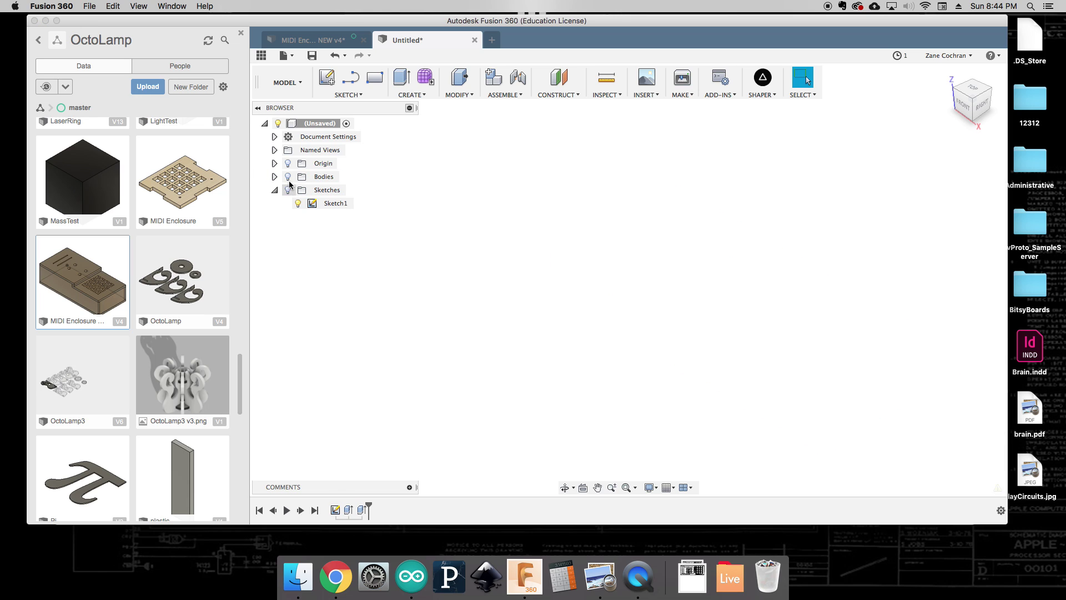
{"action": "left_click", "coordinate": [288, 177]}
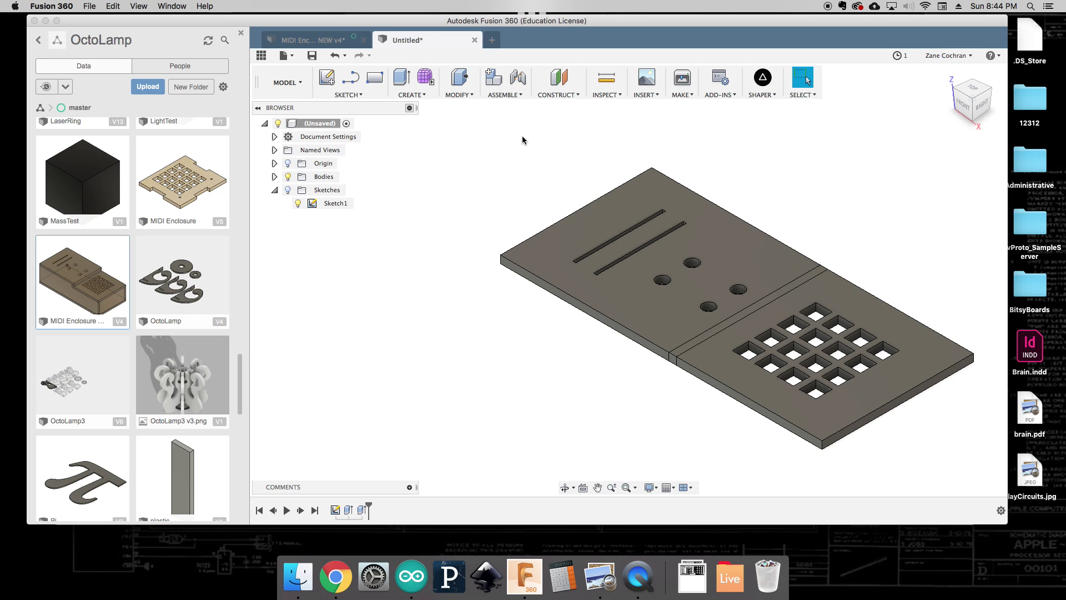
Move the body with the square holes by -10 mm along Z.
{"action": "left_click", "coordinate": [466, 97]}
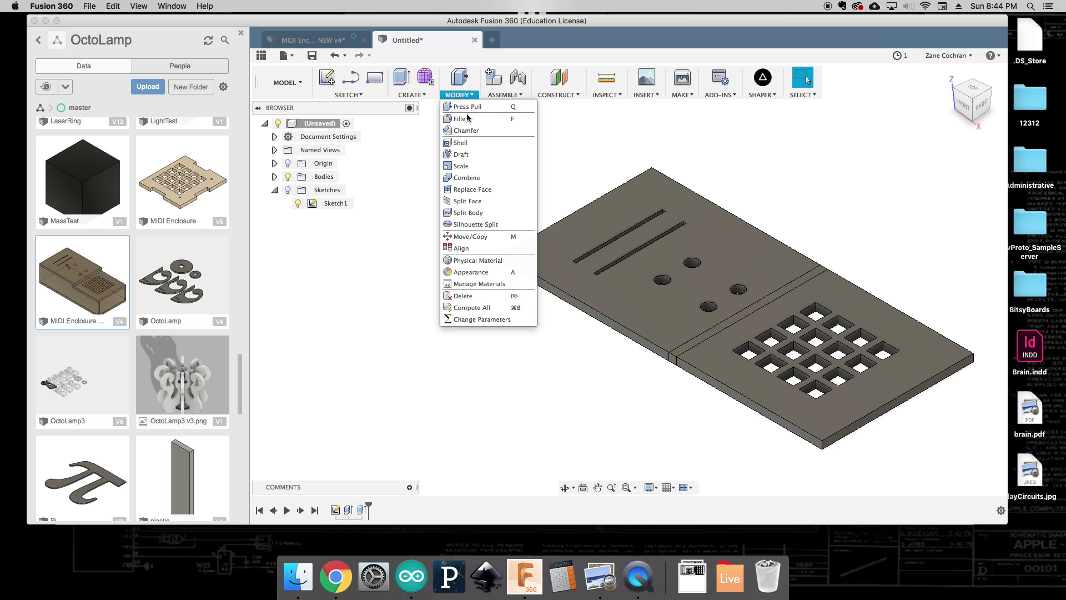
{"action": "left_click", "coordinate": [488, 238]}
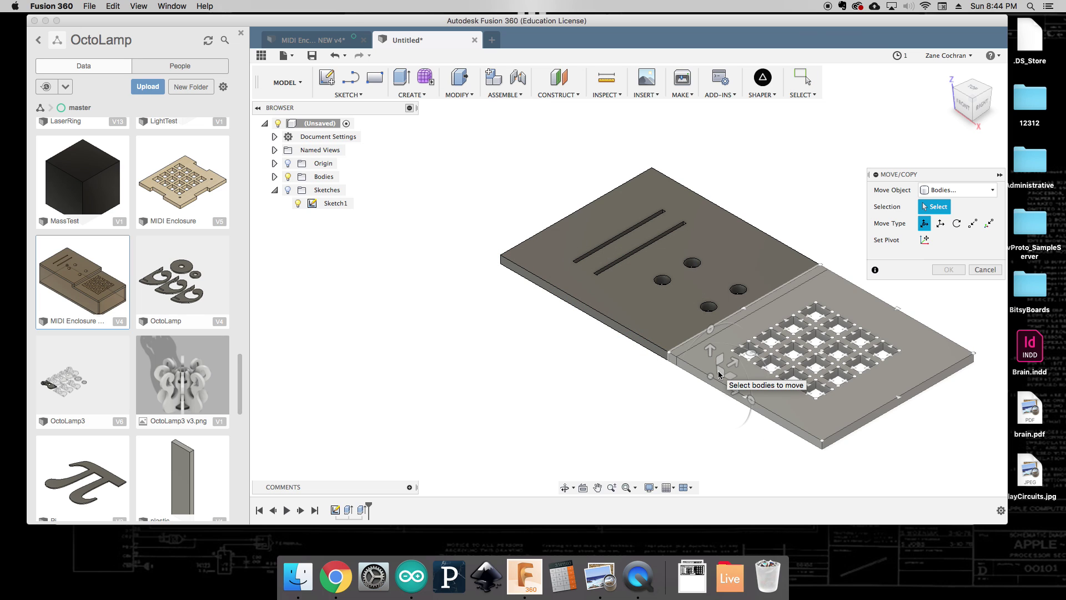
{"action": "left_click", "coordinate": [719, 374]}
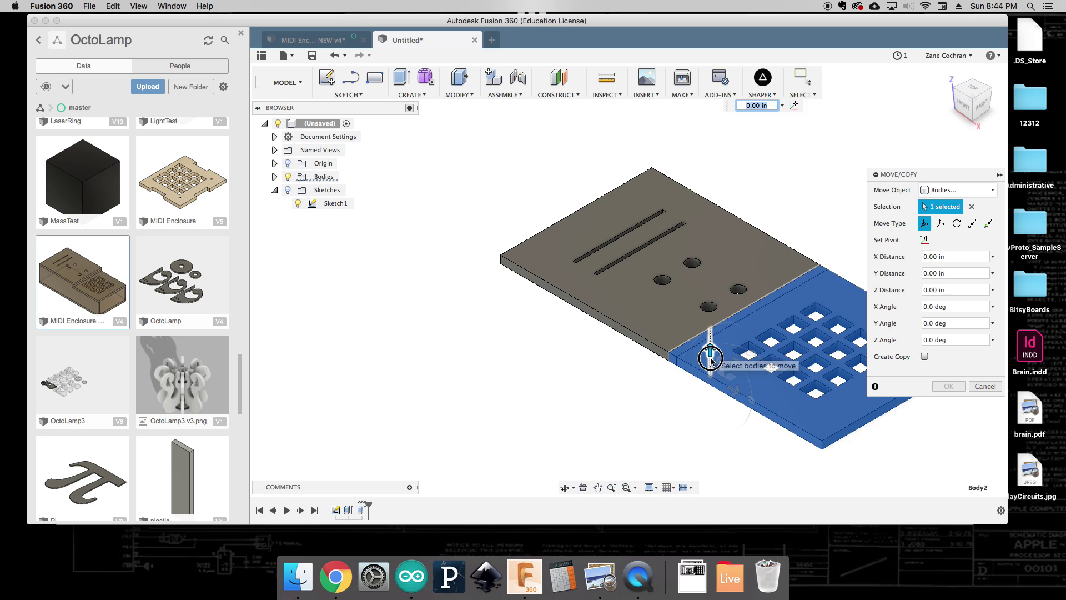
{"action": "left_click_drag", "start_coordinate": [711, 360], "coordinate": [708, 379]}
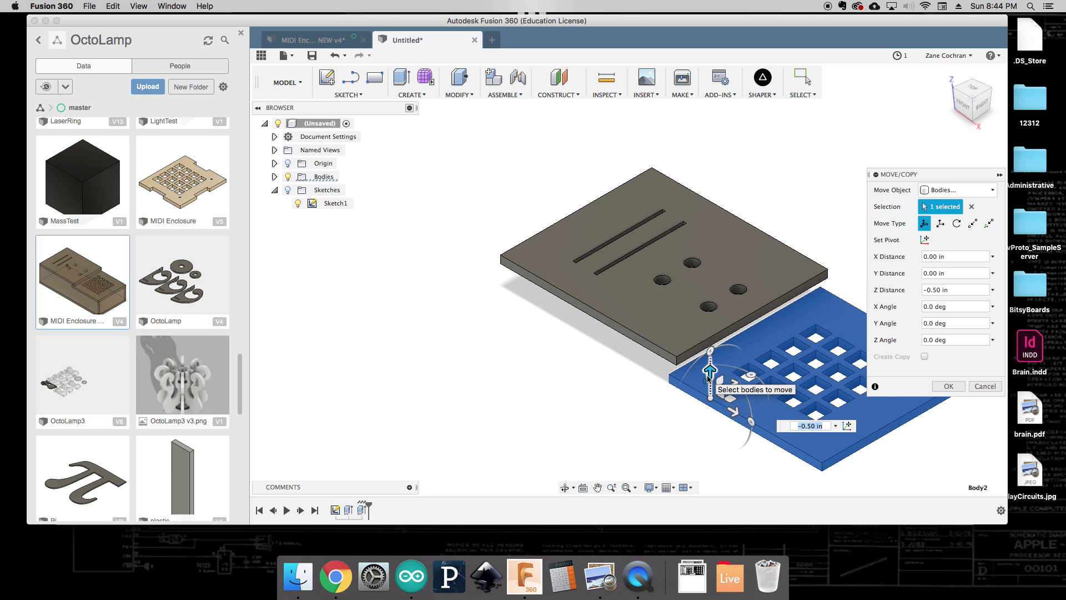
{"action": "type", "text": "-10"}
{"action": "key", "text": "Return"}
{"action": "key", "text": "Return"}
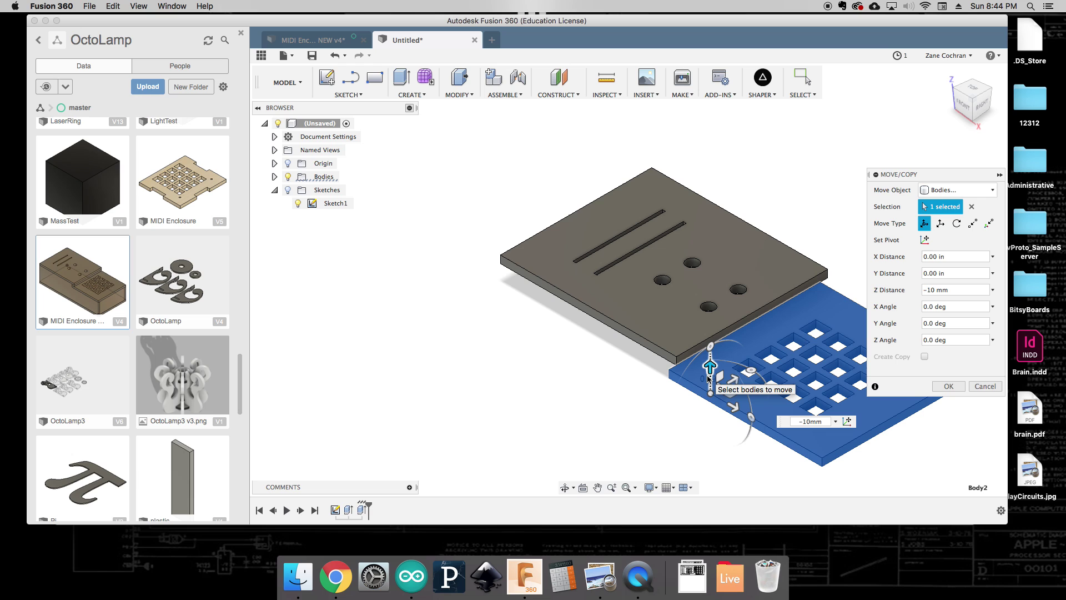
{"action": "key", "text": "Return"}
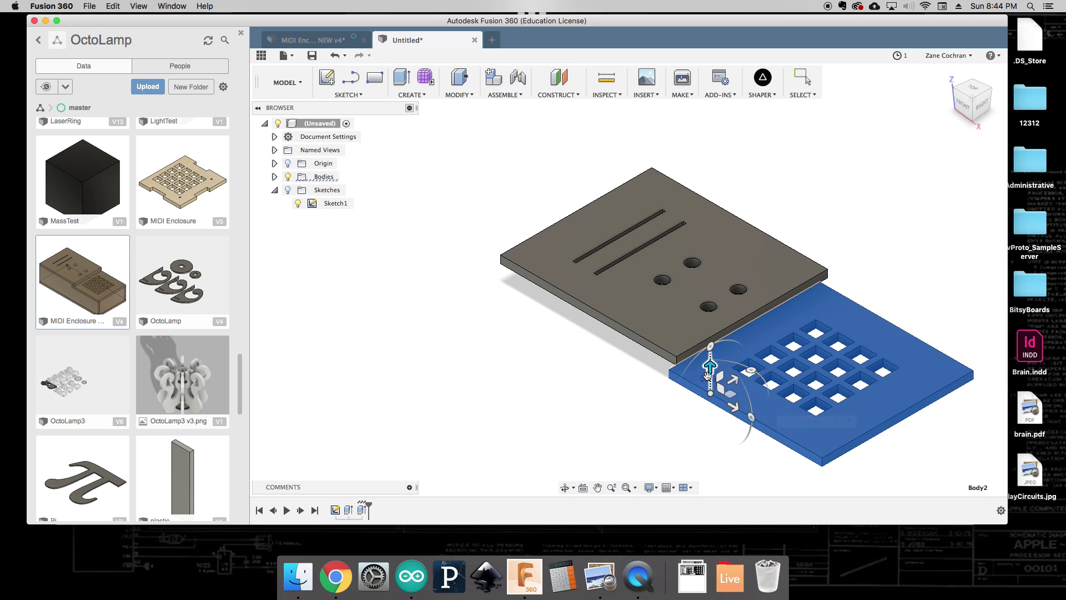
Hide the bodies and show the sketches.
{"action": "mouse_move", "coordinate": [970, 93]}
{"action": "left_mouse_down"}
{"action": "mouse_move", "coordinate": [1000, 65]}
{"action": "mouse_move", "coordinate": [1027, 74]}
{"action": "mouse_move", "coordinate": [1001, 96]}
{"action": "mouse_move", "coordinate": [1018, 81]}
{"action": "left_mouse_up"}
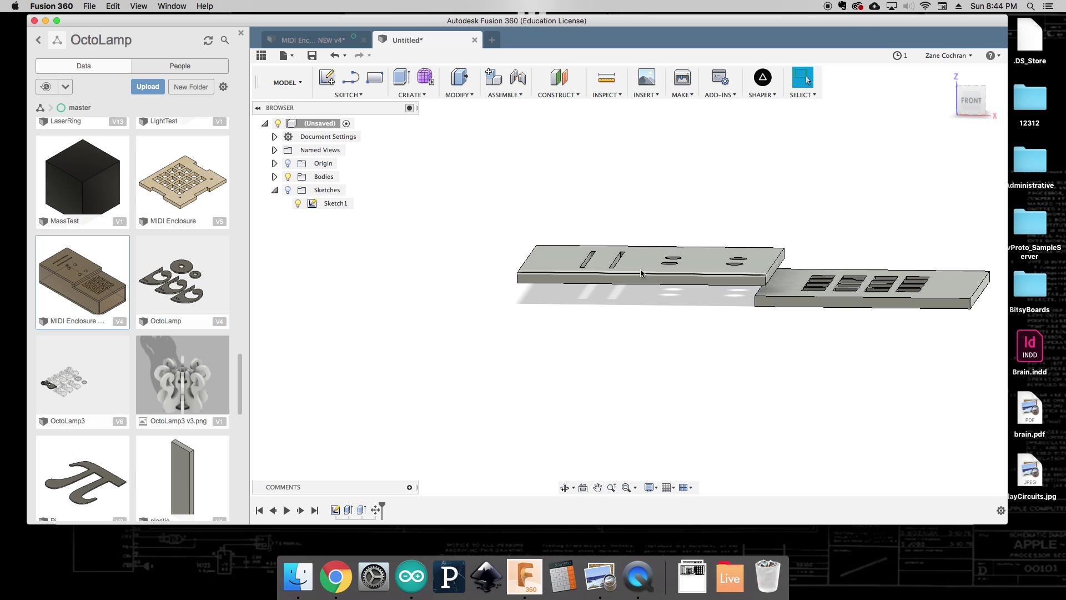
{"action": "left_click", "coordinate": [972, 113]}
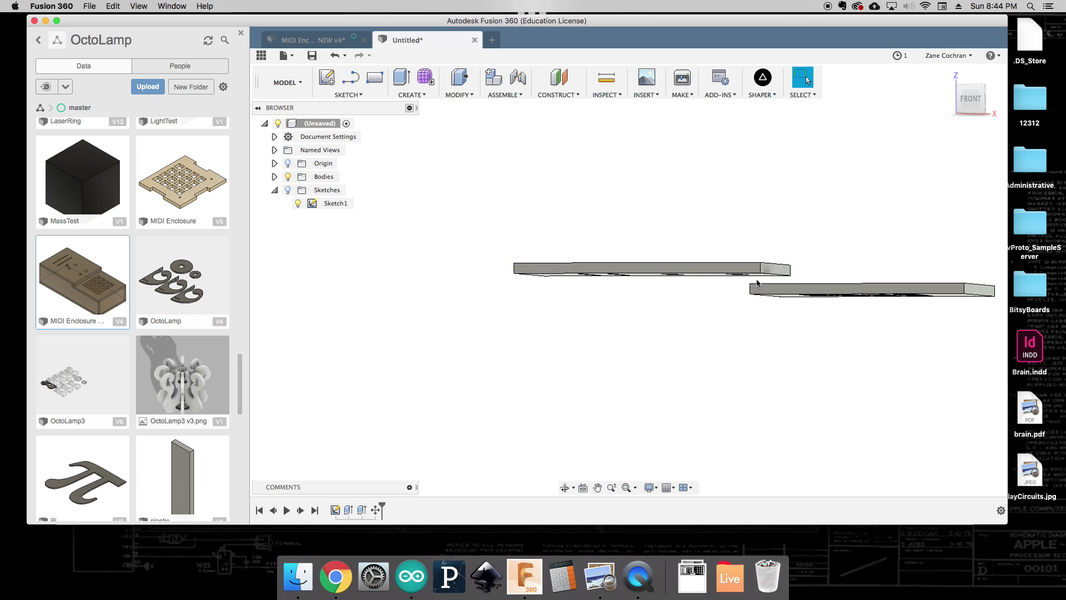
{"action": "left_click_drag", "start_coordinate": [965, 108], "coordinate": [962, 136]}
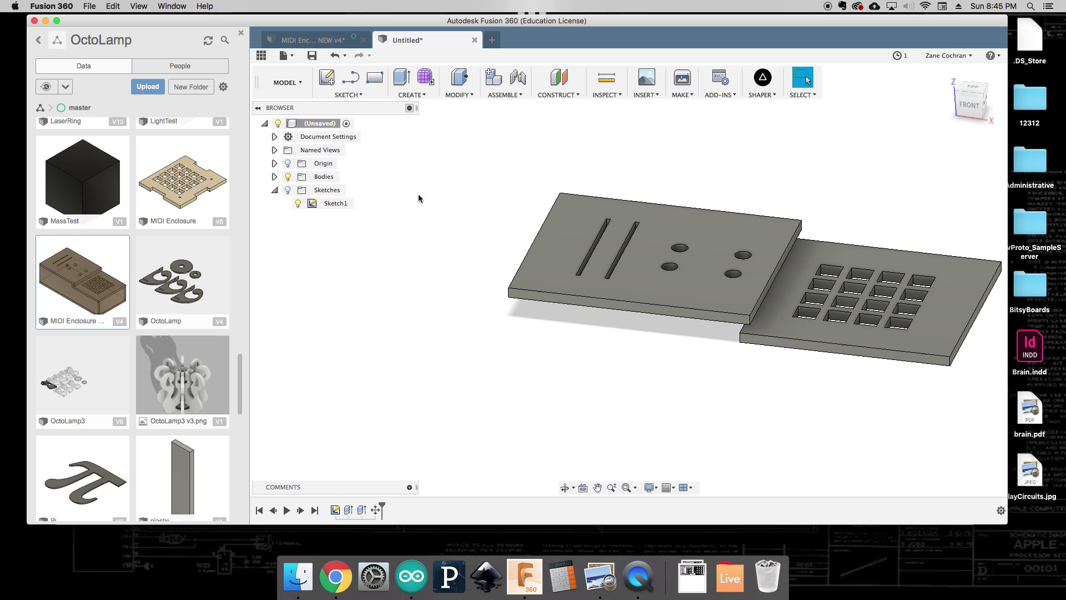
{"action": "left_click", "coordinate": [287, 177]}
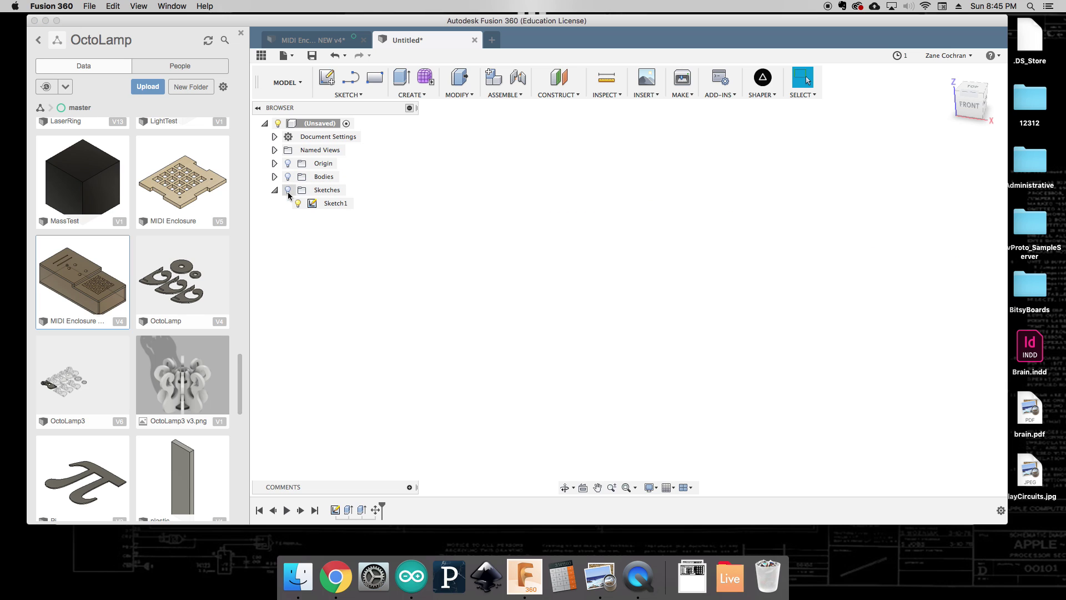
{"action": "left_click", "coordinate": [288, 189]}
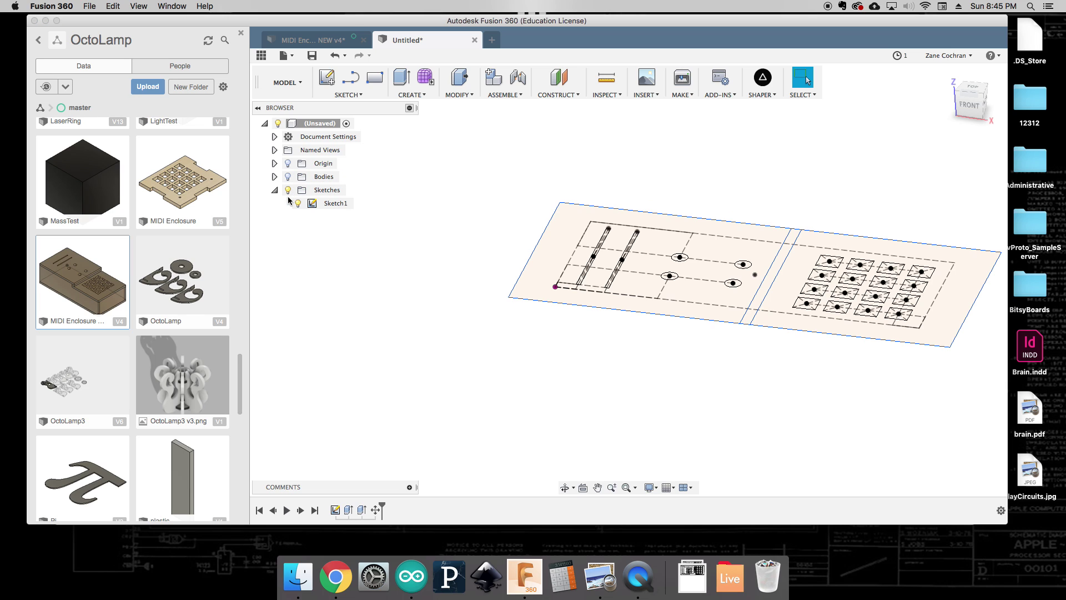
Extrude the narrow strip profile by -5 mm as a new body and show the bodies again.
{"action": "left_click", "coordinate": [419, 98]}
{"action": "left_click", "coordinate": [416, 131]}
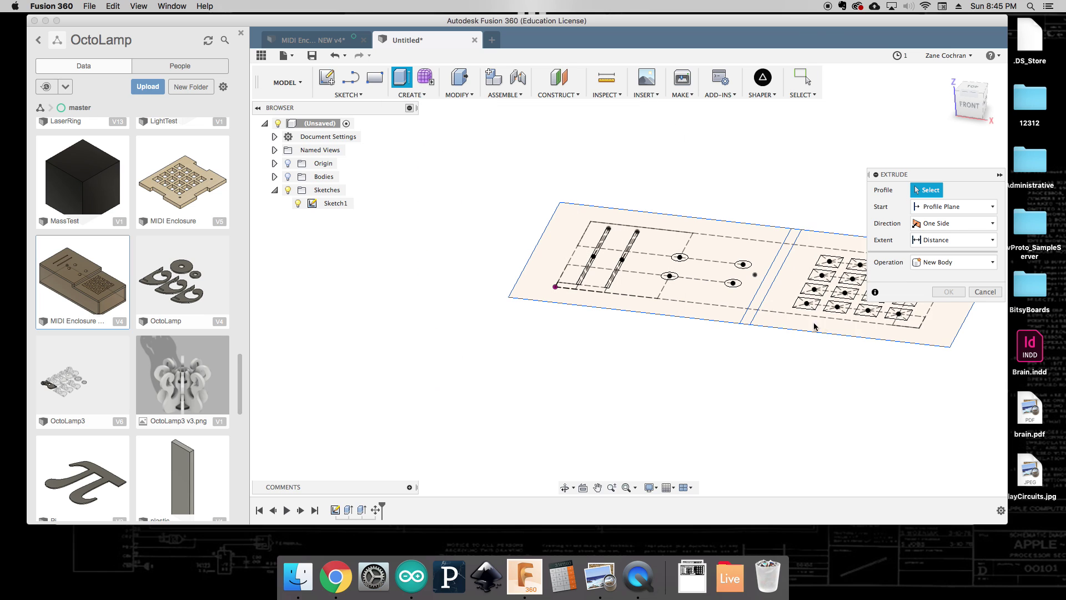
{"action": "left_click", "coordinate": [761, 296]}
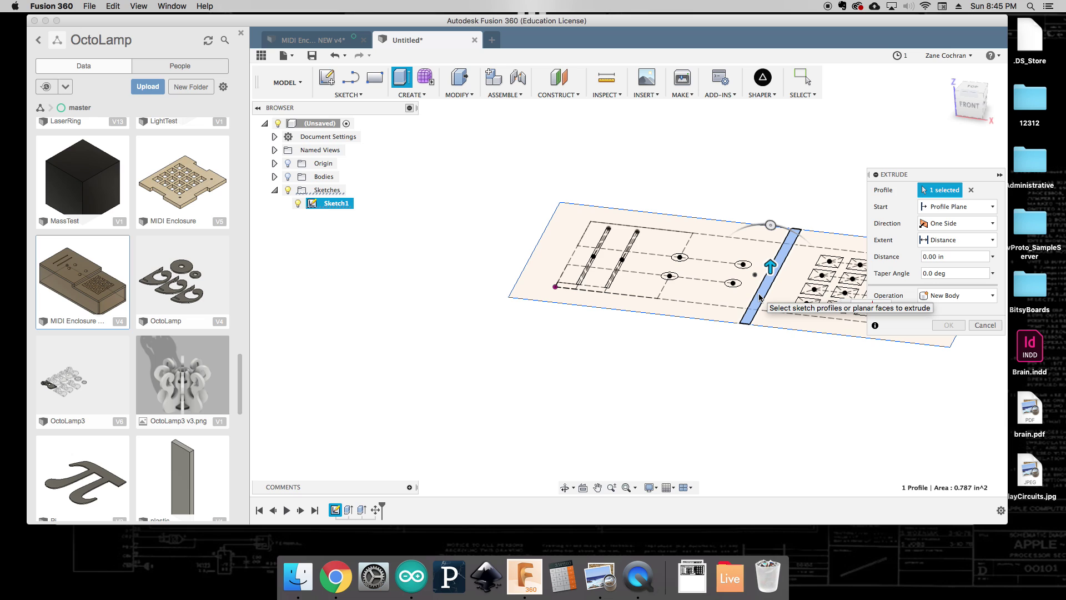
{"action": "type", "text": "-5mm"}
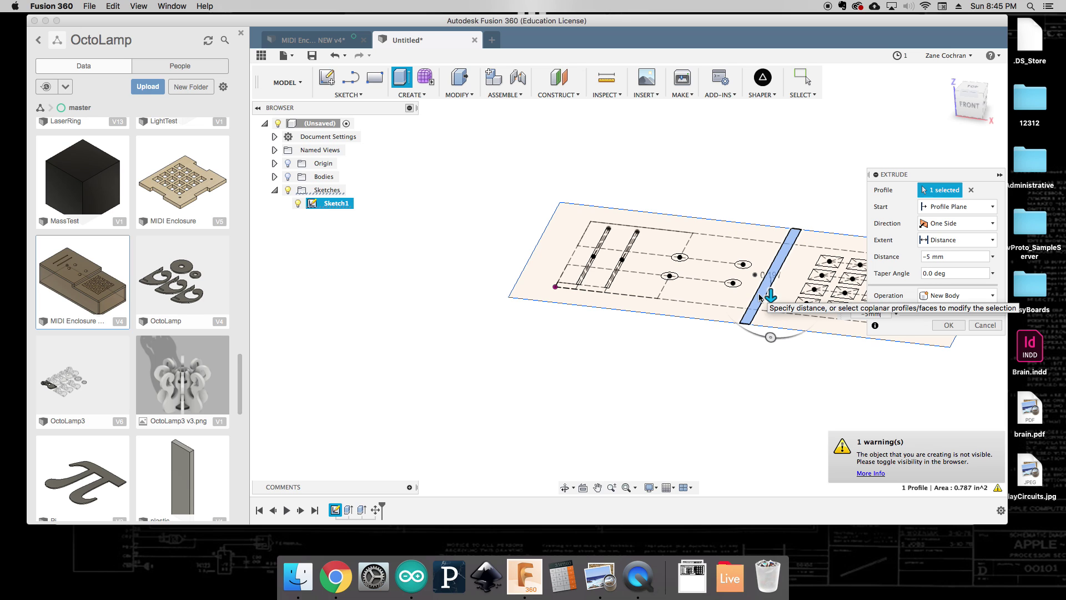
{"action": "left_click", "coordinate": [948, 324]}
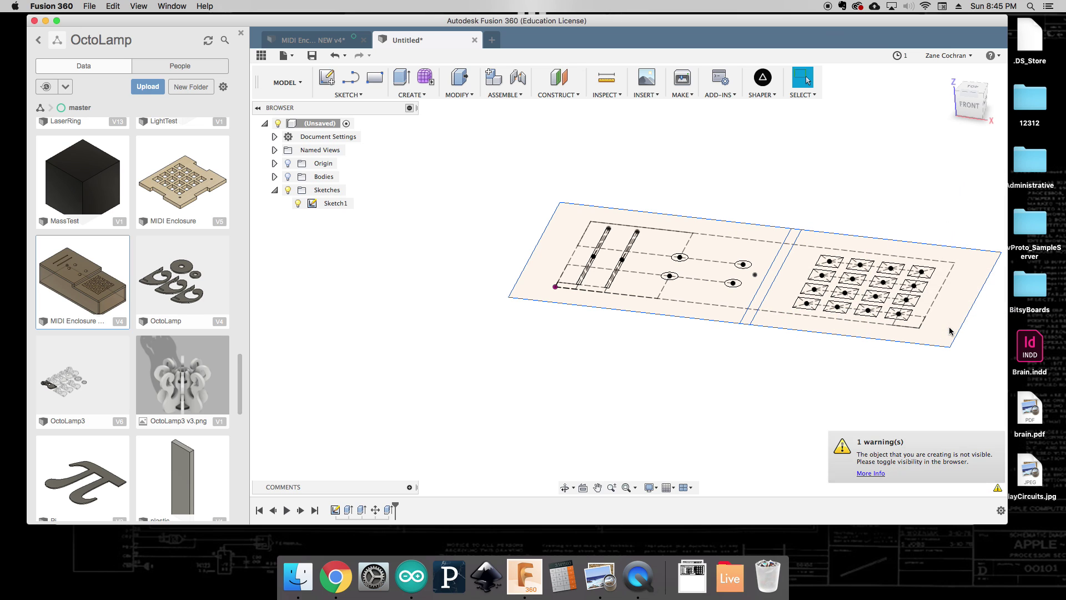
{"action": "left_click", "coordinate": [288, 177]}
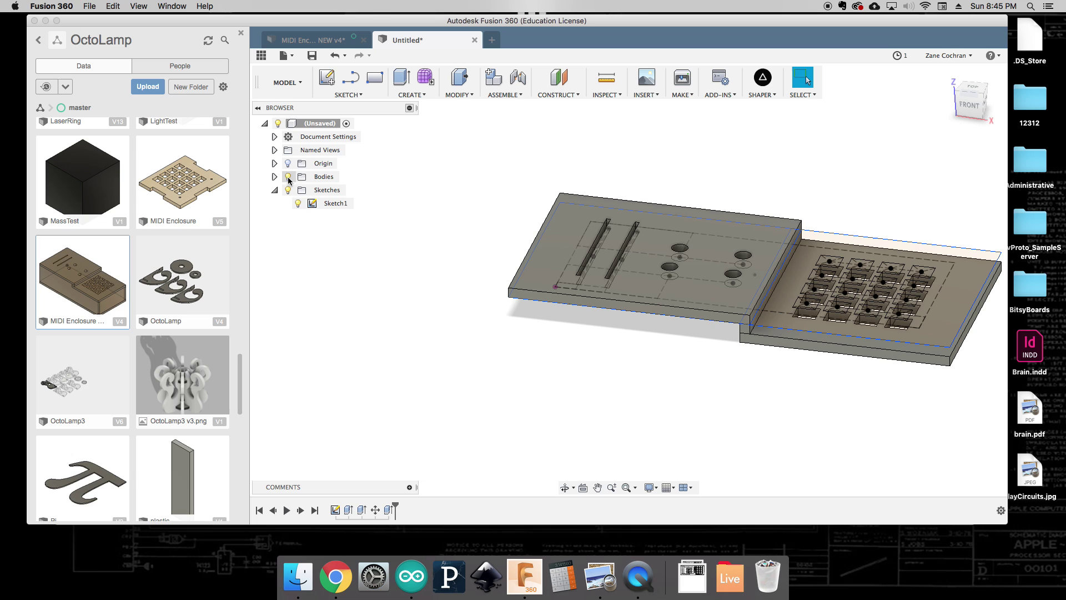
Hide the sketches and inspect the stepped panel from raised and low front angles.
{"action": "left_click", "coordinate": [288, 189]}
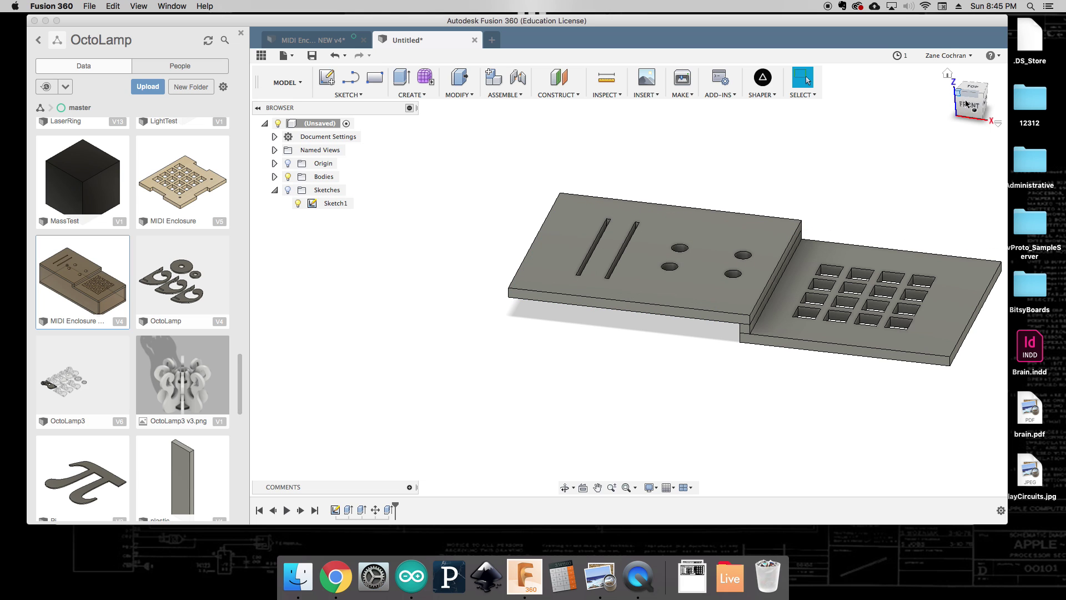
{"action": "mouse_move", "coordinate": [970, 105]}
{"action": "left_mouse_down"}
{"action": "mouse_move", "coordinate": [955, 89]}
{"action": "mouse_move", "coordinate": [914, 83]}
{"action": "mouse_move", "coordinate": [874, 97]}
{"action": "mouse_move", "coordinate": [913, 111]}
{"action": "mouse_move", "coordinate": [960, 77]}
{"action": "mouse_move", "coordinate": [897, 95]}
{"action": "mouse_move", "coordinate": [962, 105]}
{"action": "mouse_move", "coordinate": [918, 111]}
{"action": "mouse_move", "coordinate": [974, 105]}
{"action": "mouse_move", "coordinate": [923, 105]}
{"action": "mouse_move", "coordinate": [944, 141]}
{"action": "mouse_move", "coordinate": [972, 133]}
{"action": "mouse_move", "coordinate": [996, 152]}
{"action": "mouse_move", "coordinate": [977, 102]}
{"action": "mouse_move", "coordinate": [975, 111]}
{"action": "mouse_move", "coordinate": [934, 104]}
{"action": "mouse_move", "coordinate": [966, 109]}
{"action": "mouse_move", "coordinate": [945, 110]}
{"action": "mouse_move", "coordinate": [925, 91]}
{"action": "mouse_move", "coordinate": [853, 86]}
{"action": "mouse_move", "coordinate": [970, 99]}
{"action": "left_mouse_up"}
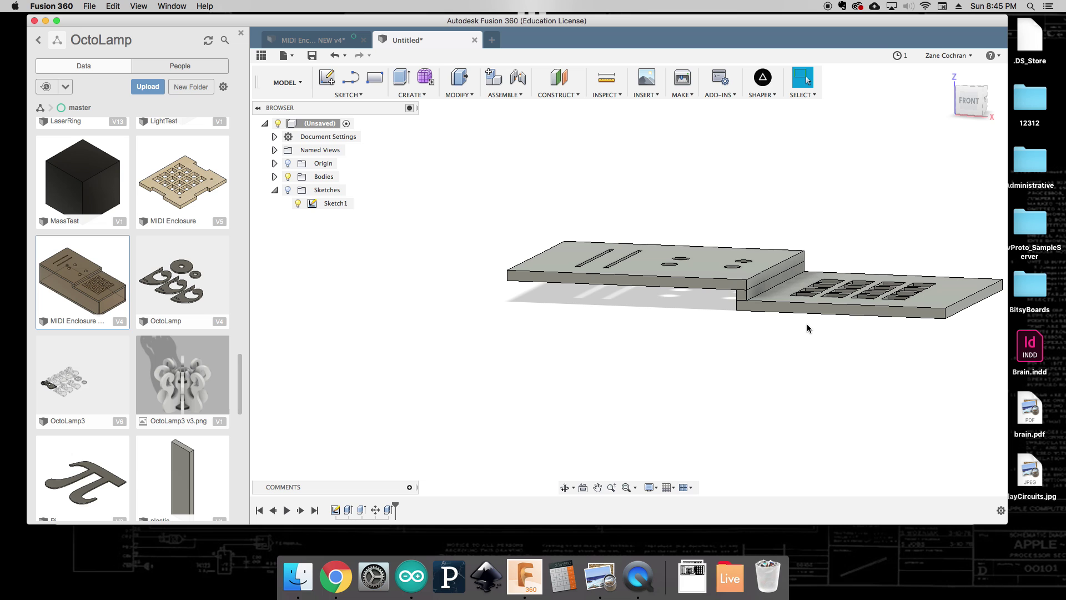
{"action": "mouse_move", "coordinate": [971, 94]}
{"action": "left_mouse_down"}
{"action": "mouse_move", "coordinate": [980, 96]}
{"action": "mouse_move", "coordinate": [737, 95]}
{"action": "mouse_move", "coordinate": [966, 112]}
{"action": "left_mouse_up"}
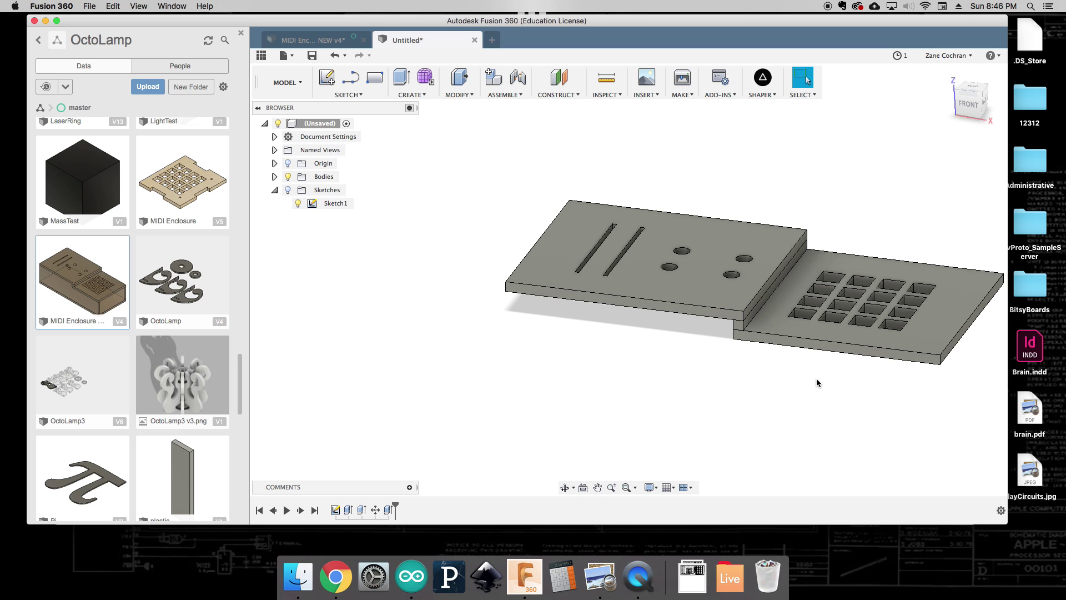
{"action": "left_click_drag", "start_coordinate": [967, 106], "coordinate": [972, 91]}
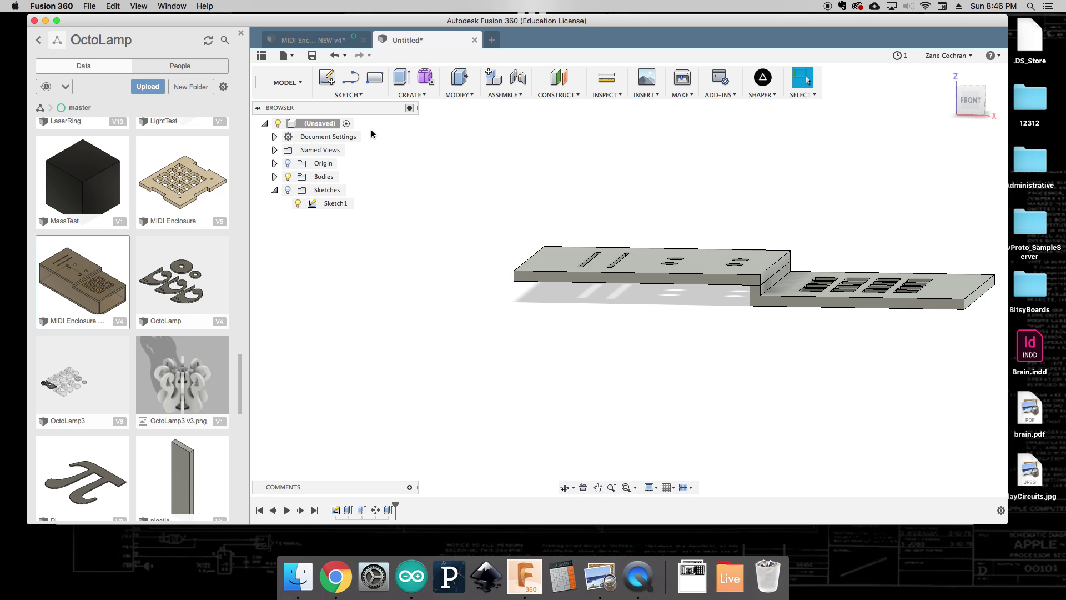
Start a line sketch on the upper panel's front face and draw a line along its bottom edge up to the step.
{"action": "left_click", "coordinate": [355, 95]}
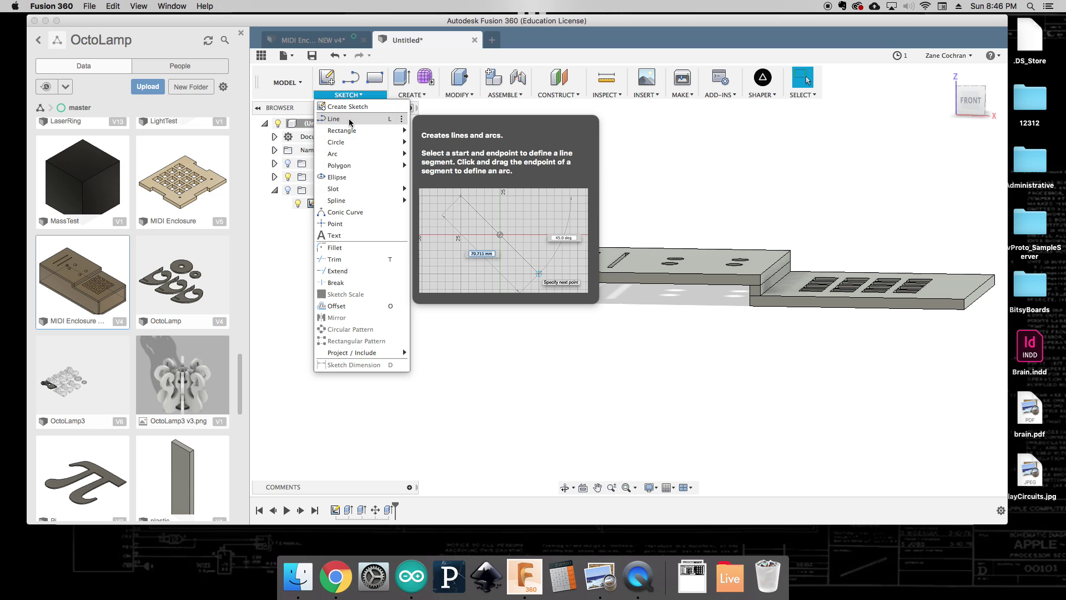
{"action": "left_click", "coordinate": [350, 120]}
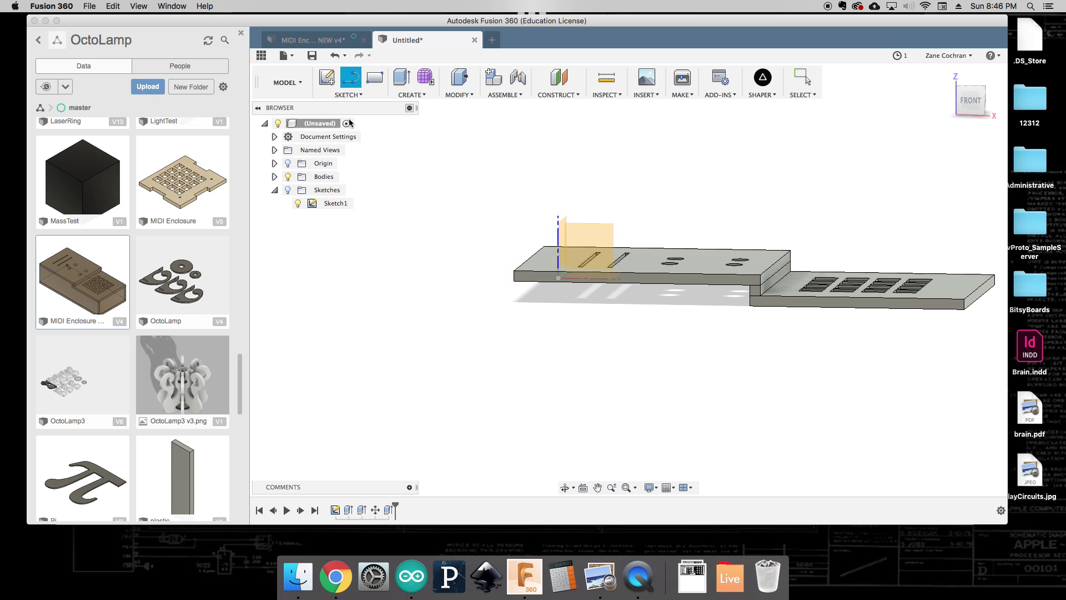
{"action": "left_click", "coordinate": [686, 280]}
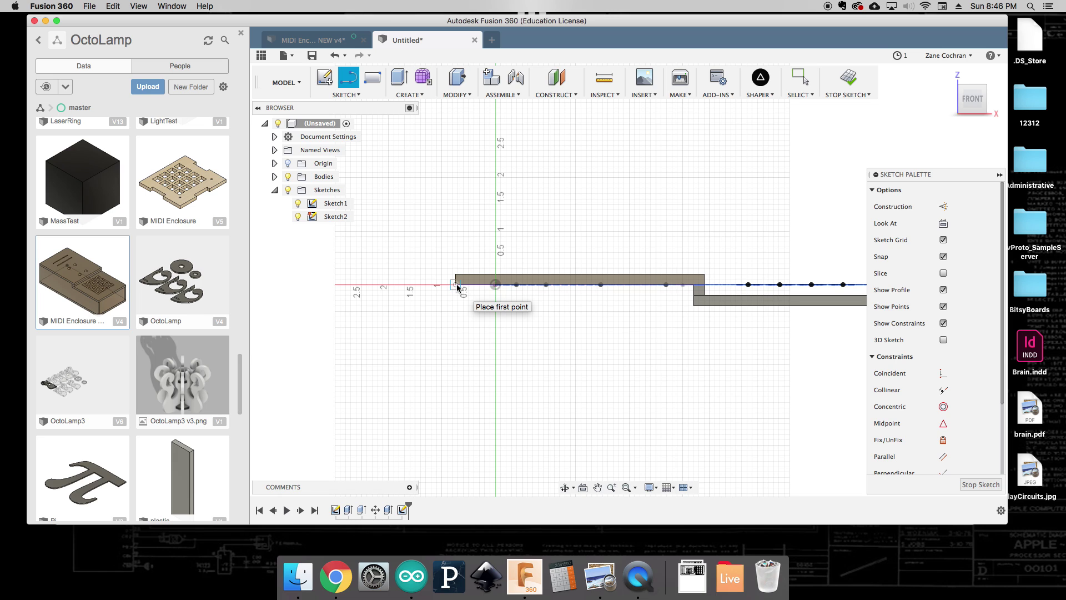
{"action": "left_click", "coordinate": [456, 284]}
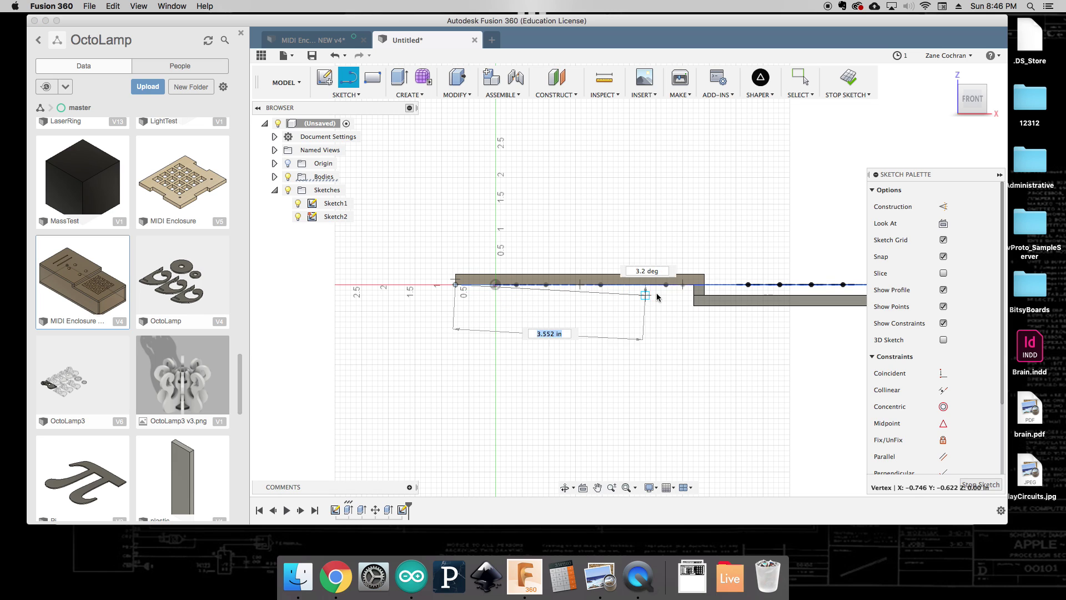
{"action": "left_click", "coordinate": [694, 286]}
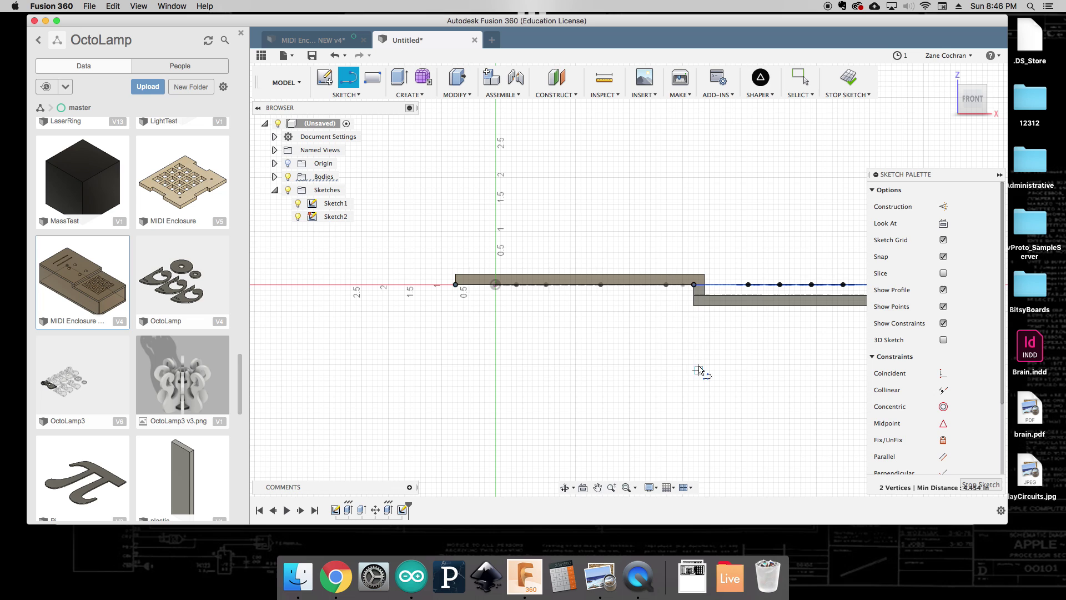
{"action": "key", "text": "Escape"}
Draw a vertical line about 0.39 in long down the step and a horizontal line along the lower panel's bottom edge.
{"action": "left_click", "coordinate": [694, 285]}
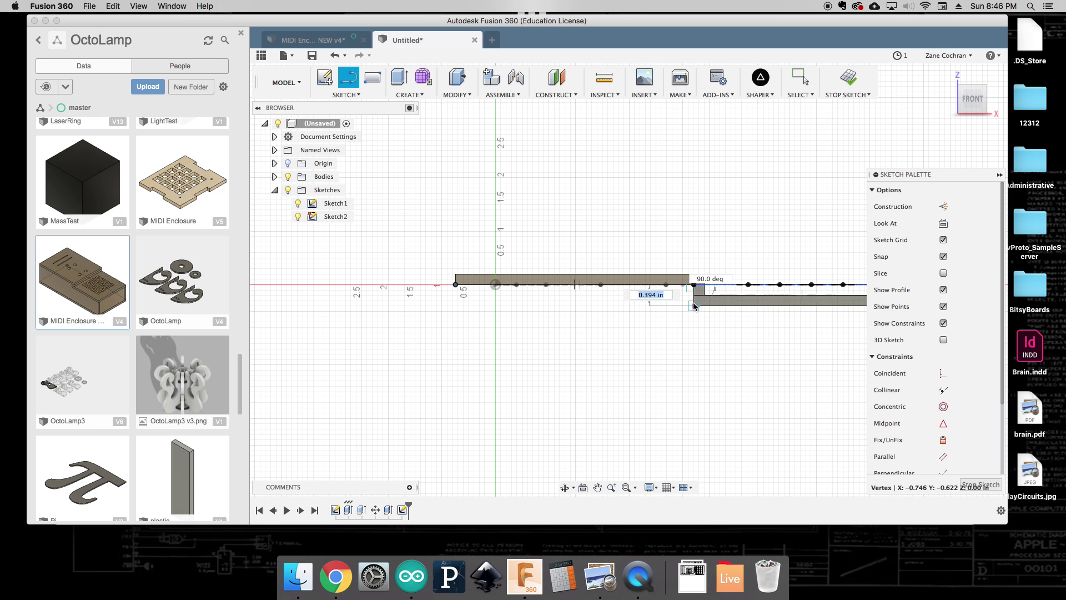
{"action": "left_click", "coordinate": [693, 306]}
{"action": "scroll", "coordinate": [562, 357], "scroll_direction": "down", "scroll_amount": 3}
{"action": "left_click_drag", "start_coordinate": [694, 305], "coordinate": [613, 300]}
{"action": "key", "text": "Escape"}
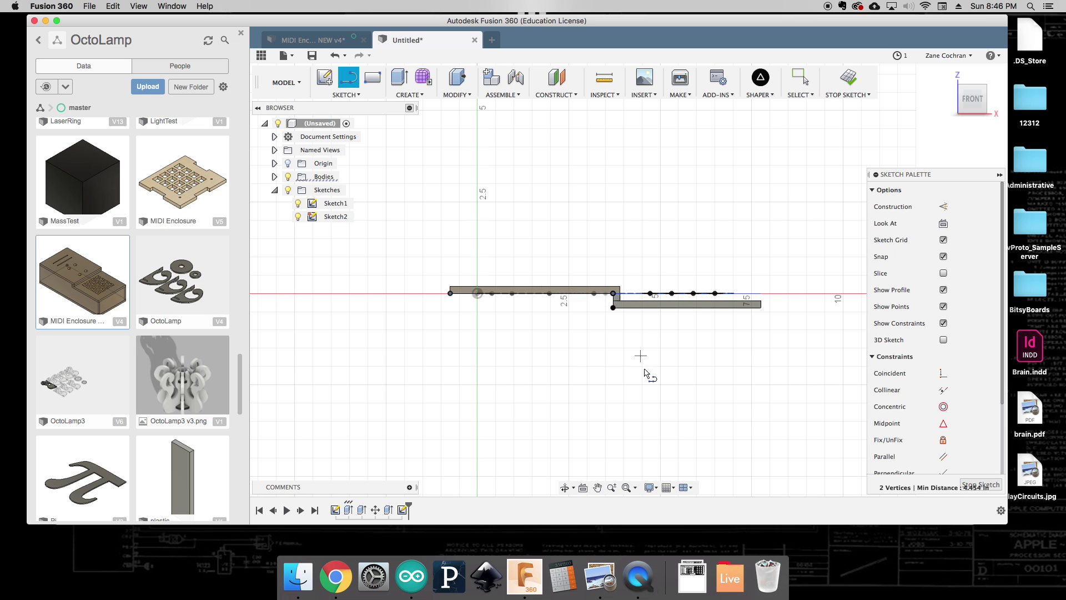
{"action": "left_click", "coordinate": [761, 307]}
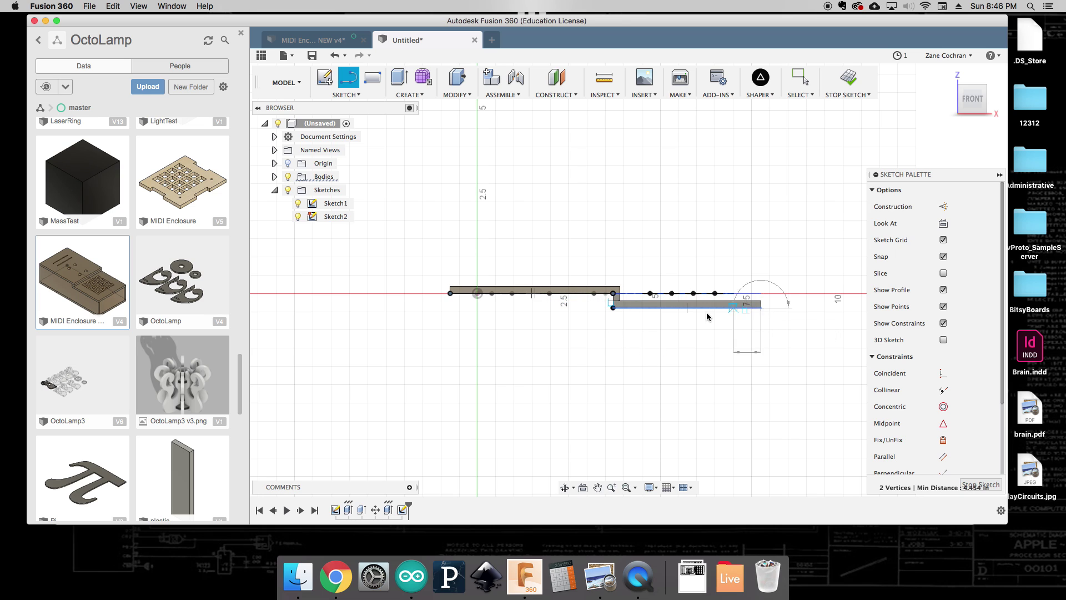
{"action": "left_click", "coordinate": [613, 307]}
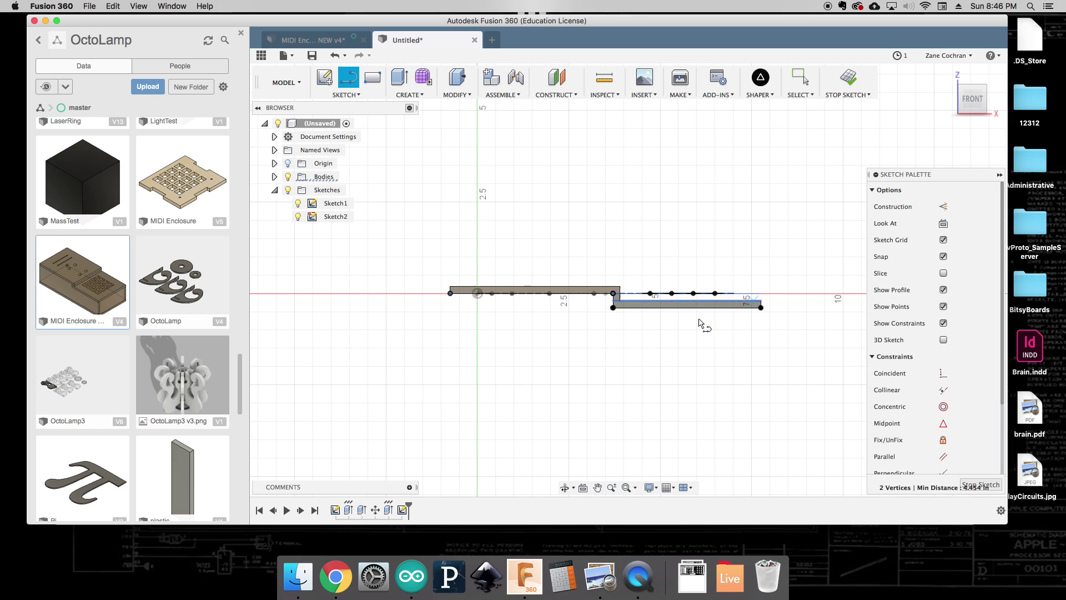
Draw a 1.5 in vertical line straight down from the lower panel's outer bottom corner.
{"action": "left_click", "coordinate": [761, 308]}
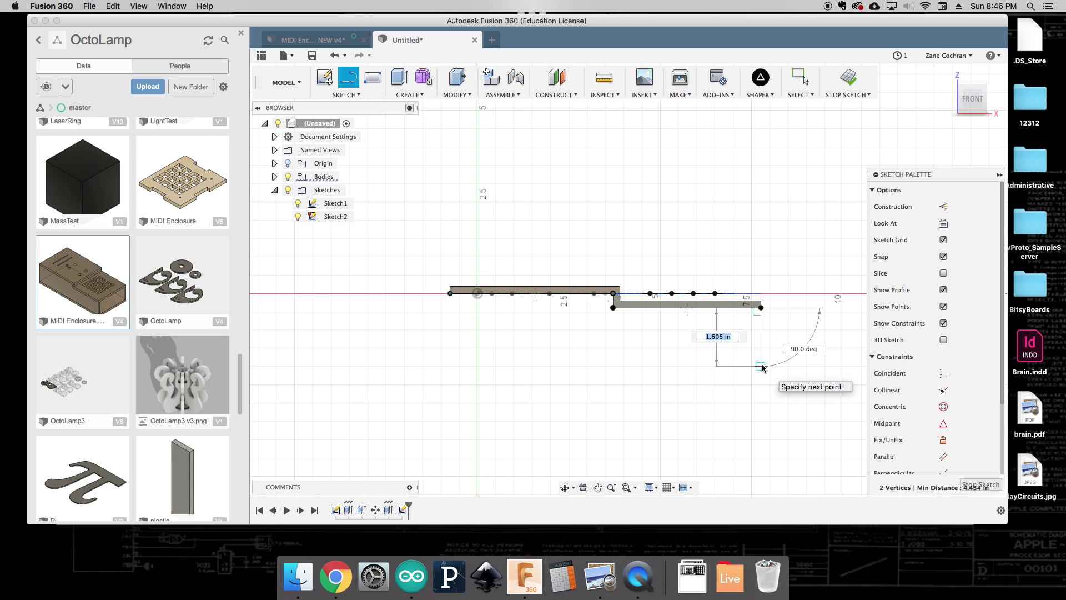
{"action": "key", "text": "BackSpace"}
{"action": "key", "text": "BackSpace"}
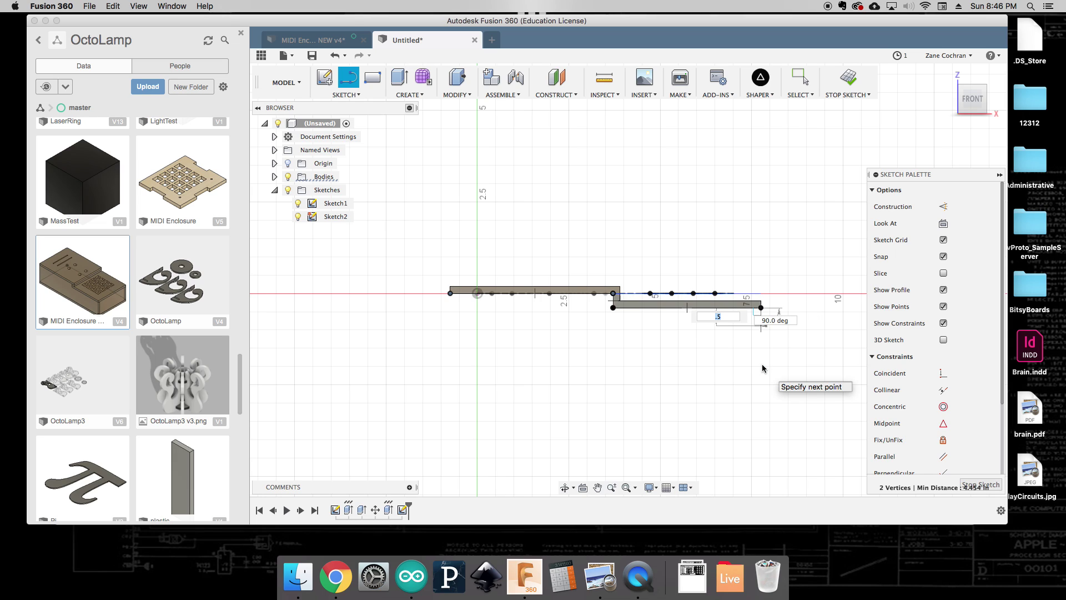
{"action": "type", "text": "1.5"}
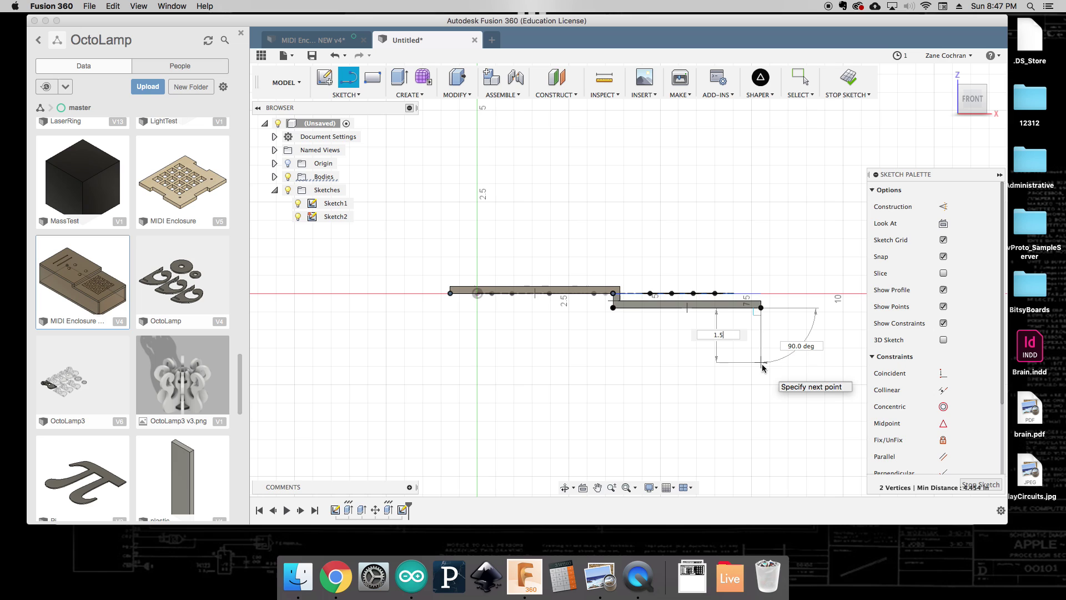
{"action": "key", "text": "Return"}
{"action": "key", "text": "Escape"}
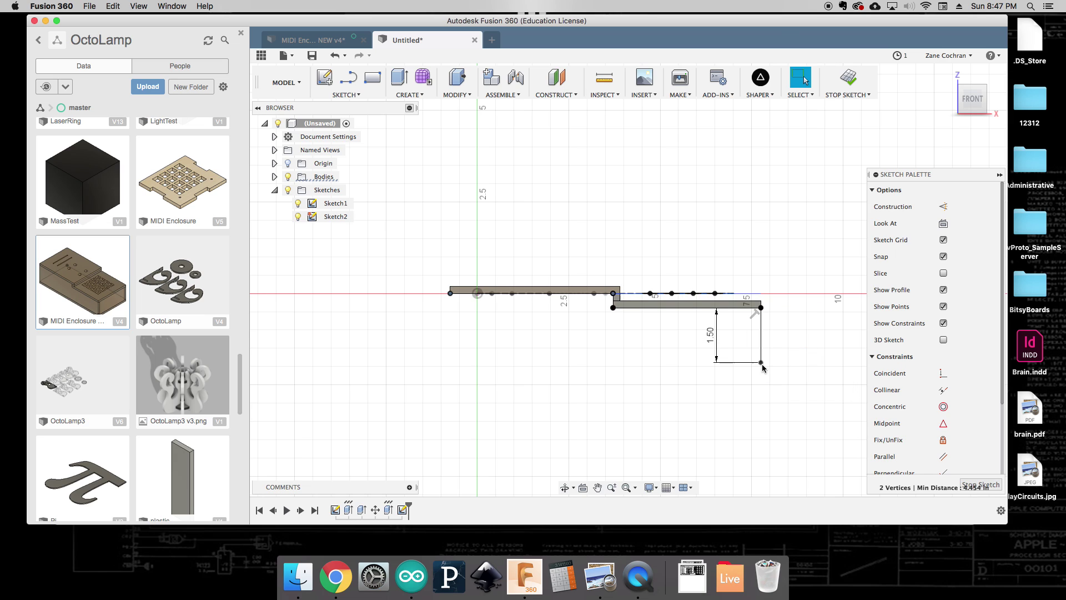
{"action": "key", "text": "l"}
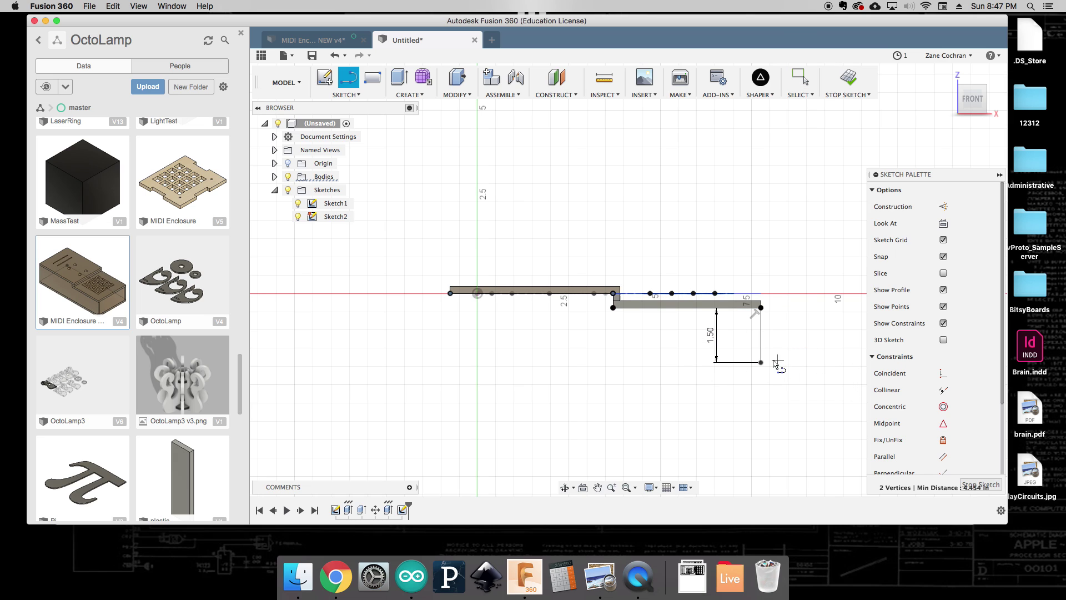
{"action": "left_click", "coordinate": [761, 362]}
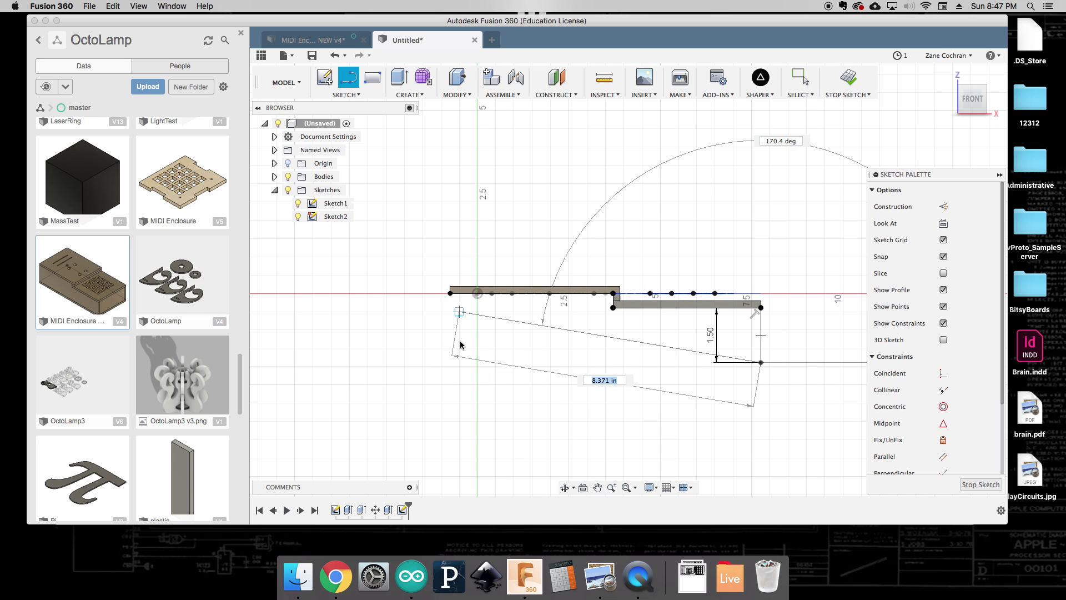
{"action": "key", "text": "Escape"}
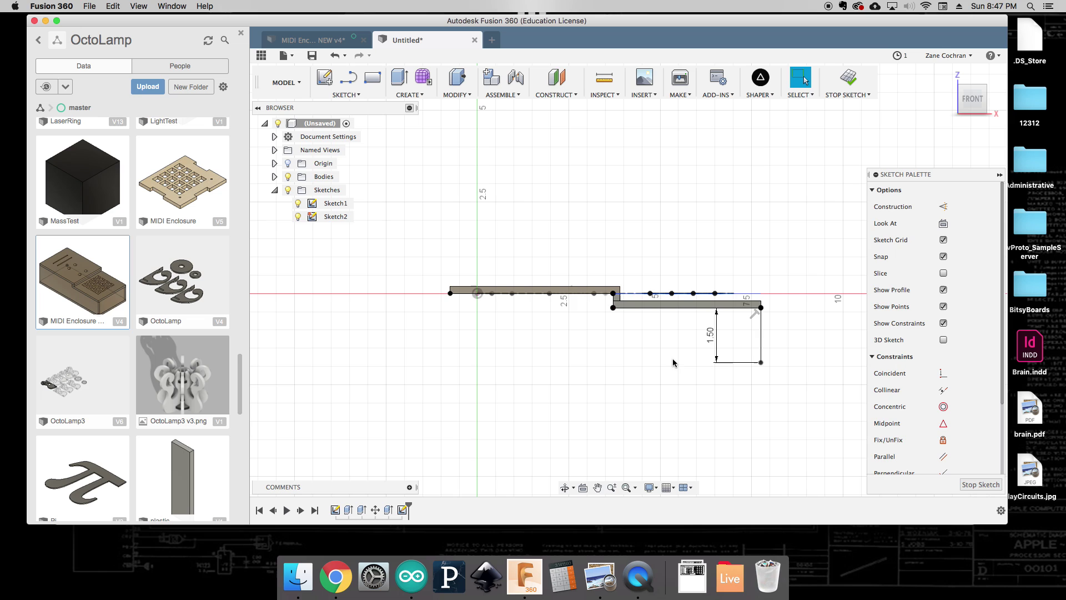
Draw a vertical line down from the upper panel's outer corner and close the profile horizontally to the end of the 1.5 in line.
{"action": "key", "text": "l"}
{"action": "left_click", "coordinate": [450, 294]}
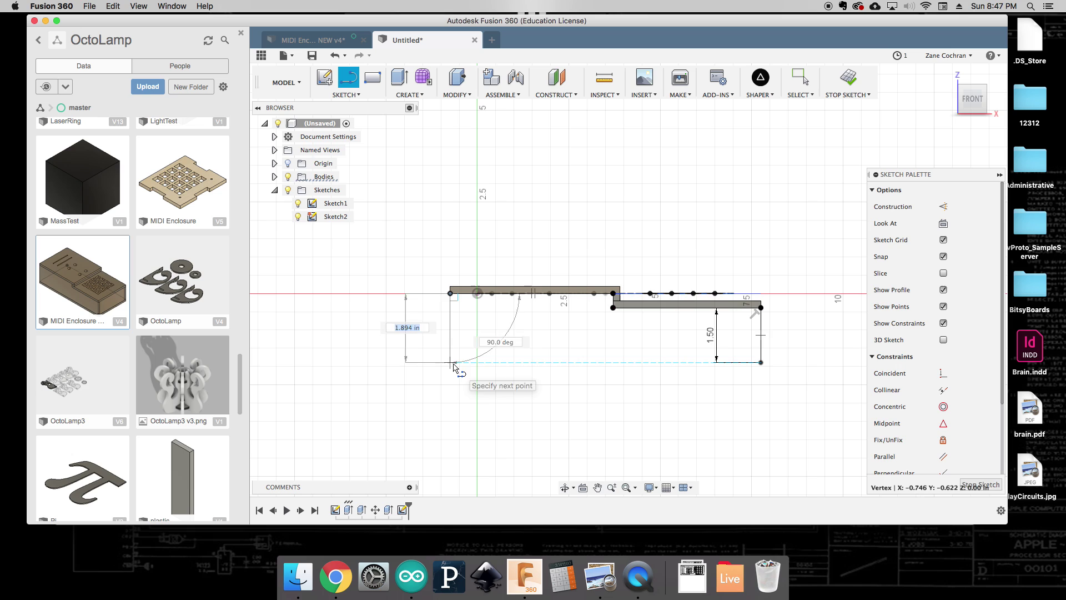
{"action": "left_click", "coordinate": [451, 364]}
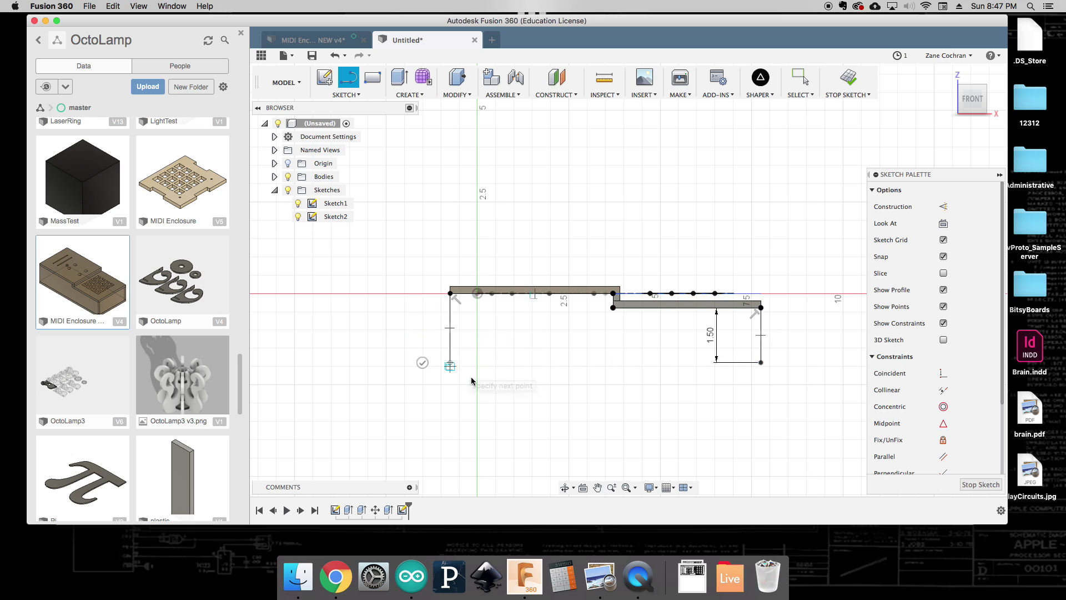
{"action": "left_click", "coordinate": [759, 364]}
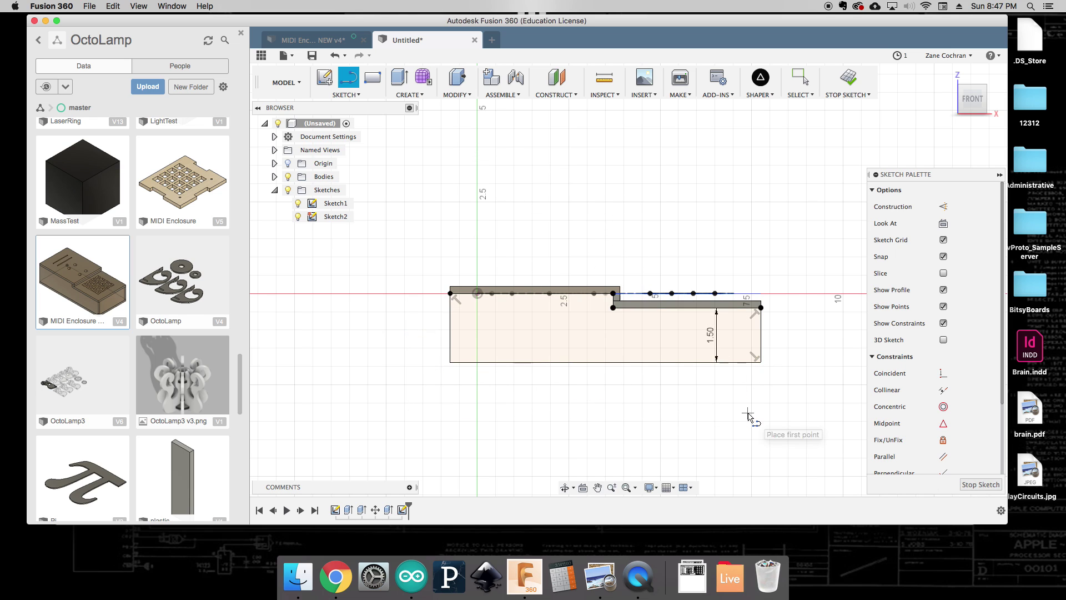
Extrude the closed side wall profile below the panels by -5 mm as a new body.
{"action": "mouse_move", "coordinate": [978, 98]}
{"action": "left_mouse_down"}
{"action": "mouse_move", "coordinate": [966, 102]}
{"action": "mouse_move", "coordinate": [975, 94]}
{"action": "mouse_move", "coordinate": [965, 76]}
{"action": "mouse_move", "coordinate": [965, 97]}
{"action": "left_mouse_up"}
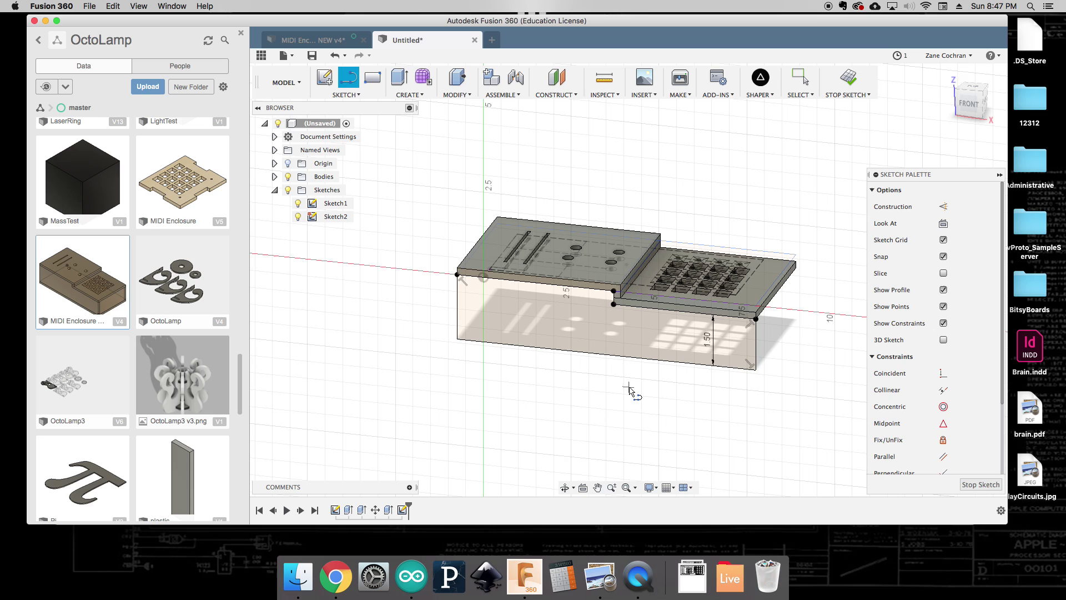
{"action": "key", "text": "e"}
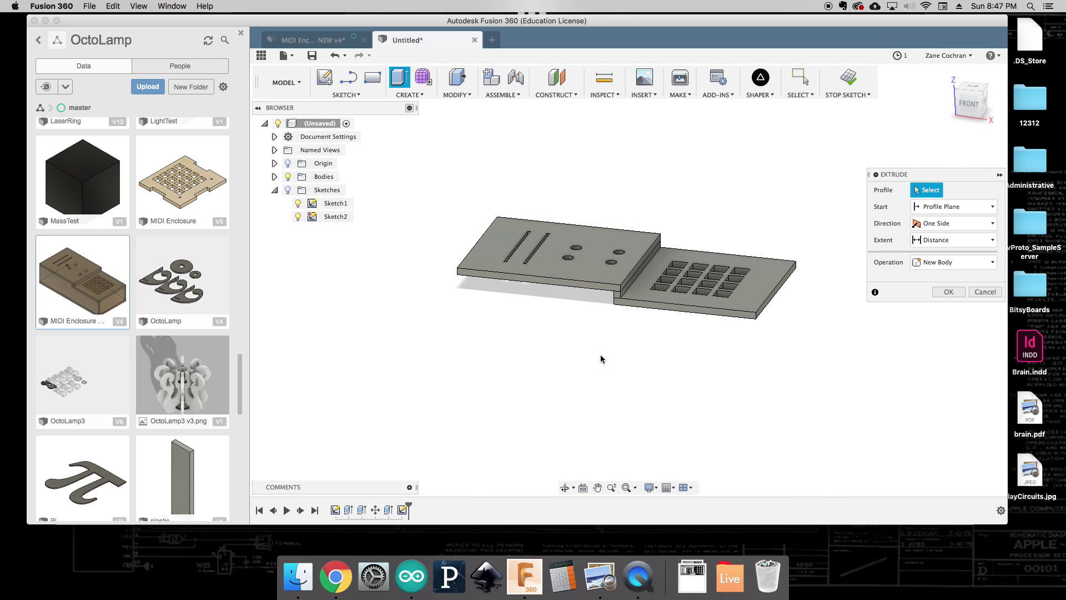
{"action": "left_click", "coordinate": [288, 191]}
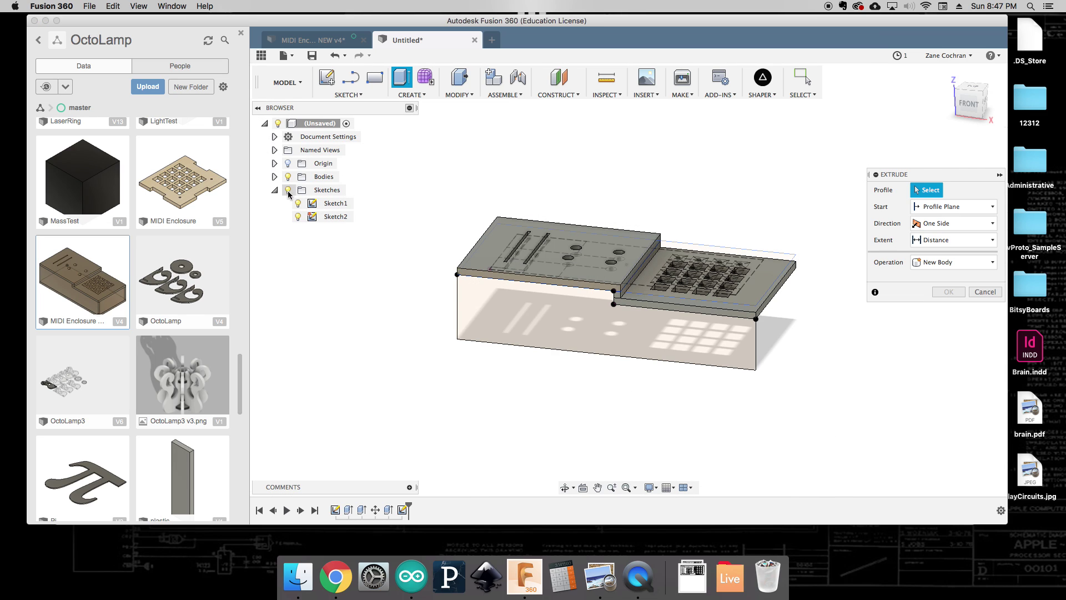
{"action": "left_click", "coordinate": [588, 335]}
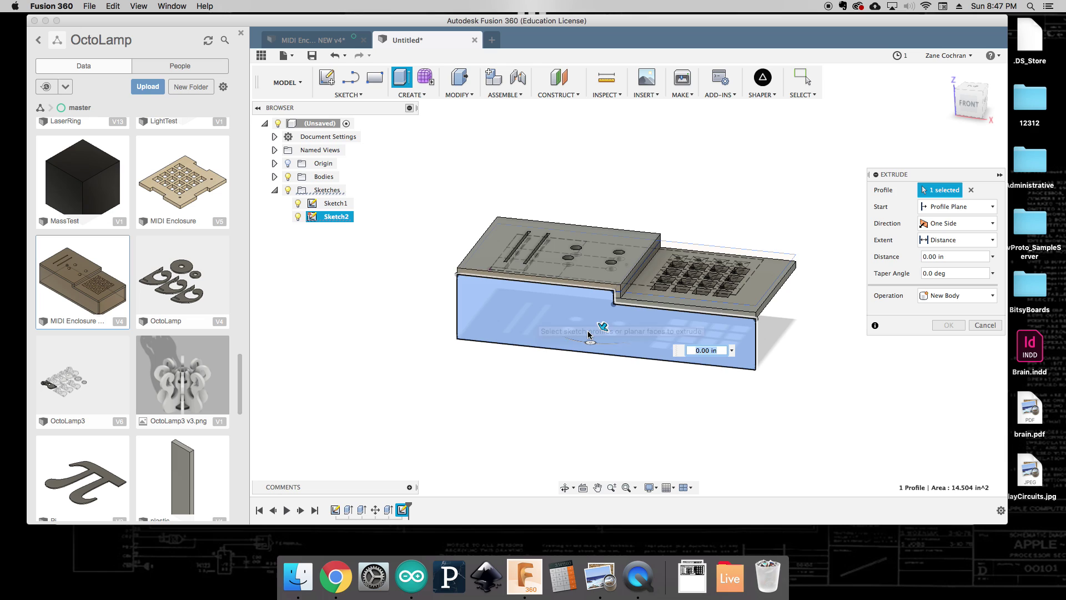
{"action": "left_click_drag", "start_coordinate": [602, 327], "coordinate": [612, 323]}
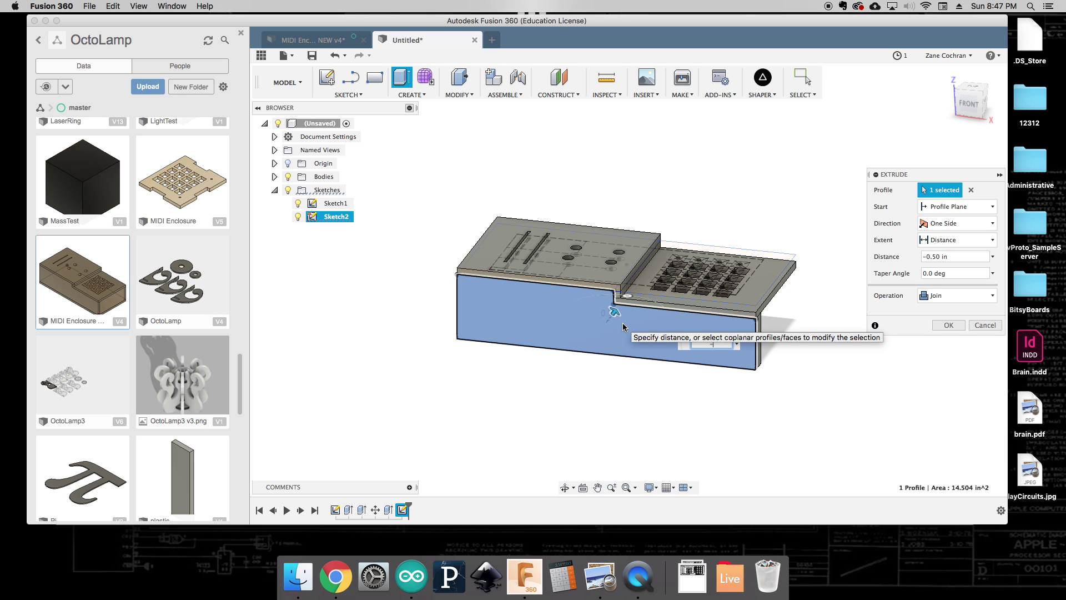
{"action": "type", "text": "-5mm"}
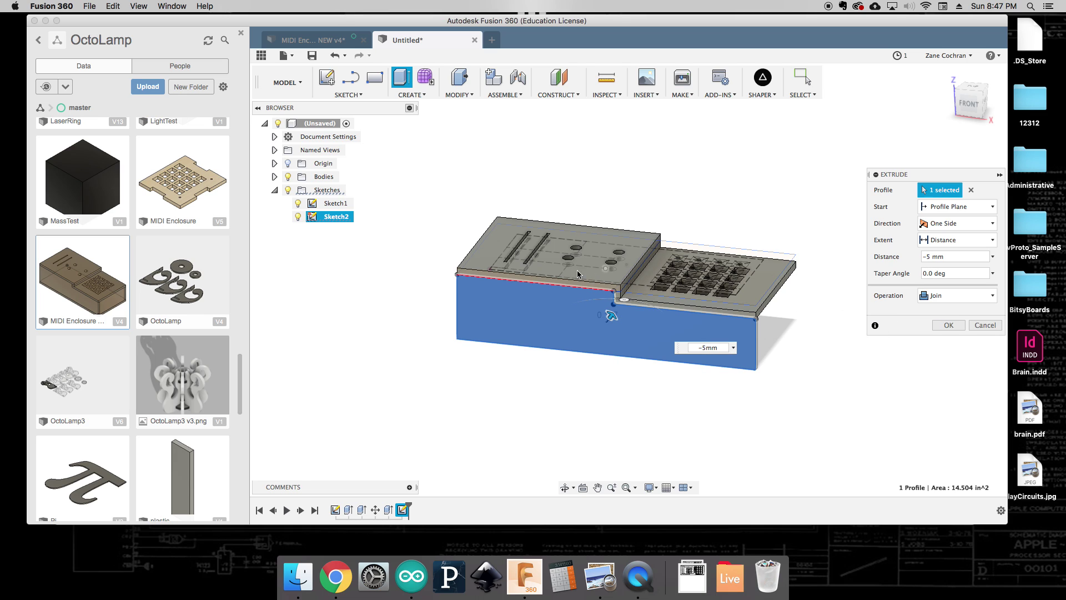
{"action": "left_click", "coordinate": [956, 295]}
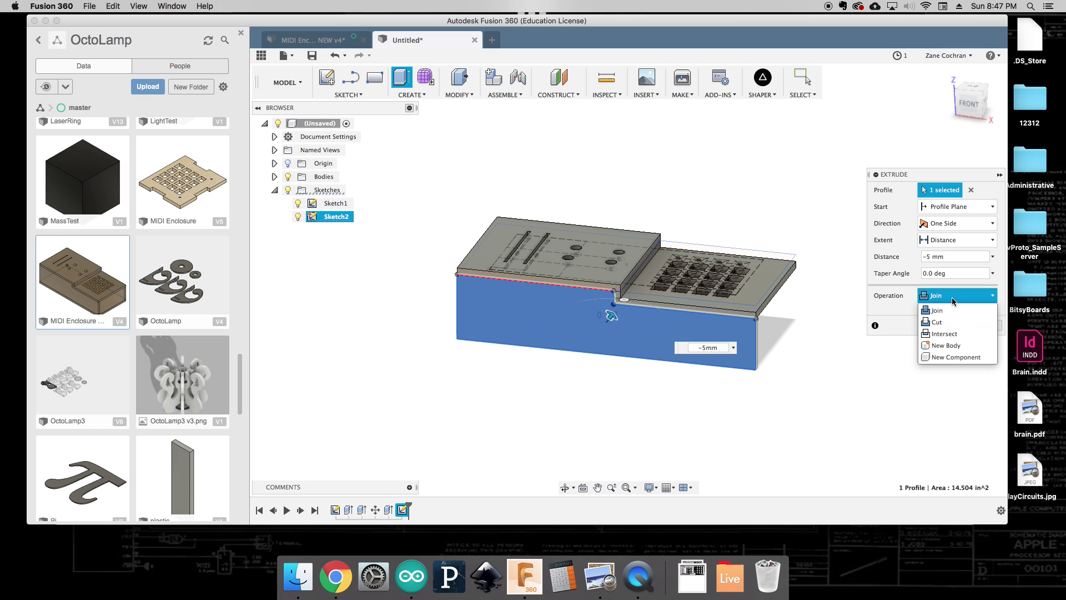
{"action": "left_click", "coordinate": [951, 346]}
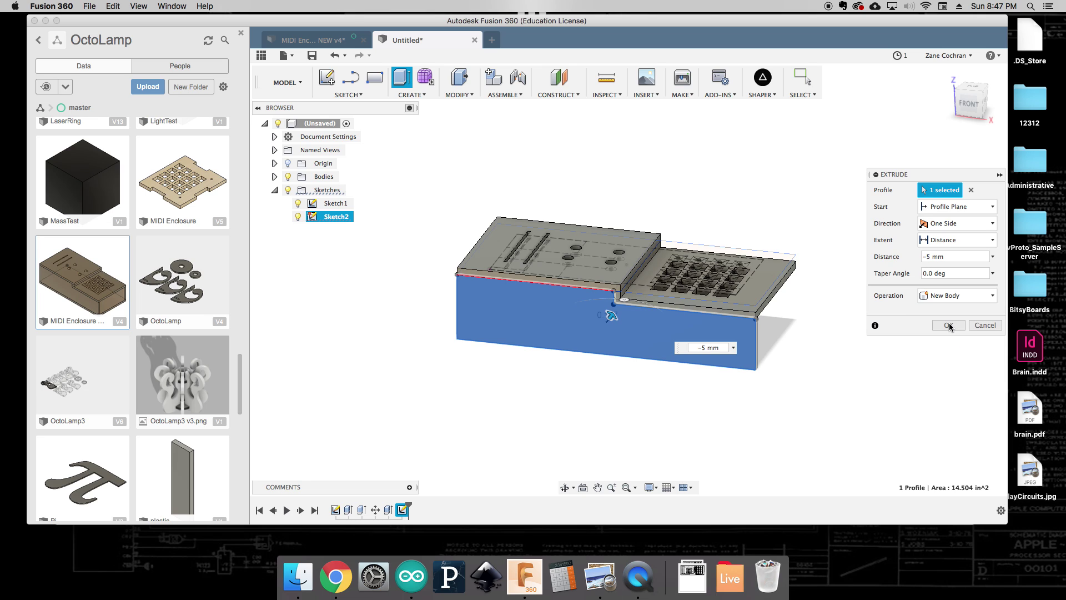
{"action": "left_click", "coordinate": [948, 325]}
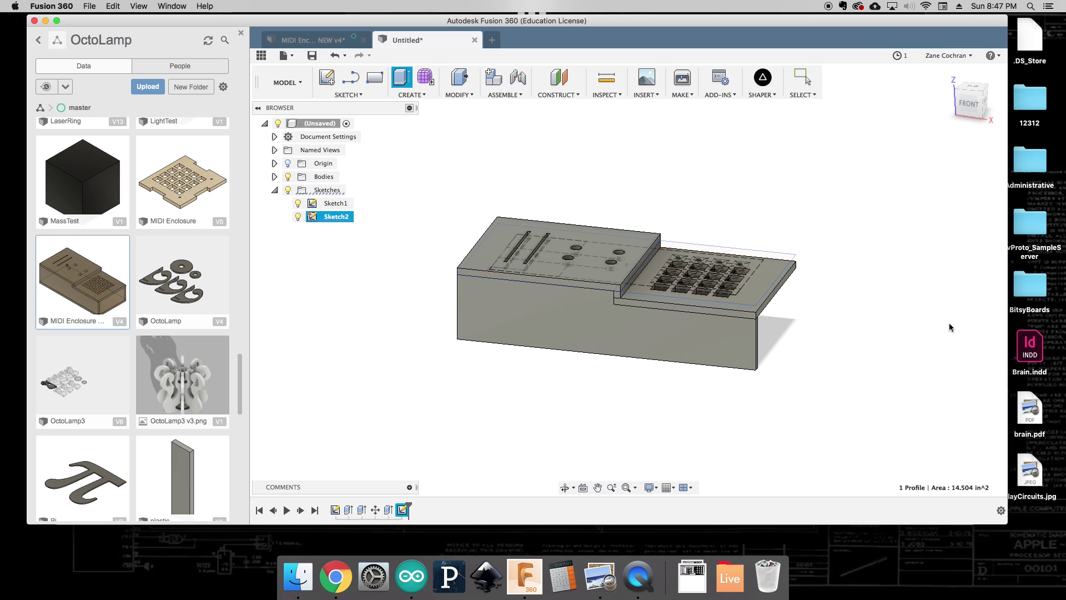
Check that the panels, step piece and side wall are separate bodies by hiding each one and showing them all again.
{"action": "left_click", "coordinate": [274, 177]}
{"action": "left_click", "coordinate": [298, 190]}
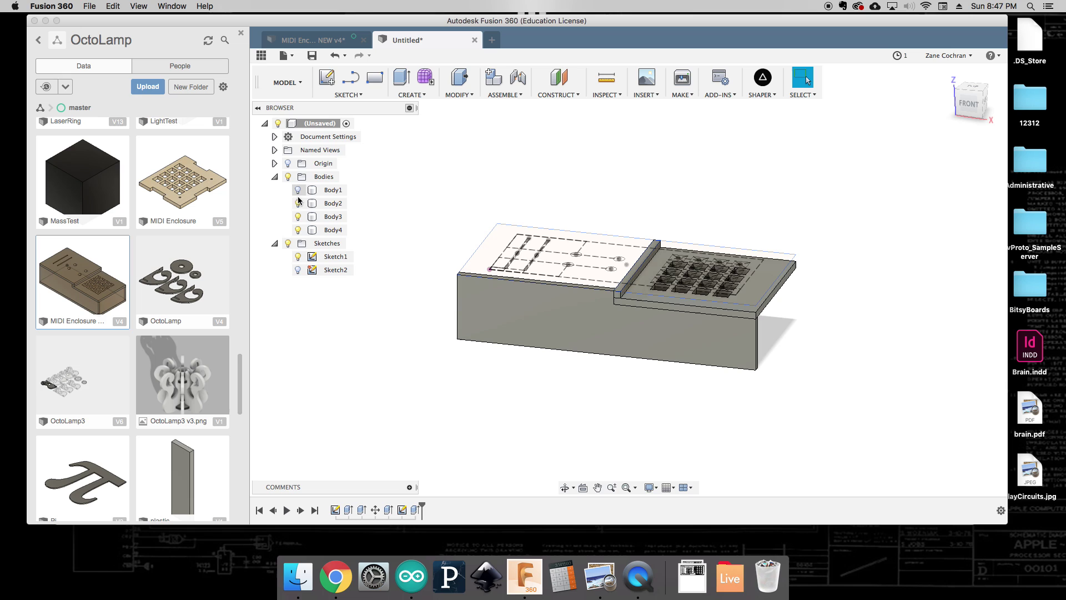
{"action": "left_click", "coordinate": [298, 203]}
{"action": "left_click", "coordinate": [298, 216]}
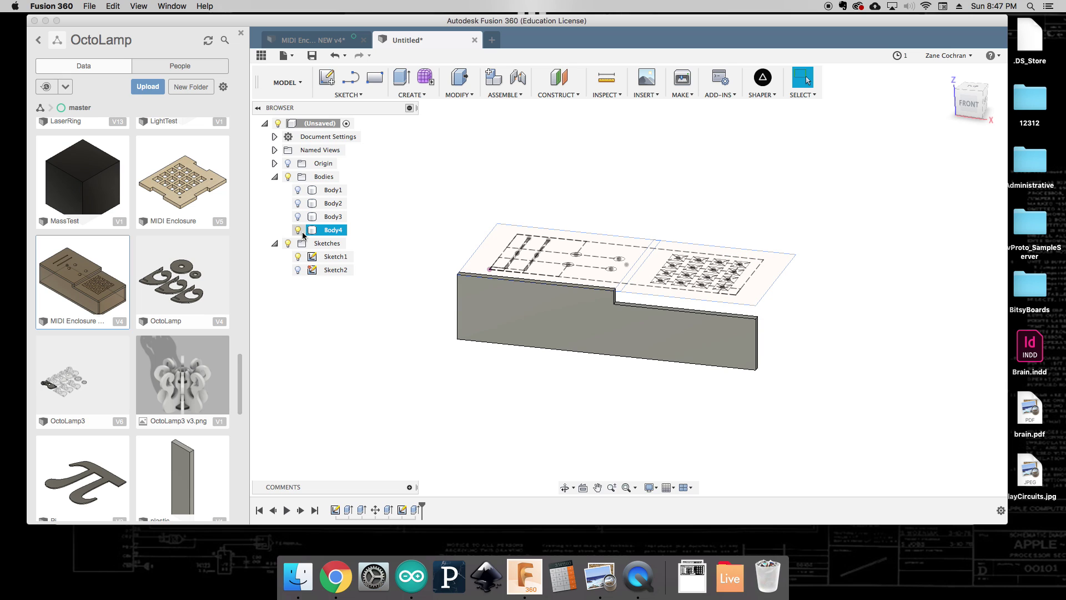
{"action": "left_click", "coordinate": [298, 230]}
{"action": "left_click", "coordinate": [298, 229]}
{"action": "left_click", "coordinate": [298, 217]}
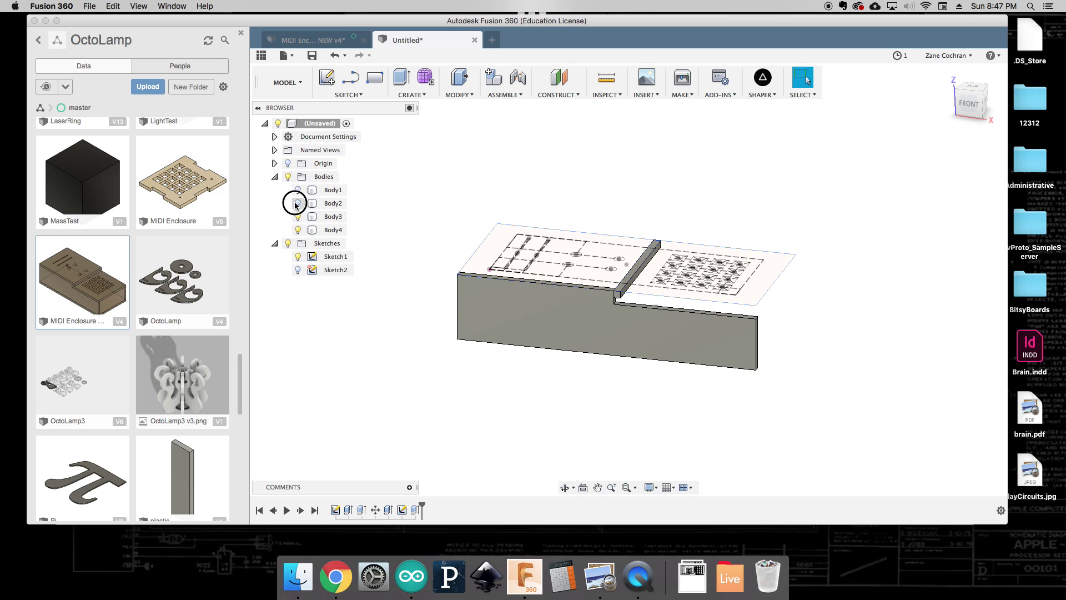
{"action": "left_click", "coordinate": [298, 203]}
{"action": "left_click", "coordinate": [298, 190]}
{"action": "scroll", "coordinate": [894, 288], "scroll_direction": "up", "scroll_amount": 2}
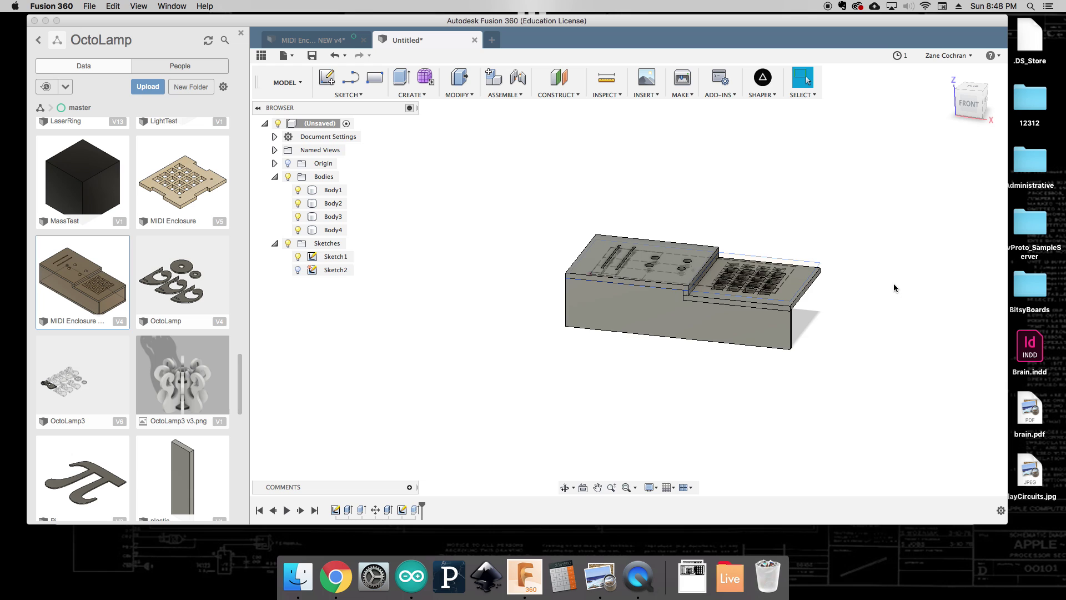
{"action": "left_click", "coordinate": [969, 111]}
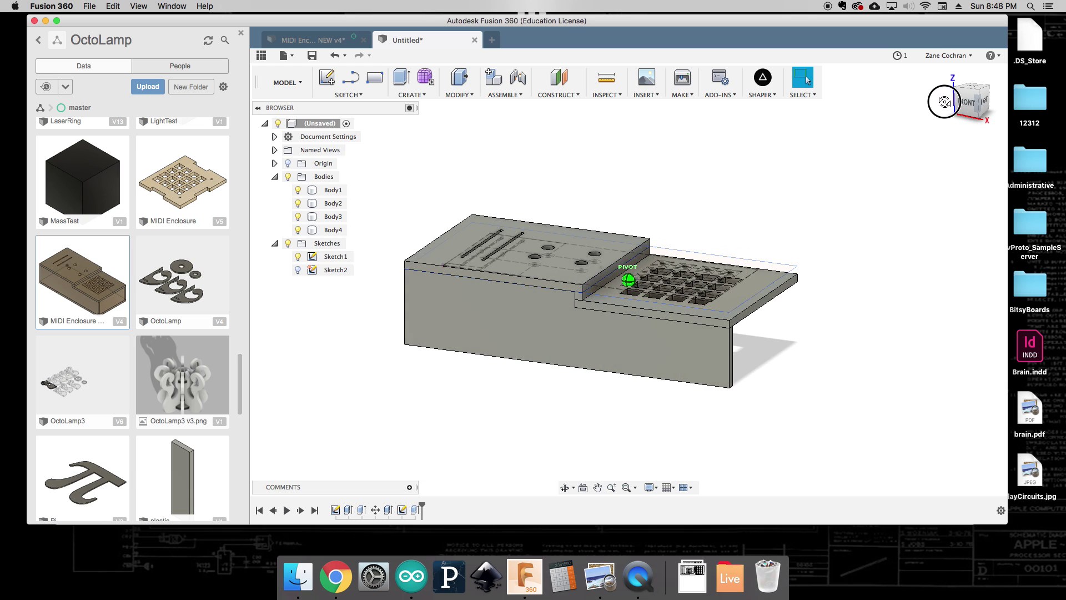
{"action": "left_click", "coordinate": [582, 328]}
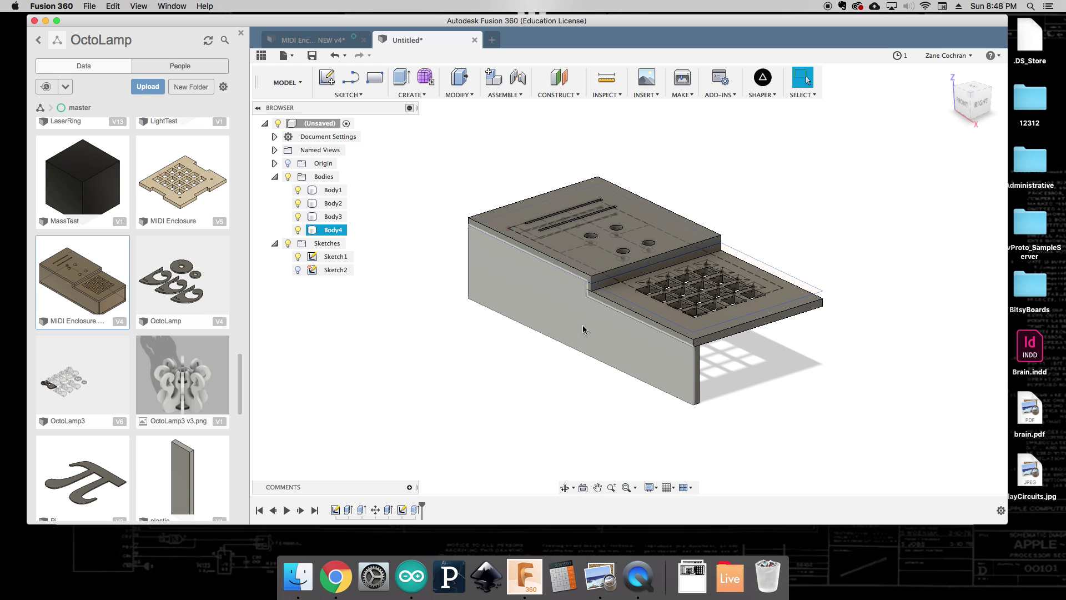
{"action": "left_click", "coordinate": [514, 365]}
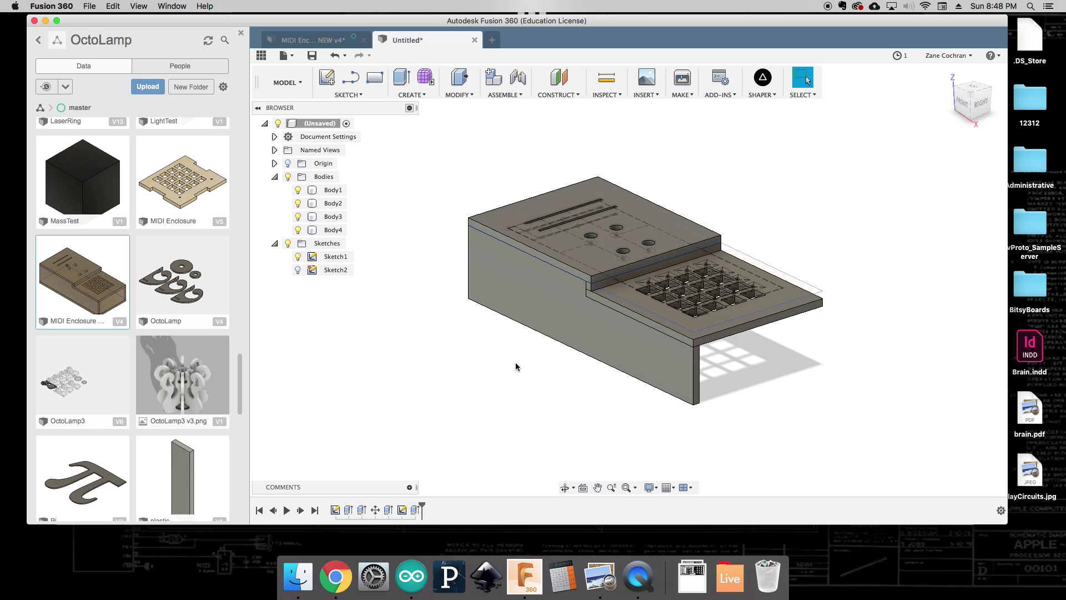
{"action": "left_click", "coordinate": [458, 95]}
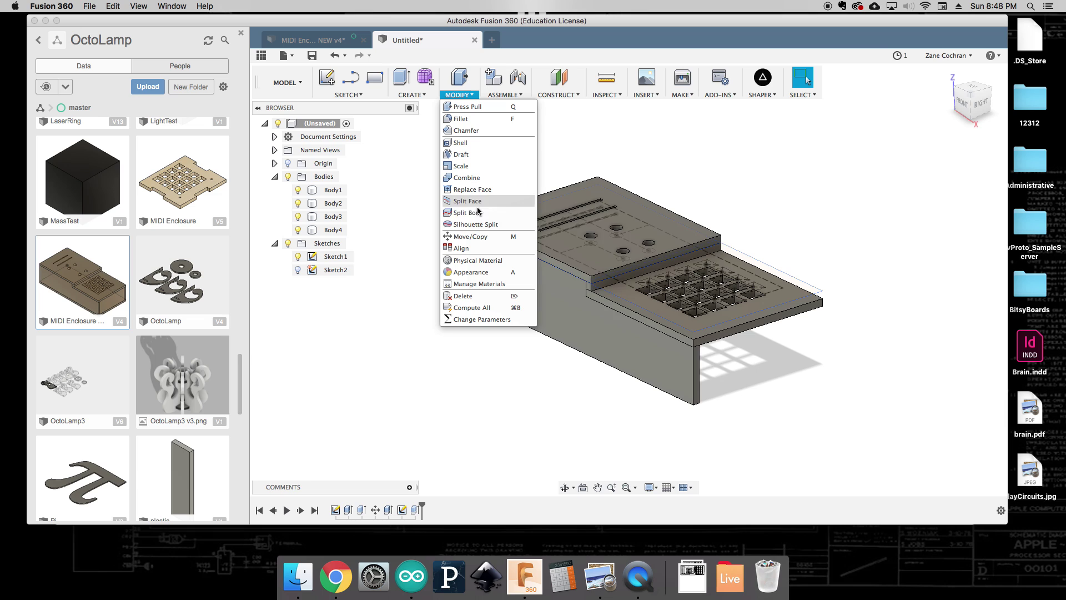
{"action": "left_click", "coordinate": [483, 240]}
{"action": "left_click", "coordinate": [612, 240]}
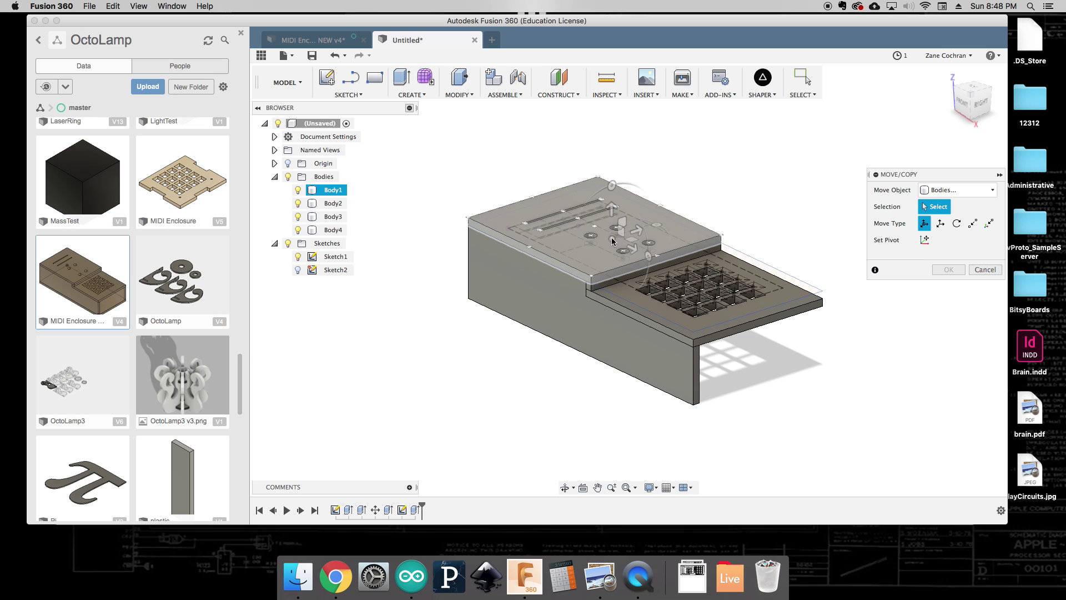
{"action": "left_click", "coordinate": [564, 319]}
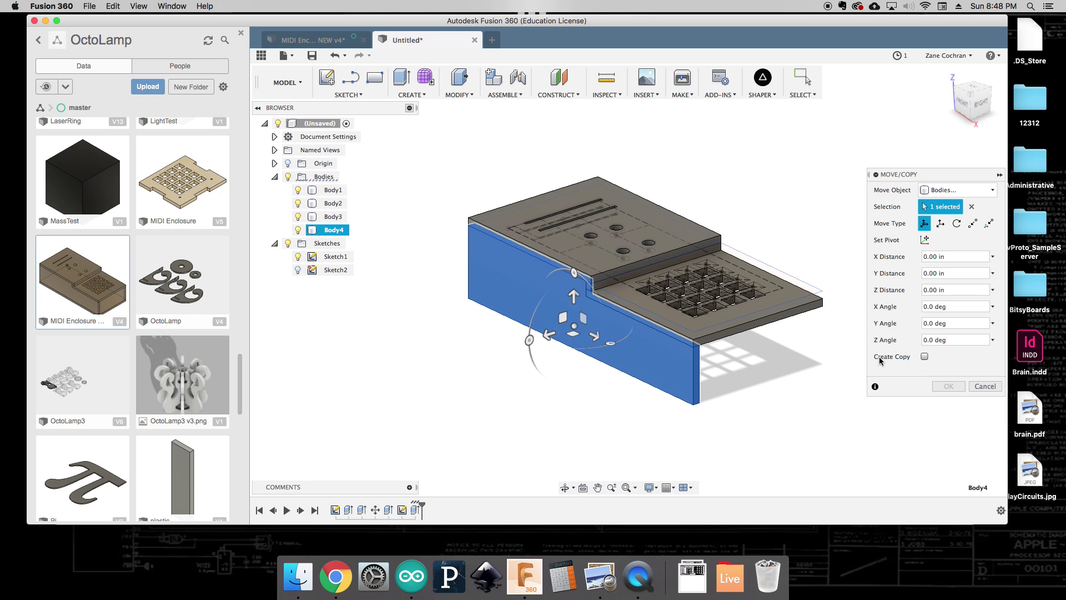
{"action": "left_click", "coordinate": [924, 356]}
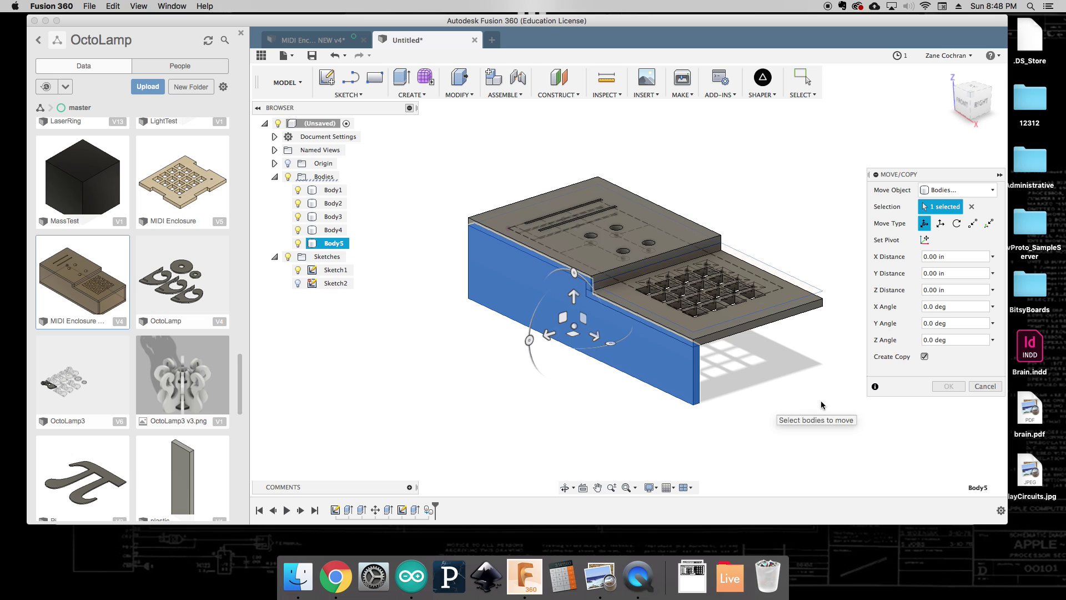
{"action": "left_click", "coordinate": [558, 333]}
{"action": "left_click_drag", "start_coordinate": [558, 333], "coordinate": [672, 326]}
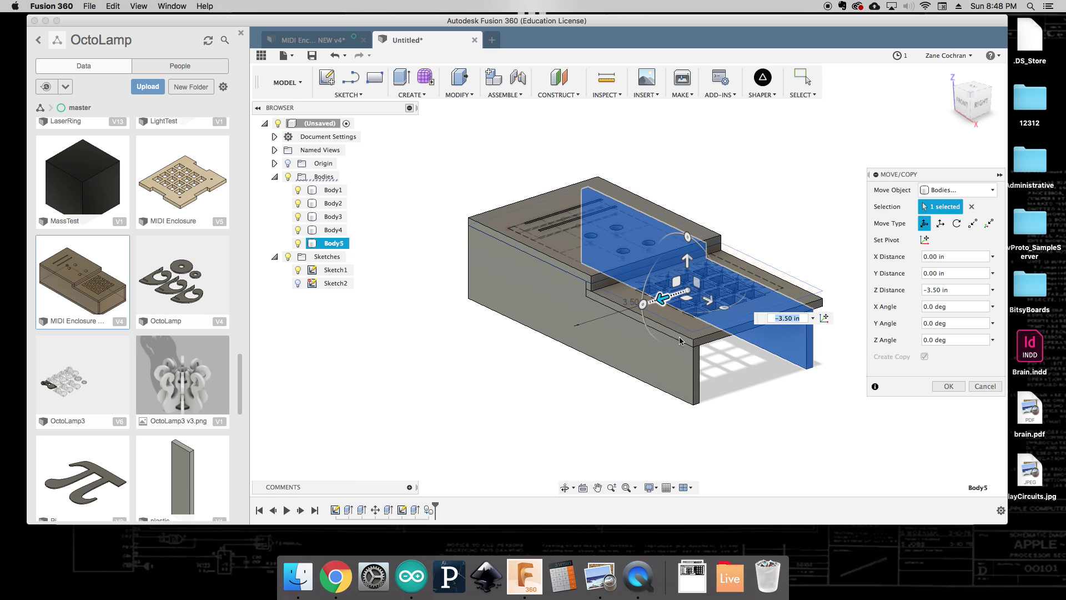
{"action": "left_click", "coordinate": [984, 386]}
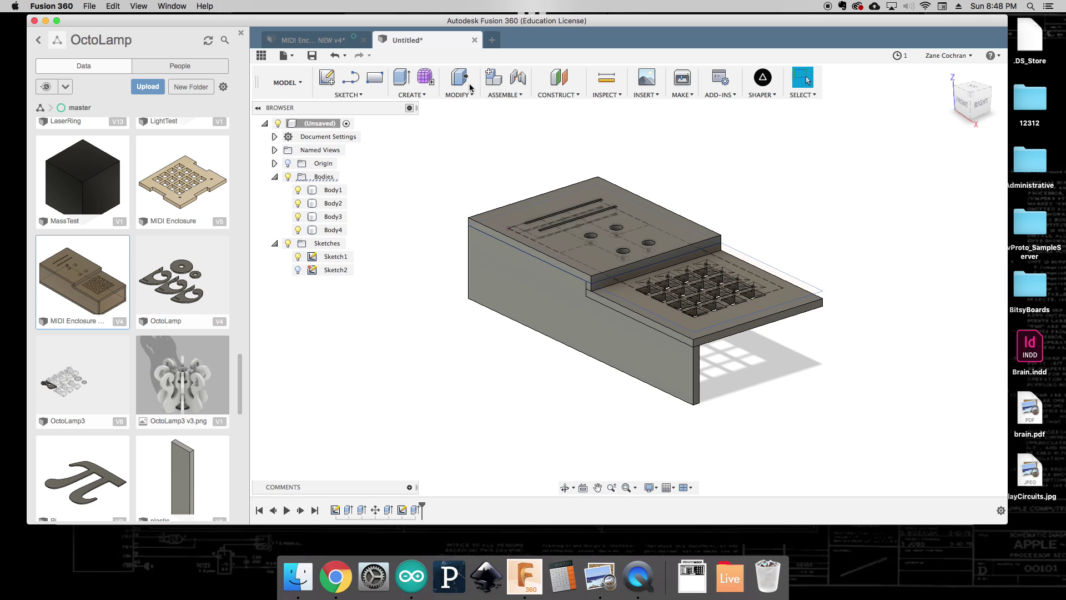
Copy the side wall and move the copy point to point from its upper inner end corner to the lower panel's opposite bottom corner.
{"action": "left_click", "coordinate": [459, 96]}
{"action": "left_click", "coordinate": [474, 248]}
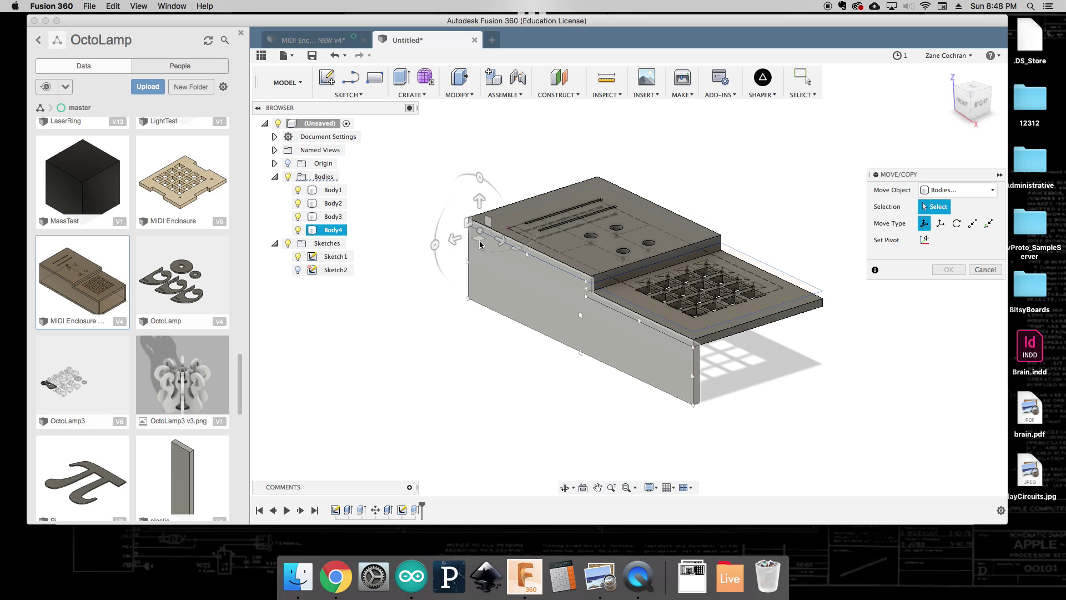
{"action": "left_click", "coordinate": [636, 365]}
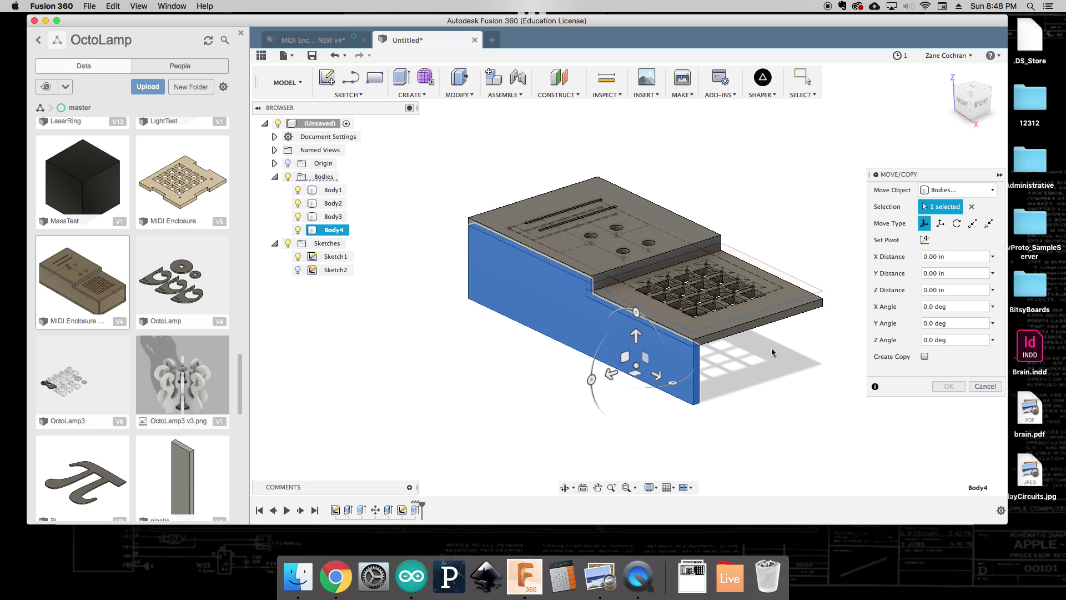
{"action": "left_click", "coordinate": [924, 357]}
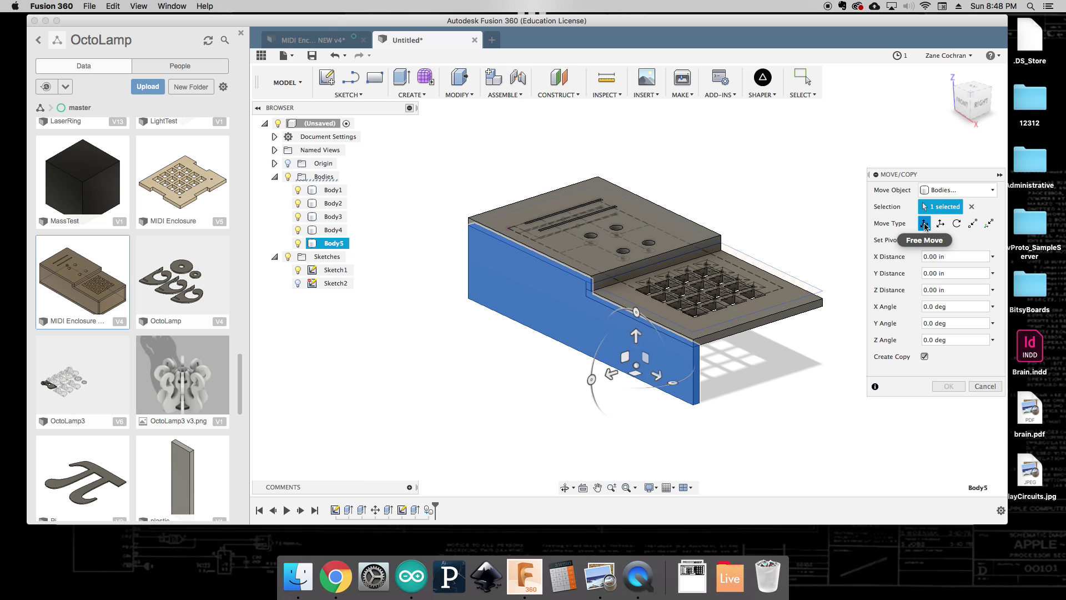
{"action": "left_click", "coordinate": [972, 227]}
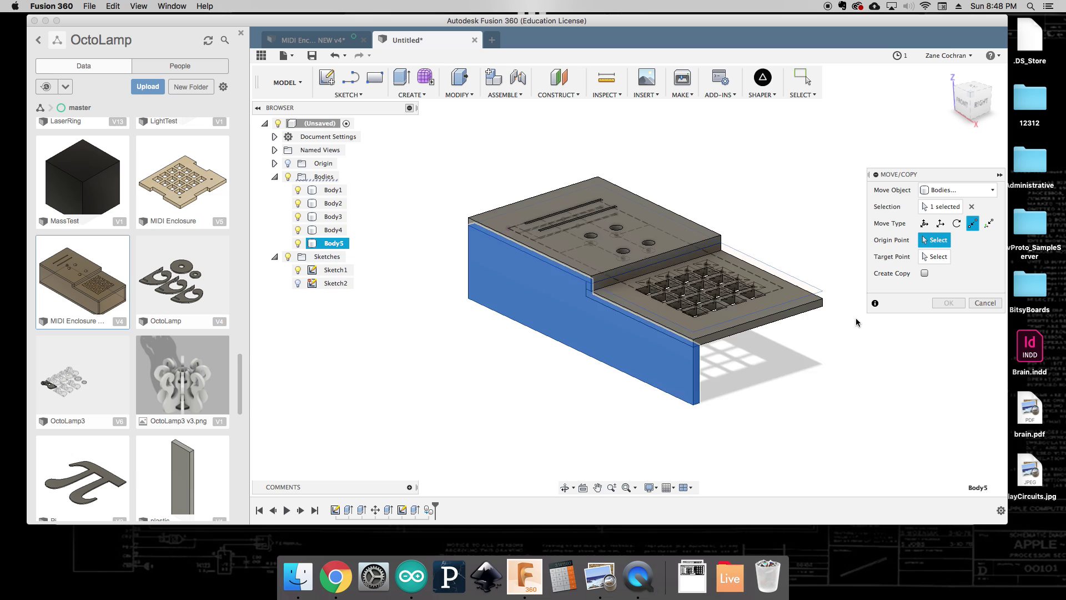
{"action": "scroll", "coordinate": [851, 319], "scroll_direction": "up", "scroll_amount": 5}
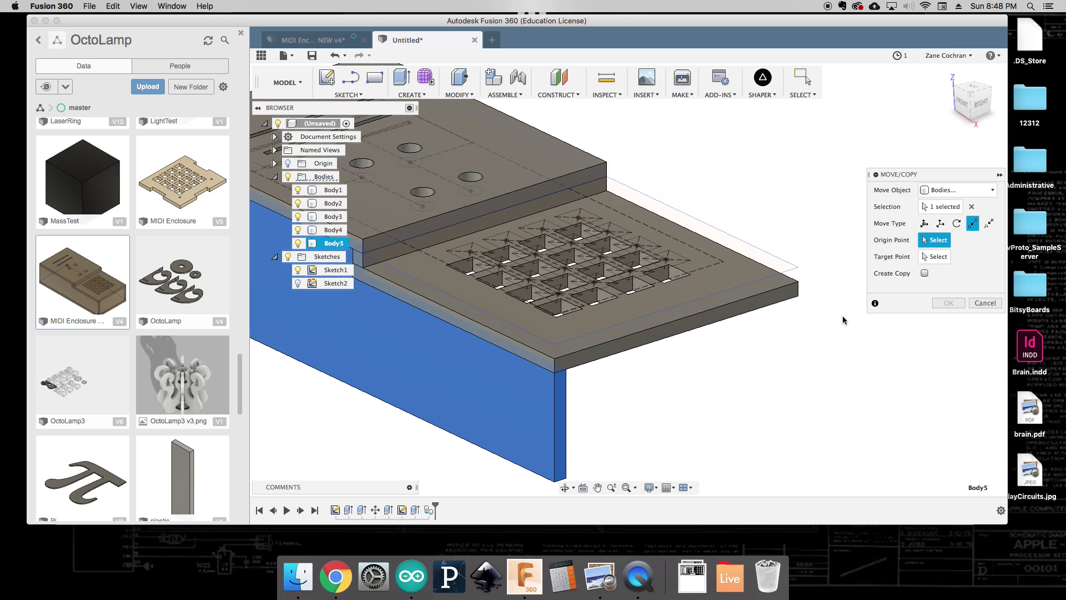
{"action": "left_click", "coordinate": [567, 375]}
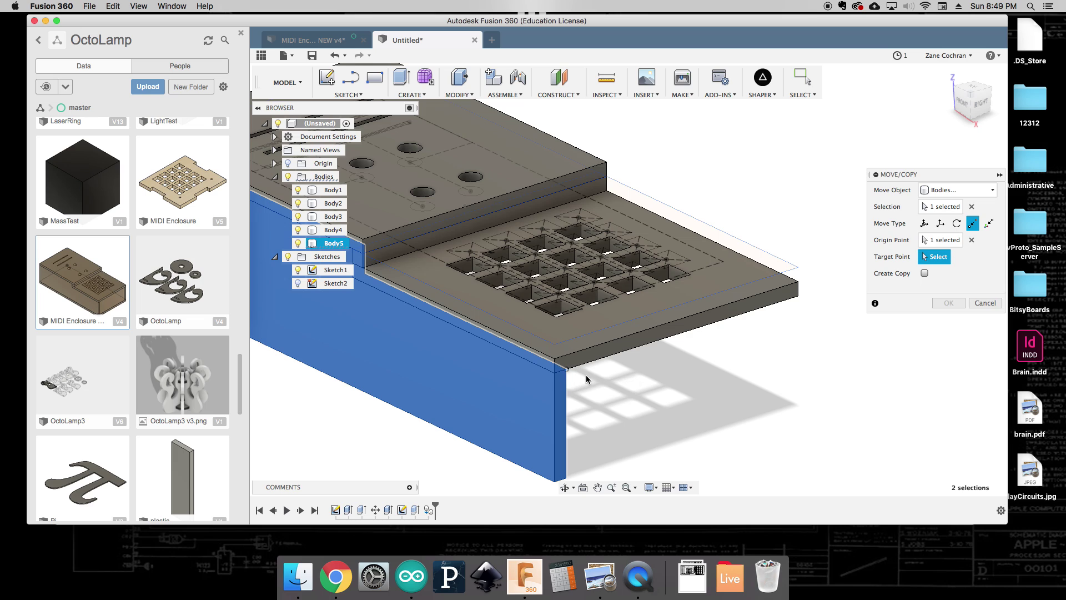
{"action": "left_click", "coordinate": [799, 298]}
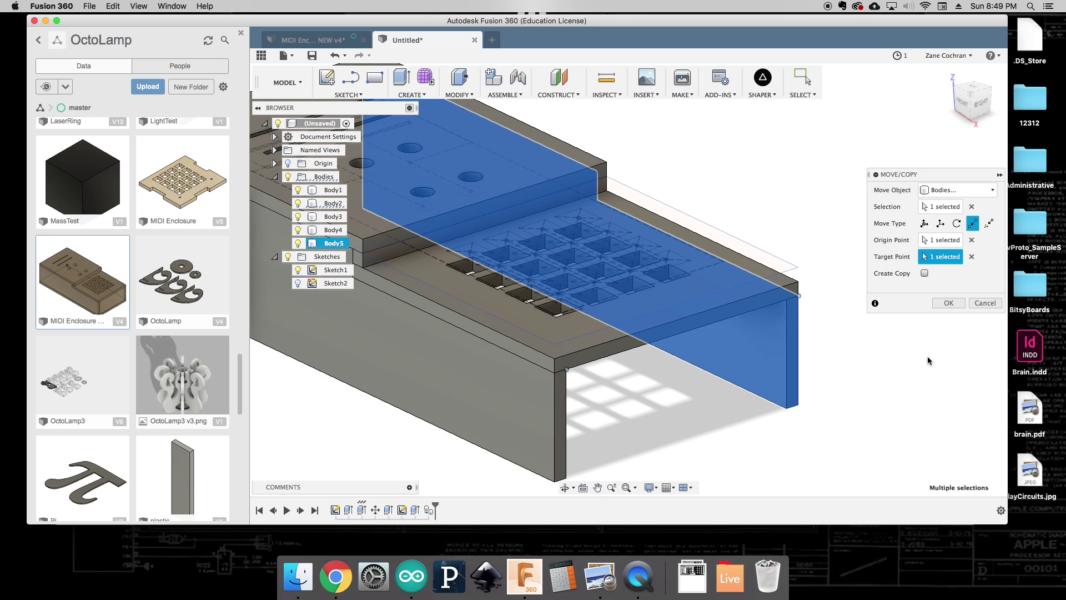
{"action": "left_click", "coordinate": [951, 304]}
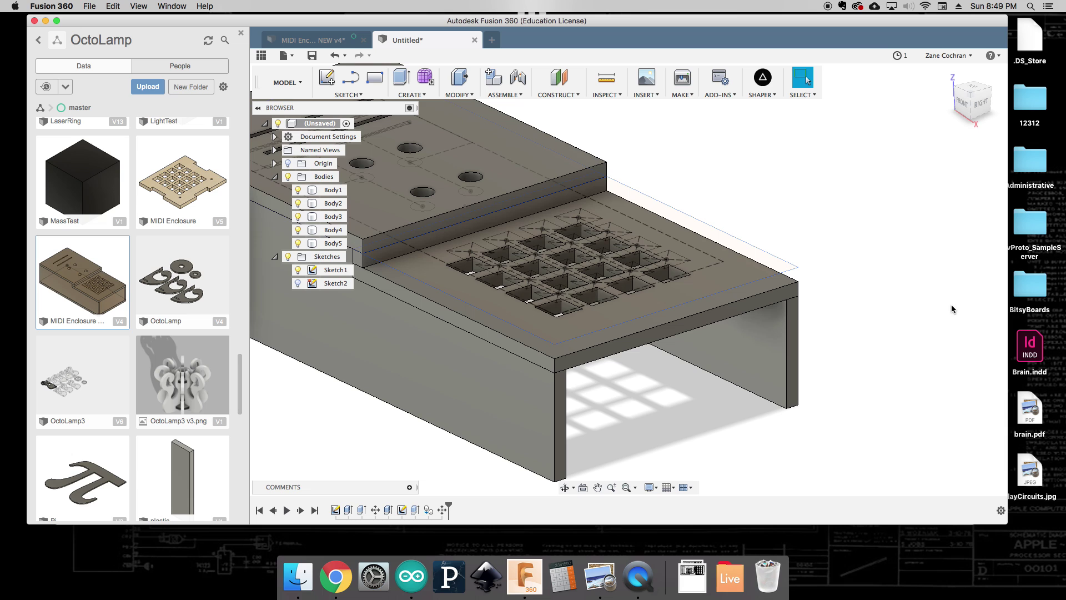
Sketch a rectangle on the enclosure's low end face, filling the opening between the two side walls from the panel underside to their bottom edges.
{"action": "key", "text": "F6"}
{"action": "mouse_move", "coordinate": [978, 106]}
{"action": "middle_mouse_down", "text": "shift"}
{"action": "mouse_move", "coordinate": [919, 95]}
{"action": "mouse_move", "coordinate": [950, 102]}
{"action": "mouse_move", "coordinate": [811, 112]}
{"action": "mouse_move", "coordinate": [968, 106]}
{"action": "middle_mouse_up", "text": "shift"}
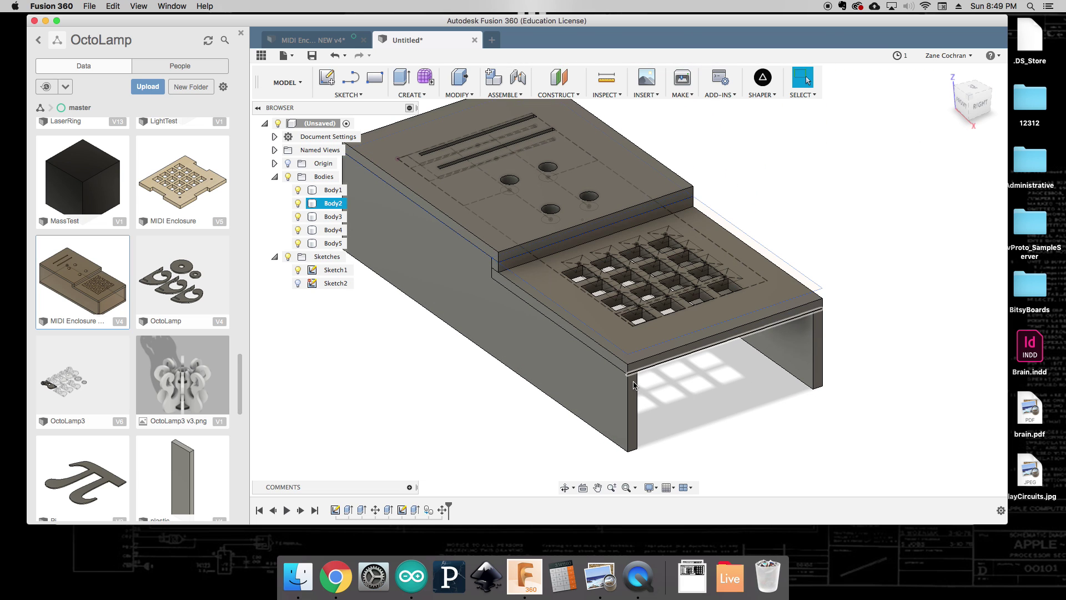
{"action": "left_click", "coordinate": [972, 89]}
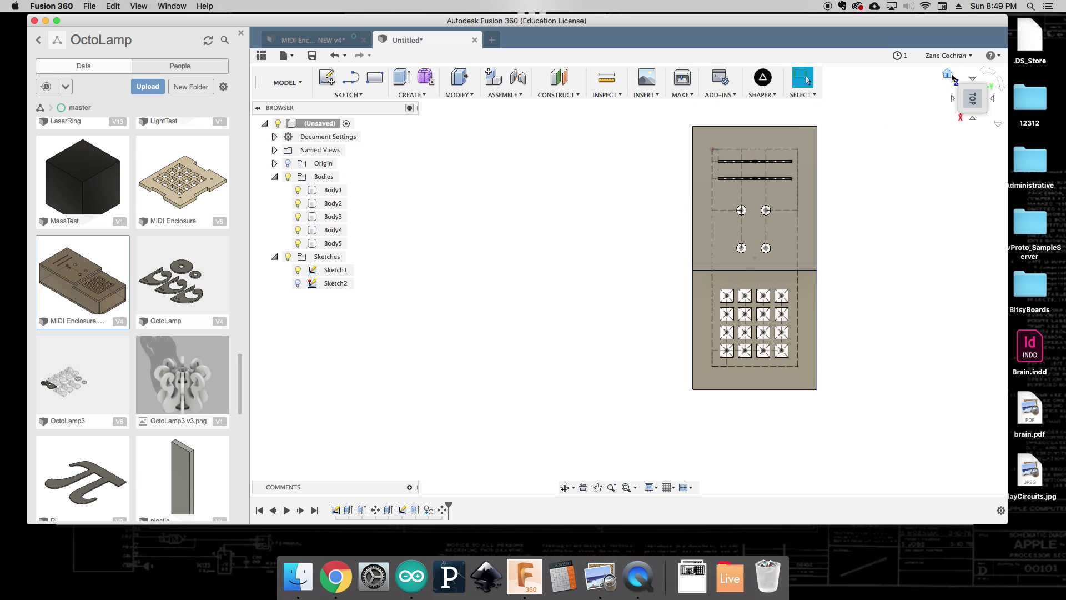
{"action": "left_click", "coordinate": [949, 75]}
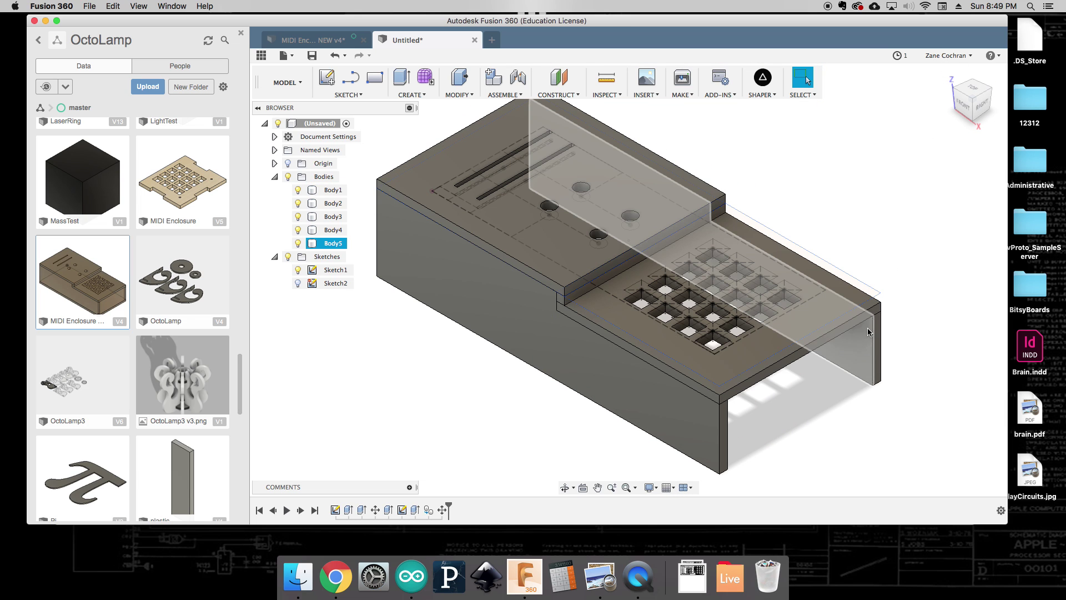
{"action": "left_click_drag", "start_coordinate": [971, 92], "coordinate": [955, 88]}
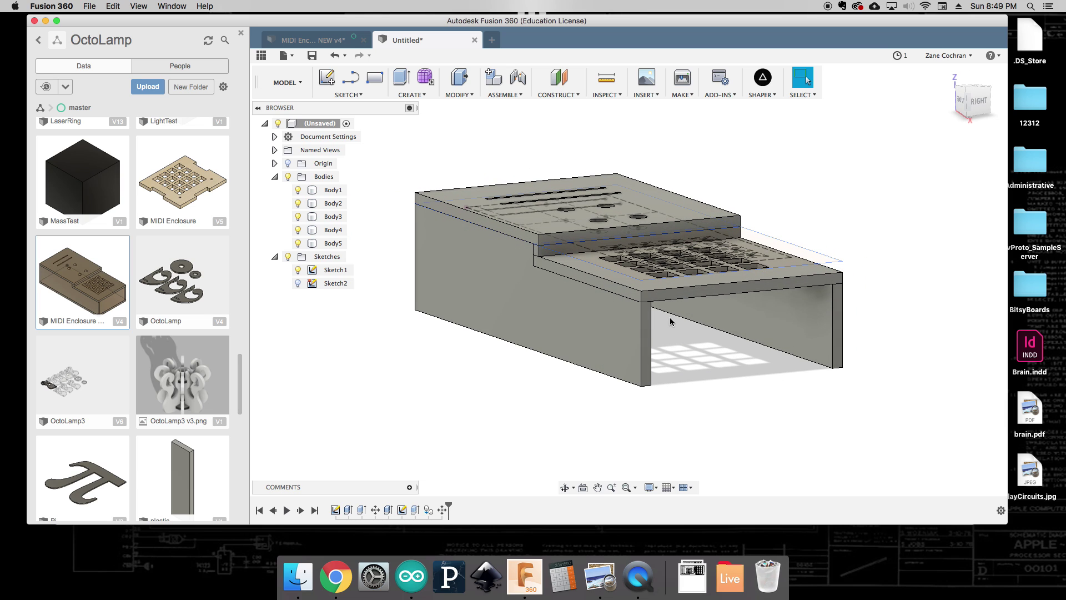
{"action": "middle_click_drag", "start_coordinate": [671, 327], "coordinate": [667, 364], "text": "shift"}
{"action": "scroll", "coordinate": [666, 365], "scroll_direction": "up", "scroll_amount": 5}
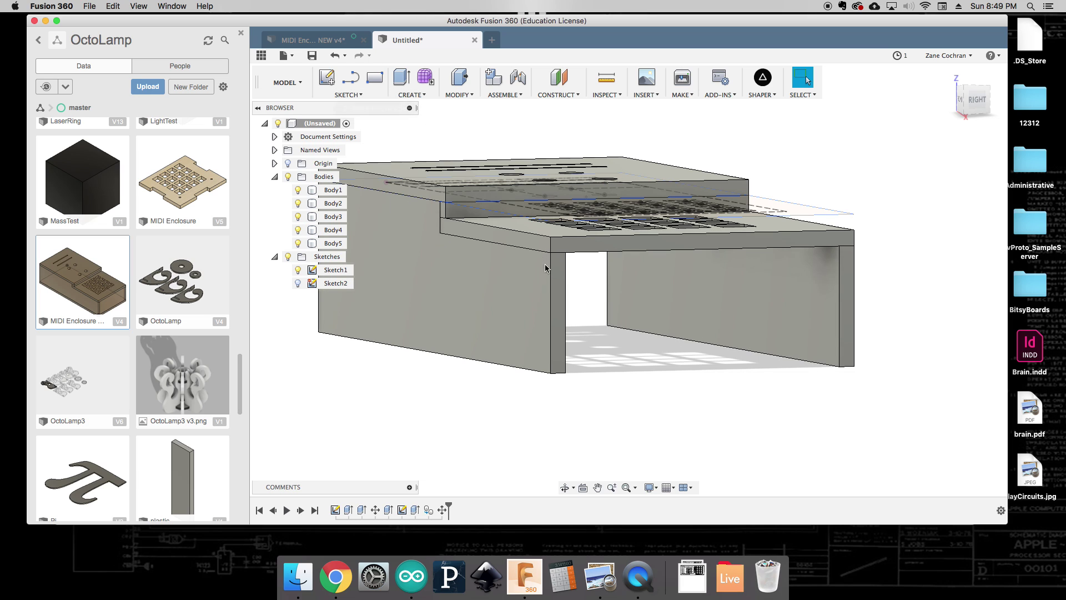
{"action": "left_click", "coordinate": [375, 82]}
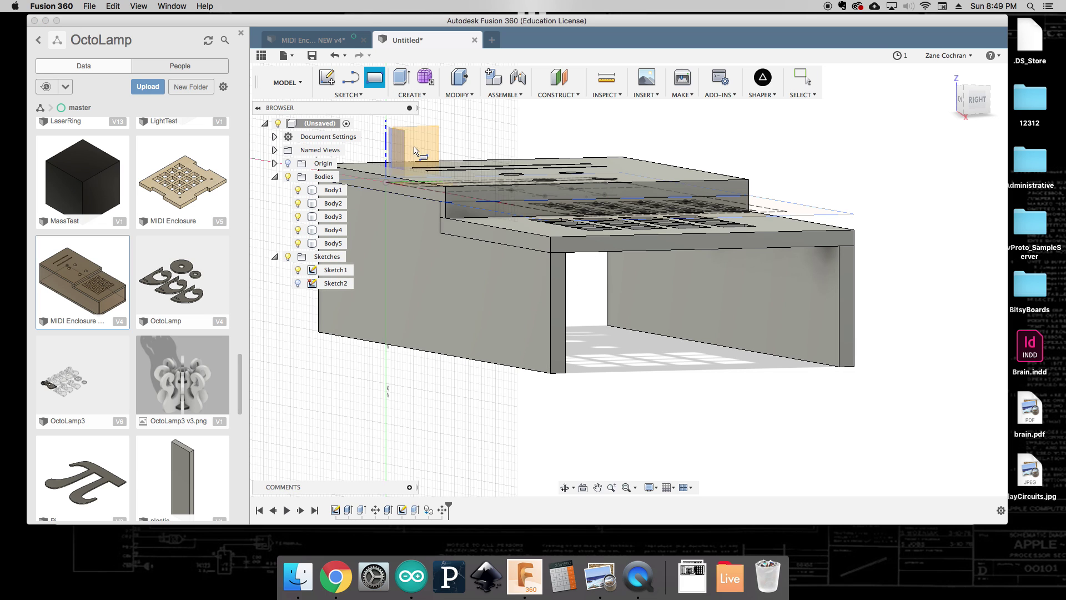
{"action": "left_click", "coordinate": [560, 250]}
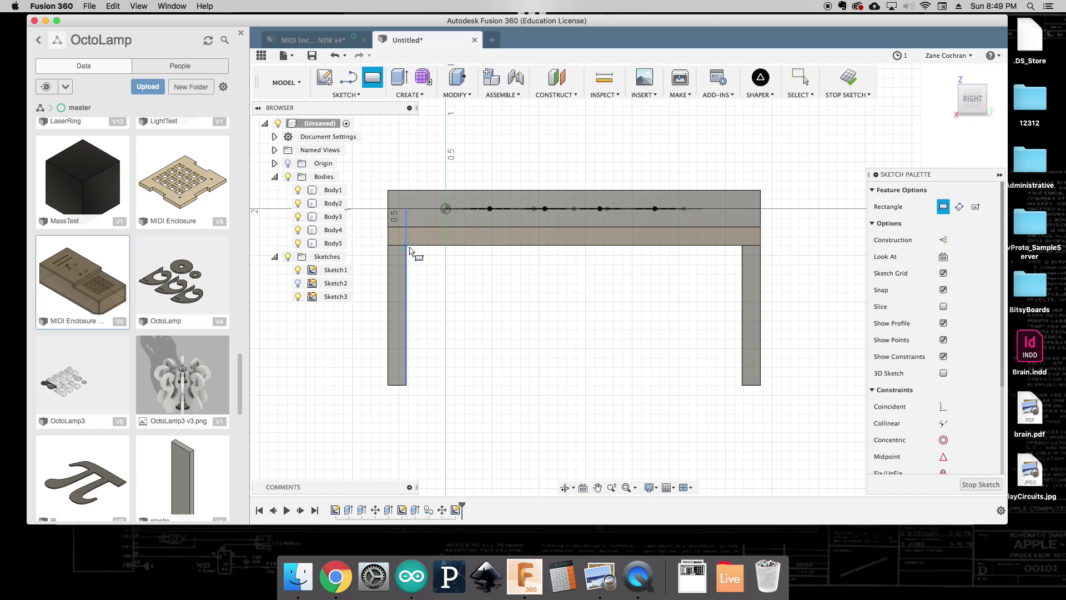
{"action": "left_click", "coordinate": [407, 246]}
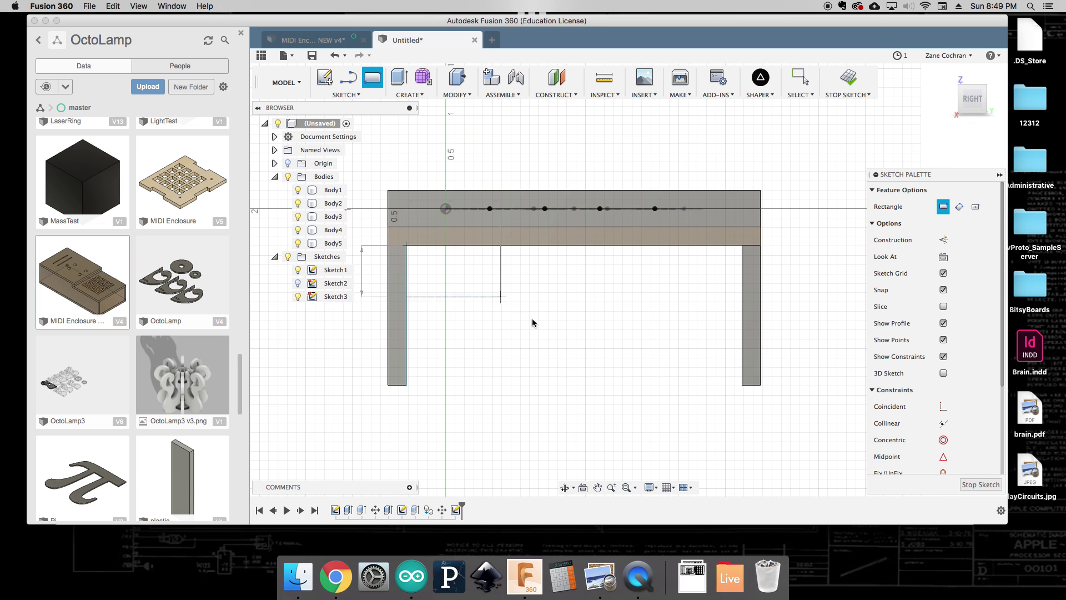
{"action": "left_click", "coordinate": [742, 384]}
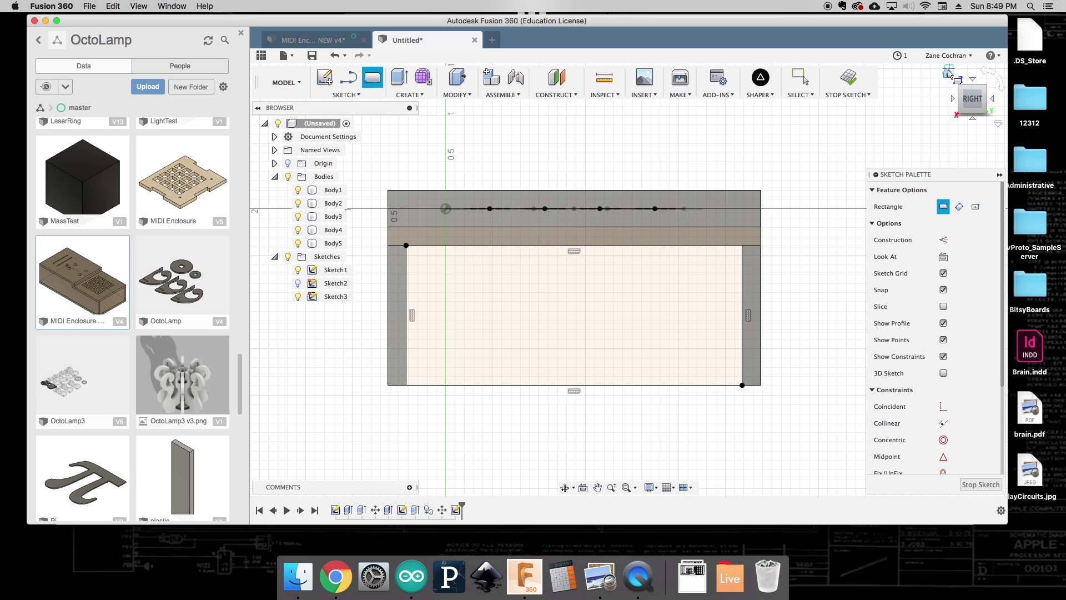
Extrude the rectangle on the enclosure's low end by -5 mm as a new body to form the end wall.
{"action": "left_click", "coordinate": [947, 73]}
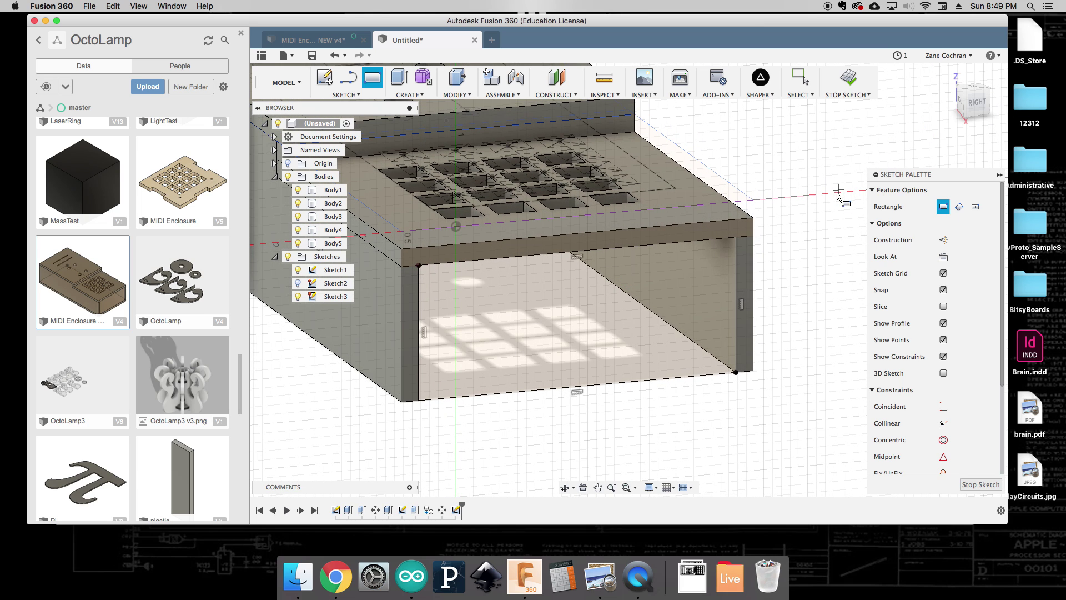
{"action": "left_click", "coordinate": [409, 95]}
{"action": "left_click", "coordinate": [418, 128]}
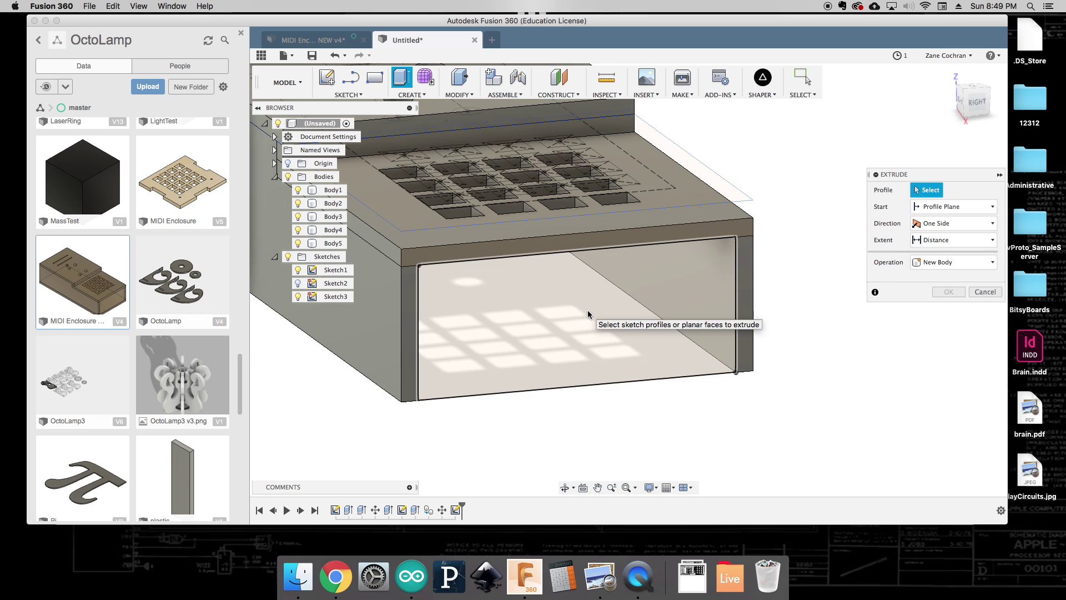
{"action": "left_click", "coordinate": [587, 309]}
{"action": "left_click_drag", "start_coordinate": [580, 323], "coordinate": [569, 315]}
{"action": "type", "text": "-"}
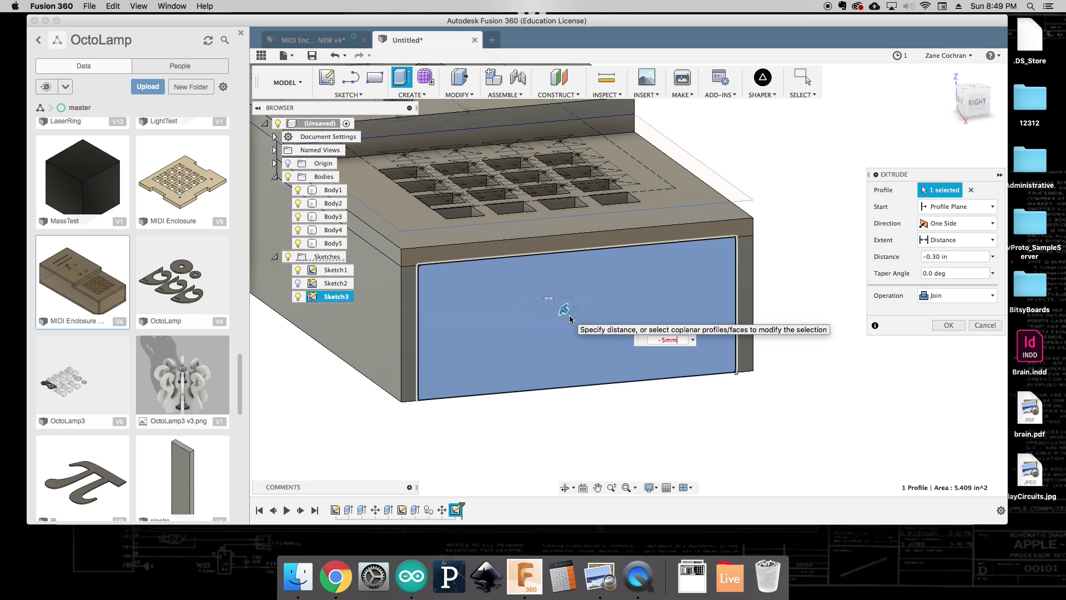
{"action": "type", "text": "5mm"}
{"action": "key", "text": "Return"}
{"action": "left_click", "coordinate": [946, 295]}
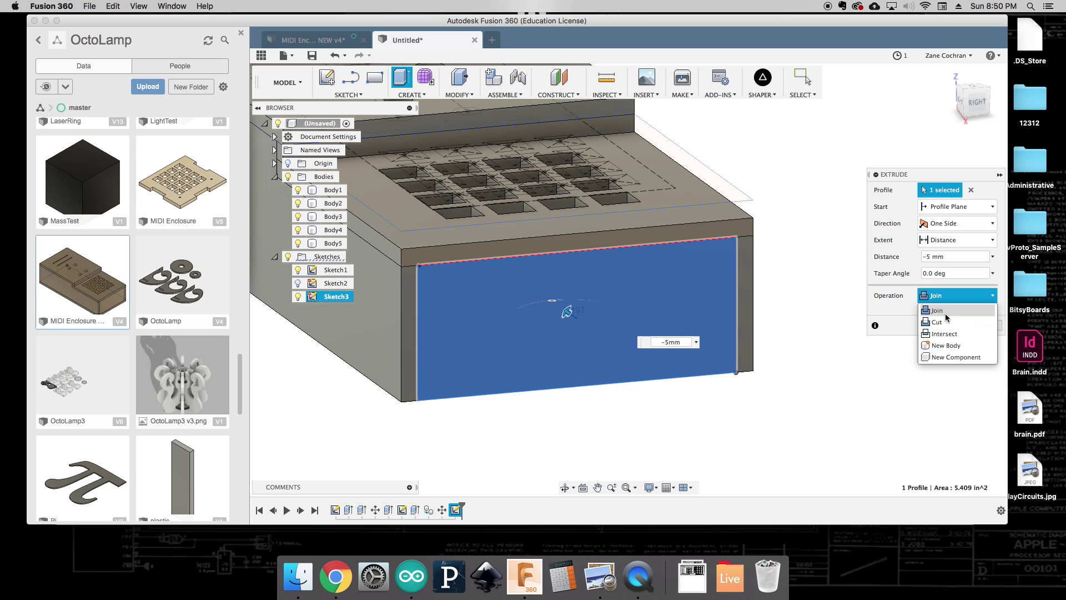
{"action": "left_click", "coordinate": [943, 345]}
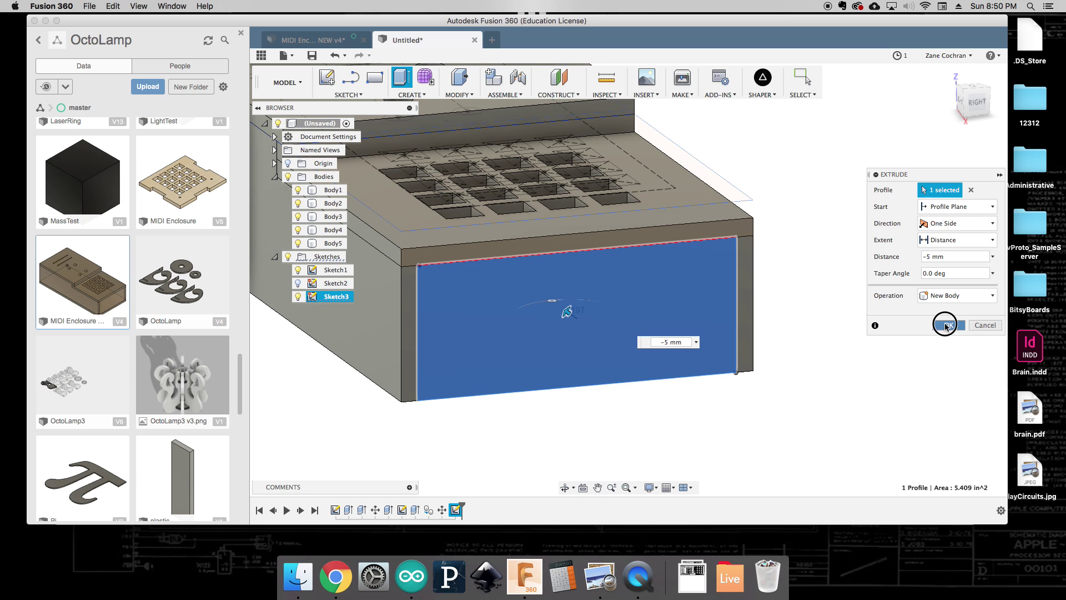
{"action": "left_click", "coordinate": [946, 325]}
Sketch a rectangle on the enclosure's high end face, filling the opening between the side walls from the panel underside to their bottom edges.
{"action": "mouse_move", "coordinate": [898, 180]}
{"action": "middle_mouse_down", "text": "shift"}
{"action": "mouse_move", "coordinate": [1000, 78]}
{"action": "mouse_move", "coordinate": [897, 178]}
{"action": "mouse_move", "coordinate": [944, 138]}
{"action": "mouse_move", "coordinate": [1018, 104]}
{"action": "mouse_move", "coordinate": [8, 93]}
{"action": "mouse_move", "coordinate": [977, 94]}
{"action": "mouse_move", "coordinate": [836, 90]}
{"action": "middle_mouse_up", "text": "shift"}
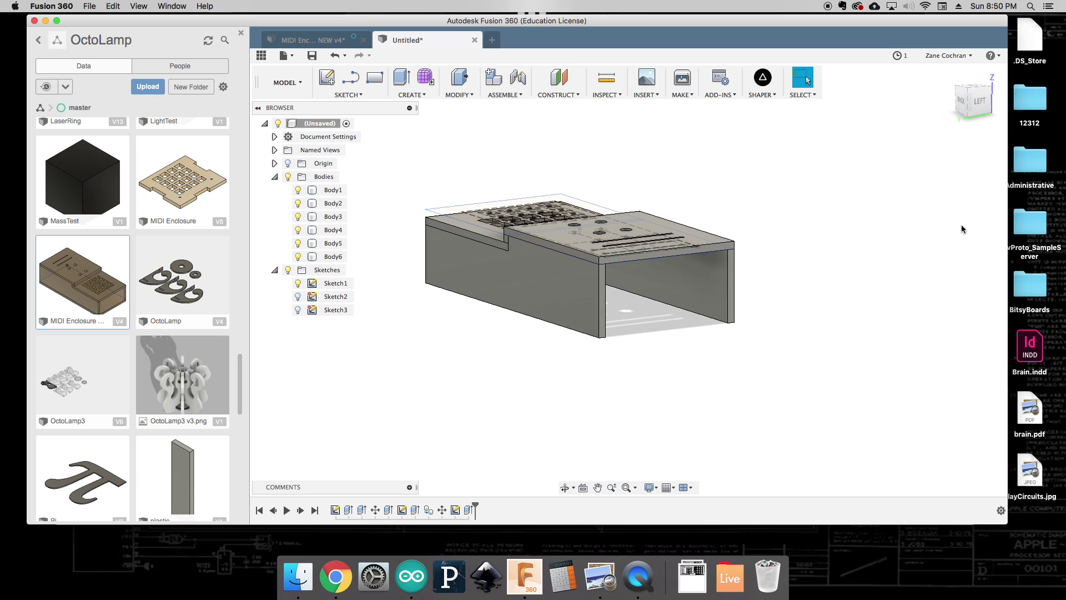
{"action": "scroll", "coordinate": [862, 268], "scroll_direction": "up", "scroll_amount": 3}
{"action": "scroll", "coordinate": [864, 272], "scroll_direction": "up", "scroll_amount": 2}
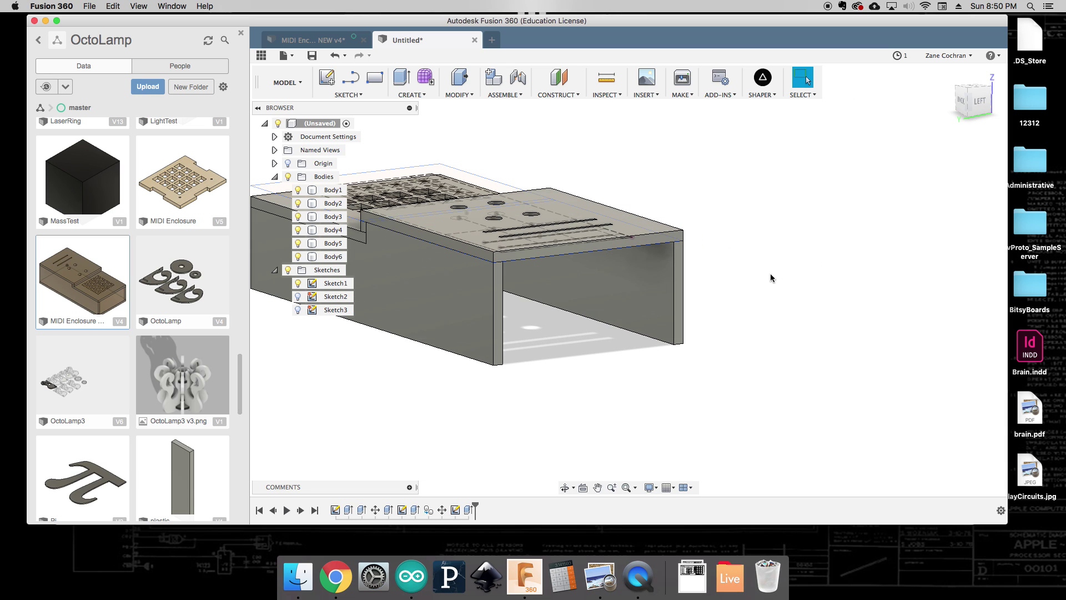
{"action": "left_click", "coordinate": [375, 82]}
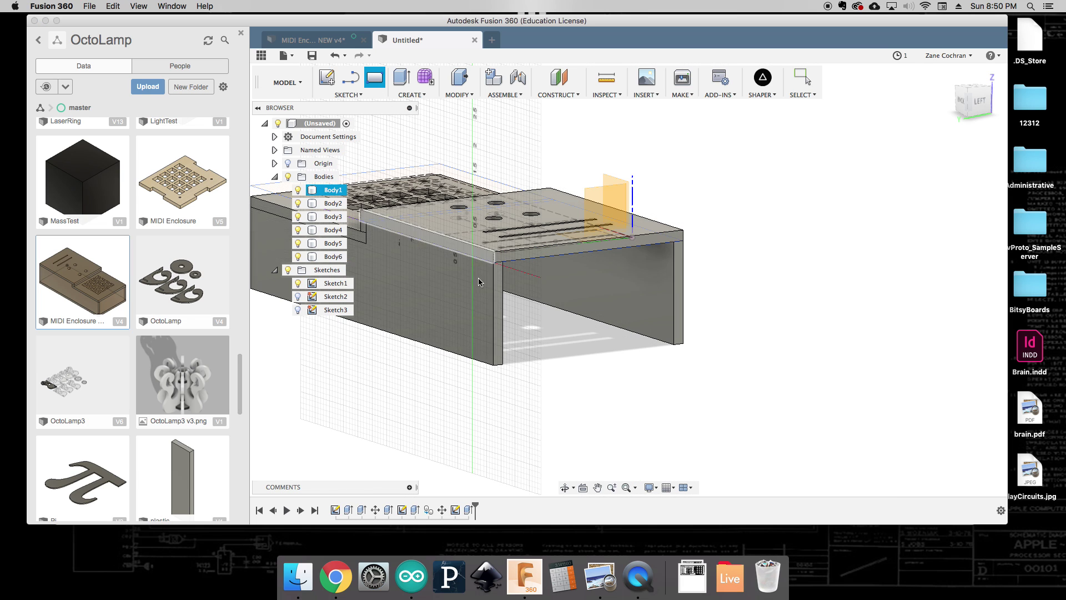
{"action": "left_click", "coordinate": [503, 290]}
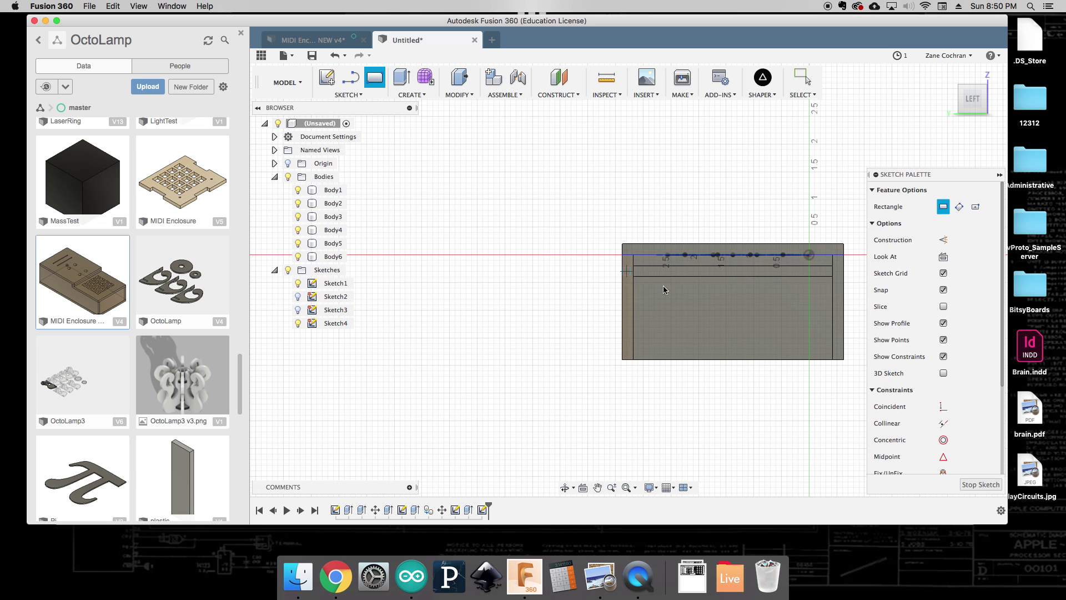
{"action": "left_click", "coordinate": [634, 256]}
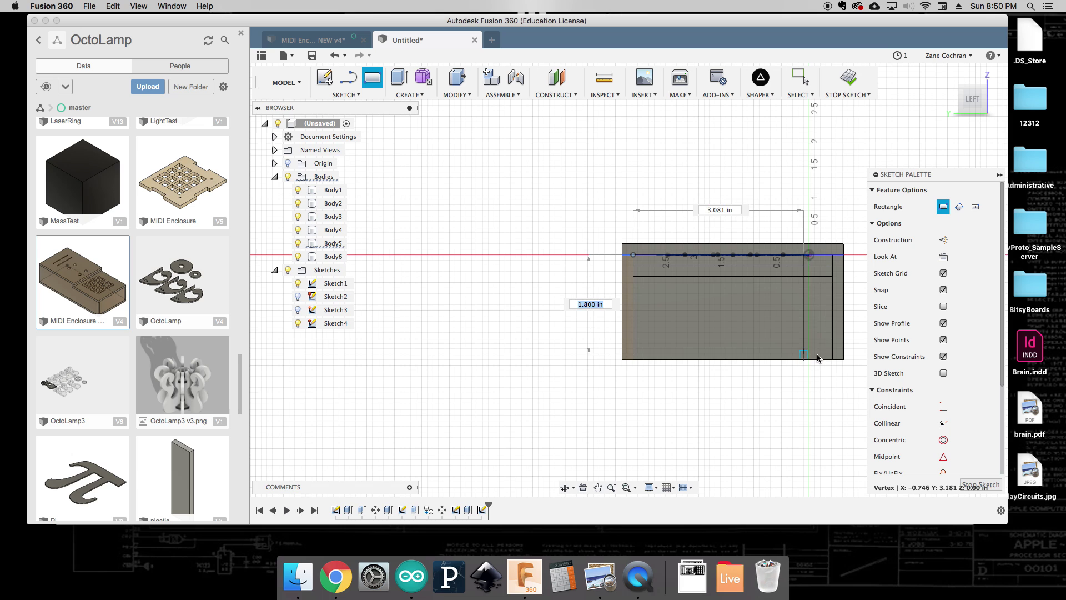
Extrude the rectangle on the high end by -5 mm as a new body to form the second end wall.
{"action": "left_click", "coordinate": [959, 85]}
{"action": "key", "text": "e"}
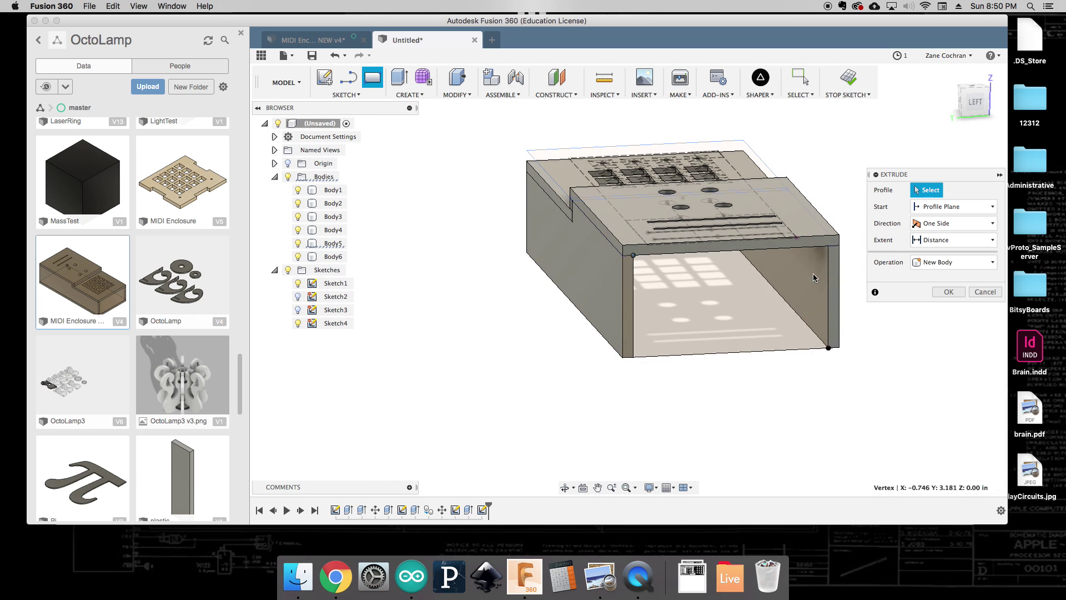
{"action": "left_click", "coordinate": [711, 305]}
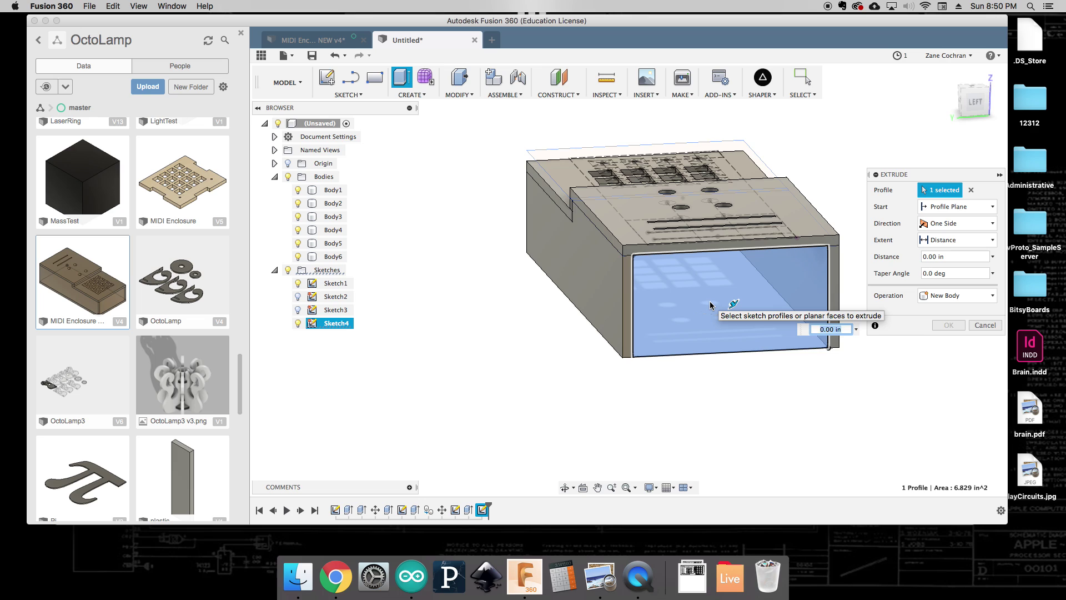
{"action": "left_click", "coordinate": [962, 297]}
{"action": "left_click", "coordinate": [951, 344]}
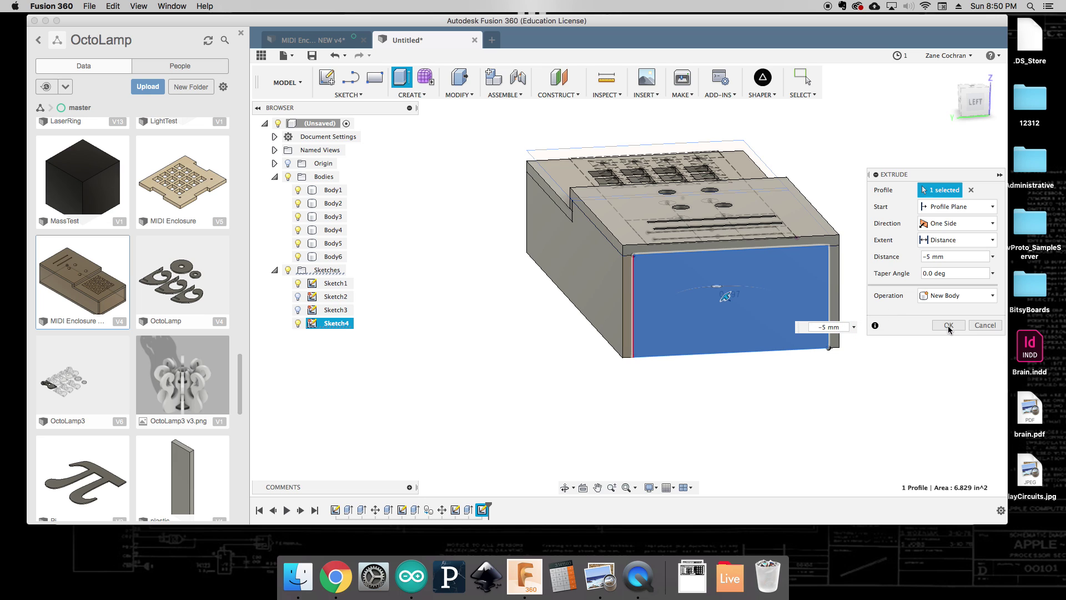
{"action": "left_click", "coordinate": [948, 327]}
{"action": "left_click", "coordinate": [952, 99]}
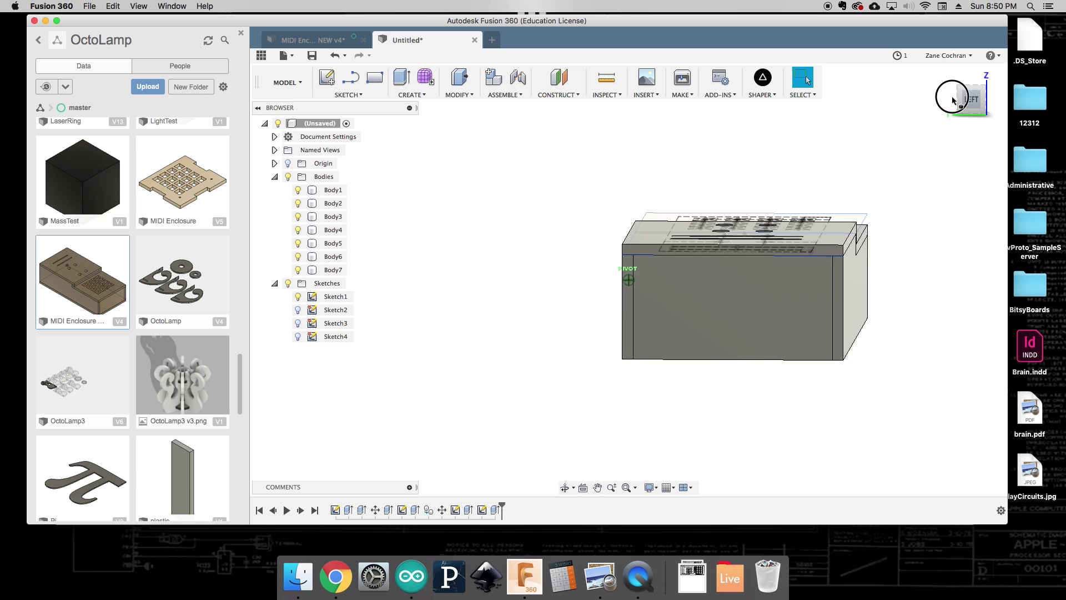
{"action": "left_click_drag", "start_coordinate": [953, 100], "coordinate": [953, 73]}
{"action": "scroll", "coordinate": [906, 322], "scroll_direction": "up", "scroll_amount": 4}
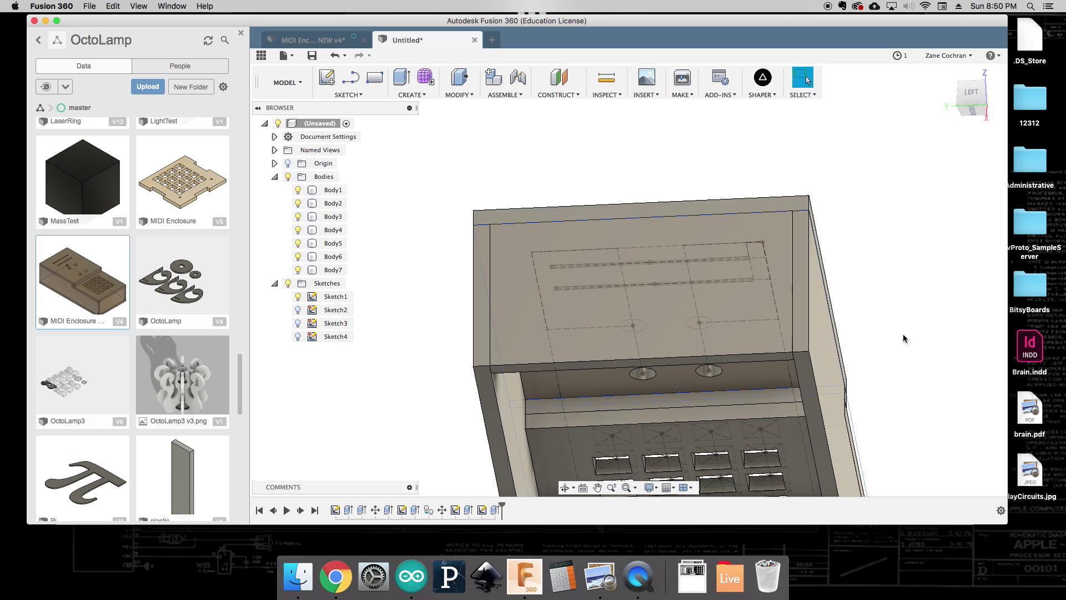
{"action": "scroll", "coordinate": [902, 335], "scroll_direction": "down", "scroll_amount": 3}
{"action": "scroll", "coordinate": [756, 422], "scroll_direction": "down", "scroll_amount": 4}
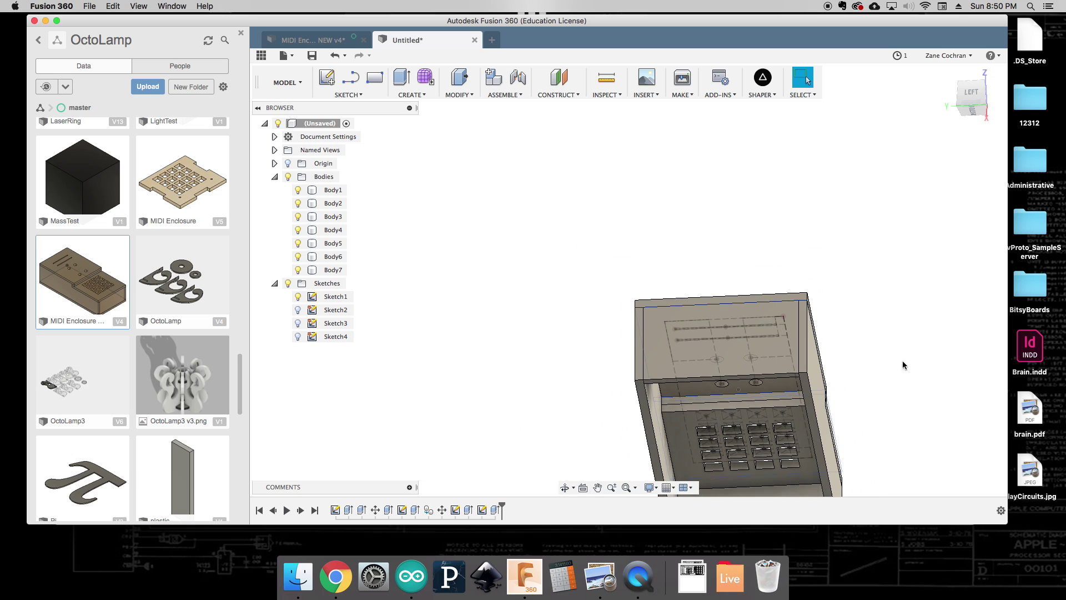
{"action": "left_click", "coordinate": [973, 113]}
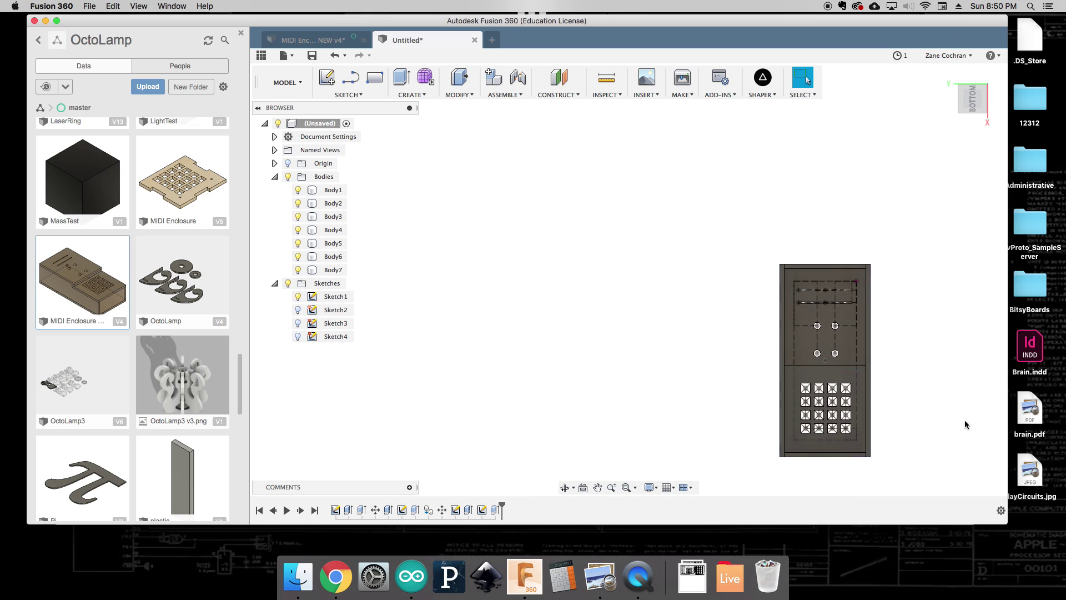
{"action": "scroll", "coordinate": [955, 422], "scroll_direction": "up", "scroll_amount": 2}
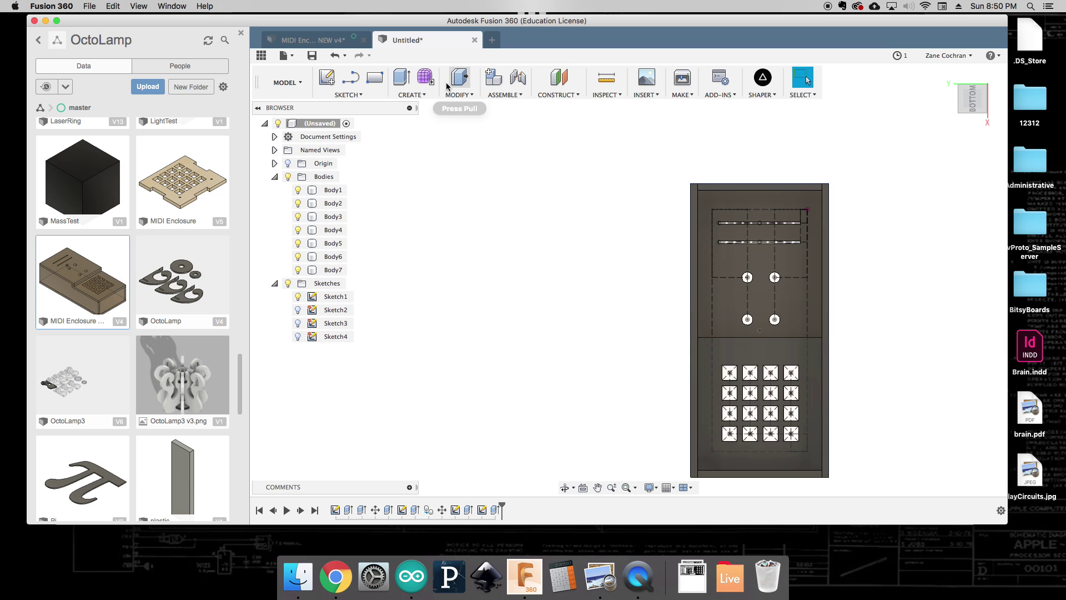
{"action": "left_click", "coordinate": [385, 83]}
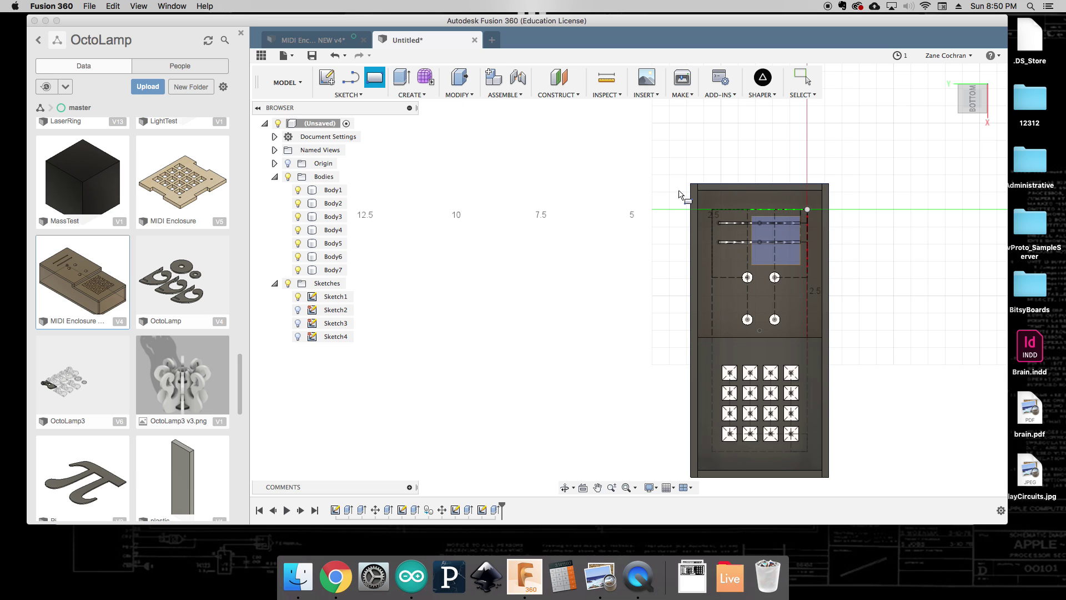
{"action": "left_click", "coordinate": [694, 196]}
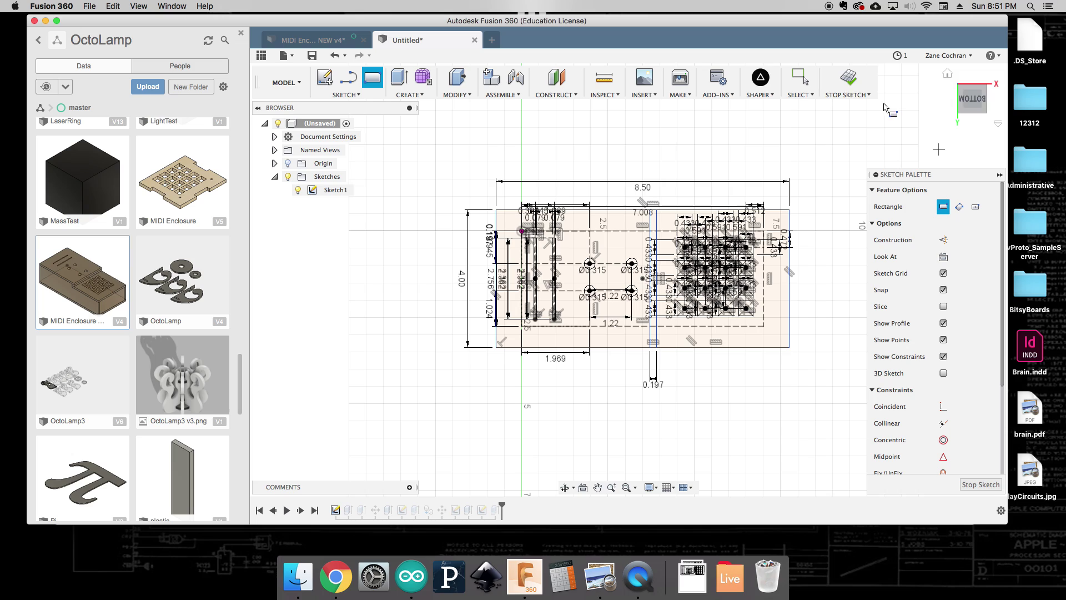
{"action": "key", "text": "super+z"}
{"action": "key", "text": "super+z"}
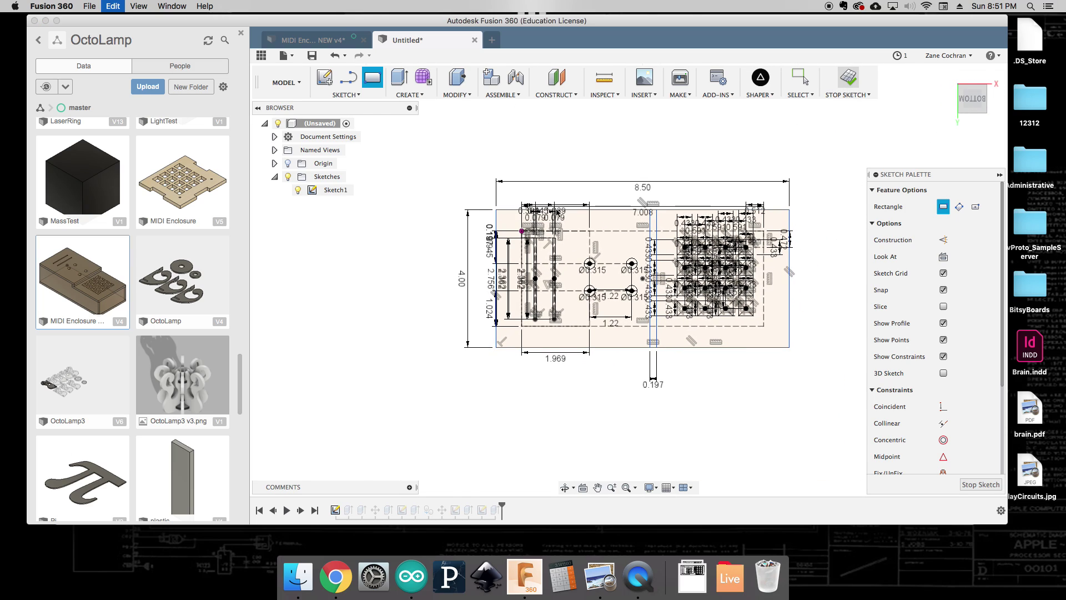
{"action": "left_click", "coordinate": [947, 73]}
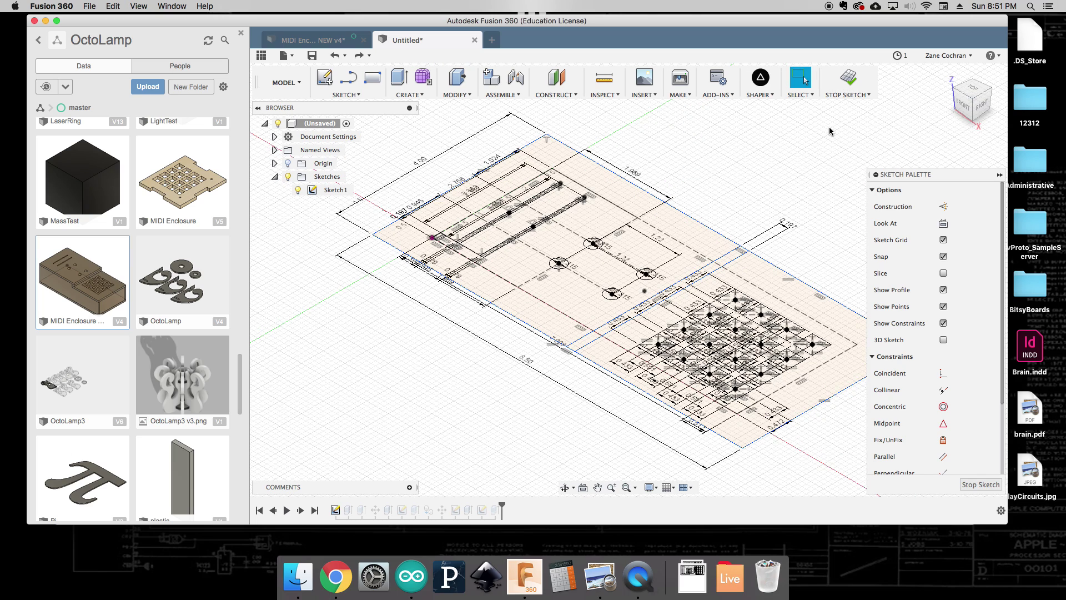
{"action": "left_click", "coordinate": [847, 79]}
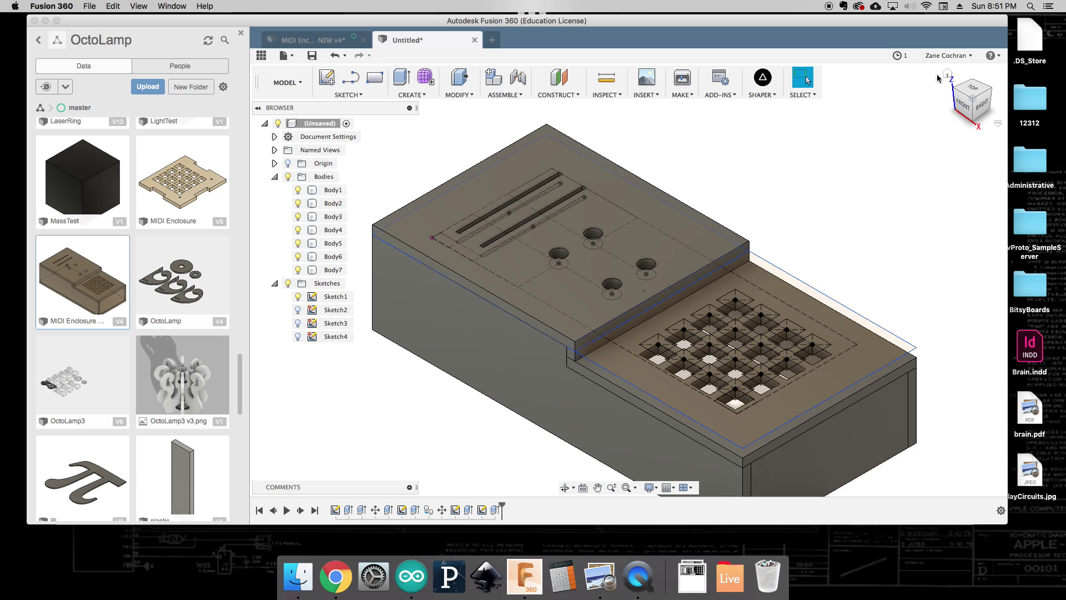
Sketch a rectangle on the bottom edge face of the walls, corner to corner over the enclosure's full outer footprint.
{"action": "left_click", "coordinate": [977, 114]}
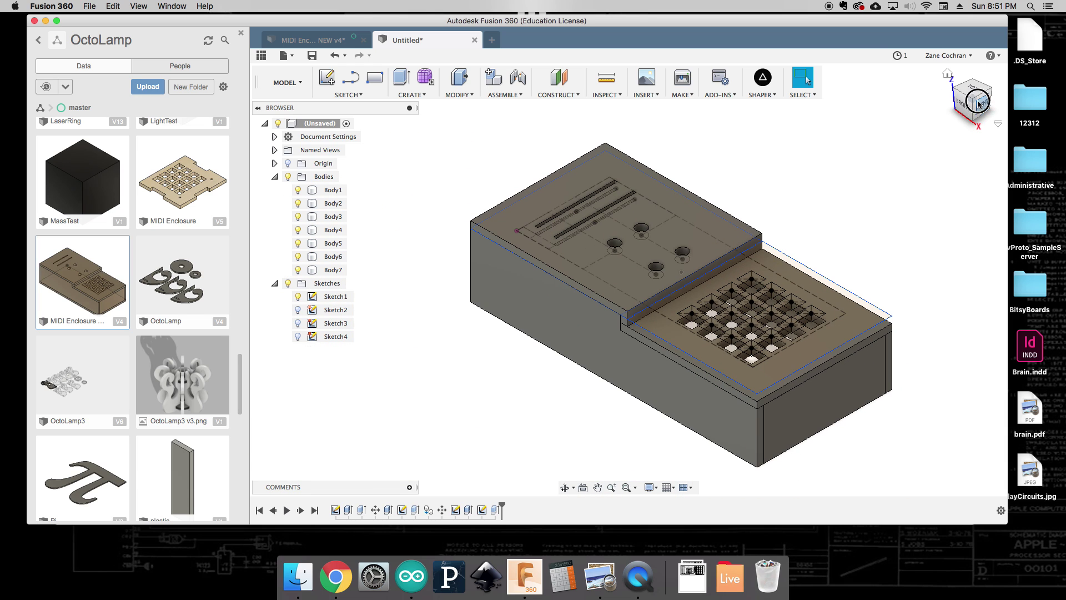
{"action": "mouse_move", "coordinate": [977, 104]}
{"action": "left_mouse_down"}
{"action": "mouse_move", "coordinate": [944, 43]}
{"action": "mouse_move", "coordinate": [1032, 36]}
{"action": "mouse_move", "coordinate": [556, 183]}
{"action": "left_mouse_up"}
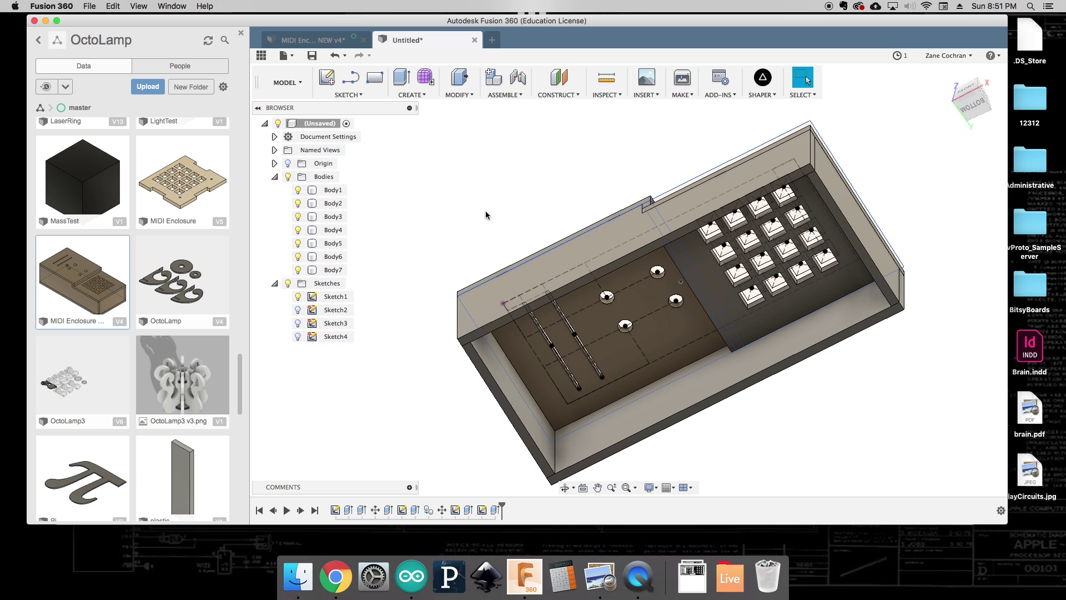
{"action": "left_click", "coordinate": [375, 78]}
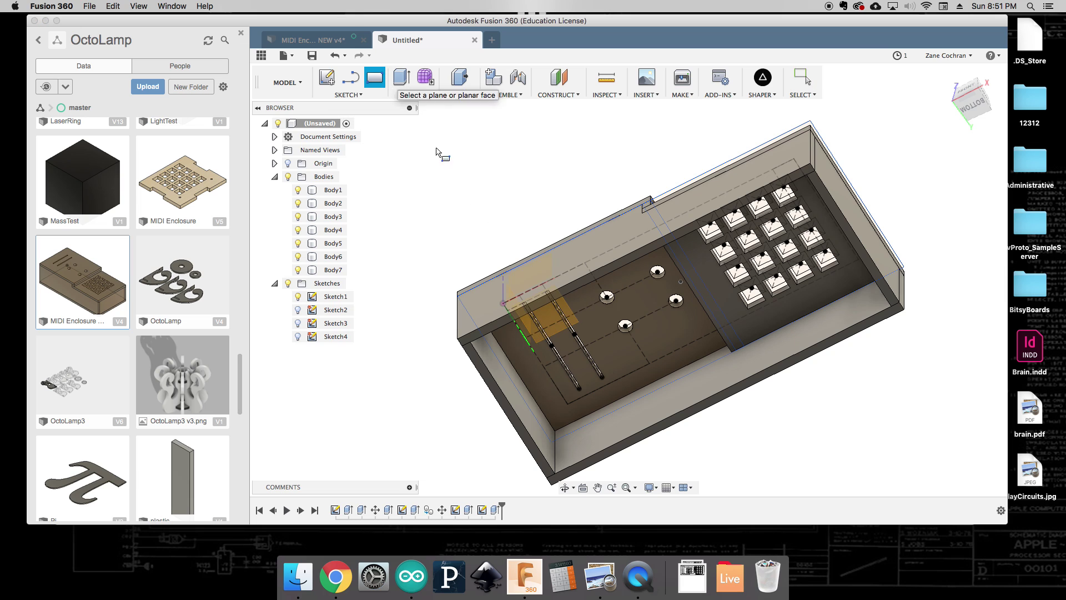
{"action": "left_click", "coordinate": [471, 344]}
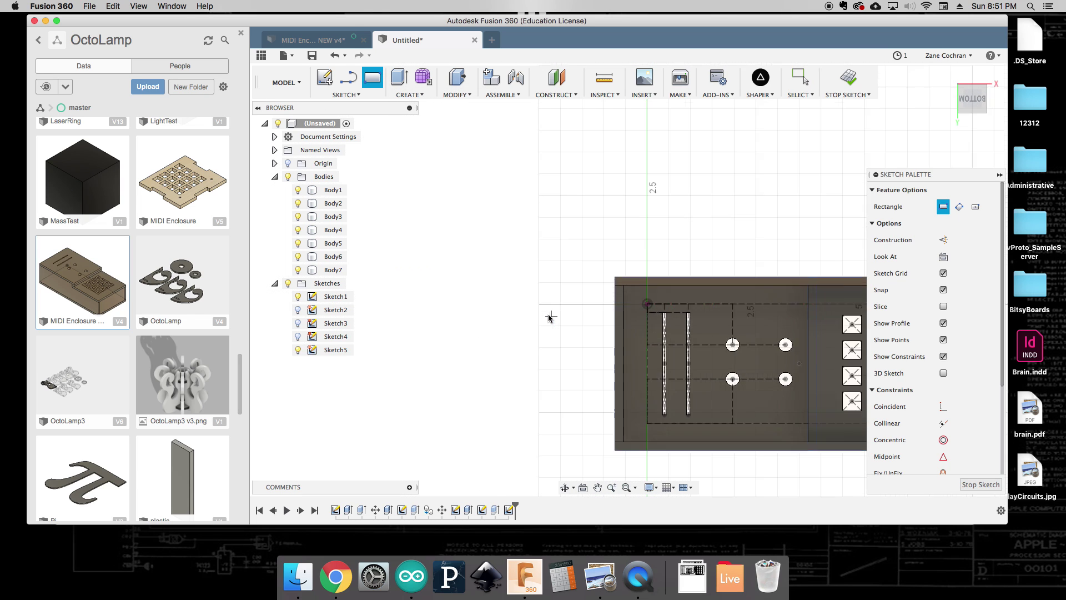
{"action": "scroll", "coordinate": [736, 389], "scroll_direction": "up", "scroll_amount": 3}
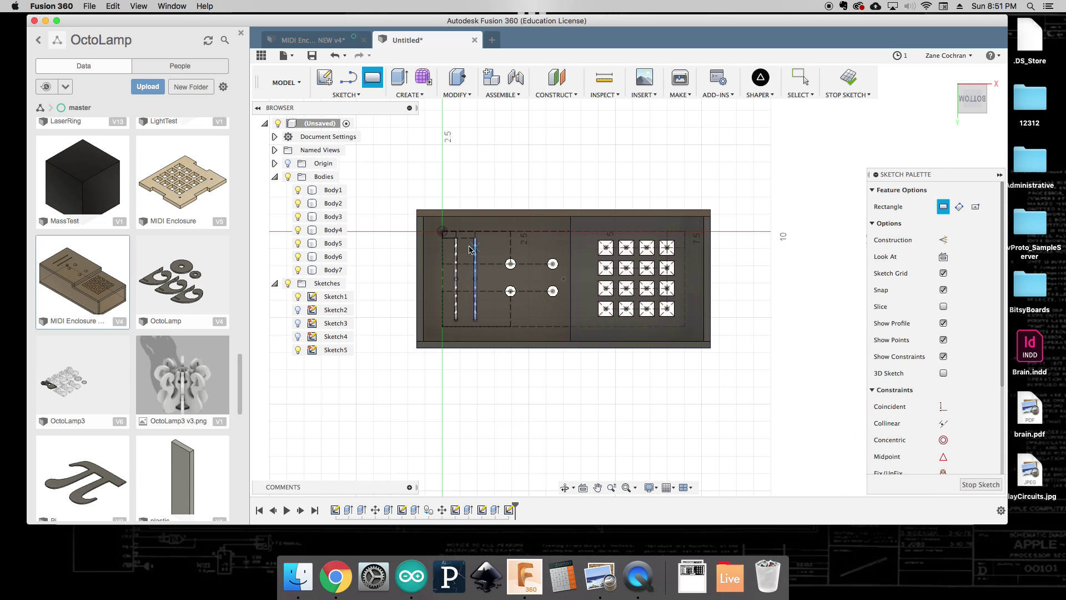
{"action": "left_click", "coordinate": [417, 211]}
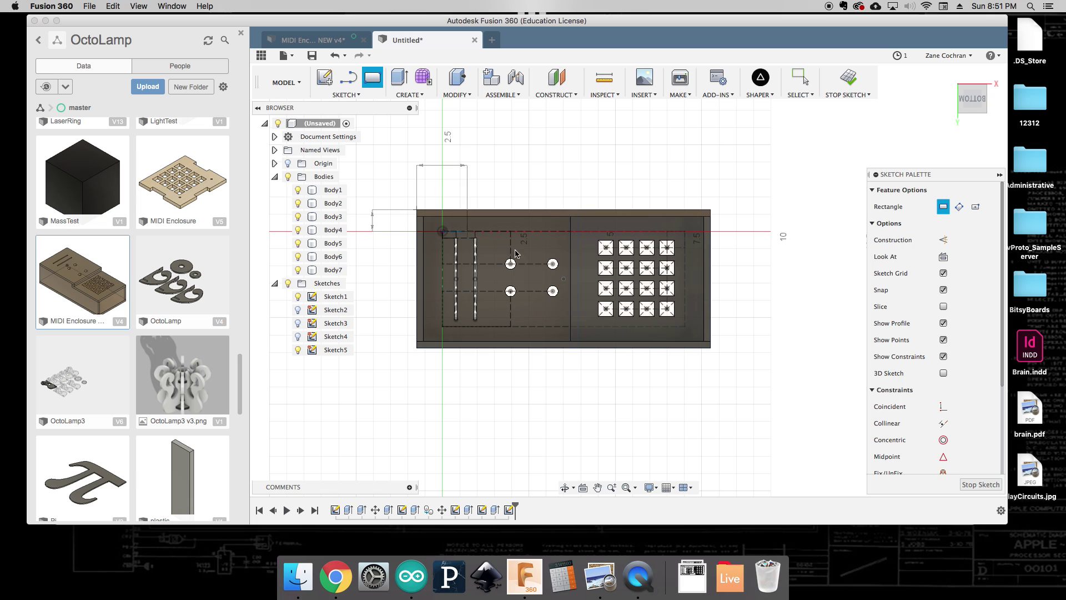
{"action": "left_click", "coordinate": [711, 349]}
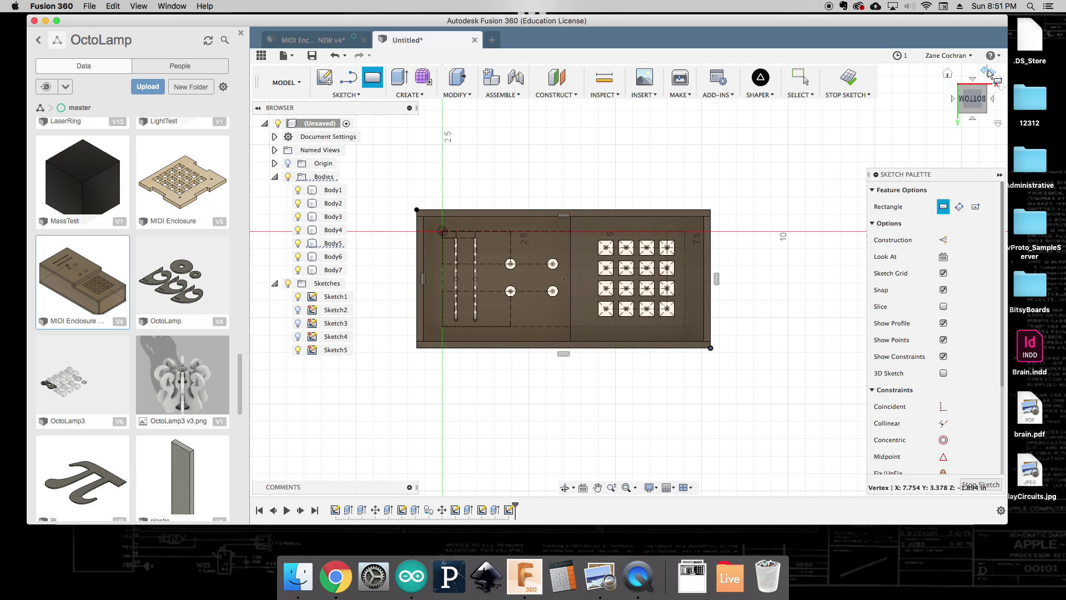
Extrude the full-footprint rectangle beneath the walls by 5 mm as a new body to form the bottom plate.
{"action": "left_click_drag", "start_coordinate": [973, 100], "coordinate": [968, 139]}
{"action": "key", "text": "e"}
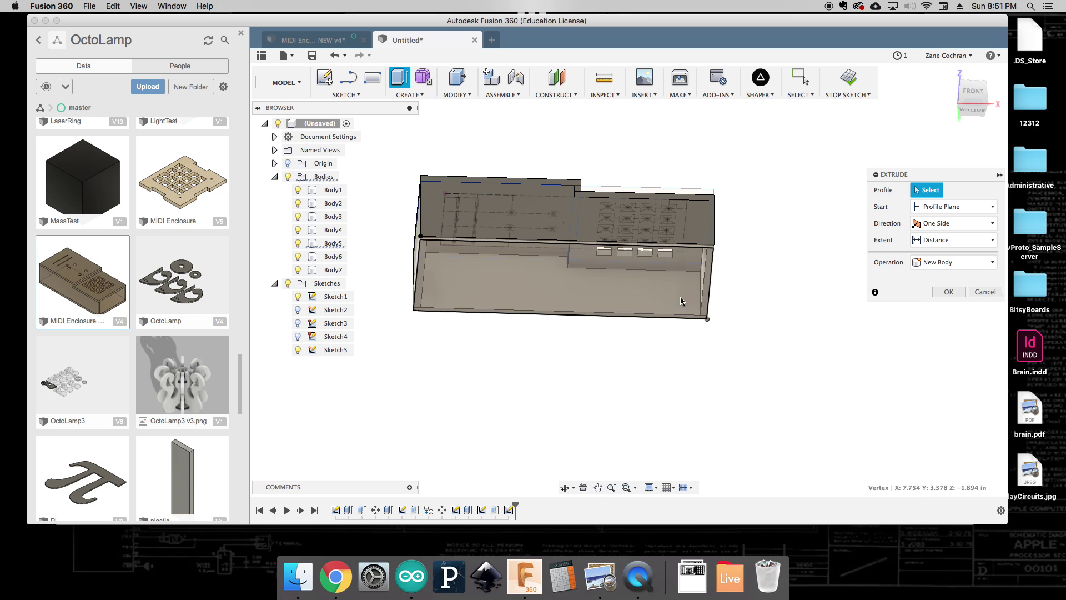
{"action": "left_click", "coordinate": [681, 296]}
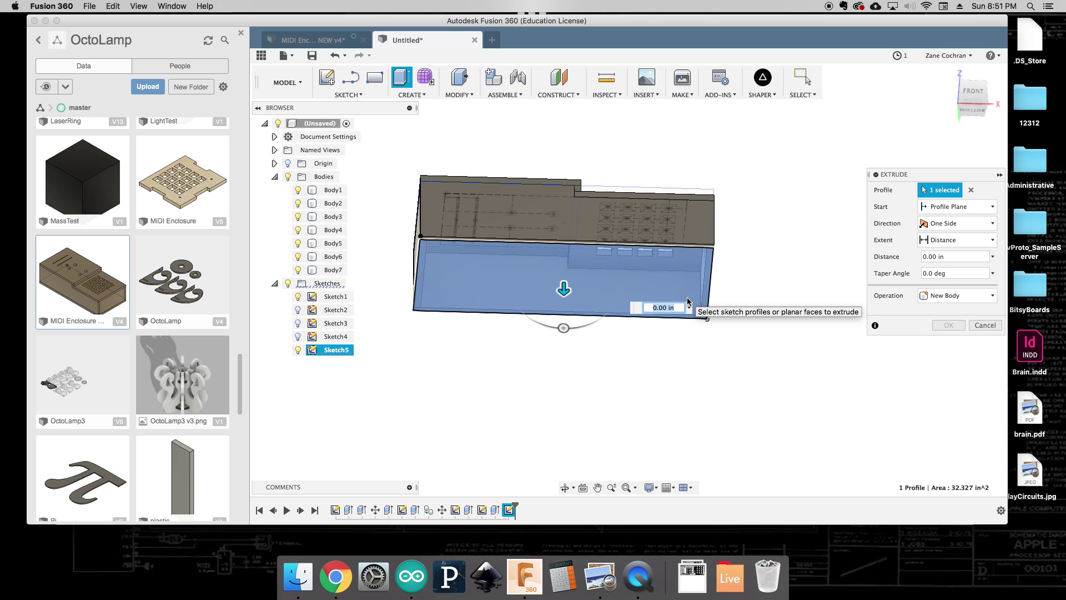
{"action": "type", "text": "5m"}
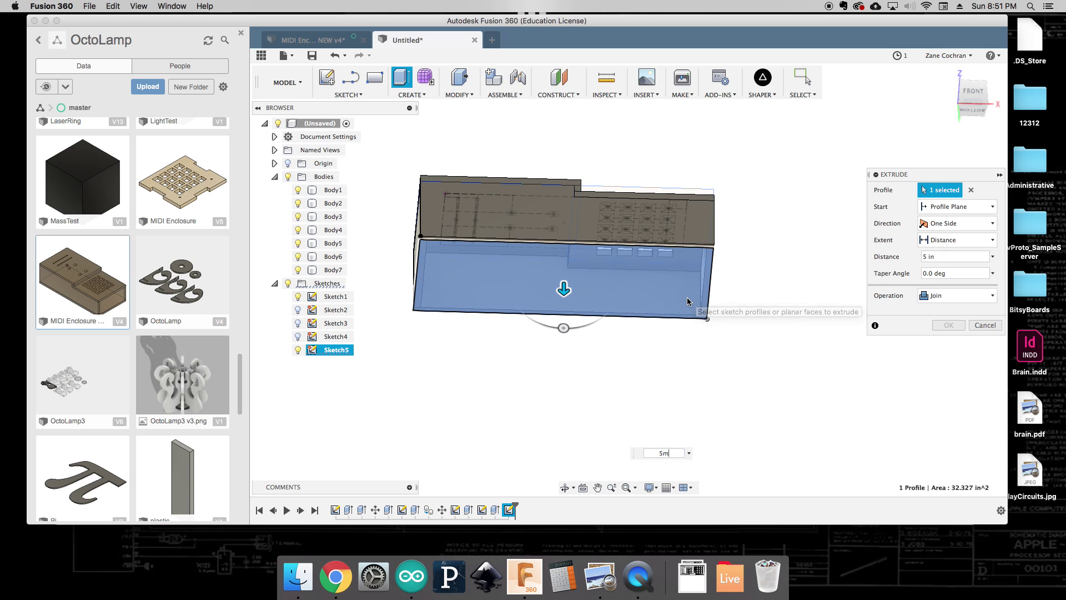
{"action": "type", "text": "m"}
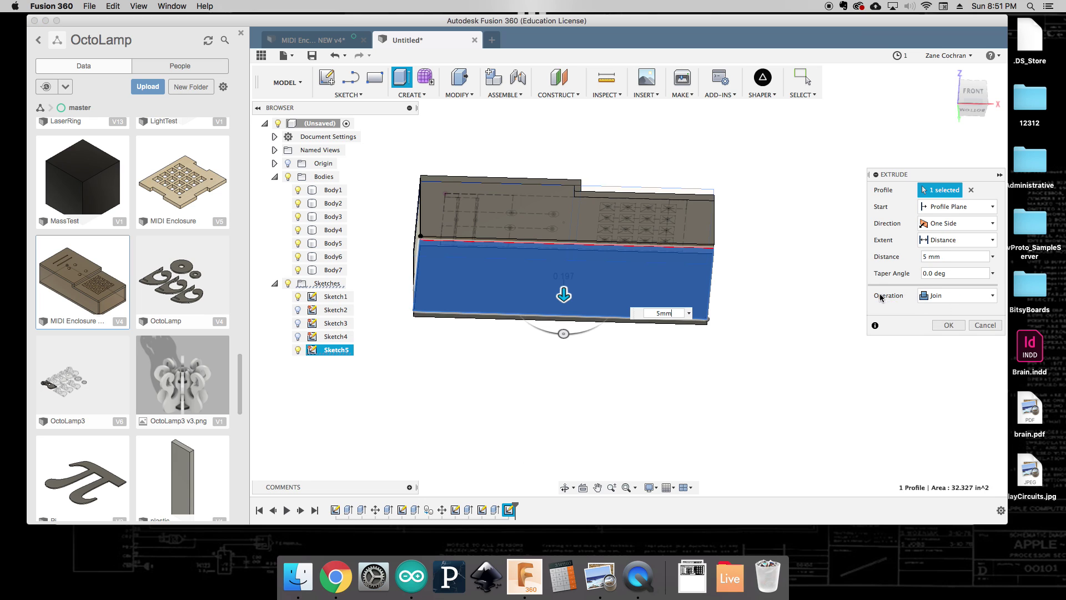
{"action": "left_click", "coordinate": [951, 296]}
{"action": "left_click", "coordinate": [949, 349]}
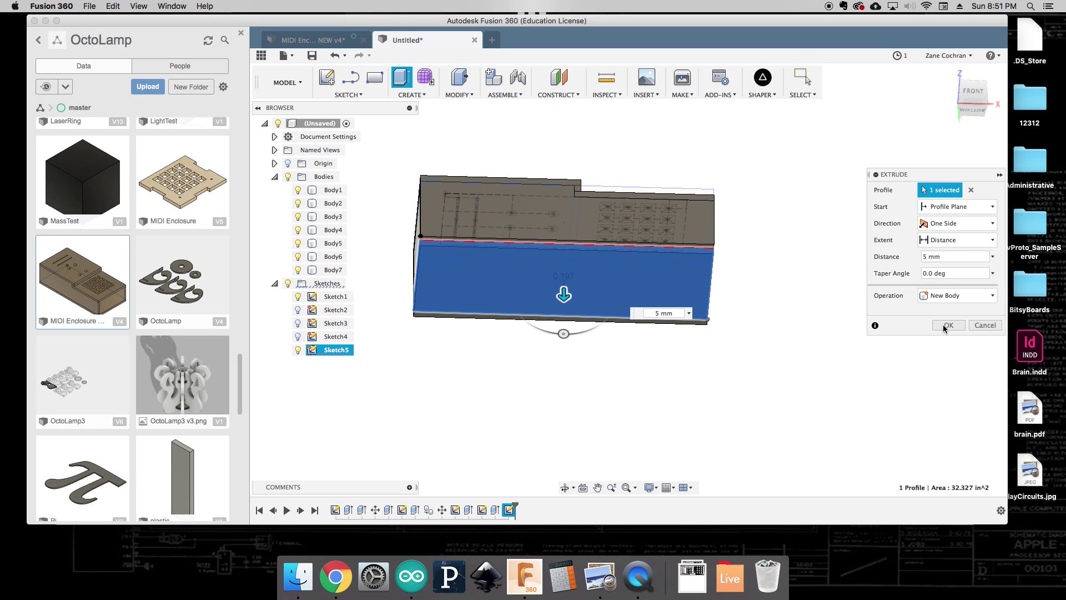
{"action": "left_click", "coordinate": [944, 325]}
{"action": "mouse_move", "coordinate": [976, 101]}
{"action": "left_mouse_down"}
{"action": "mouse_move", "coordinate": [971, 131]}
{"action": "mouse_move", "coordinate": [899, 115]}
{"action": "mouse_move", "coordinate": [861, 90]}
{"action": "mouse_move", "coordinate": [881, 131]}
{"action": "mouse_move", "coordinate": [925, 90]}
{"action": "mouse_move", "coordinate": [977, 72]}
{"action": "mouse_move", "coordinate": [1054, 114]}
{"action": "left_mouse_up"}
{"action": "scroll", "coordinate": [632, 254], "scroll_direction": "down", "scroll_amount": 1}
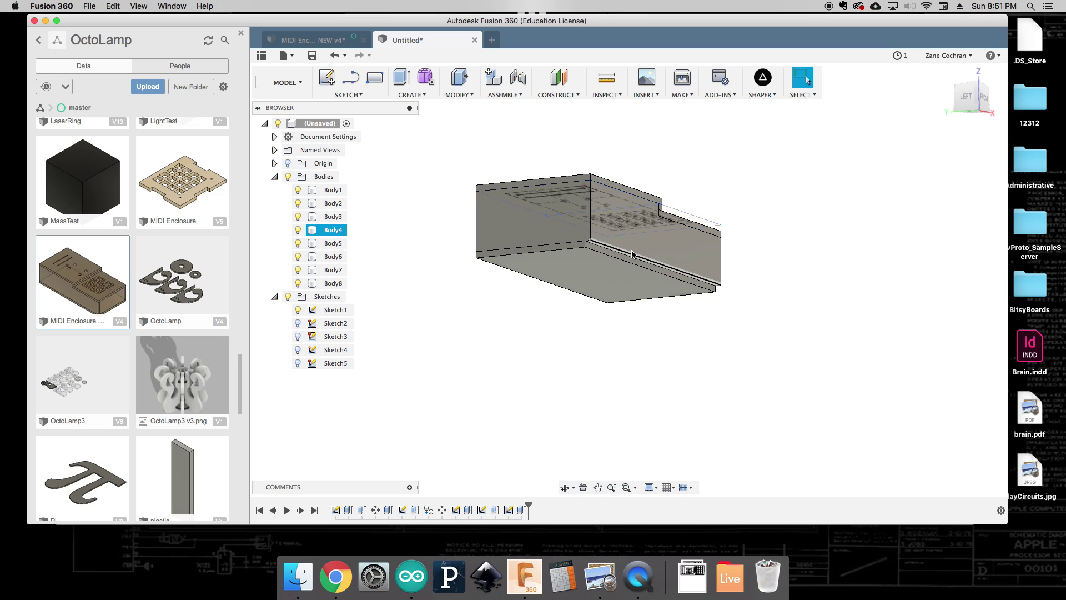
{"action": "scroll", "coordinate": [635, 254], "scroll_direction": "up", "scroll_amount": 8}
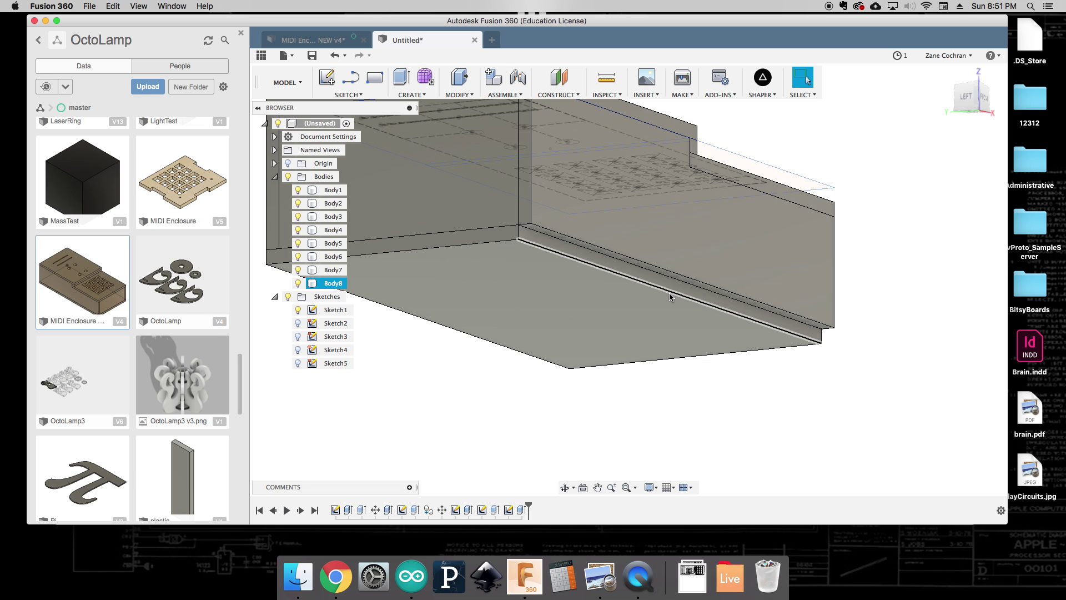
{"action": "key", "text": "e"}
{"action": "left_click", "coordinate": [636, 271]}
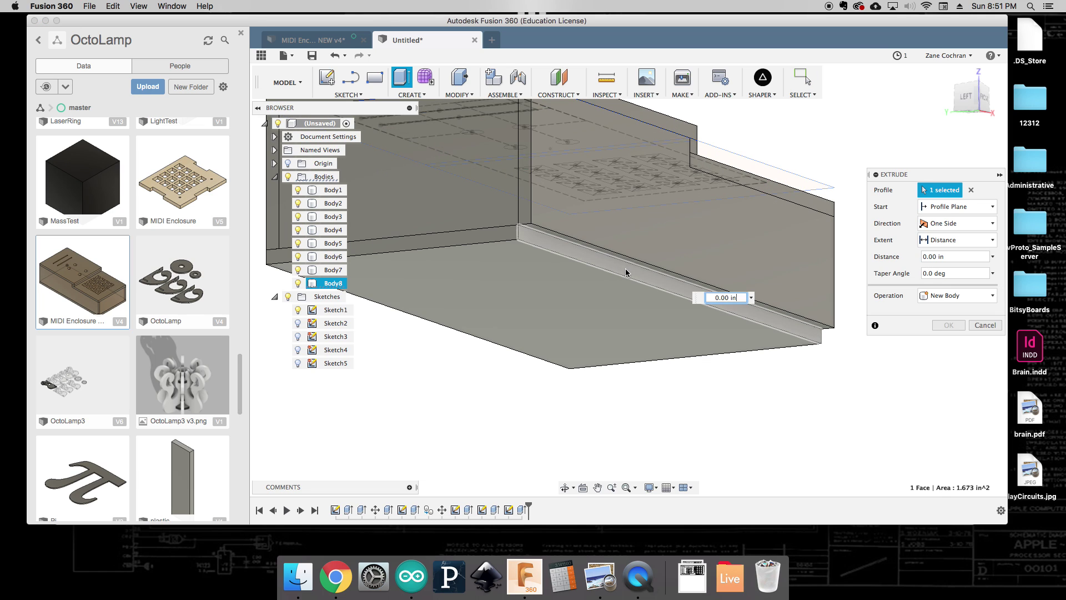
{"action": "left_click_drag", "start_coordinate": [636, 268], "coordinate": [648, 265]}
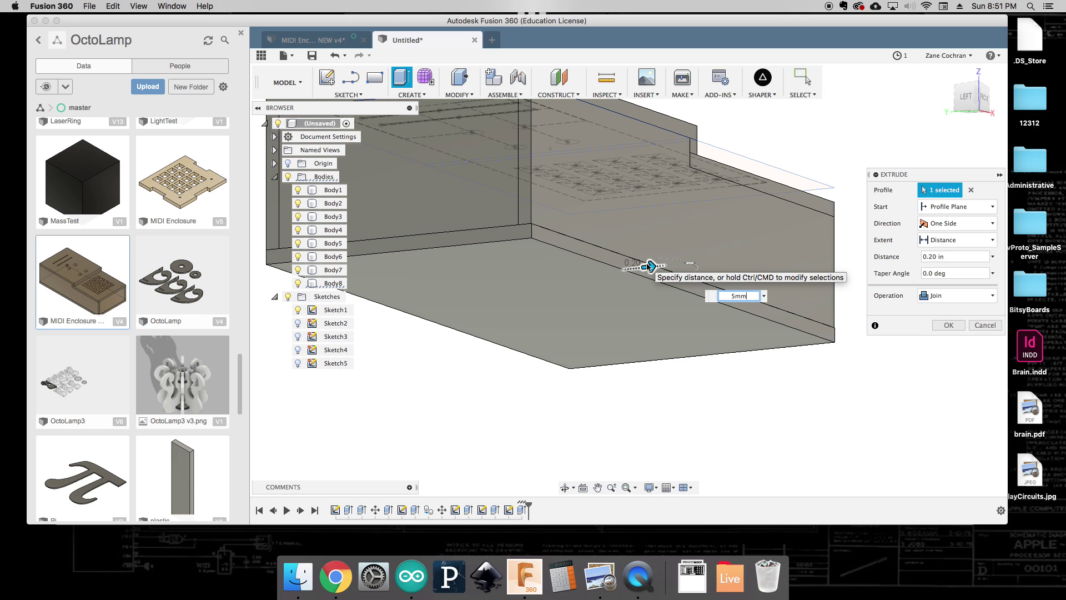
{"action": "key", "text": "Return"}
{"action": "left_click", "coordinate": [947, 295]}
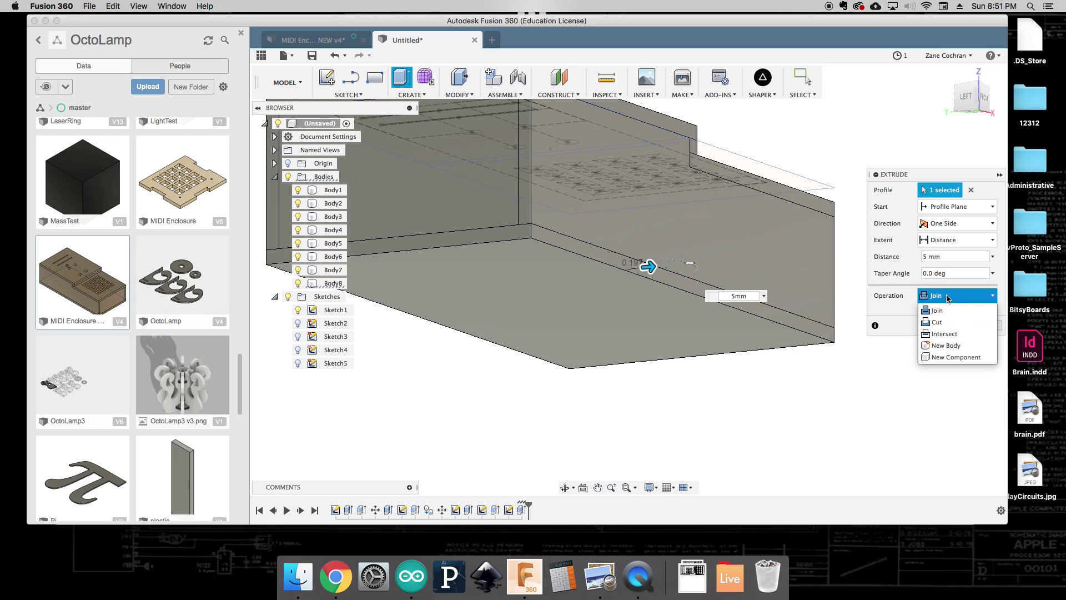
{"action": "left_click", "coordinate": [952, 346]}
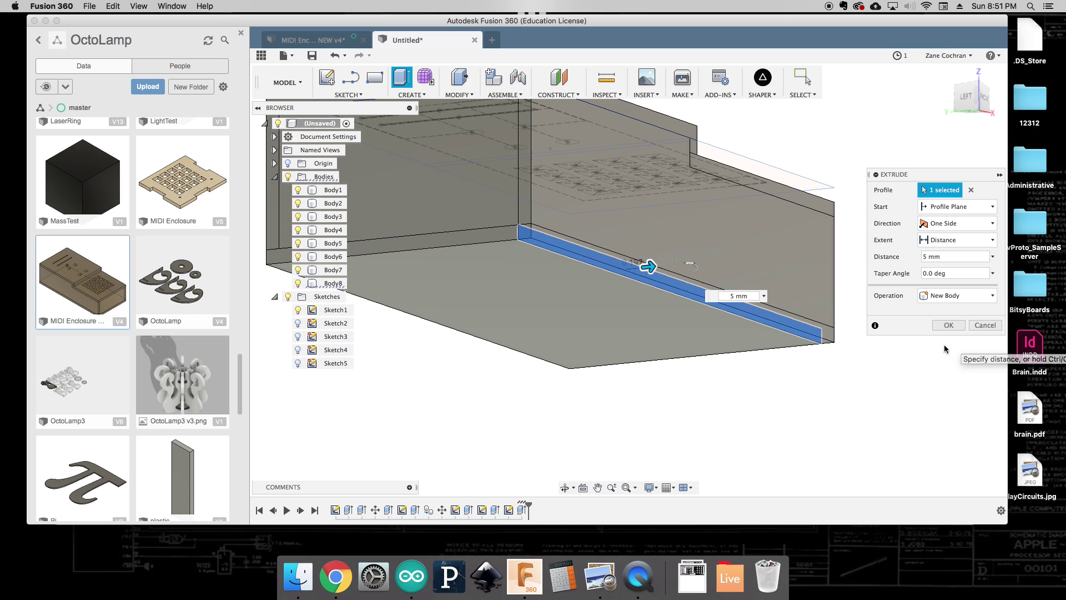
{"action": "left_click", "coordinate": [949, 325]}
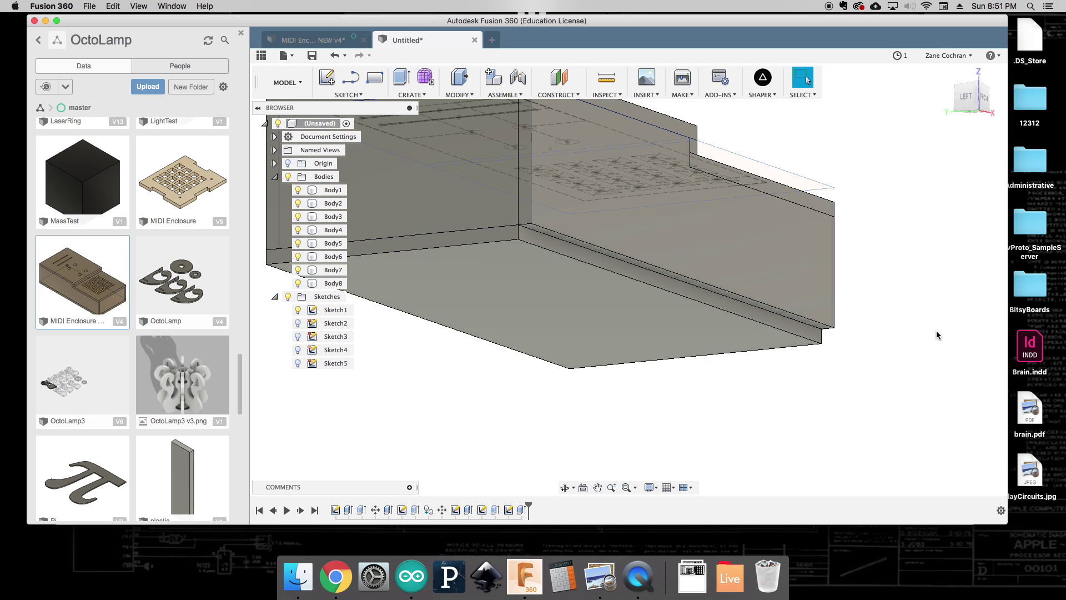
Hide Body1 through Body7, leaving only the bottom plate body displayed.
{"action": "left_click", "coordinate": [297, 270]}
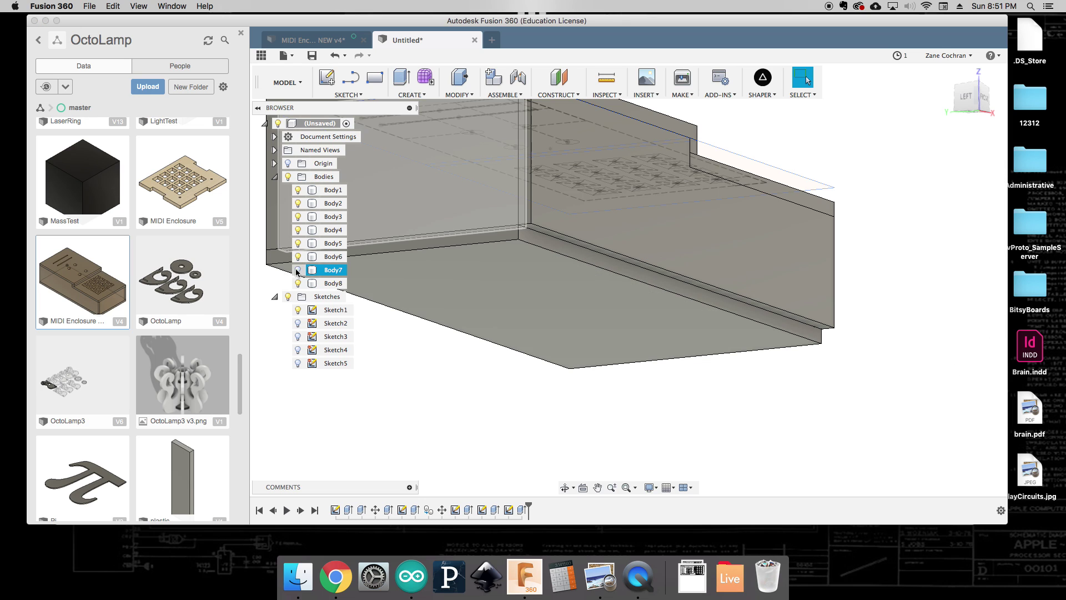
{"action": "left_click", "coordinate": [298, 256]}
{"action": "left_click", "coordinate": [297, 243]}
{"action": "left_click", "coordinate": [298, 230]}
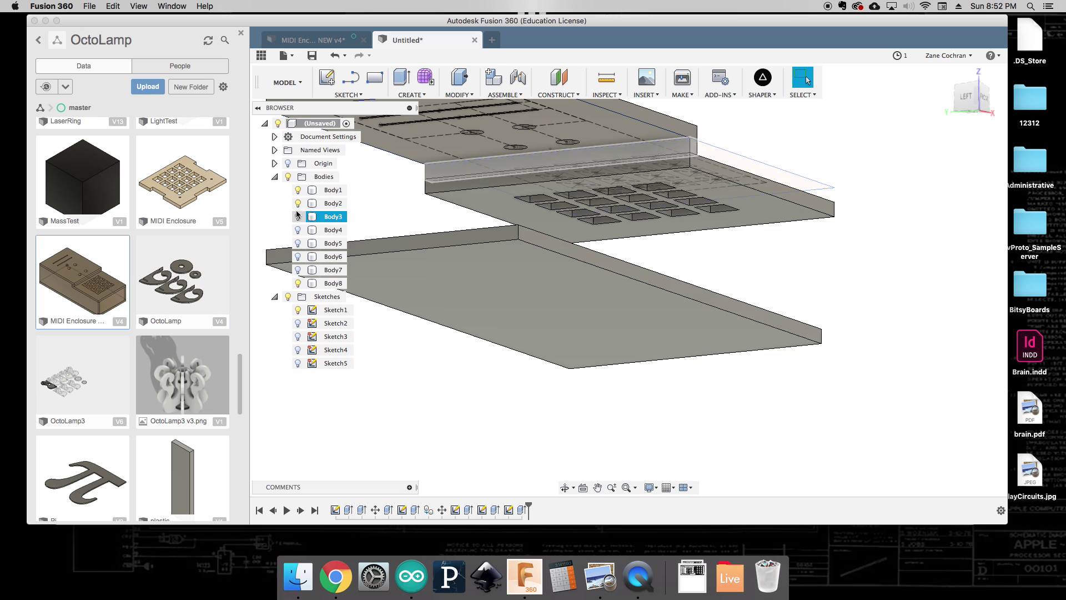
{"action": "left_click", "coordinate": [298, 217]}
{"action": "left_click", "coordinate": [297, 203]}
{"action": "left_click", "coordinate": [298, 190]}
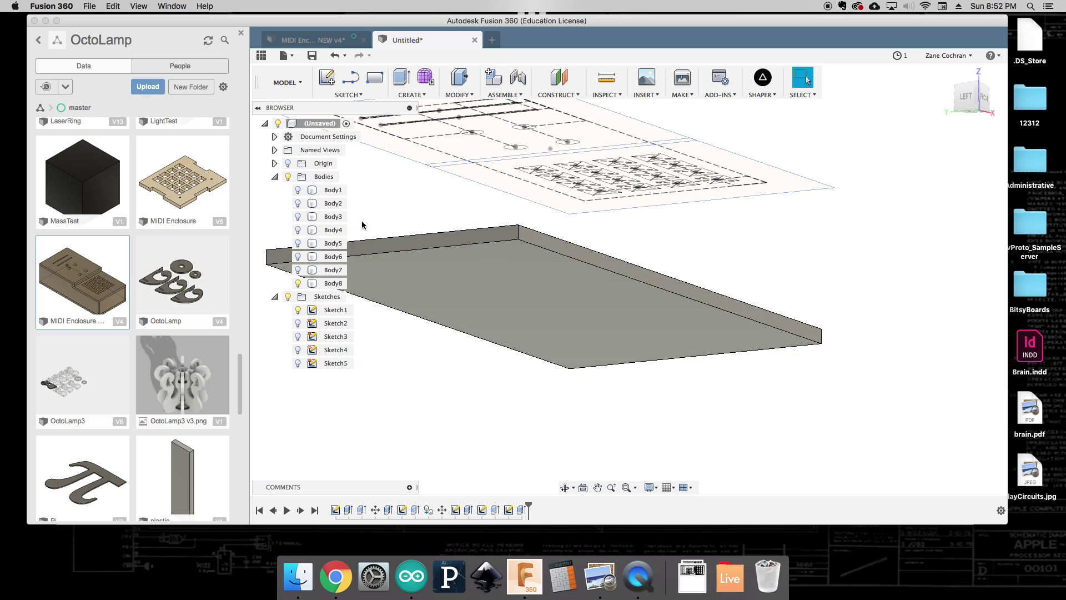
Extrude the bottom plate's exposed long side face outward by 5 mm, widening the plate to the side wall's outer face.
{"action": "key", "text": "e"}
{"action": "left_click", "coordinate": [668, 286]}
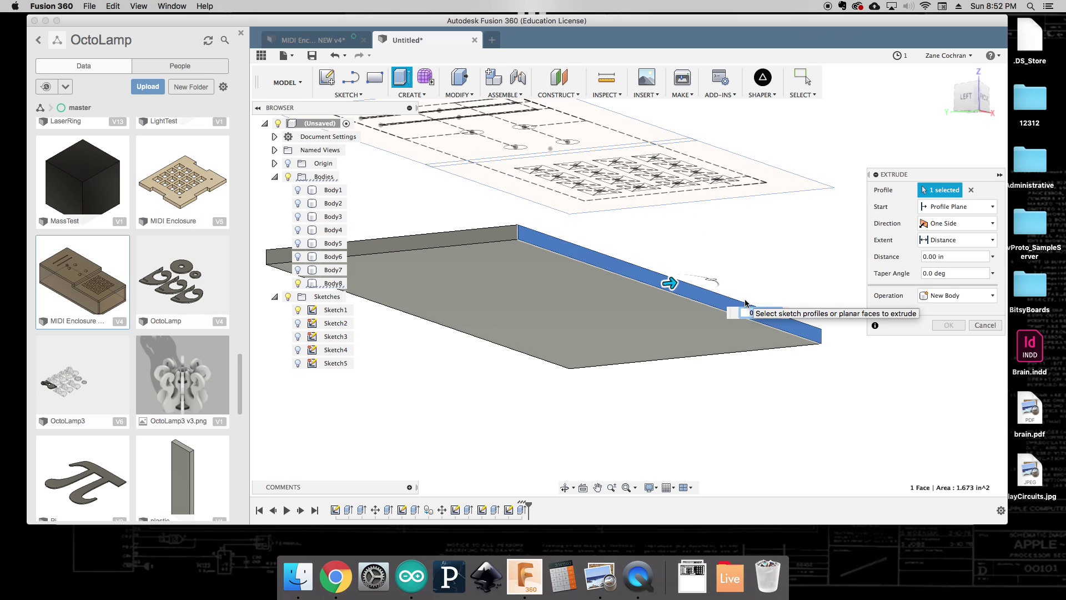
{"action": "type", "text": "5mm"}
{"action": "key", "text": "Return"}
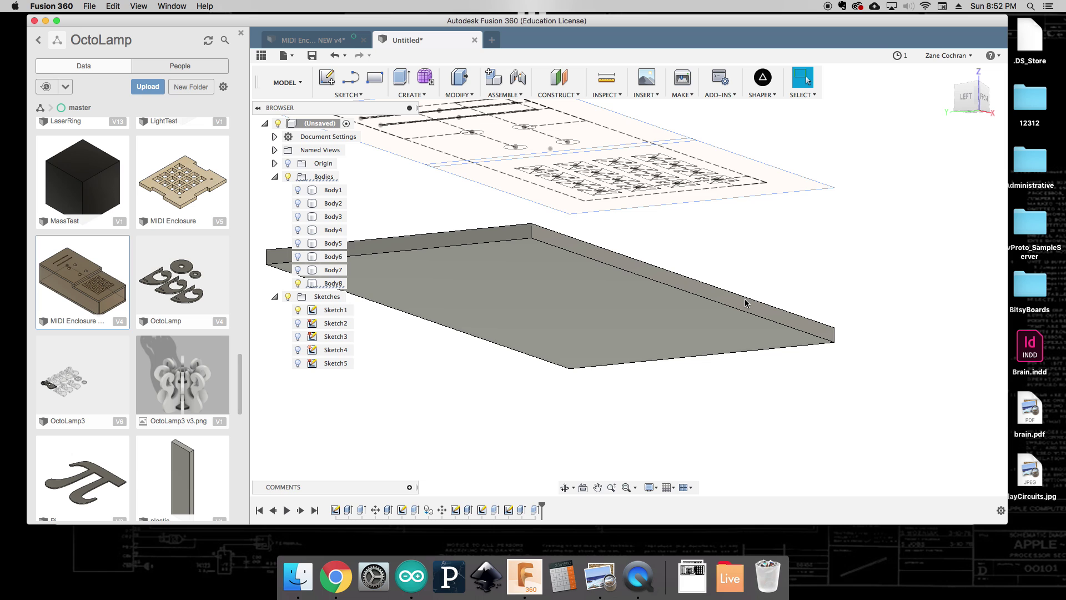
Show Body1 through Body7 again and hide all sketches.
{"action": "left_click", "coordinate": [298, 270]}
{"action": "left_click", "coordinate": [298, 256]}
{"action": "left_click", "coordinate": [298, 243]}
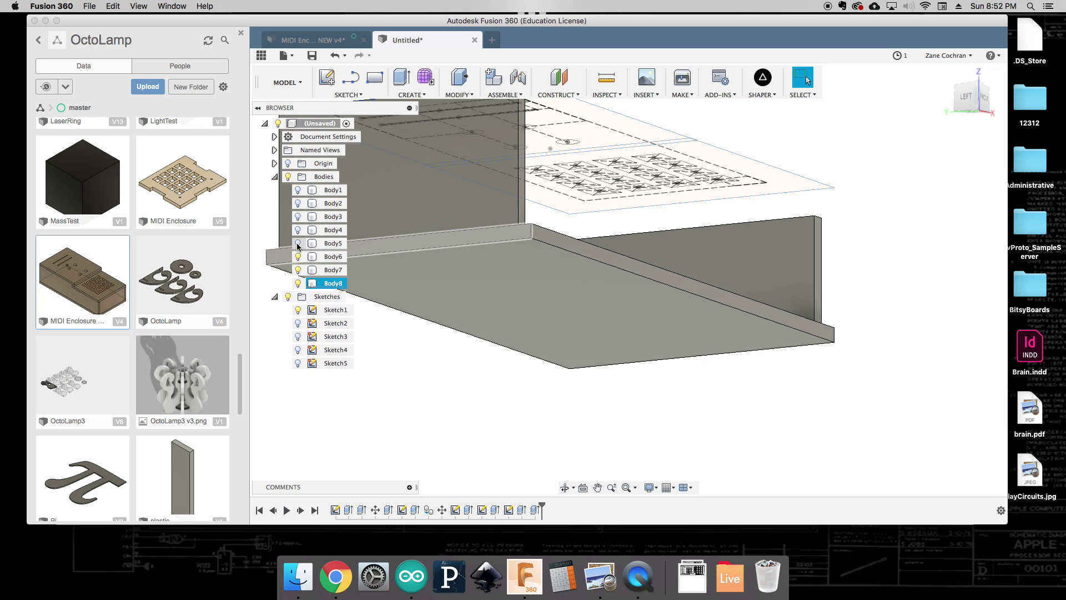
{"action": "left_click", "coordinate": [298, 230]}
{"action": "left_click", "coordinate": [298, 216]}
{"action": "left_click", "coordinate": [297, 203]}
{"action": "left_click", "coordinate": [297, 190]}
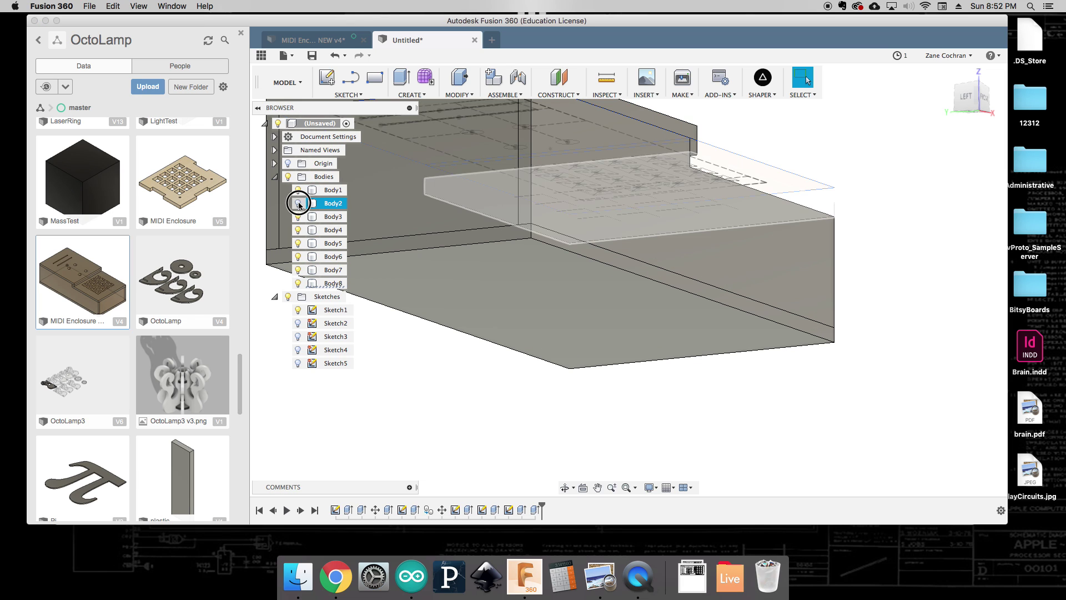
{"action": "left_click", "coordinate": [961, 109]}
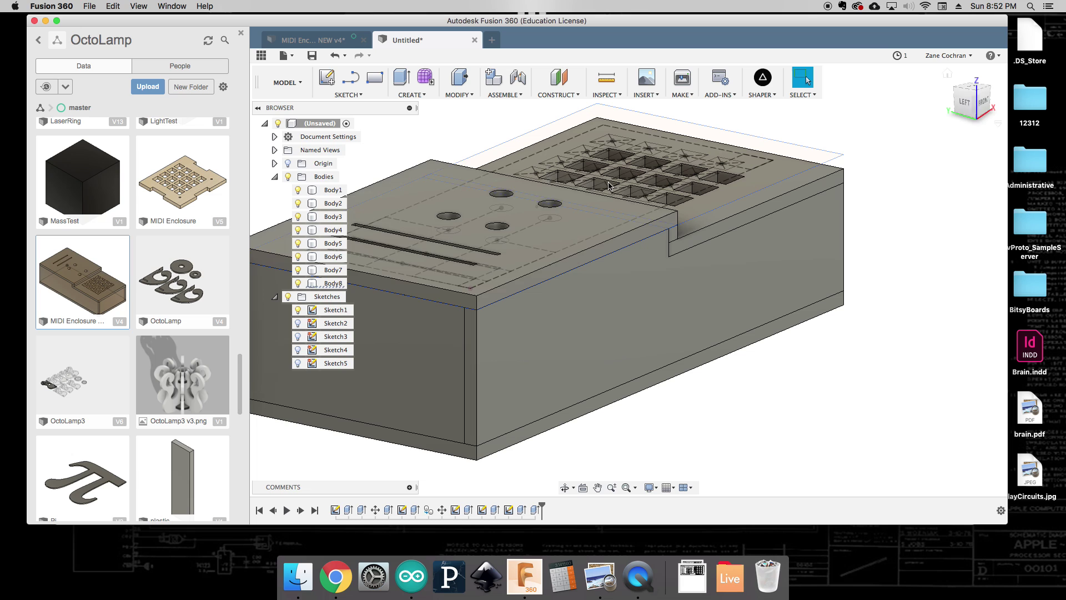
{"action": "left_click", "coordinate": [288, 296]}
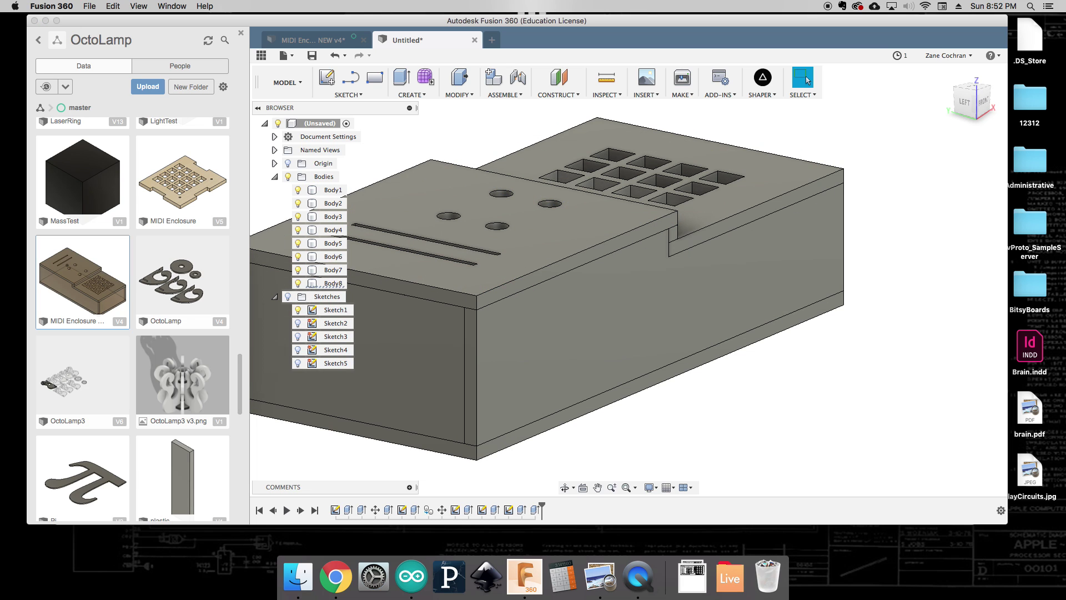
Create a sketch on the top face of the enclosure's upper-level panel, the one with the slots and round holes.
{"action": "left_click", "coordinate": [967, 95]}
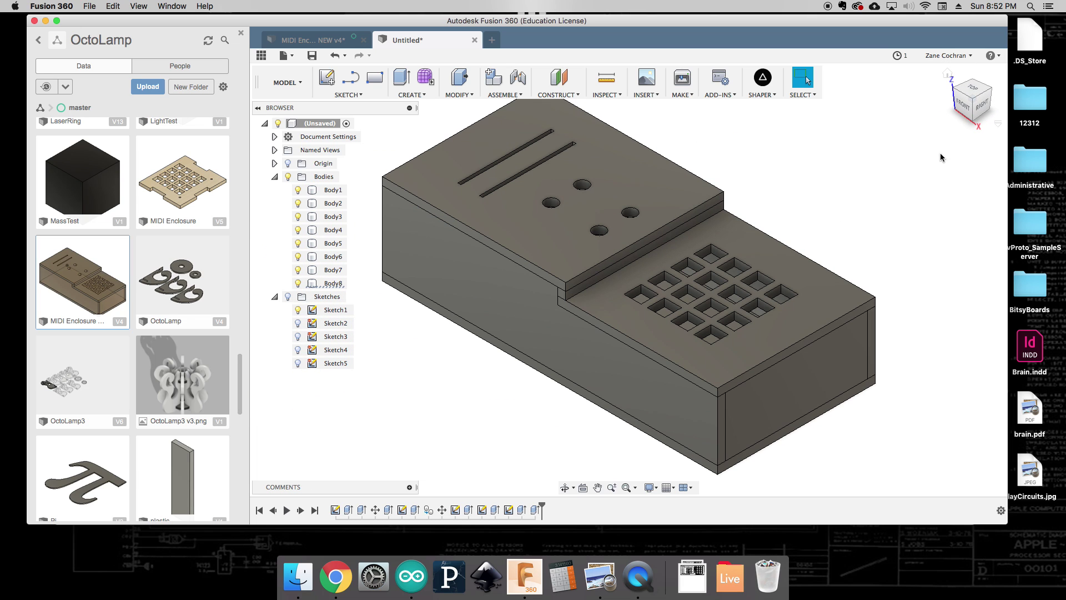
{"action": "mouse_move", "coordinate": [967, 110]}
{"action": "left_mouse_down"}
{"action": "mouse_move", "coordinate": [1026, 23]}
{"action": "mouse_move", "coordinate": [1051, 30]}
{"action": "mouse_move", "coordinate": [1063, 56]}
{"action": "mouse_move", "coordinate": [1059, 95]}
{"action": "mouse_move", "coordinate": [989, 98]}
{"action": "mouse_move", "coordinate": [982, 119]}
{"action": "left_mouse_up"}
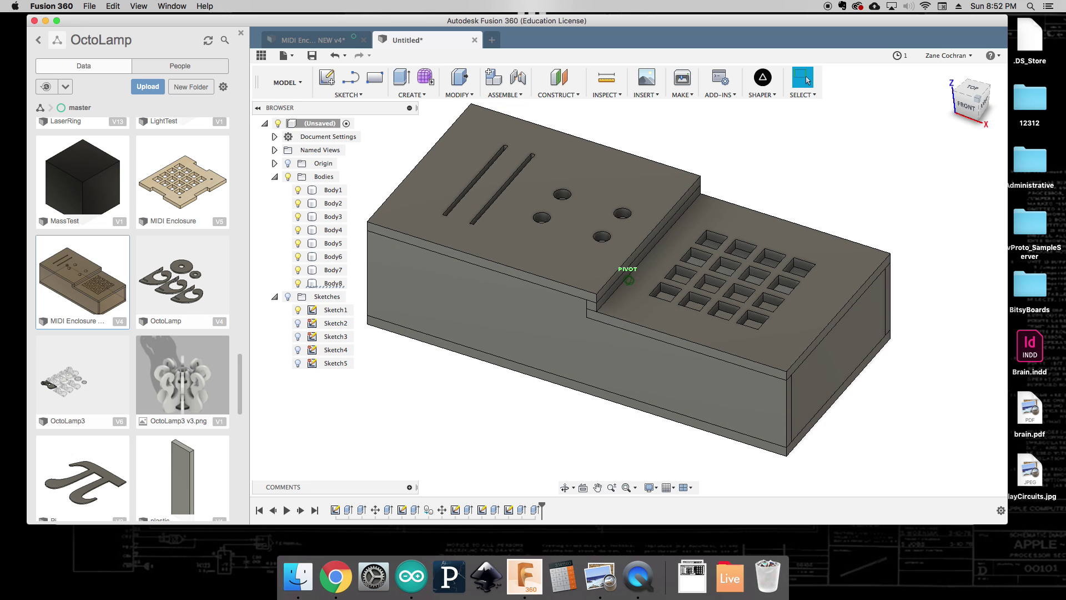
{"action": "scroll", "coordinate": [862, 218], "scroll_direction": "down", "scroll_amount": 4}
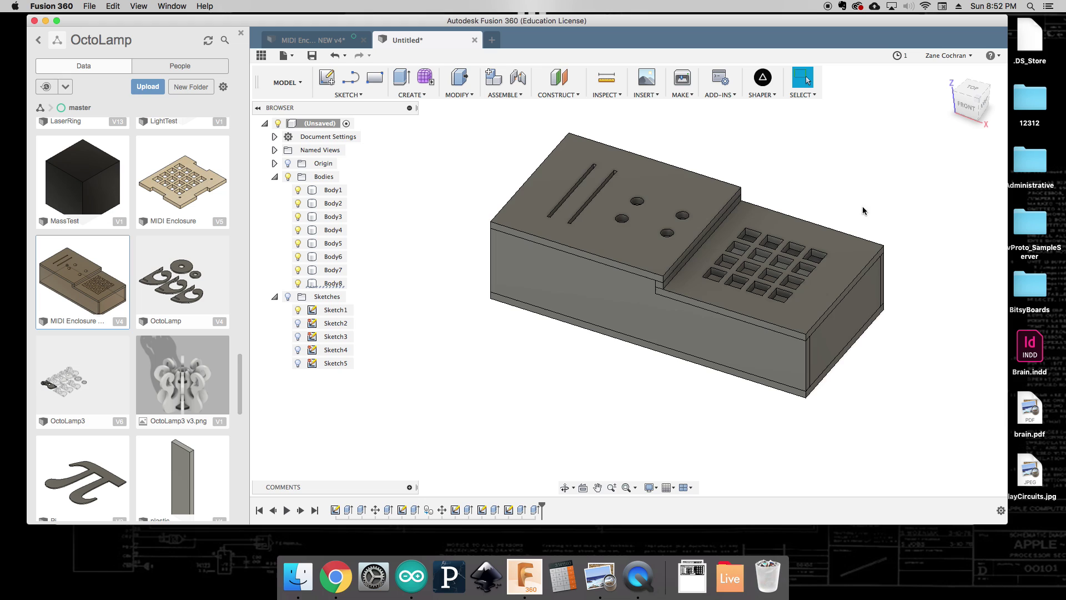
{"action": "scroll", "coordinate": [862, 210], "scroll_direction": "up", "scroll_amount": 2}
{"action": "left_click", "coordinate": [638, 201]}
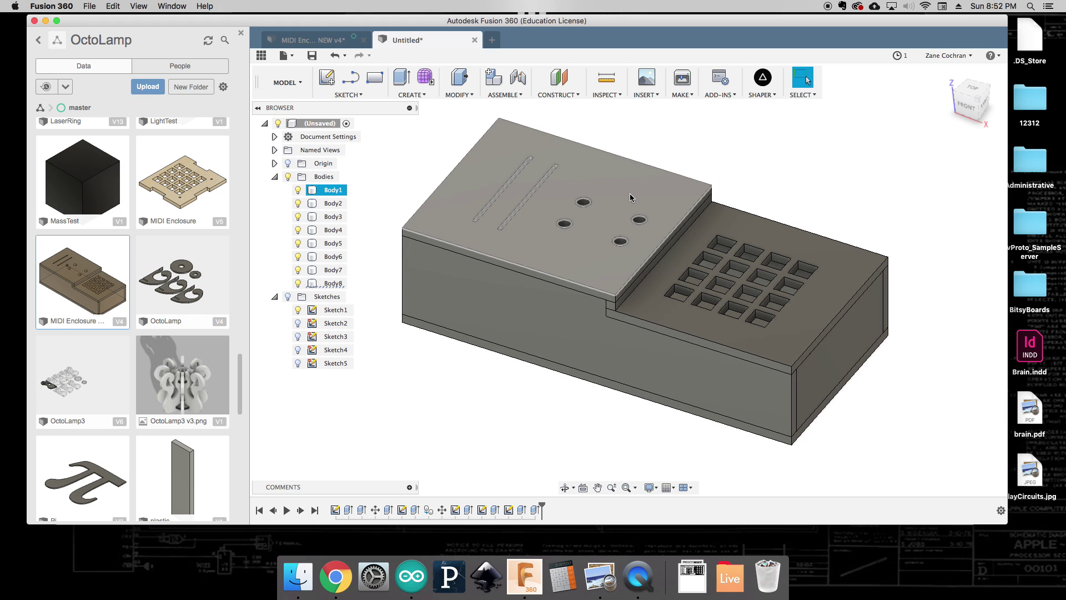
{"action": "right_click", "coordinate": [618, 192]}
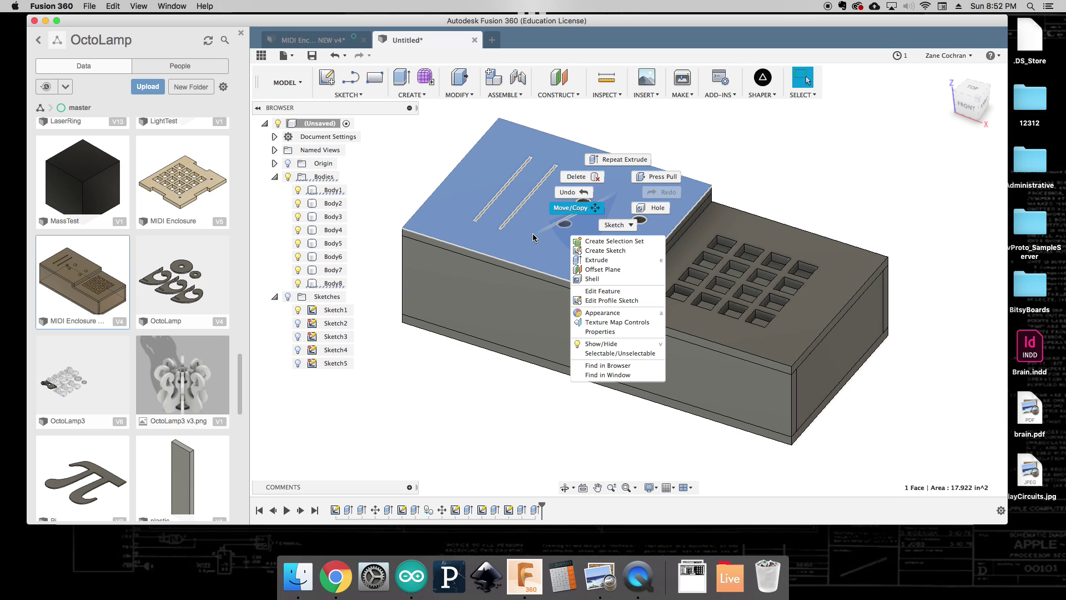
{"action": "left_click", "coordinate": [613, 255]}
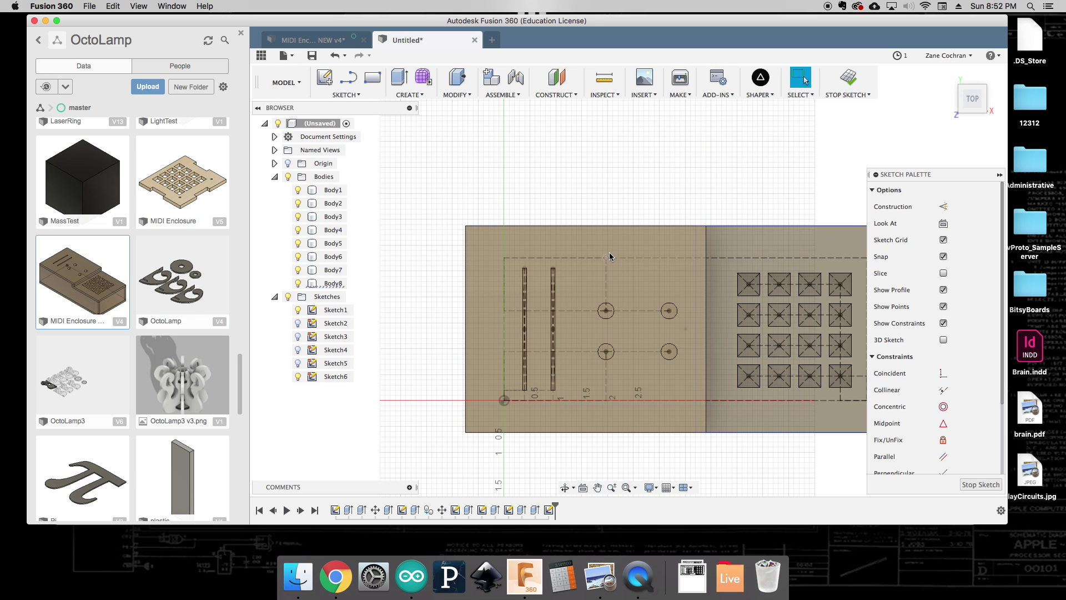
Export the upper panel's face sketch as a DXF file named MIDI_FACELEFT to the Desktop.
{"action": "right_click", "coordinate": [333, 377]}
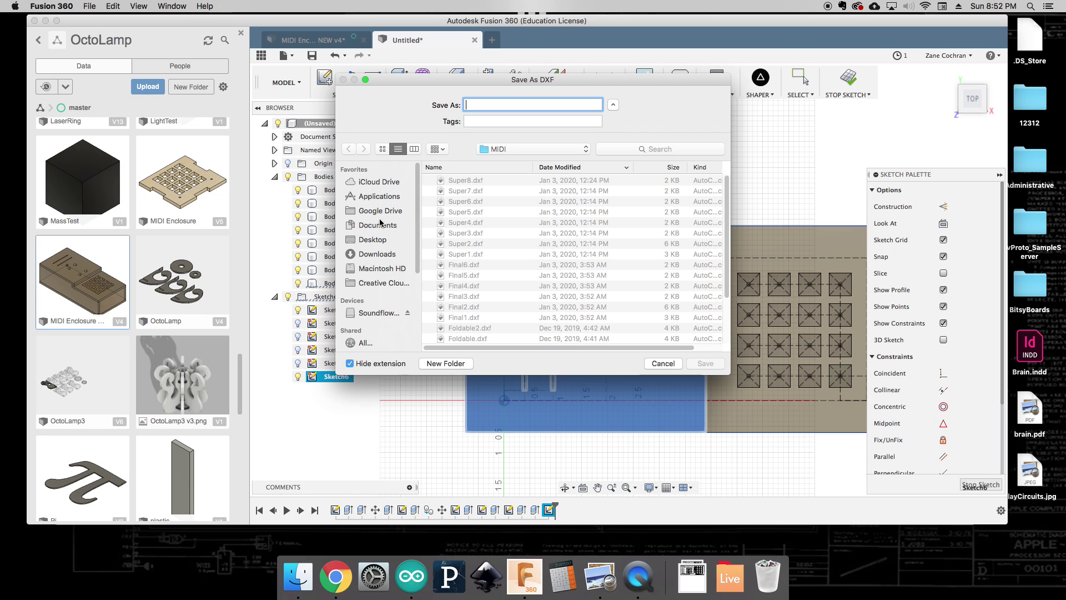
{"action": "left_click", "coordinate": [372, 240]}
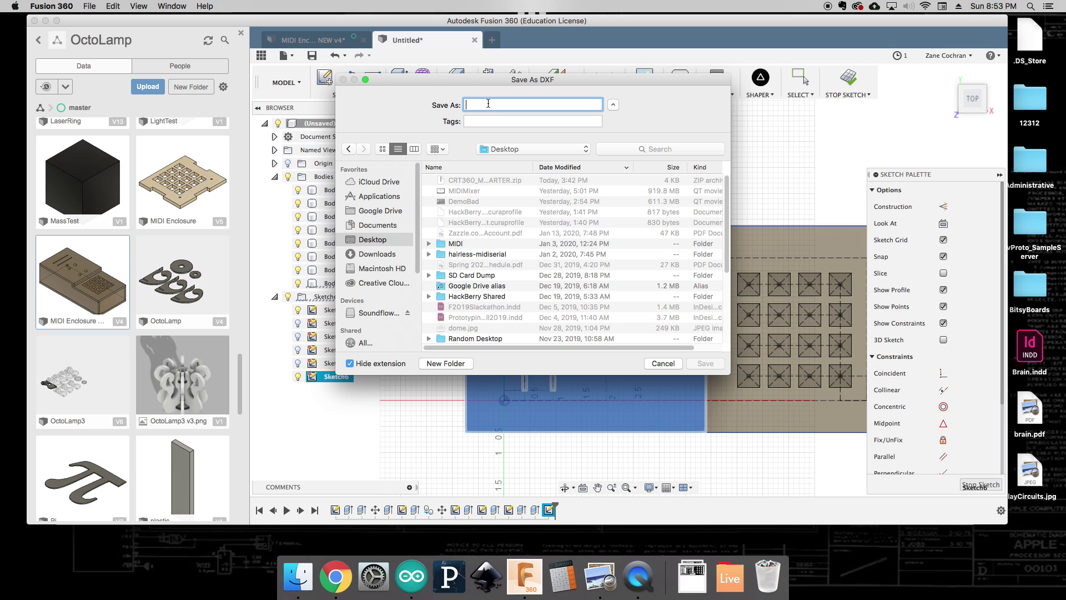
{"action": "type", "text": "MIDI_"}
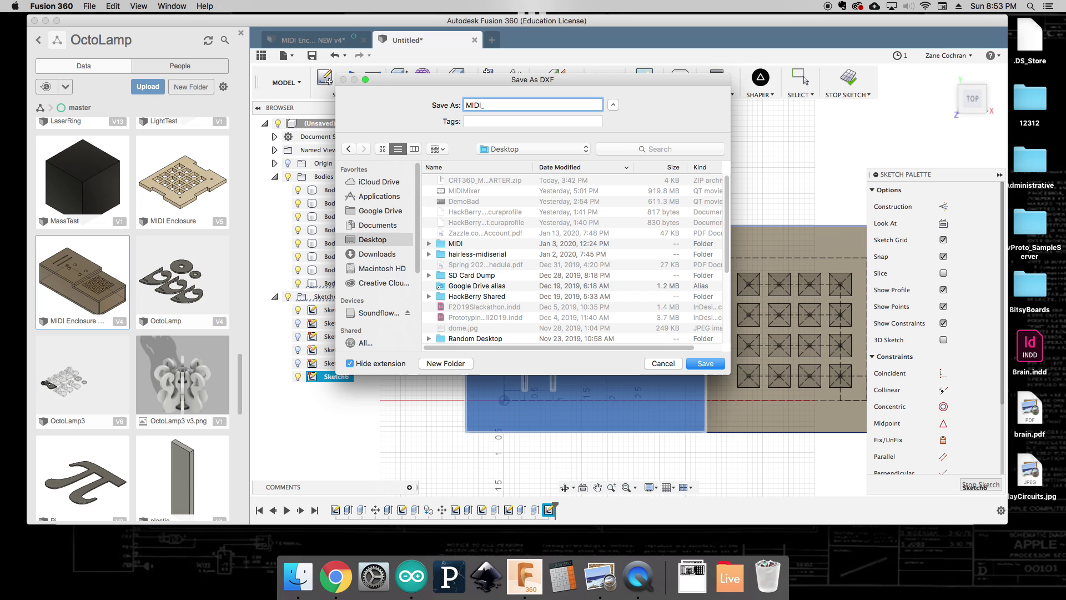
{"action": "type", "text": "FACELEFT"}
{"action": "left_click", "coordinate": [699, 364]}
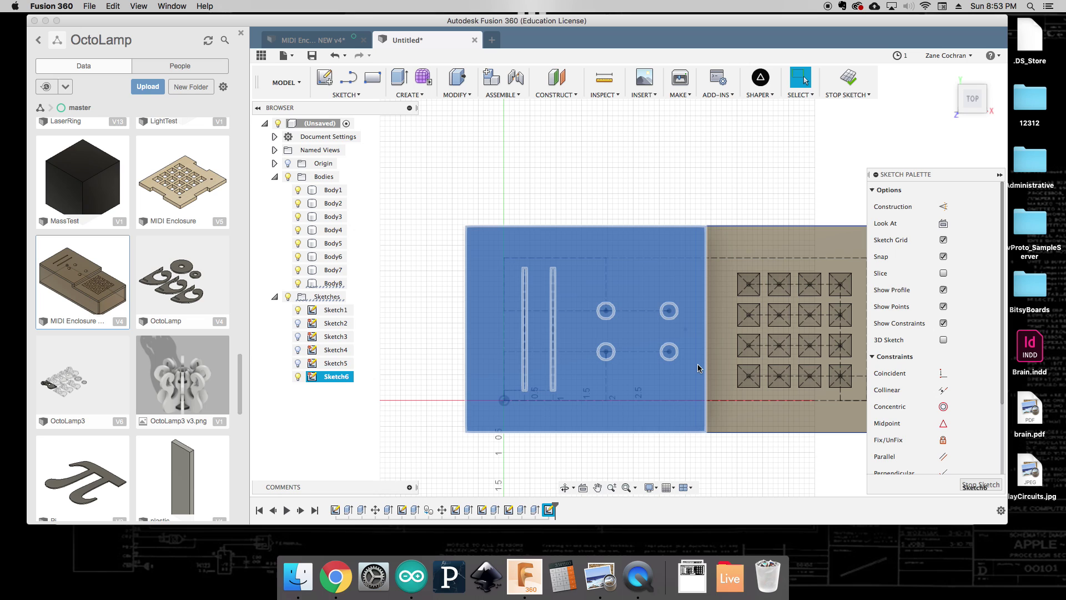
Hide the upper-level top panel body and all sketches, looking at the opened enclosure from the home view.
{"action": "left_click", "coordinate": [297, 190]}
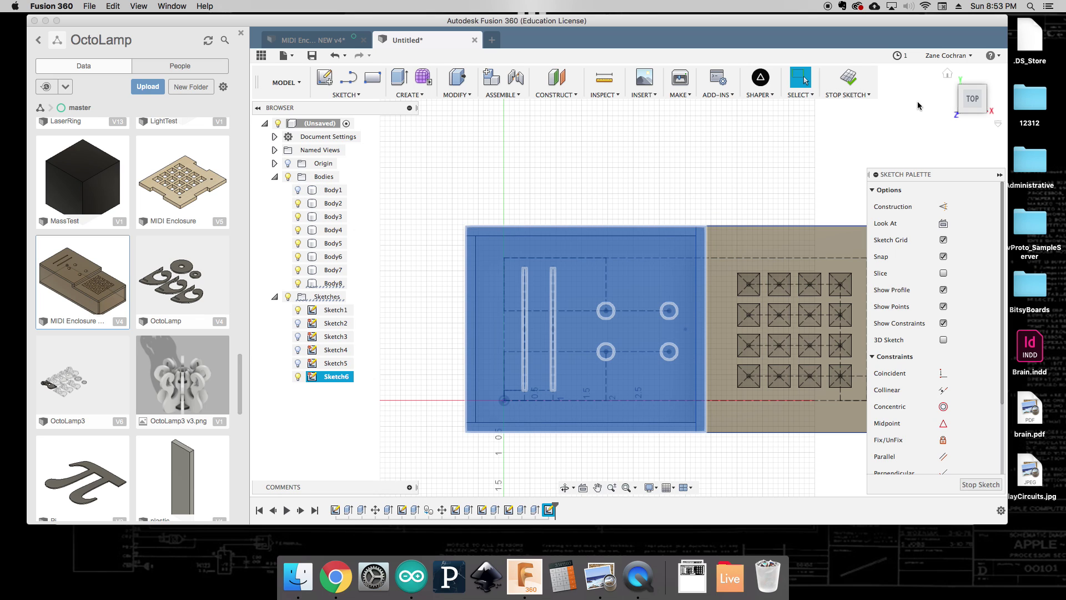
{"action": "left_click", "coordinate": [849, 139]}
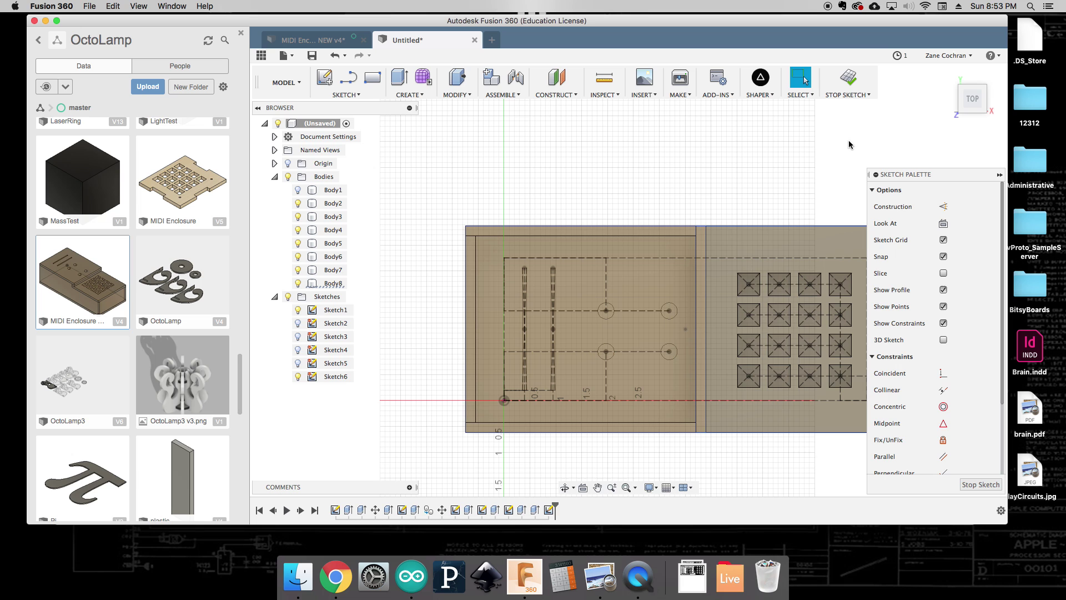
{"action": "left_click", "coordinate": [947, 73]}
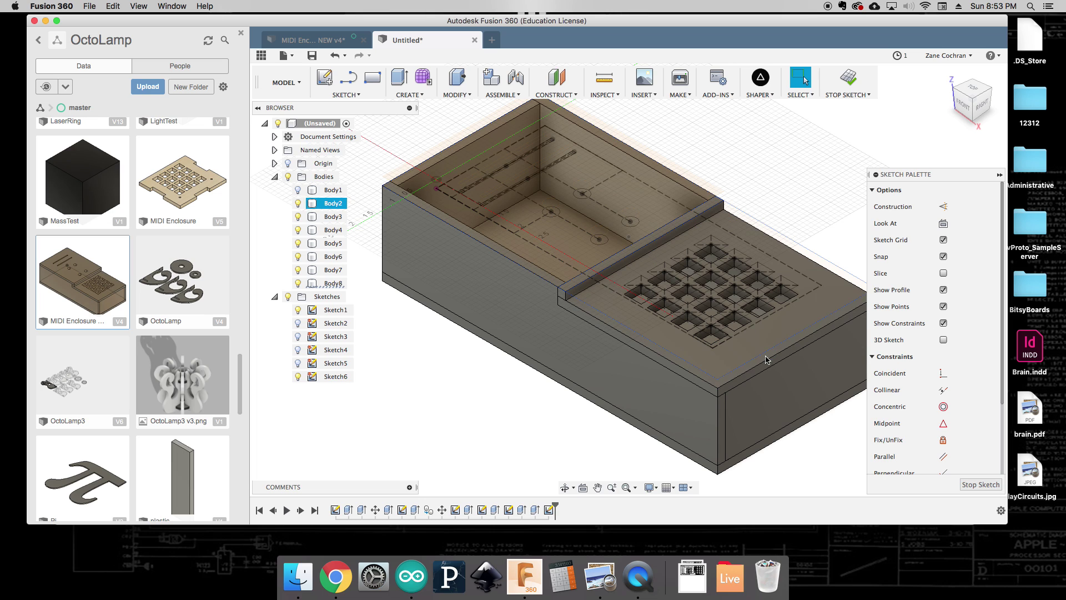
{"action": "left_click", "coordinate": [287, 297]}
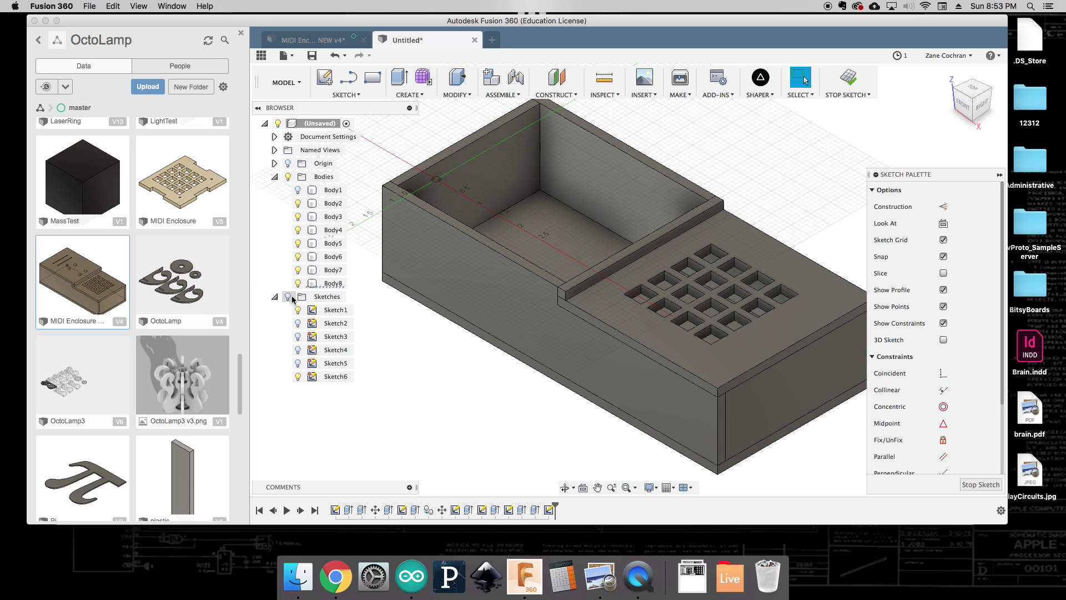
{"action": "right_click", "coordinate": [783, 334]}
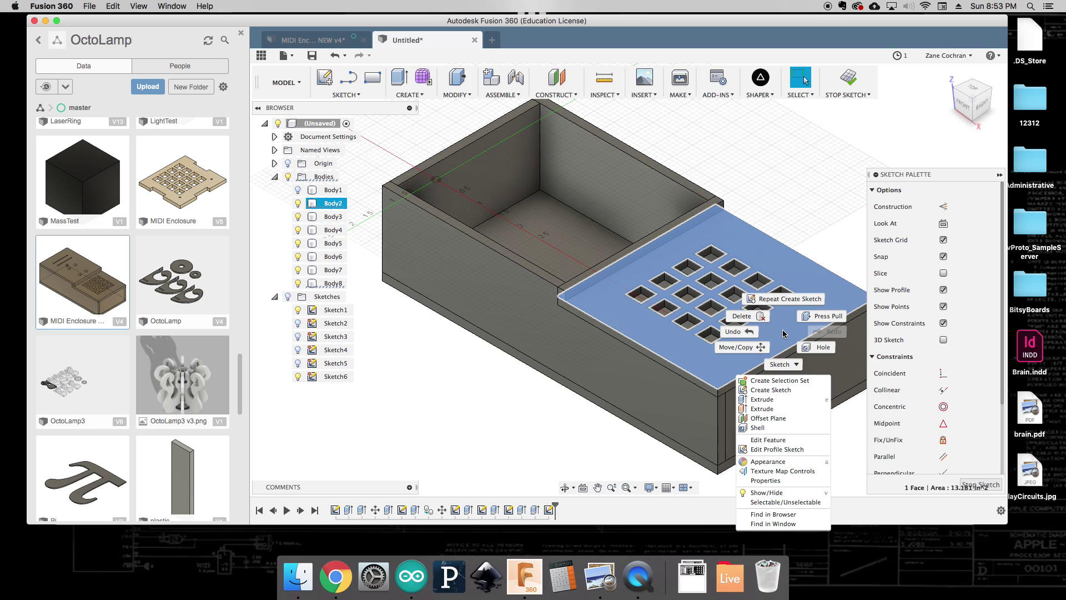
{"action": "left_click", "coordinate": [773, 391]}
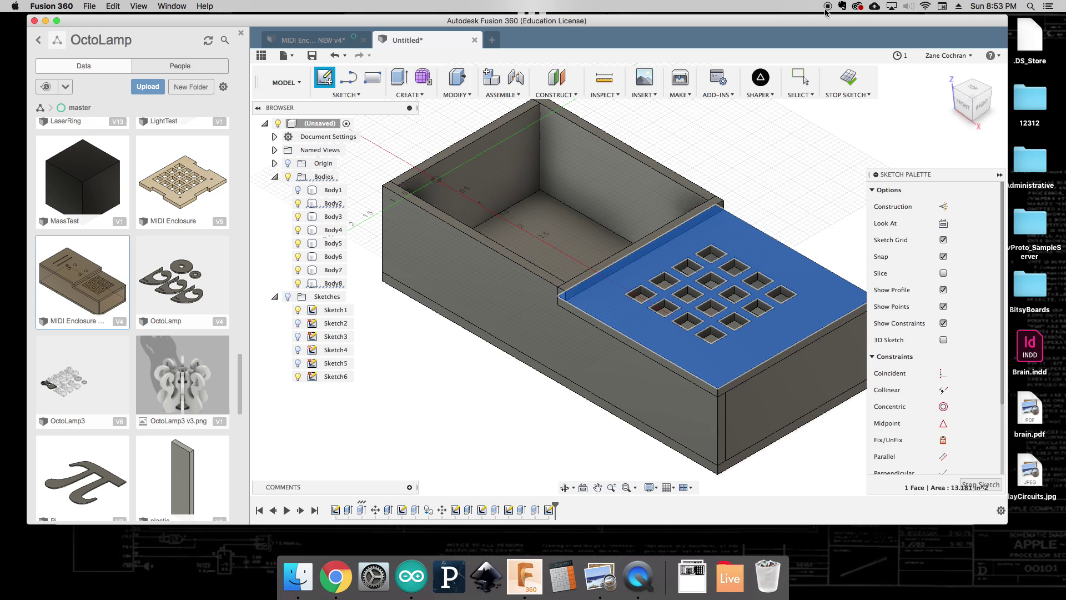
{"action": "mouse_move", "coordinate": [815, 24]}
{"action": "left_mouse_down"}
{"action": "mouse_move", "coordinate": [832, 23]}
{"action": "mouse_move", "coordinate": [810, 24]}
{"action": "left_mouse_up"}
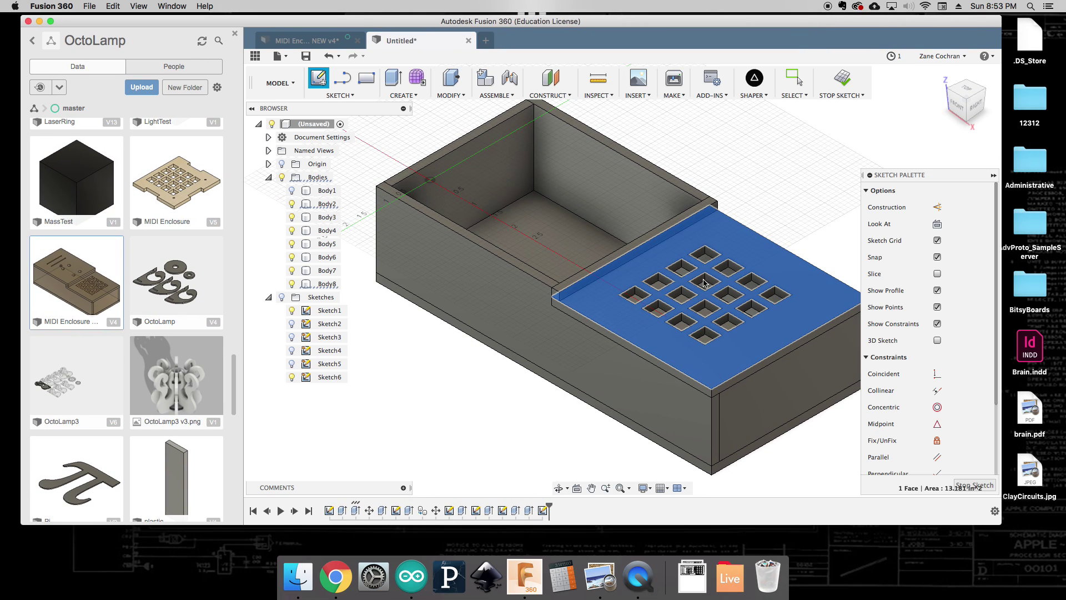
{"action": "right_click", "coordinate": [672, 359]}
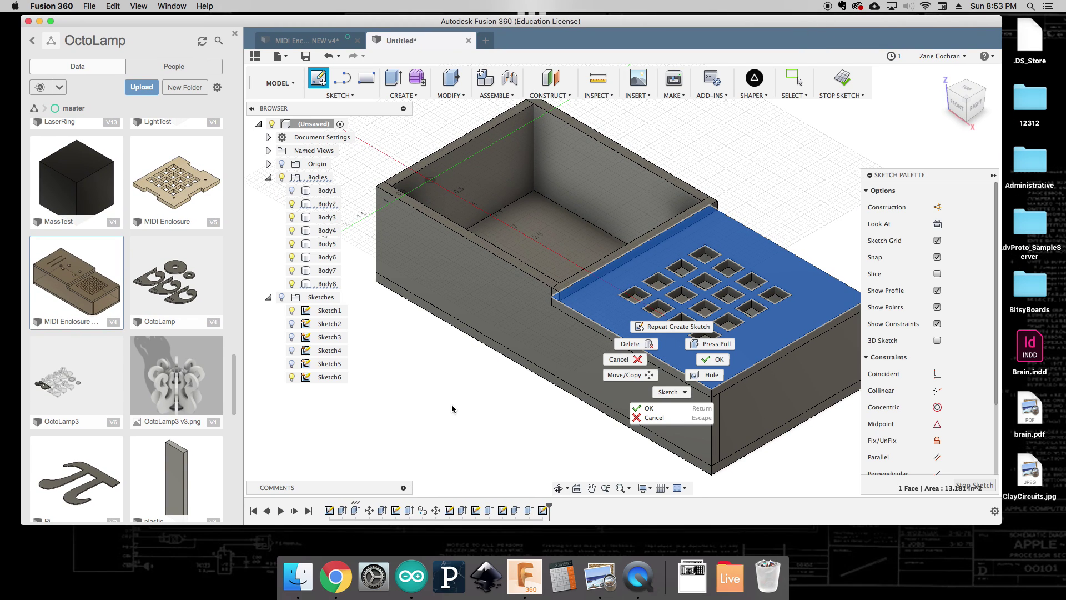
{"action": "key", "text": "Escape"}
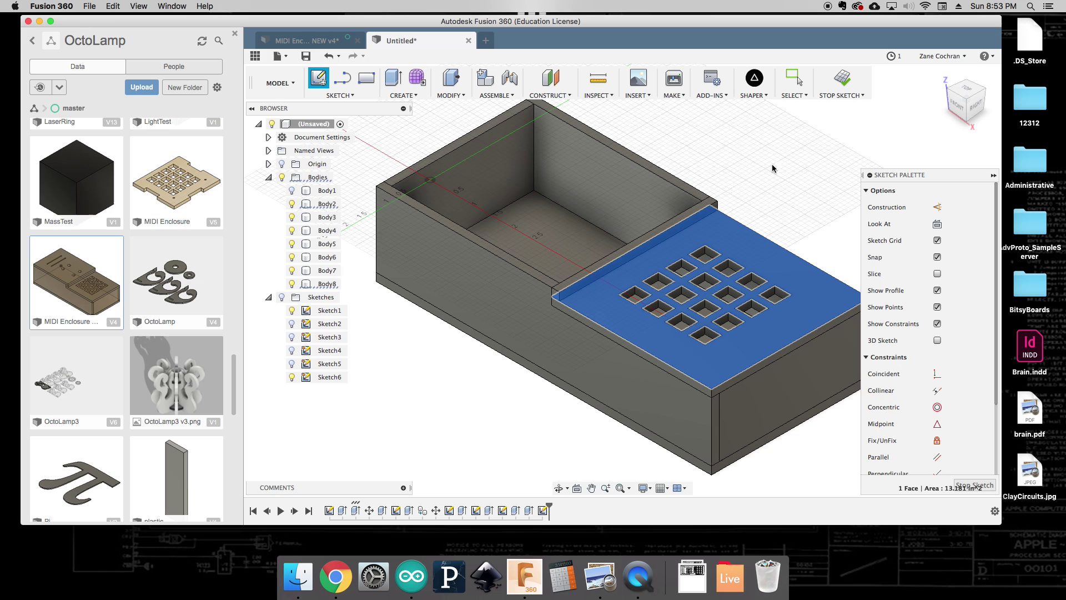
{"action": "left_click", "coordinate": [843, 82]}
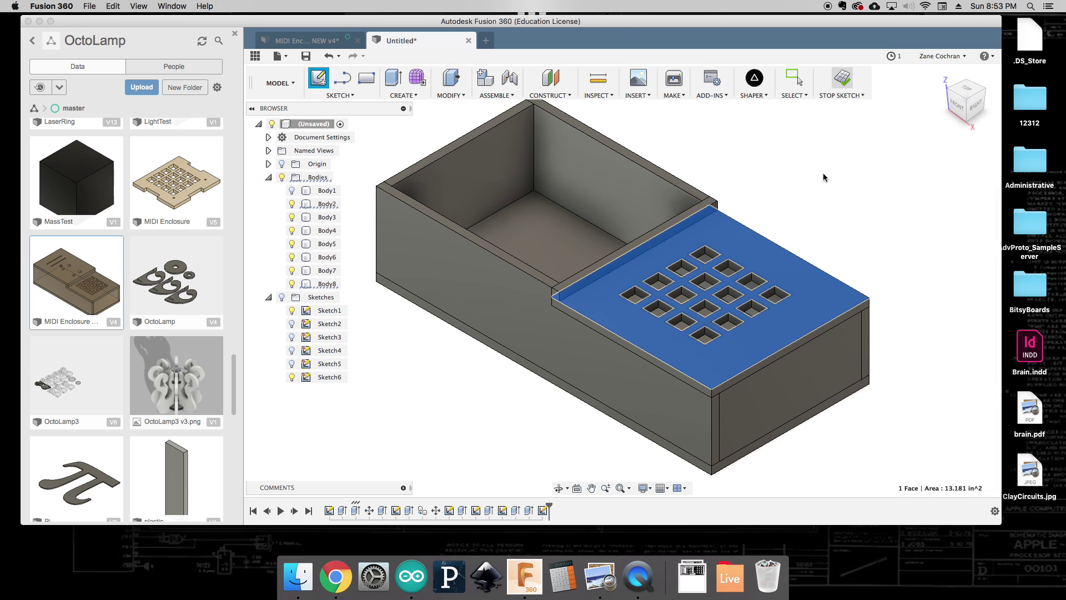
{"action": "left_click", "coordinate": [321, 179]}
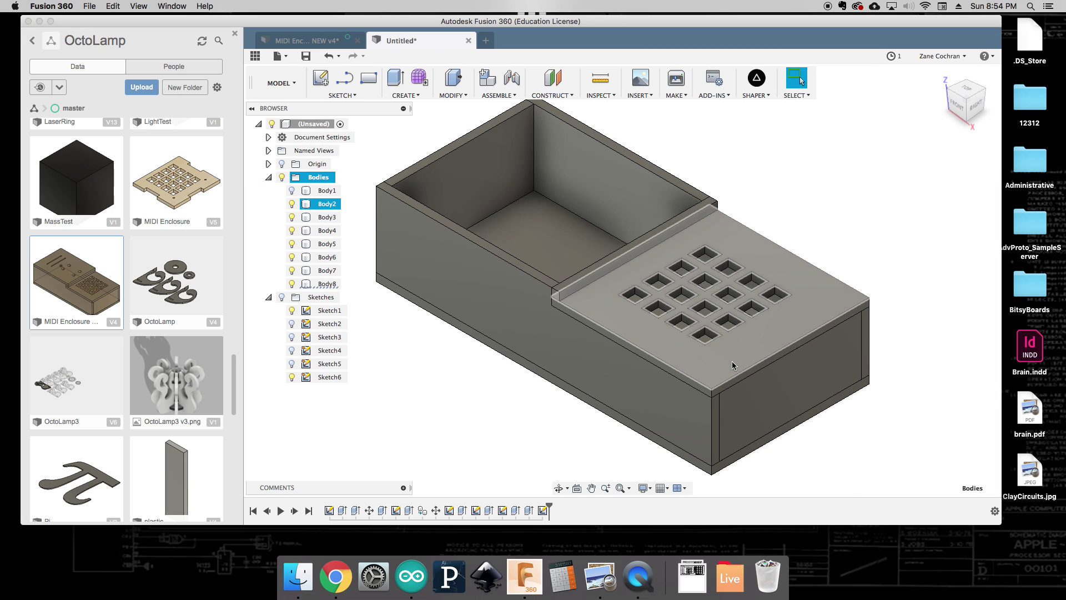
{"action": "right_click", "coordinate": [731, 365]}
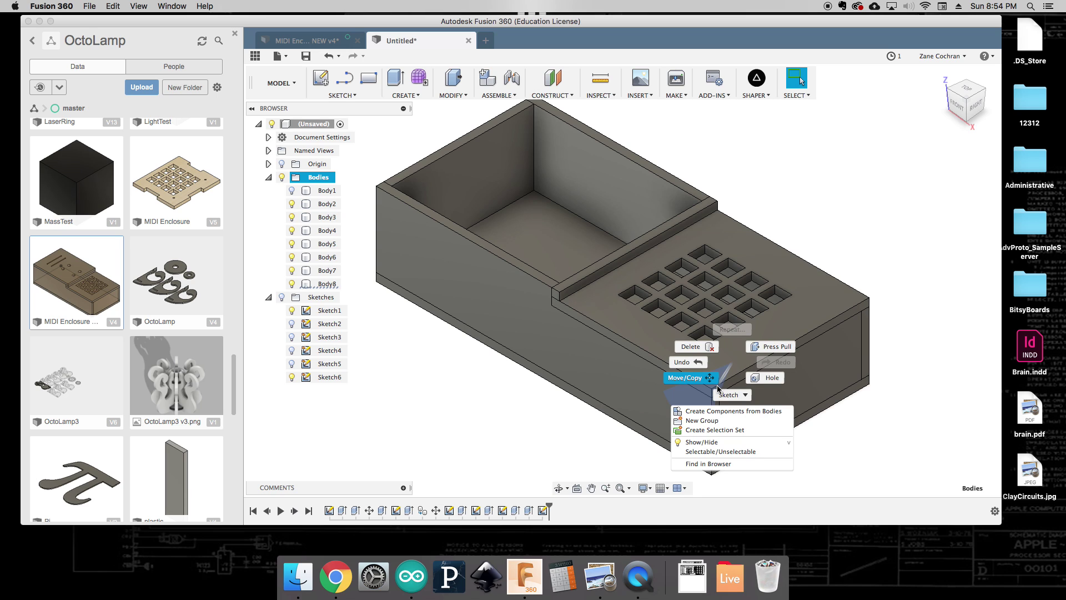
{"action": "left_click", "coordinate": [750, 356]}
{"action": "right_click", "coordinate": [747, 355]}
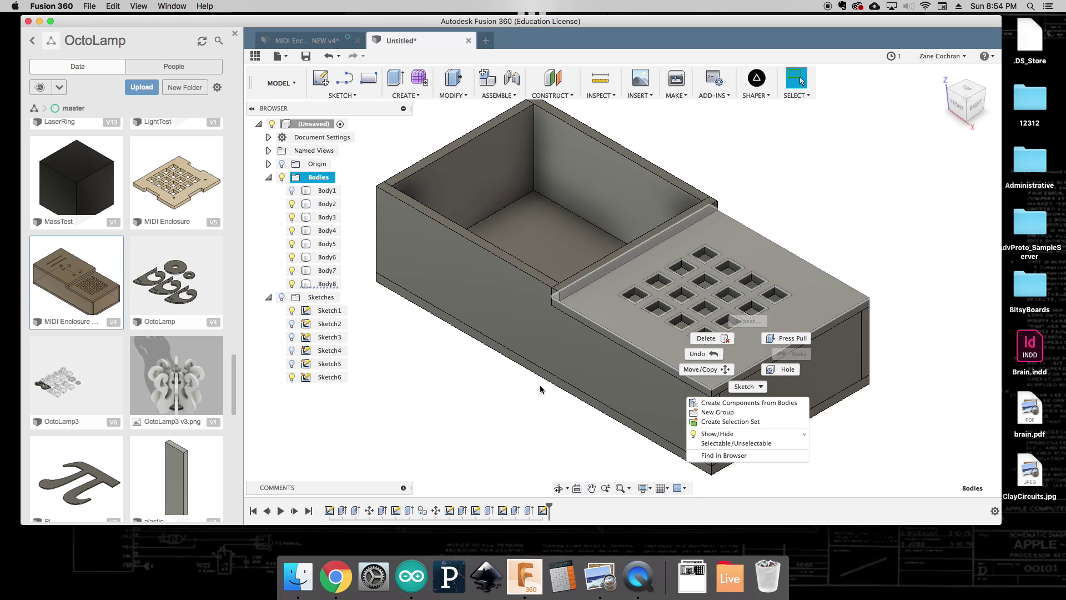
{"action": "left_click", "coordinate": [508, 411]}
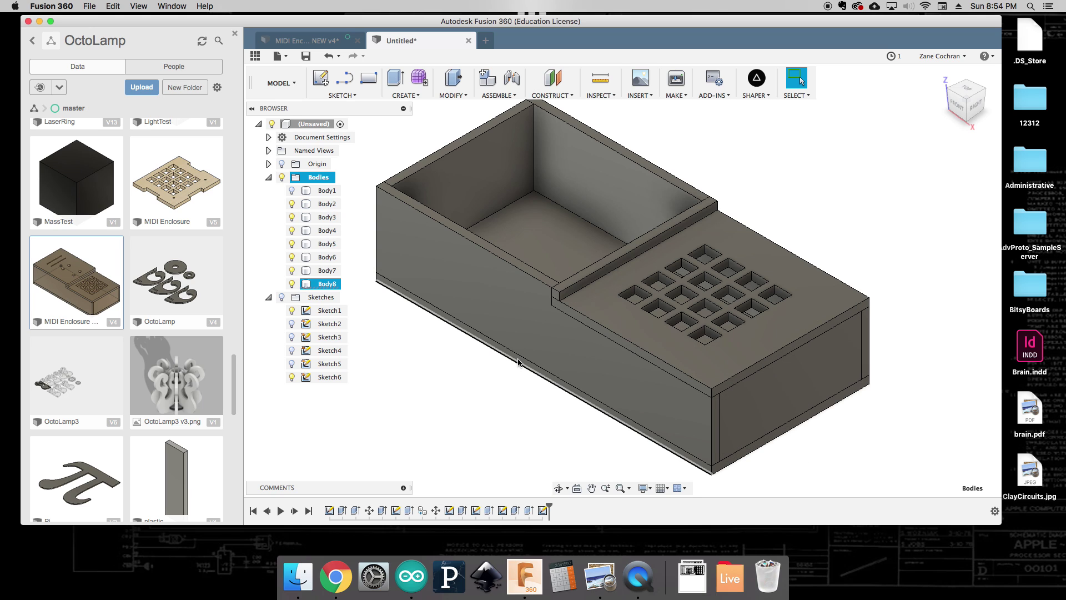
Undo back to the open panel sketch, then finish it and hide all sketches.
{"action": "left_click", "coordinate": [329, 56]}
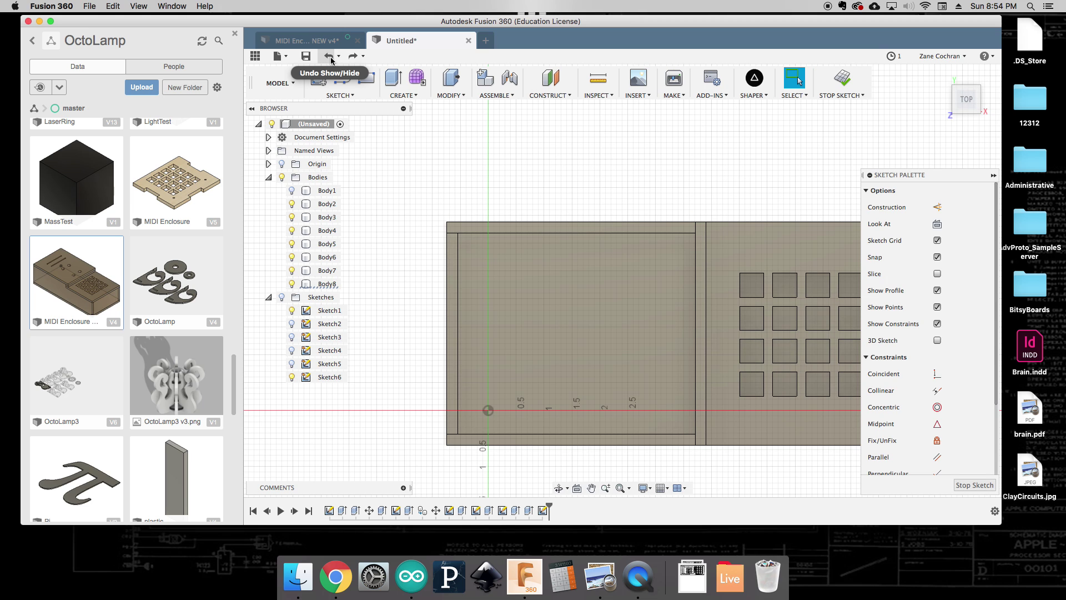
{"action": "left_click", "coordinate": [332, 59]}
{"action": "left_click", "coordinate": [841, 81]}
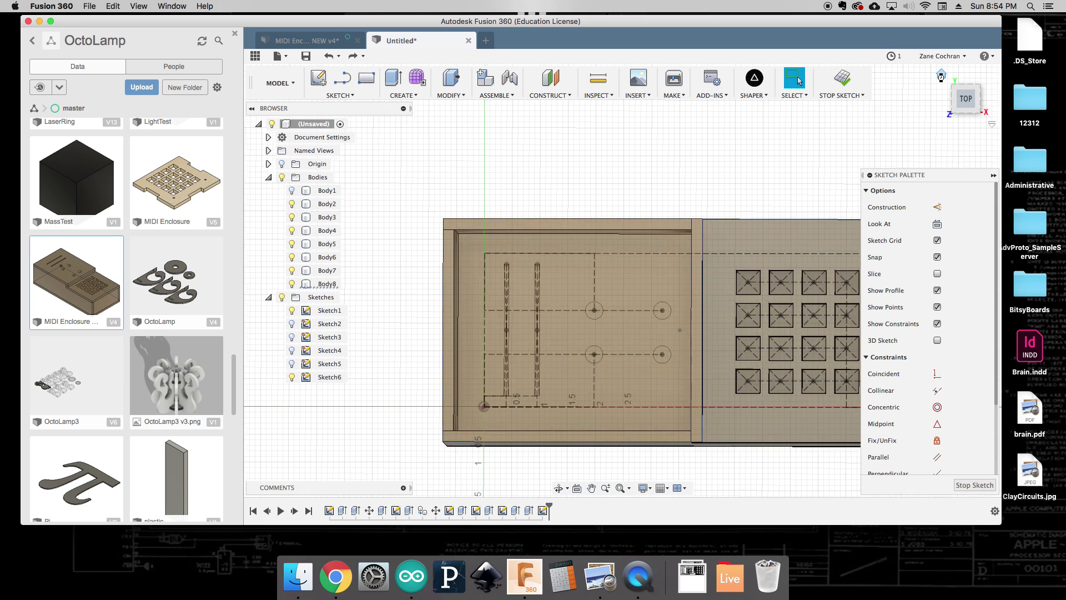
{"action": "left_click", "coordinate": [281, 297]}
{"action": "left_click", "coordinate": [315, 177]}
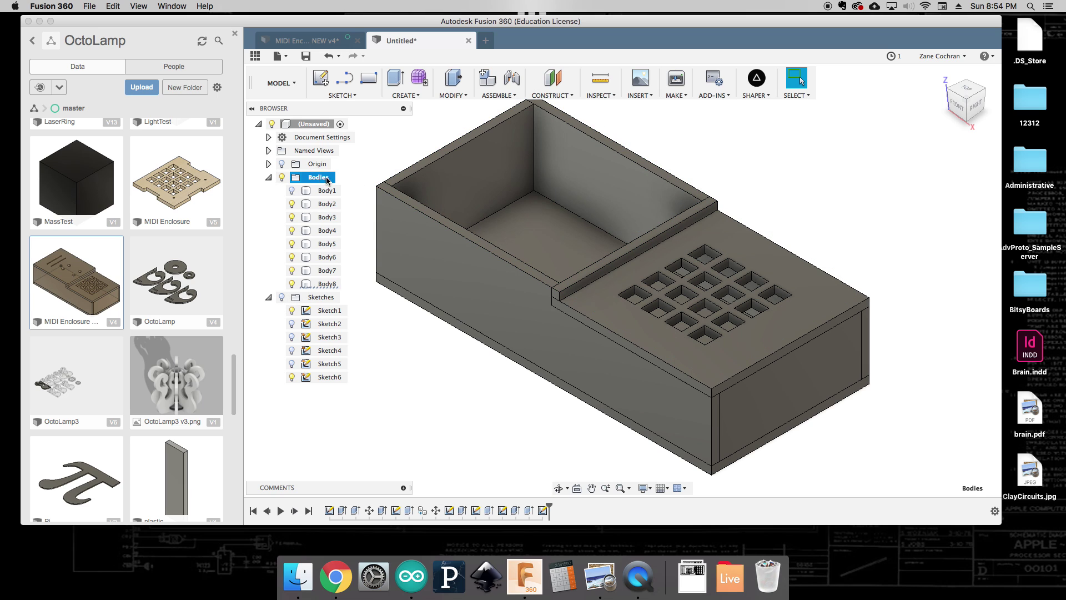
{"action": "right_click", "coordinate": [610, 315]}
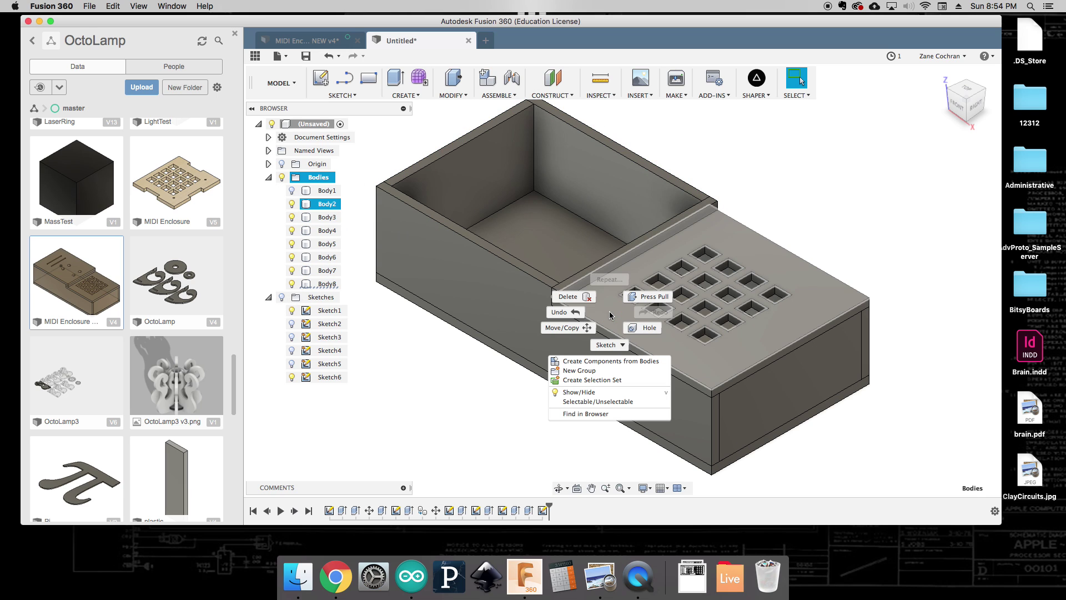
{"action": "left_click", "coordinate": [440, 361]}
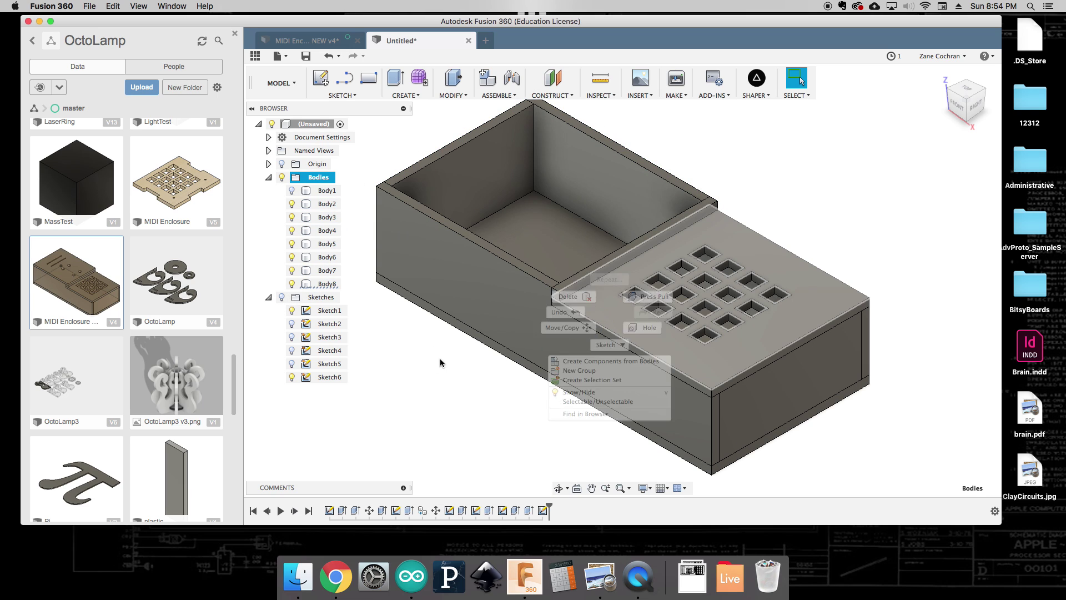
{"action": "right_click", "coordinate": [598, 306]}
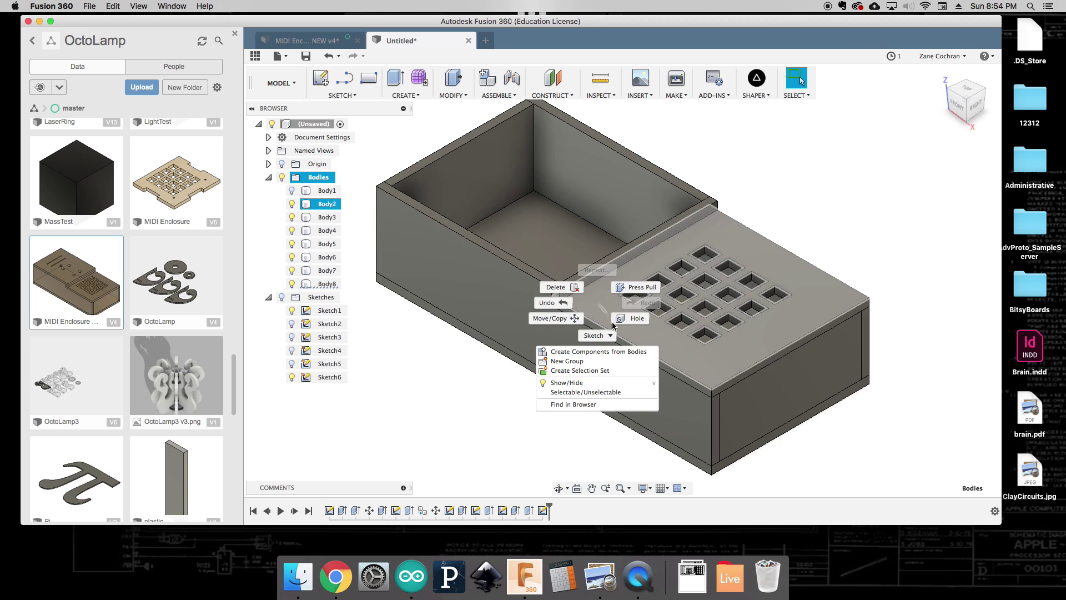
{"action": "left_click", "coordinate": [462, 382]}
{"action": "left_click", "coordinate": [328, 204]}
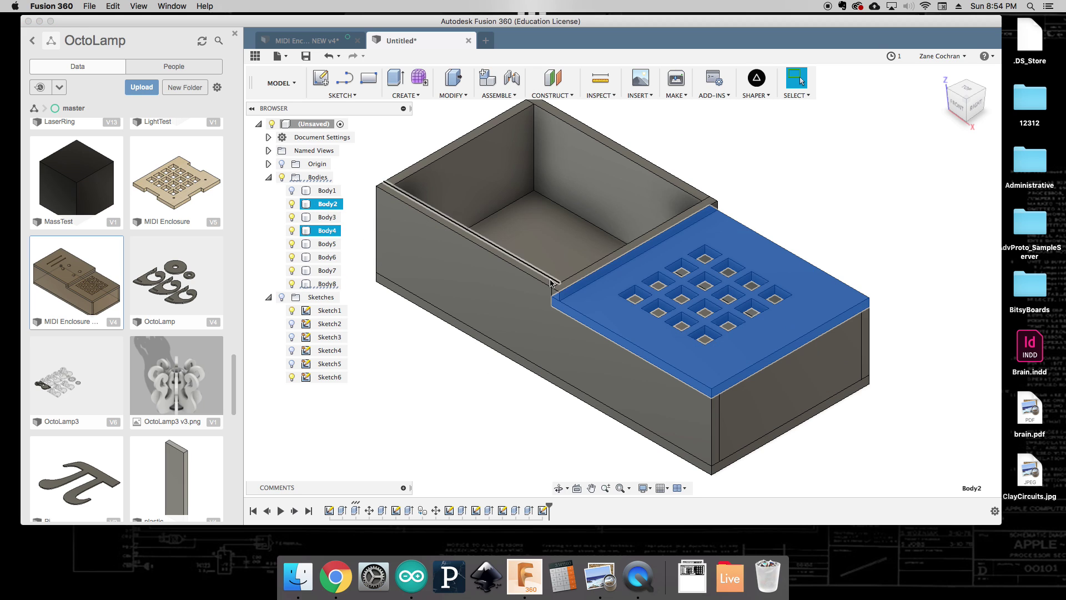
{"action": "right_click", "coordinate": [592, 309]}
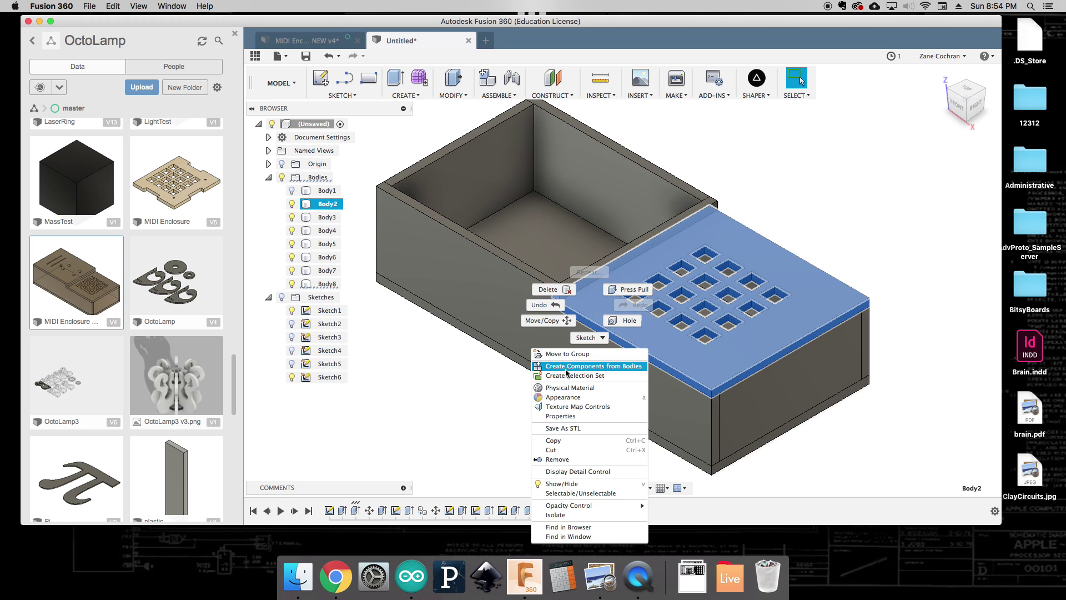
{"action": "left_click", "coordinate": [430, 403]}
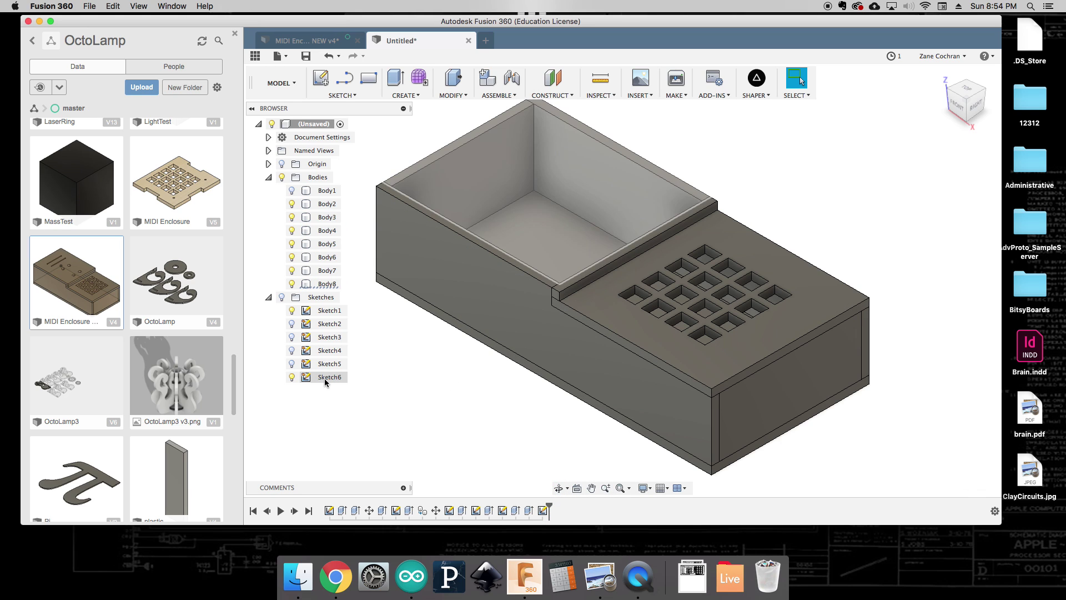
Switch to Finder and check the exported MIDI_FACELEFT.dxf file on the Desktop, then return to Fusion 360.
{"action": "left_click", "coordinate": [290, 583]}
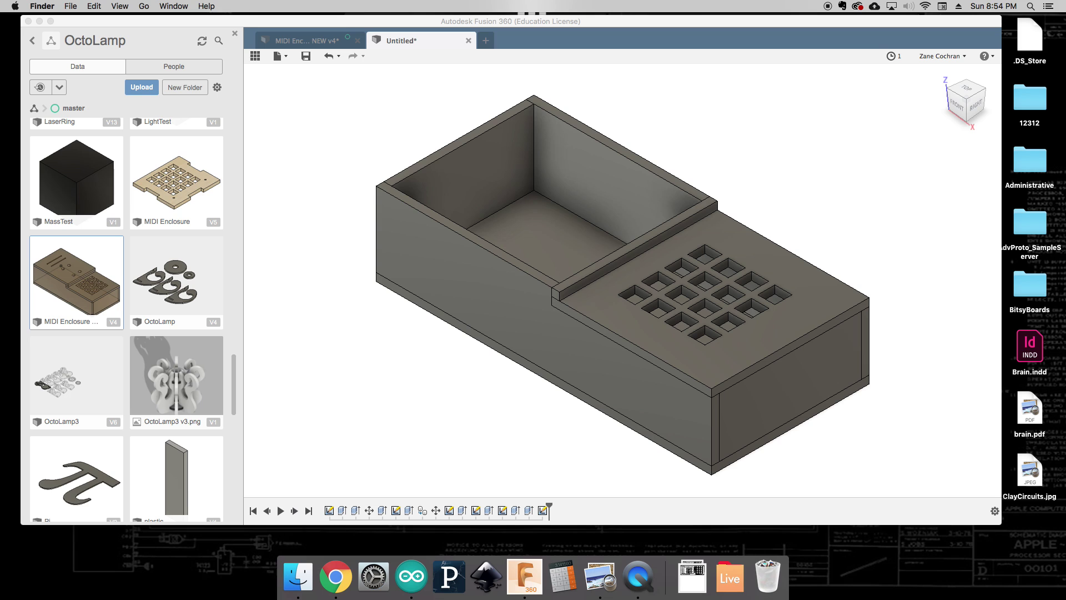
{"action": "key", "text": "super+n"}
{"action": "left_click_drag", "start_coordinate": [683, 76], "coordinate": [383, 76]}
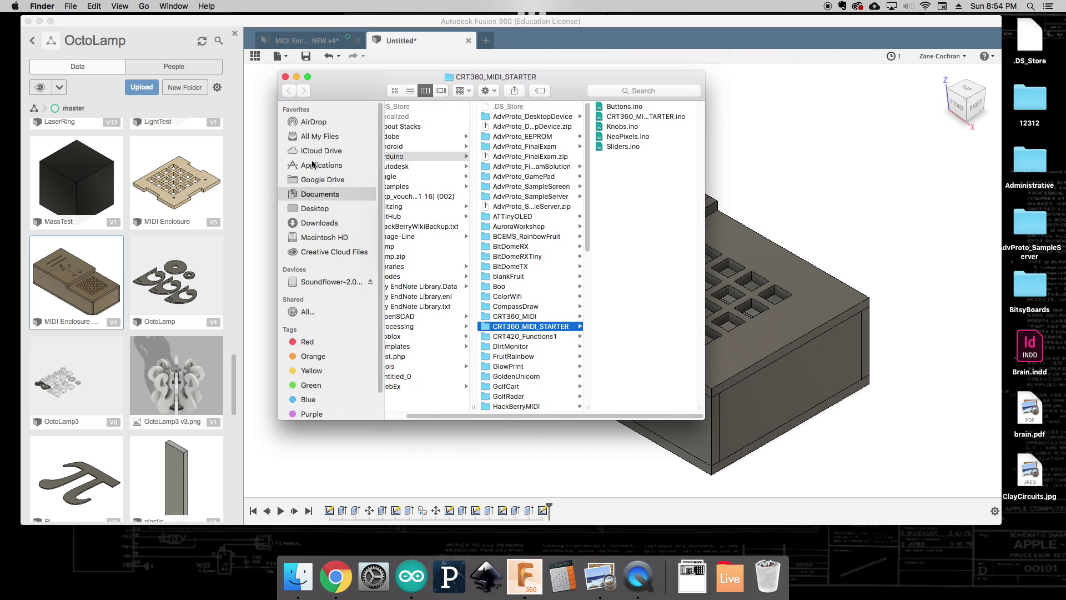
{"action": "left_click", "coordinate": [324, 210]}
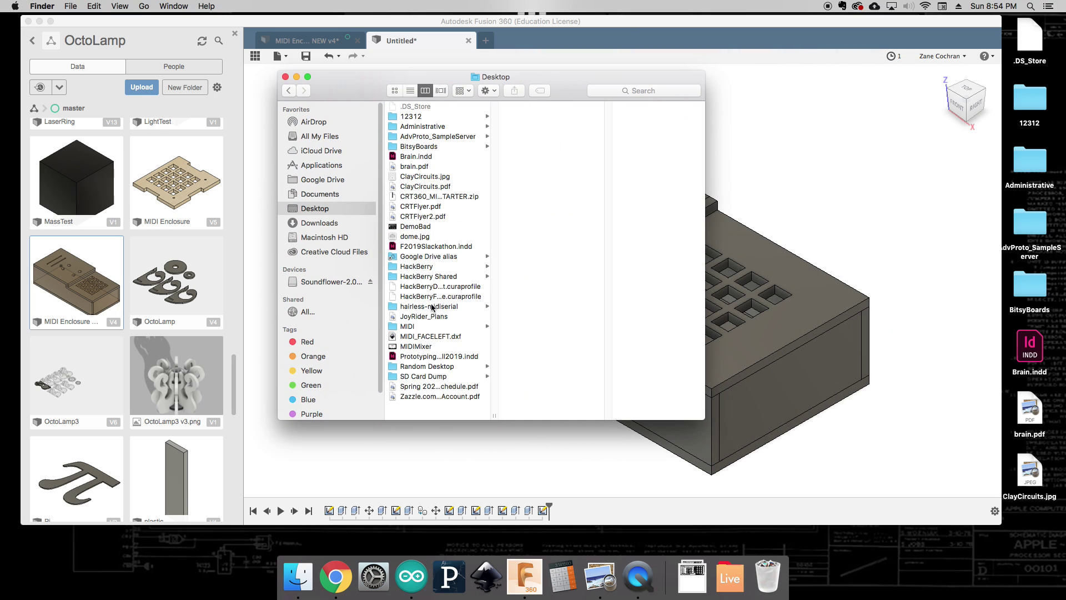
{"action": "left_click", "coordinate": [437, 336]}
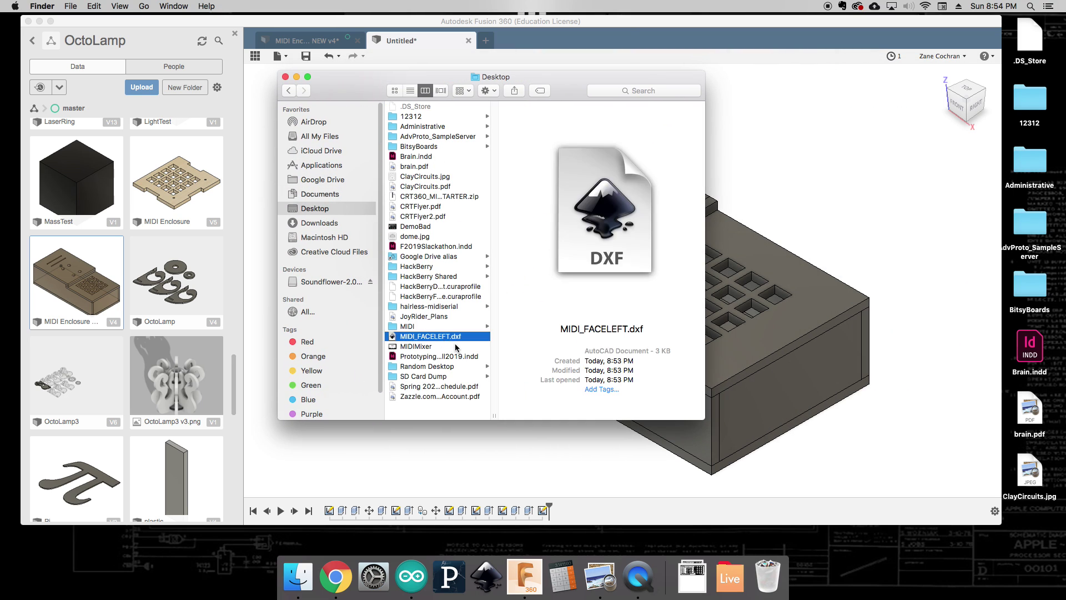
{"action": "left_click", "coordinate": [285, 77]}
{"action": "left_click", "coordinate": [854, 157]}
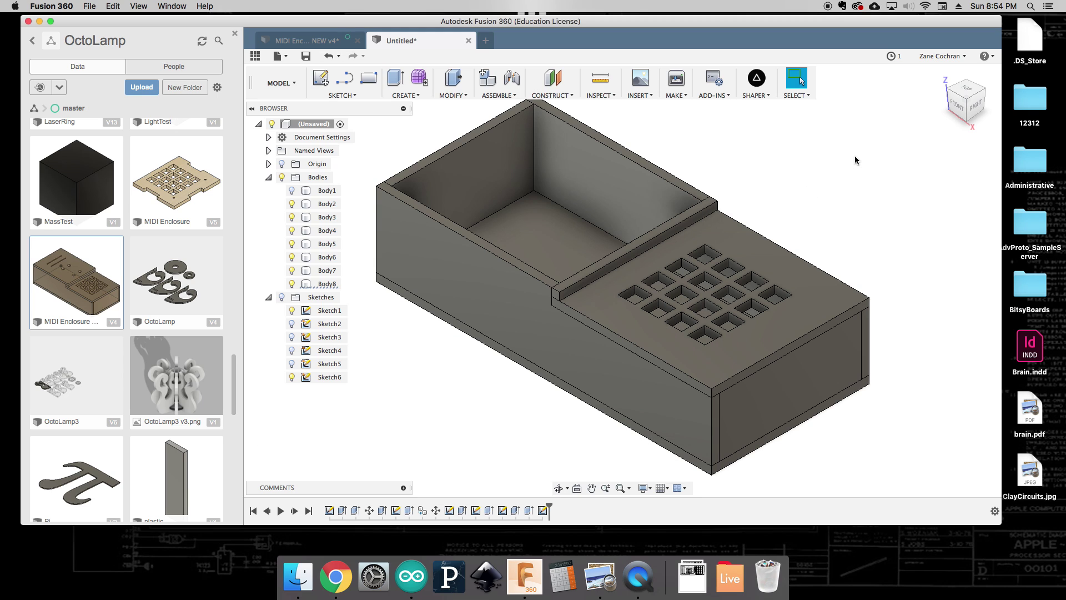
{"action": "left_click", "coordinate": [502, 329]}
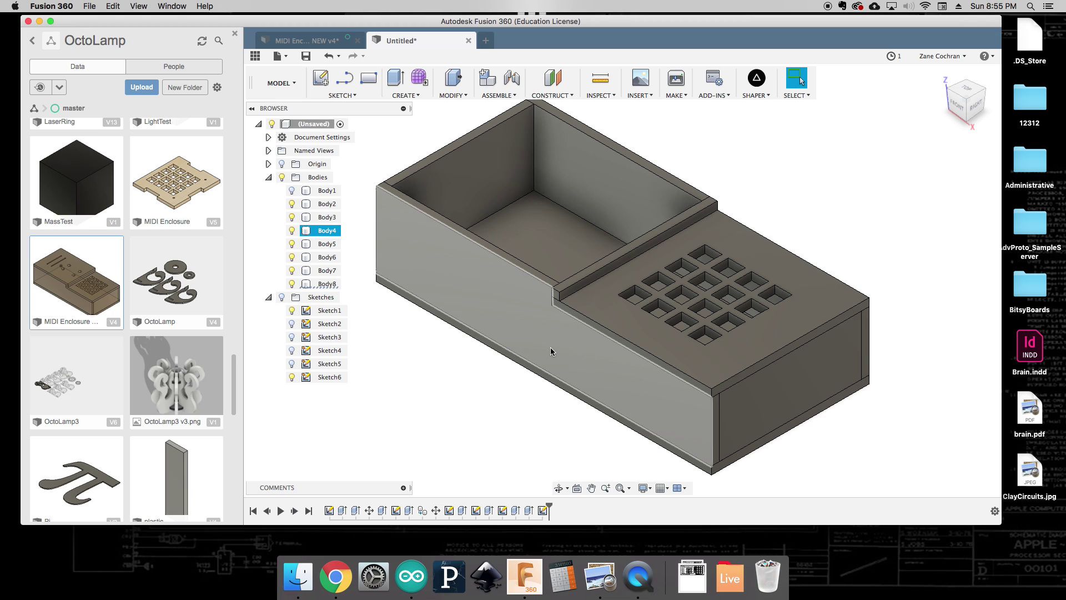
{"action": "left_click", "coordinate": [703, 288]}
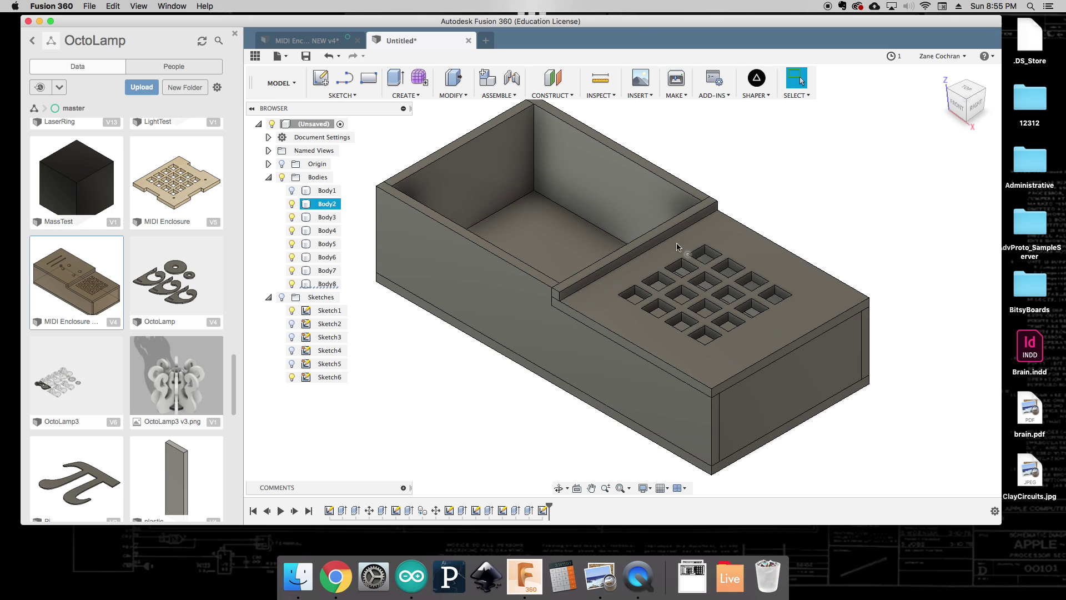
{"action": "left_click", "coordinate": [459, 278]}
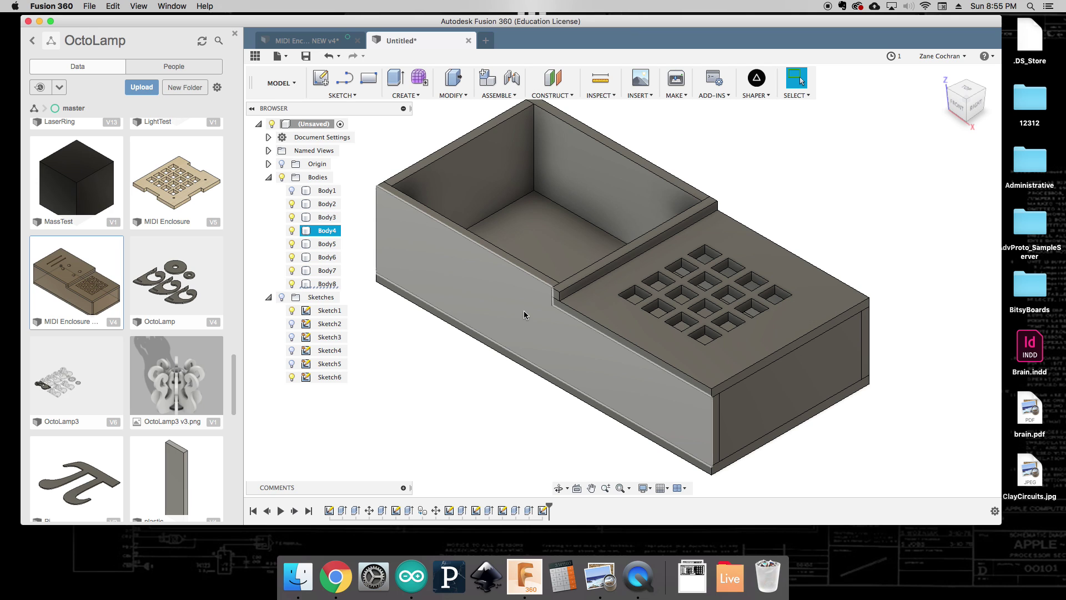
{"action": "left_click", "coordinate": [328, 204]}
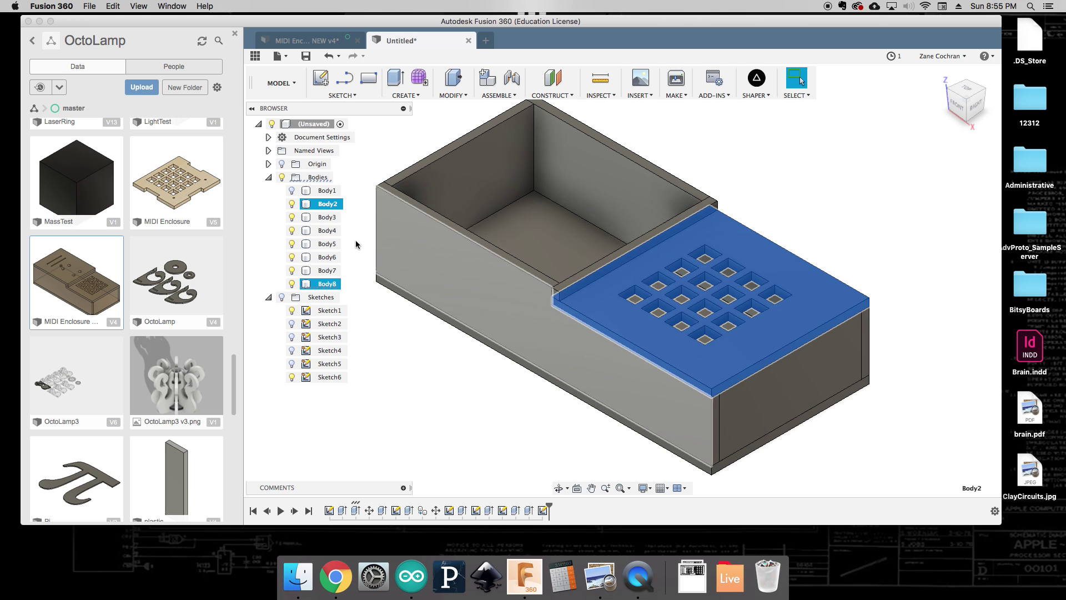
{"action": "left_click", "coordinate": [388, 354]}
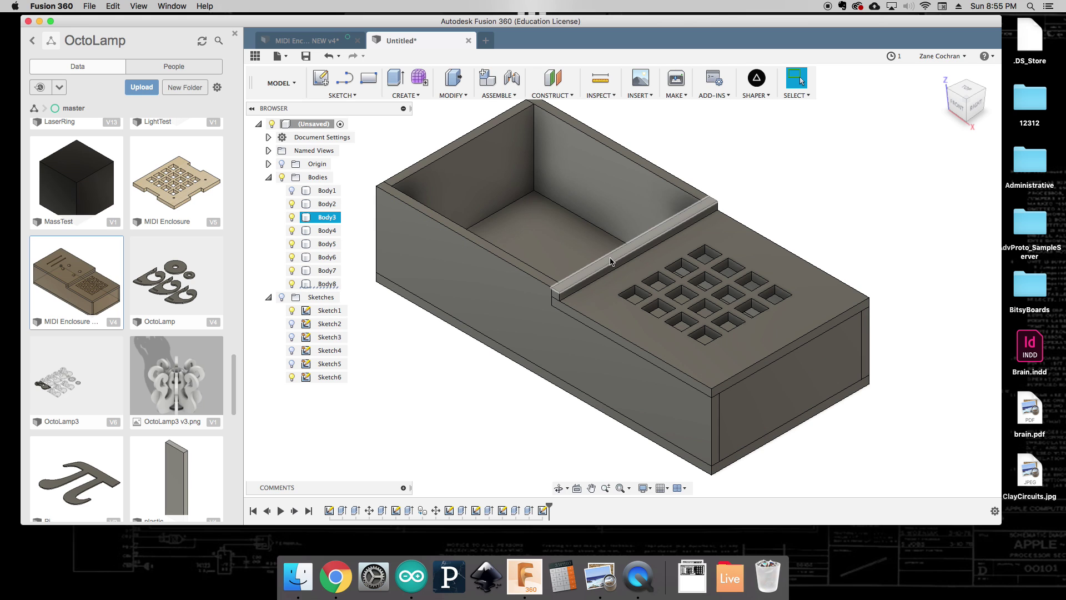
Create a sketch on the top face of the narrow riser strip between the enclosure's upper opening and lower panel.
{"action": "left_click", "coordinate": [611, 261]}
{"action": "right_click", "coordinate": [611, 261]}
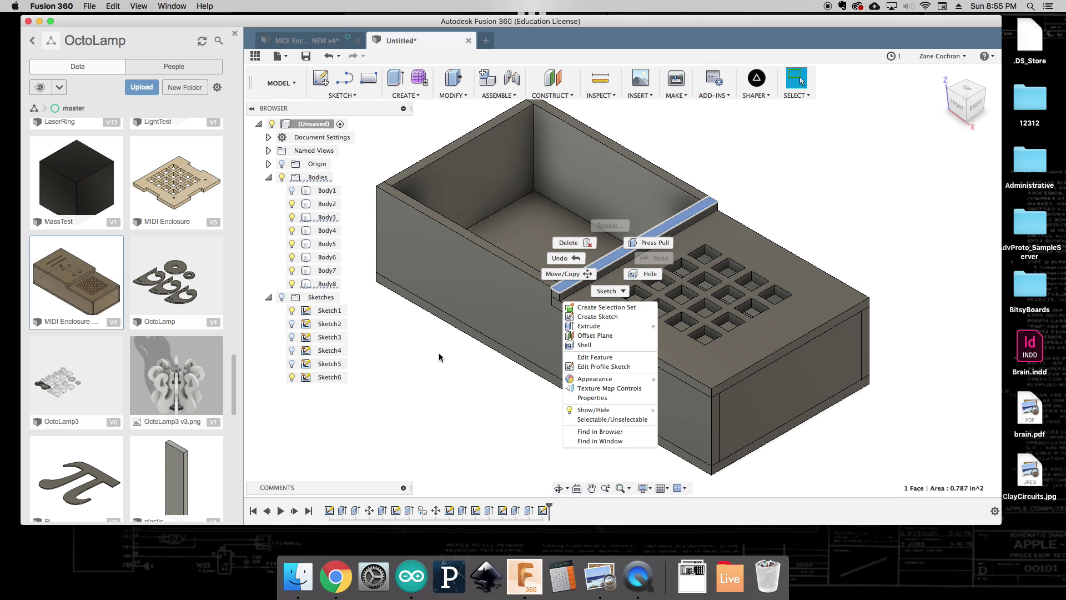
{"action": "left_click", "coordinate": [604, 318]}
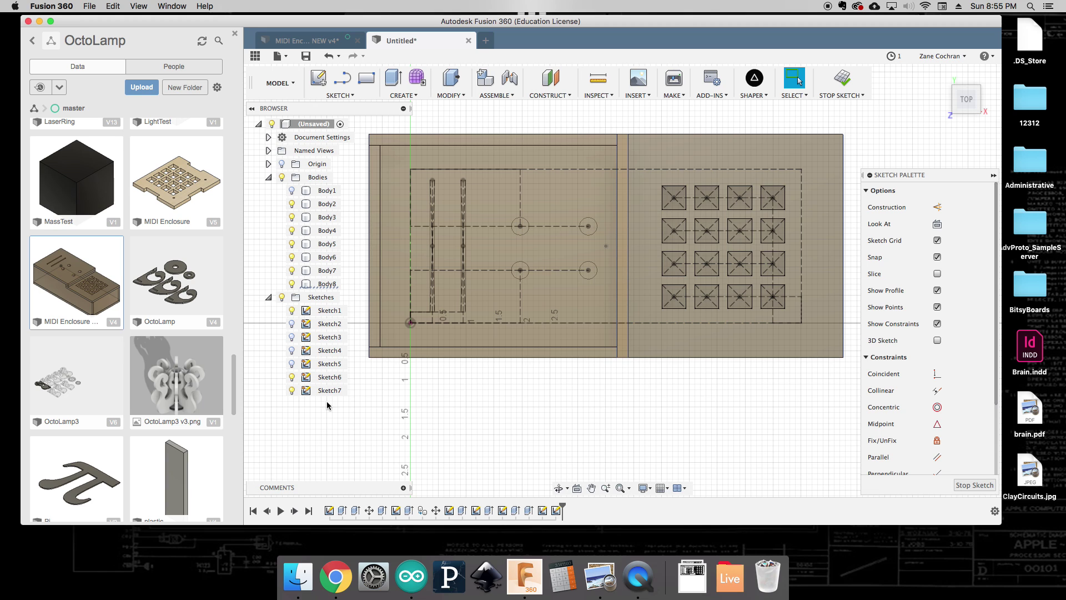
Export the riser strip's face sketch as a DXF file named MIDI_FACE_RISER to the Desktop.
{"action": "right_click", "coordinate": [329, 392]}
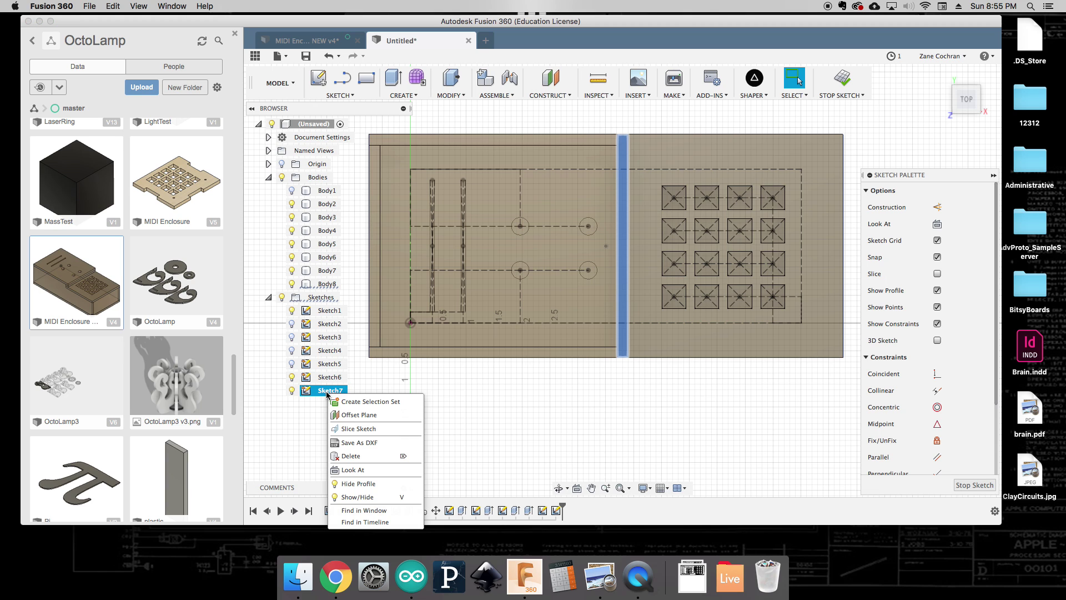
{"action": "left_click", "coordinate": [359, 443]}
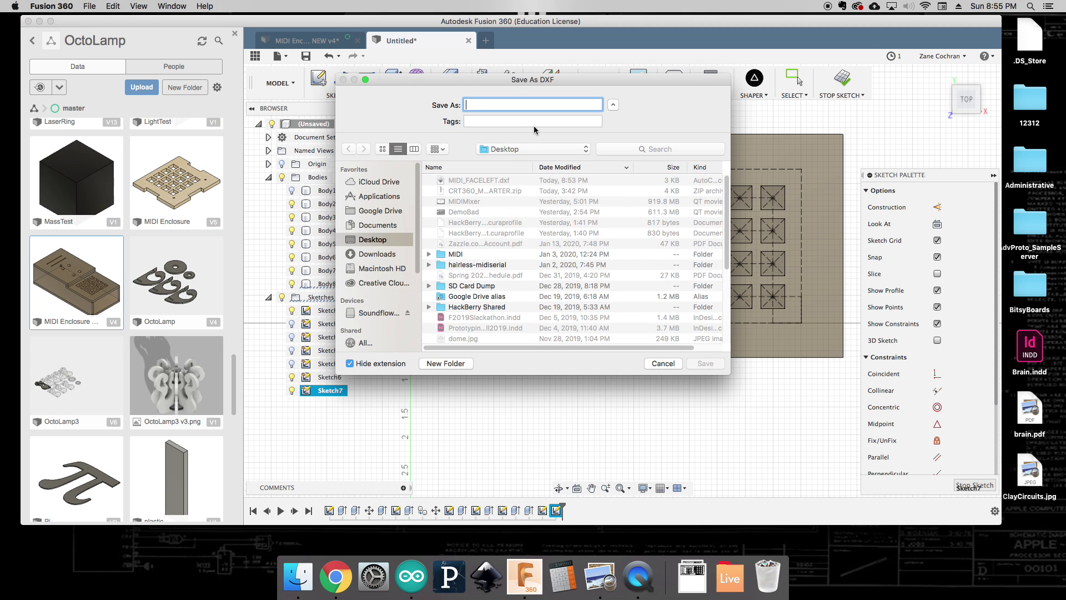
{"action": "type", "text": "FACE"}
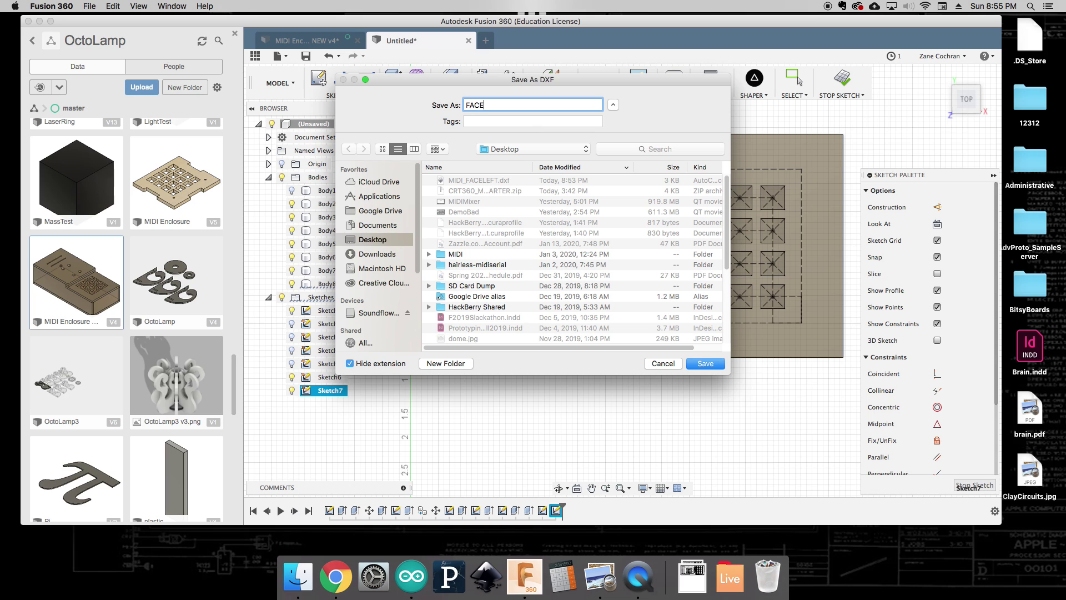
{"action": "type", "text": "_RISER"}
{"action": "left_click", "coordinate": [466, 104]}
{"action": "type", "text": "MIDI_"}
{"action": "left_click", "coordinate": [706, 364]}
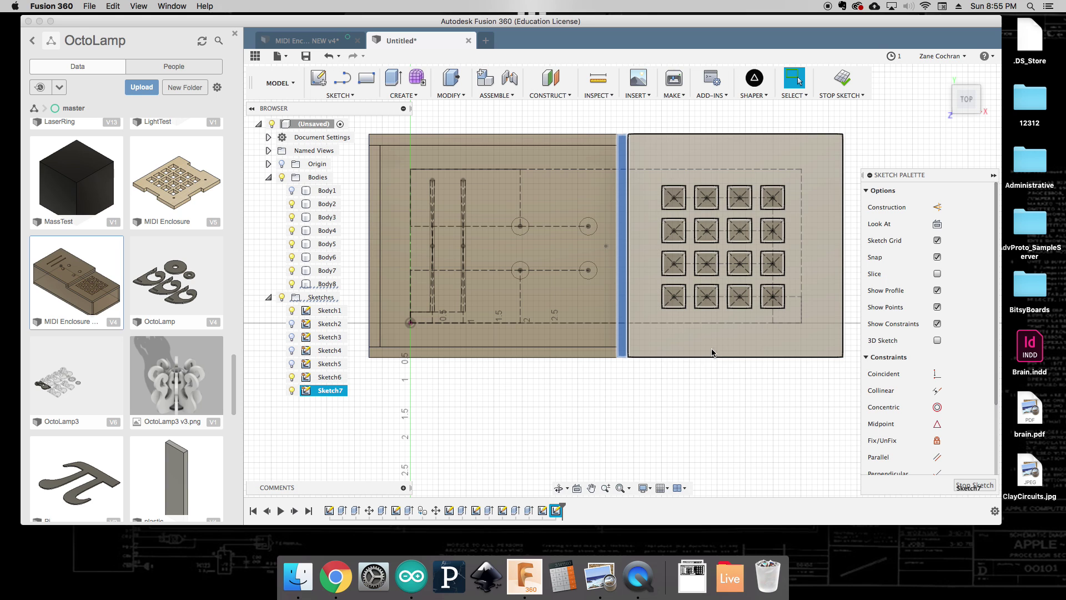
Finish the riser sketch and create a new sketch on the top face of the lower panel with the square button holes.
{"action": "left_click", "coordinate": [842, 80]}
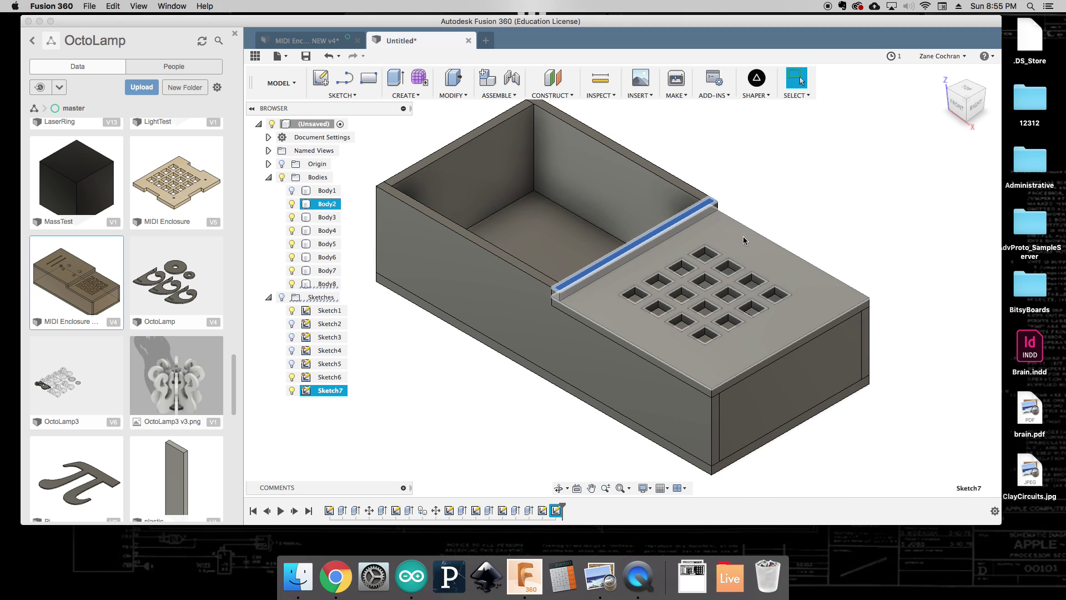
{"action": "right_click", "coordinate": [757, 253]}
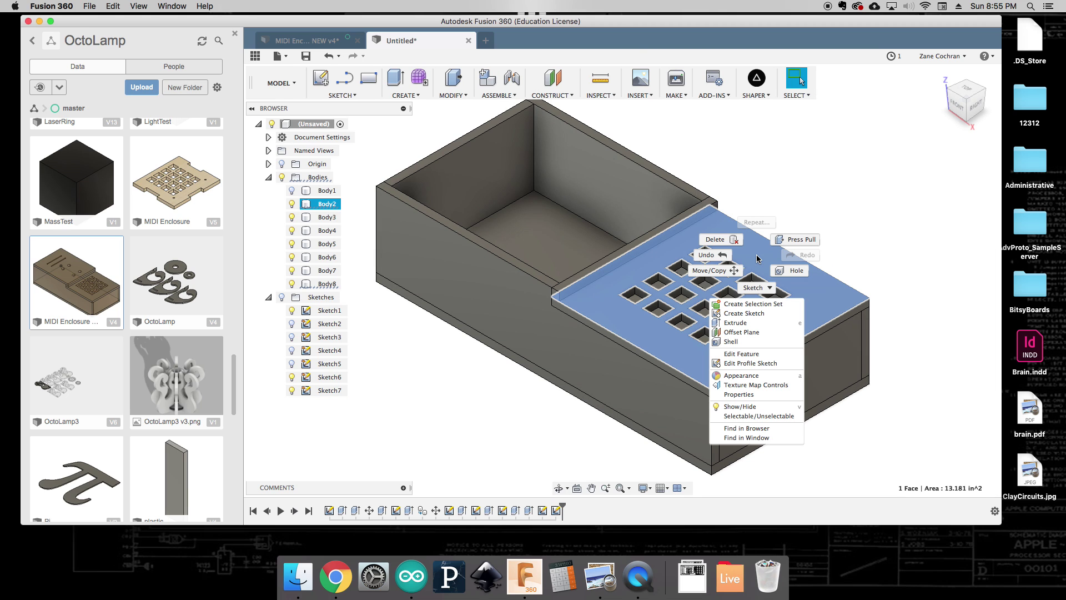
{"action": "left_click", "coordinate": [769, 364]}
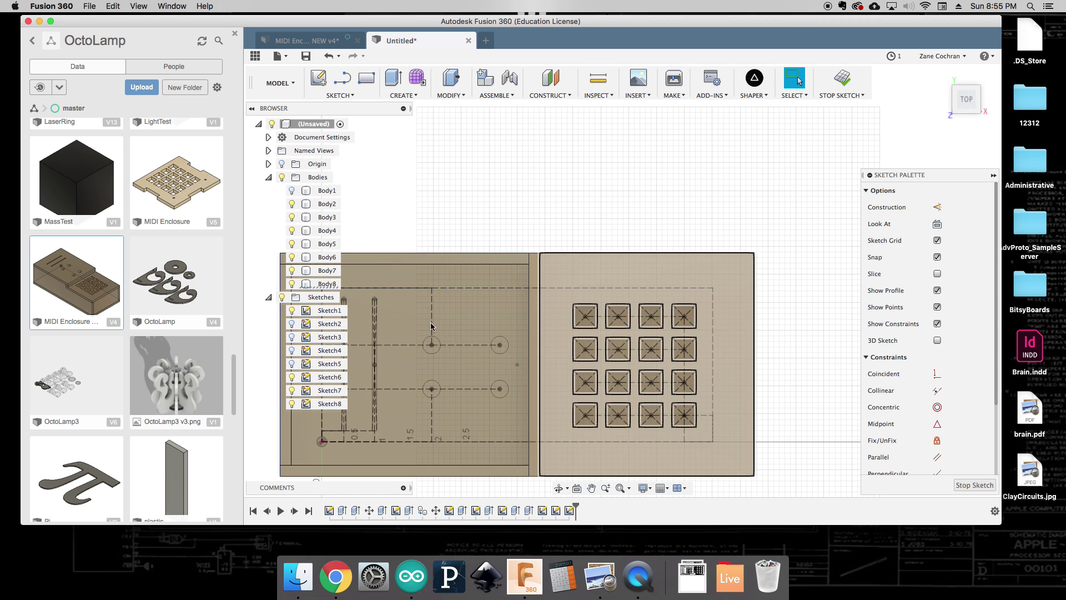
Export the button panel's face sketch as a DXF file named MIDI_FACE_RIGHT to the Desktop.
{"action": "right_click", "coordinate": [319, 407]}
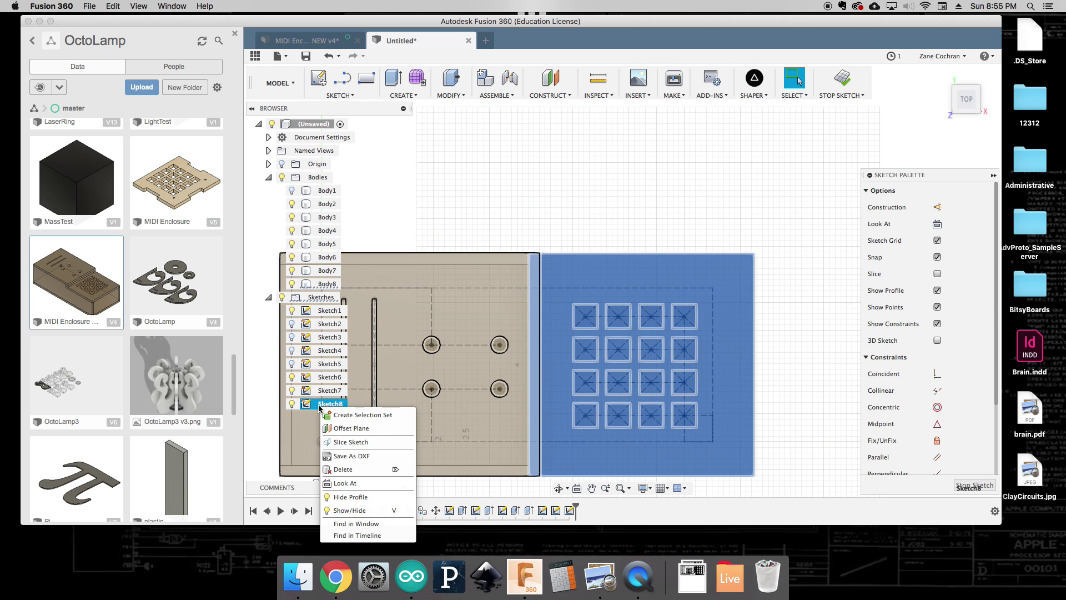
{"action": "left_click", "coordinate": [353, 456]}
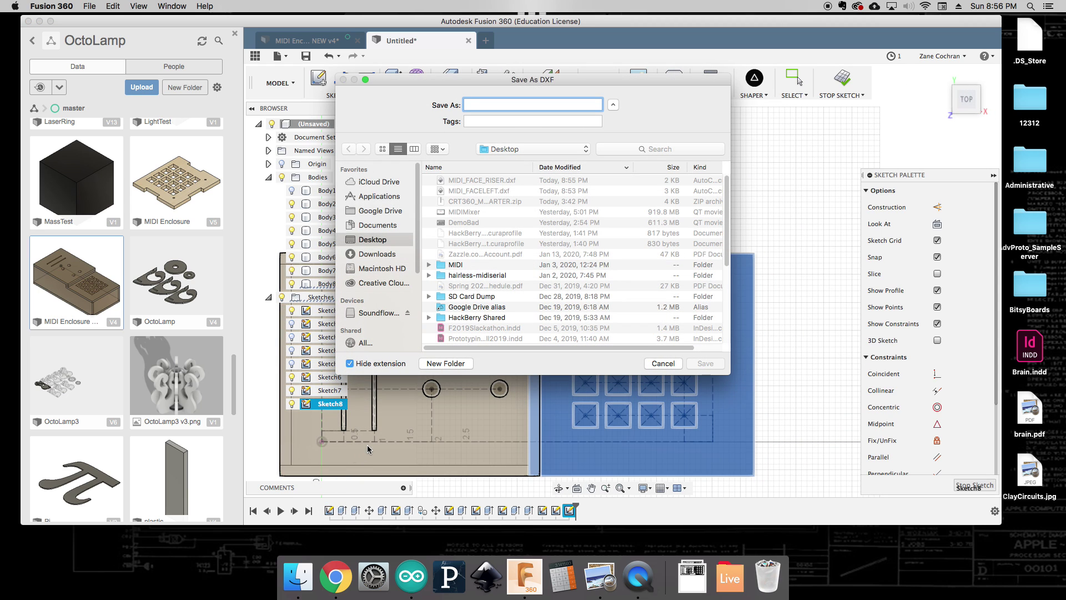
{"action": "type", "text": "MIDI_FACE_"}
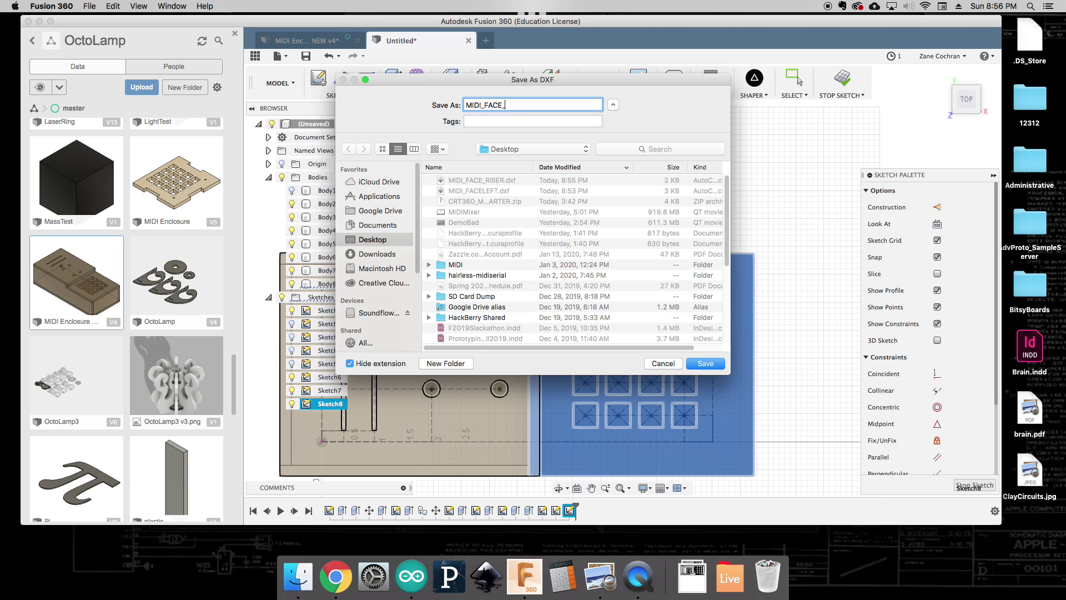
{"action": "type", "text": "RIGHT"}
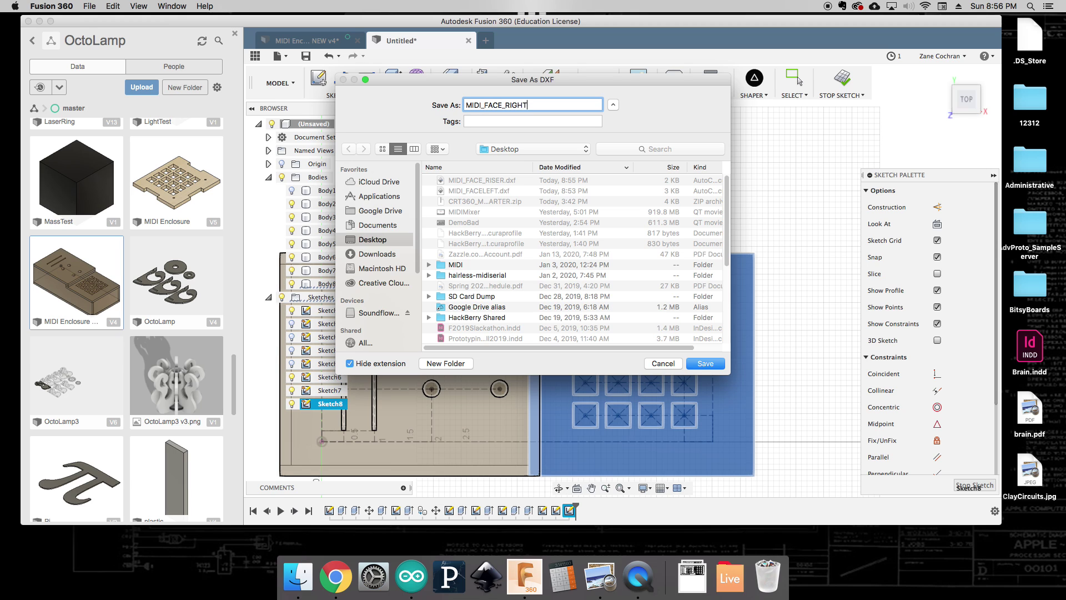
{"action": "left_click", "coordinate": [714, 364]}
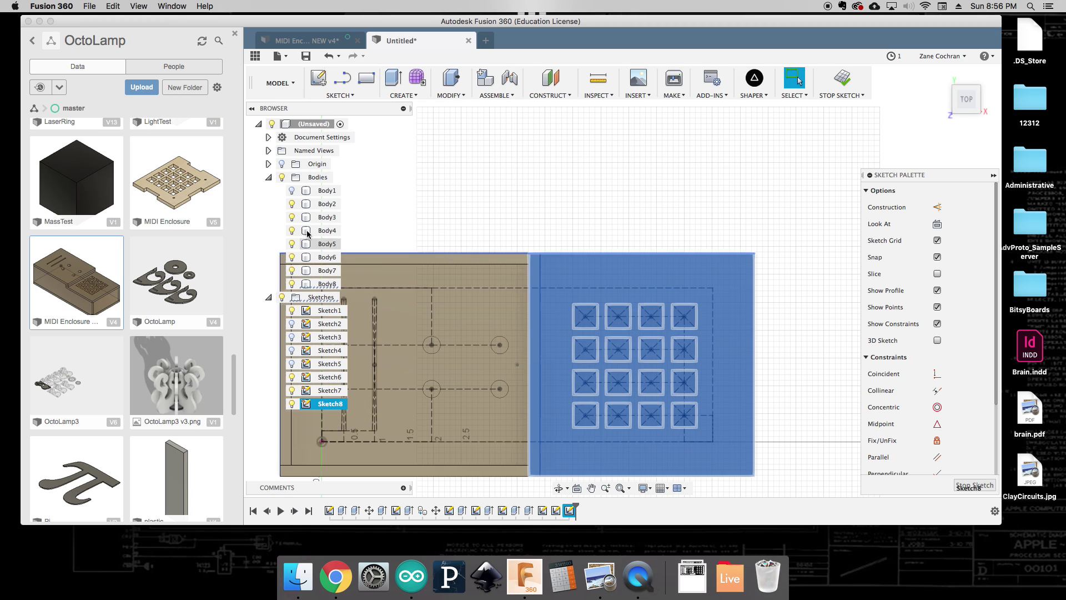
Hide Body2 and Body3, the remaining top pieces covering the enclosure.
{"action": "left_click", "coordinate": [292, 204]}
{"action": "left_click", "coordinate": [292, 217]}
{"action": "left_click", "coordinate": [677, 176]}
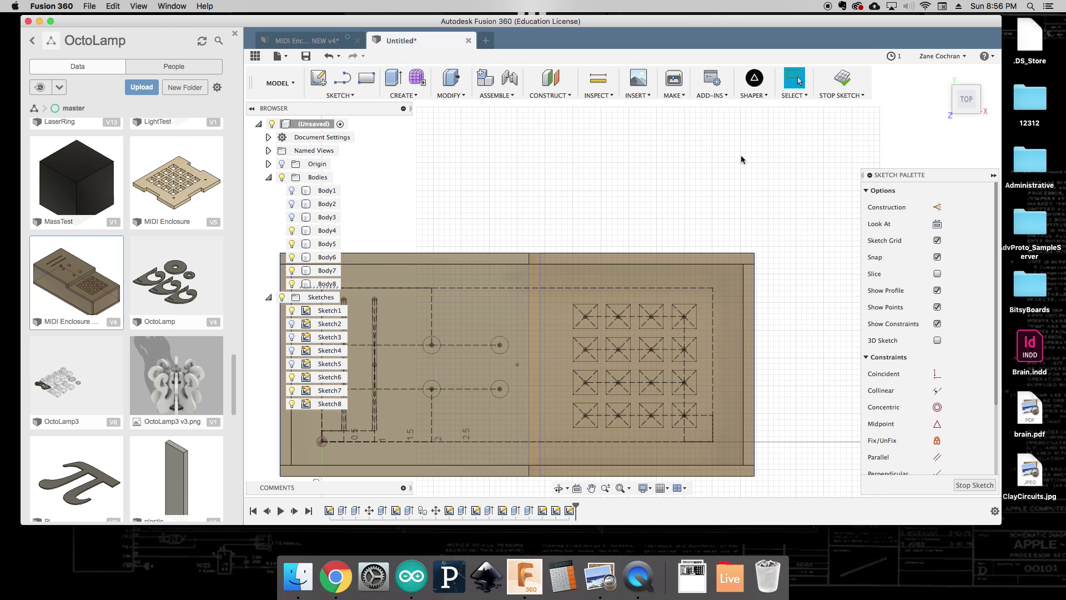
Finish the open sketch and create a new sketch on the outer face of the long front wall.
{"action": "left_click", "coordinate": [937, 76]}
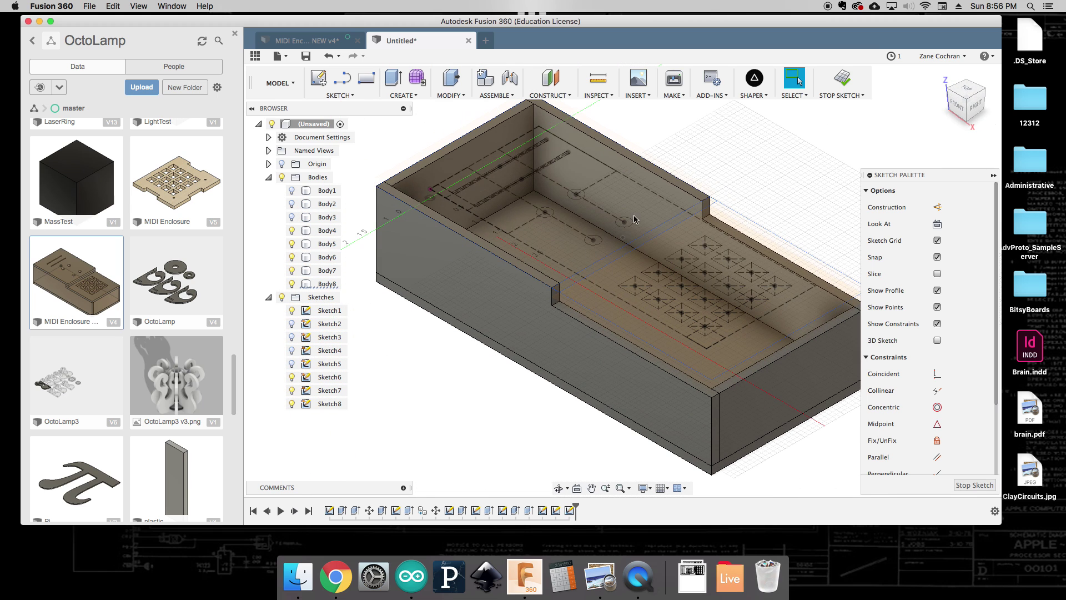
{"action": "left_click", "coordinate": [530, 335]}
{"action": "right_click", "coordinate": [530, 336]}
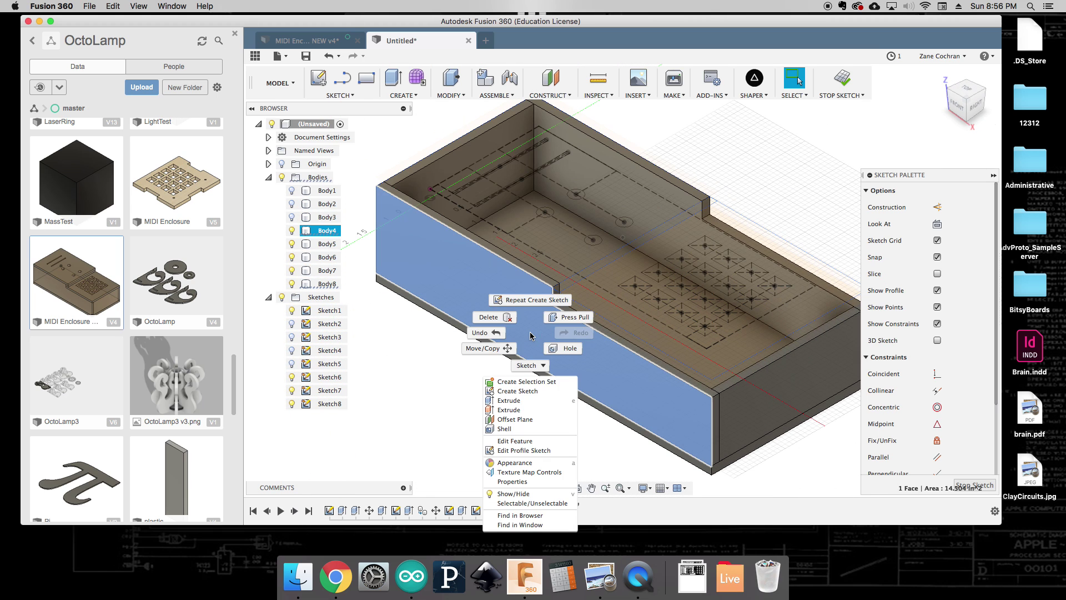
{"action": "left_click", "coordinate": [534, 391]}
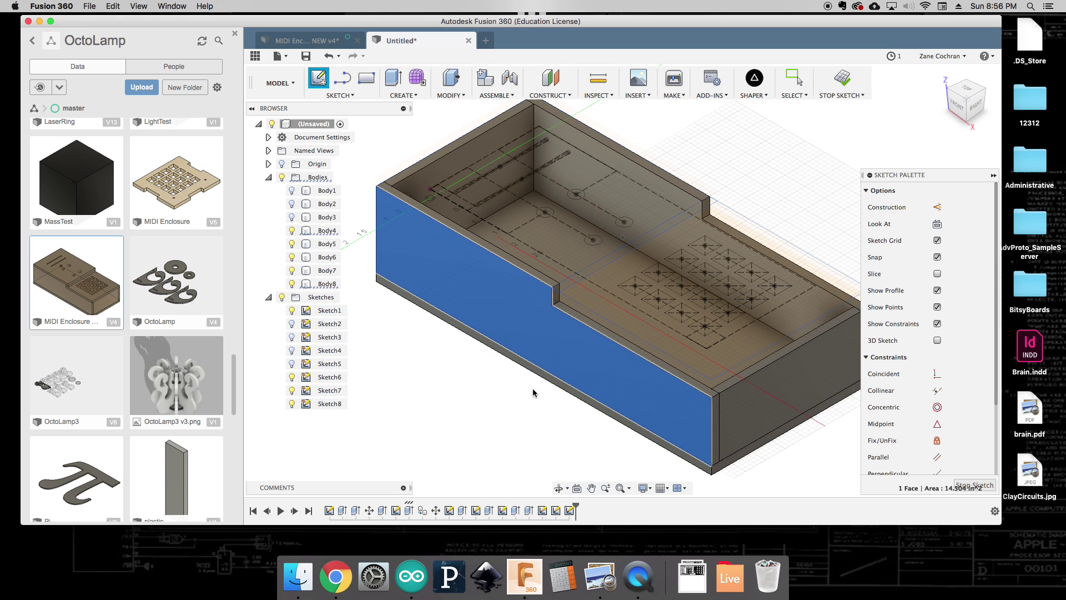
{"action": "left_click", "coordinate": [841, 79]}
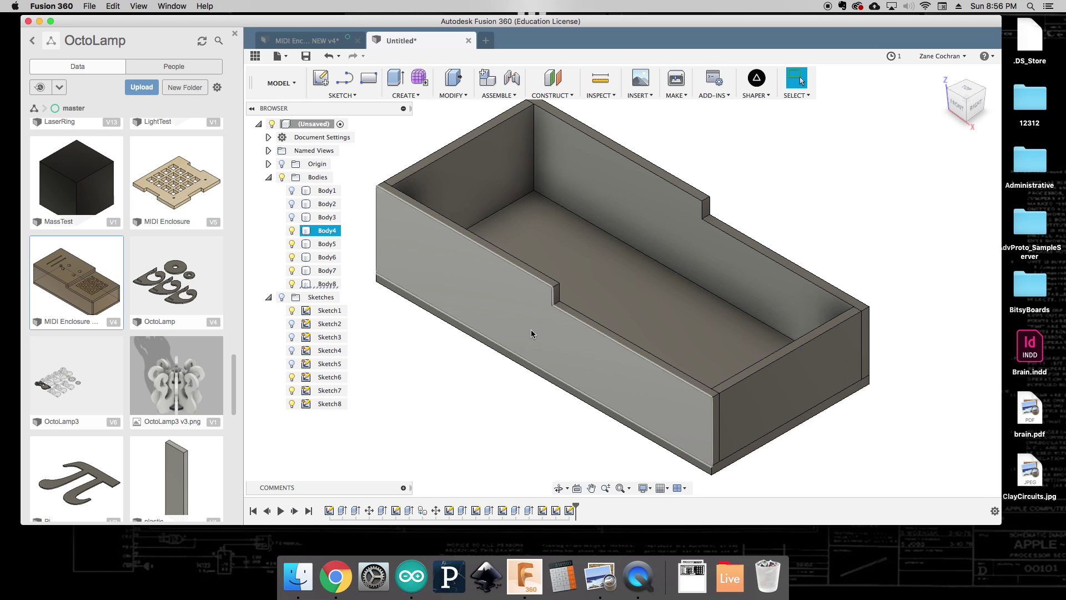
{"action": "right_click", "coordinate": [531, 333]}
{"action": "left_click", "coordinate": [534, 389]}
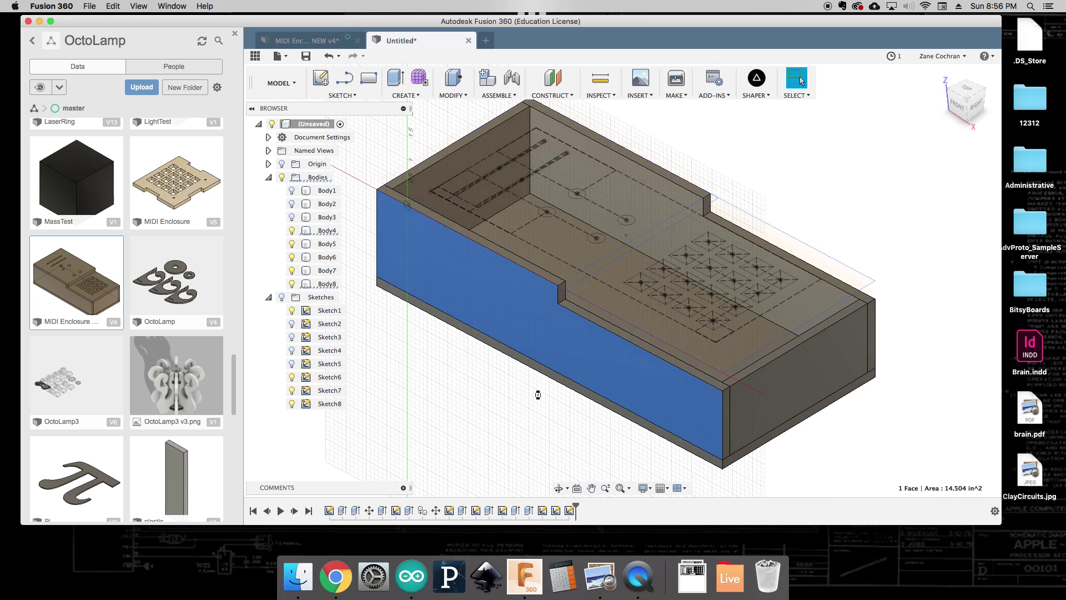
Export the front wall's face sketch as a DXF file named MIDI_FRONT to the Desktop.
{"action": "right_click", "coordinate": [331, 417]}
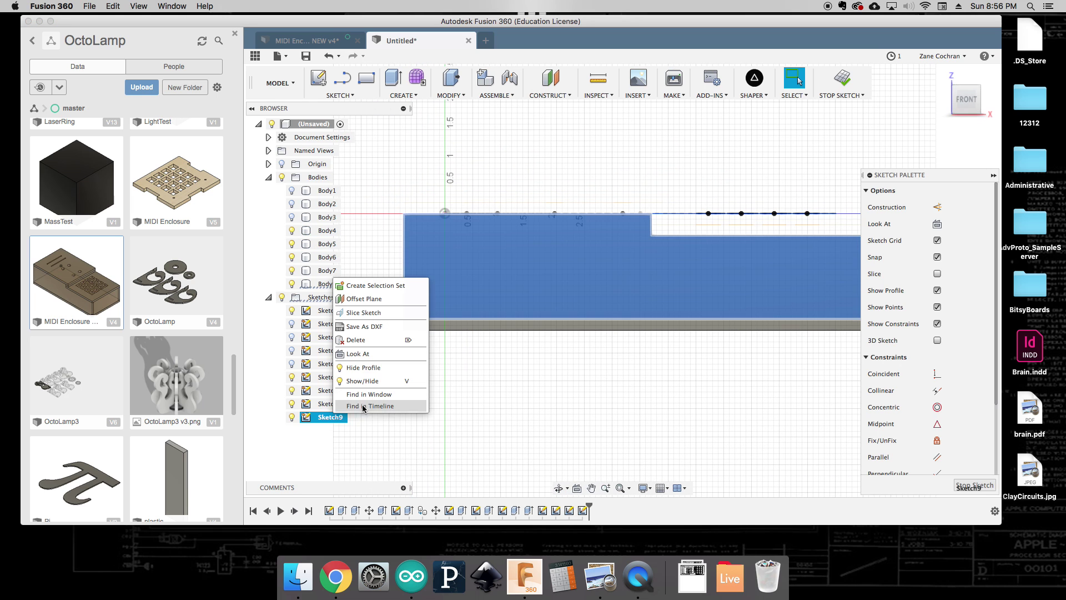
{"action": "left_click", "coordinate": [379, 328]}
{"action": "type", "text": "MIDI_FRONT"}
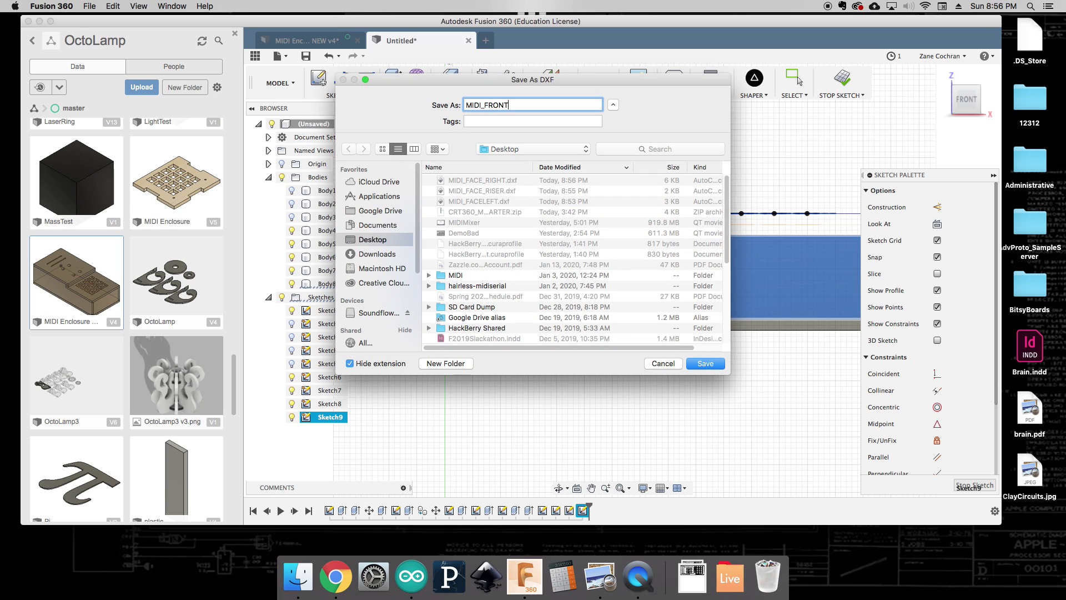
{"action": "left_click", "coordinate": [708, 364]}
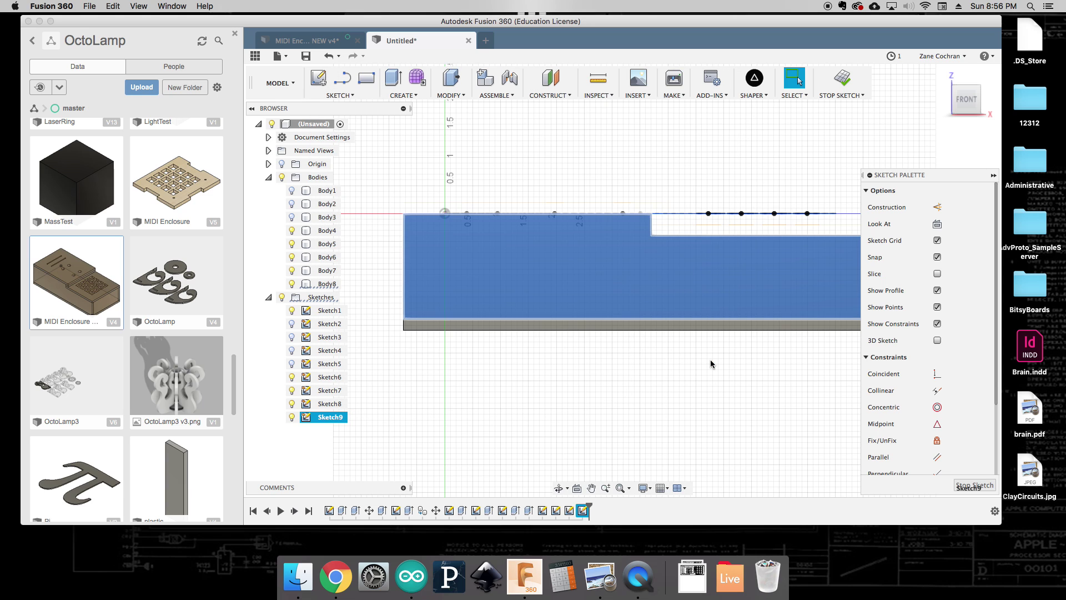
{"action": "left_click", "coordinate": [697, 386]}
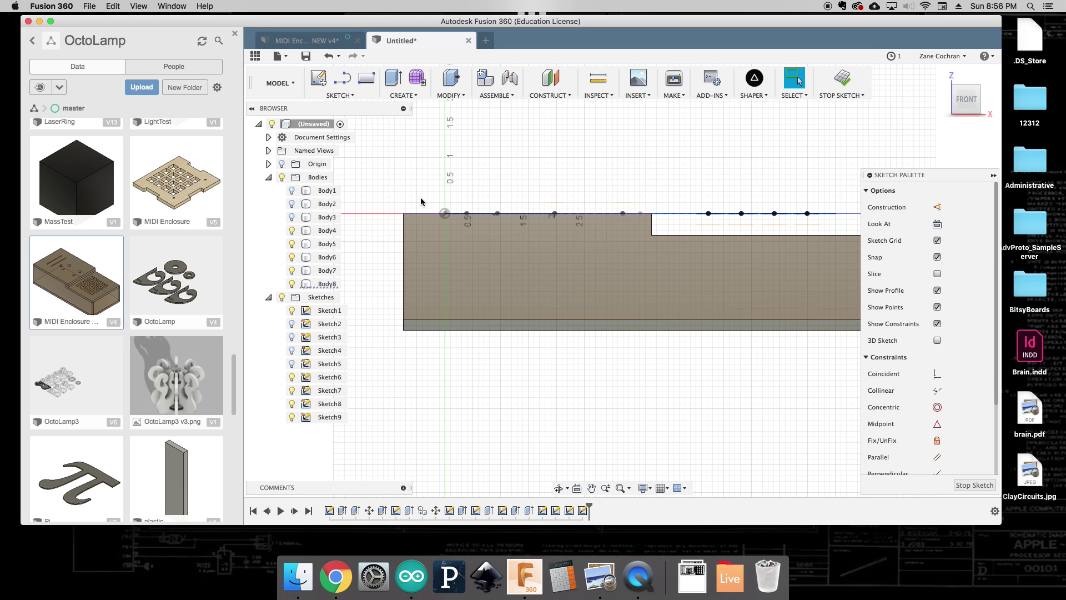
Hide the front wall, Body4, and replace the open sketch session with a new sketch on the long back wall's outer face.
{"action": "left_click", "coordinate": [292, 230]}
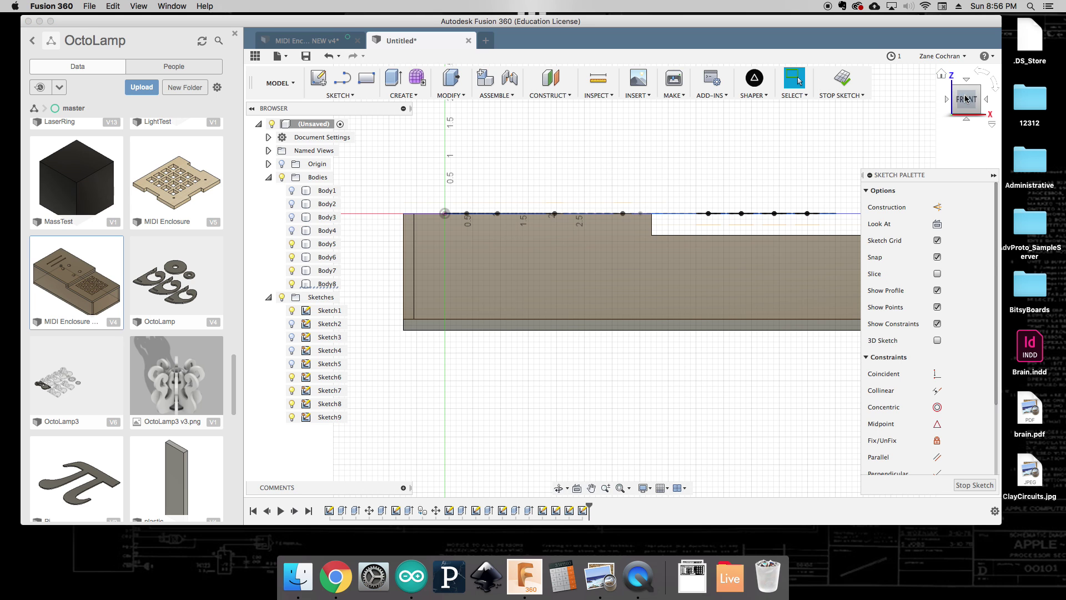
{"action": "left_click_drag", "start_coordinate": [964, 103], "coordinate": [746, 117]}
{"action": "left_click", "coordinate": [743, 347]}
{"action": "right_click", "coordinate": [743, 347]}
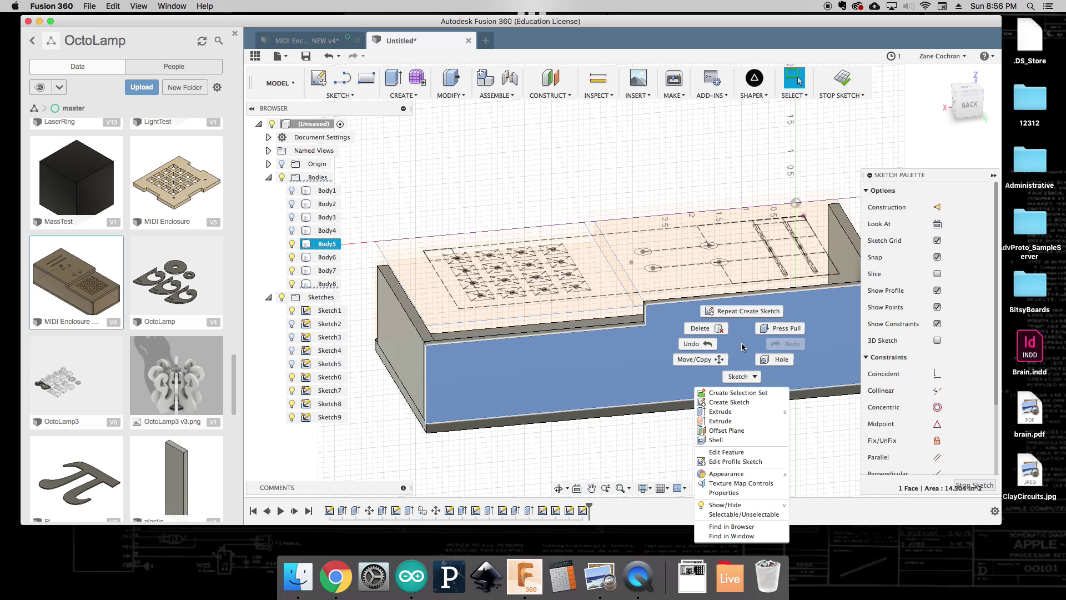
{"action": "left_click", "coordinate": [732, 402]}
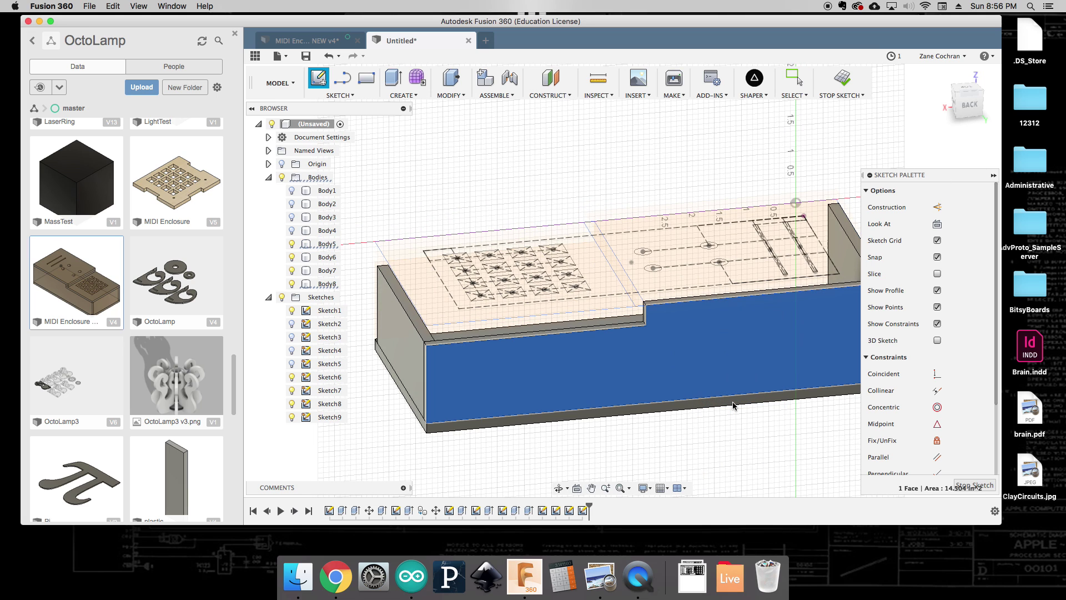
{"action": "left_click", "coordinate": [842, 79]}
{"action": "left_click", "coordinate": [755, 349]}
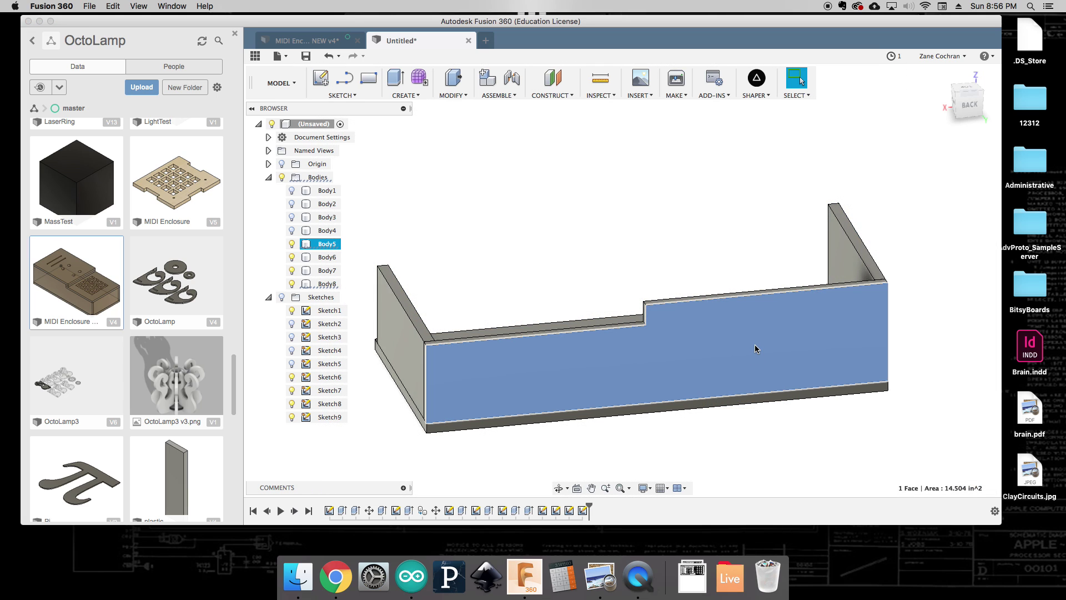
{"action": "right_click", "coordinate": [755, 349]}
{"action": "left_click", "coordinate": [746, 408]}
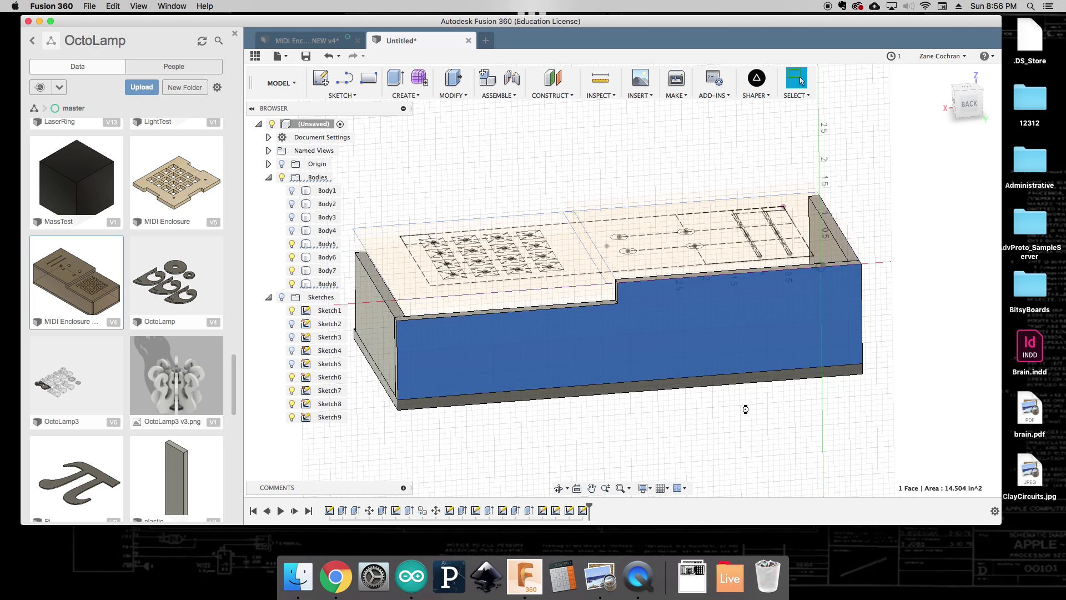
Export the back wall's face sketch as a DXF file named MIDI_BACK to the Desktop.
{"action": "right_click", "coordinate": [333, 433]}
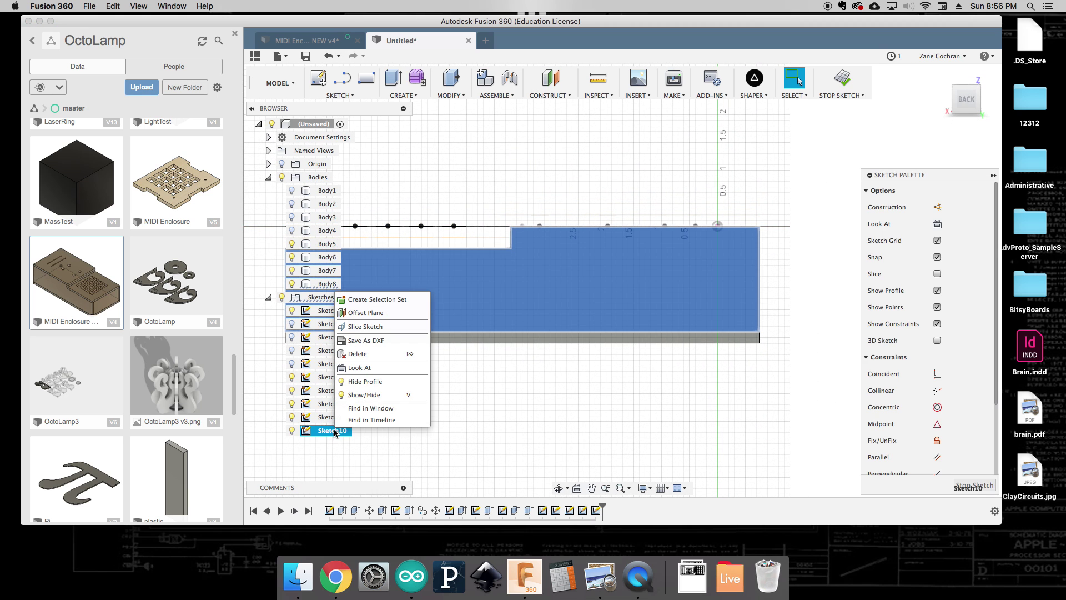
{"action": "left_click", "coordinate": [372, 343]}
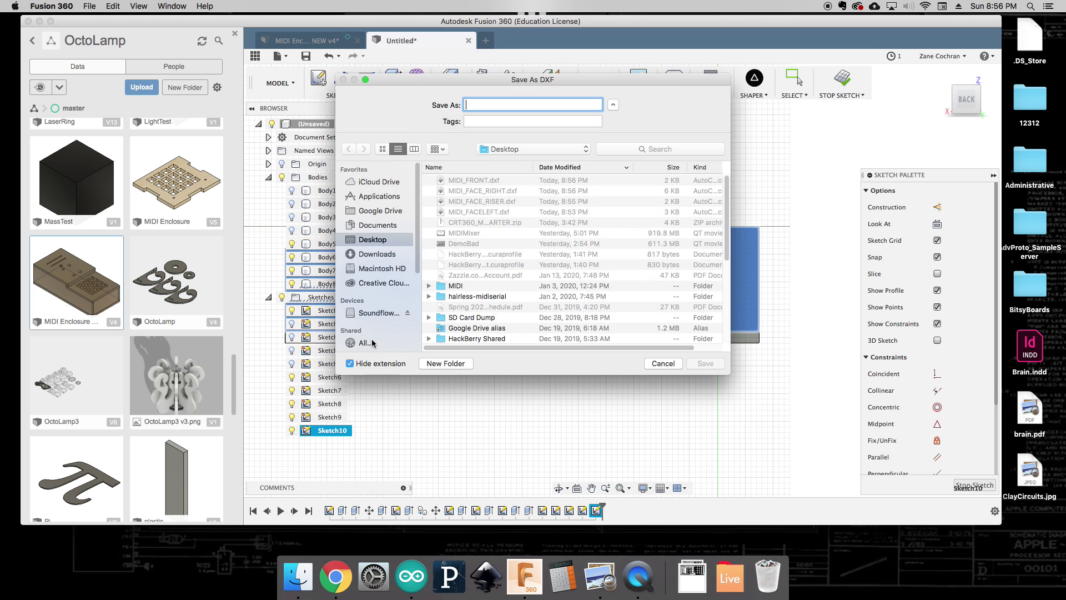
{"action": "type", "text": "MIDI_BACK"}
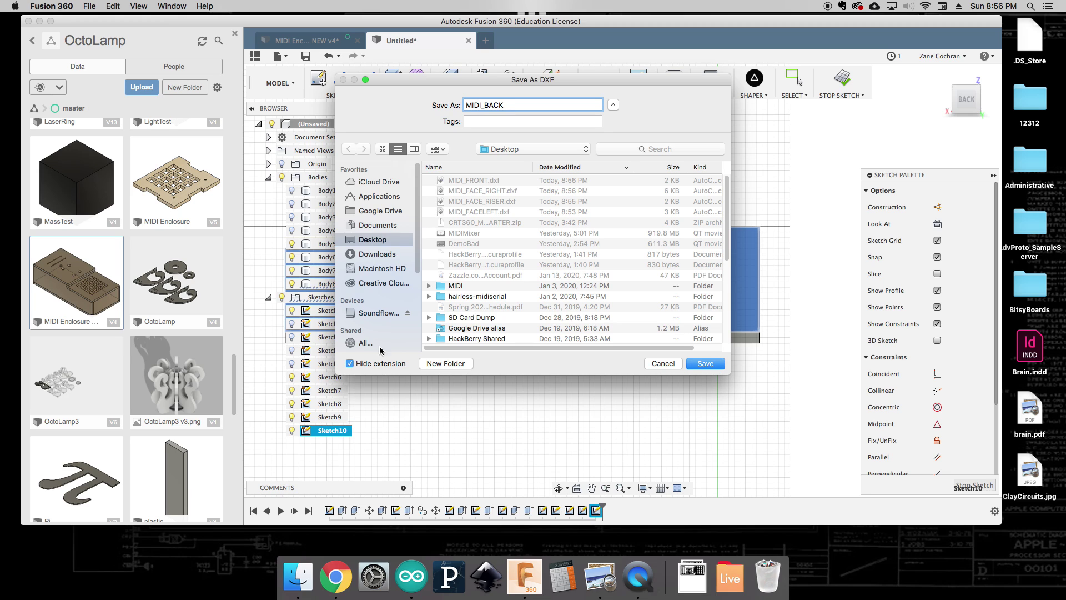
{"action": "left_click", "coordinate": [705, 364]}
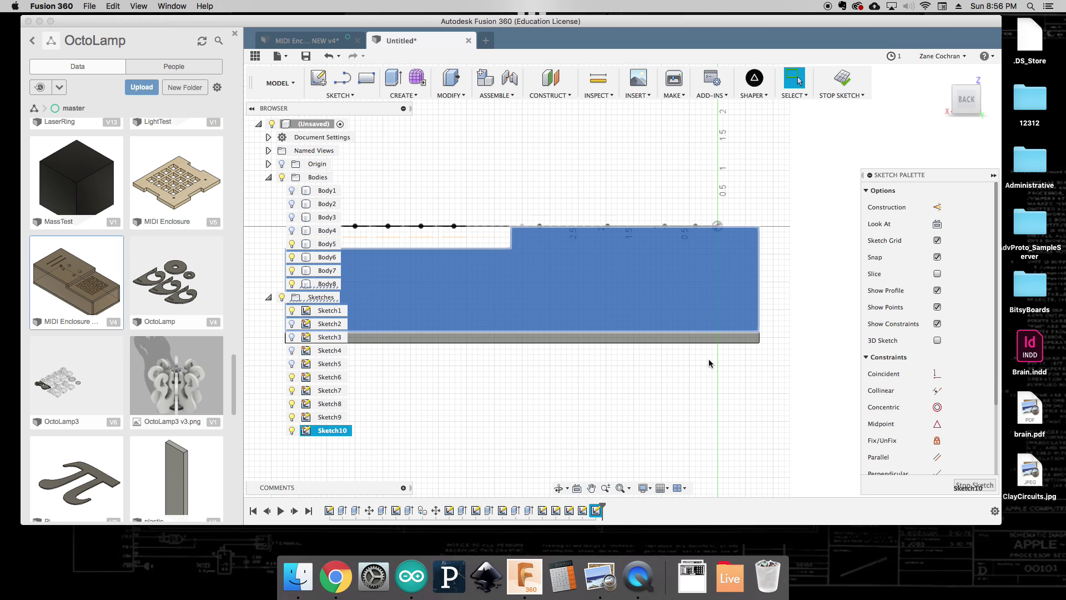
Hide the back wall, Body5, and finish the open sketch.
{"action": "left_click", "coordinate": [291, 258]}
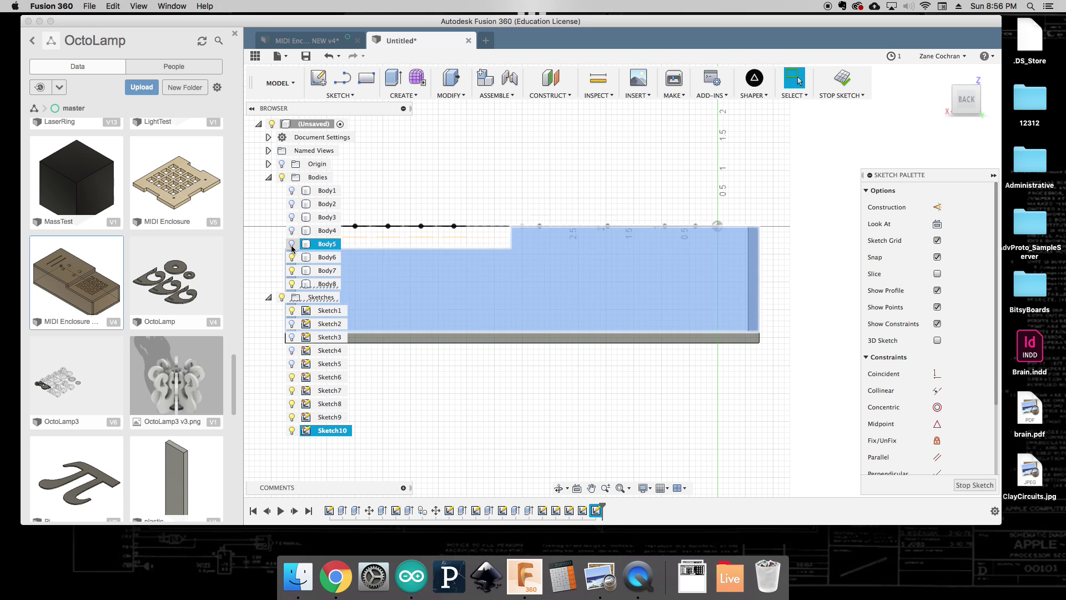
{"action": "left_click", "coordinate": [805, 163]}
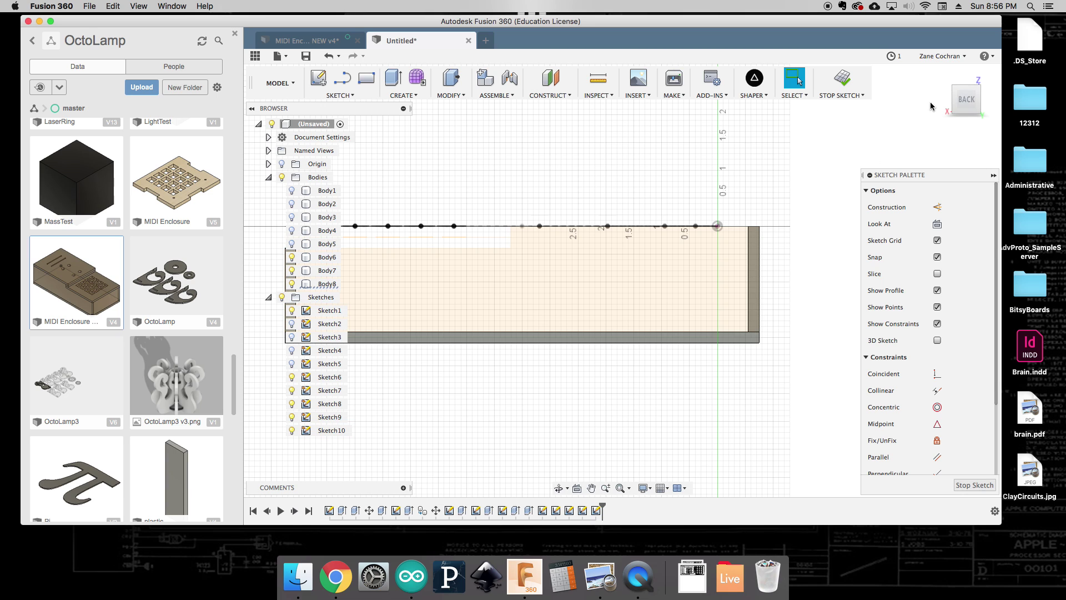
{"action": "left_click", "coordinate": [841, 82]}
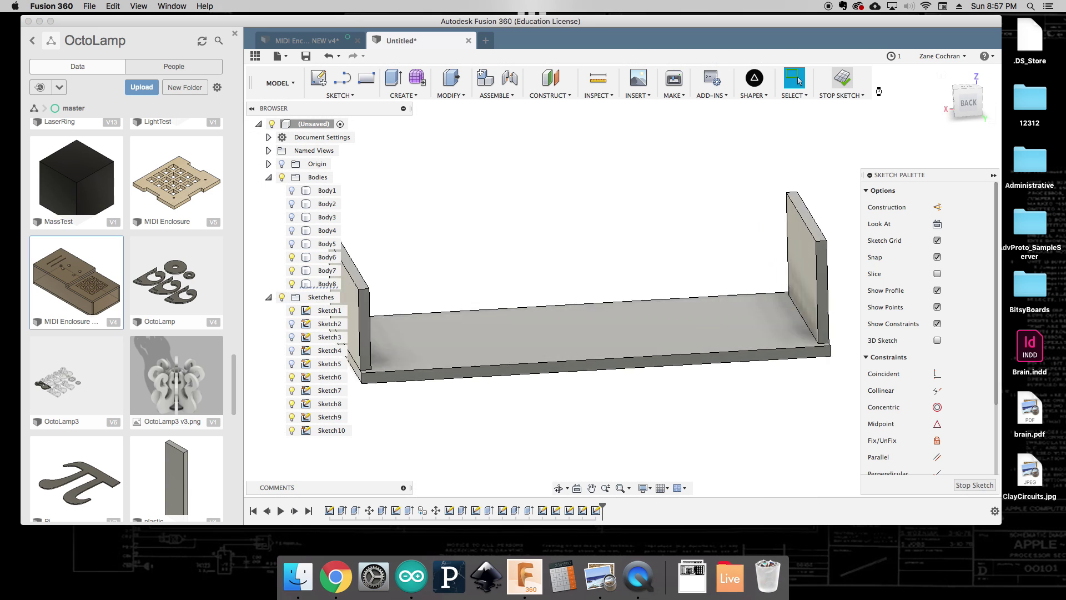
{"action": "left_click_drag", "start_coordinate": [969, 102], "coordinate": [1000, 98]}
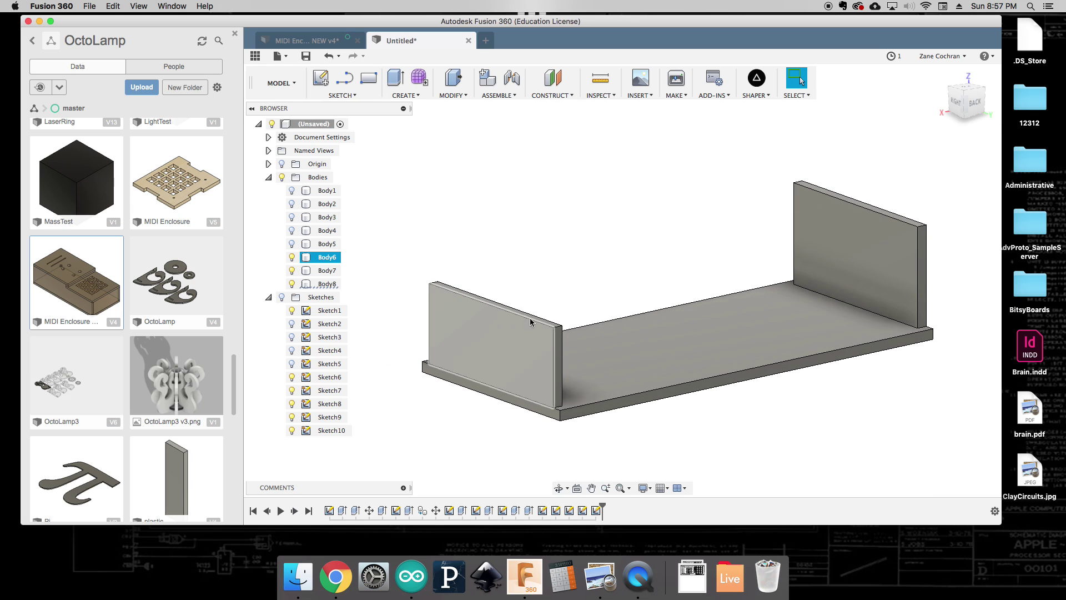
{"action": "left_click", "coordinate": [942, 75]}
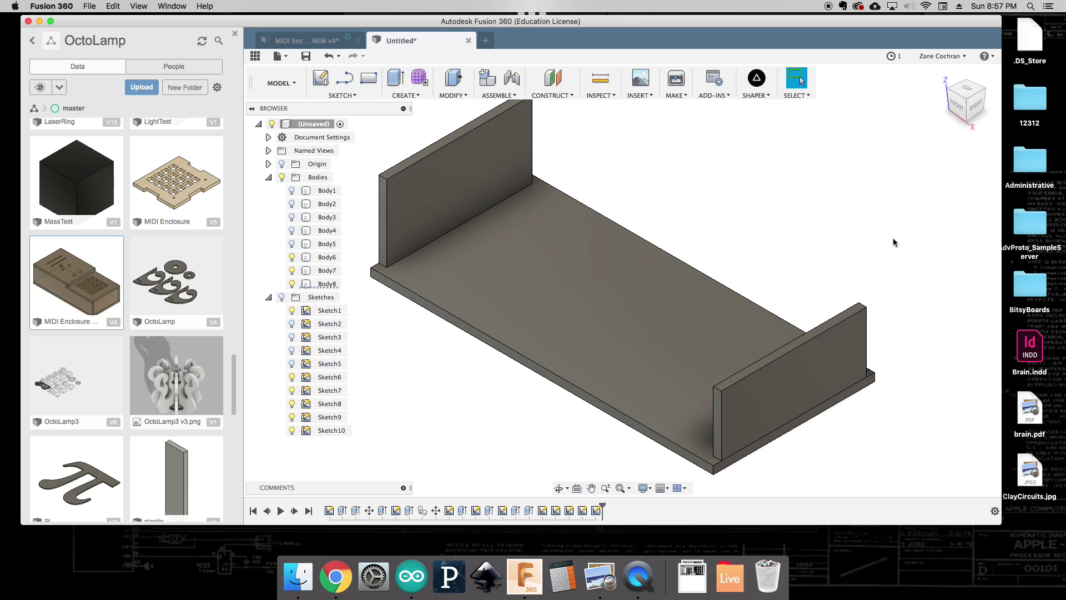
Create a sketch on the outer face of the shorter end wall, Body6, on the enclosure's right side.
{"action": "left_click", "coordinate": [805, 384]}
{"action": "right_click", "coordinate": [806, 383]}
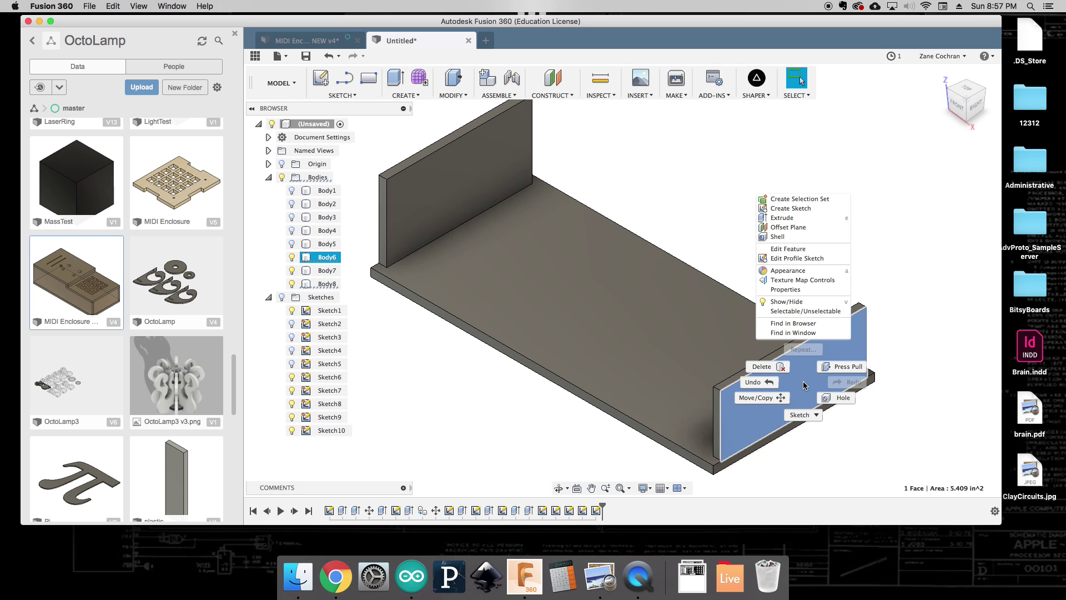
{"action": "left_click", "coordinate": [790, 208]}
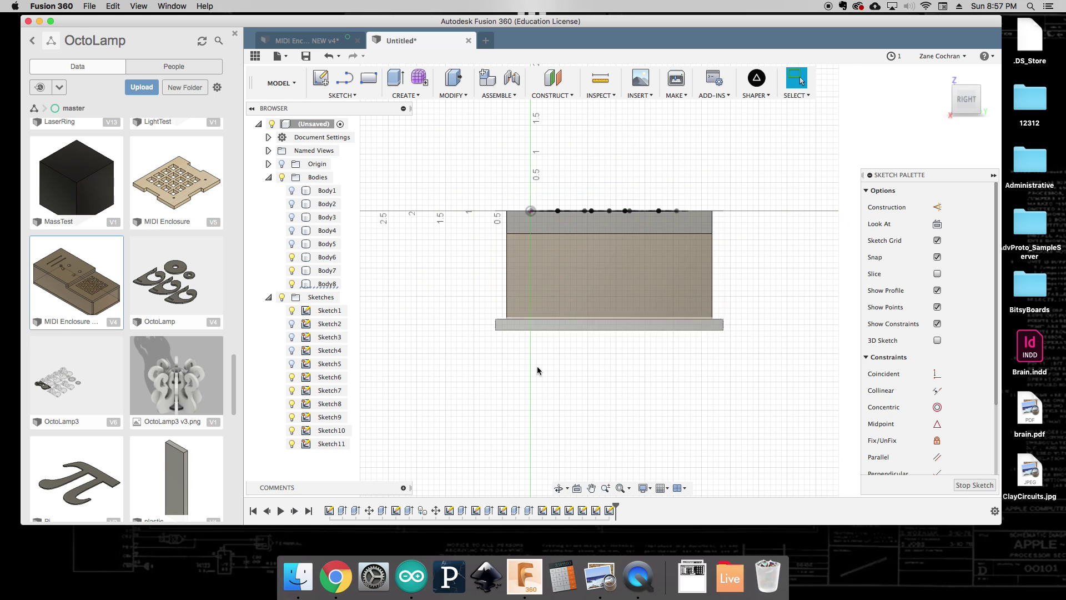
Export the shorter end wall's face sketch as a DXF file named MIDI_RIGHT to the Desktop.
{"action": "right_click", "coordinate": [330, 445]}
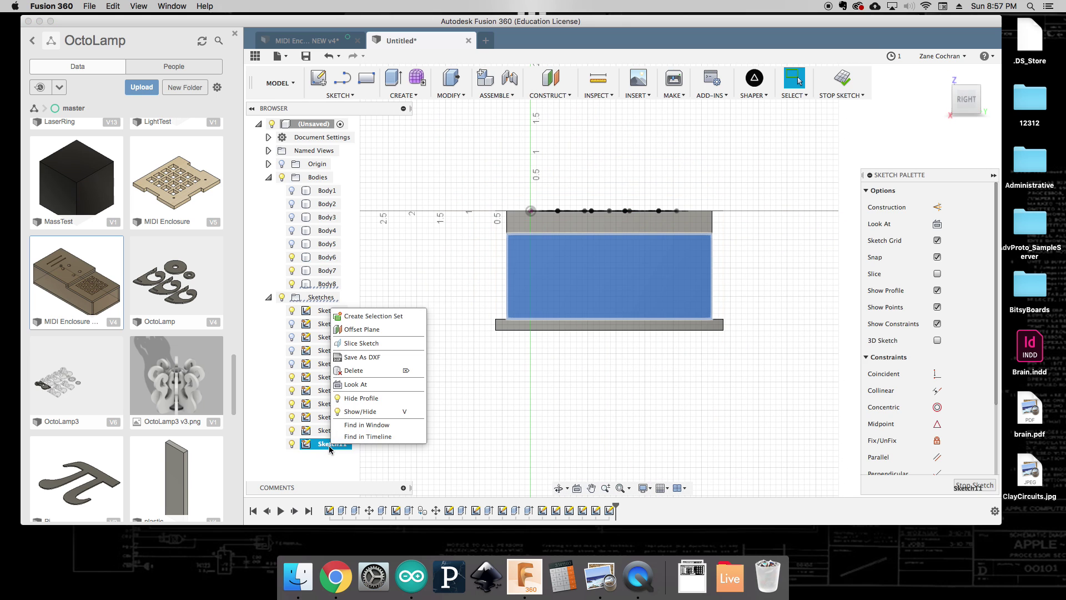
{"action": "left_click", "coordinate": [369, 357]}
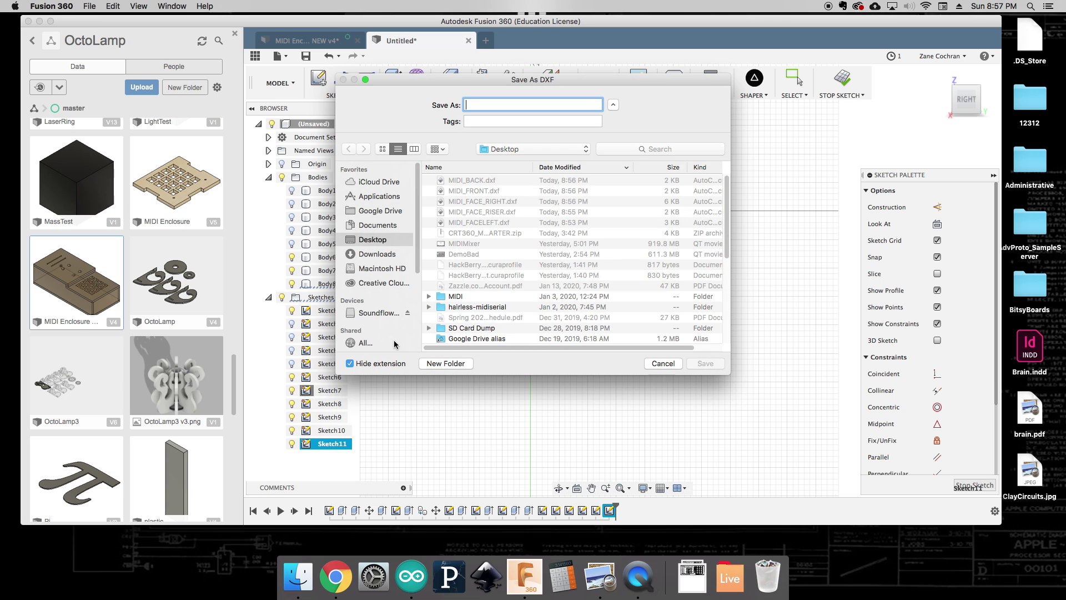
{"action": "type", "text": "MIDI_RIGHT"}
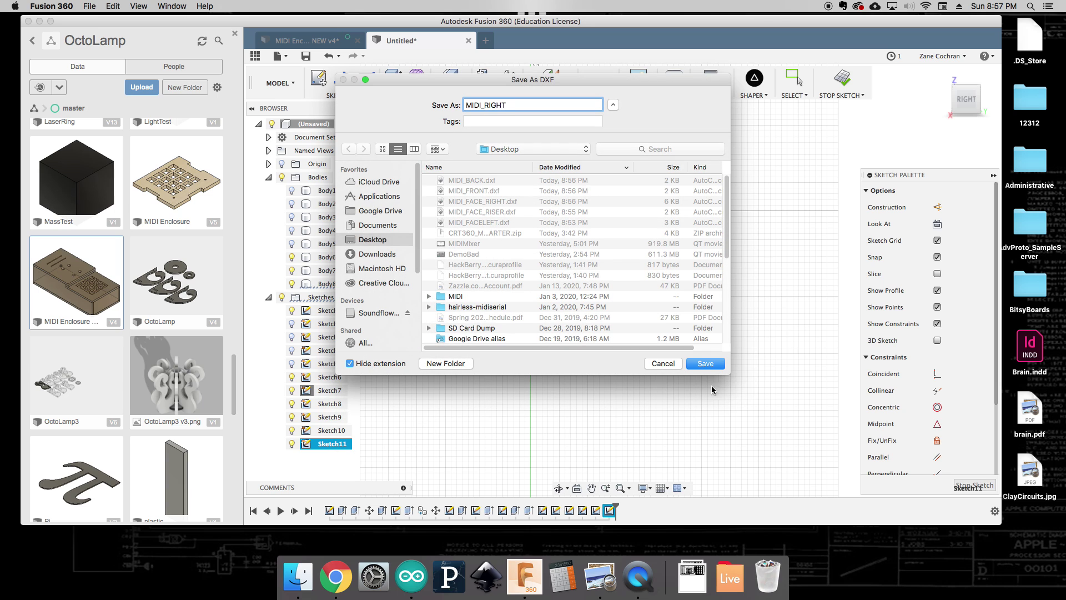
{"action": "left_click", "coordinate": [705, 364]}
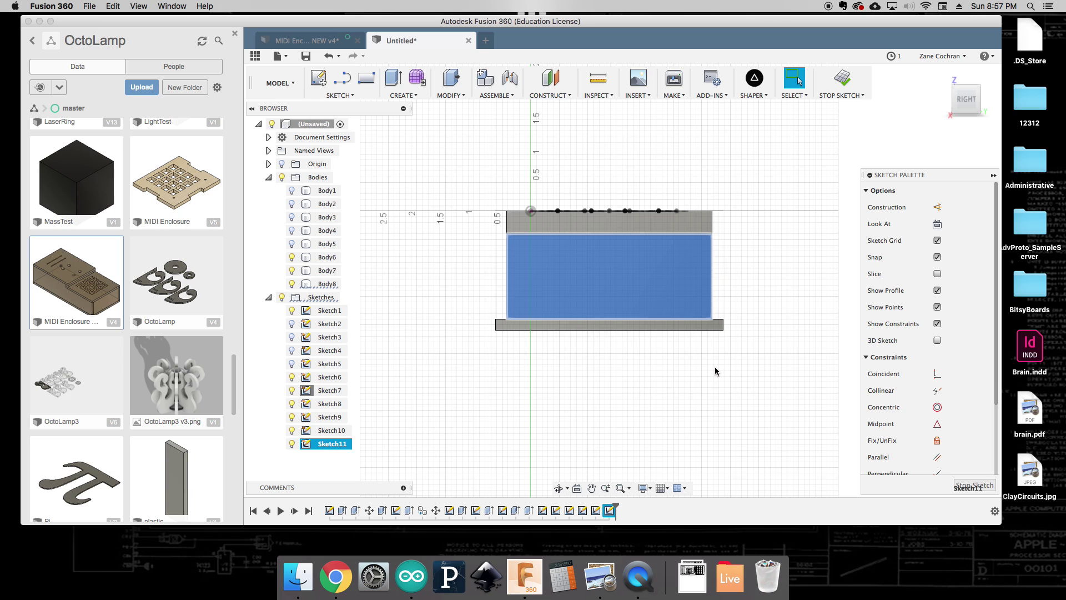
Hide the shorter end wall, Body6, and replace the open sketch session with a new sketch on the opposite end wall's outer face.
{"action": "left_click", "coordinate": [840, 88]}
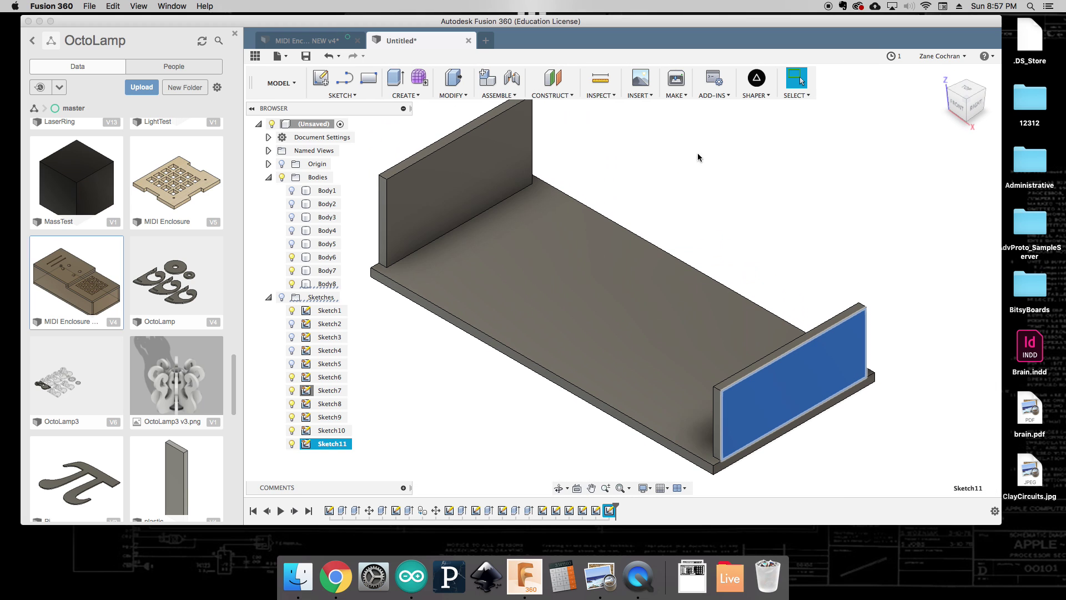
{"action": "left_click", "coordinate": [291, 257]}
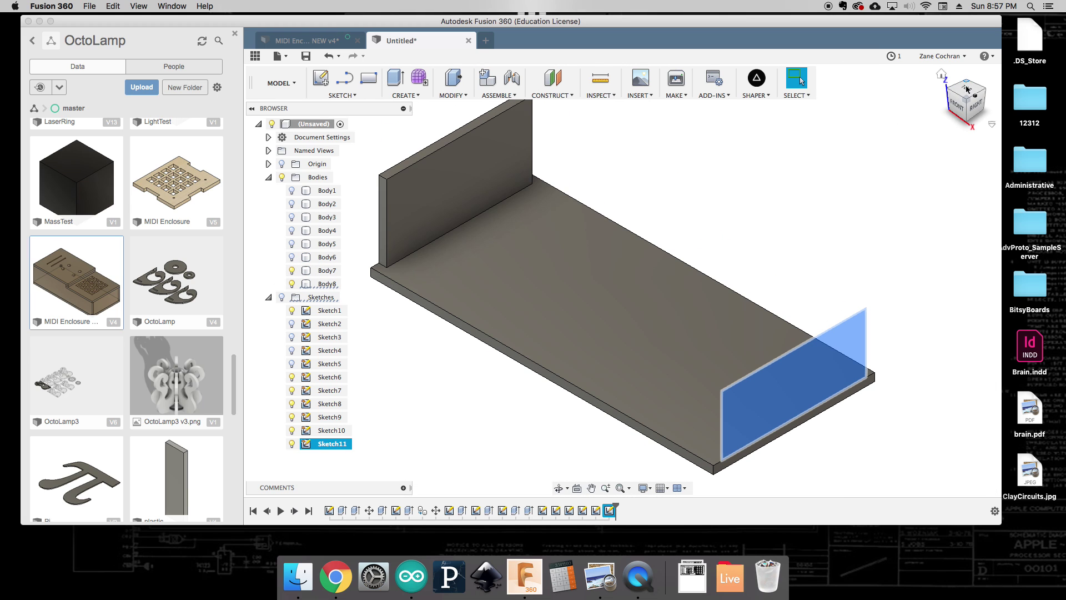
{"action": "left_click_drag", "start_coordinate": [969, 100], "coordinate": [952, 110]}
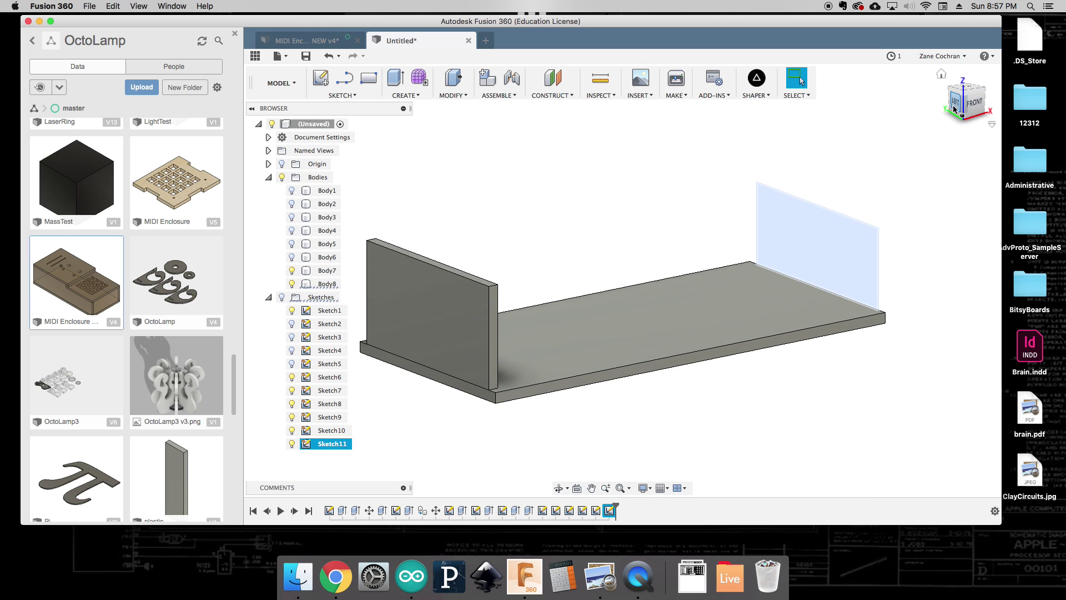
{"action": "left_click", "coordinate": [449, 316]}
{"action": "right_click", "coordinate": [450, 317]}
{"action": "left_click", "coordinate": [438, 368]}
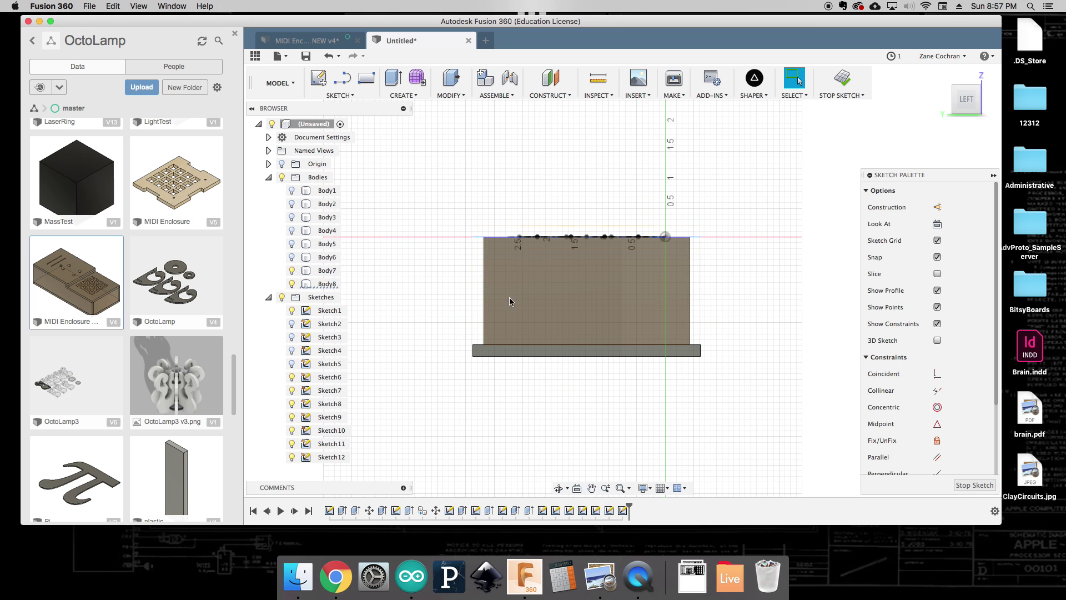
Export the taller end wall's face sketch as a DXF file named MIDI_LEFT to the Desktop.
{"action": "right_click", "coordinate": [332, 457]}
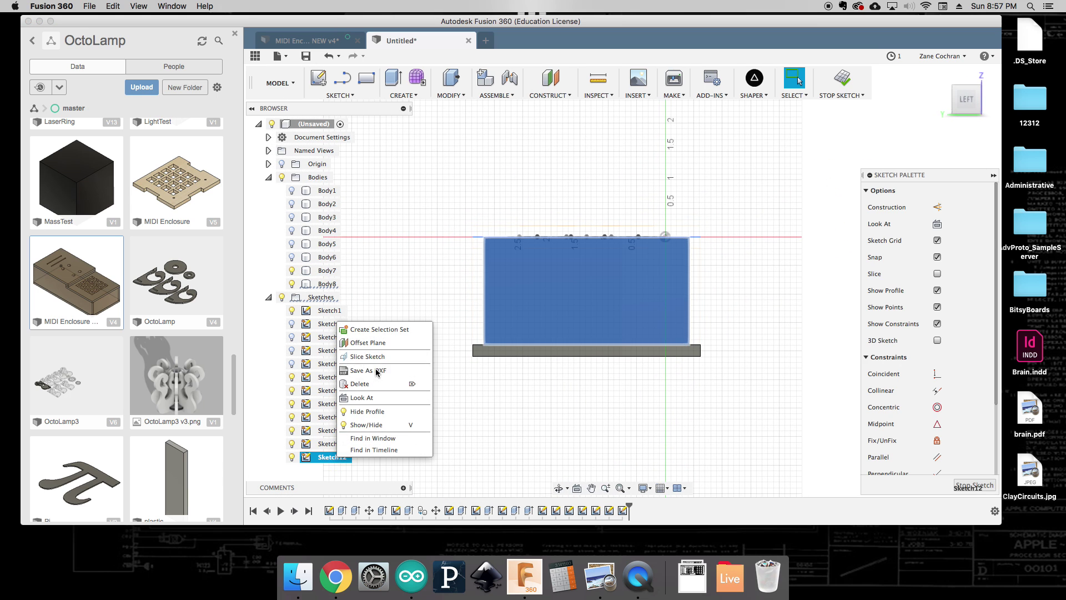
{"action": "left_click", "coordinate": [353, 369]}
{"action": "type", "text": "MIDI_LEFT"}
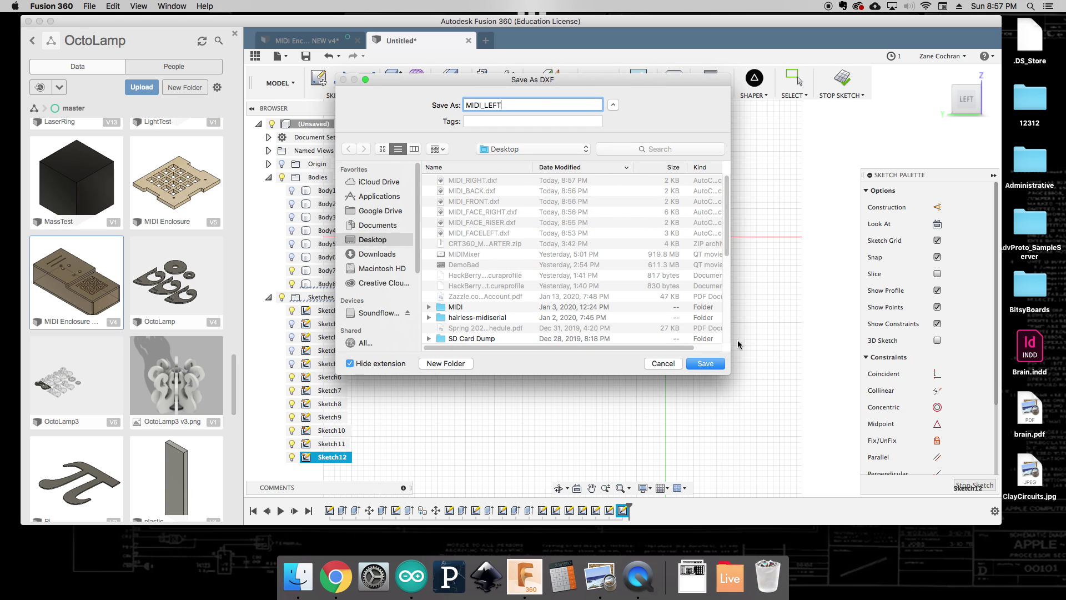
{"action": "left_click", "coordinate": [703, 364]}
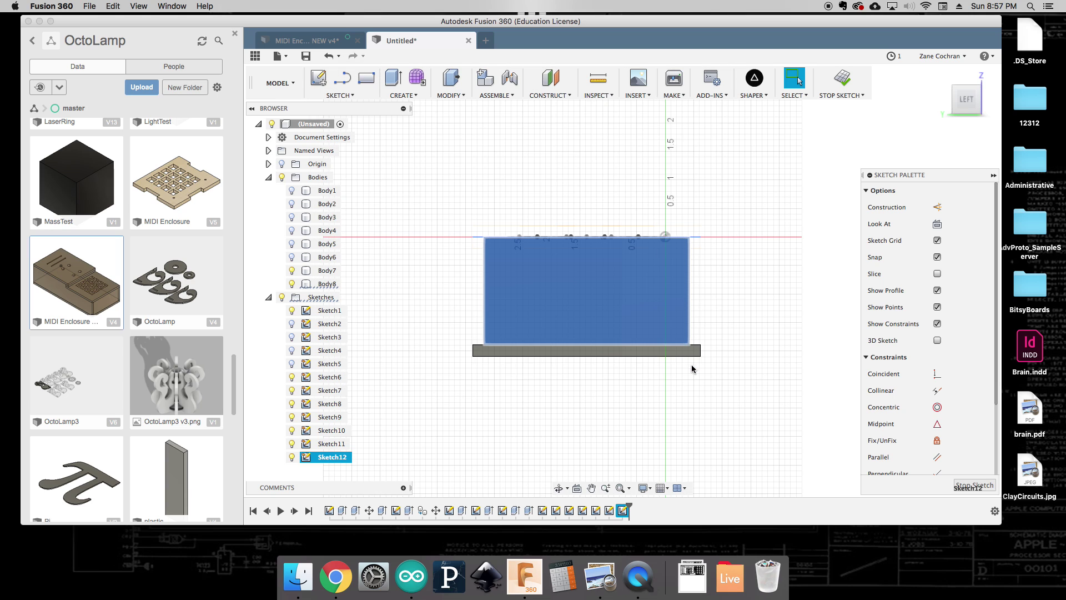
Hide the taller end wall, Body7, and replace the open sketch session with a new sketch on the underside of the base, Body8.
{"action": "left_click", "coordinate": [841, 78]}
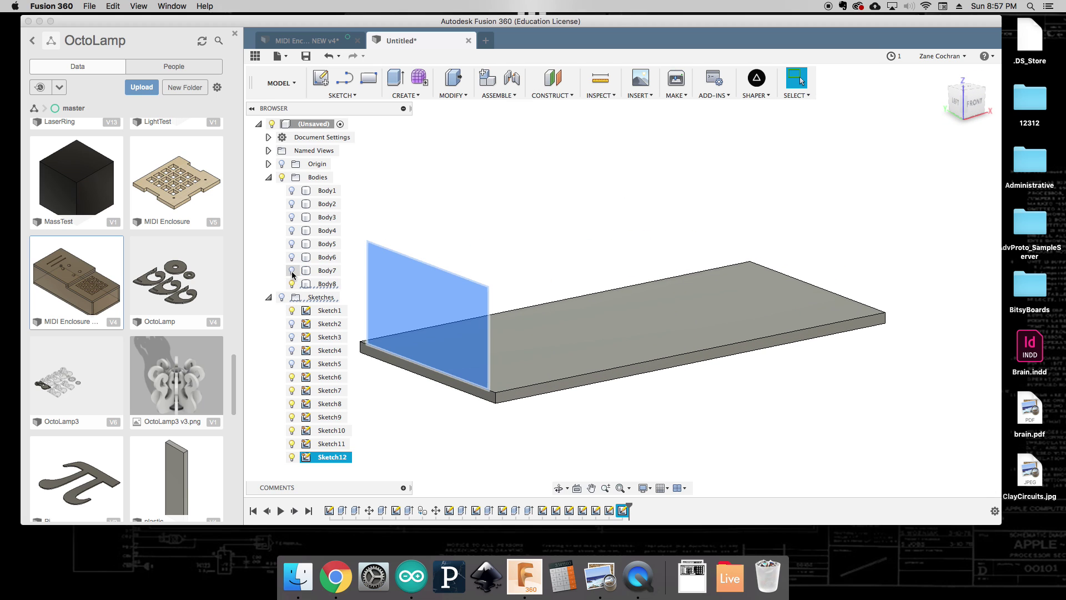
{"action": "middle_click_drag", "start_coordinate": [969, 103], "coordinate": [957, 53], "text": "shift"}
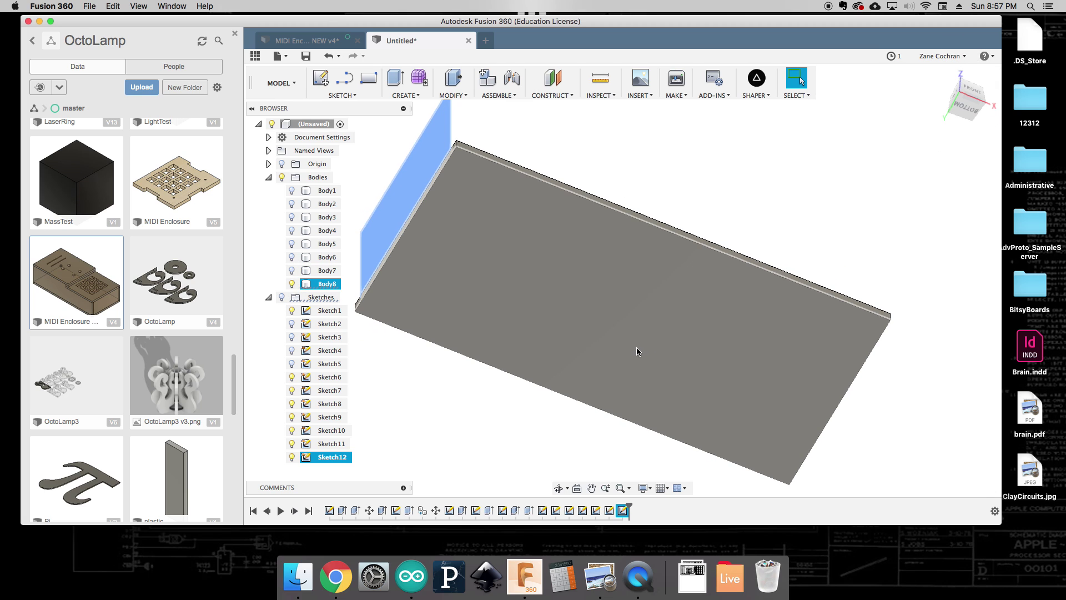
{"action": "left_click", "coordinate": [636, 342]}
{"action": "right_click", "coordinate": [636, 340]}
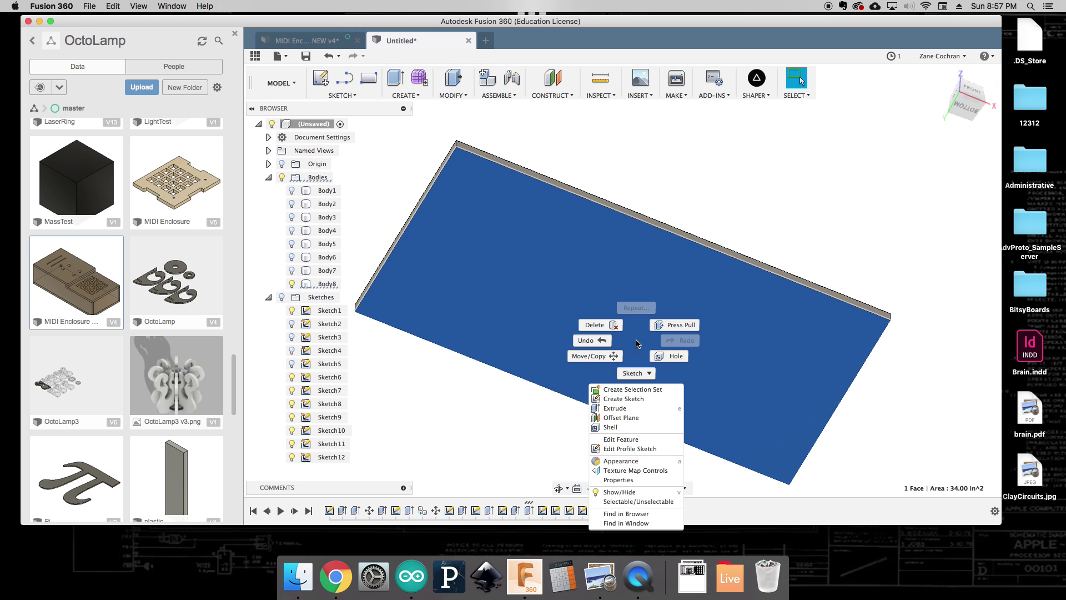
{"action": "left_click", "coordinate": [630, 402]}
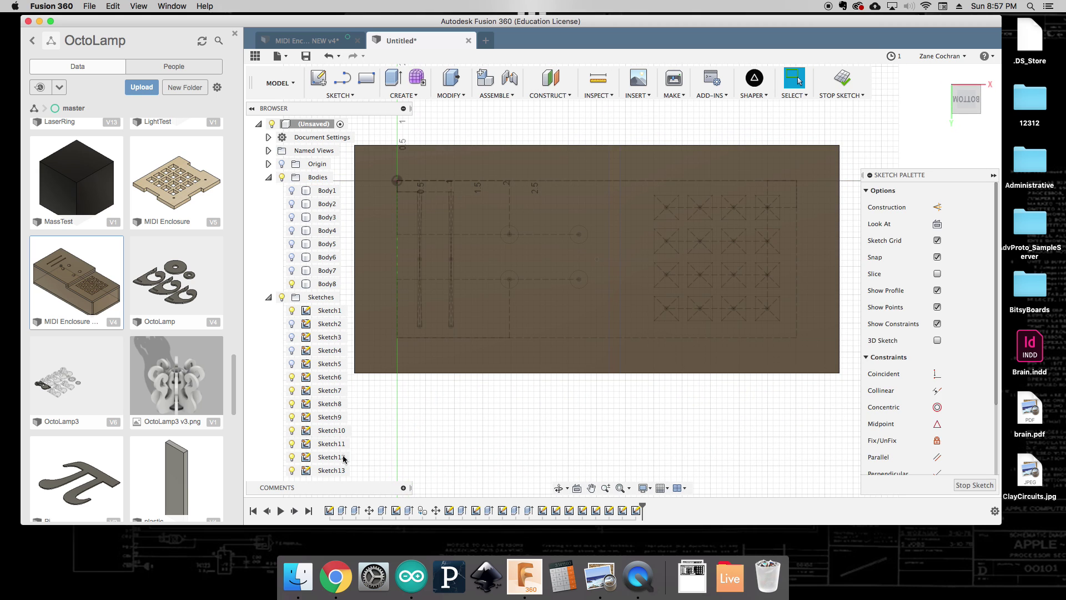
Export the base's underside sketch as a DXF file named MIDI_BOTTOM to the Desktop, and finish the sketch.
{"action": "right_click", "coordinate": [336, 470]}
{"action": "left_click", "coordinate": [372, 387]}
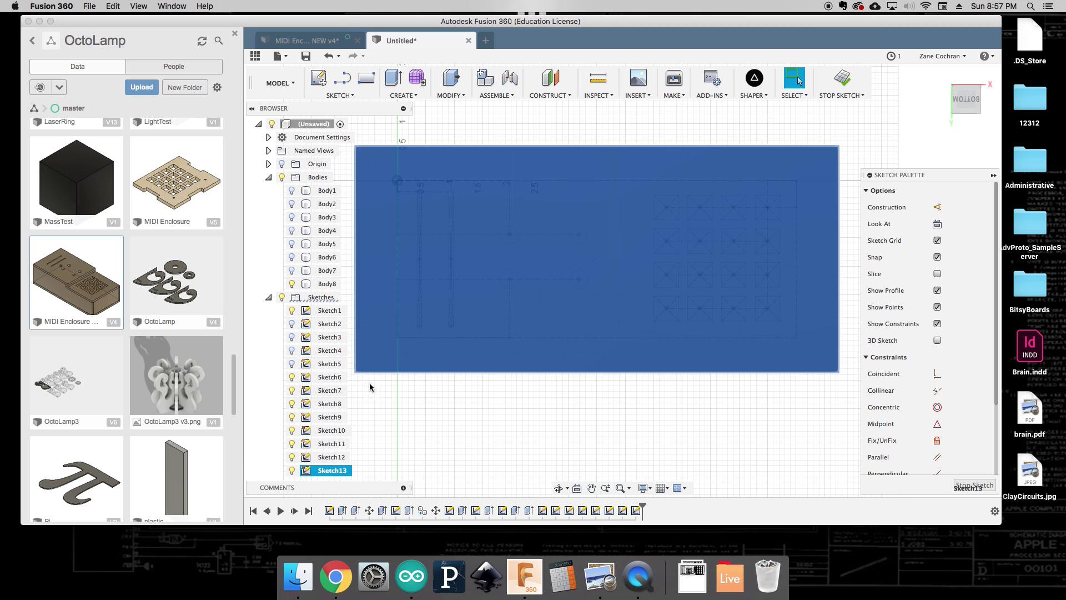
{"action": "type", "text": "MIDI_BOTTOM"}
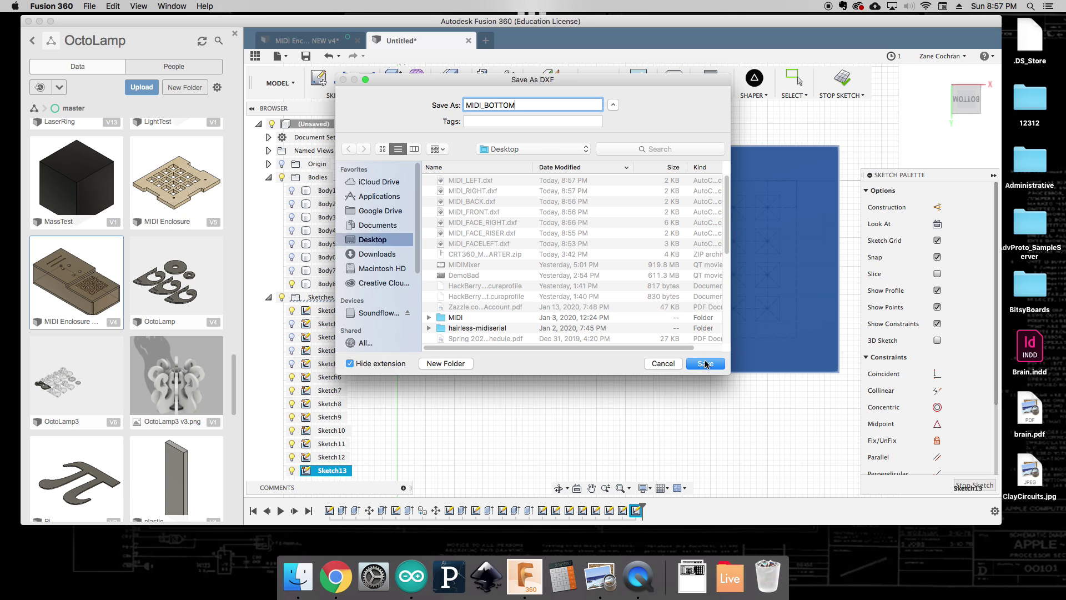
{"action": "left_click", "coordinate": [705, 364]}
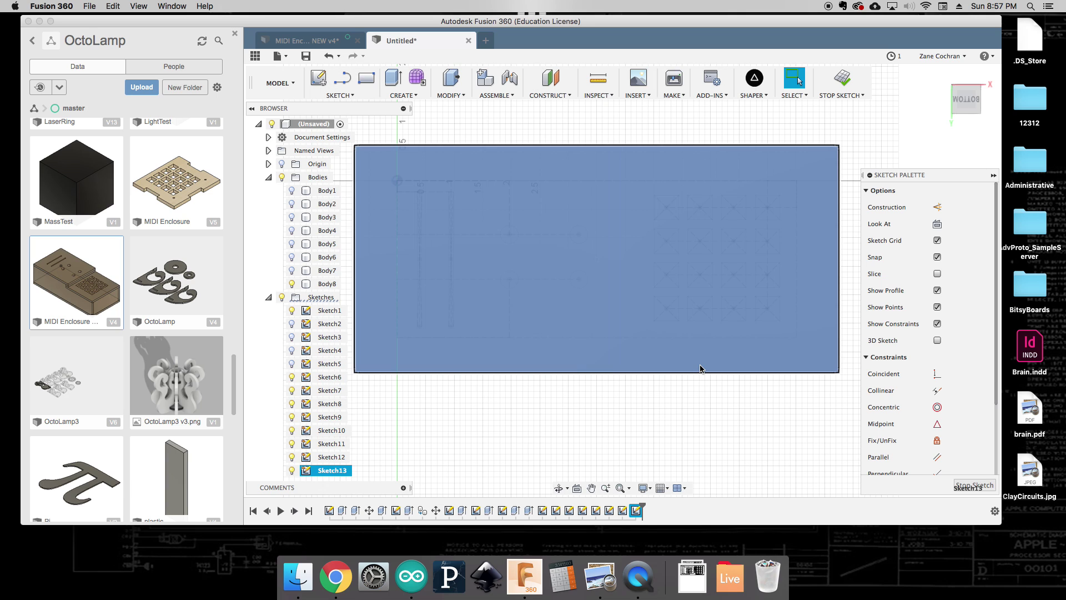
{"action": "left_click", "coordinate": [850, 87]}
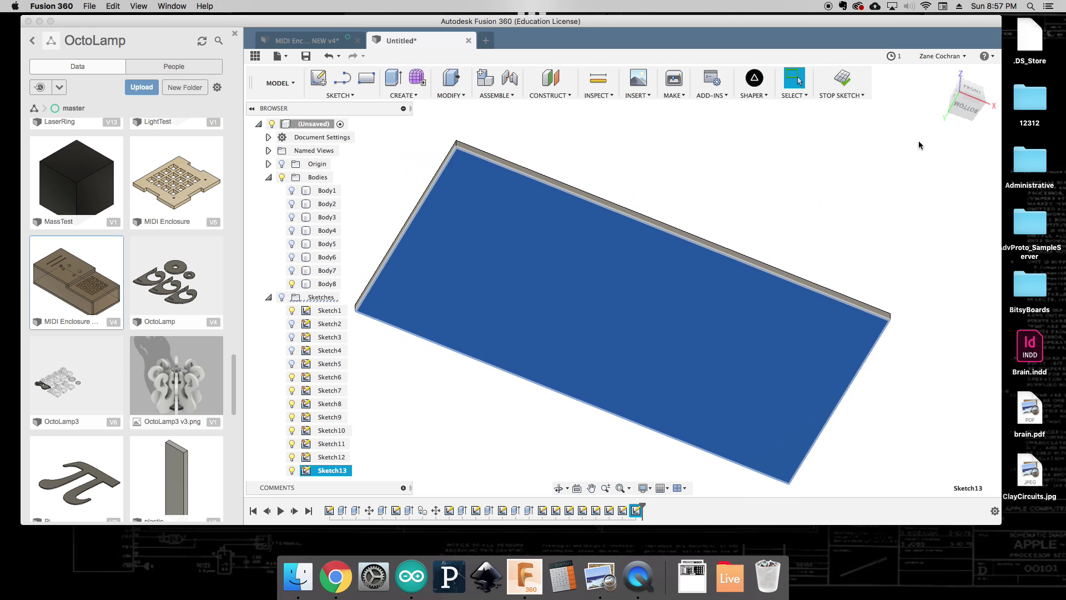
Return to the home view and show all hidden enclosure panels, Body1 through Body7.
{"action": "left_click_drag", "start_coordinate": [972, 96], "coordinate": [962, 164]}
{"action": "left_click", "coordinate": [941, 75]}
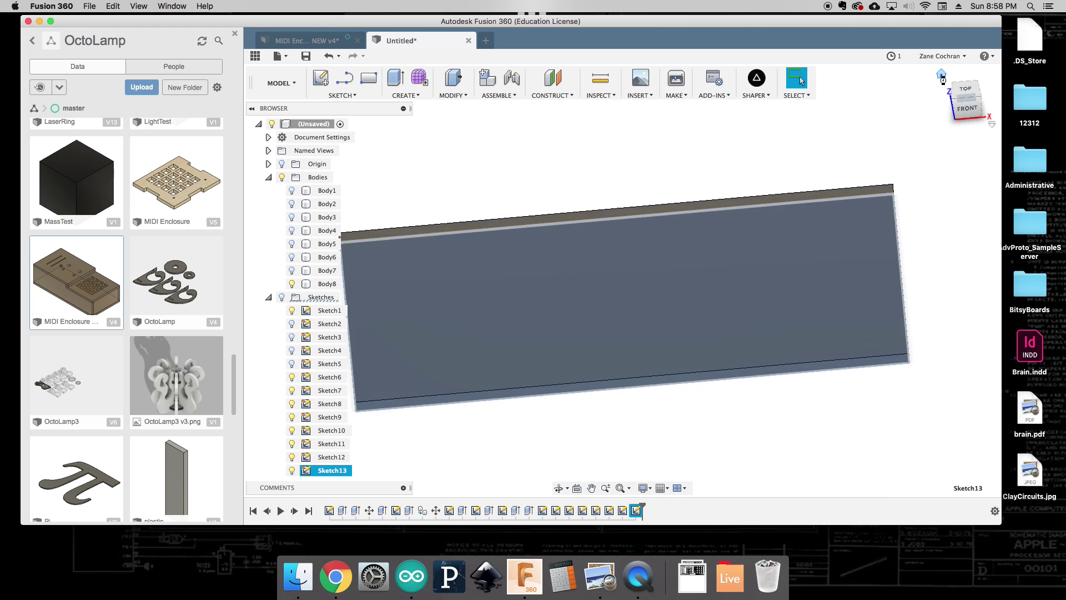
{"action": "left_click", "coordinate": [291, 271]}
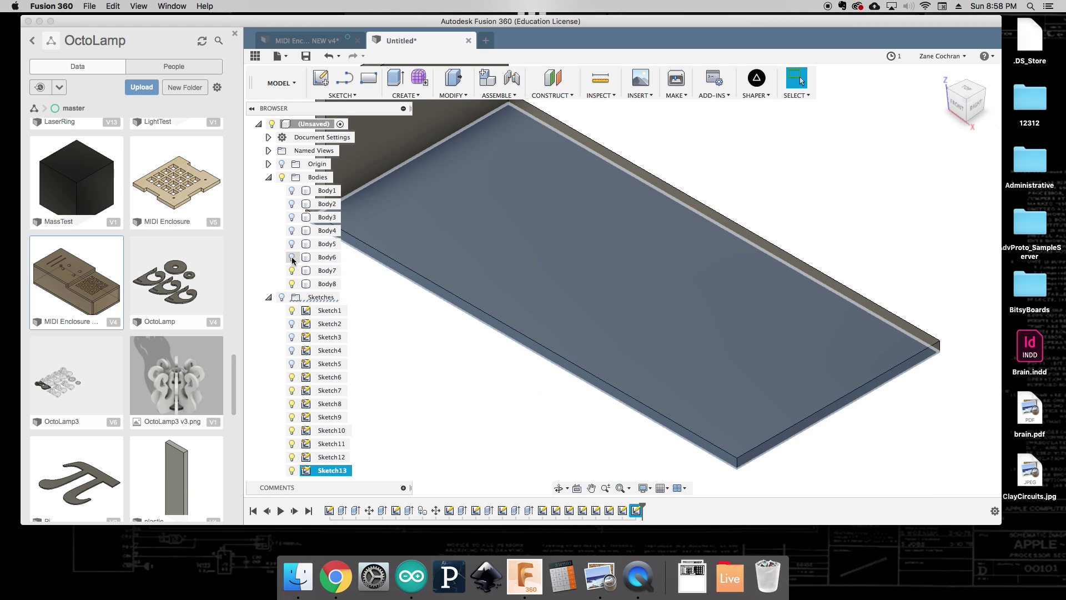
{"action": "left_click", "coordinate": [292, 257]}
{"action": "left_click", "coordinate": [292, 243]}
{"action": "left_click", "coordinate": [291, 230]}
{"action": "left_click", "coordinate": [292, 217]}
{"action": "left_click", "coordinate": [292, 203]}
{"action": "left_click", "coordinate": [291, 190]}
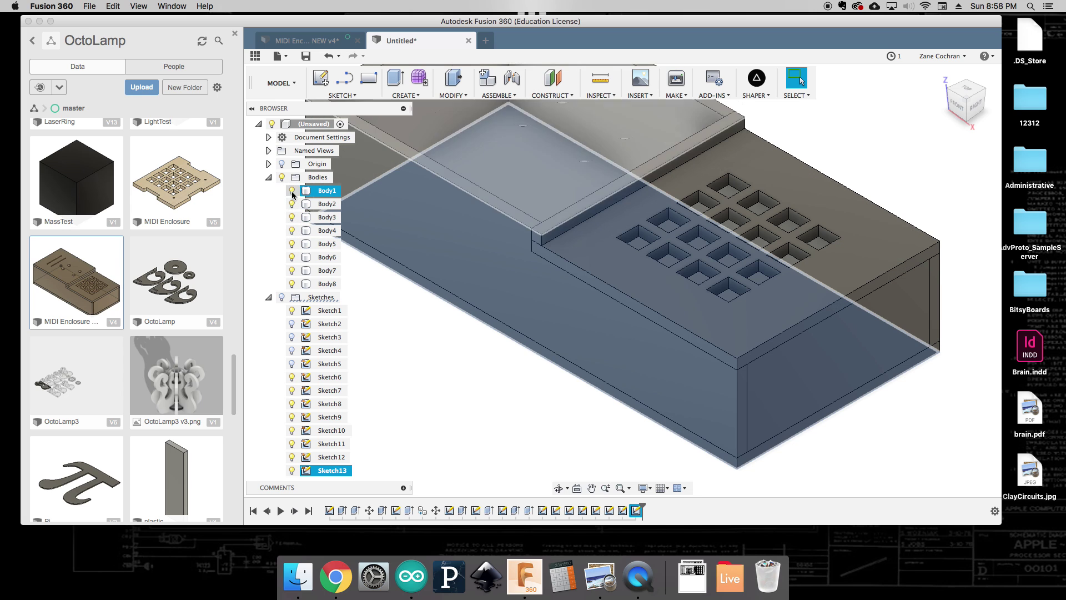
Collapse the Sketches folder and deselect the base's underside sketch.
{"action": "left_click", "coordinate": [268, 296]}
{"action": "scroll", "coordinate": [594, 402], "scroll_direction": "down", "scroll_amount": 2}
{"action": "scroll", "coordinate": [581, 409], "scroll_direction": "down", "scroll_amount": 3}
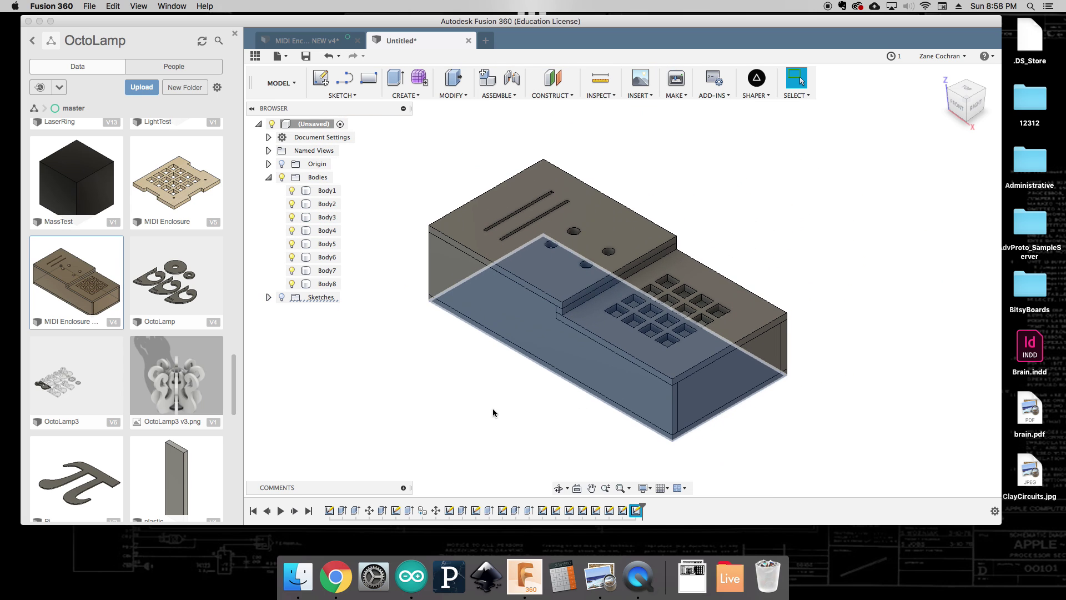
{"action": "left_click", "coordinate": [485, 410]}
{"action": "left_click_drag", "start_coordinate": [963, 111], "coordinate": [971, 114]}
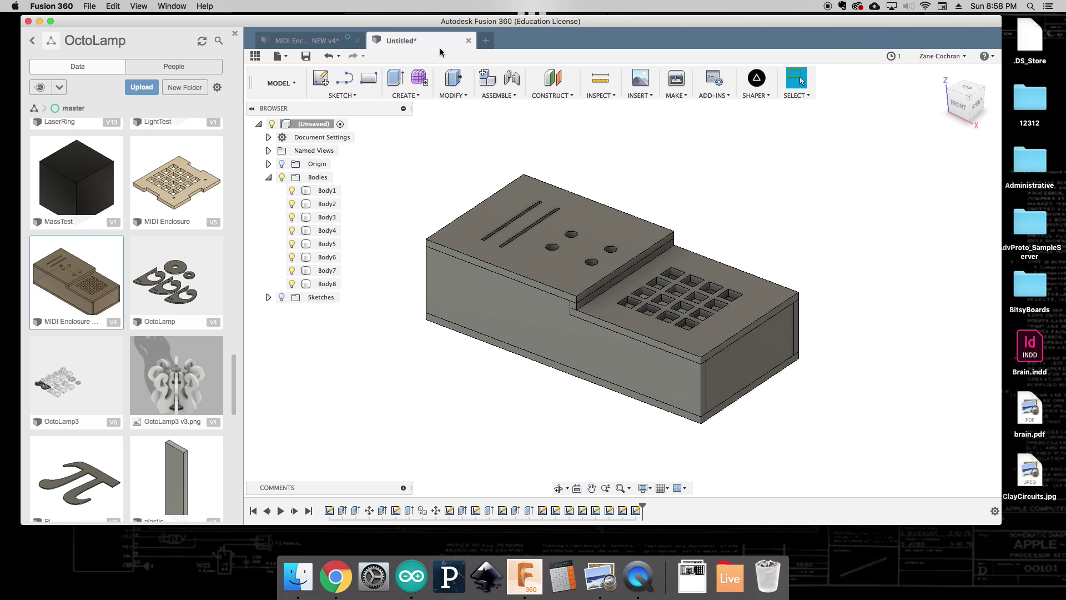
Save the design as MIDI_Sample in the OctoLamp master location.
{"action": "key", "text": "super+s"}
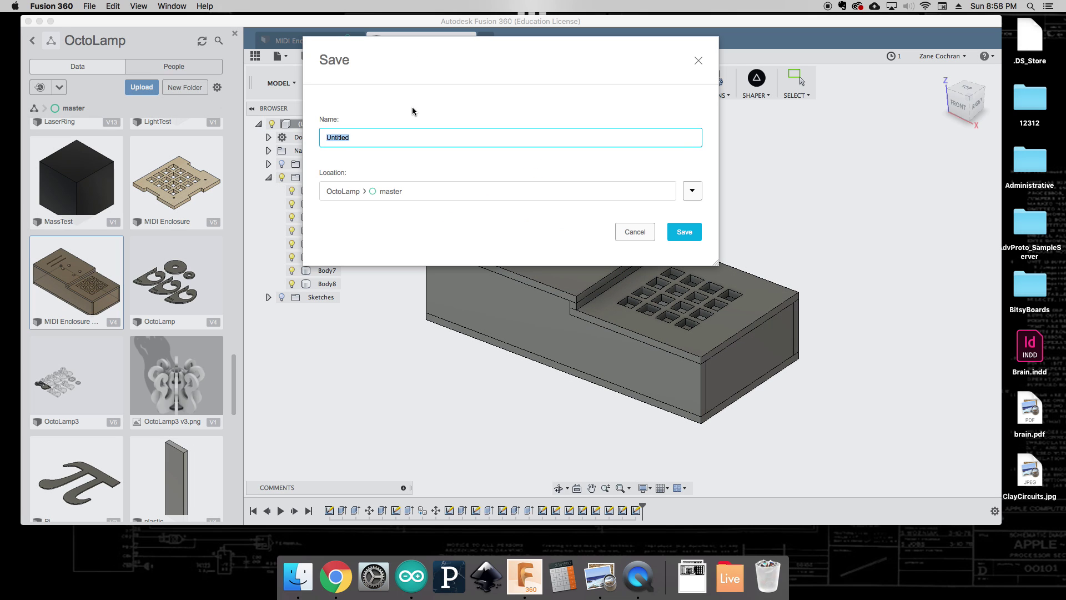
{"action": "type", "text": "MIDI_Sample"}
{"action": "key", "text": "Return"}
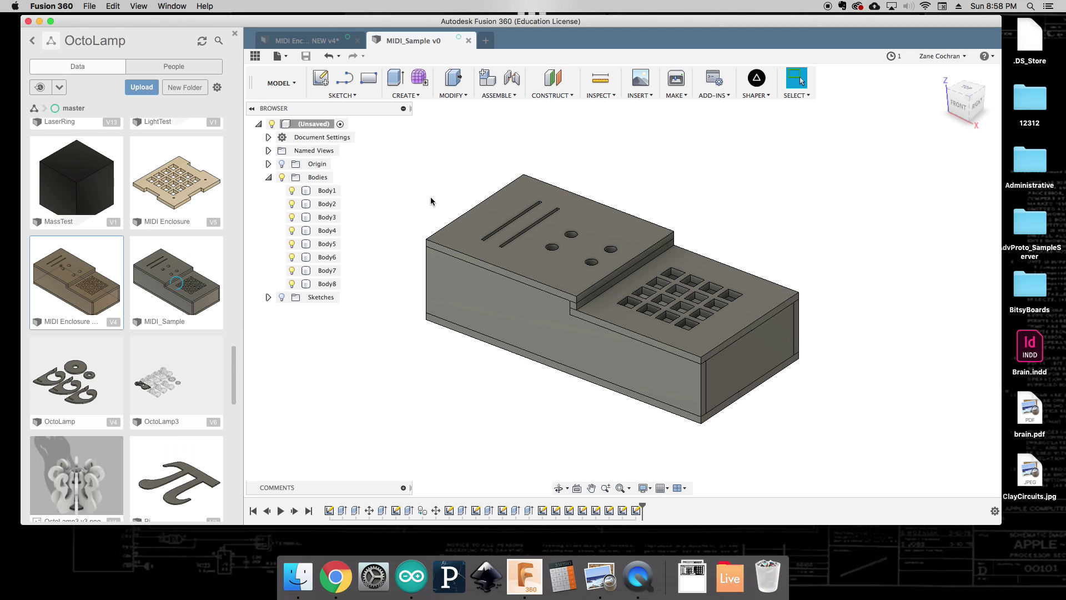
Switch the enclosure design to the Render workspace.
{"action": "left_click", "coordinate": [281, 82]}
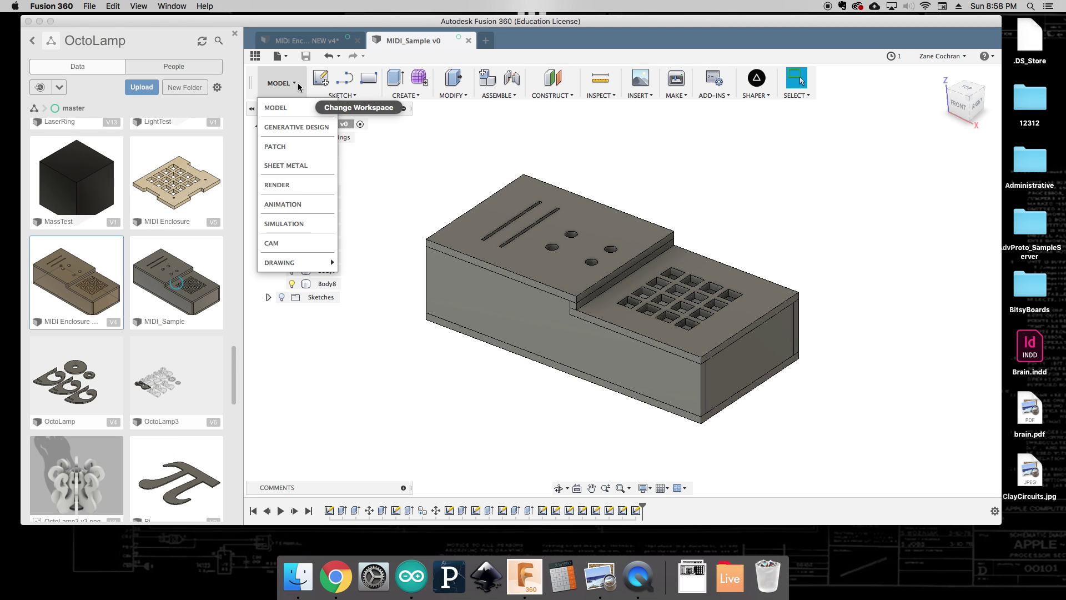
{"action": "left_click", "coordinate": [300, 185]}
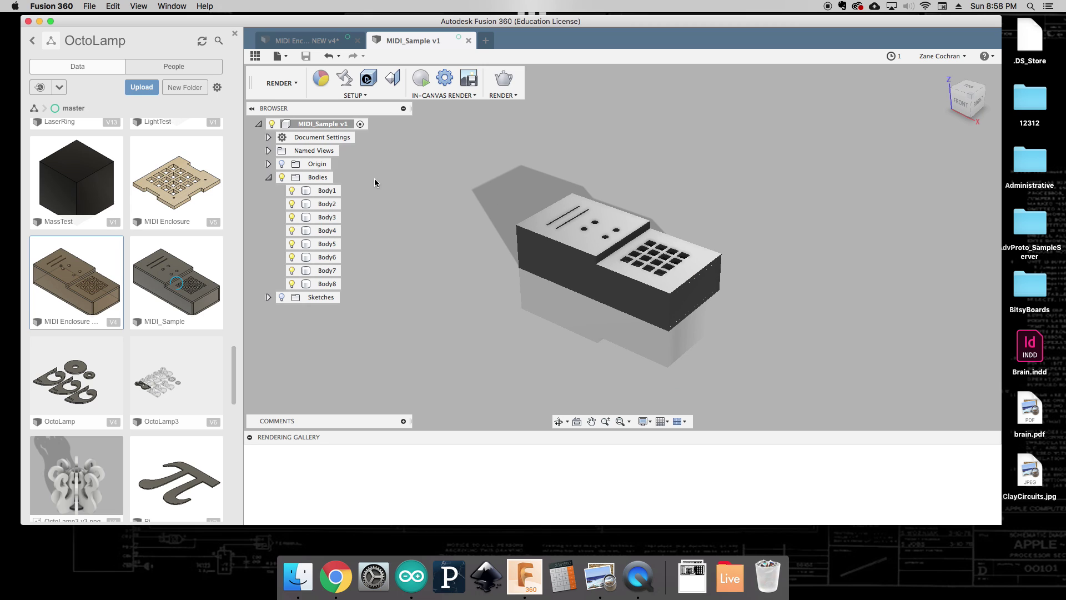
{"action": "scroll", "coordinate": [766, 250], "scroll_direction": "up", "scroll_amount": 3}
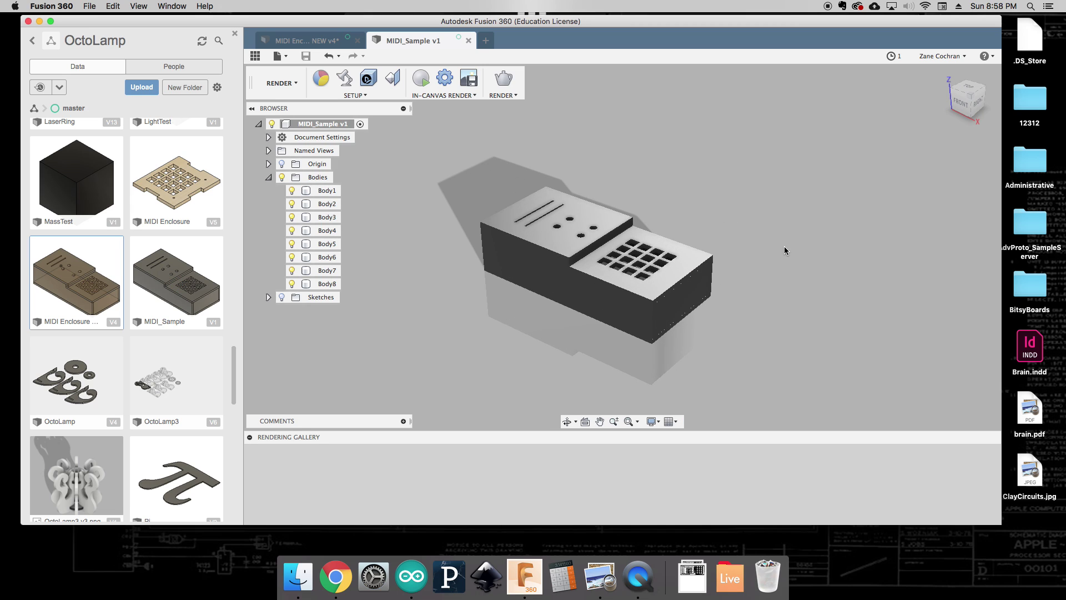
Apply the Oak - Semigloss finished wood appearance to the raised top panel with the slots and round holes, Body1.
{"action": "left_click", "coordinate": [320, 79]}
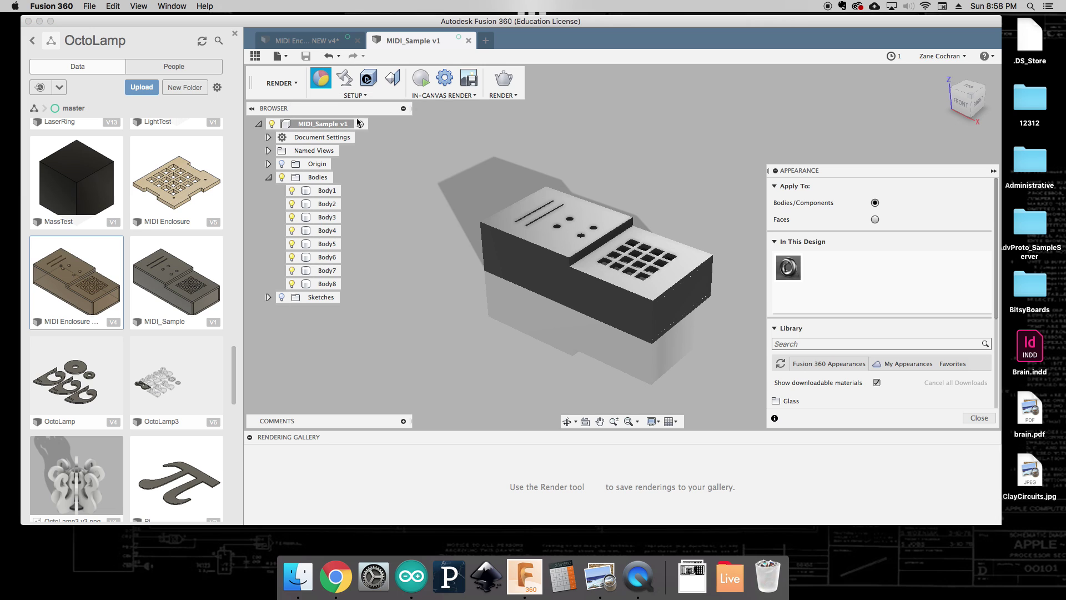
{"action": "scroll", "coordinate": [860, 309], "scroll_direction": "down", "scroll_amount": 4}
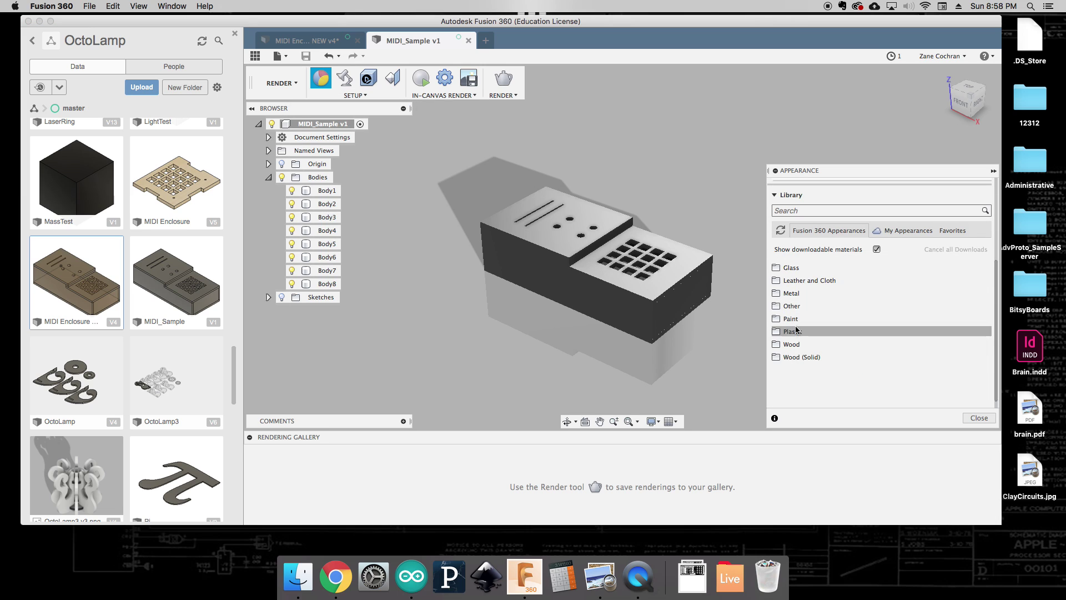
{"action": "left_click", "coordinate": [793, 345]}
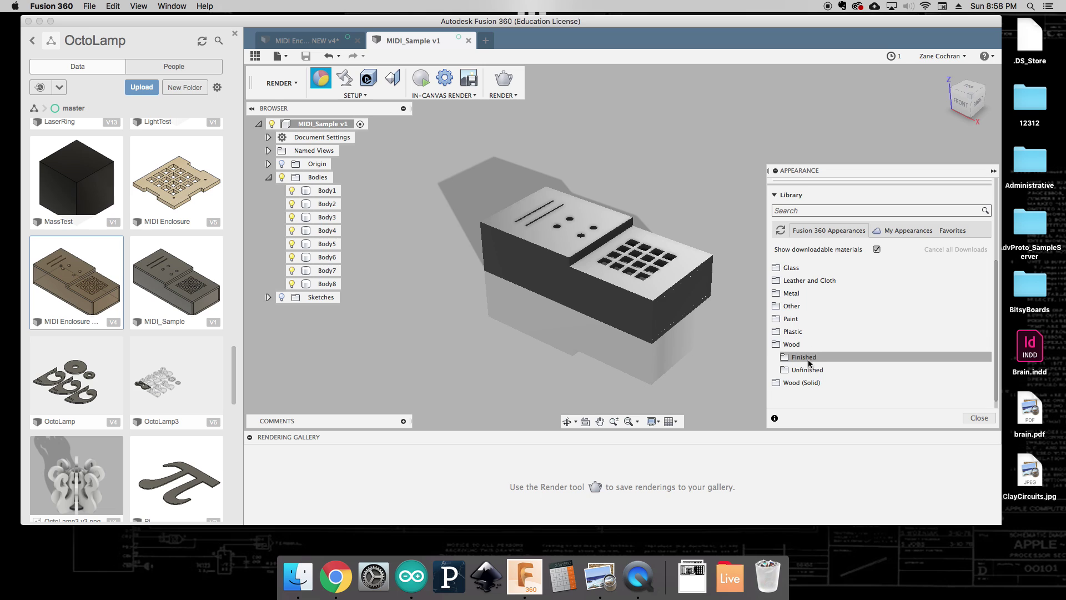
{"action": "left_click", "coordinate": [809, 358]}
{"action": "scroll", "coordinate": [861, 345], "scroll_direction": "down", "scroll_amount": 2}
{"action": "scroll", "coordinate": [861, 344], "scroll_direction": "up", "scroll_amount": 2}
{"action": "scroll", "coordinate": [866, 343], "scroll_direction": "down", "scroll_amount": 3}
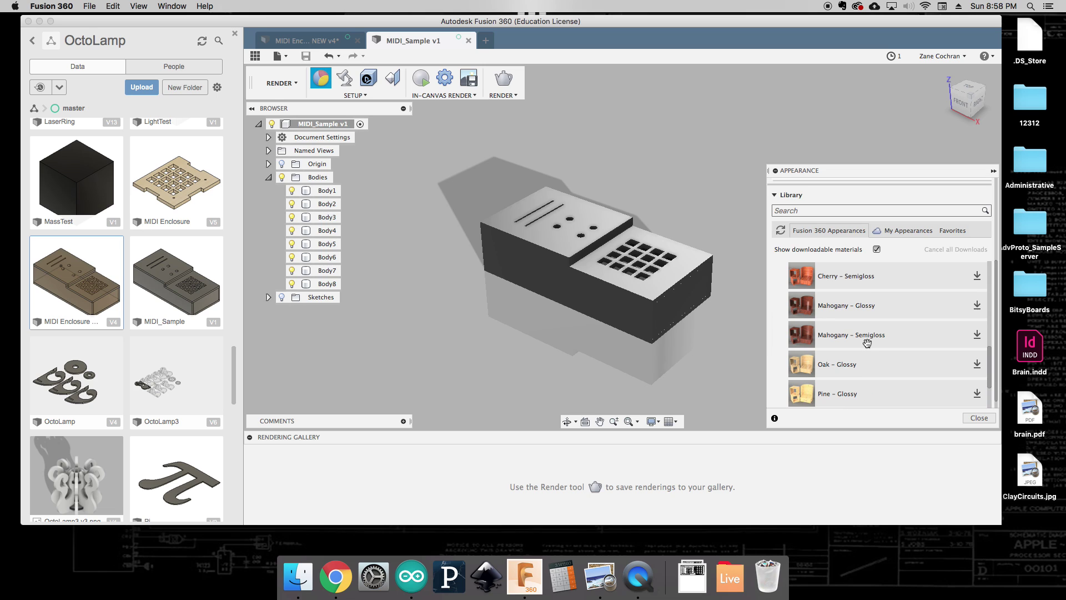
{"action": "scroll", "coordinate": [966, 387], "scroll_direction": "up", "scroll_amount": 3}
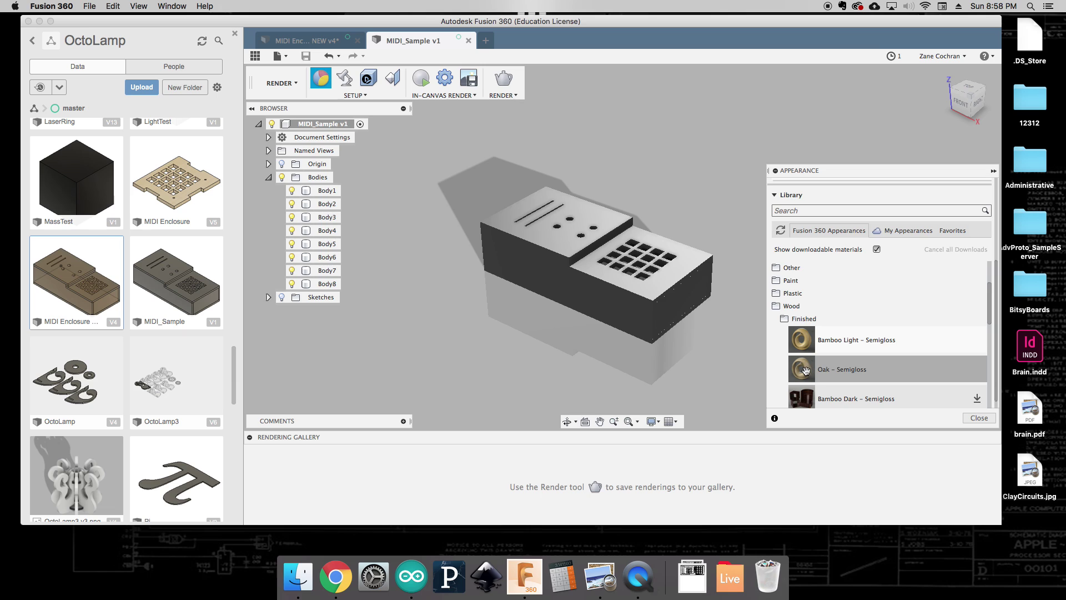
{"action": "left_click_drag", "start_coordinate": [806, 370], "coordinate": [566, 233]}
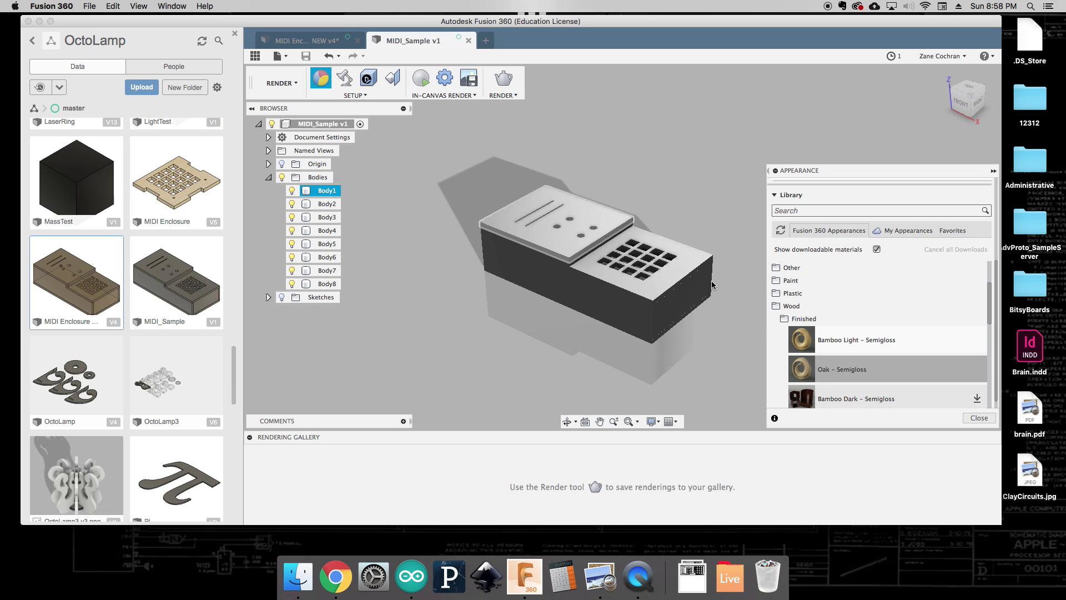
Apply the Oak - Semigloss finished wood appearance to all eight bodies of the enclosure at once.
{"action": "left_click_drag", "start_coordinate": [803, 347], "coordinate": [644, 279]}
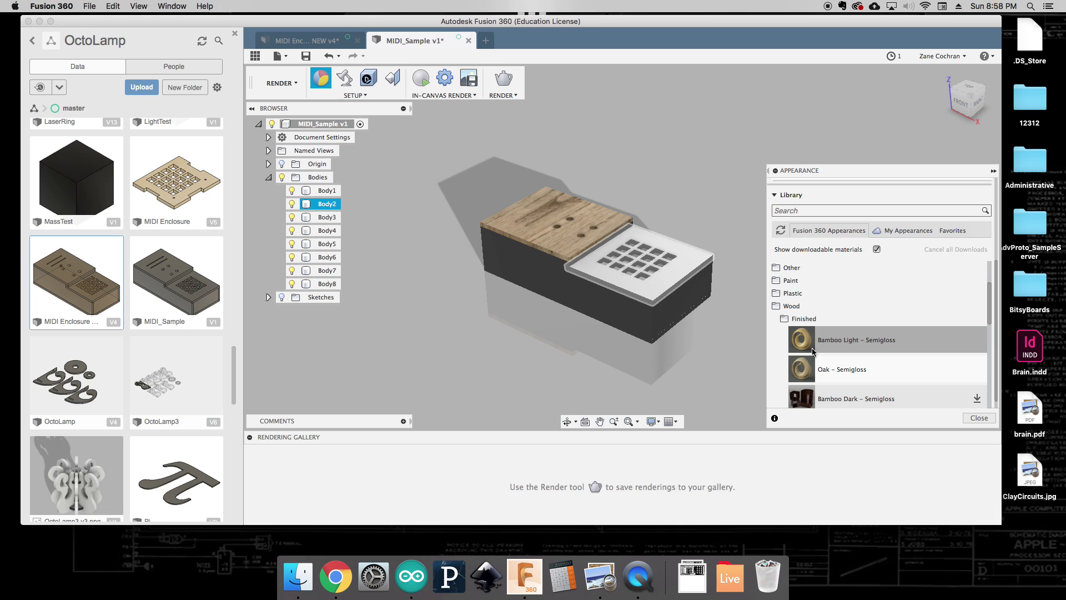
{"action": "left_click_drag", "start_coordinate": [436, 151], "coordinate": [733, 354]}
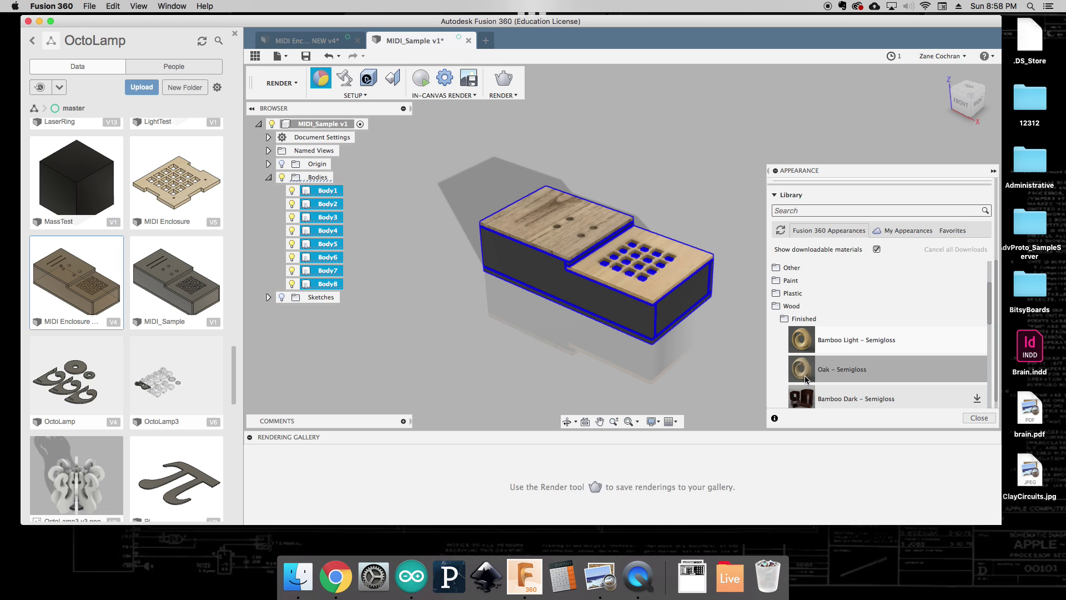
{"action": "left_click_drag", "start_coordinate": [806, 379], "coordinate": [689, 304]}
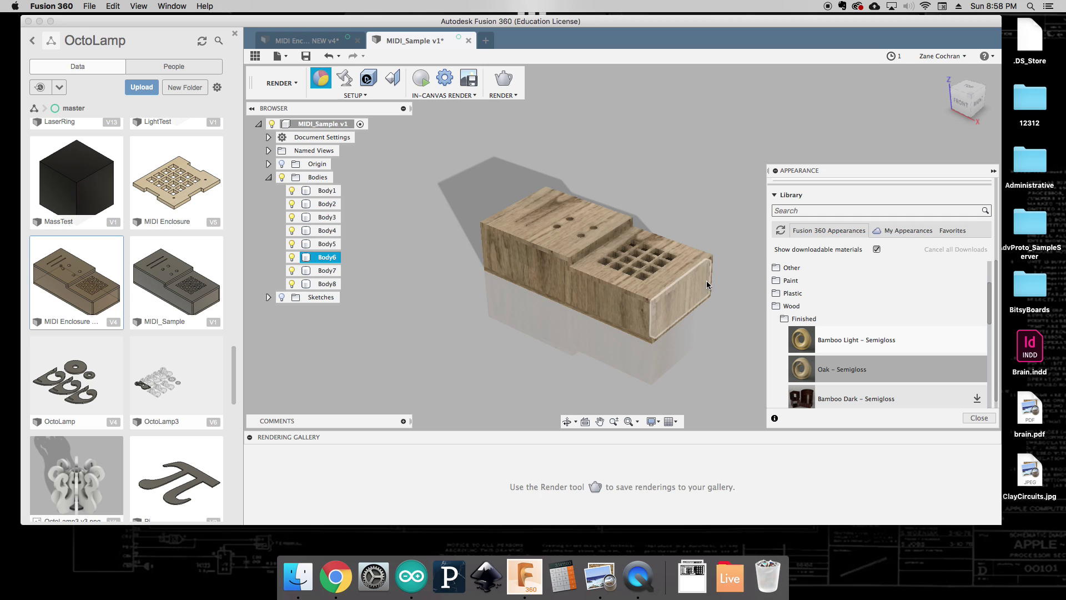
Start a local render of the enclosure's raised three-quarter view at print size 4x6" 300PPI with Standard(50) quality.
{"action": "left_click", "coordinate": [970, 106]}
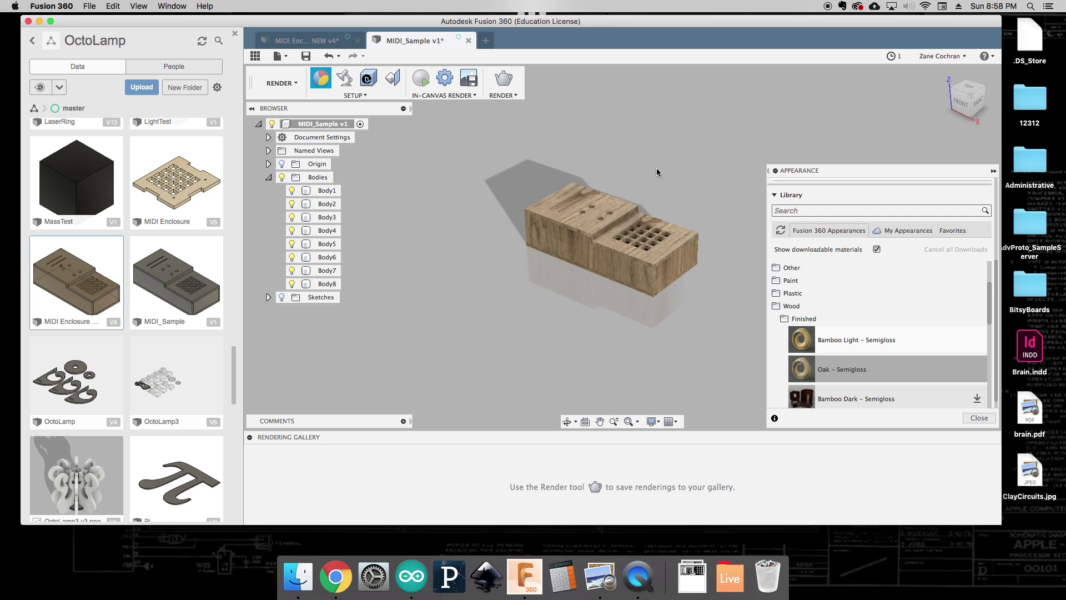
{"action": "mouse_move", "coordinate": [970, 106]}
{"action": "left_mouse_down"}
{"action": "mouse_move", "coordinate": [790, 74]}
{"action": "mouse_move", "coordinate": [899, 107]}
{"action": "mouse_move", "coordinate": [994, 96]}
{"action": "mouse_move", "coordinate": [984, 111]}
{"action": "left_mouse_up"}
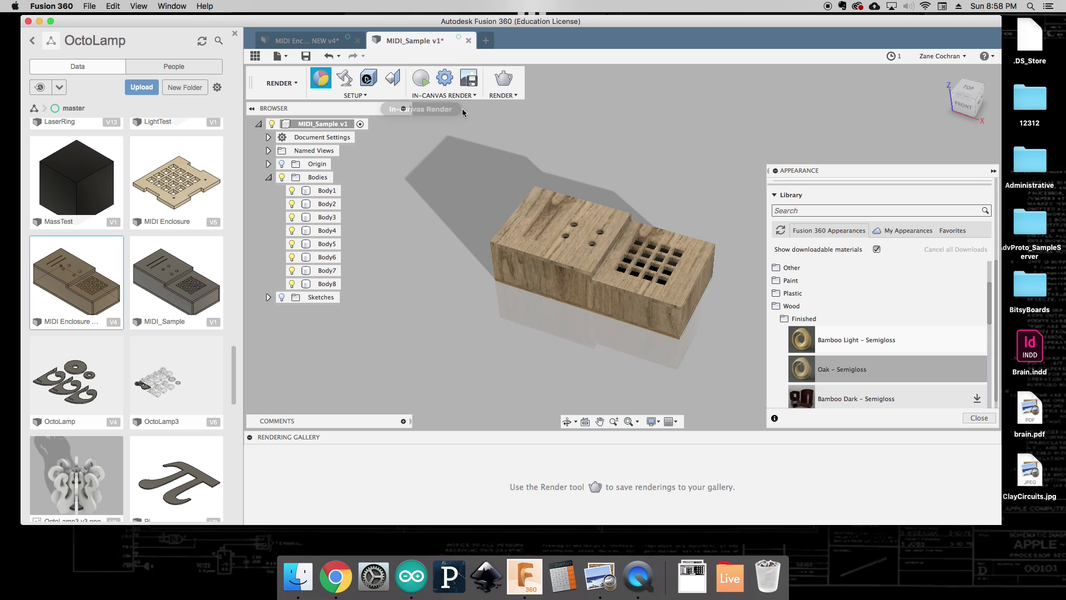
{"action": "left_click", "coordinate": [507, 85]}
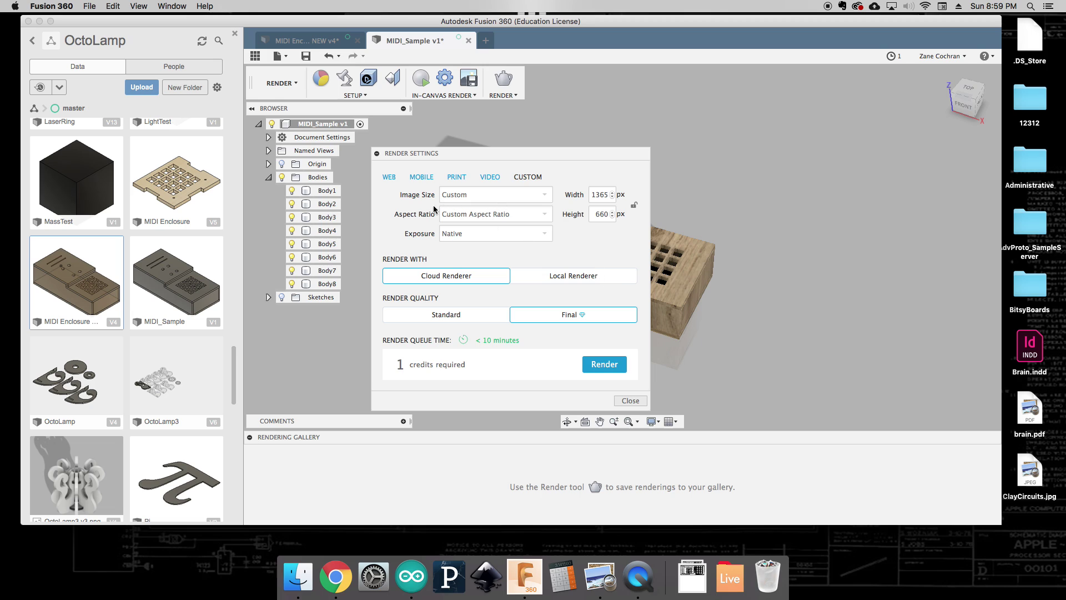
{"action": "left_click", "coordinate": [457, 177]}
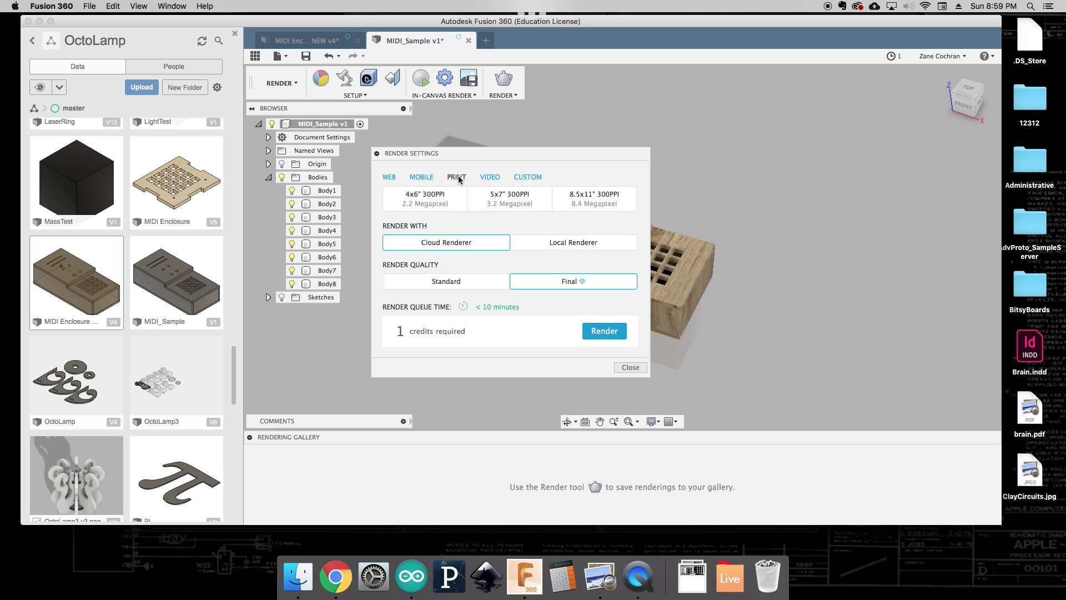
{"action": "left_click", "coordinate": [442, 203]}
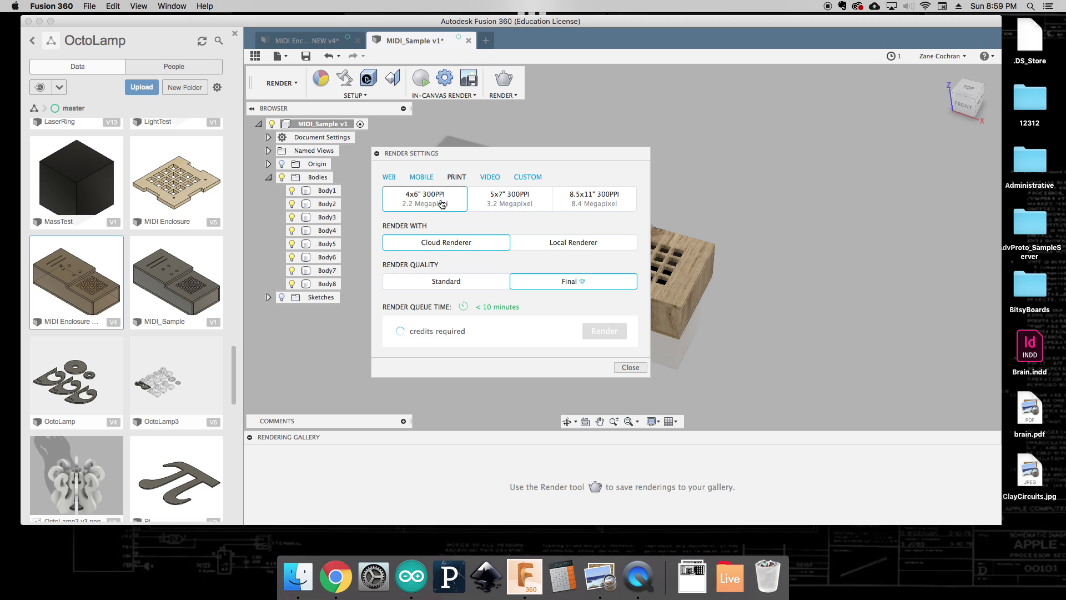
{"action": "left_click", "coordinate": [550, 244]}
{"action": "left_click", "coordinate": [482, 284]}
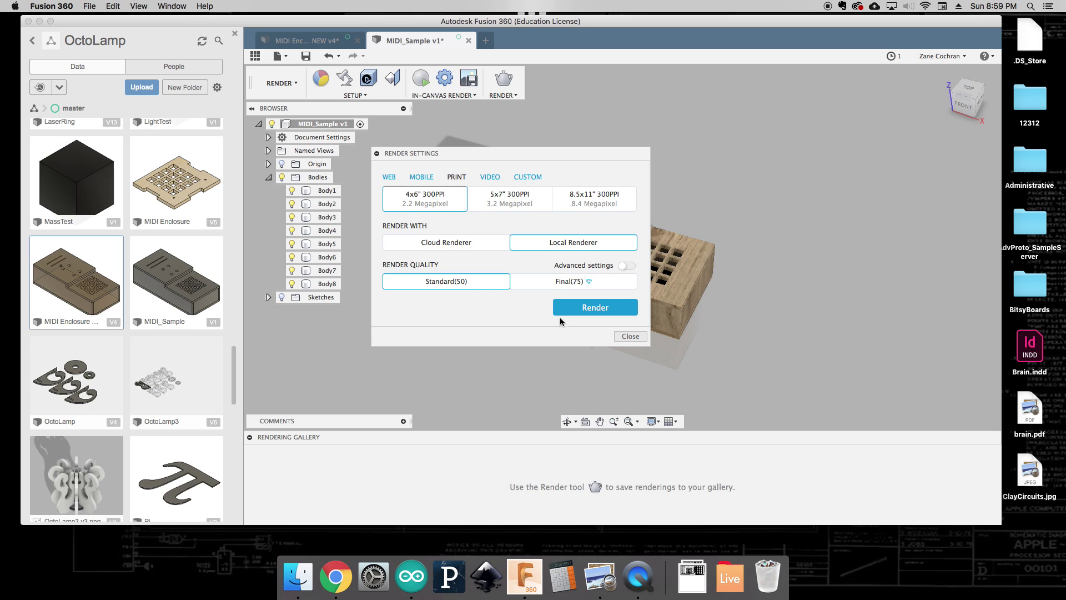
{"action": "left_click", "coordinate": [600, 311]}
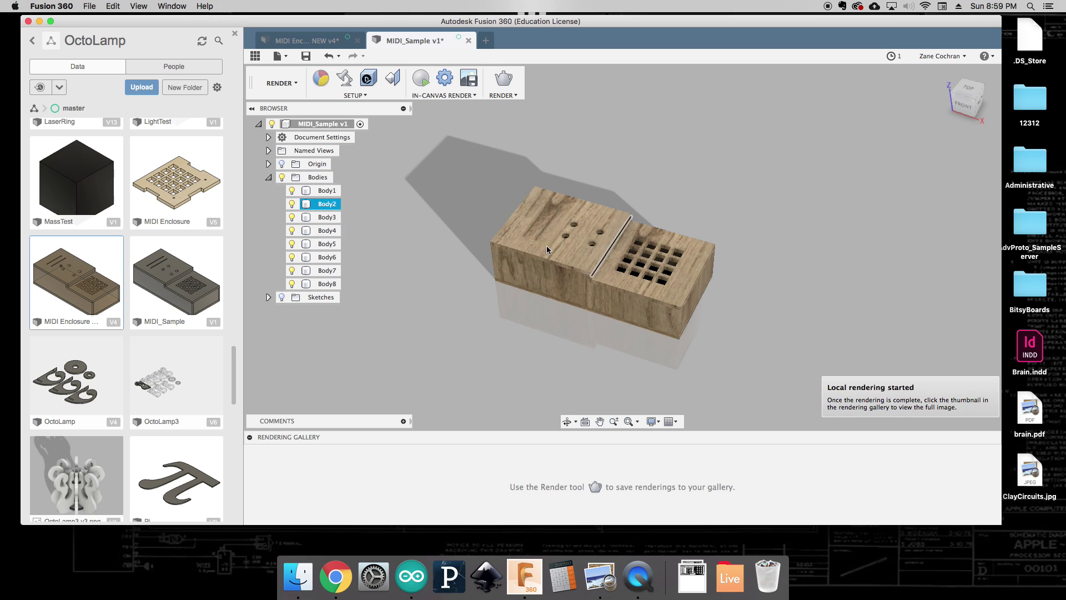
Start a local render of the enclosure's top view at 4x6" 300PPI with Standard(50) quality.
{"action": "left_click", "coordinate": [966, 109]}
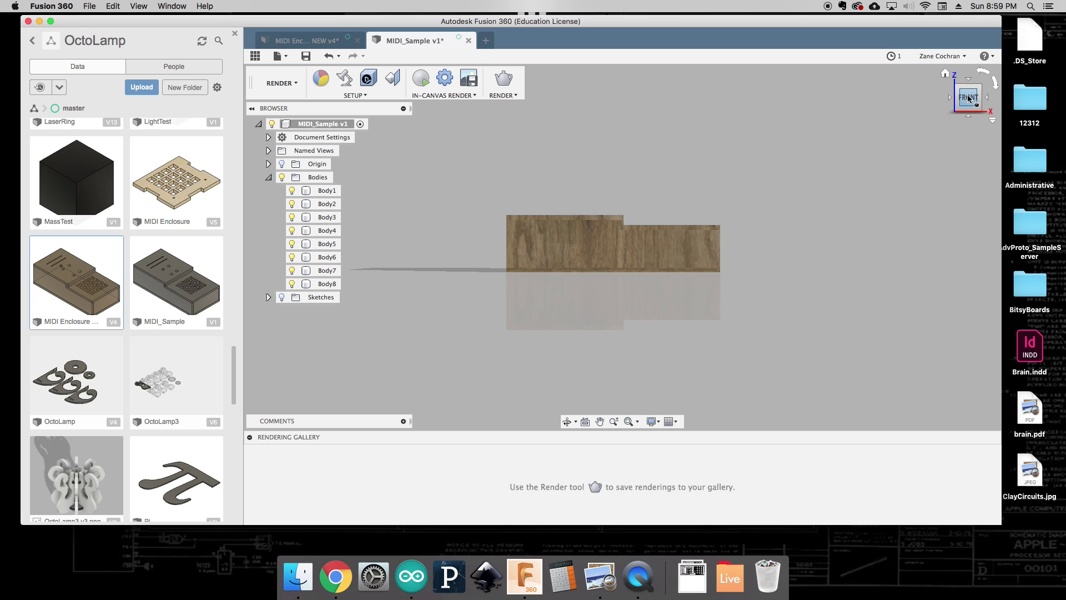
{"action": "left_click", "coordinate": [971, 93]}
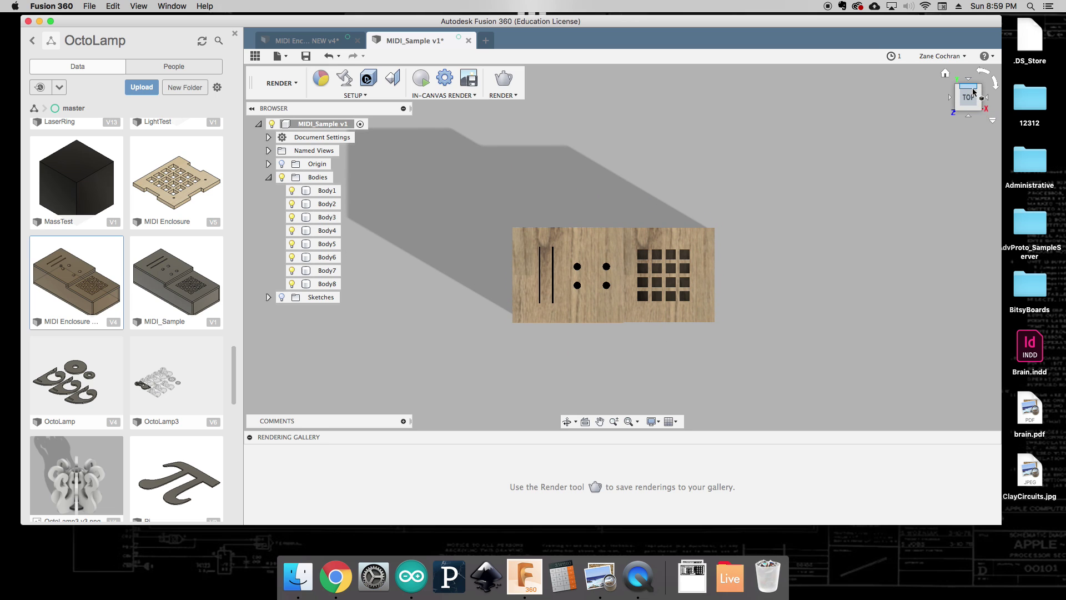
{"action": "left_click", "coordinate": [972, 92]}
{"action": "left_click", "coordinate": [974, 105]}
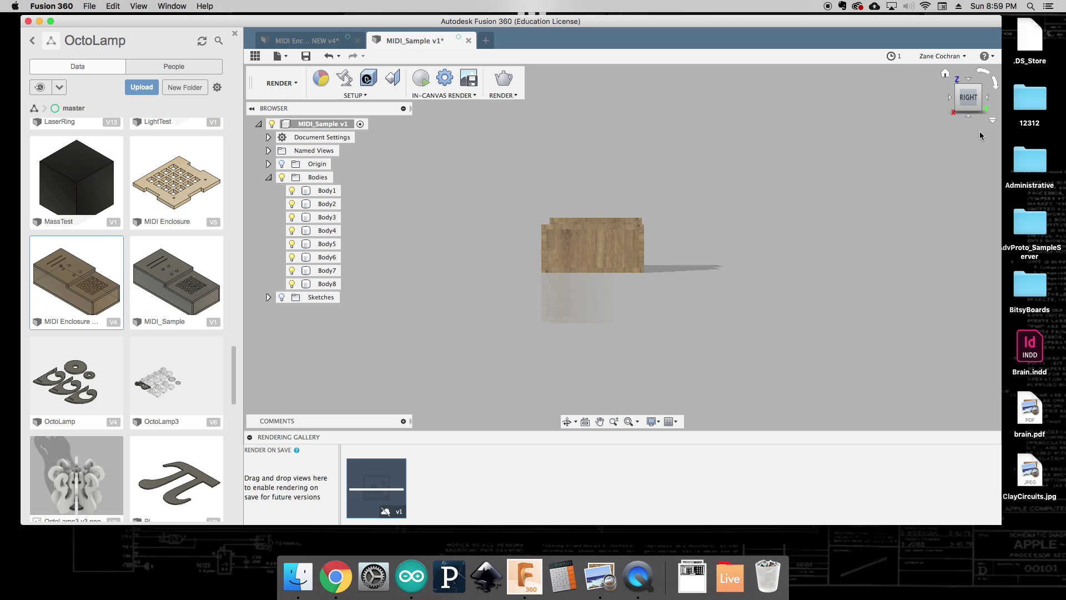
{"action": "left_click_drag", "start_coordinate": [964, 100], "coordinate": [985, 110]}
{"action": "left_click", "coordinate": [945, 74]}
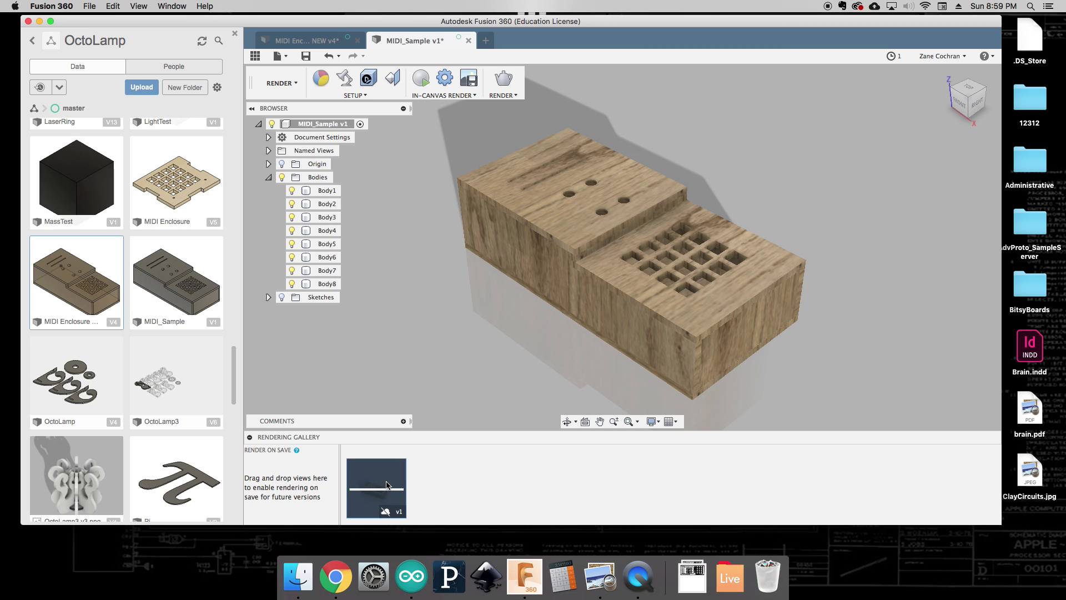
{"action": "left_click", "coordinate": [969, 90]}
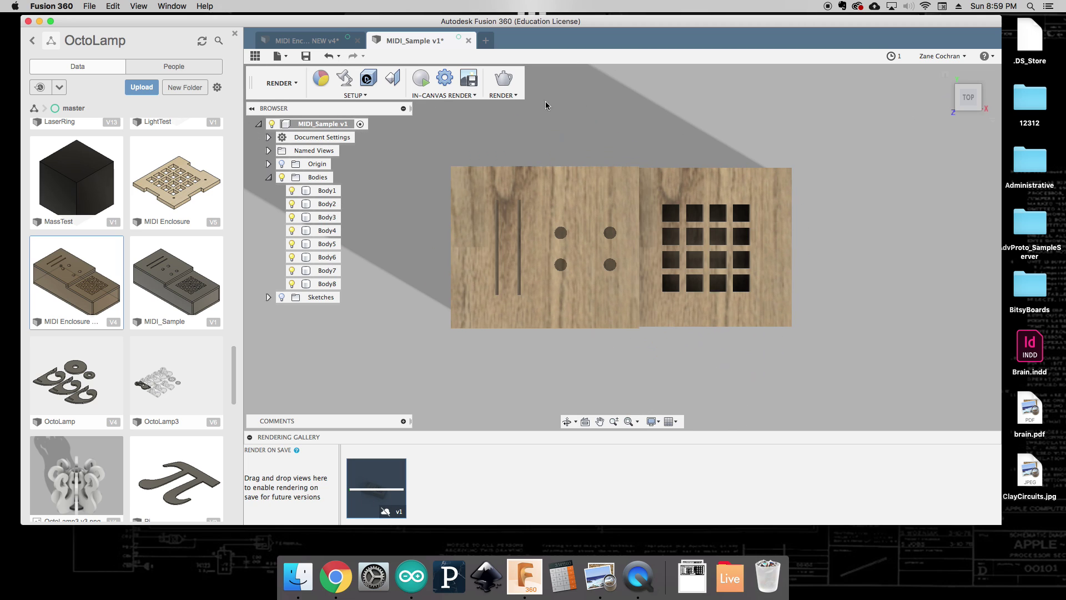
{"action": "left_click", "coordinate": [506, 81]}
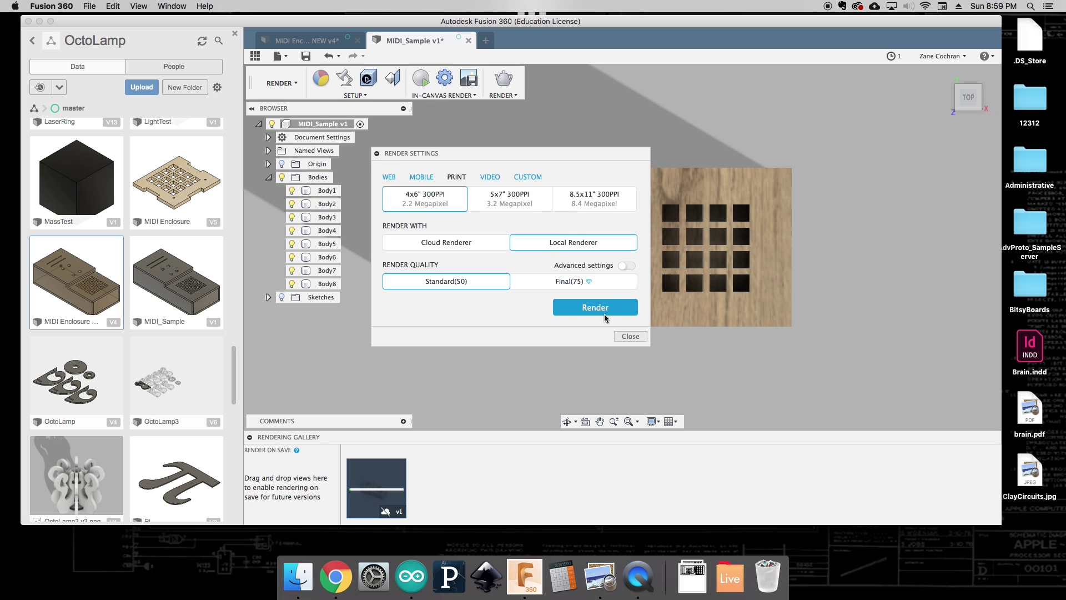
{"action": "left_click", "coordinate": [603, 309]}
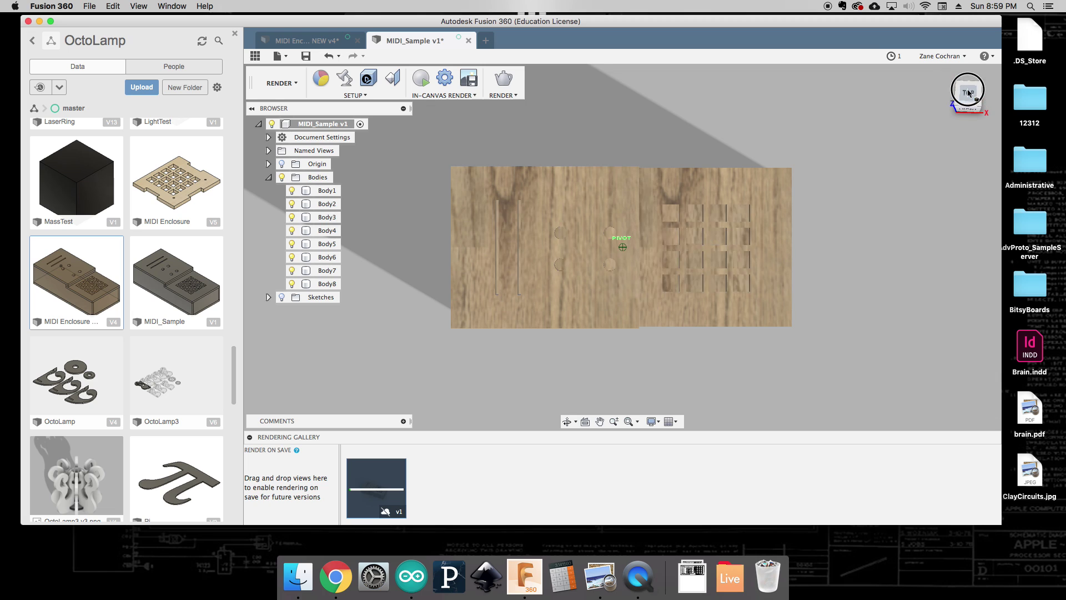
Orient the enclosure to its front view and start a local render of it.
{"action": "left_click_drag", "start_coordinate": [967, 88], "coordinate": [970, 115]}
{"action": "left_click", "coordinate": [969, 112]}
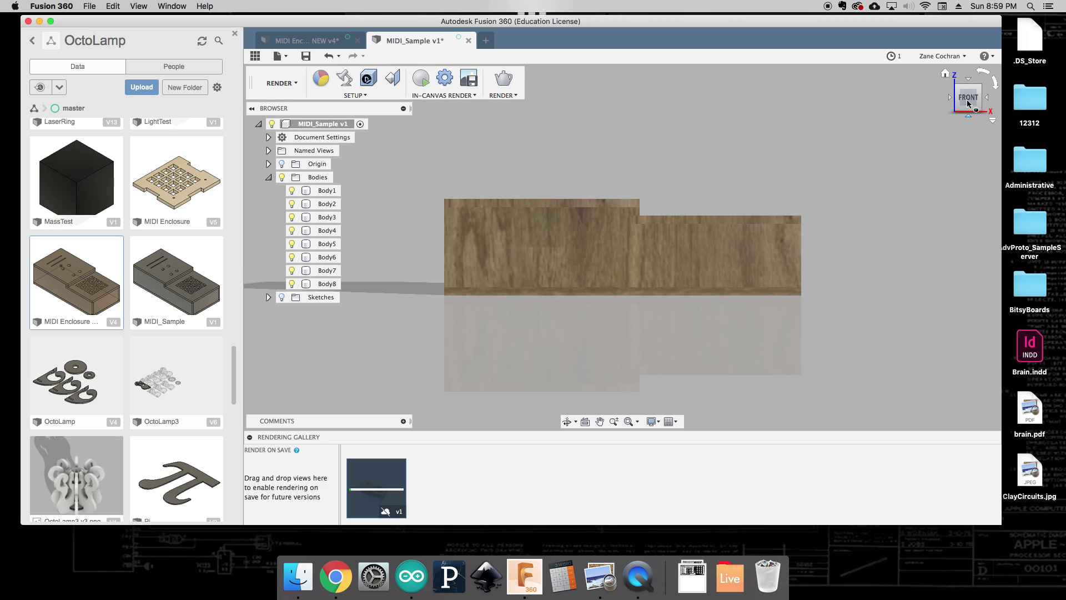
{"action": "left_click", "coordinate": [503, 80]}
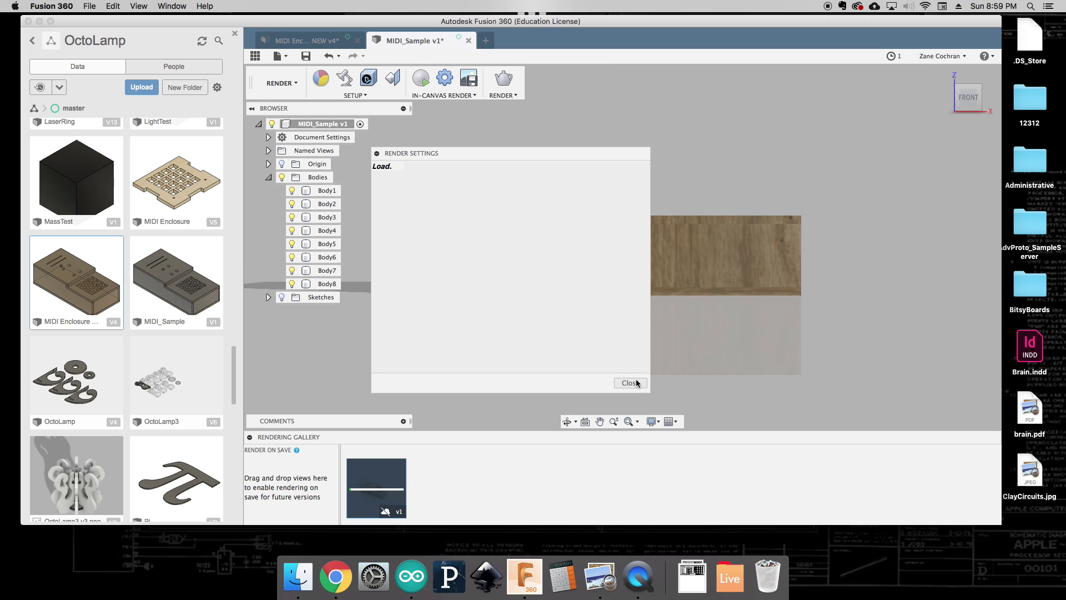
{"action": "left_click", "coordinate": [591, 308]}
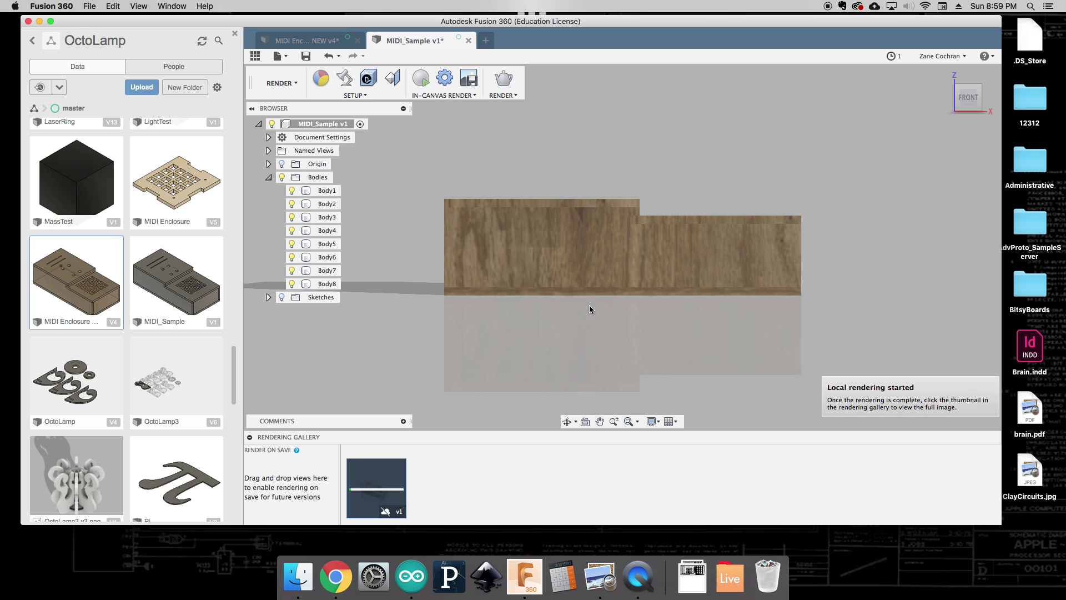
Orient the enclosure to its right view and start a local render at 4x6" 300PPI with Standard(50) quality.
{"action": "left_click", "coordinate": [980, 85]}
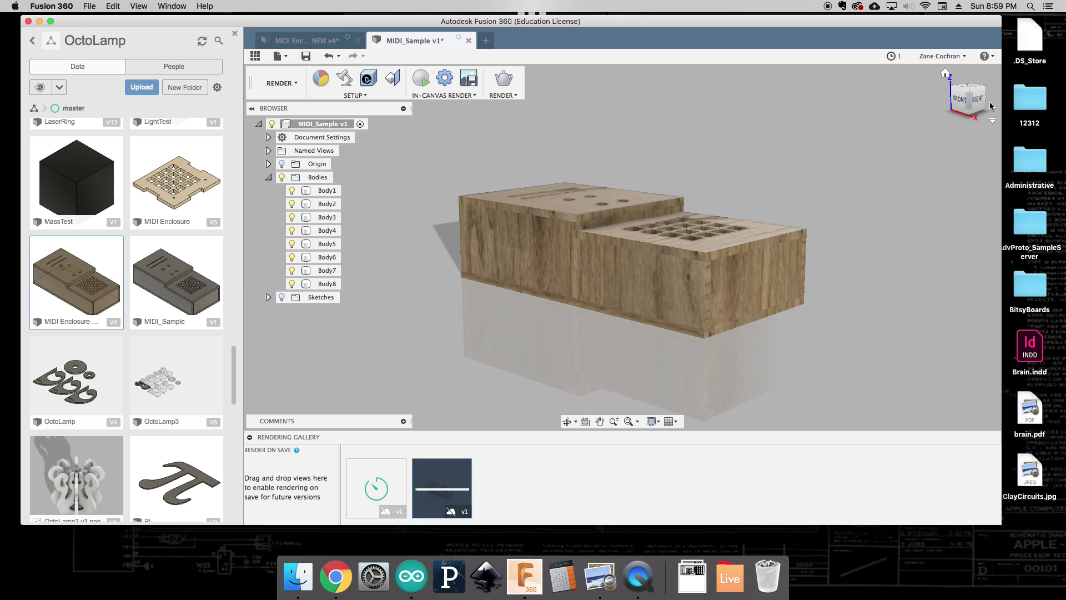
{"action": "left_click", "coordinate": [976, 100]}
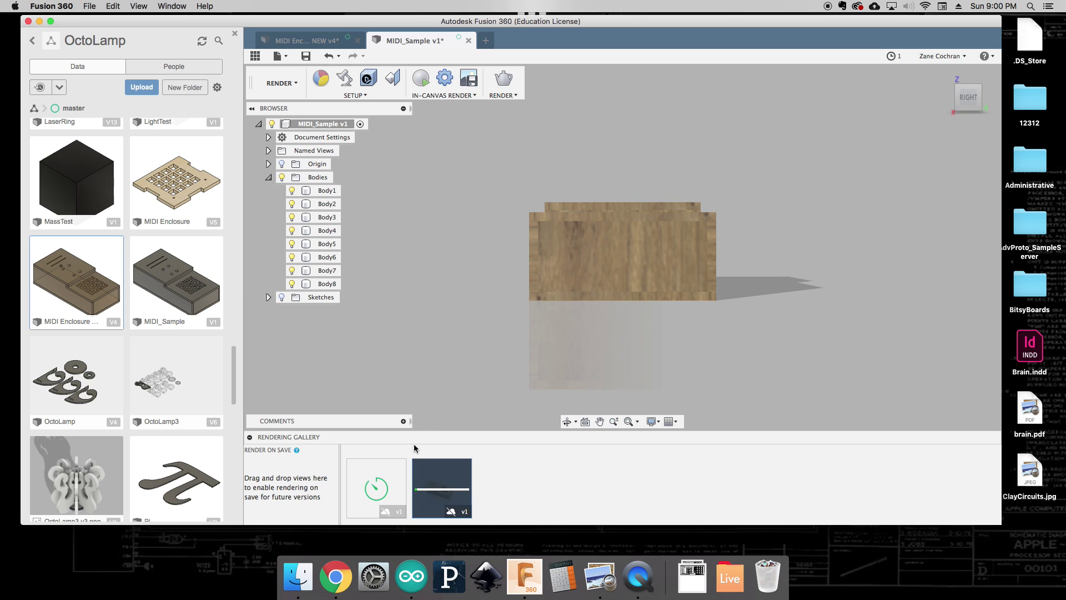
{"action": "left_click", "coordinate": [503, 78]}
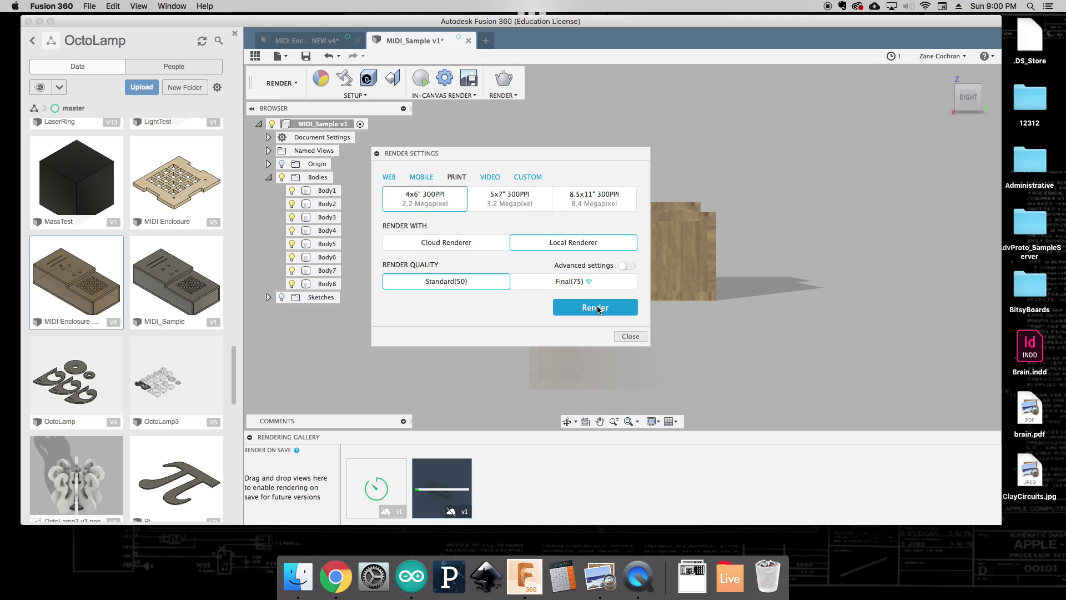
{"action": "left_click", "coordinate": [598, 309]}
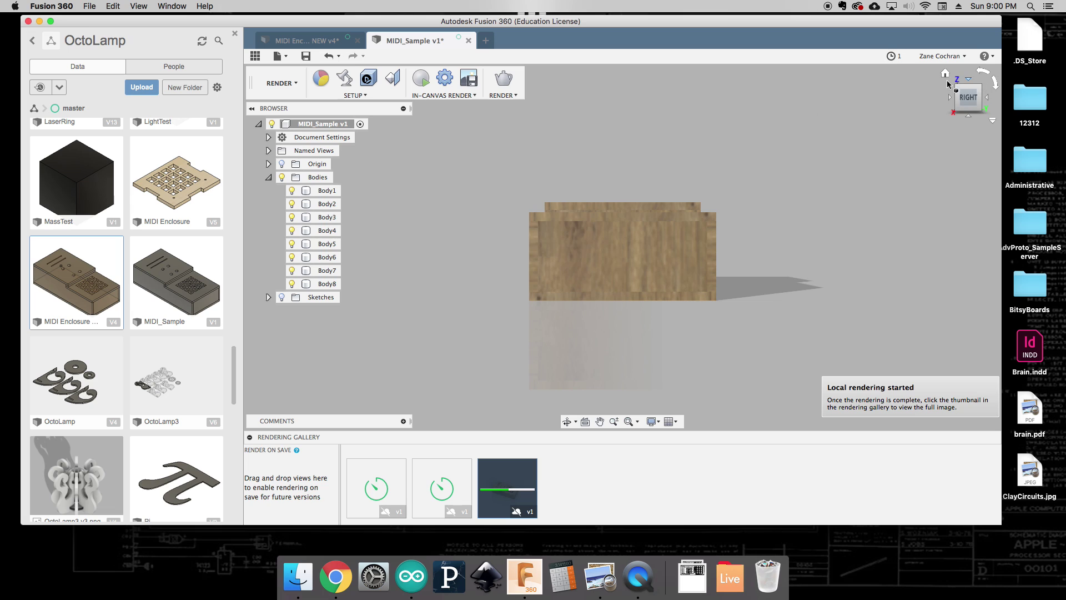
Examine the enclosure's long side panel, button-grid top panel and left end panel from the home view and the left end.
{"action": "left_click", "coordinate": [946, 74]}
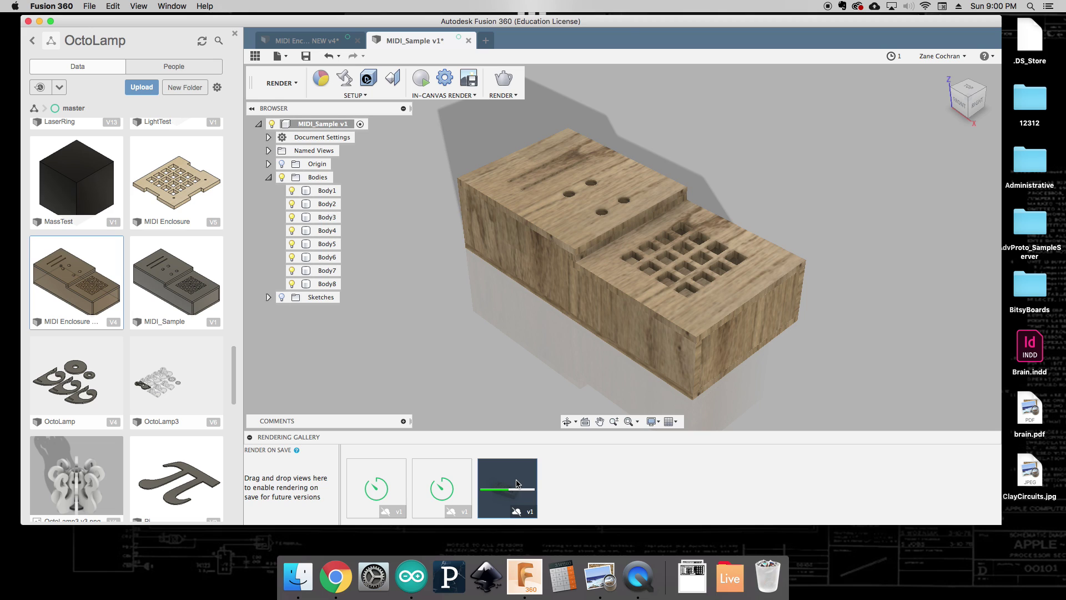
{"action": "left_click", "coordinate": [641, 327]}
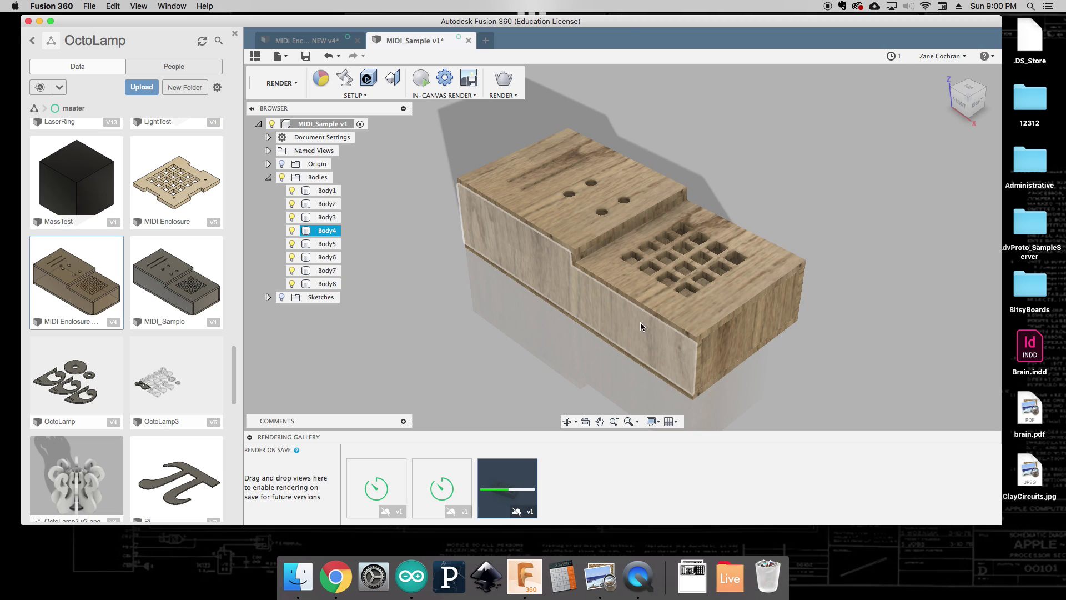
{"action": "left_click", "coordinate": [513, 188]}
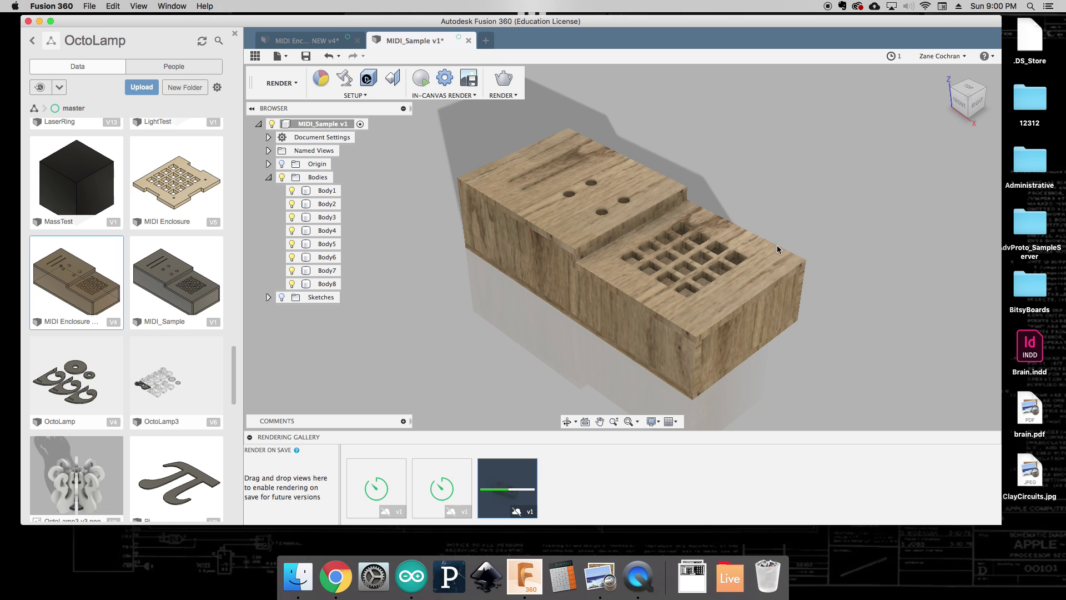
{"action": "left_click", "coordinate": [785, 266]}
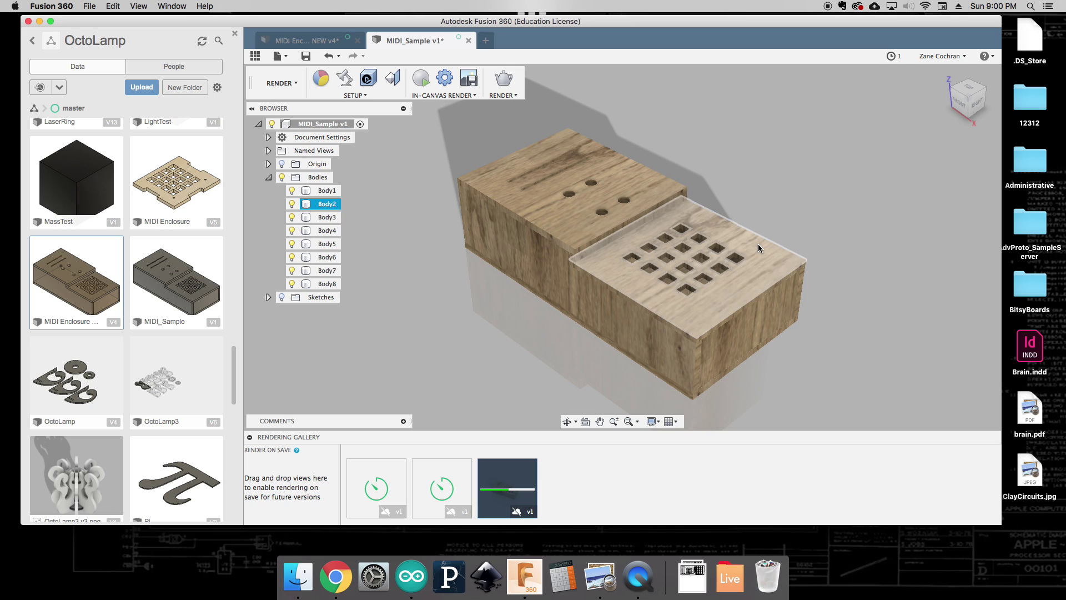
{"action": "mouse_move", "coordinate": [963, 105]}
{"action": "left_mouse_down"}
{"action": "mouse_move", "coordinate": [1033, 104]}
{"action": "mouse_move", "coordinate": [937, 109]}
{"action": "mouse_move", "coordinate": [989, 104]}
{"action": "mouse_move", "coordinate": [955, 98]}
{"action": "mouse_move", "coordinate": [1018, 104]}
{"action": "mouse_move", "coordinate": [944, 105]}
{"action": "mouse_move", "coordinate": [834, 168]}
{"action": "left_mouse_up"}
{"action": "left_click", "coordinate": [964, 101]}
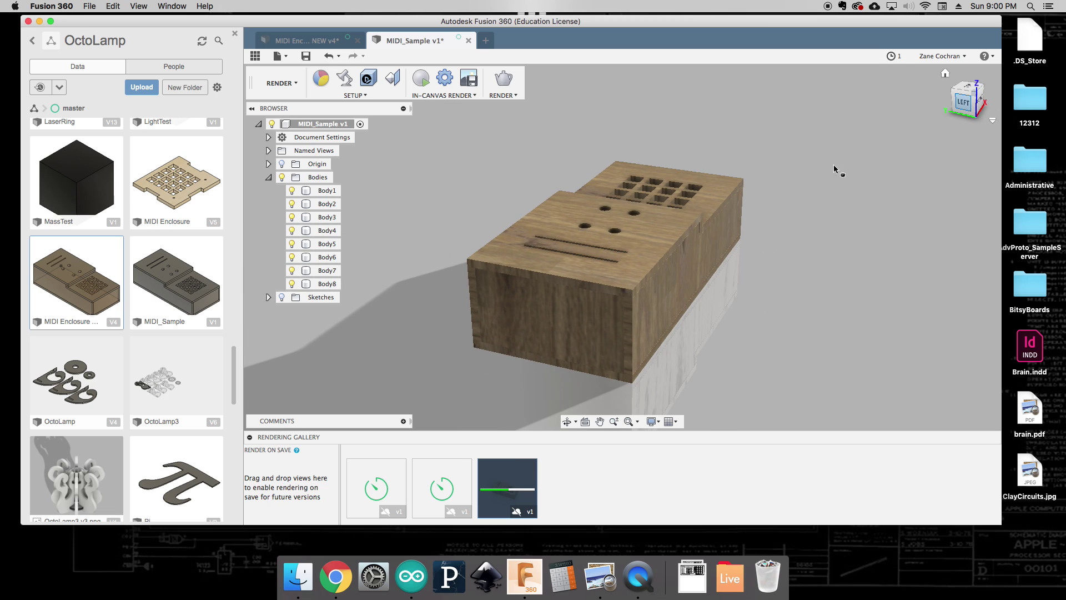
{"action": "left_click", "coordinate": [529, 299]}
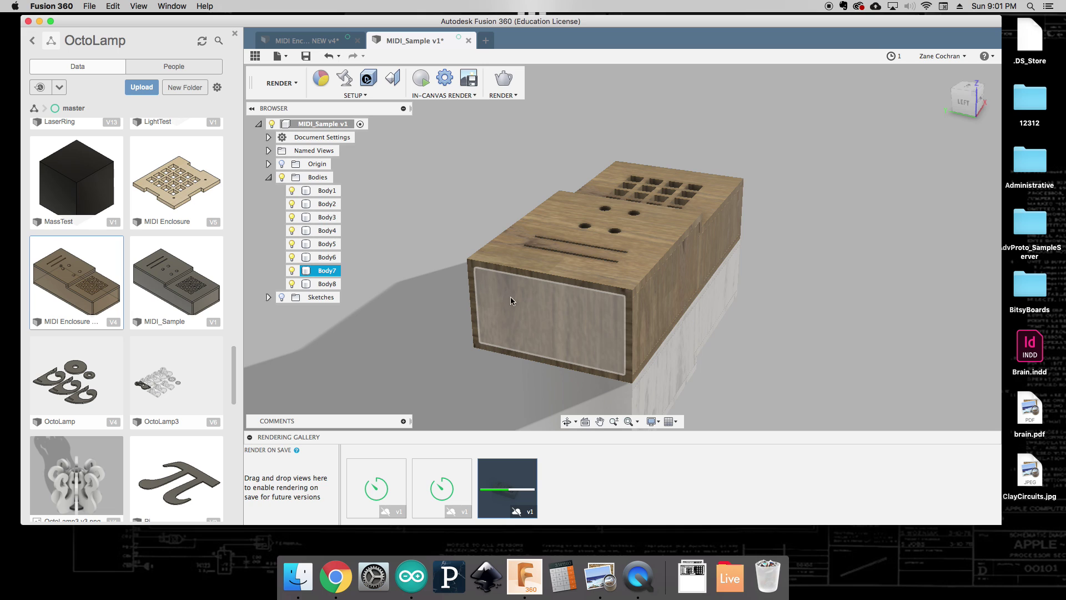
{"action": "key", "text": "Escape"}
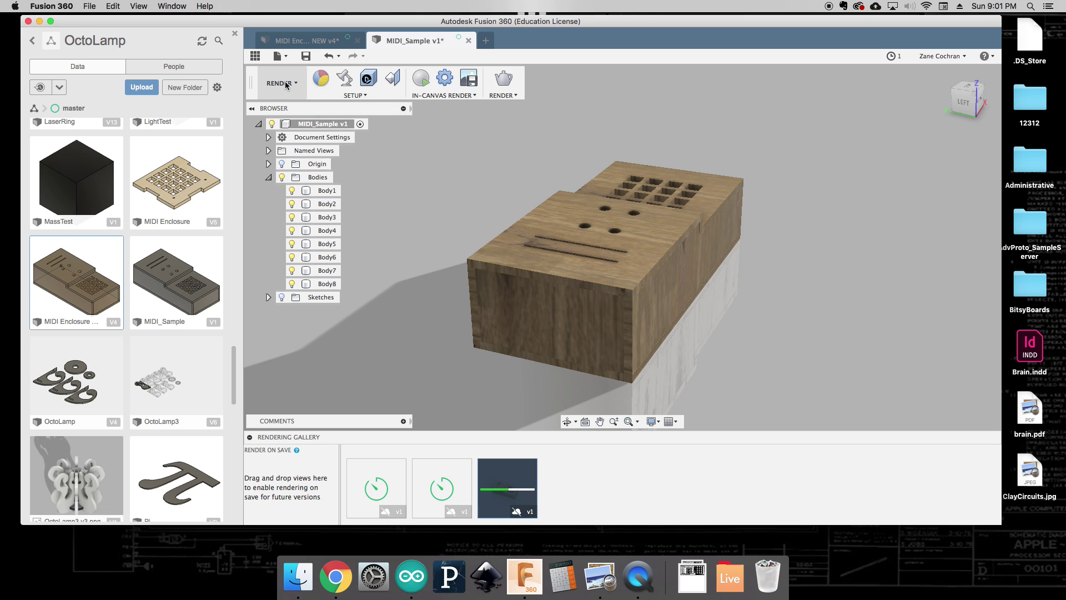
In the Model workspace, sketch a construction rectangle 12 mm wide and 15 mm high from the left end panel's upper-left inner corner.
{"action": "left_click", "coordinate": [281, 82]}
{"action": "left_click", "coordinate": [289, 108]}
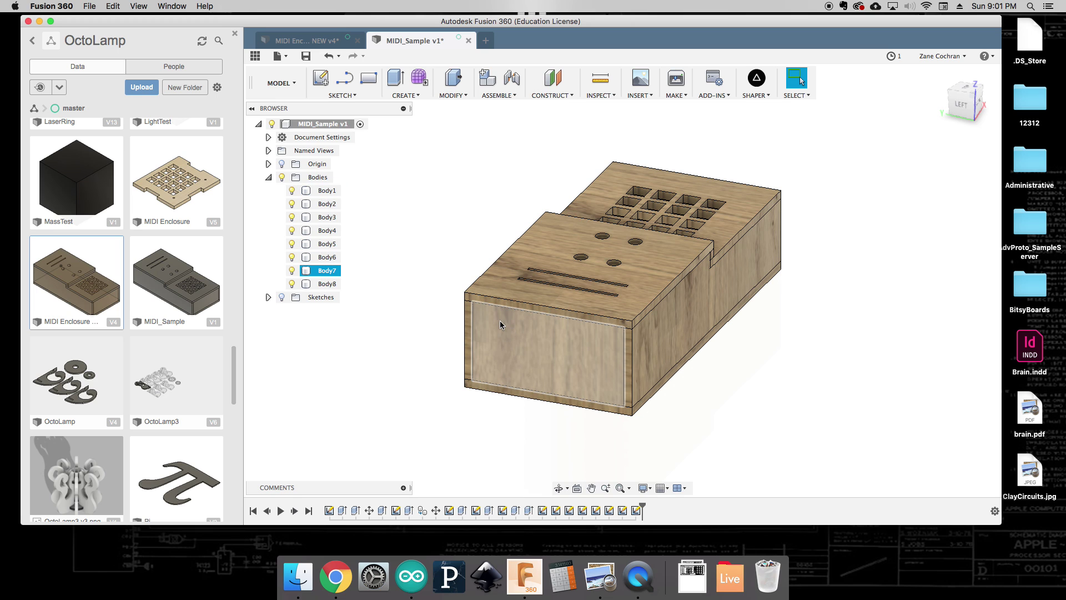
{"action": "left_click", "coordinate": [373, 85]}
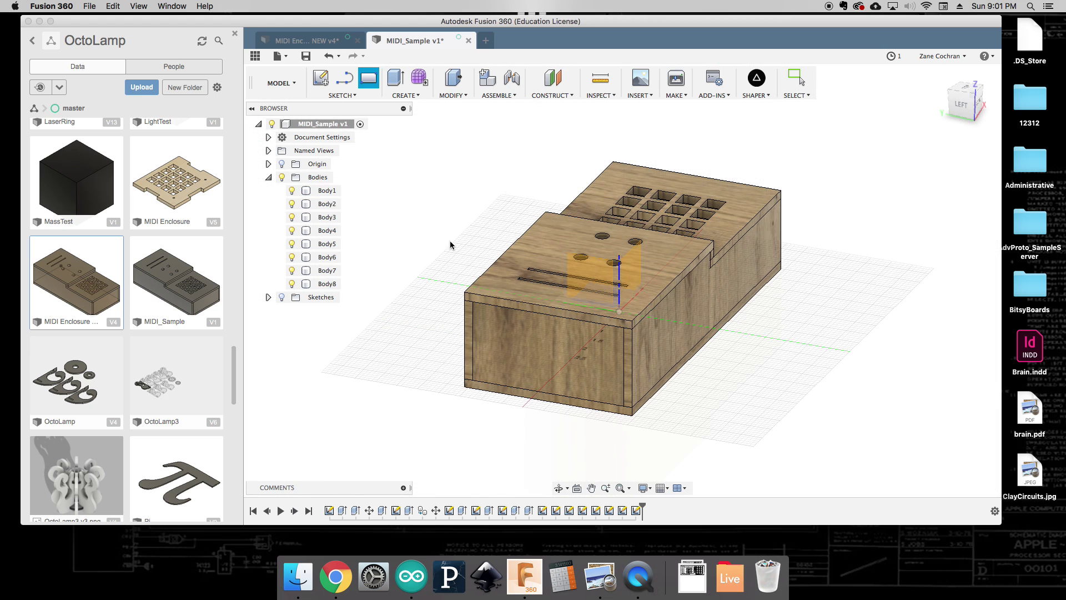
{"action": "left_click", "coordinate": [513, 337]}
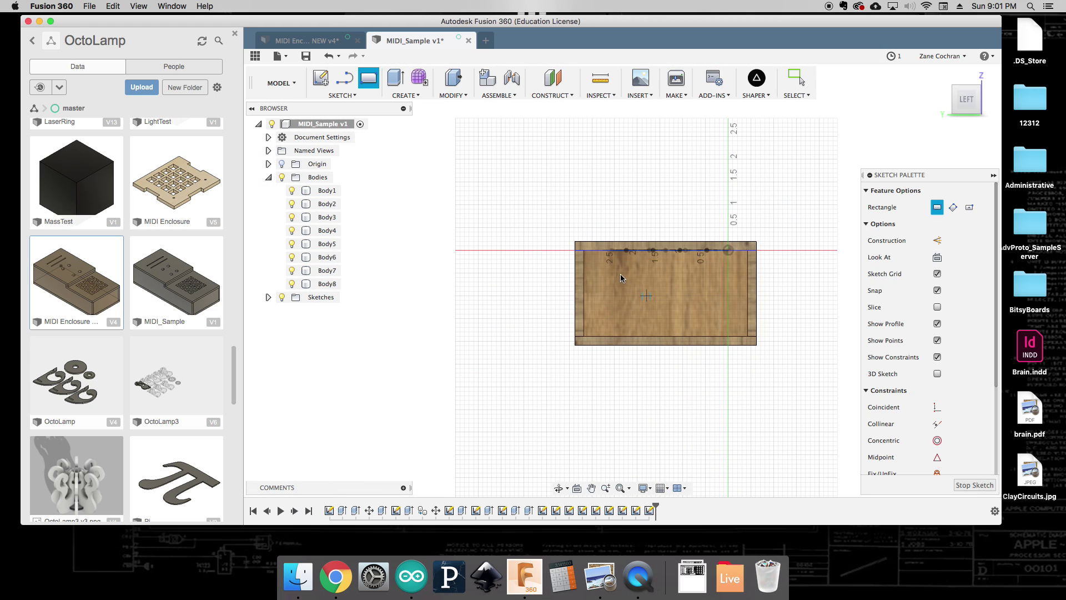
{"action": "left_click", "coordinate": [937, 241]}
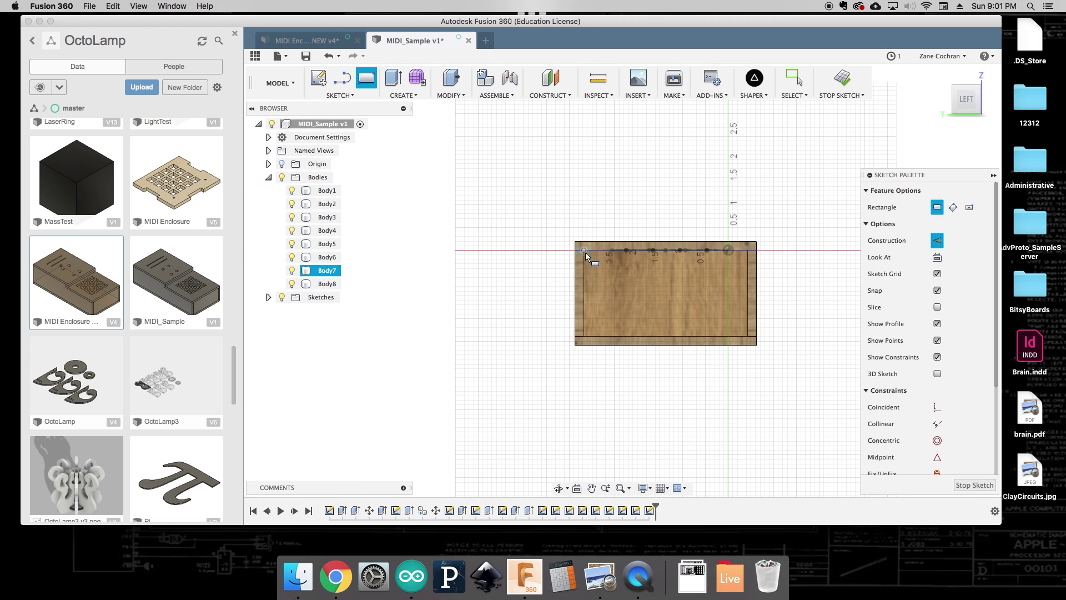
{"action": "left_click", "coordinate": [583, 250]}
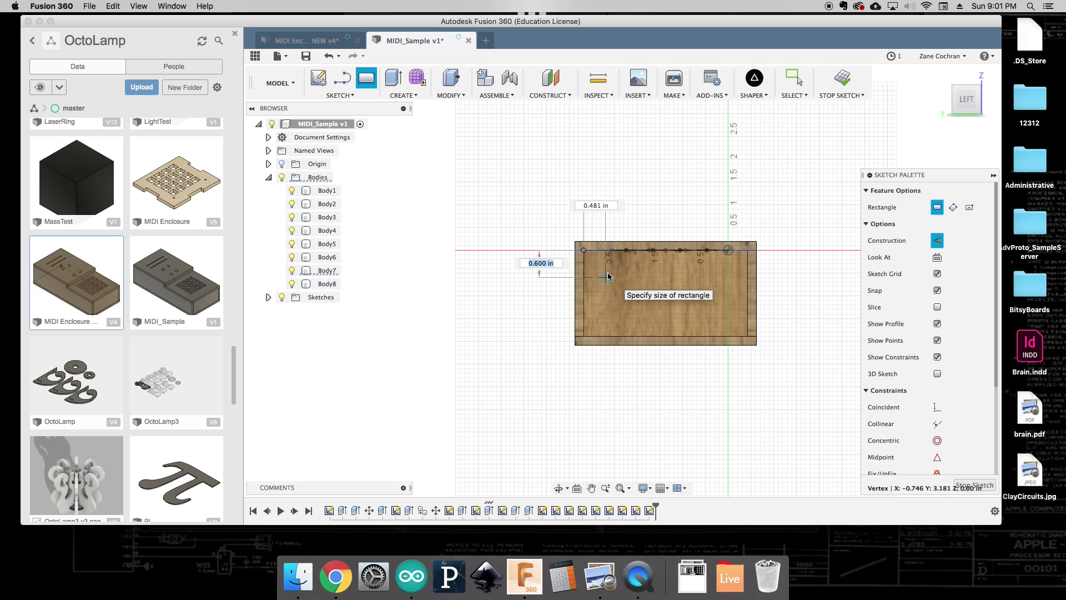
{"action": "type", "text": "15 mm"}
{"action": "key", "text": "Tab"}
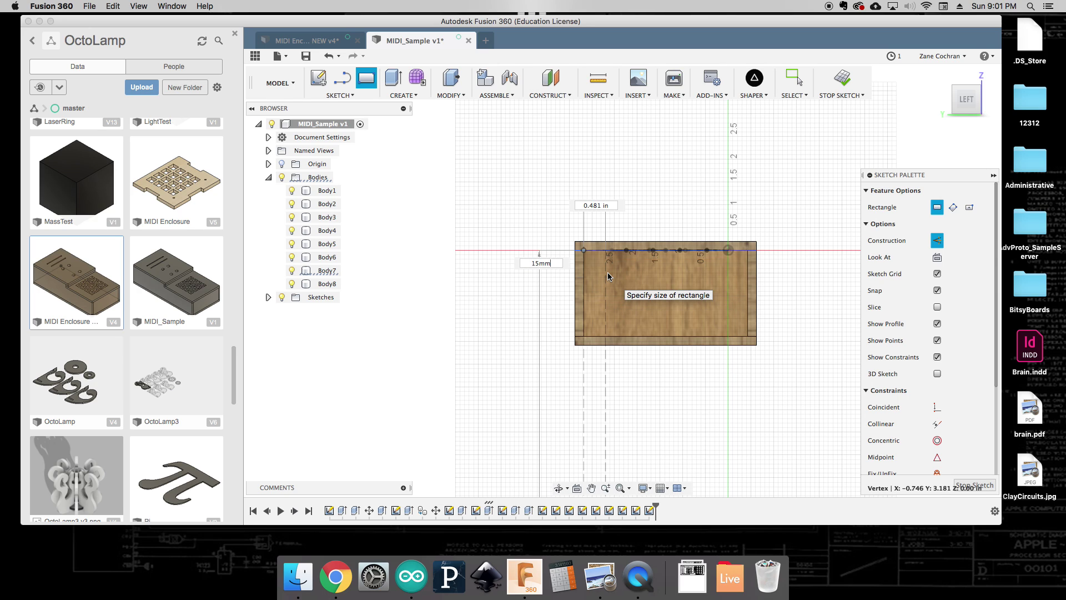
{"action": "type", "text": "12mm"}
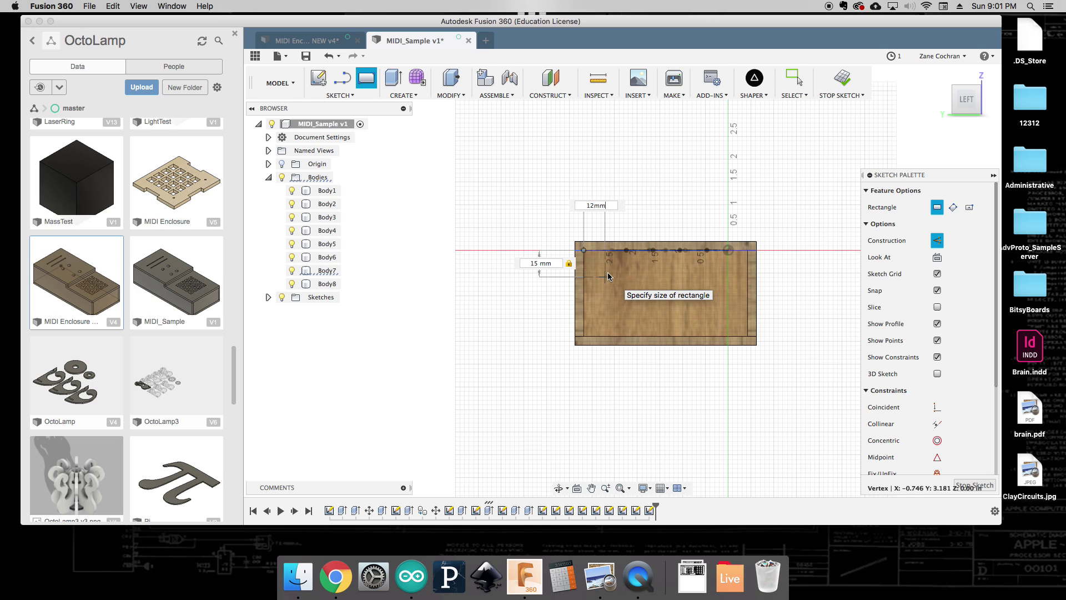
{"action": "key", "text": "Return"}
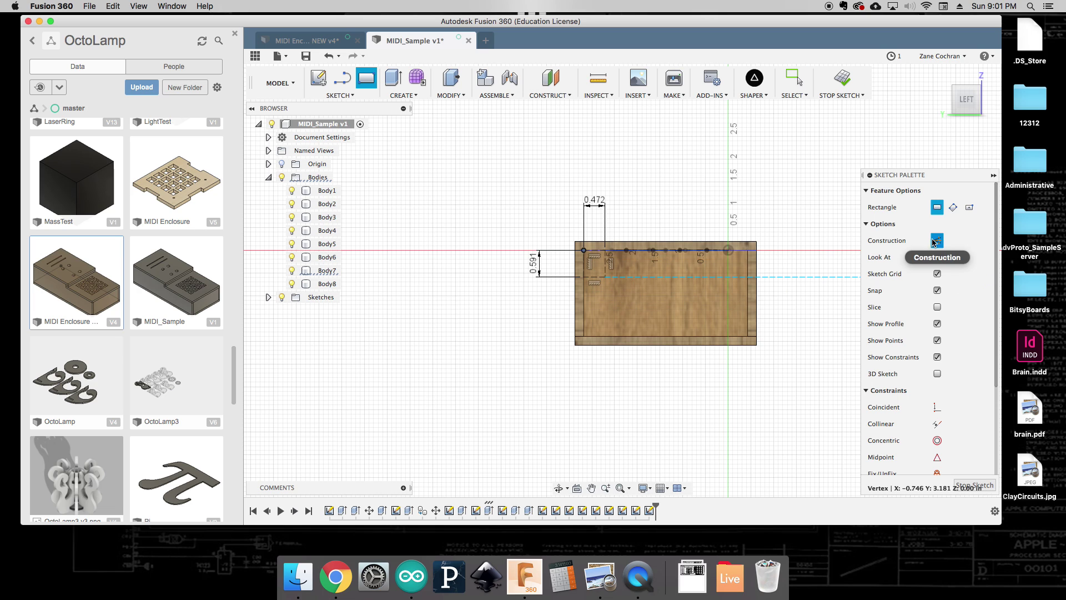
Draw a regular 10 mm by 10 mm square starting at the construction rectangle's lower-right corner.
{"action": "left_click", "coordinate": [937, 240]}
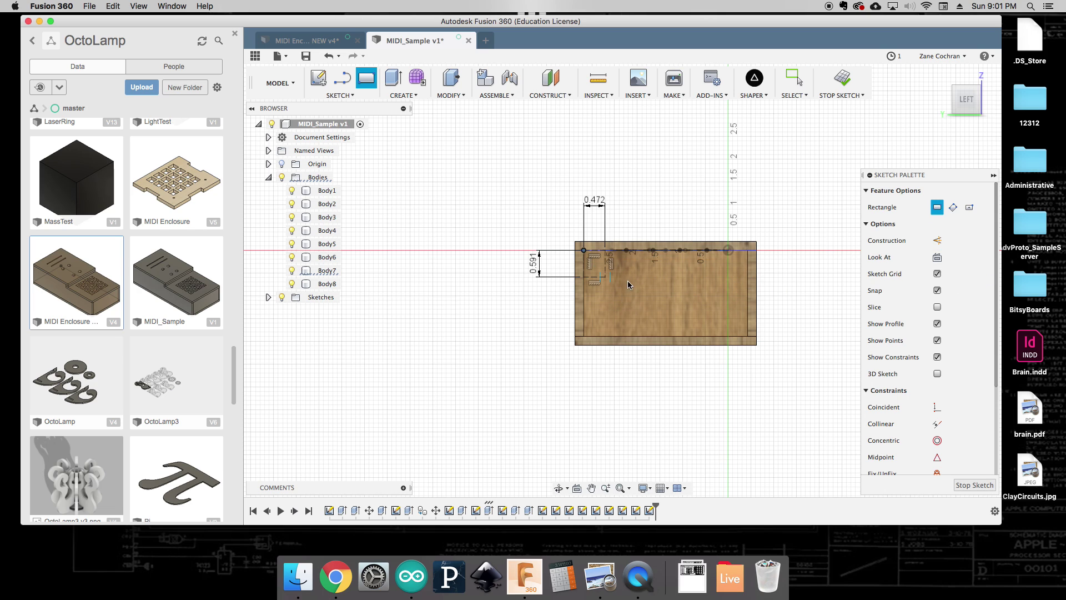
{"action": "left_click", "coordinate": [604, 276]}
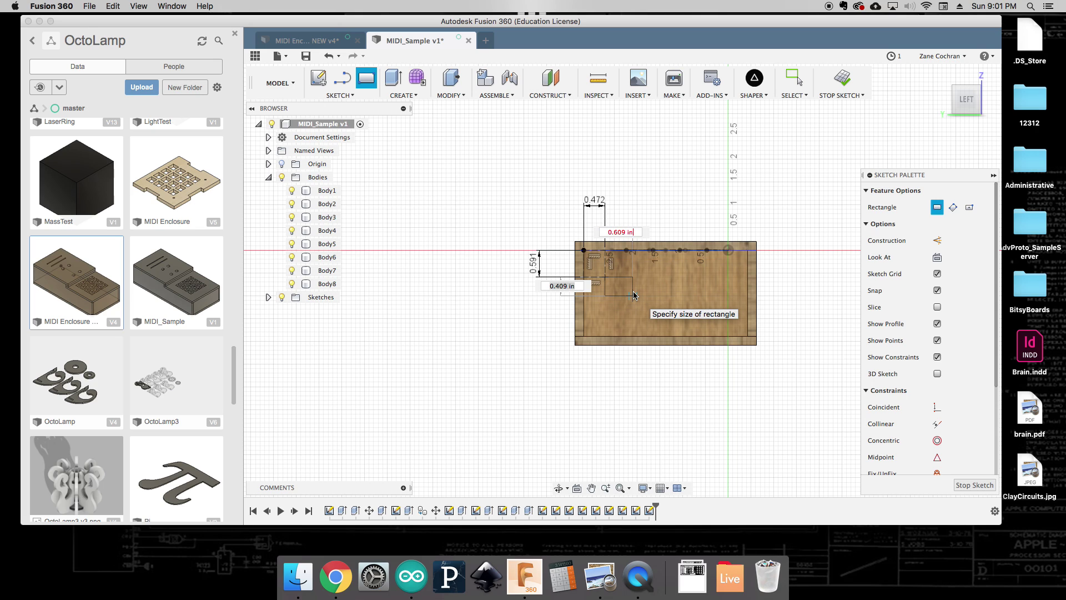
{"action": "key", "text": "BackSpace"}
{"action": "type", "text": "10"}
{"action": "key", "text": "Tab"}
{"action": "type", "text": "10m"}
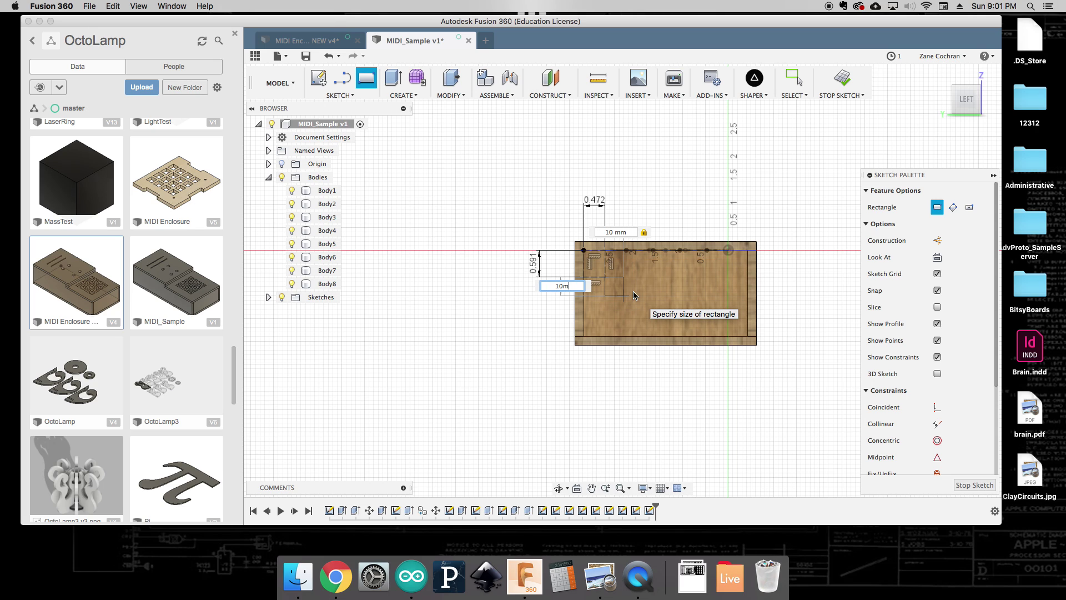
{"action": "type", "text": "m"}
{"action": "key", "text": "Return"}
{"action": "key", "text": "Escape"}
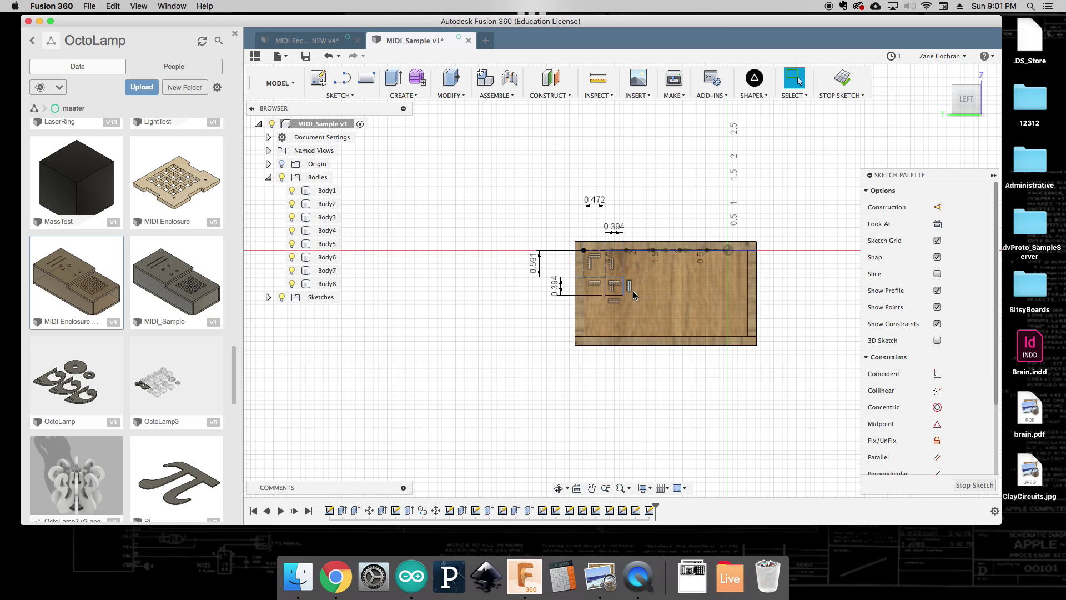
Show the sketches and extrude the small square profile by -5 mm as a cut through the left end panel.
{"action": "left_click", "coordinate": [955, 106]}
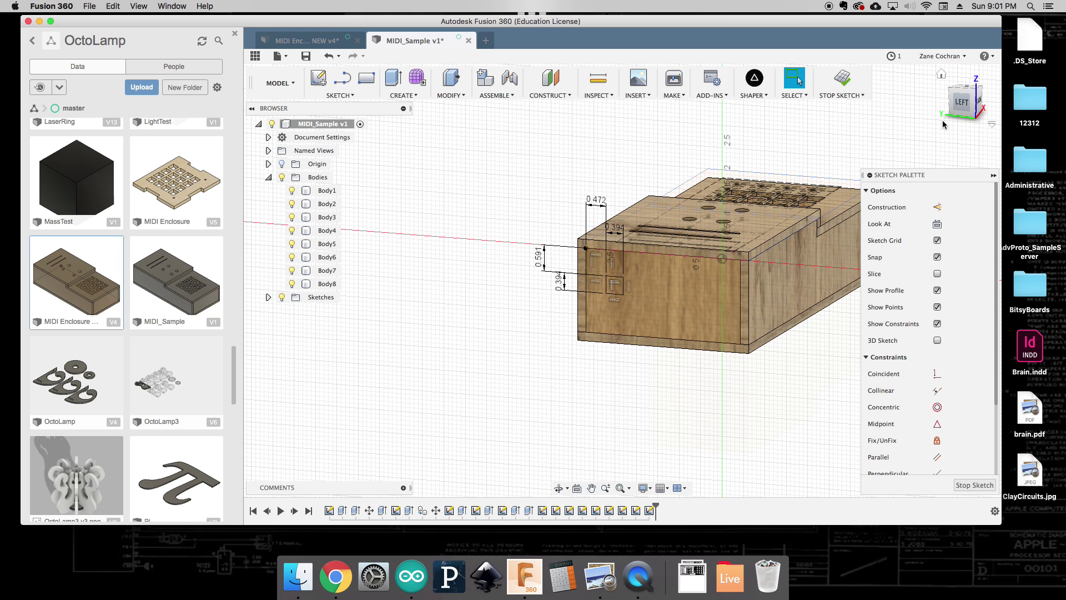
{"action": "key", "text": "e"}
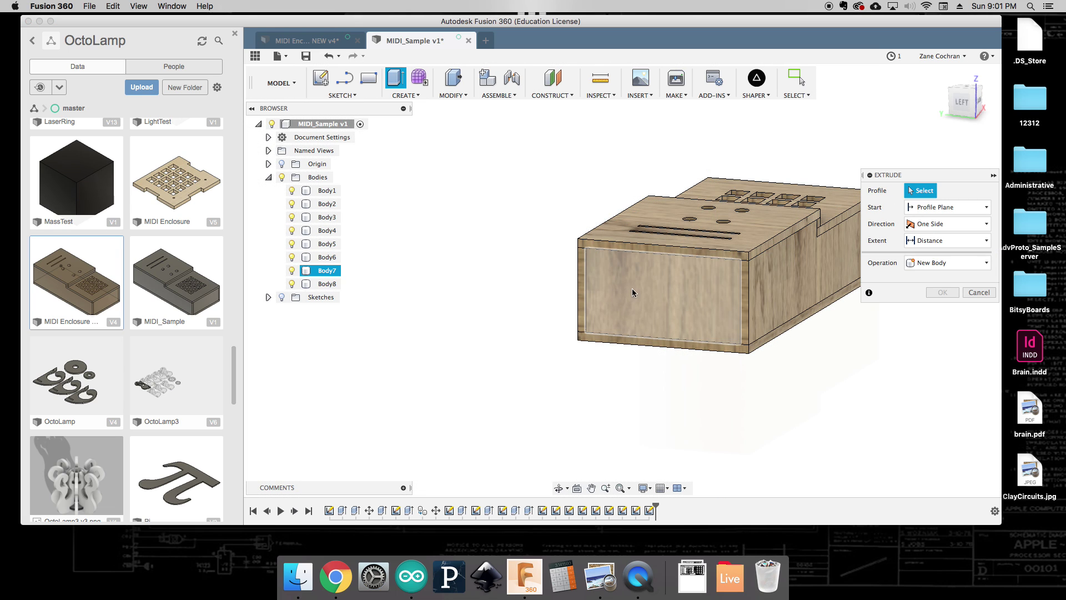
{"action": "left_click", "coordinate": [281, 297]}
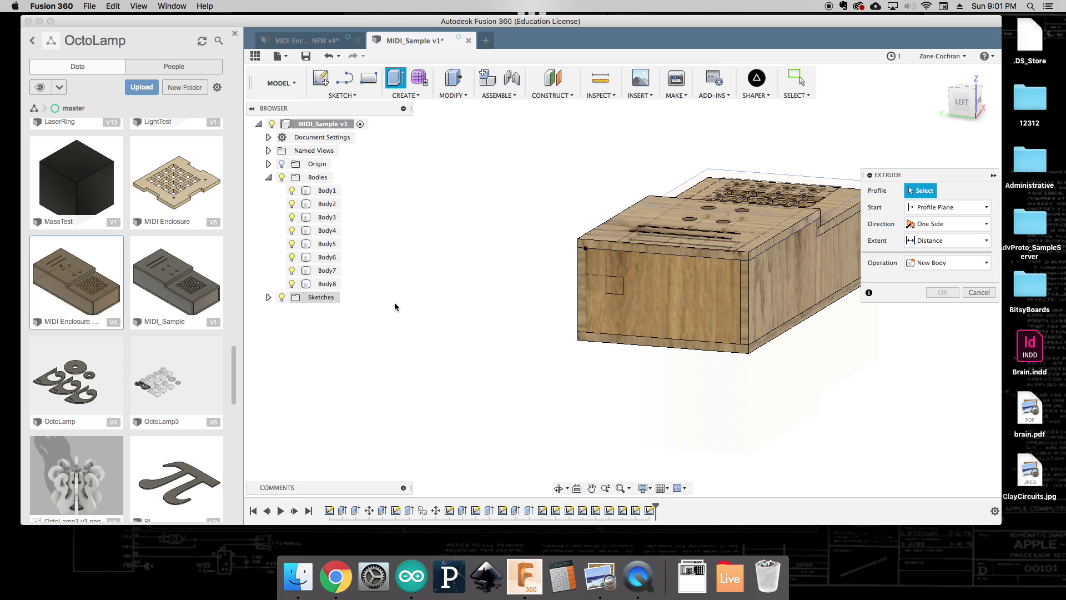
{"action": "left_click", "coordinate": [616, 289]}
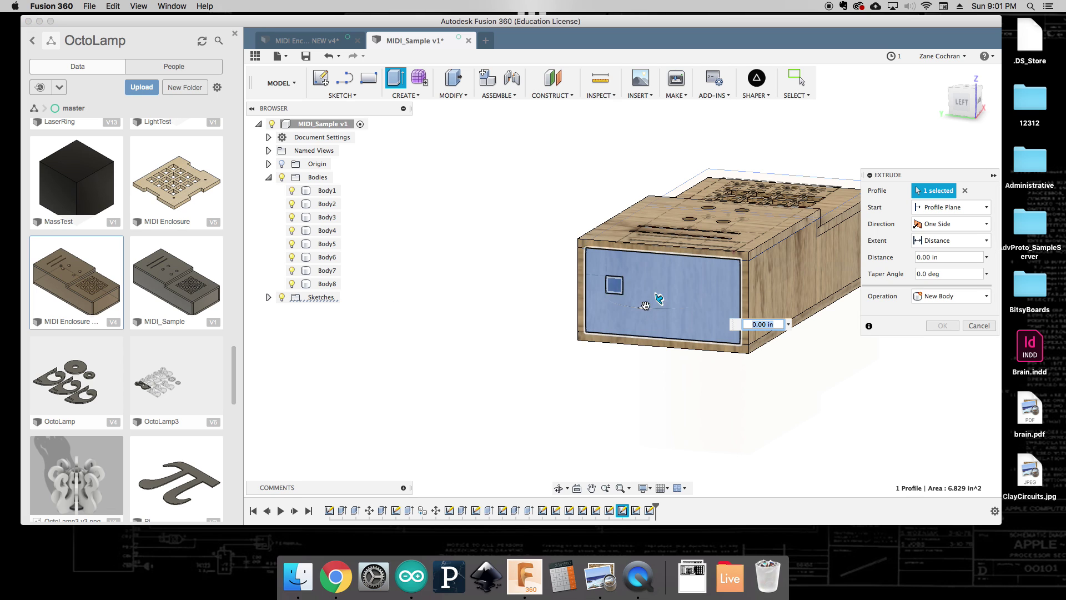
{"action": "left_click", "coordinate": [614, 293]}
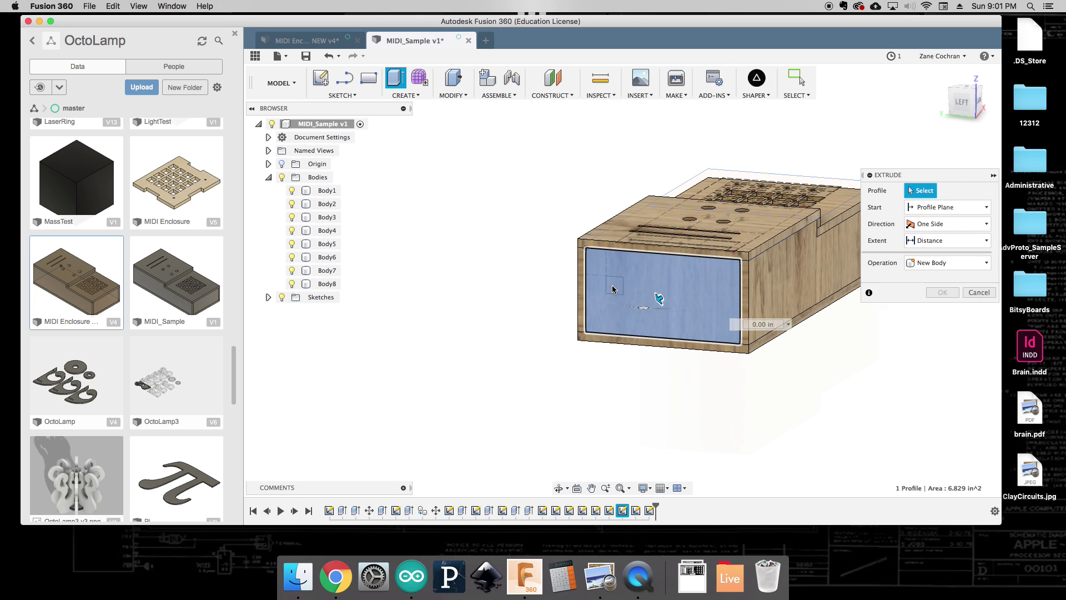
{"action": "left_click", "coordinate": [616, 295]}
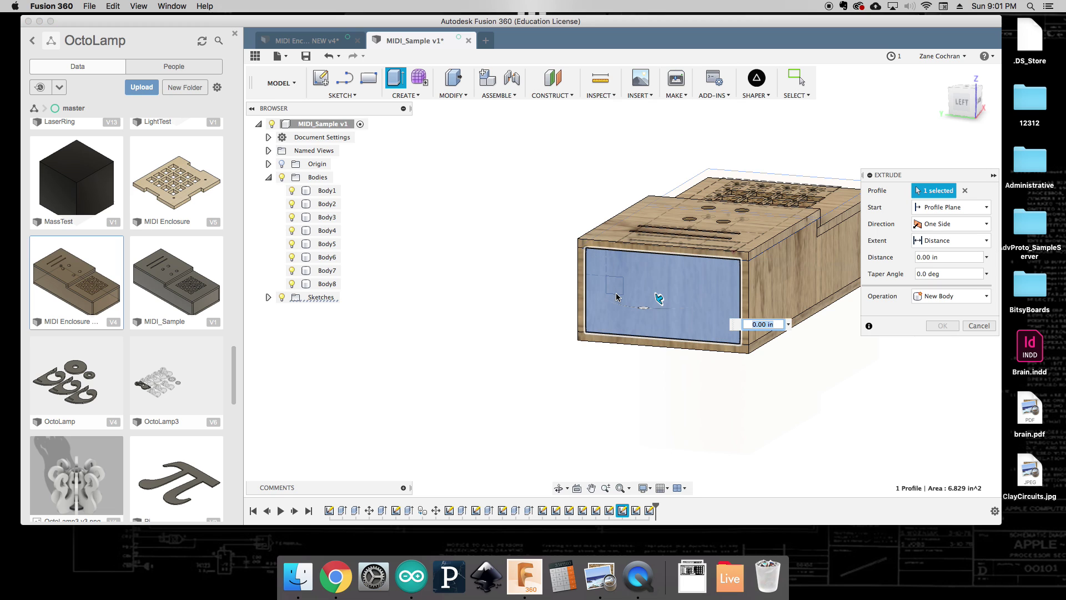
{"action": "left_click", "coordinate": [619, 296]}
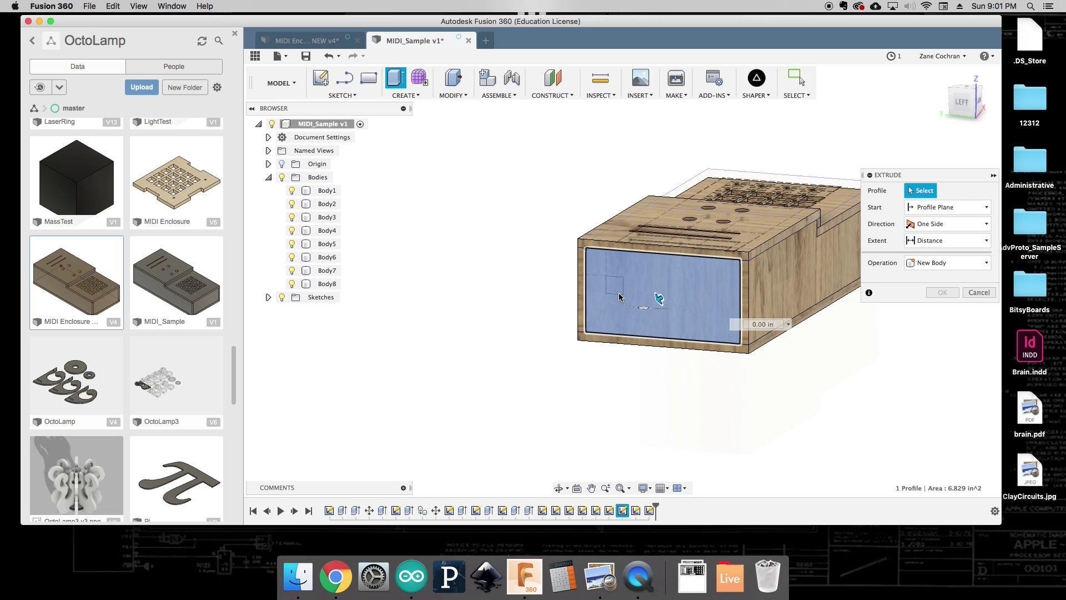
{"action": "left_click", "coordinate": [610, 290]}
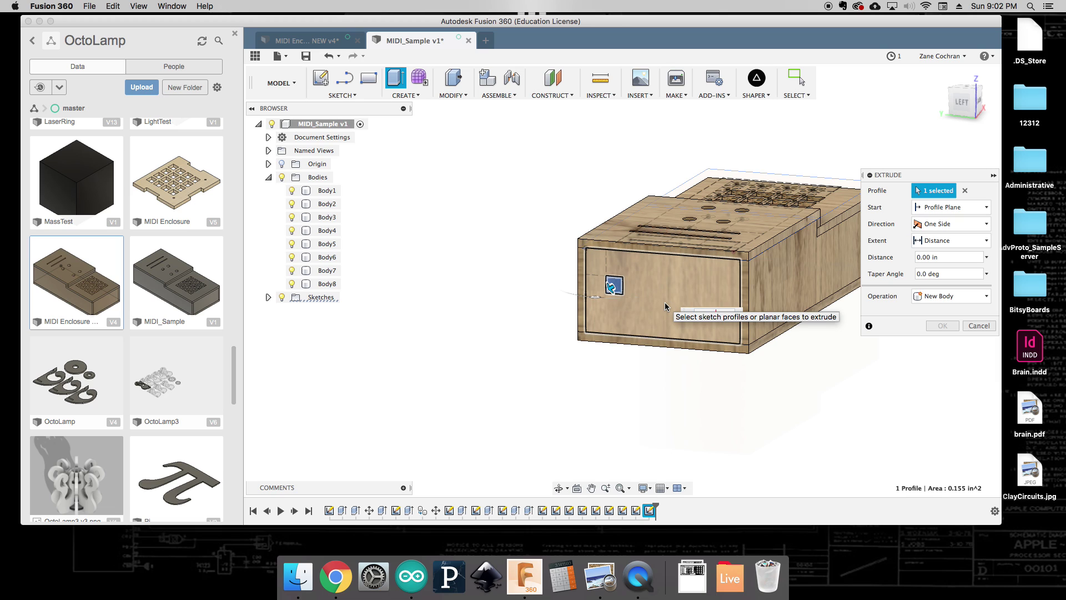
{"action": "type", "text": "-5 mm"}
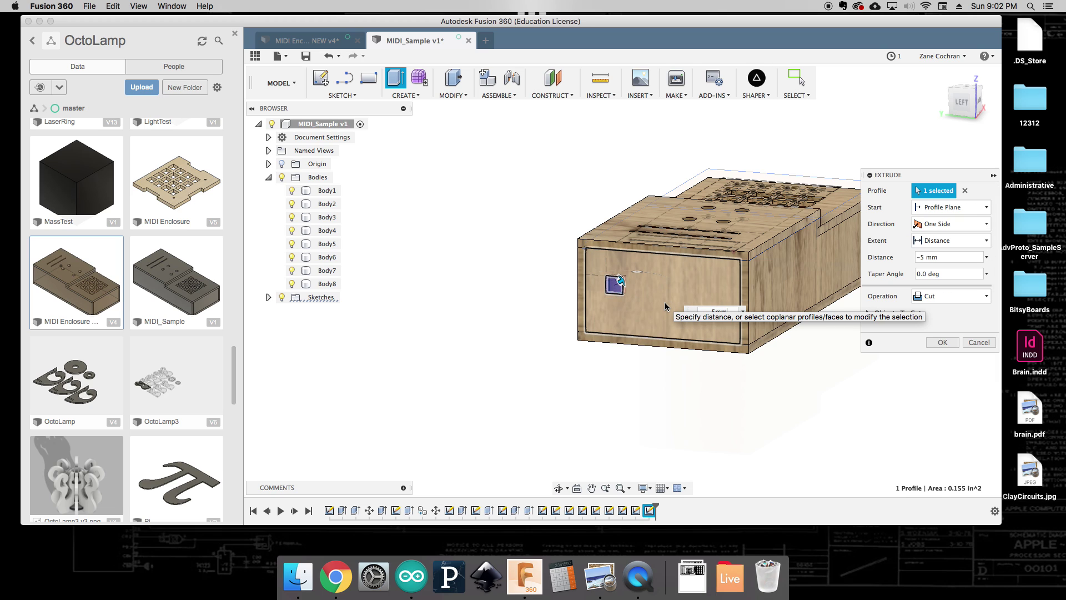
{"action": "key", "text": "Return"}
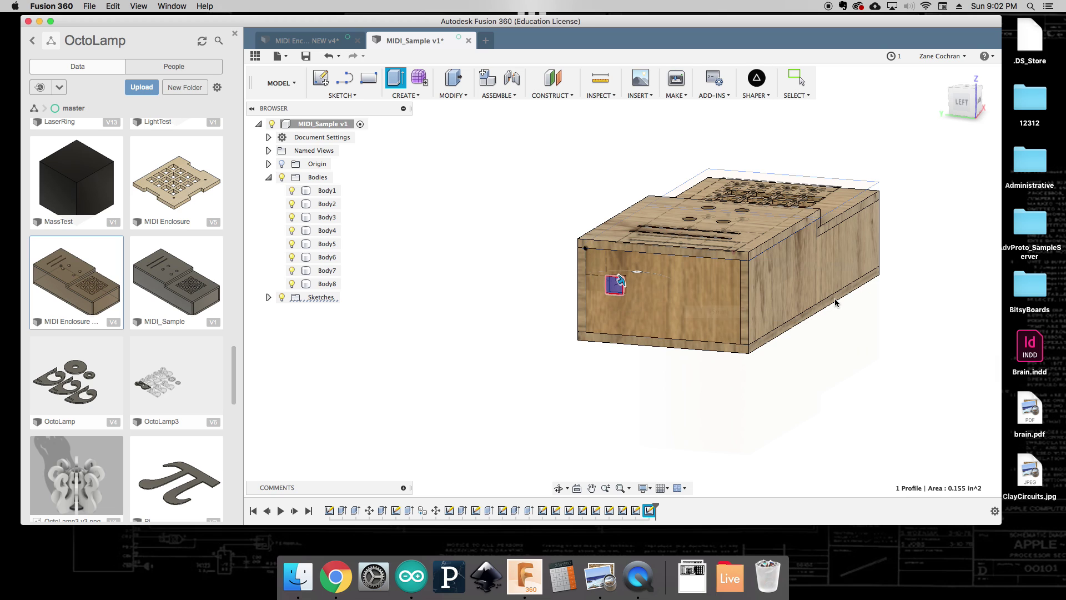
Examine the square cutout, open the left end panel's original profile sketch for editing and exit it without changes.
{"action": "left_click", "coordinate": [963, 98]}
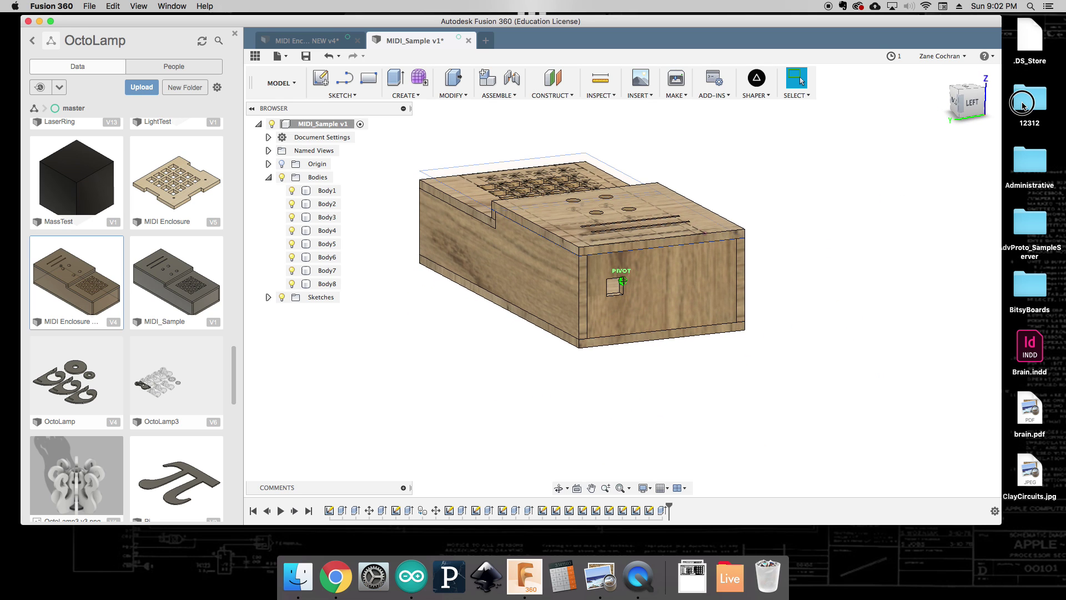
{"action": "left_click", "coordinate": [974, 90]}
{"action": "mouse_move", "coordinate": [973, 88]}
{"action": "left_mouse_down"}
{"action": "mouse_move", "coordinate": [1004, 97]}
{"action": "mouse_move", "coordinate": [992, 114]}
{"action": "mouse_move", "coordinate": [946, 95]}
{"action": "mouse_move", "coordinate": [935, 114]}
{"action": "left_mouse_up"}
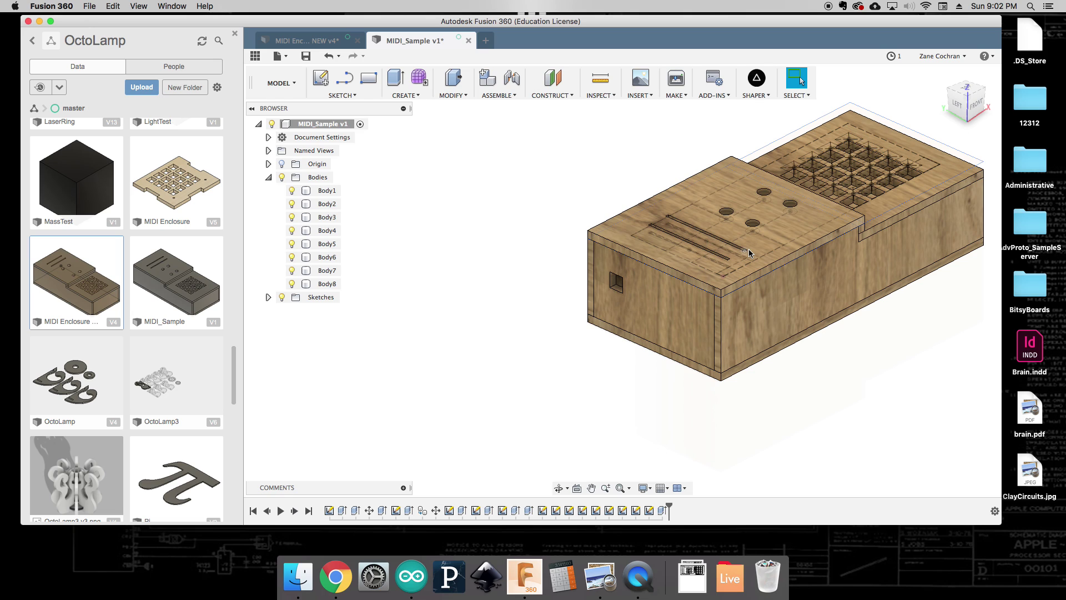
{"action": "left_click", "coordinate": [654, 302]}
{"action": "right_click", "coordinate": [654, 302]}
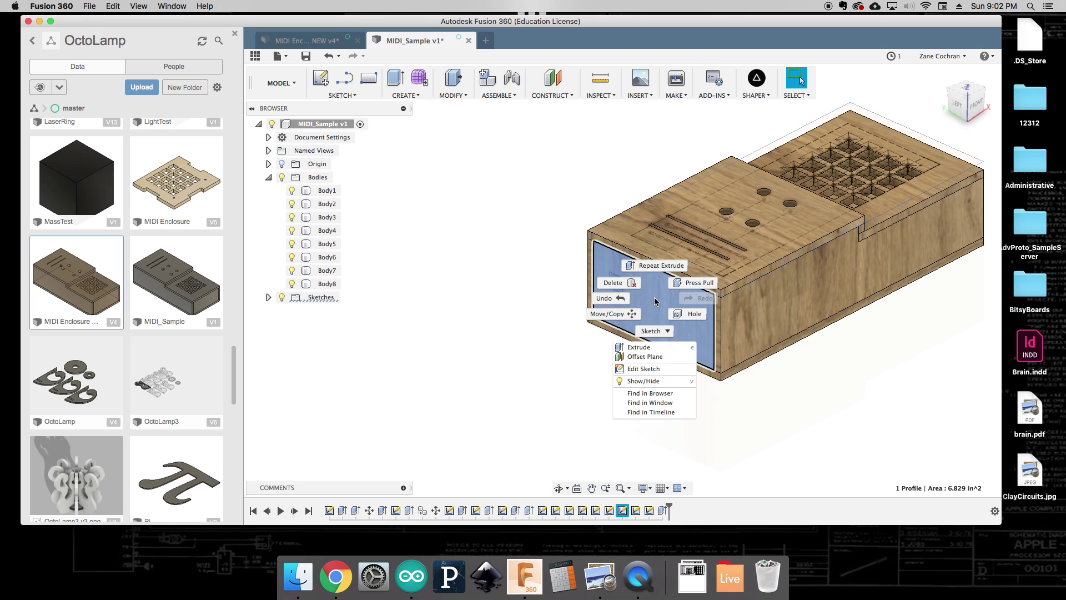
{"action": "left_click", "coordinate": [557, 173]}
{"action": "left_click", "coordinate": [578, 173]}
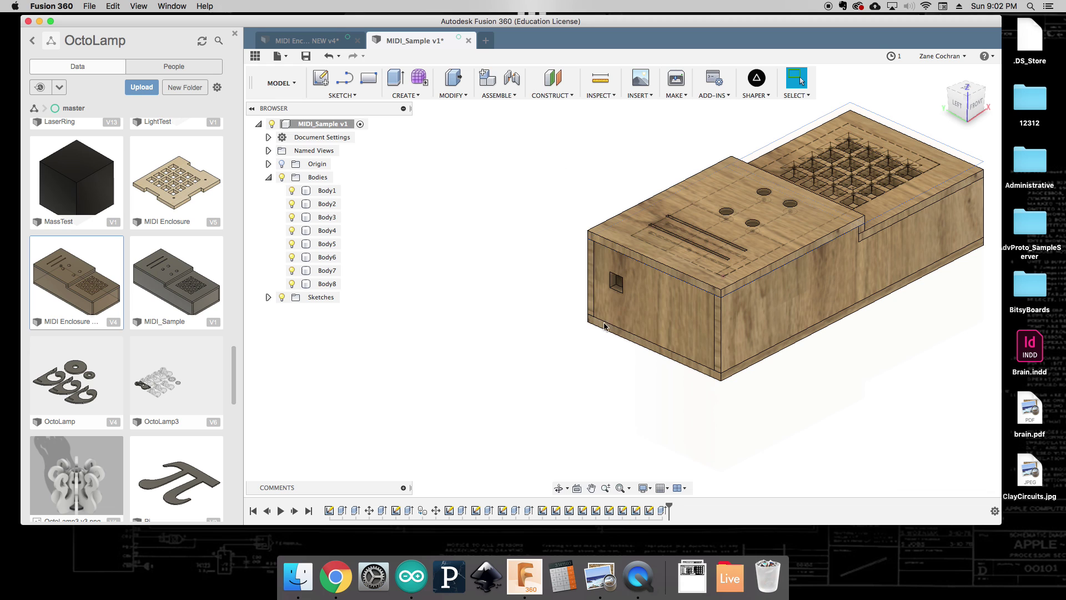
{"action": "right_click", "coordinate": [630, 312]}
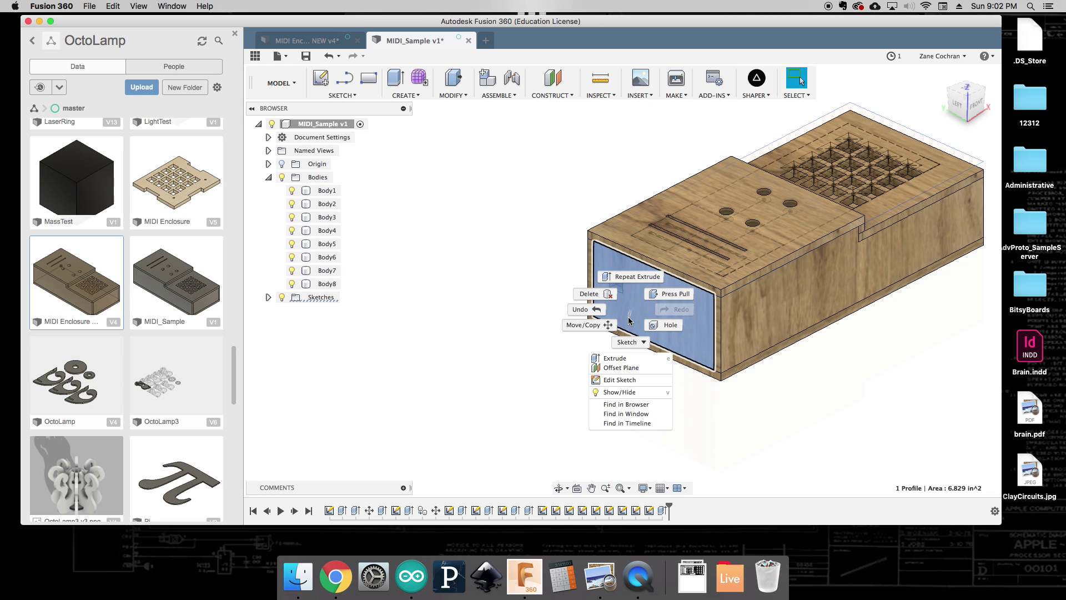
{"action": "left_click", "coordinate": [622, 380]}
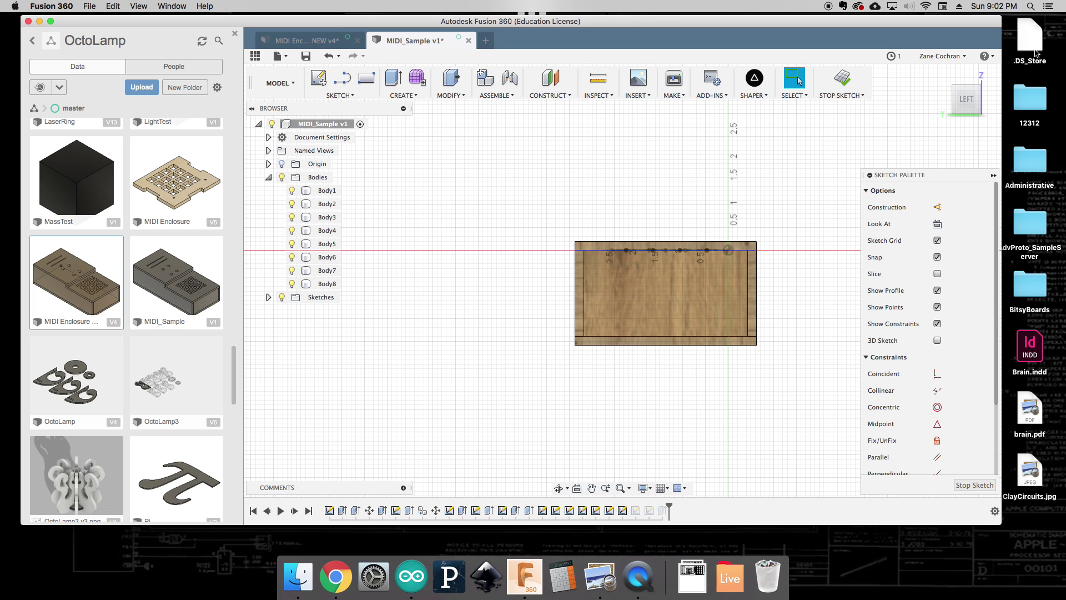
{"action": "left_click", "coordinate": [843, 80]}
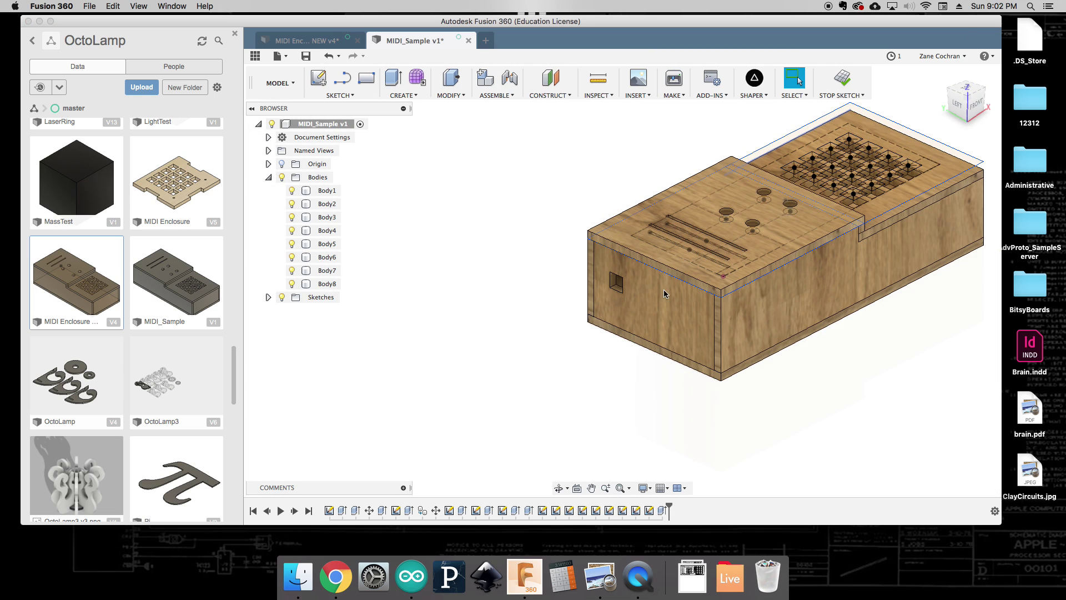
Return to the Render workspace, open the finished angled-view render from the gallery and save its image to the Desktop under the suggested name.
{"action": "left_click", "coordinate": [283, 83]}
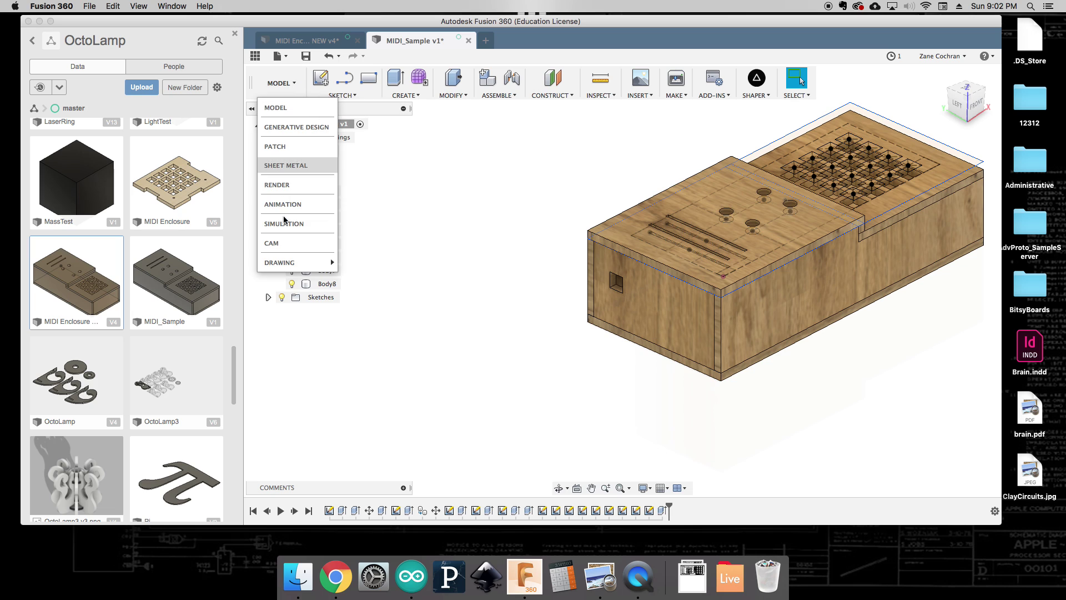
{"action": "left_click", "coordinate": [291, 188]}
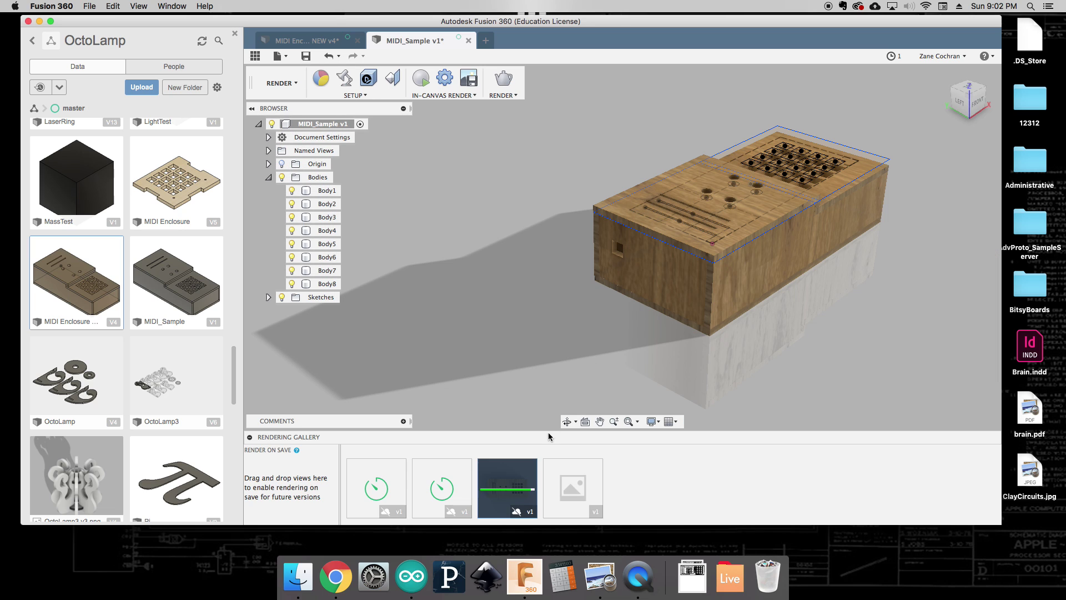
{"action": "left_click", "coordinate": [581, 491]}
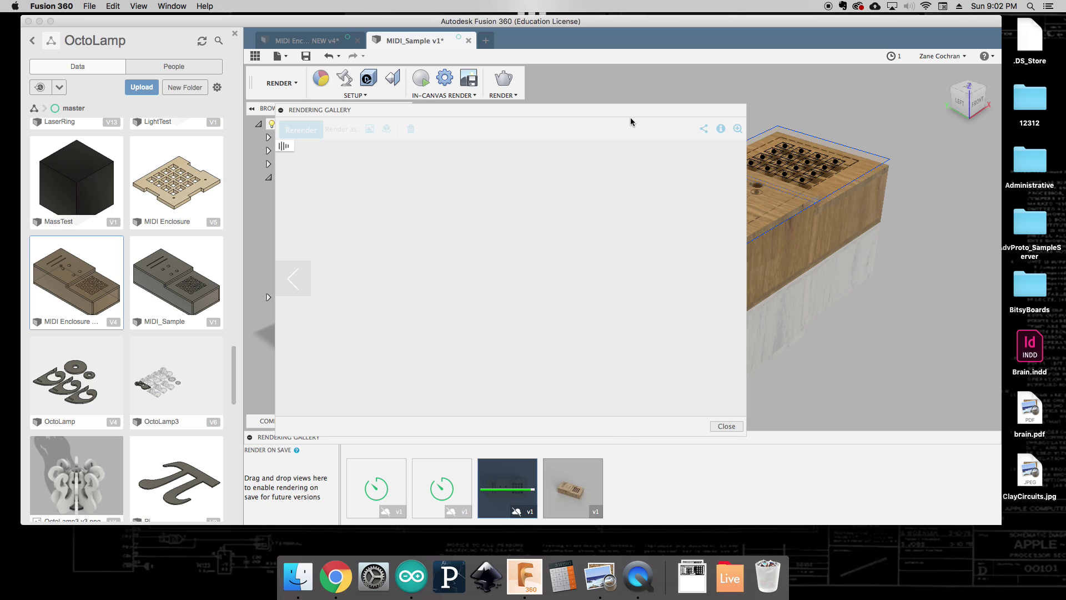
{"action": "left_click_drag", "start_coordinate": [631, 118], "coordinate": [700, 77]}
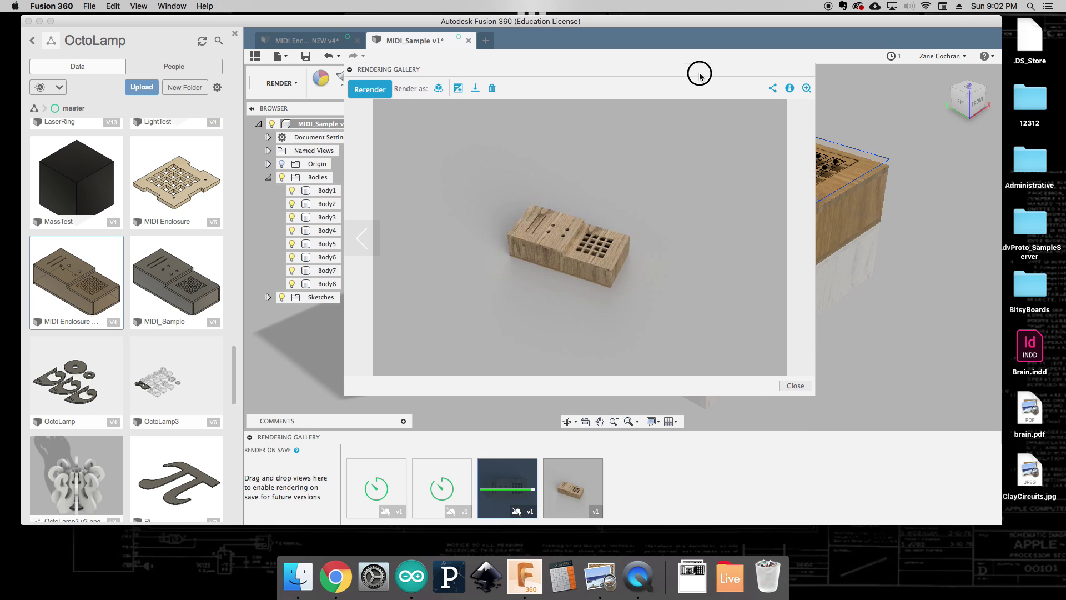
{"action": "left_click", "coordinate": [476, 88]}
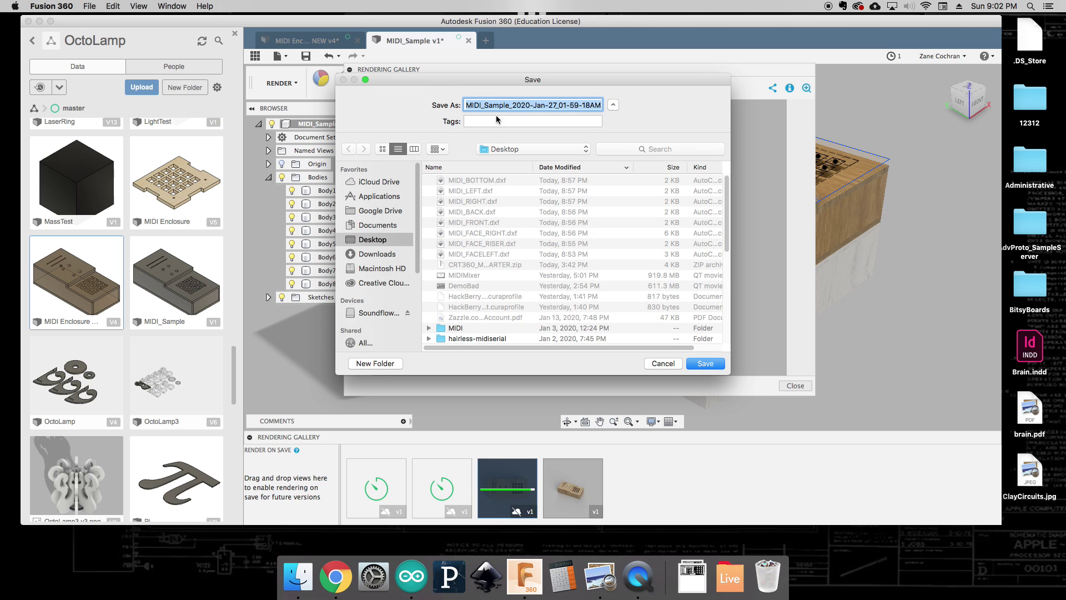
{"action": "left_click", "coordinate": [712, 364]}
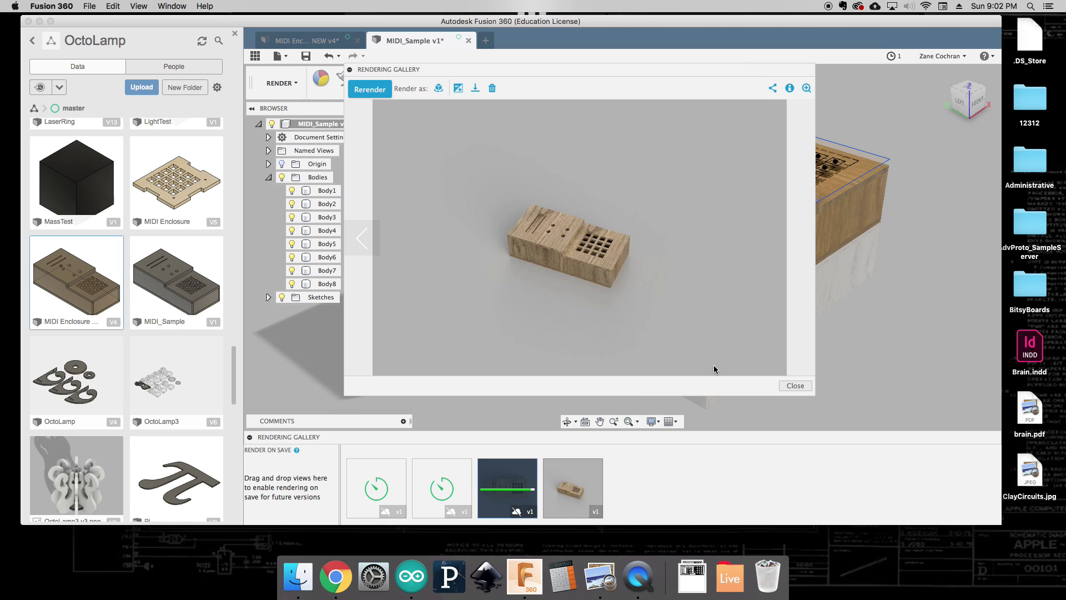